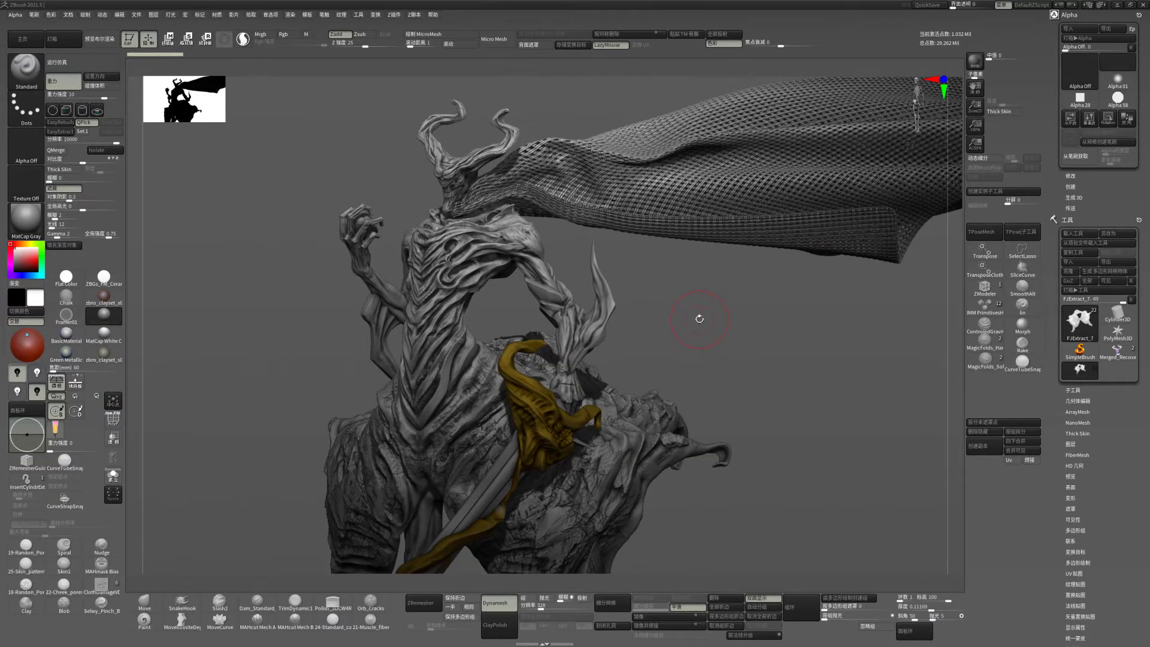
- Delete all stored QuickSave files from the Preferences menu, confirming with 是 (Yes)
mouse_move(715, 324)
mouse_down()
mouse_move(736, 334)
mouse_move(724, 336)
mouse_up()
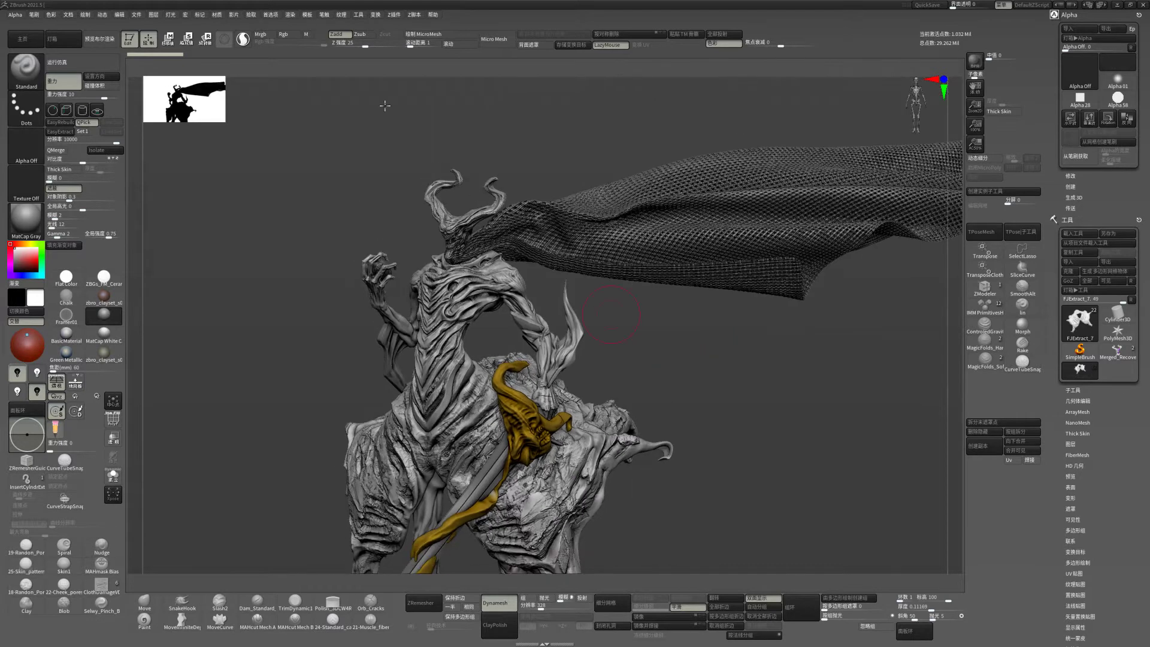
click(264, 15)
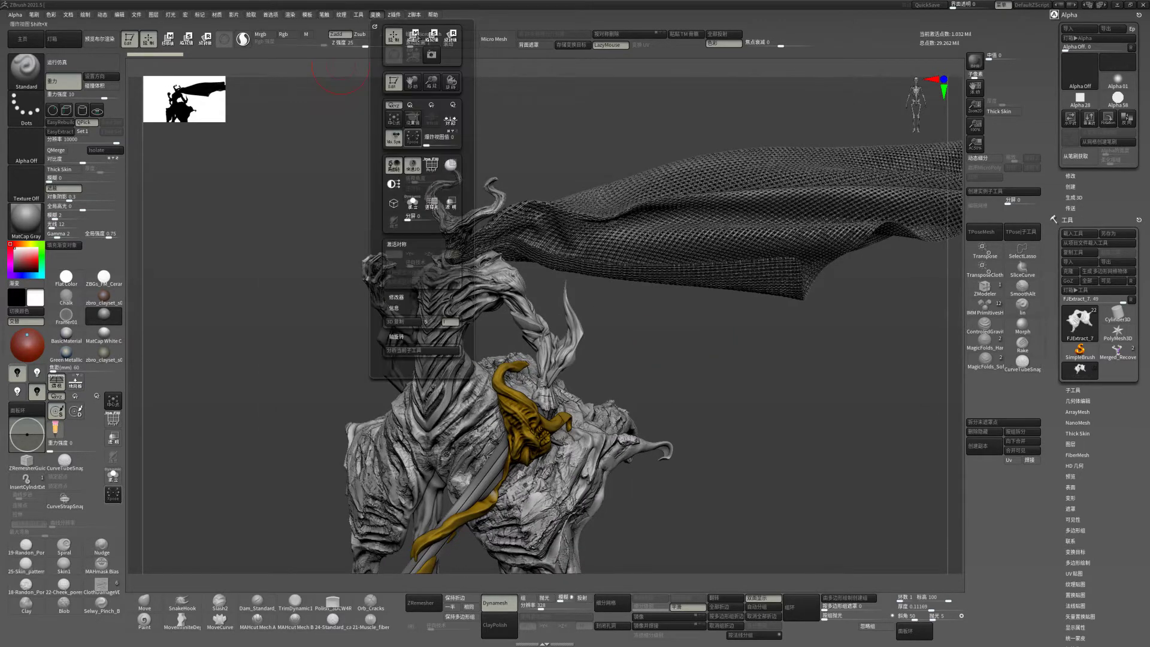
mouse_move(394, 14)
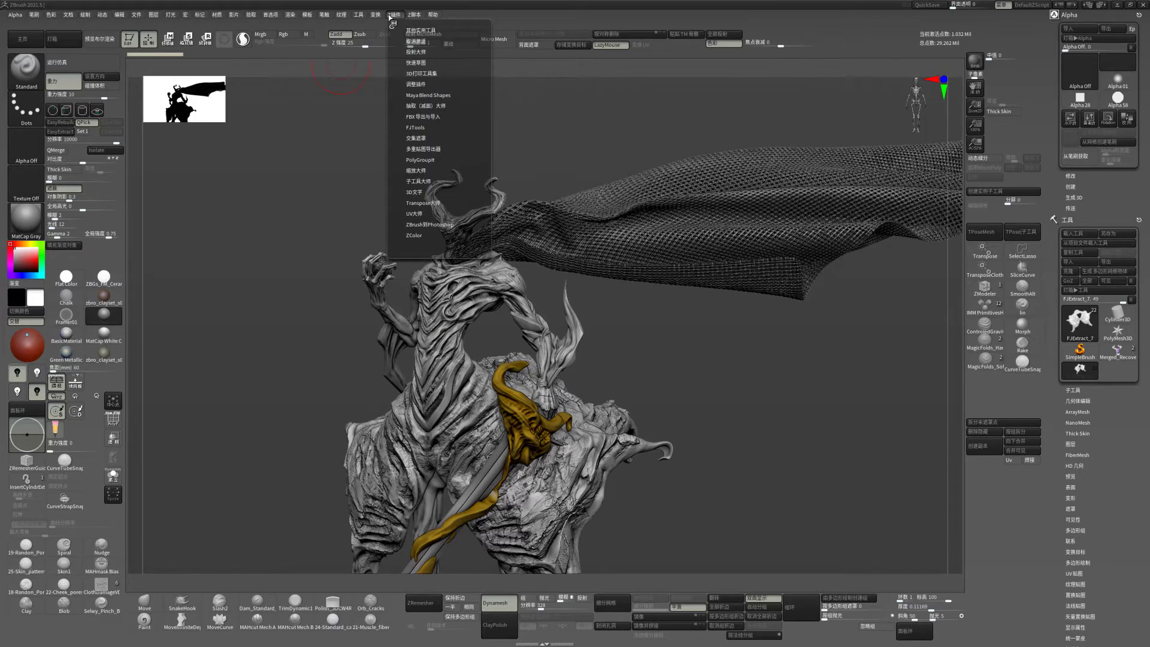
click(271, 16)
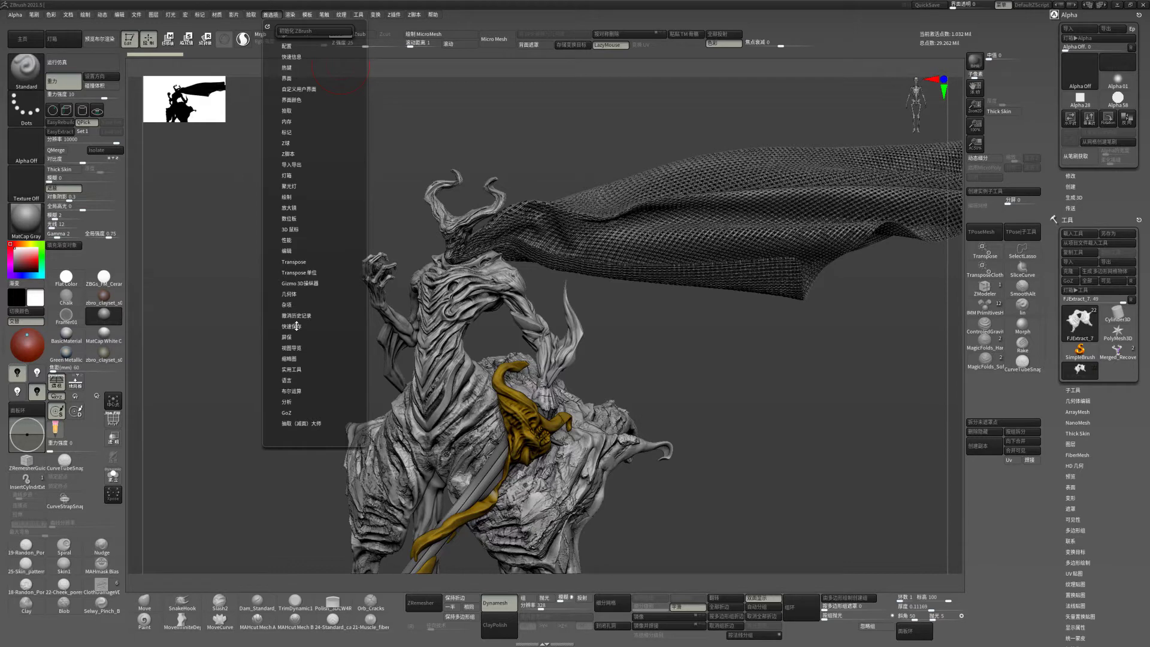
click(301, 376)
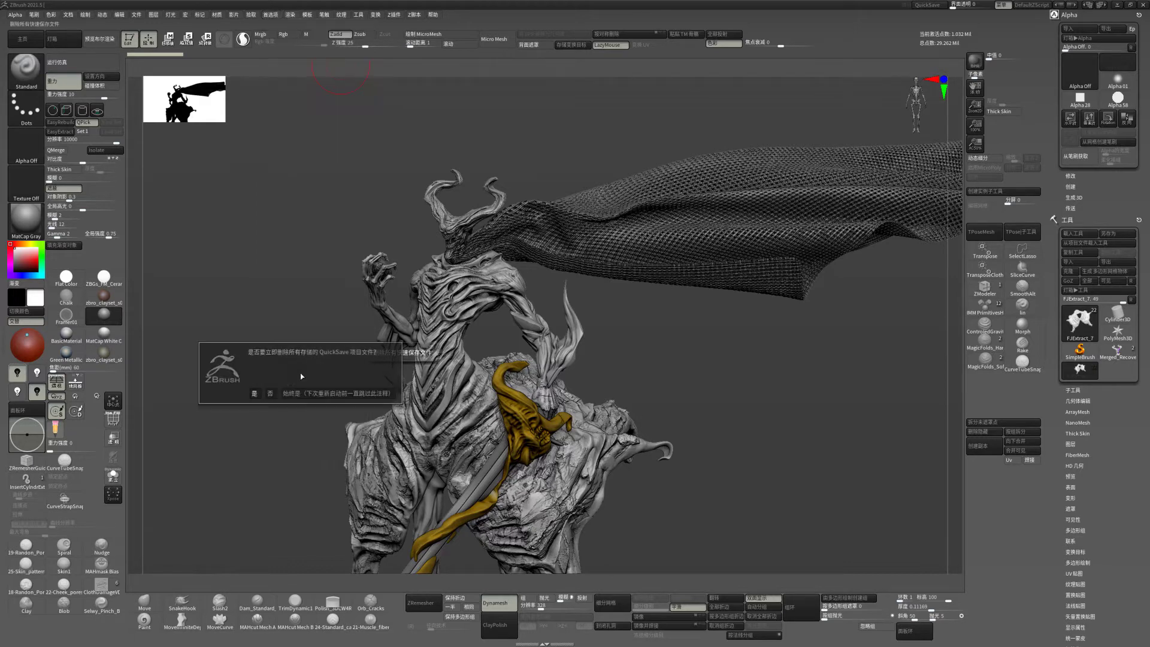
click(255, 393)
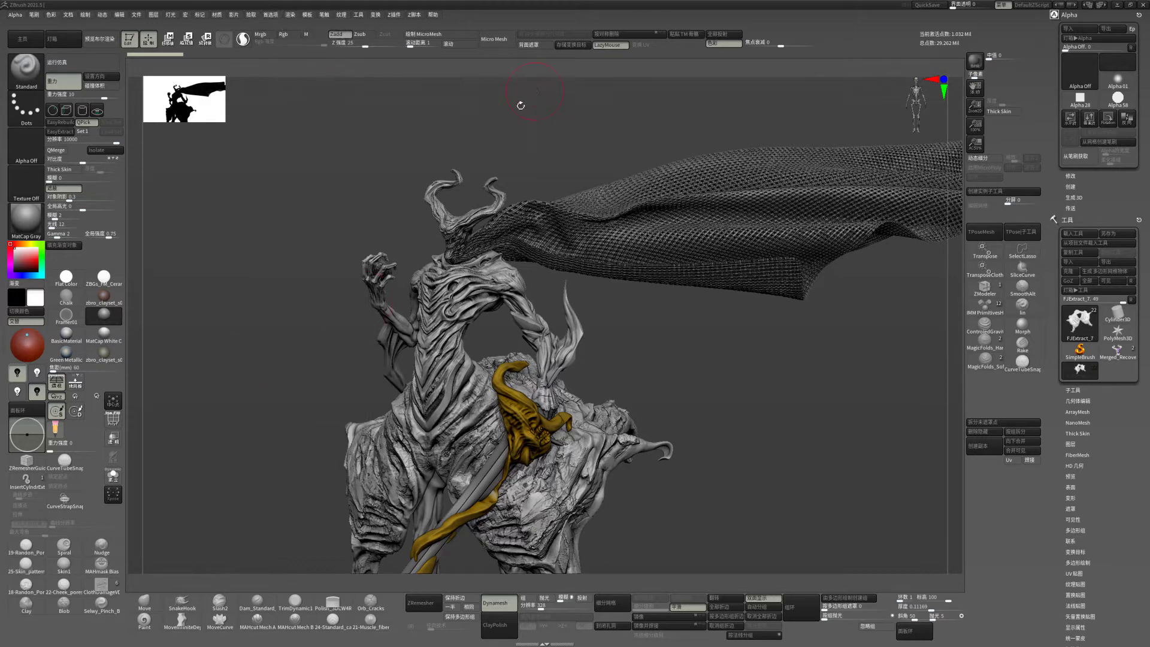
- Activate subtool PM3D_Plane3D1_4 and apply the zbro_clayset brown clay material
mouse_move(740, 368)
alt+mouse_down()
mouse_move(744, 257)
mouse_move(744, 274)
mouse_move(733, 256)
alt+mouse_up()
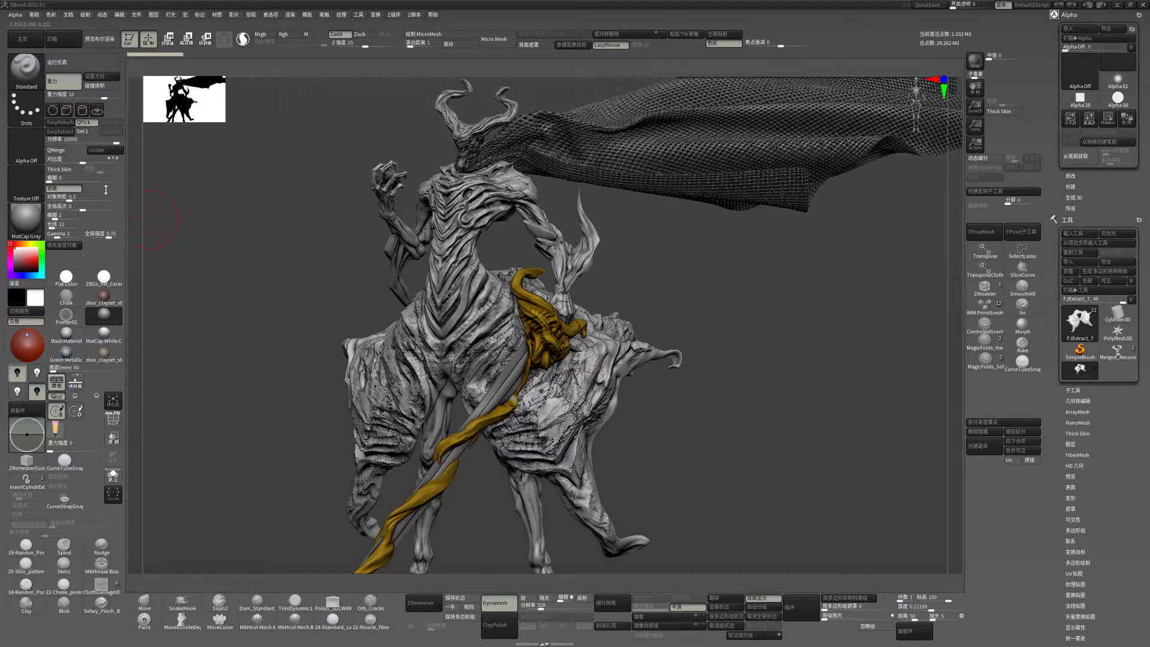
mouse_move(656, 340)
mouse_down()
mouse_move(753, 318)
mouse_move(775, 300)
mouse_up()
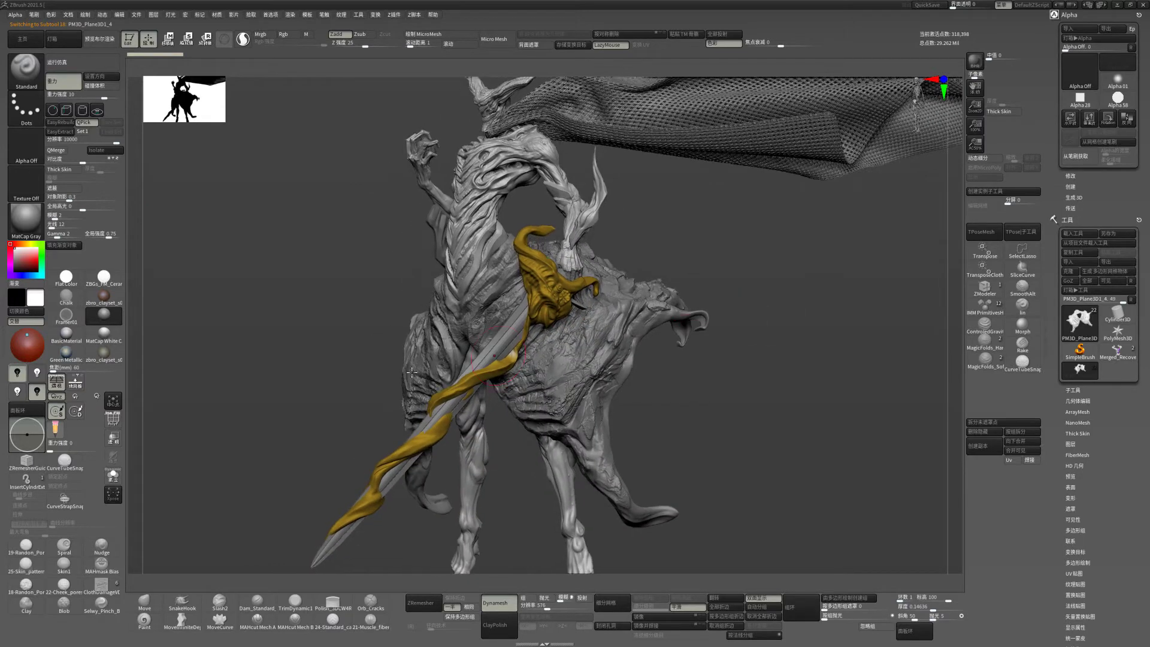
scroll(338, 392, up, 2)
scroll(308, 430, up, 2)
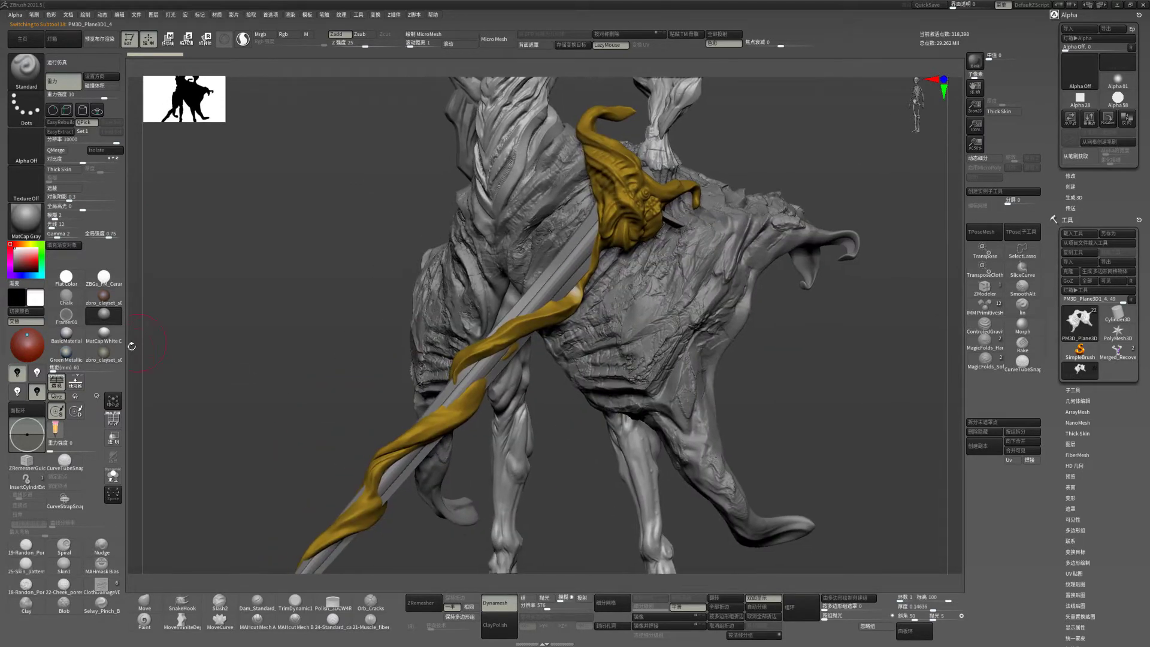
click(103, 353)
drag(239, 367, 532, 359)
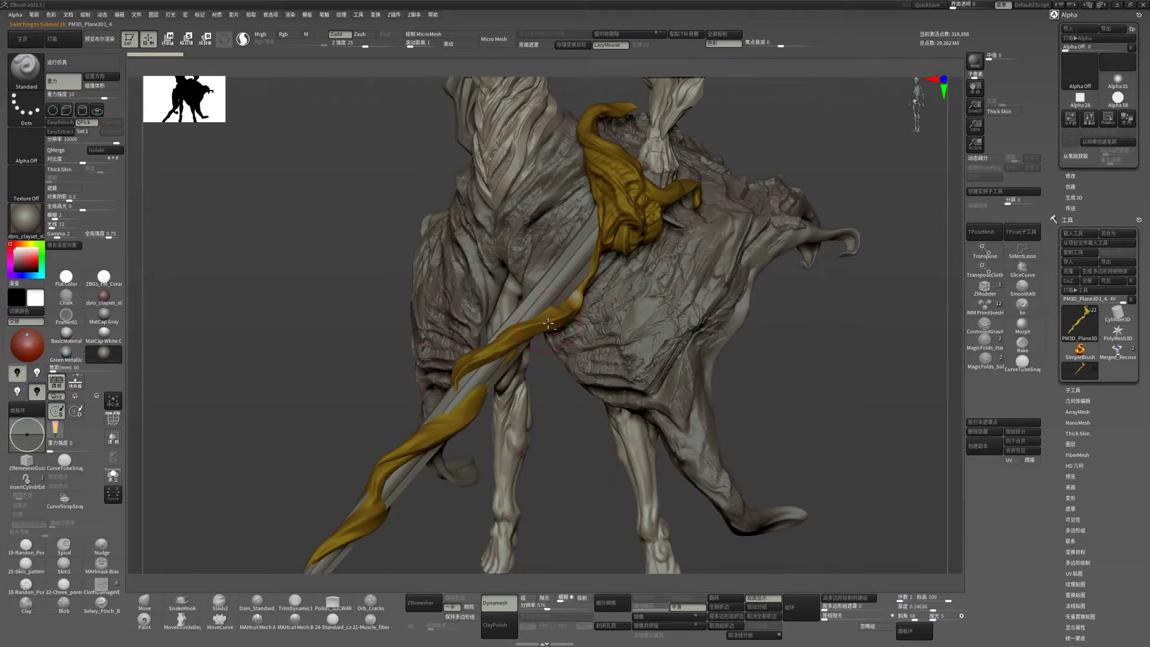
- Select the TrimDynamic brush and close in on the creature's side
key(b)
key(t)
key(d)
key(space)
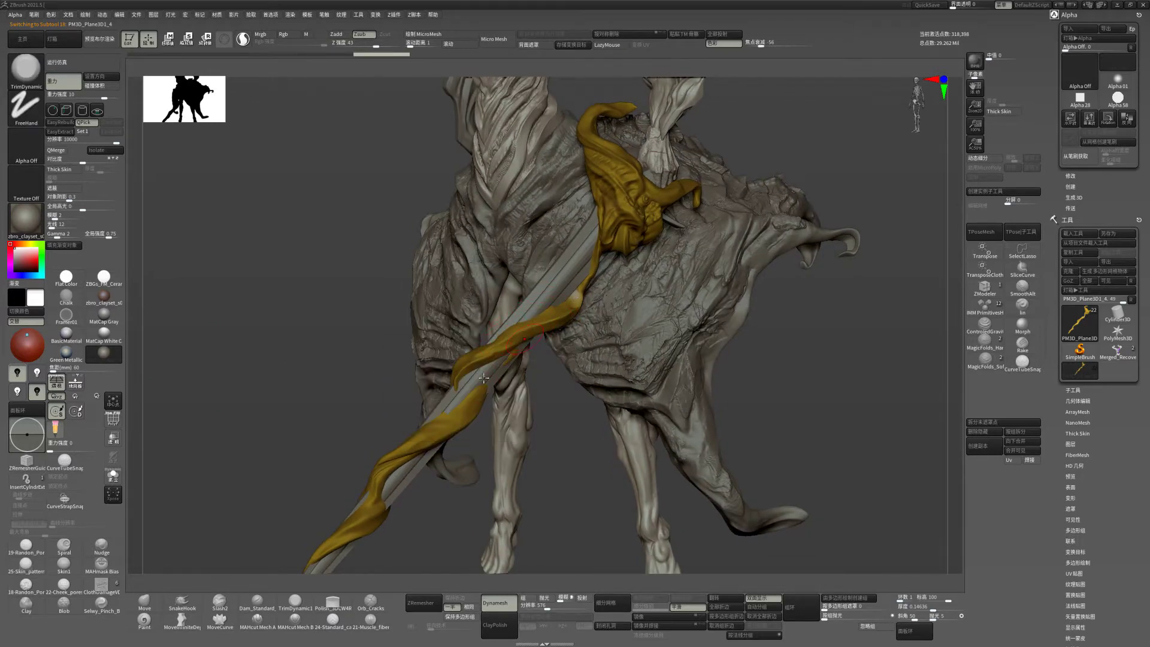
mouse_move(555, 440)
right_down()
mouse_move(577, 423)
mouse_move(580, 465)
mouse_move(571, 436)
mouse_move(478, 418)
right_up()
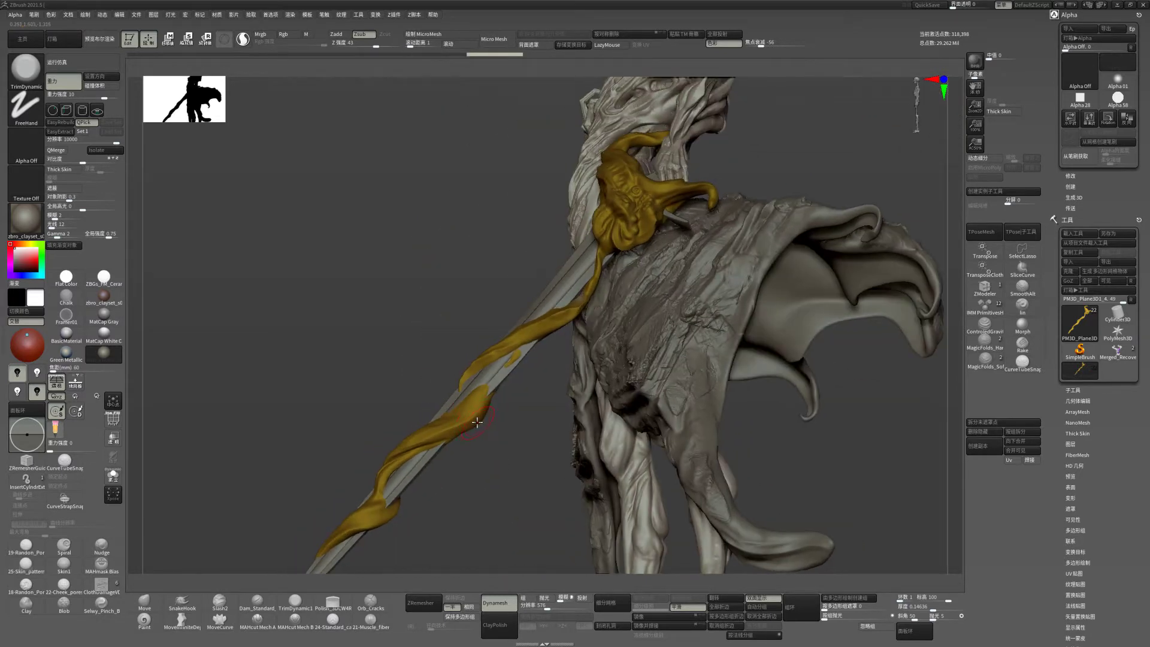
- Switch to the Orb_Cracks brush and orbit to inspect the flank, head and gold strap
key(1)
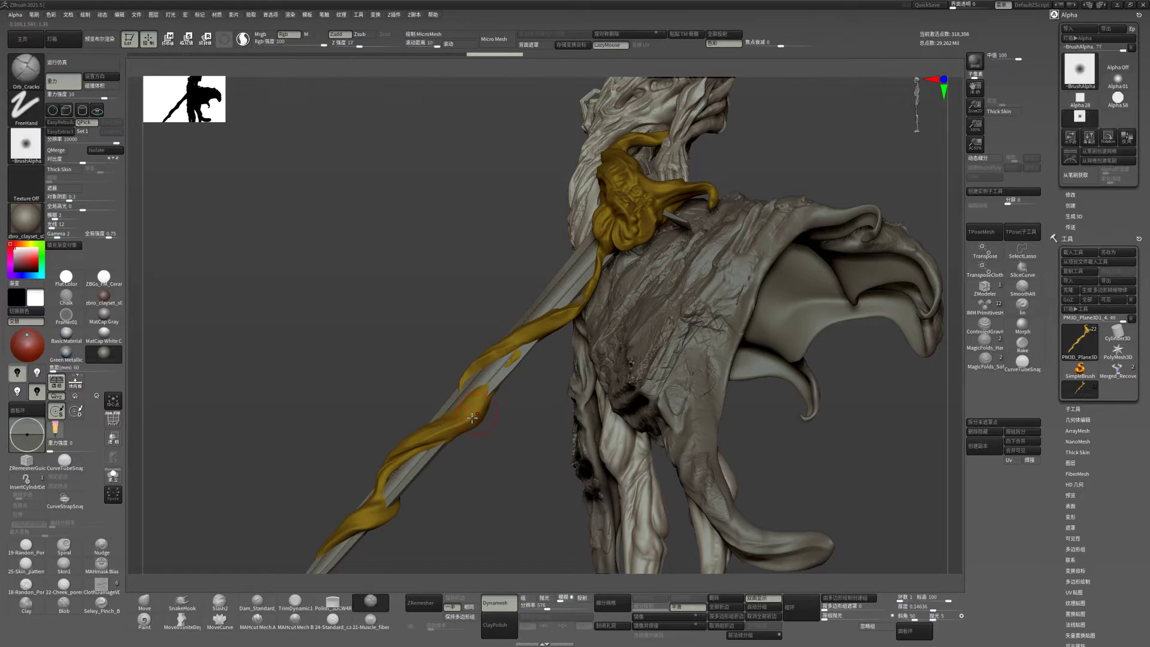
key(space)
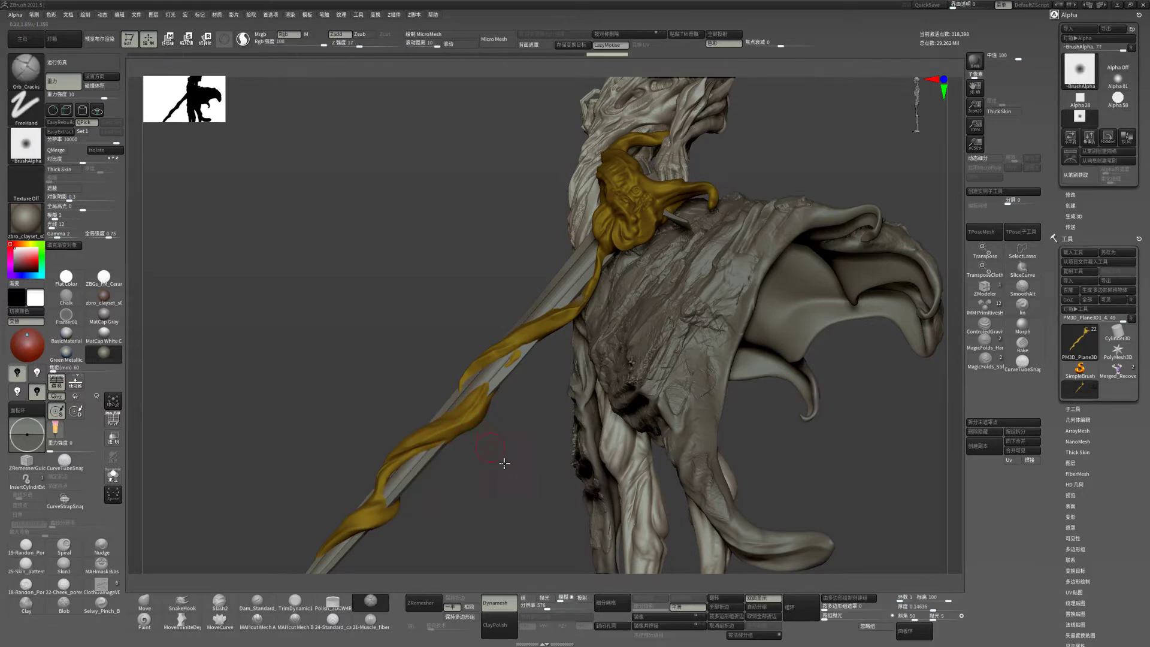
right_drag(488, 379, 495, 415)
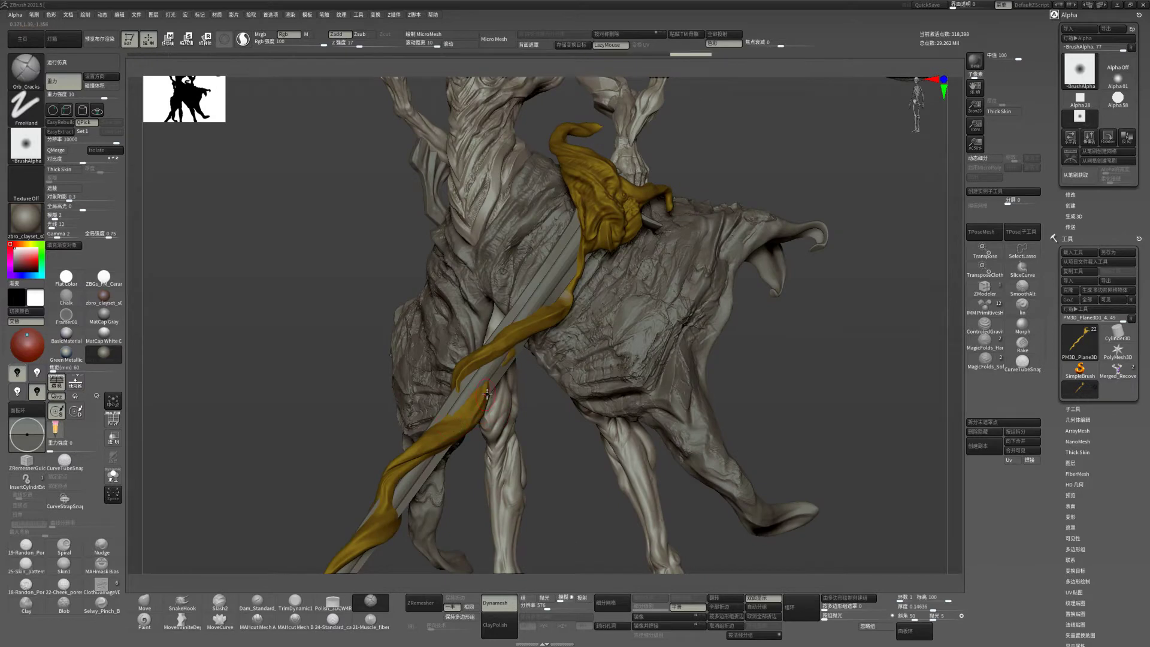
right_drag(425, 432, 488, 399)
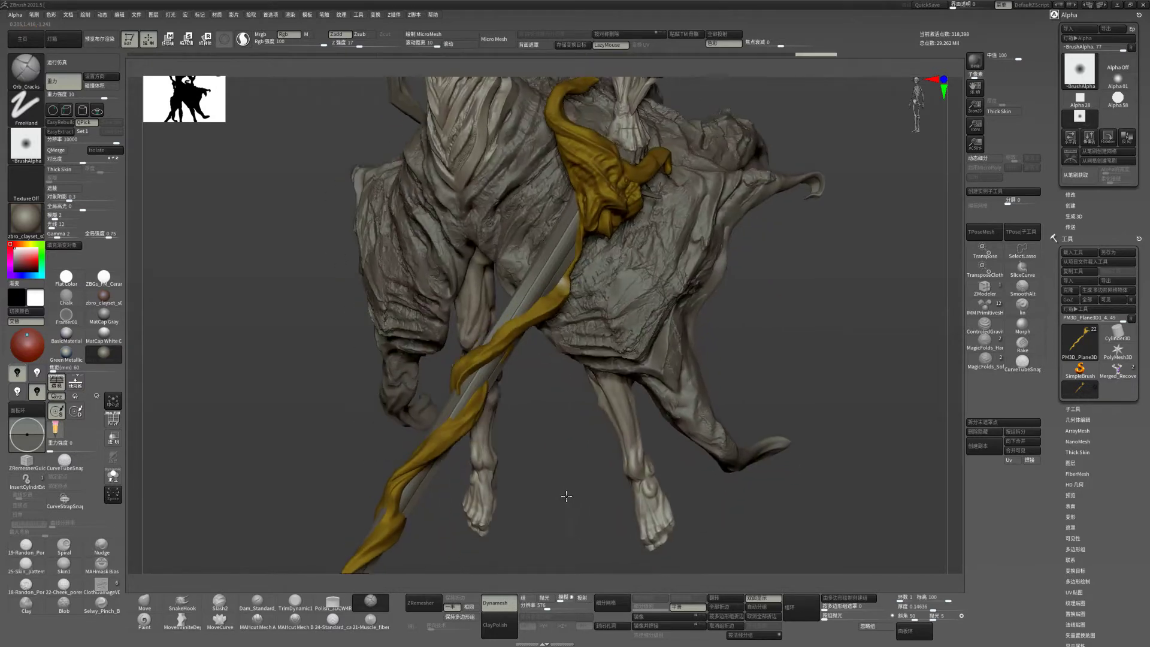
key(space)
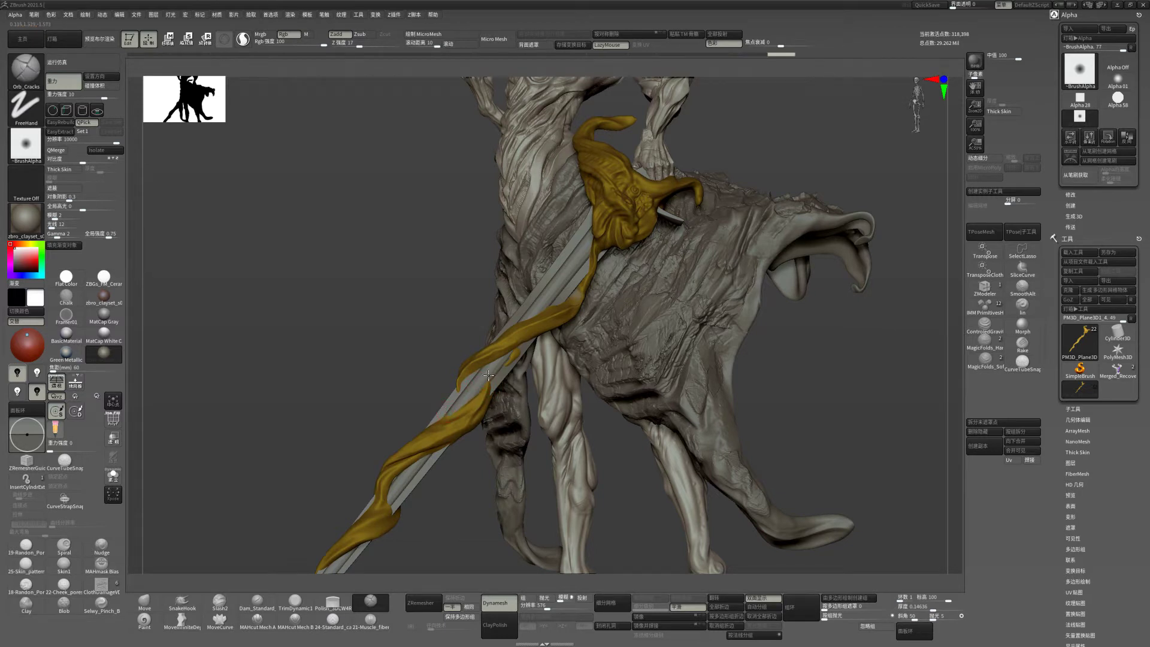
right_drag(479, 382, 518, 368)
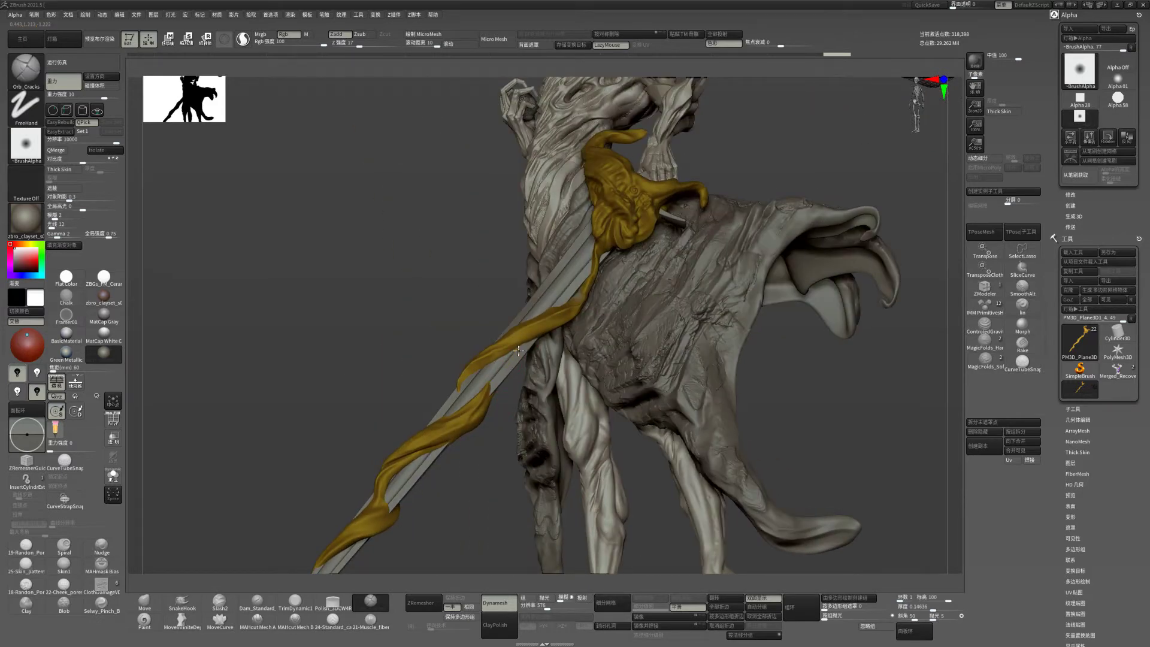
mouse_move(406, 404)
right_down()
mouse_move(813, 313)
mouse_move(561, 322)
right_up()
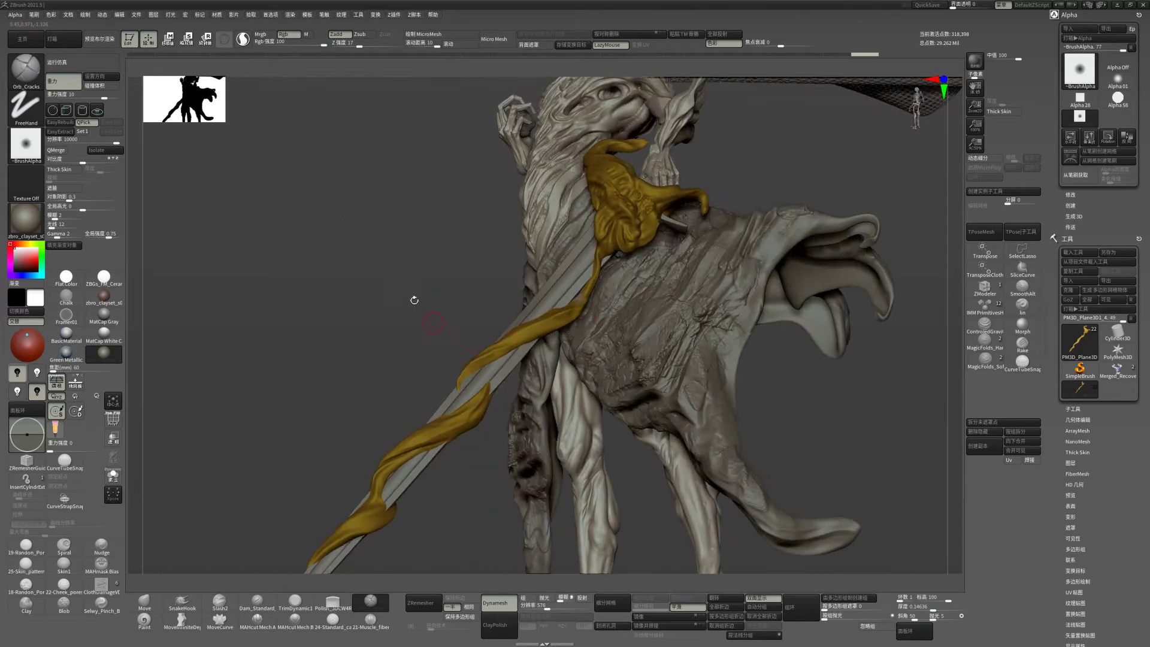
right_drag(413, 297, 561, 291)
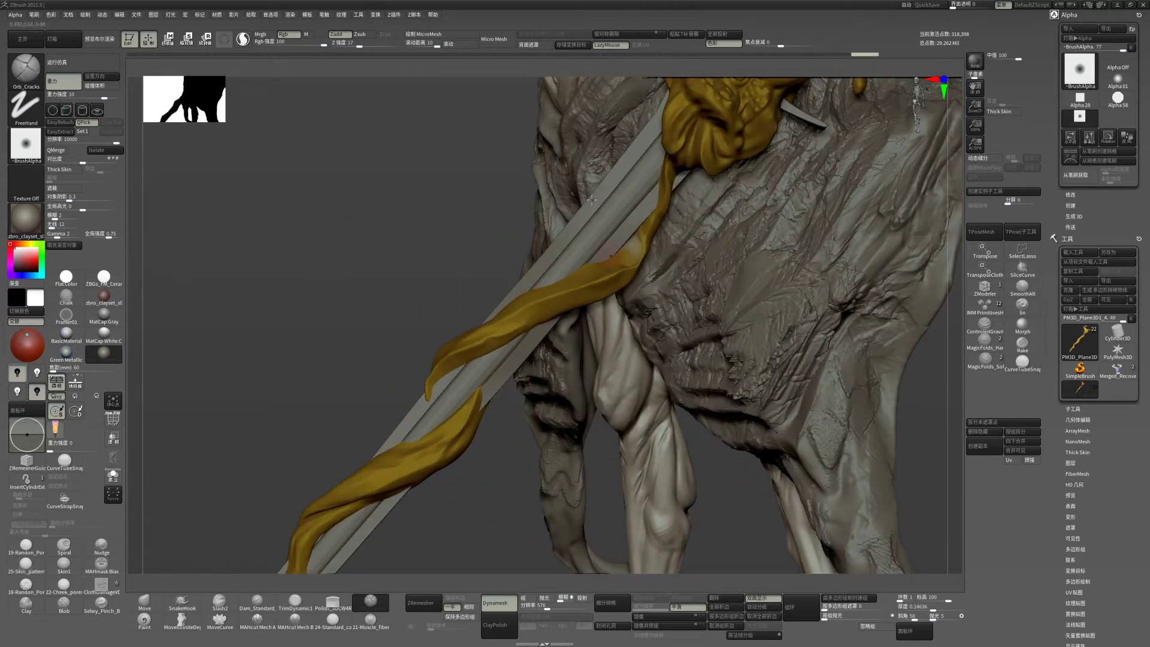
- Enable BackfaceMask and load the ClayBuildup brush
click(541, 46)
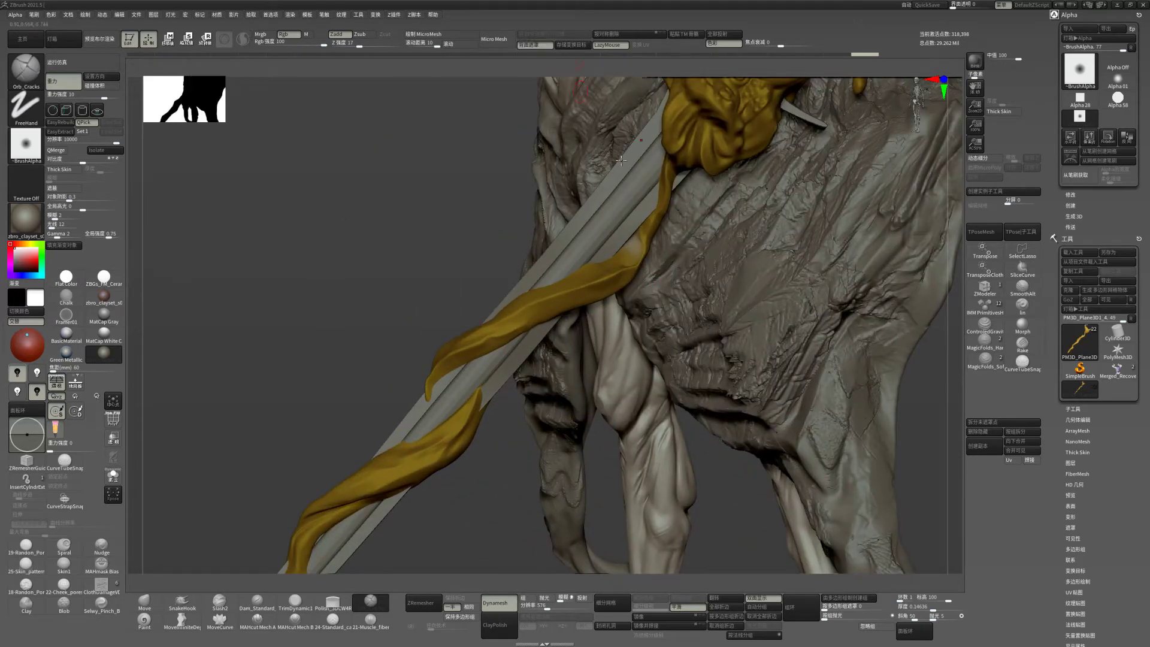
key(b)
key(c)
key(b)
right_click(632, 257)
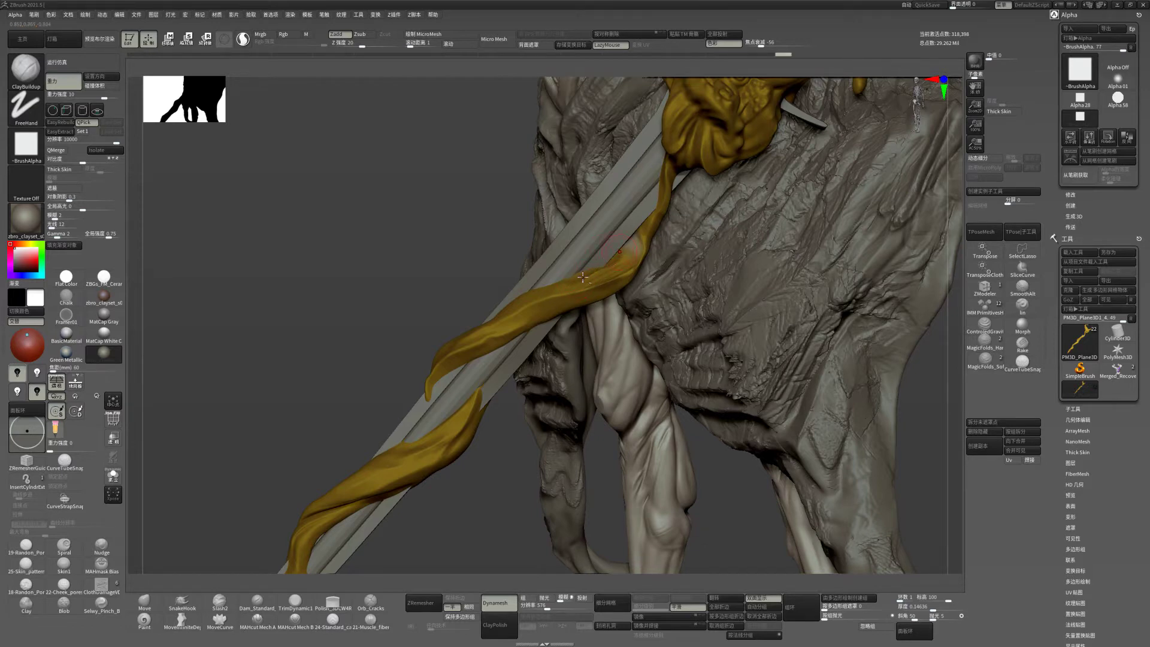
drag(458, 279, 505, 306)
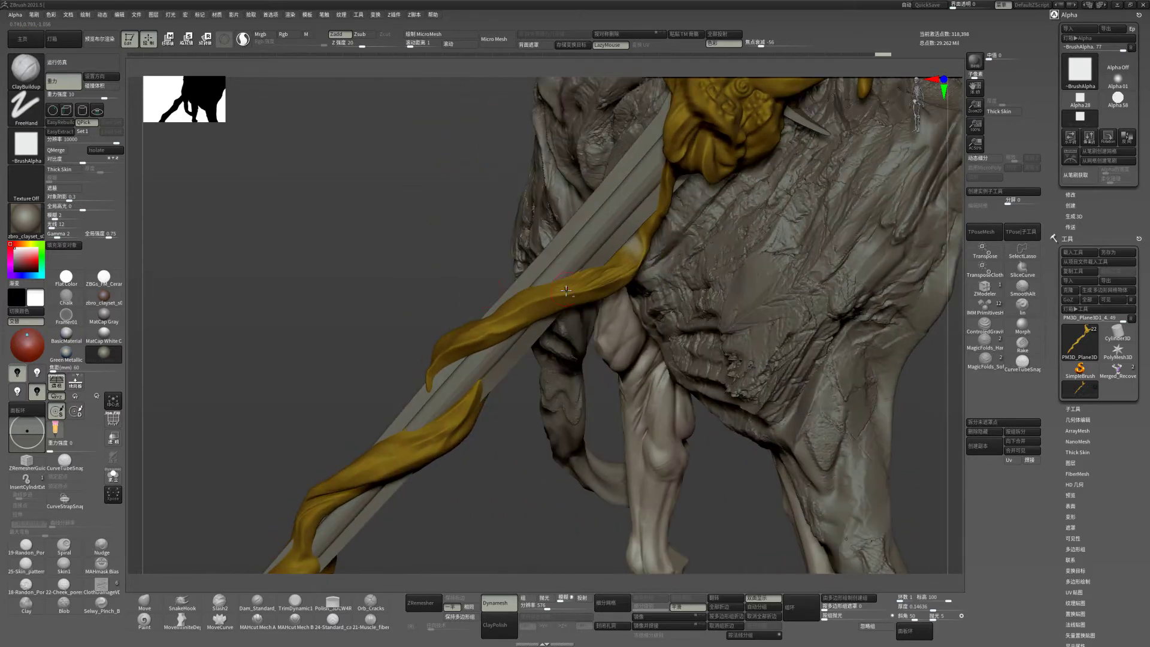
- Trim flat patches along the gold strap with TrimDynamic, undoing the last two strokes
key(b)
key(t)
key(d)
key(space)
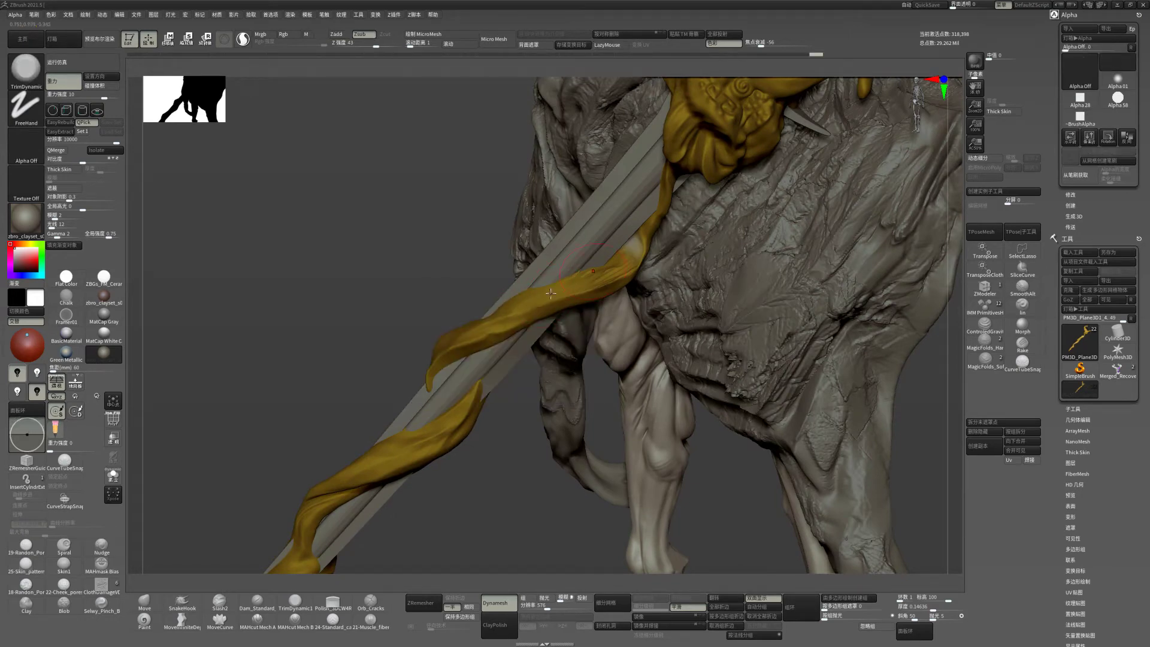
right_drag(466, 243, 570, 302)
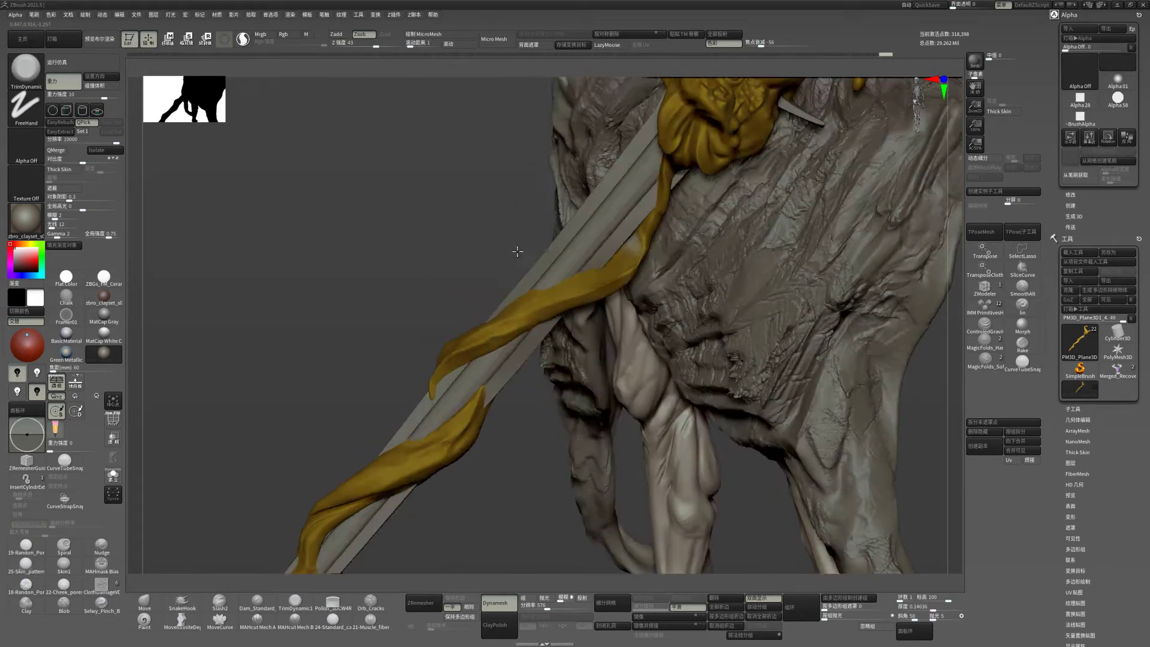
drag(612, 275, 624, 264)
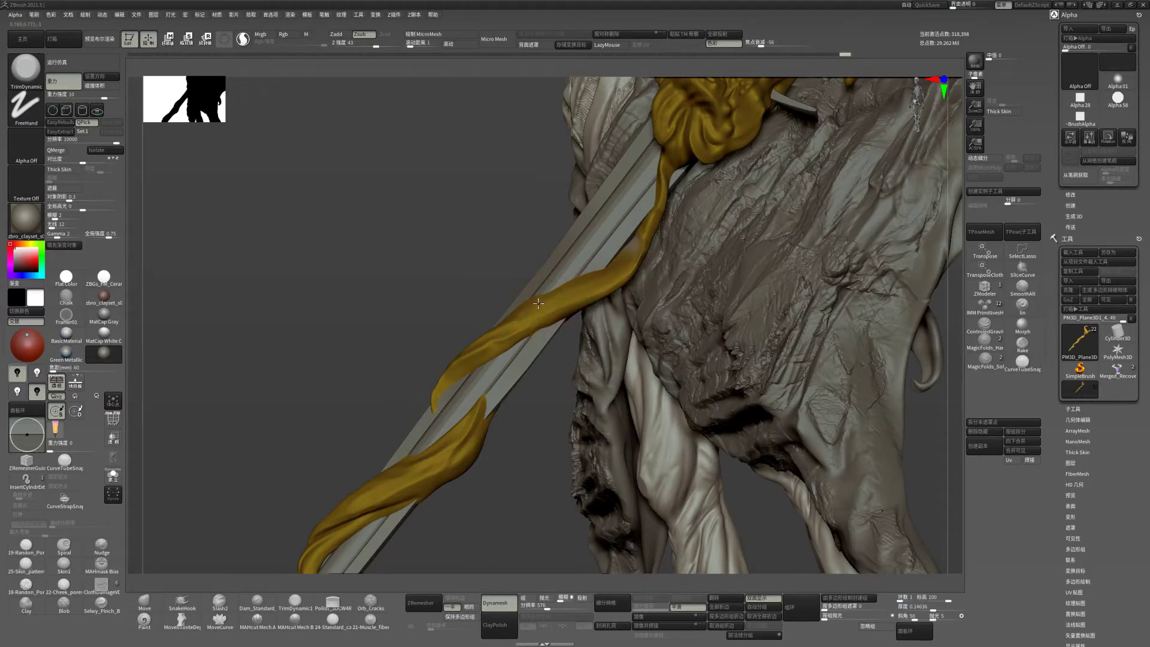
drag(539, 304, 497, 326)
right_drag(470, 313, 521, 317)
drag(525, 320, 516, 326)
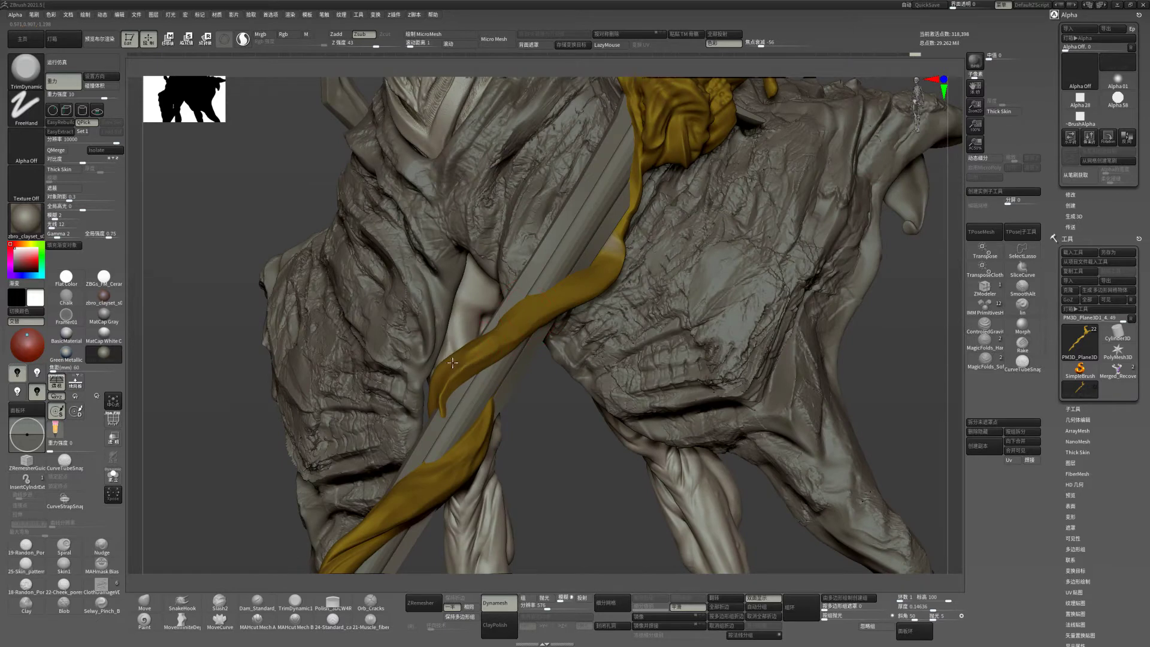
key(ctrl+z)
key(ctrl+z)
right_drag(448, 327, 485, 371)
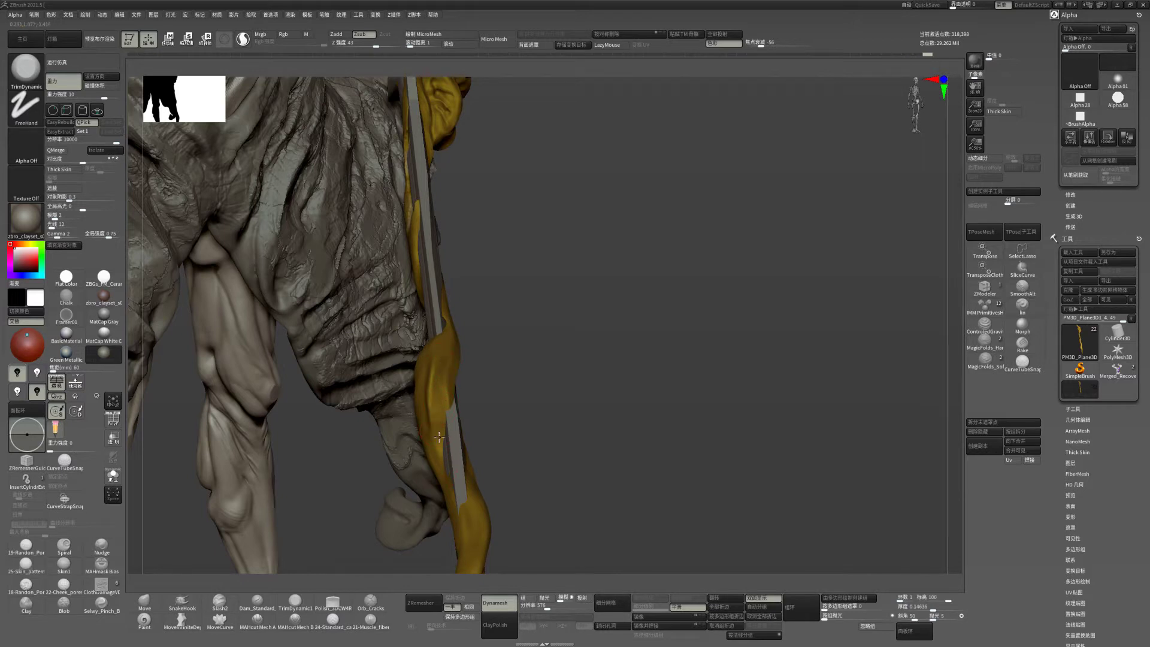
- Return to Orb_Cracks, redo two undone strokes, and reshape the gold strap along its length
right_drag(441, 378, 435, 366)
key(1)
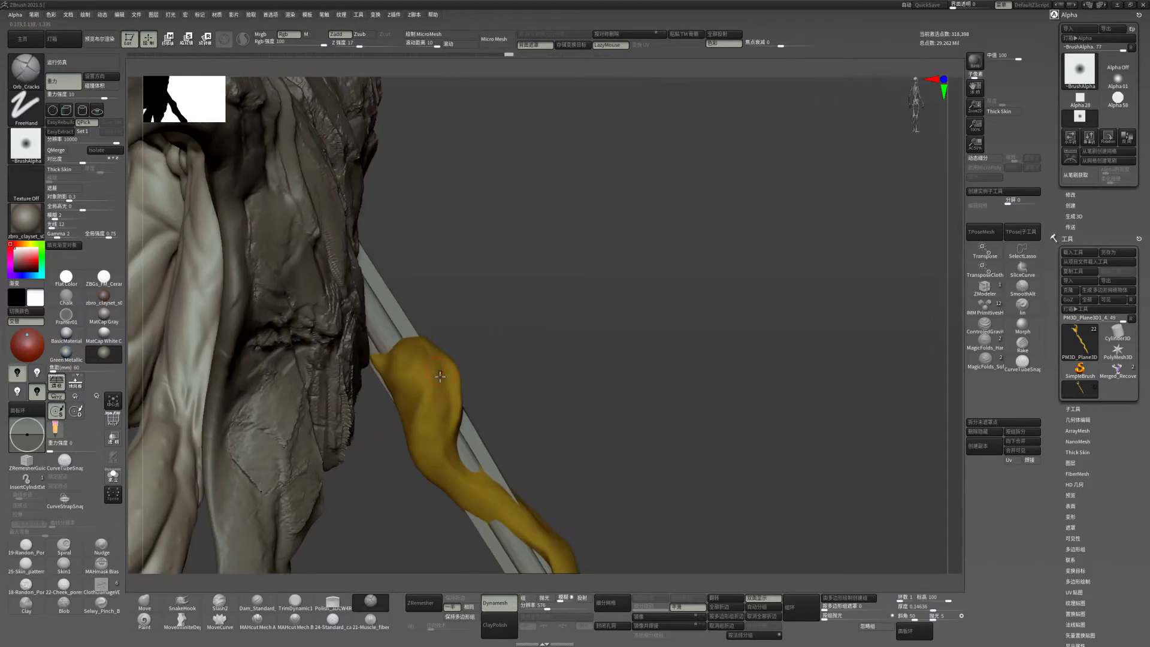
key(ctrl+shift+z)
key(ctrl+shift+z)
drag(505, 318, 422, 408)
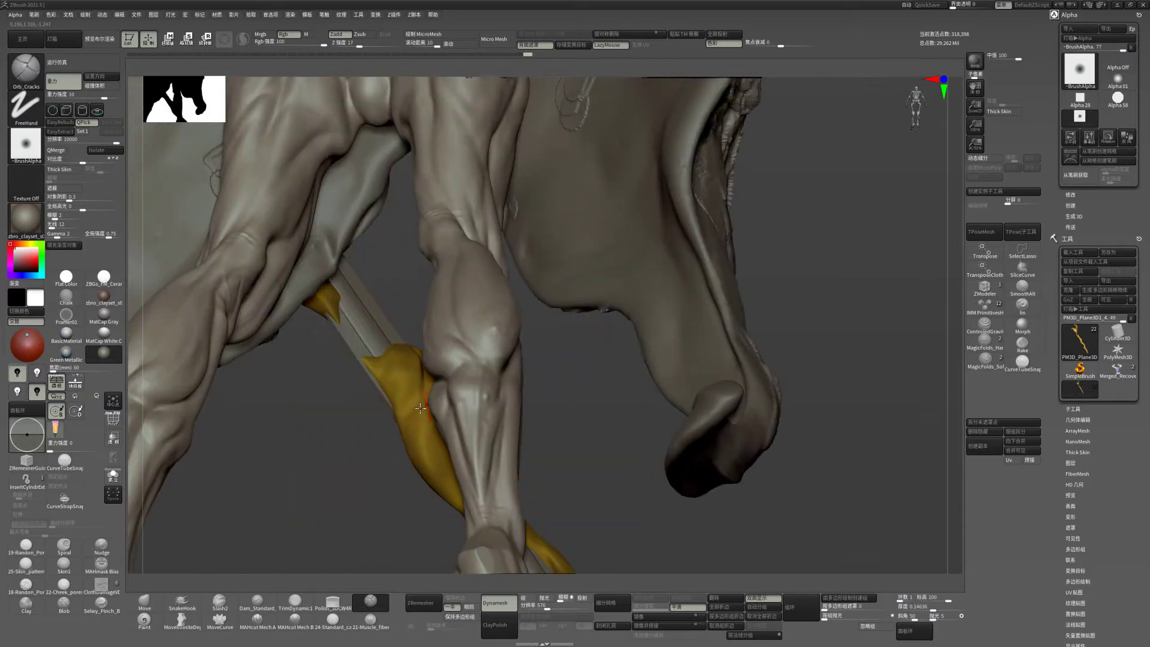
key(ctrl+shift+z)
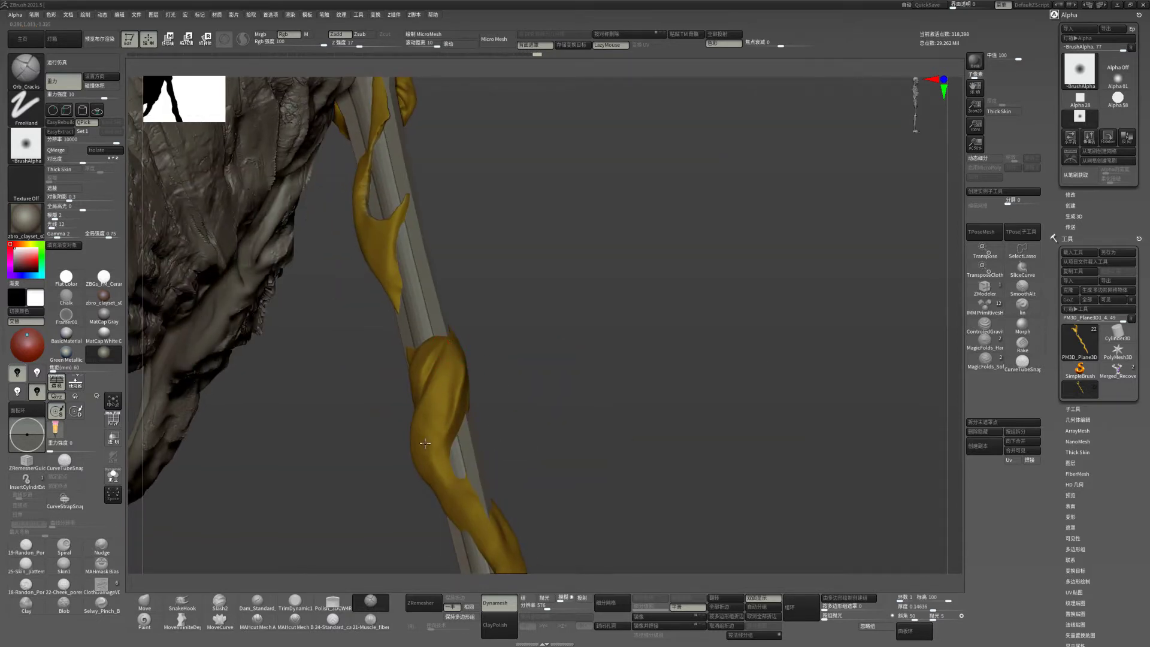
drag(424, 457, 444, 397)
mouse_move(435, 443)
mouse_down()
mouse_move(437, 420)
mouse_move(439, 456)
mouse_up()
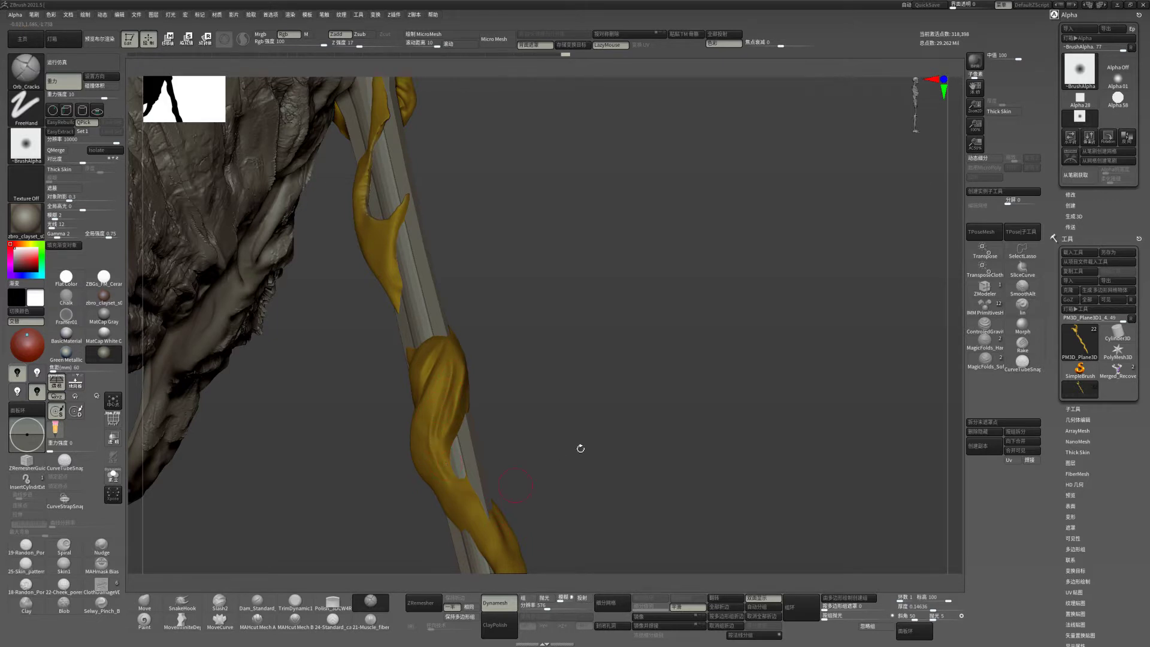
- Orbit around the staff and sculpt small strokes on the gold ribbon
mouse_move(580, 448)
mouse_down()
mouse_move(583, 349)
mouse_move(573, 365)
mouse_move(429, 365)
mouse_up()
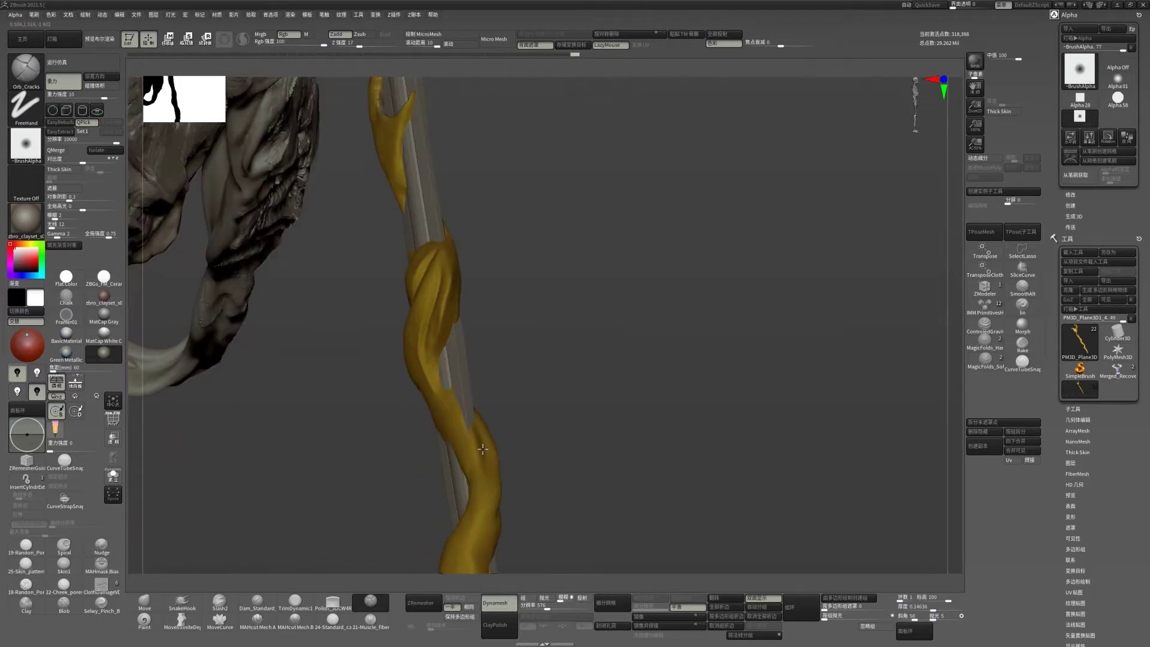
drag(457, 433, 491, 511)
drag(527, 419, 451, 403)
drag(536, 384, 456, 421)
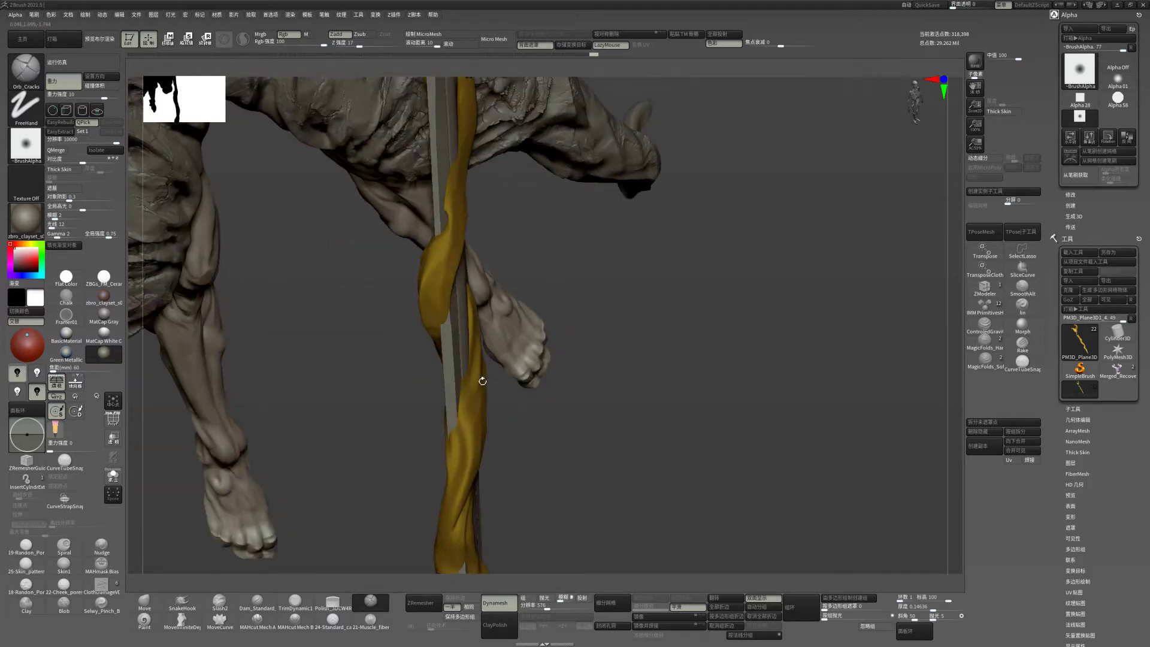
mouse_move(542, 442)
mouse_down()
mouse_move(570, 390)
mouse_move(499, 434)
mouse_move(562, 403)
mouse_move(475, 417)
mouse_move(516, 451)
mouse_move(490, 432)
mouse_up()
drag(581, 392, 452, 426)
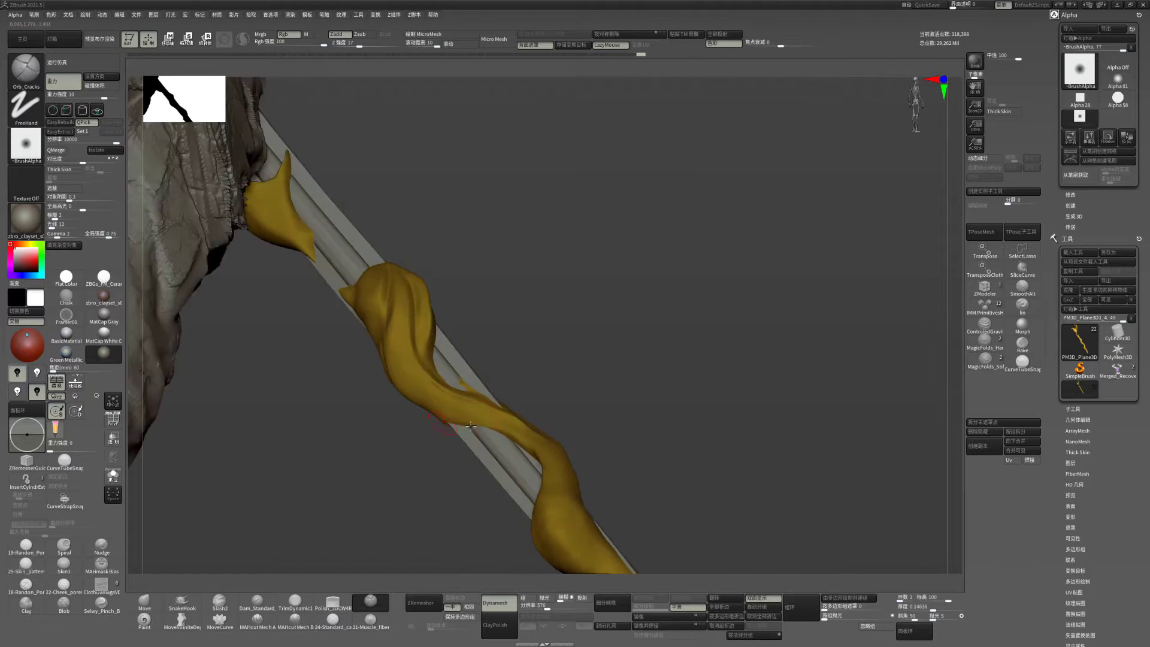
mouse_move(596, 375)
mouse_down()
mouse_move(525, 440)
mouse_move(539, 459)
mouse_move(573, 336)
mouse_move(529, 411)
mouse_move(527, 455)
mouse_up()
mouse_move(612, 404)
mouse_down()
mouse_move(511, 464)
mouse_move(534, 493)
mouse_up()
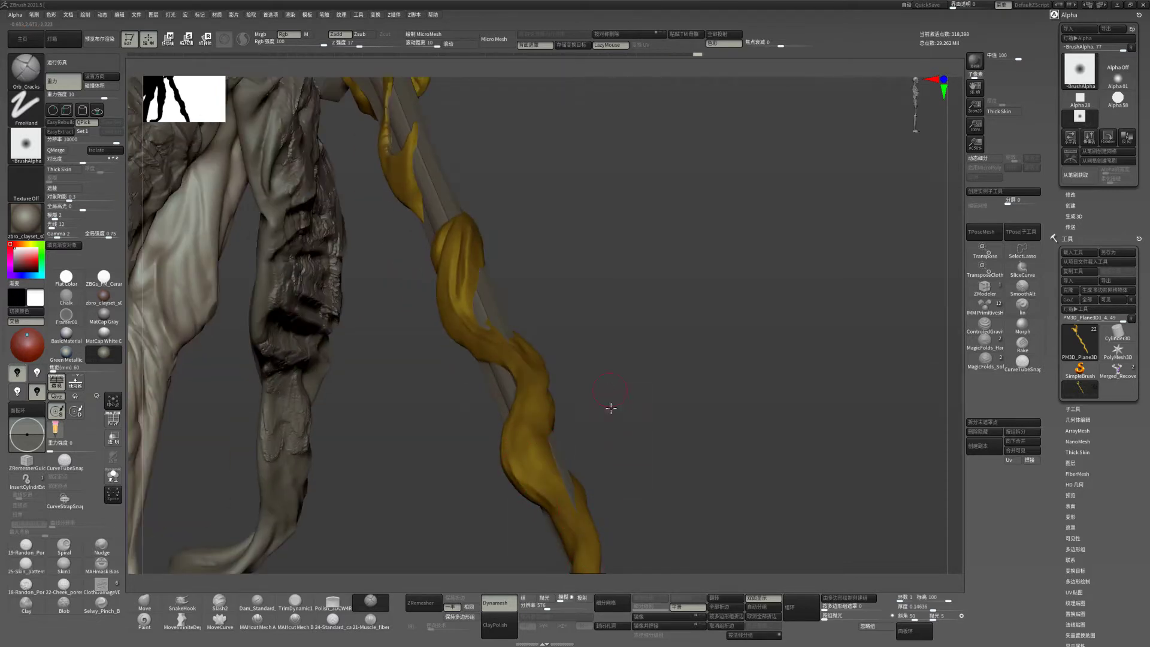
drag(610, 408, 533, 385)
- Refine the ribbon's twist along the staff and beside the leg
drag(514, 347, 517, 354)
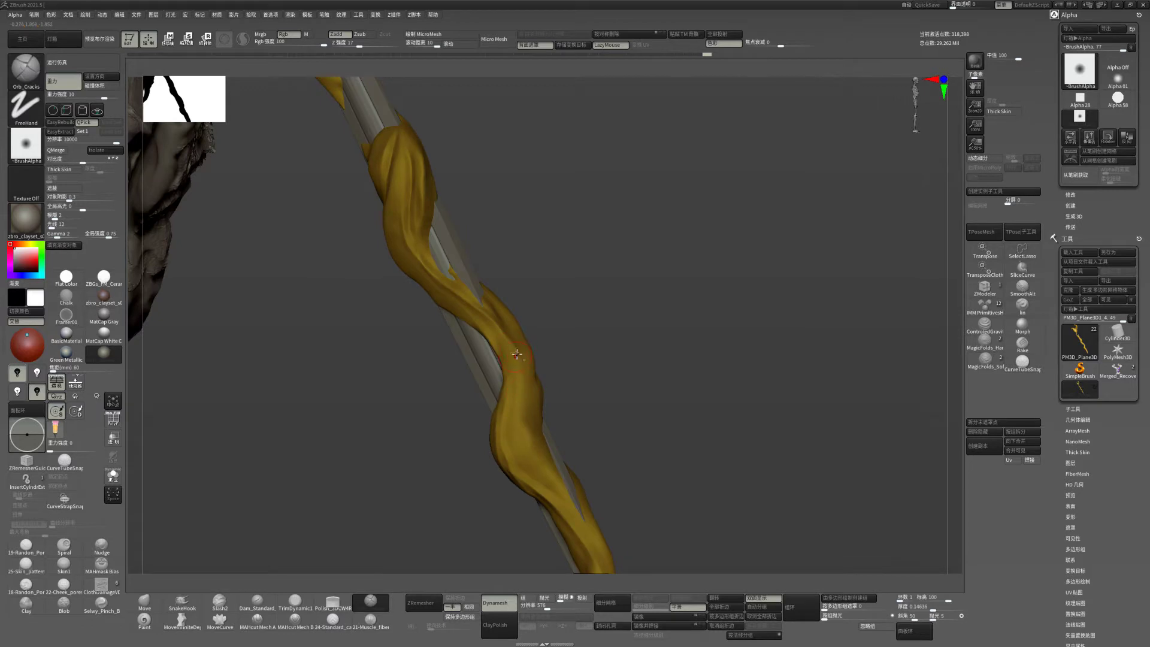
drag(598, 395, 515, 404)
drag(539, 483, 542, 481)
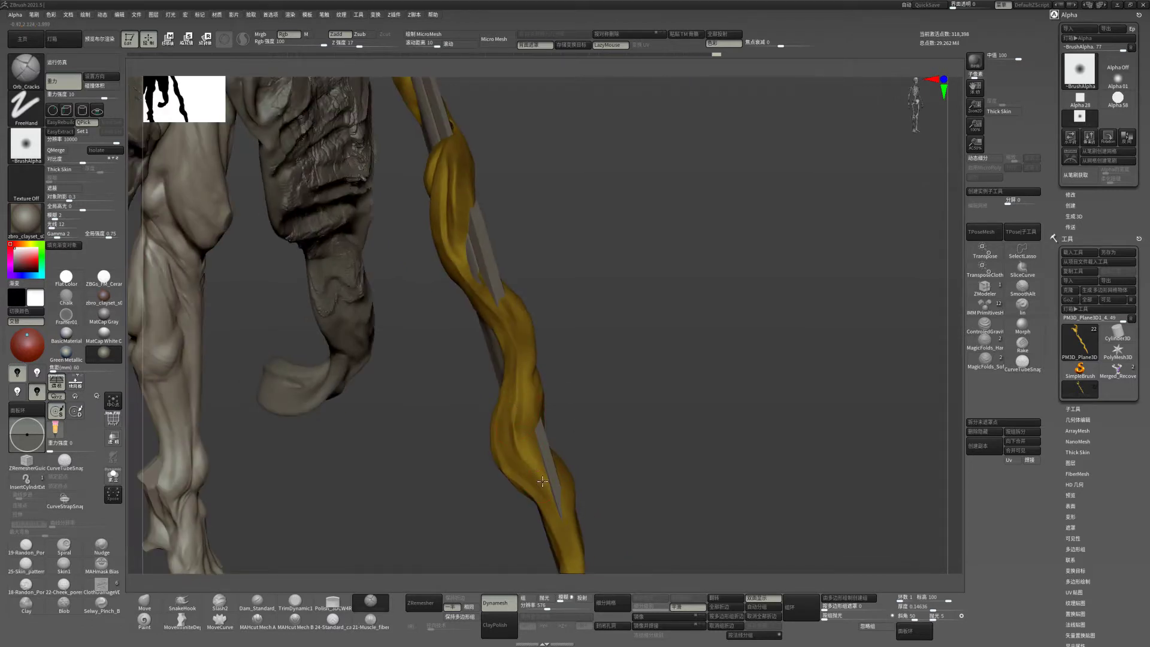
mouse_move(595, 418)
mouse_down()
mouse_move(527, 399)
mouse_move(554, 411)
mouse_move(604, 382)
mouse_up()
drag(606, 490, 564, 399)
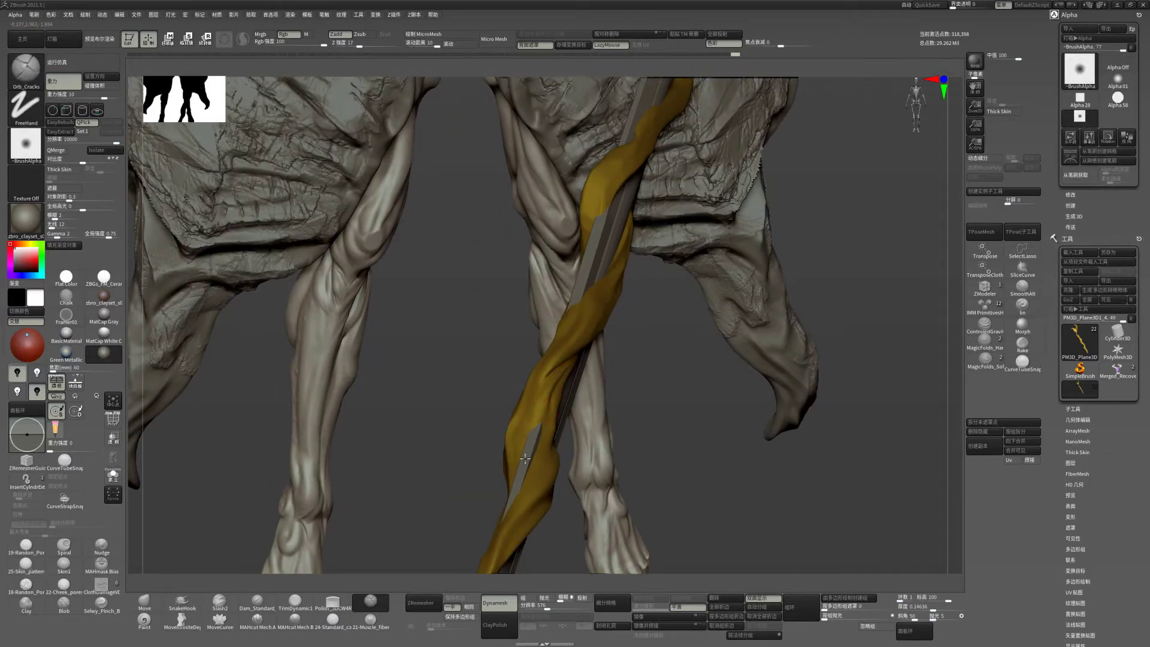
- Reshape the ribbon near the staff's tip and build up the strap surface
mouse_move(655, 416)
mouse_down()
mouse_move(633, 400)
mouse_move(558, 418)
mouse_up()
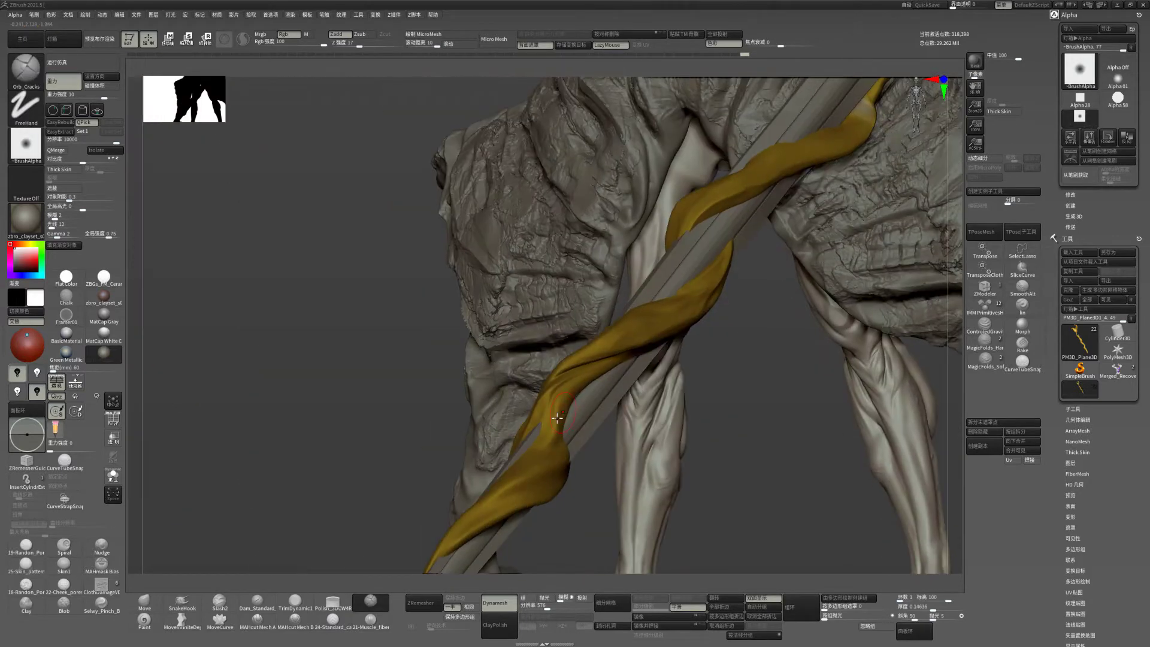
mouse_move(722, 462)
mouse_down()
mouse_move(721, 426)
mouse_move(513, 390)
mouse_move(507, 423)
mouse_move(450, 483)
mouse_up()
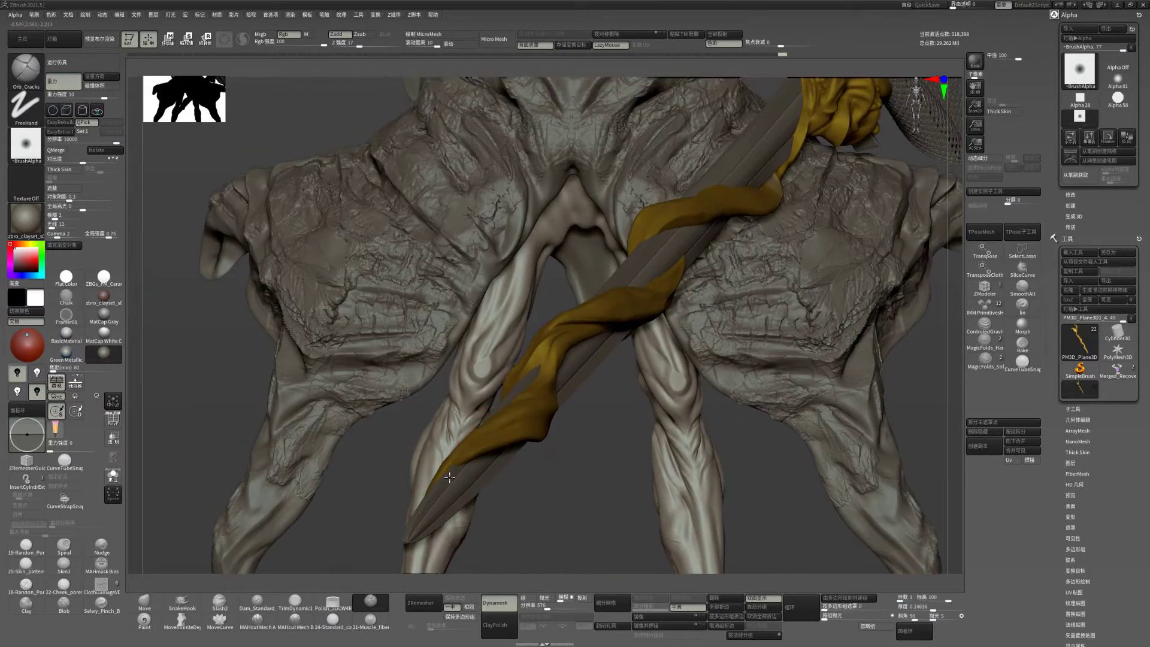
mouse_move(533, 497)
mouse_down()
mouse_move(507, 449)
mouse_move(452, 457)
mouse_move(491, 449)
mouse_up()
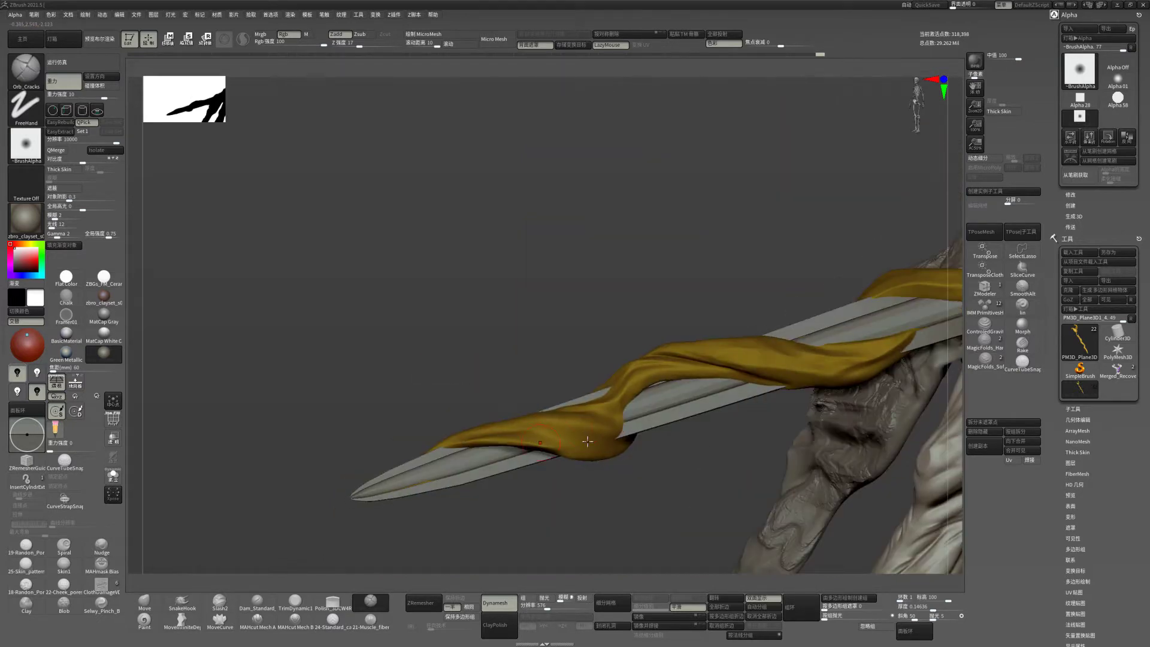
mouse_move(587, 442)
mouse_down()
mouse_move(616, 445)
mouse_move(616, 459)
mouse_move(558, 447)
mouse_up()
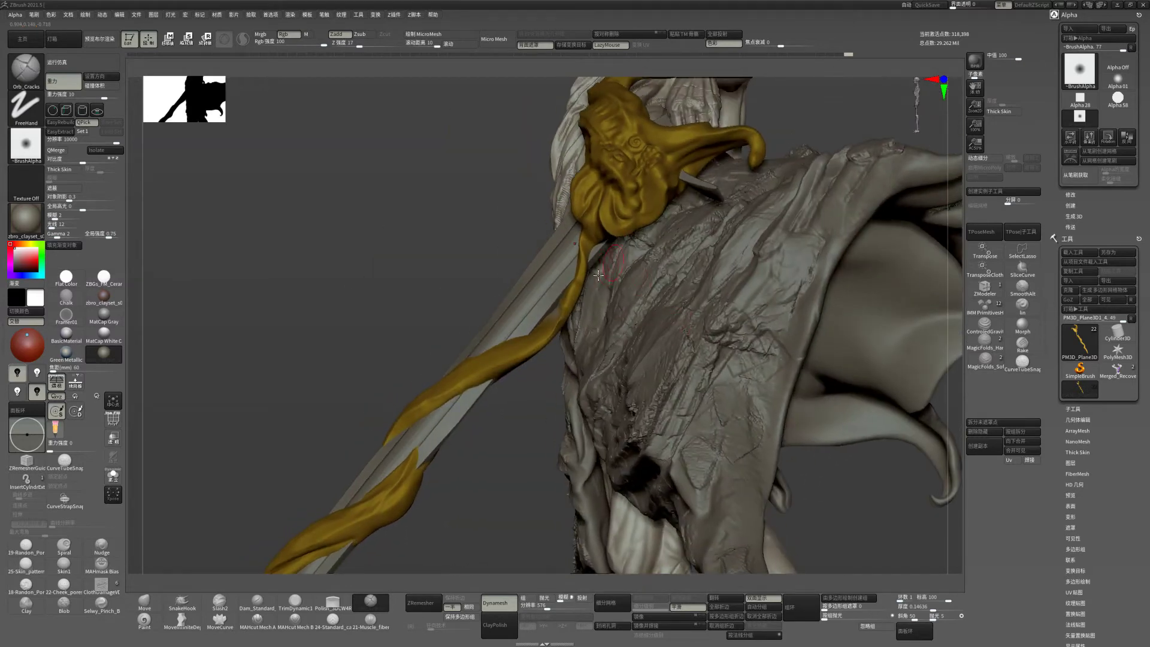
mouse_move(580, 265)
mouse_down()
mouse_move(560, 326)
mouse_move(587, 313)
mouse_move(527, 371)
mouse_move(554, 353)
mouse_up()
- Build up volume along the gold strap with the ClayBuildup brush
key(b)
key(c)
key(b)
key(space)
mouse_move(528, 390)
mouse_down()
mouse_move(491, 419)
mouse_move(548, 302)
mouse_up()
drag(513, 354, 542, 317)
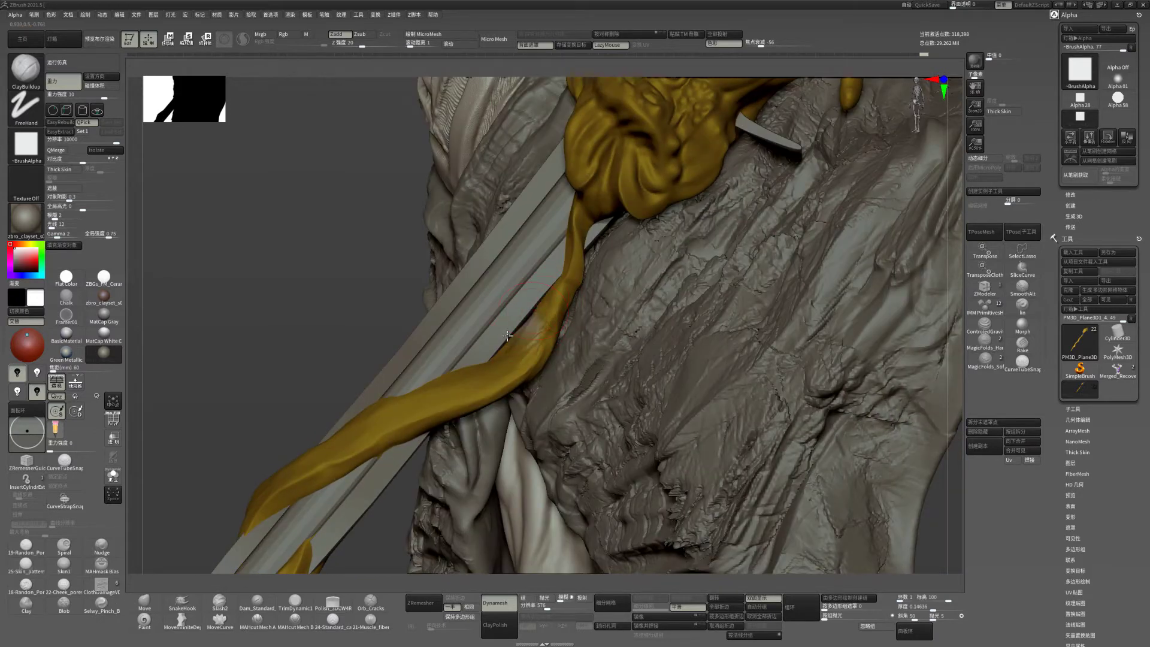
- Smooth the built-up strap toward the knot at the shoulder
key(shift)
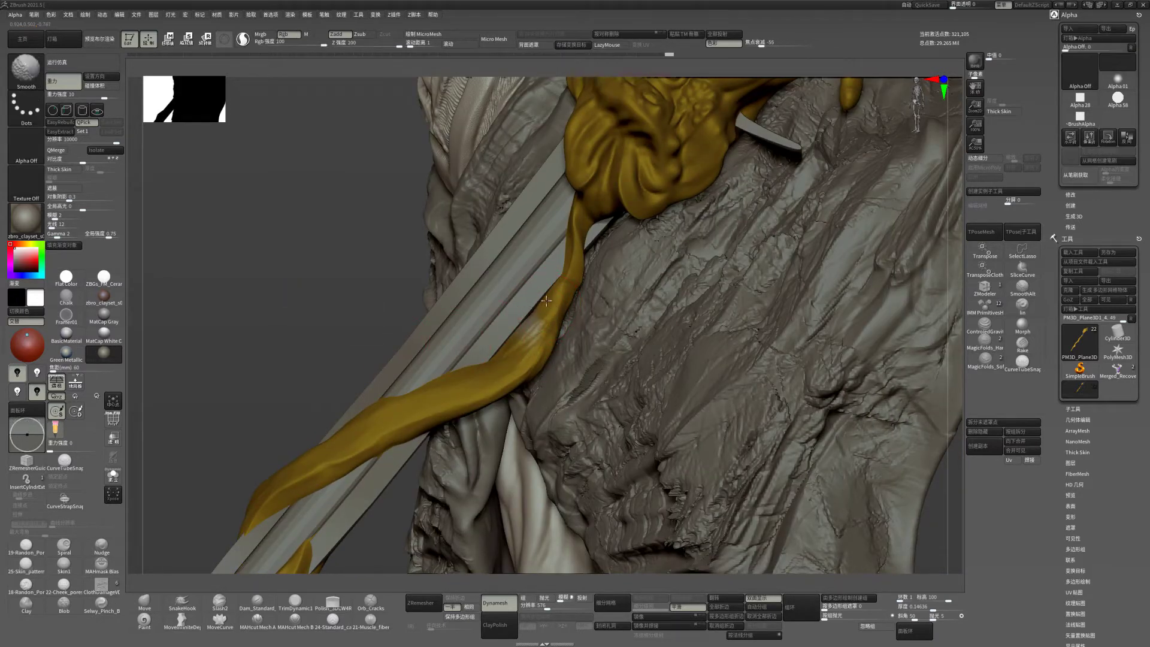
drag(411, 515, 558, 282)
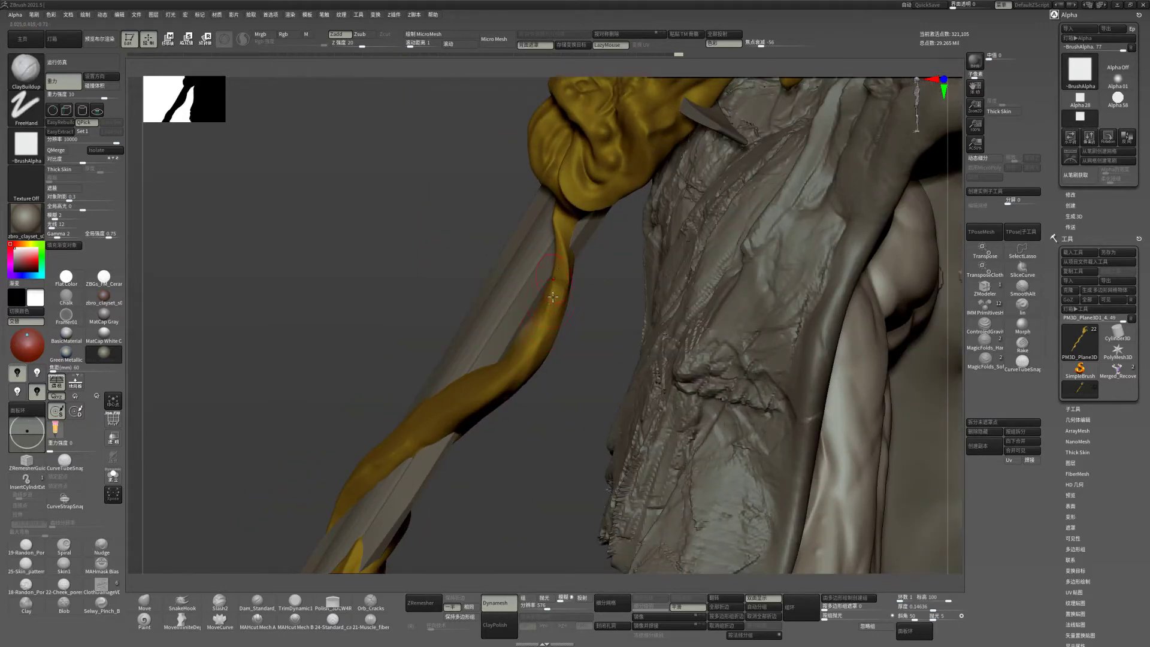
drag(544, 327, 557, 297)
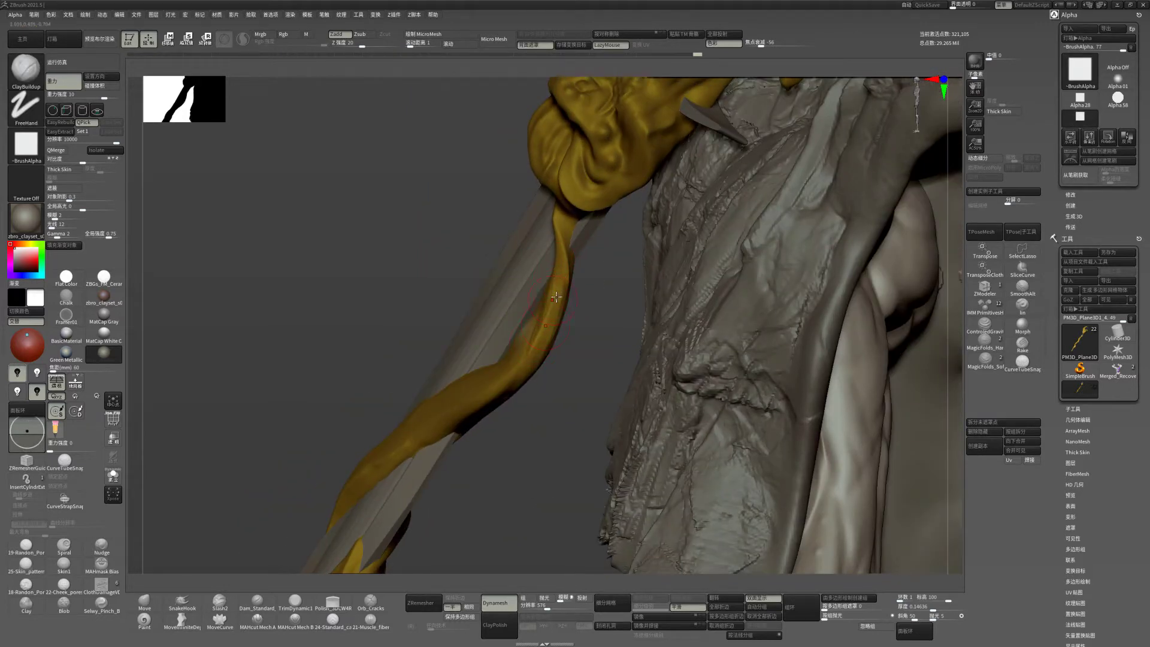
scroll(551, 319, up, 3)
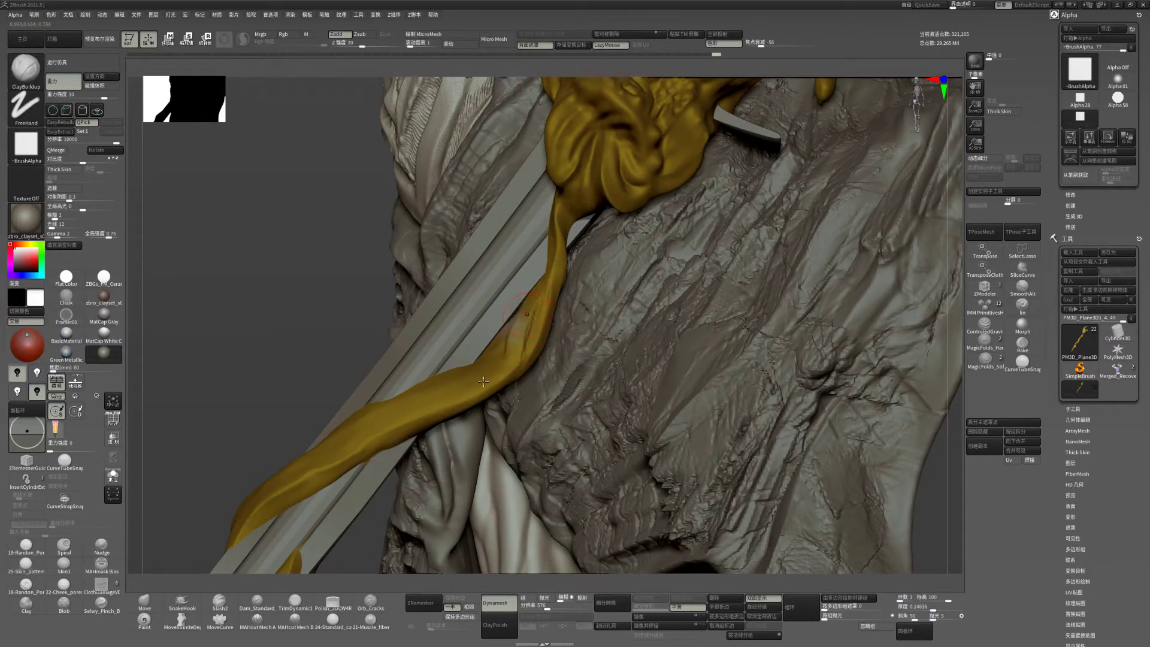
shift+drag(487, 358, 521, 328)
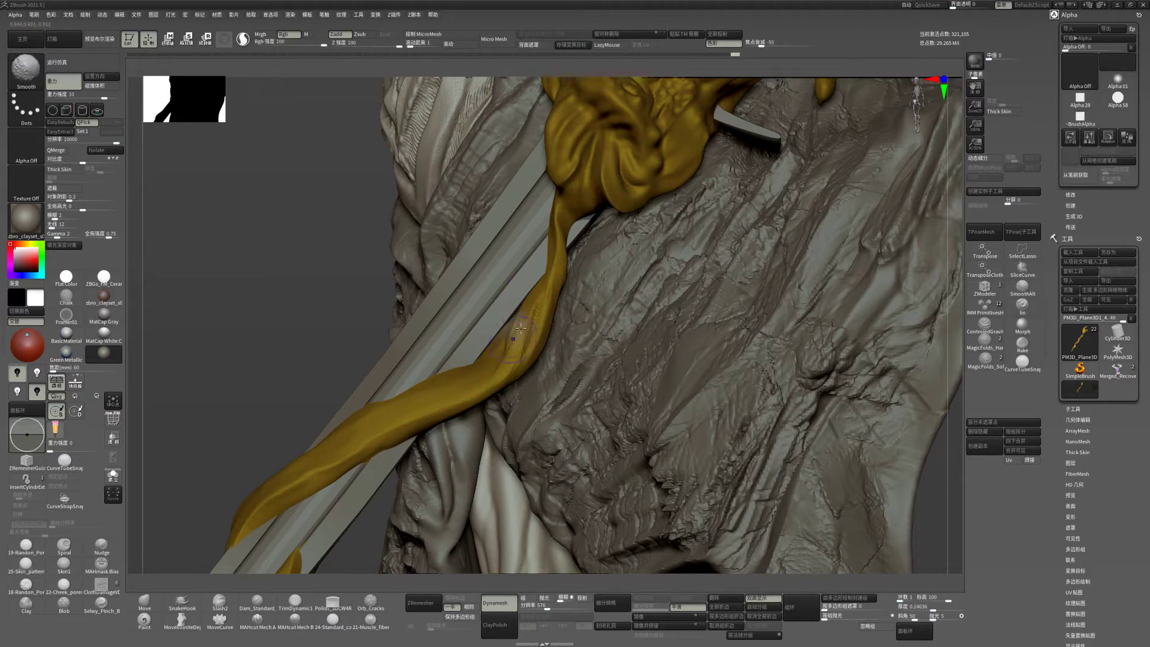
drag(368, 265, 505, 379)
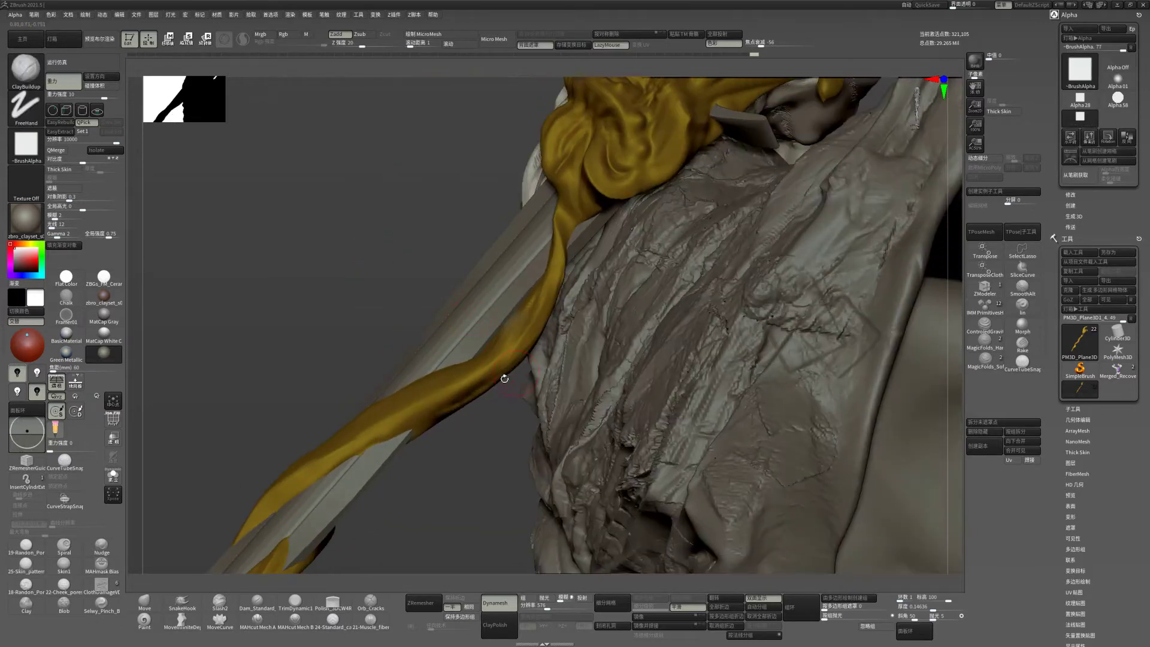
drag(469, 440, 472, 389)
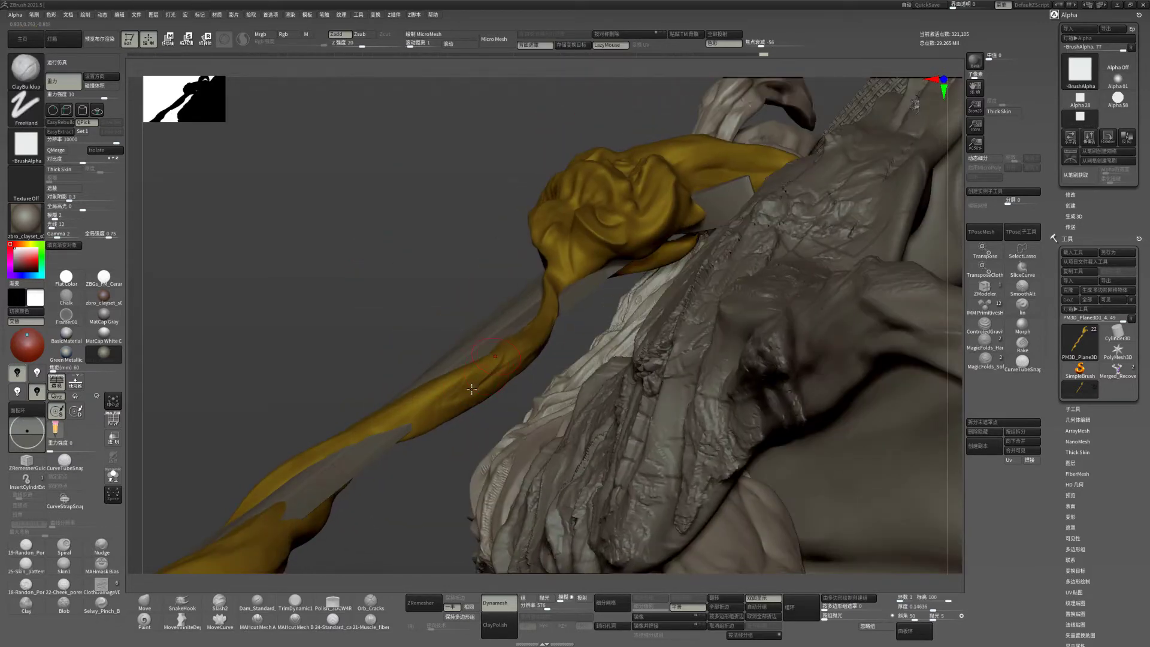
mouse_move(415, 434)
mouse_down()
mouse_move(462, 377)
mouse_move(484, 374)
mouse_move(471, 409)
mouse_up()
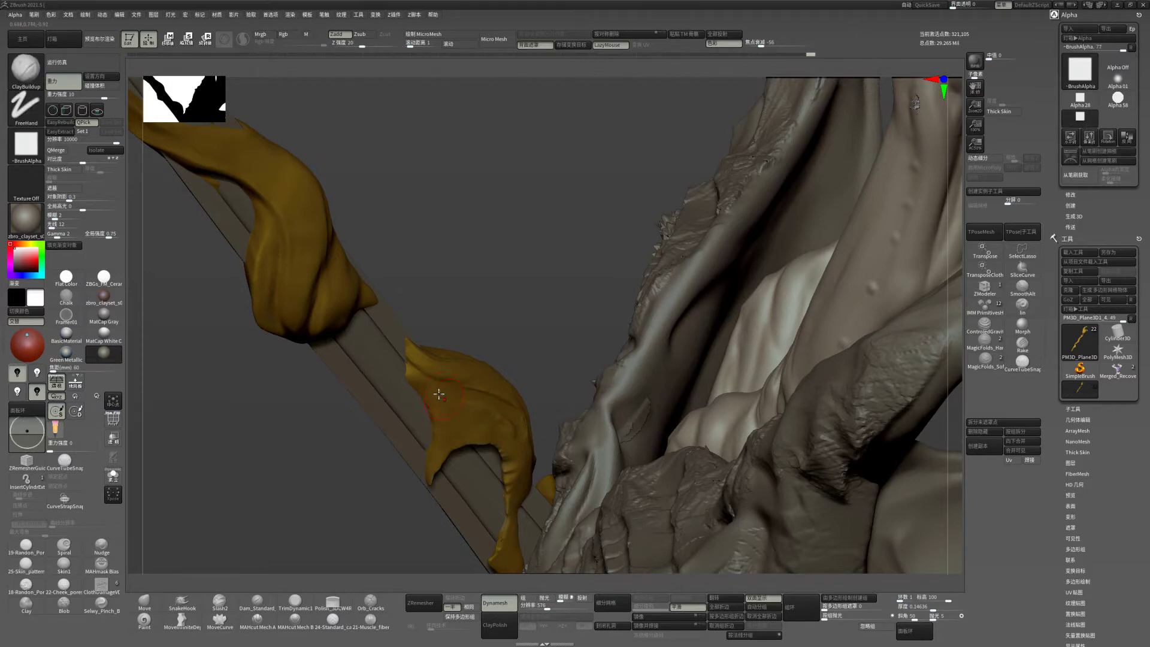
- Carve a crease into the strap's curled end with DamStandard and smooth it
key(b)
key(d)
key(s)
drag(442, 393, 475, 380)
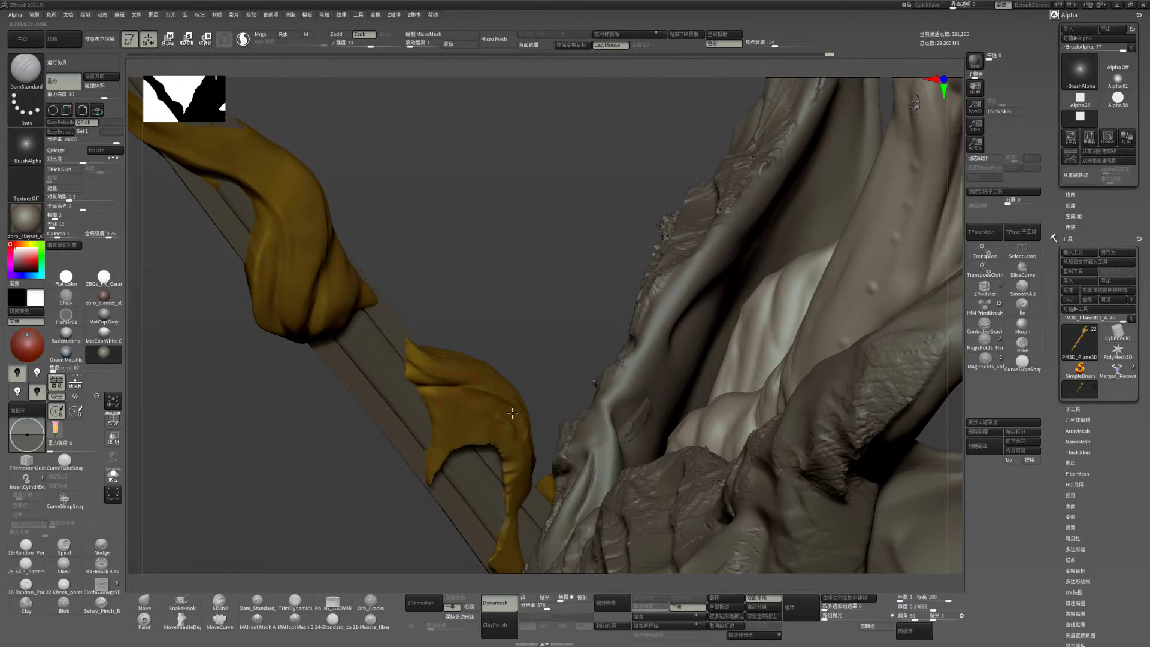
drag(503, 417, 522, 413)
key(shift)
drag(527, 308, 455, 372)
- Flatten the surrounding strap surface with TrimDynamic, ending on a front view
key(b)
key(t)
key(d)
key(space)
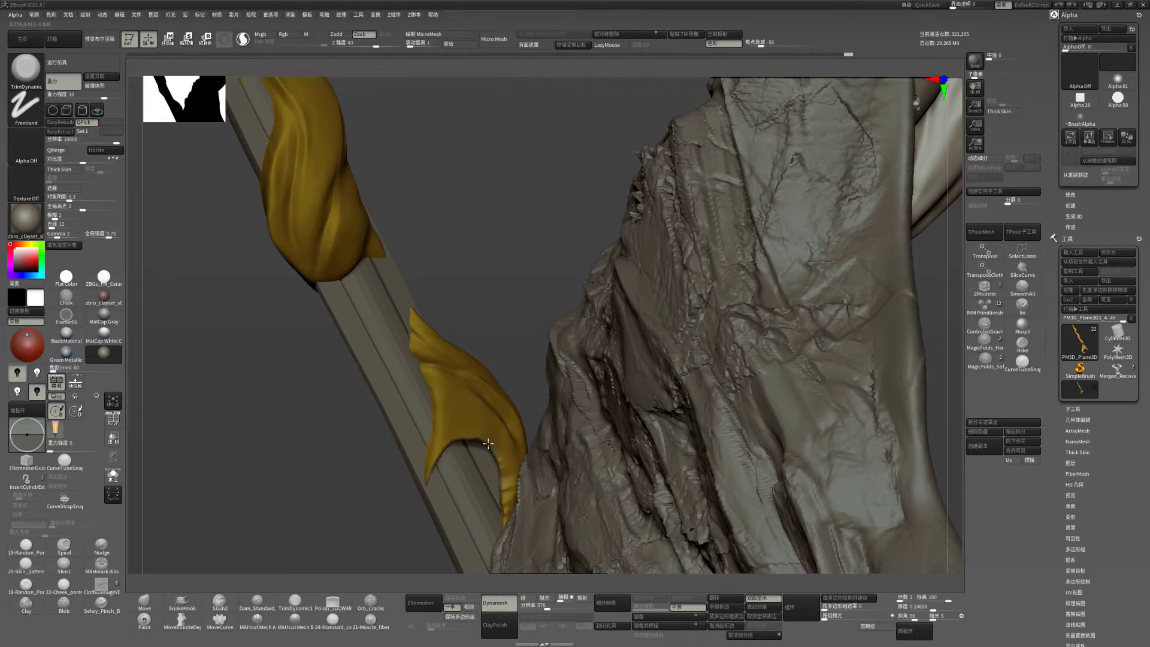
drag(510, 350, 467, 419)
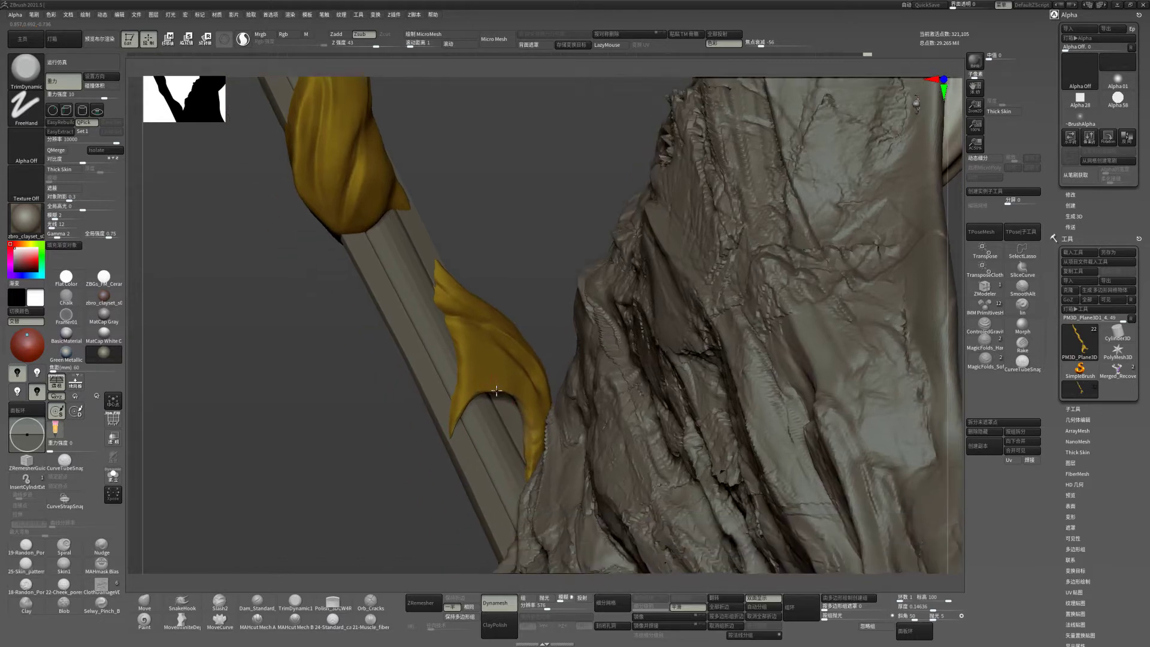
right_click(449, 443)
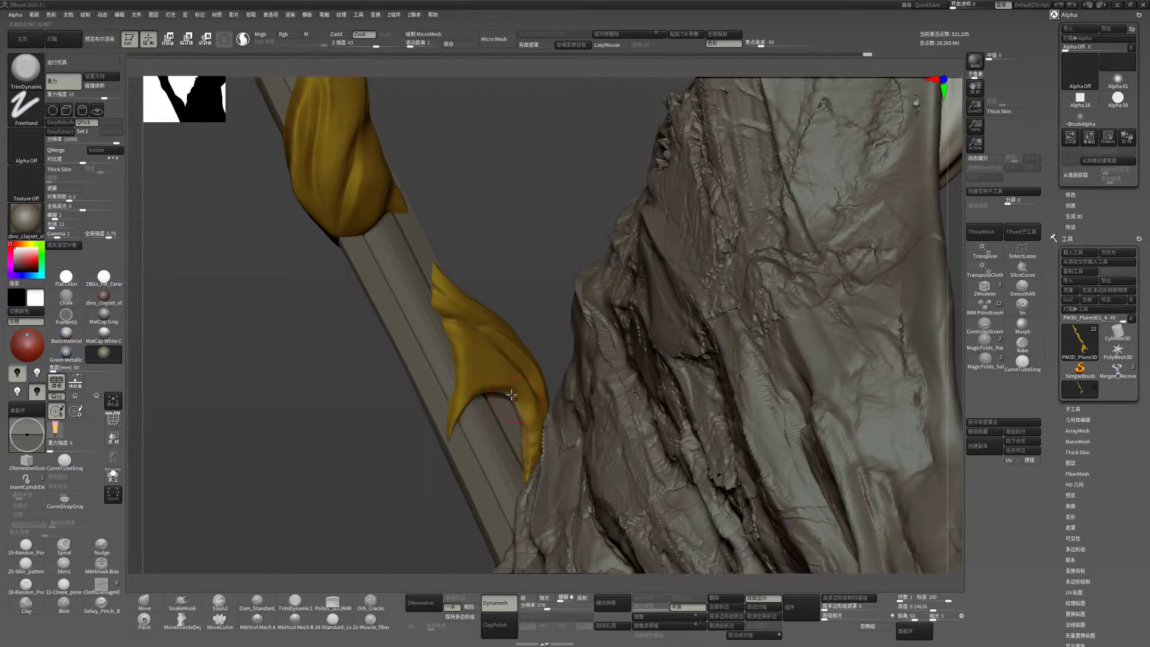
mouse_move(538, 303)
mouse_down()
mouse_move(531, 275)
mouse_move(528, 349)
mouse_up()
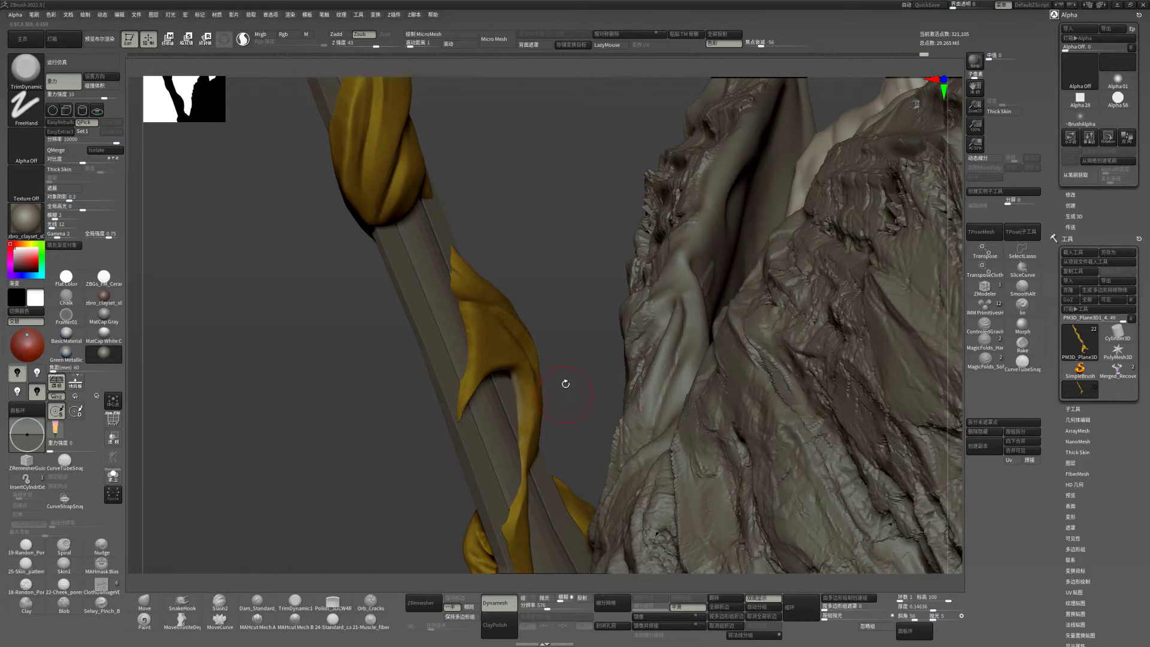
mouse_move(565, 383)
mouse_down()
mouse_move(560, 295)
mouse_move(531, 465)
mouse_move(775, 477)
mouse_move(777, 537)
mouse_move(740, 404)
mouse_up()
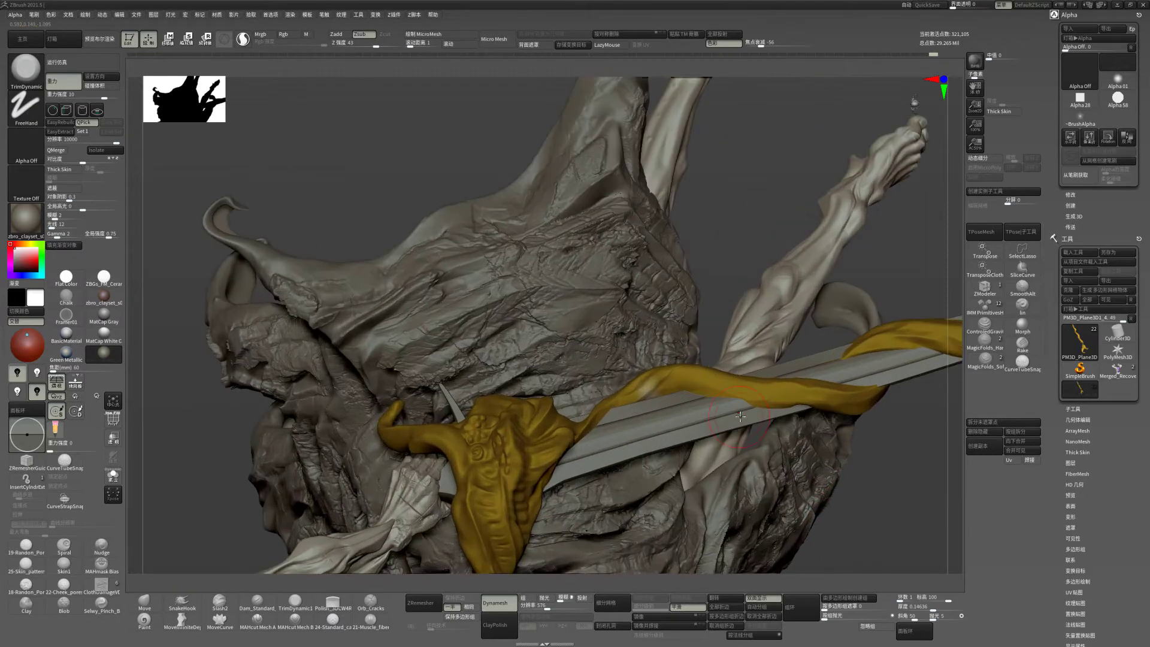
key(space)
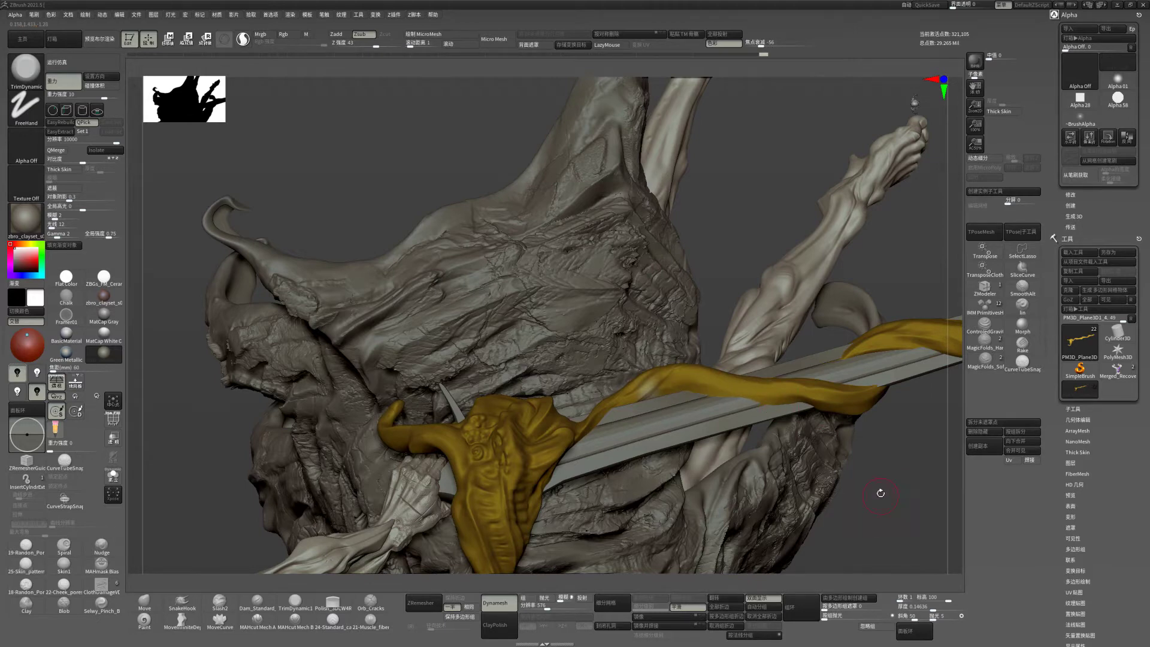
mouse_move(881, 493)
mouse_down()
mouse_move(870, 531)
mouse_move(905, 521)
mouse_move(929, 484)
mouse_up()
mouse_move(822, 523)
mouse_down()
mouse_move(835, 527)
mouse_move(801, 398)
mouse_move(749, 448)
mouse_move(190, 586)
mouse_up()
key(b)
key(m)
key(v)
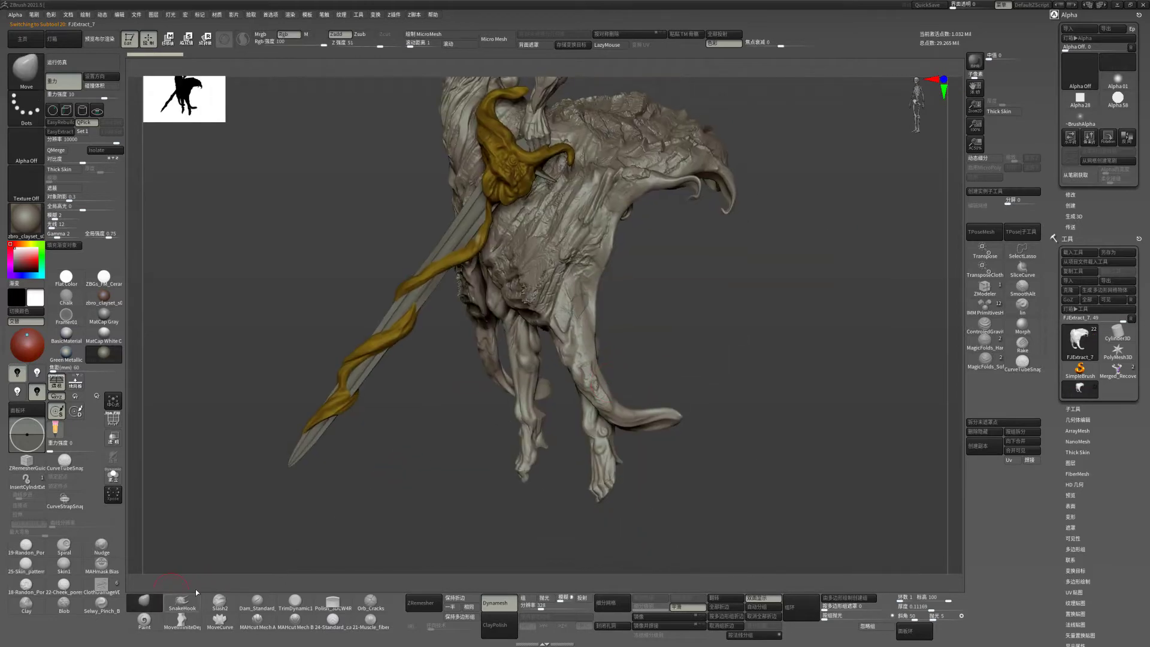
mouse_move(745, 431)
alt+mouse_down()
mouse_move(701, 423)
mouse_move(752, 367)
mouse_move(709, 443)
mouse_move(689, 441)
alt+mouse_up()
key(space)
key(space)
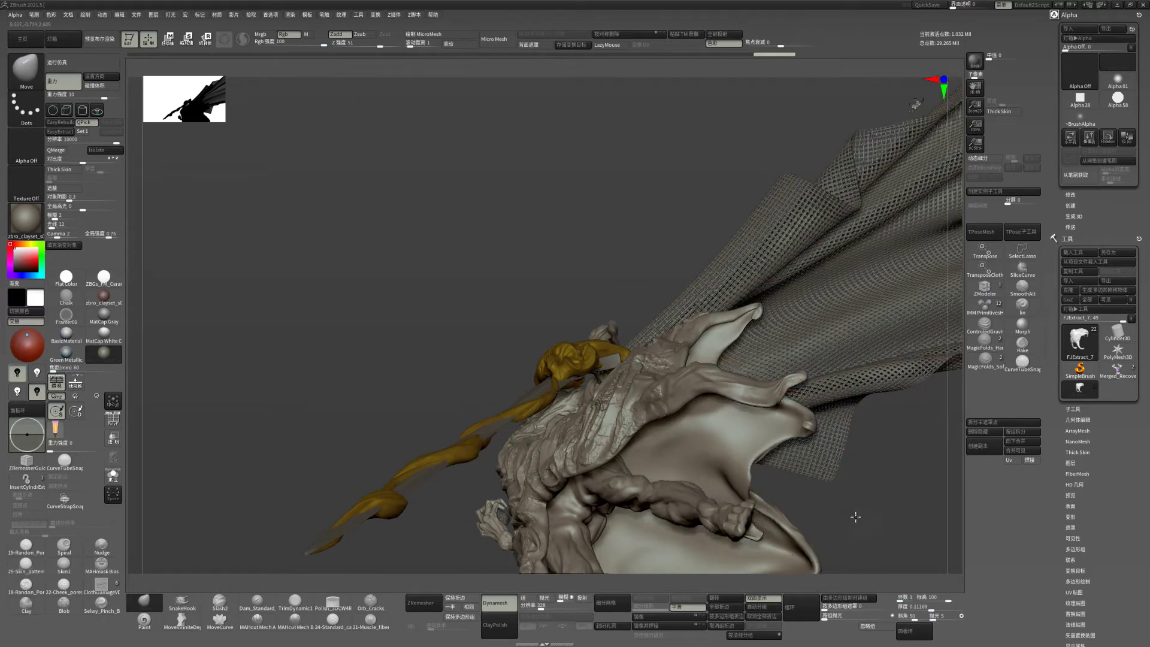
mouse_move(837, 457)
mouse_down()
mouse_move(724, 331)
mouse_move(745, 391)
mouse_up()
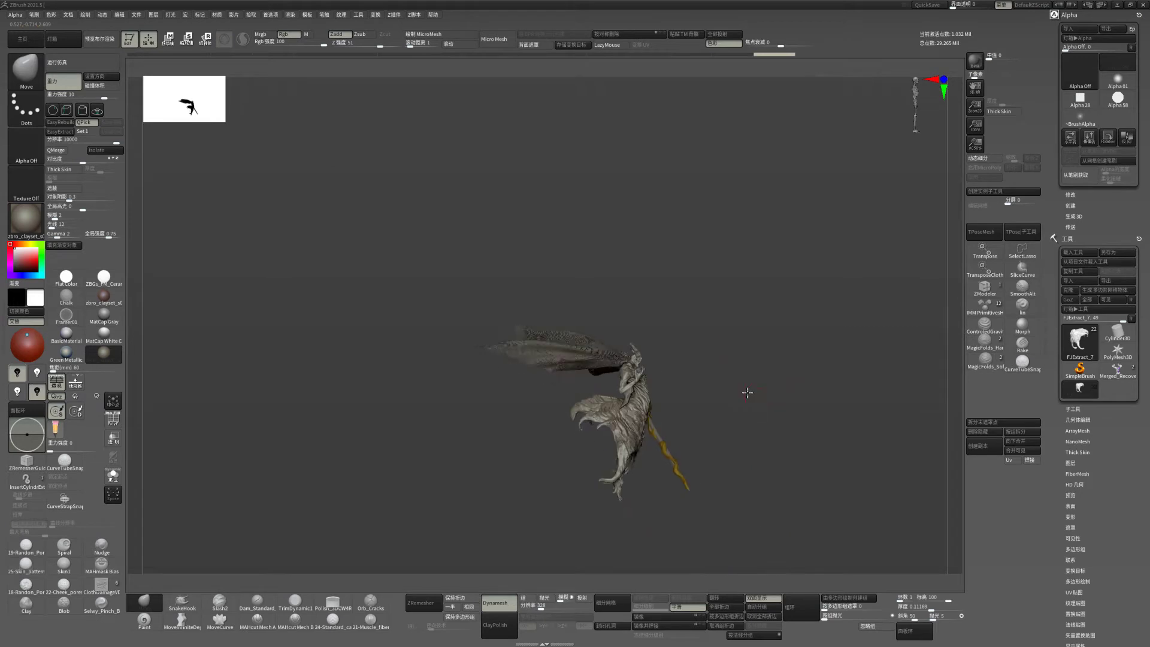
mouse_move(763, 449)
mouse_down()
mouse_move(816, 304)
mouse_move(630, 412)
mouse_up()
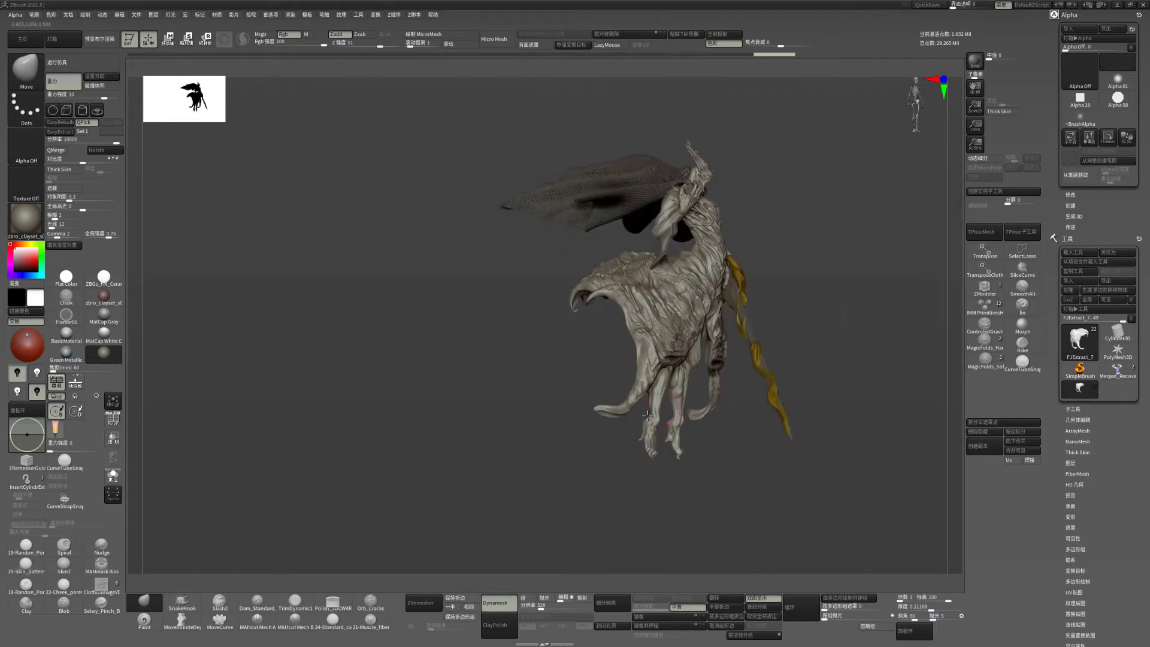
key(x)
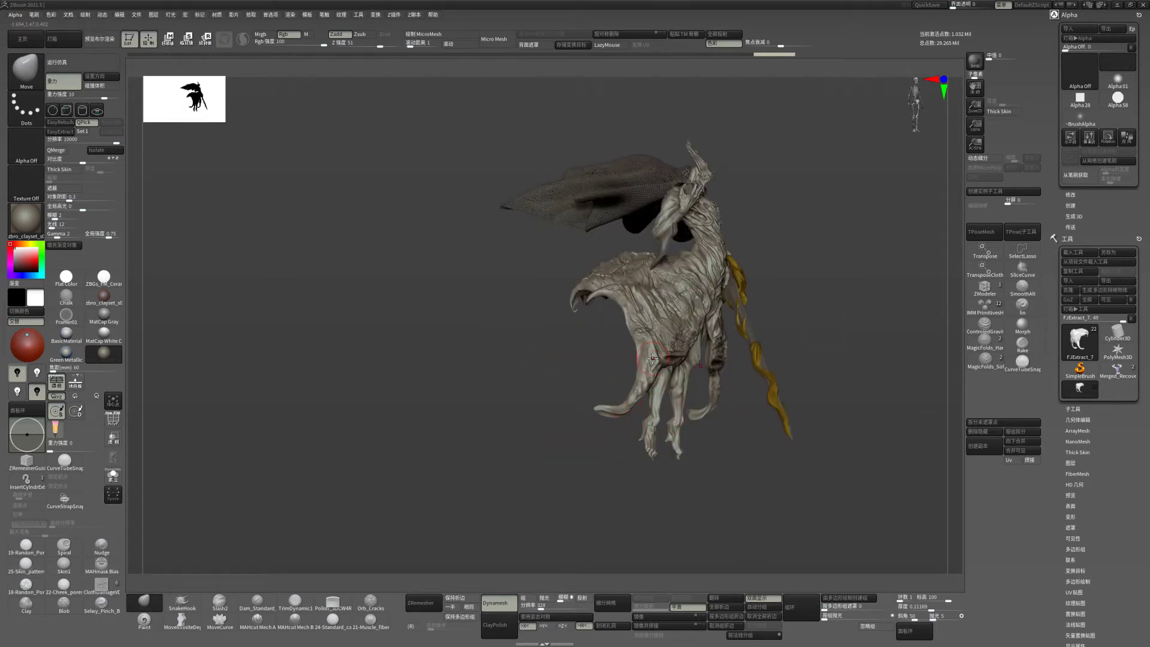
drag(580, 446, 561, 495)
key(x)
scroll(575, 396, up, 3)
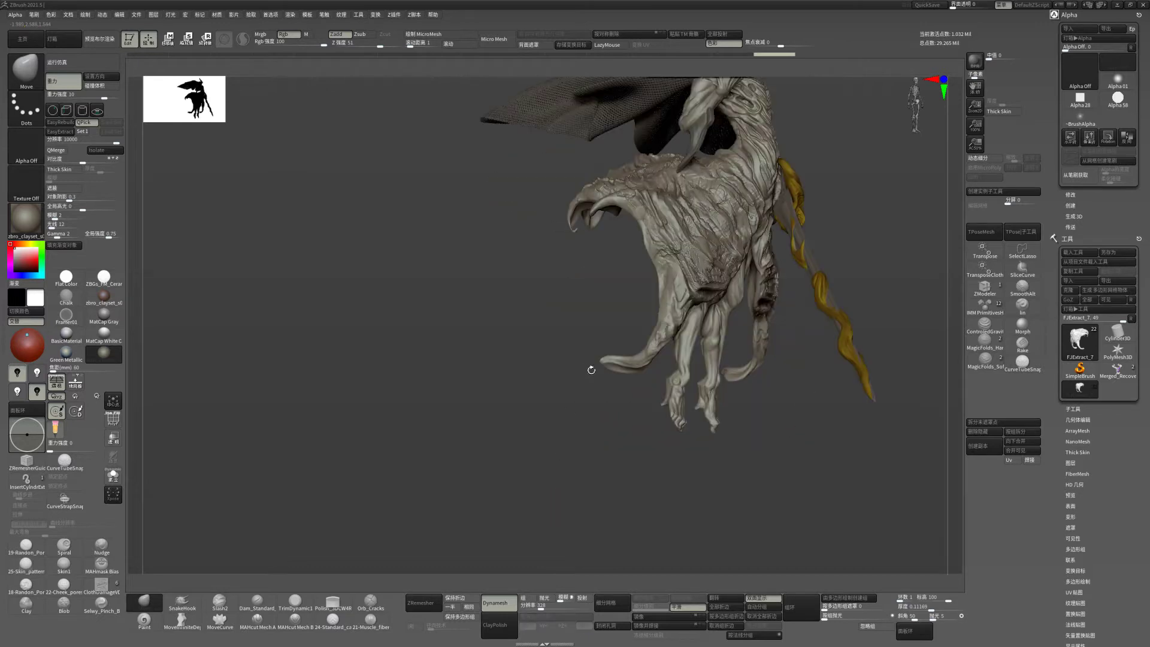
scroll(593, 399, up, 2)
mouse_move(595, 413)
mouse_down()
mouse_move(587, 465)
mouse_move(576, 444)
mouse_up()
scroll(591, 371, up, 3)
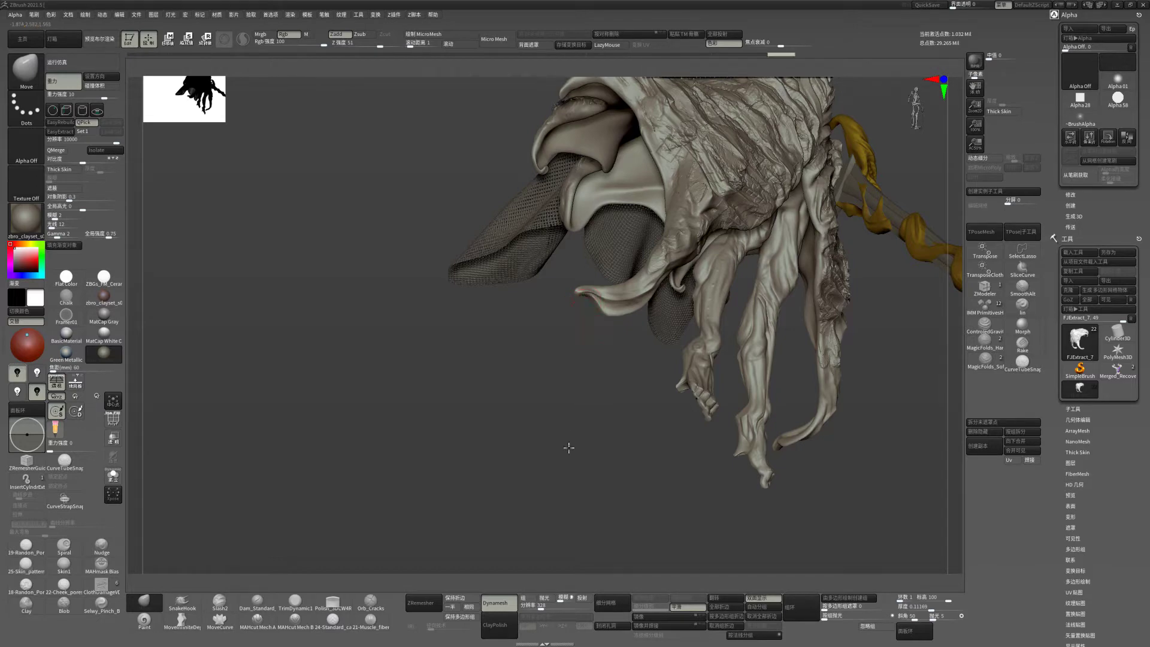
mouse_move(568, 448)
mouse_down()
mouse_move(544, 305)
mouse_move(550, 385)
mouse_move(644, 406)
mouse_move(674, 343)
mouse_up()
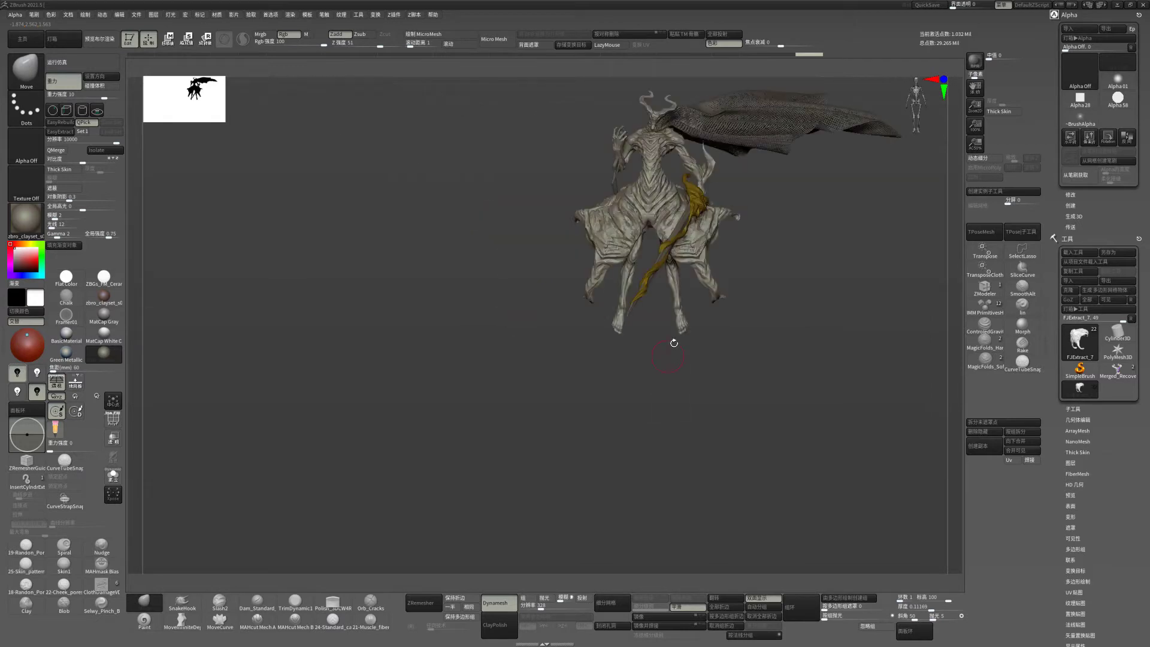
mouse_move(714, 386)
mouse_down()
mouse_move(653, 357)
mouse_move(644, 365)
mouse_move(709, 369)
mouse_move(716, 359)
mouse_move(624, 432)
mouse_move(655, 394)
mouse_move(648, 376)
mouse_move(667, 390)
mouse_up()
mouse_move(680, 318)
mouse_down()
mouse_move(680, 411)
mouse_move(525, 187)
mouse_up()
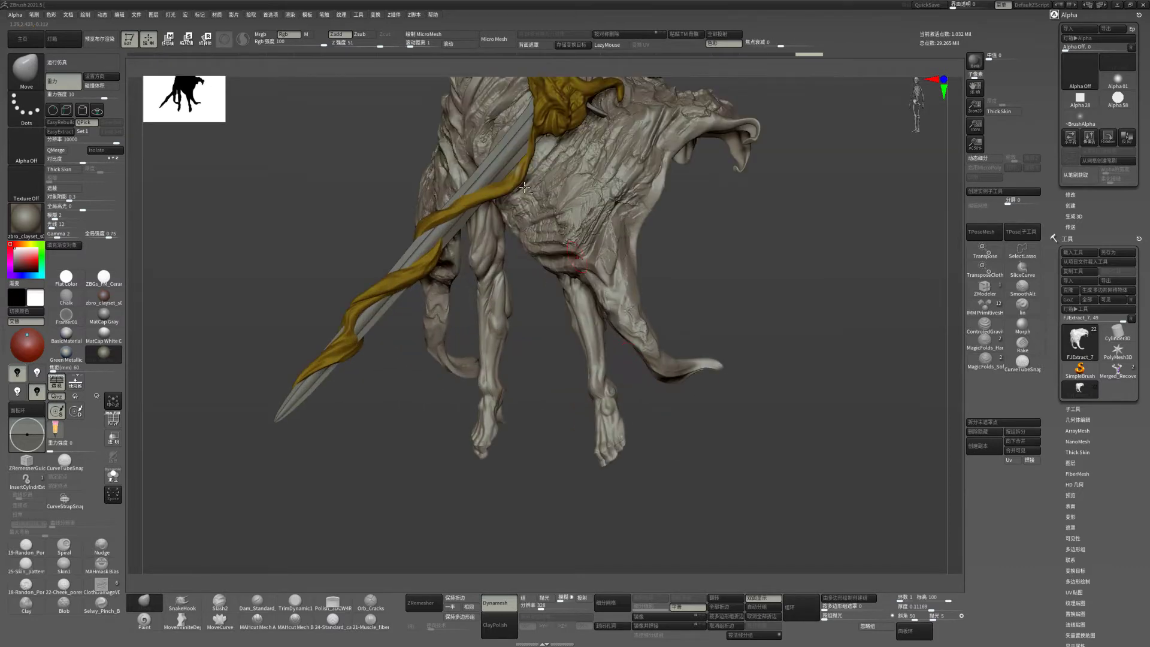
- Select subtool PM3D_Plane3D1_4 on the yellow wrap and load the DamStandard brush
alt+click(509, 182)
drag(386, 249, 408, 305)
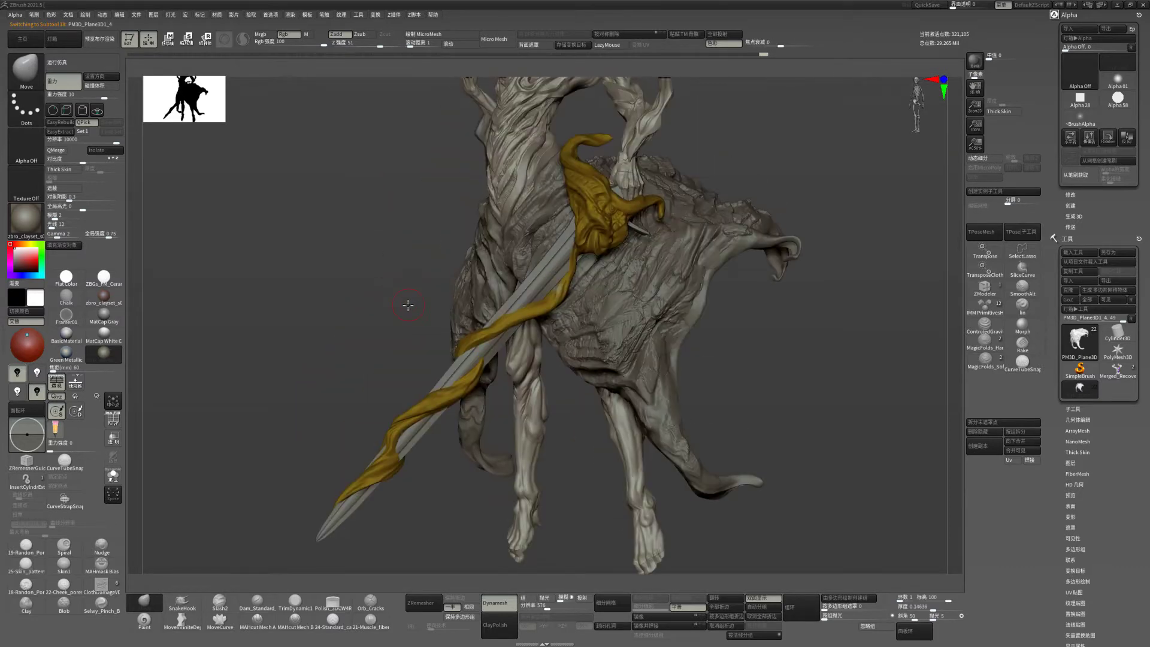
alt+drag(382, 359, 384, 312)
key(b)
key(d)
key(s)
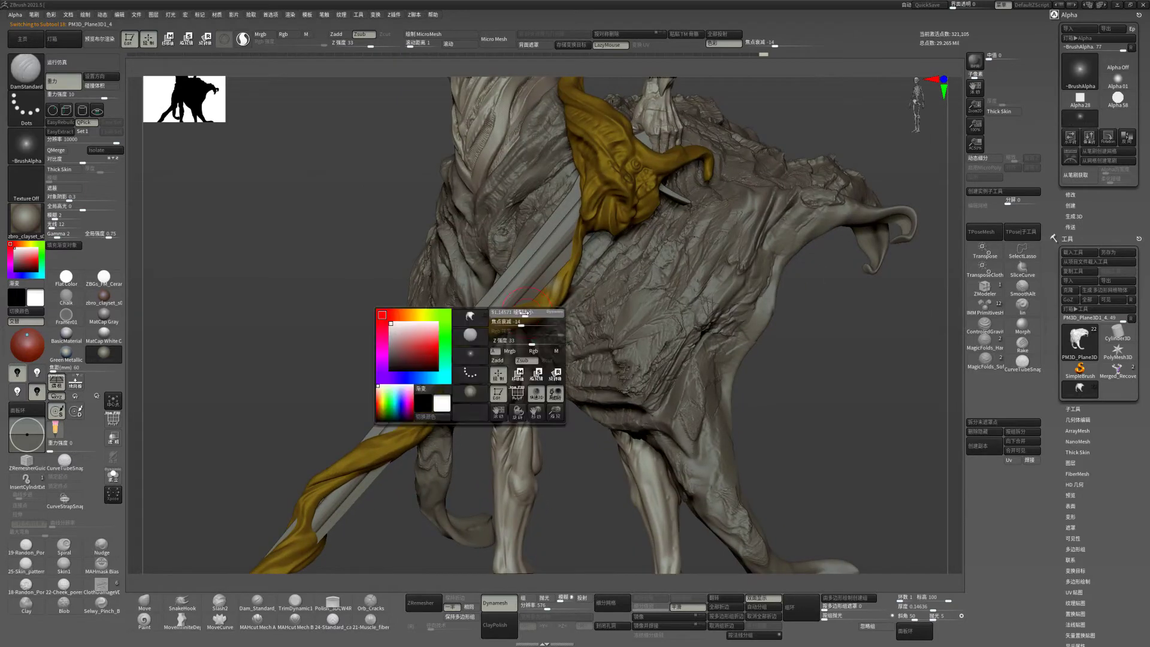
key(space)
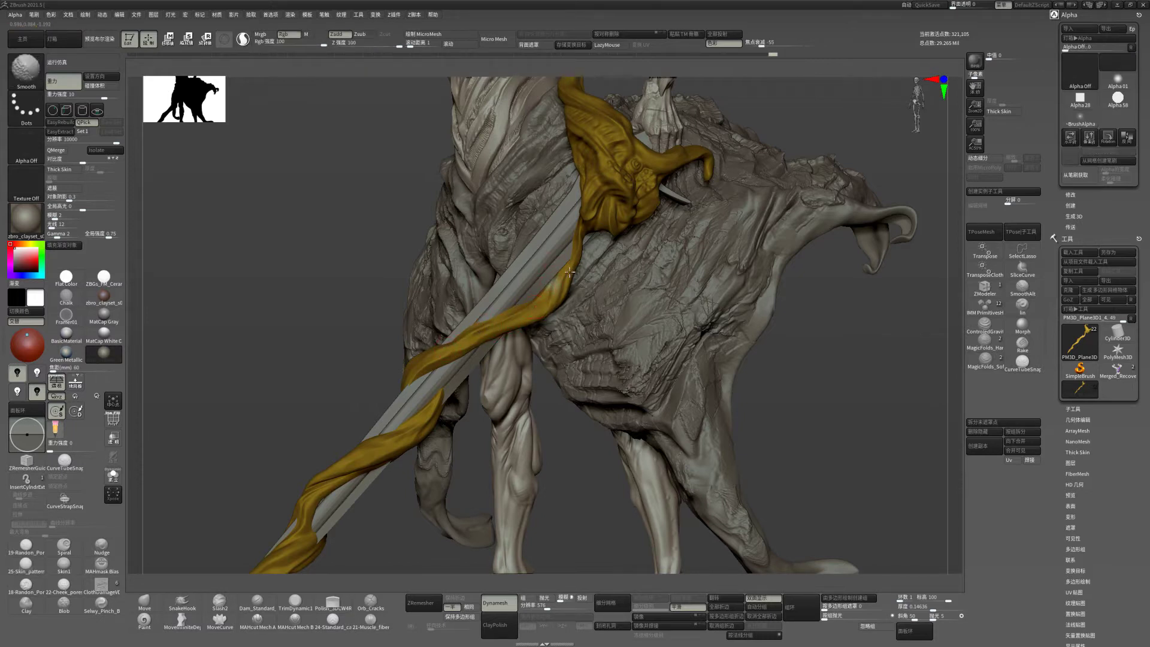
key(shift)
mouse_move(795, 303)
ctrl+right_down()
mouse_move(769, 391)
mouse_move(747, 397)
mouse_move(821, 377)
mouse_move(803, 374)
ctrl+right_up()
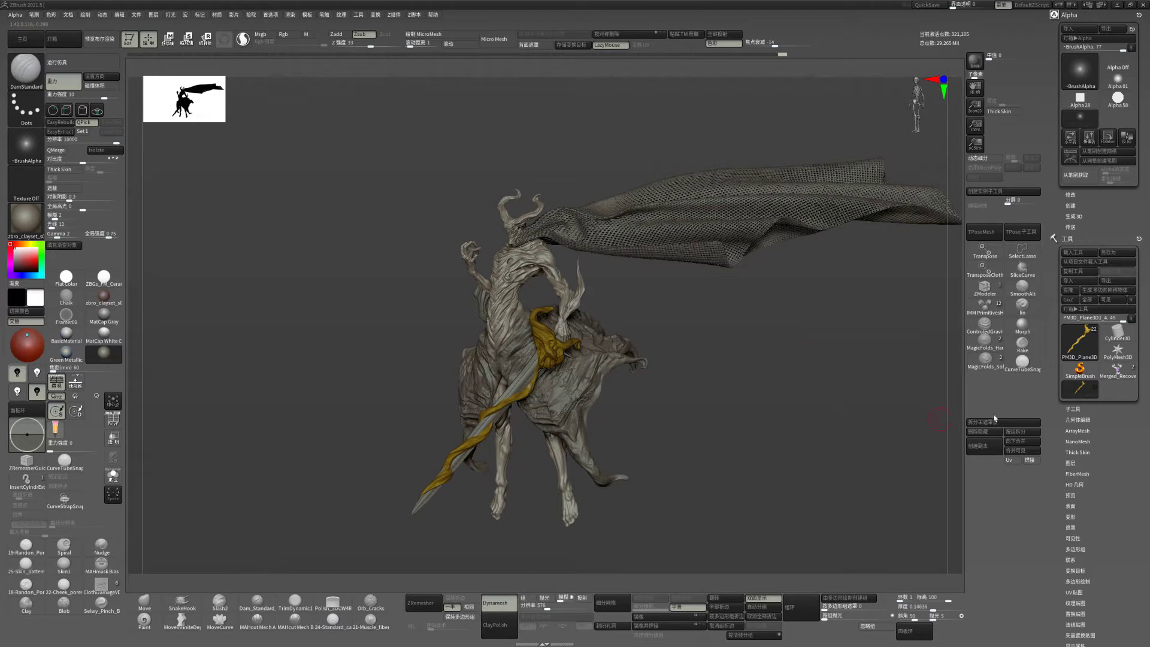
- Insert a Sphere3D subtool and bring up the Transpose gizmo
click(1074, 409)
drag(1141, 512, 1141, 198)
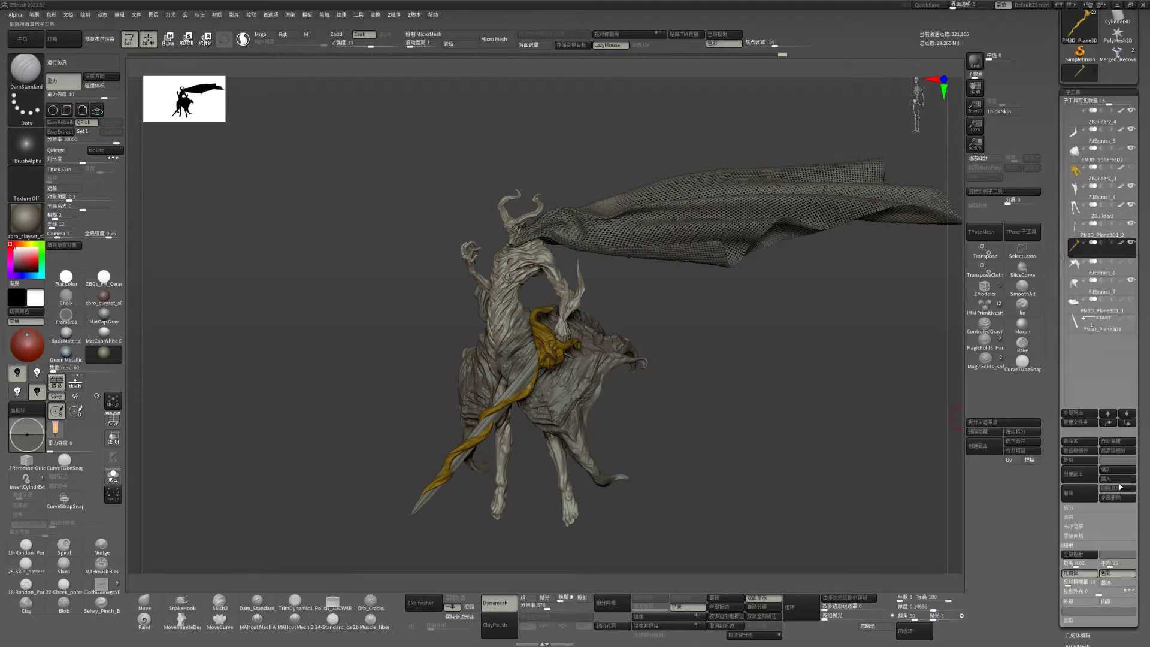
key(F1)
click(772, 512)
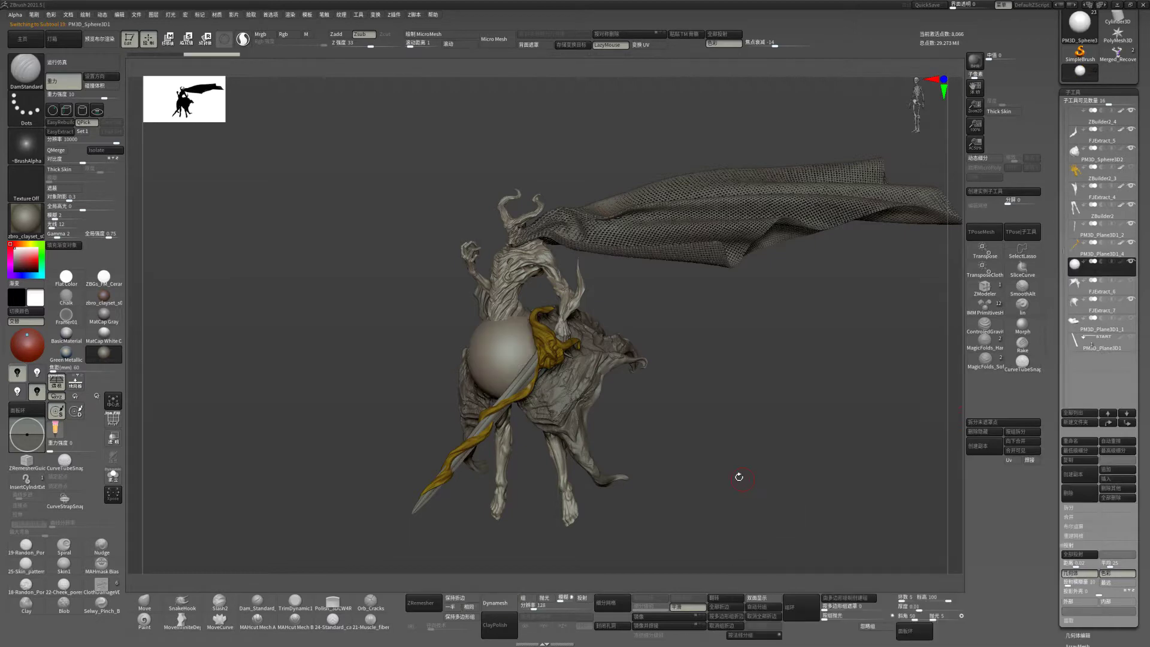
key(w)
- Shrink the sphere to about half size and place it behind the horn
shift+drag(614, 404, 783, 398)
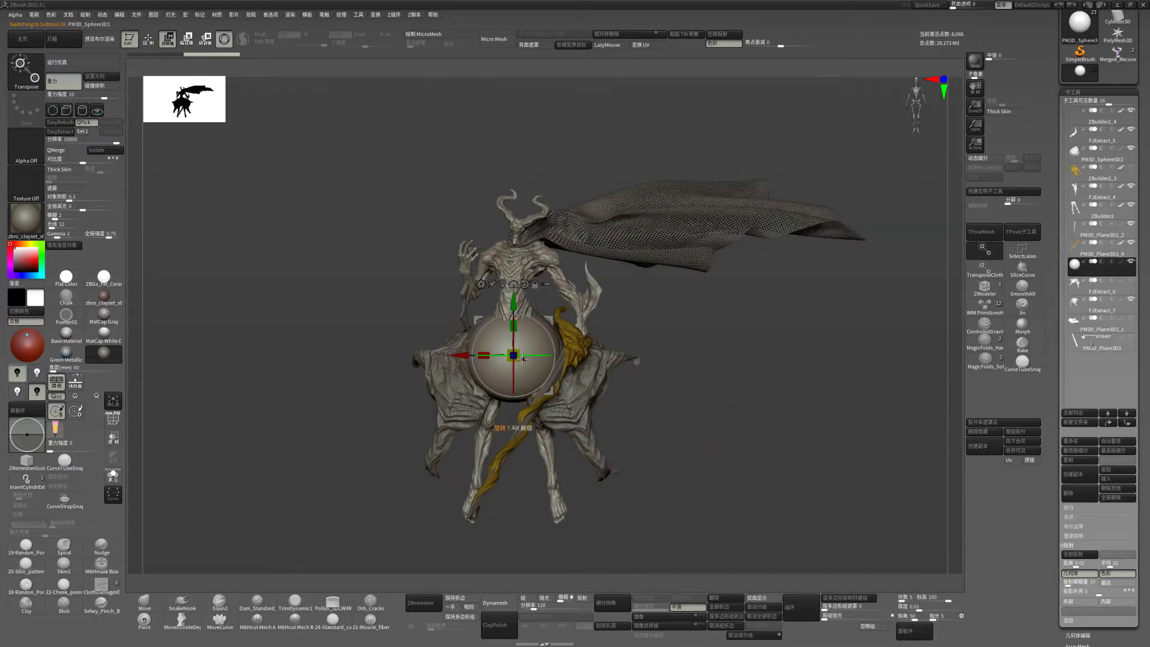
drag(511, 354, 577, 354)
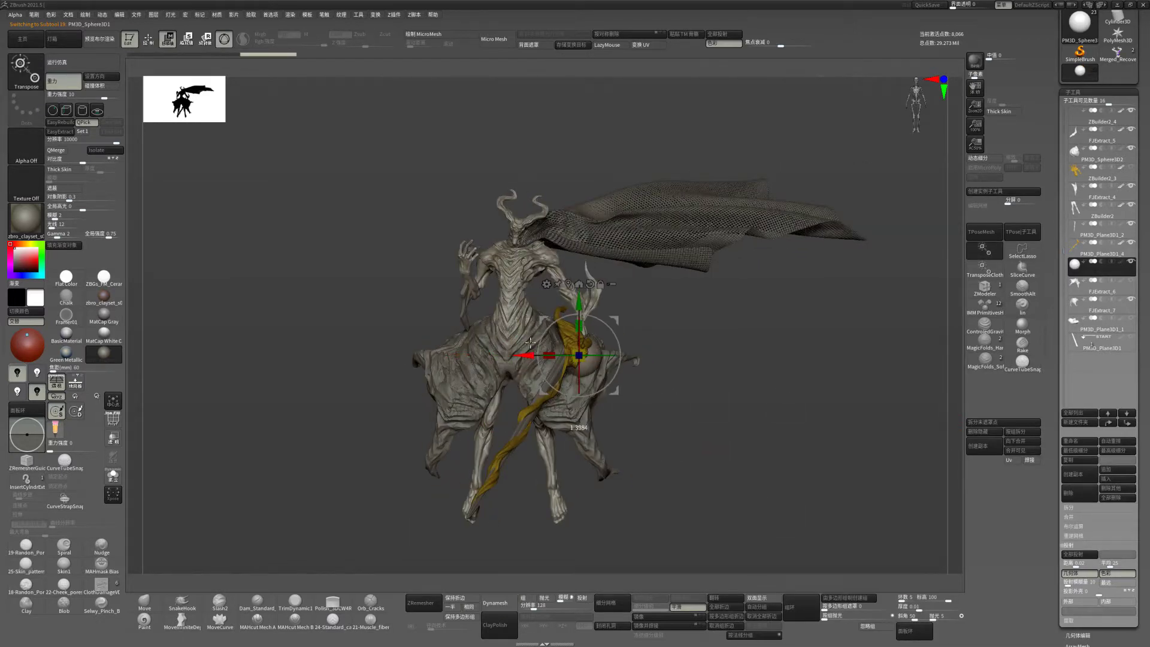
shift+drag(720, 300, 600, 311)
drag(578, 354, 536, 353)
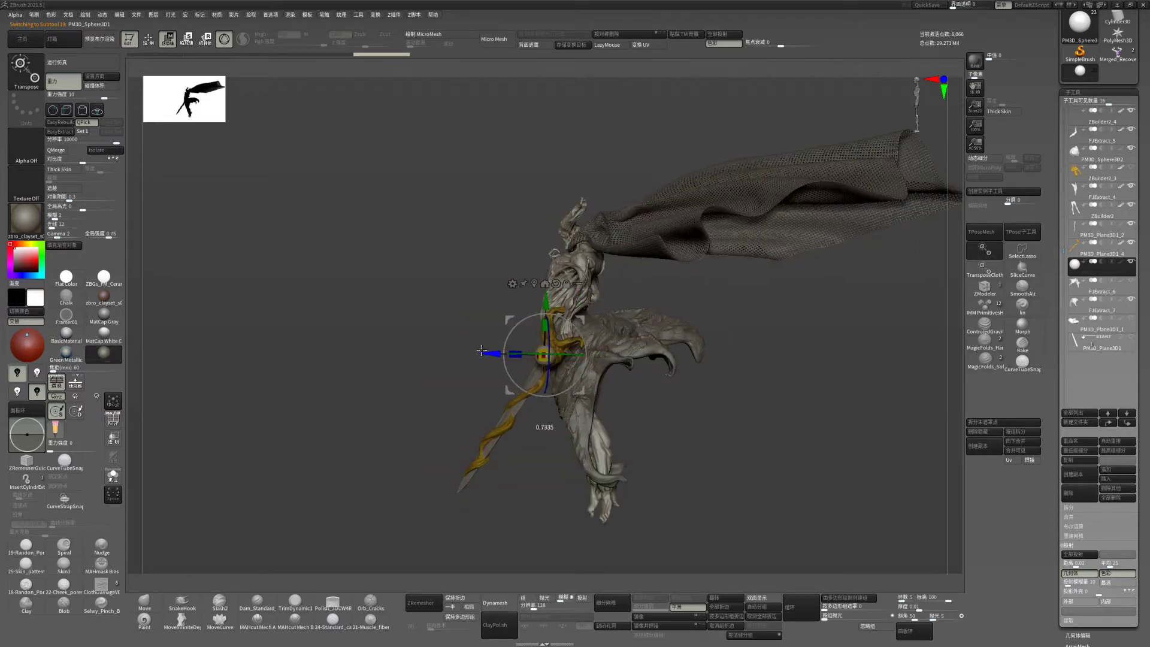
drag(754, 394, 758, 513)
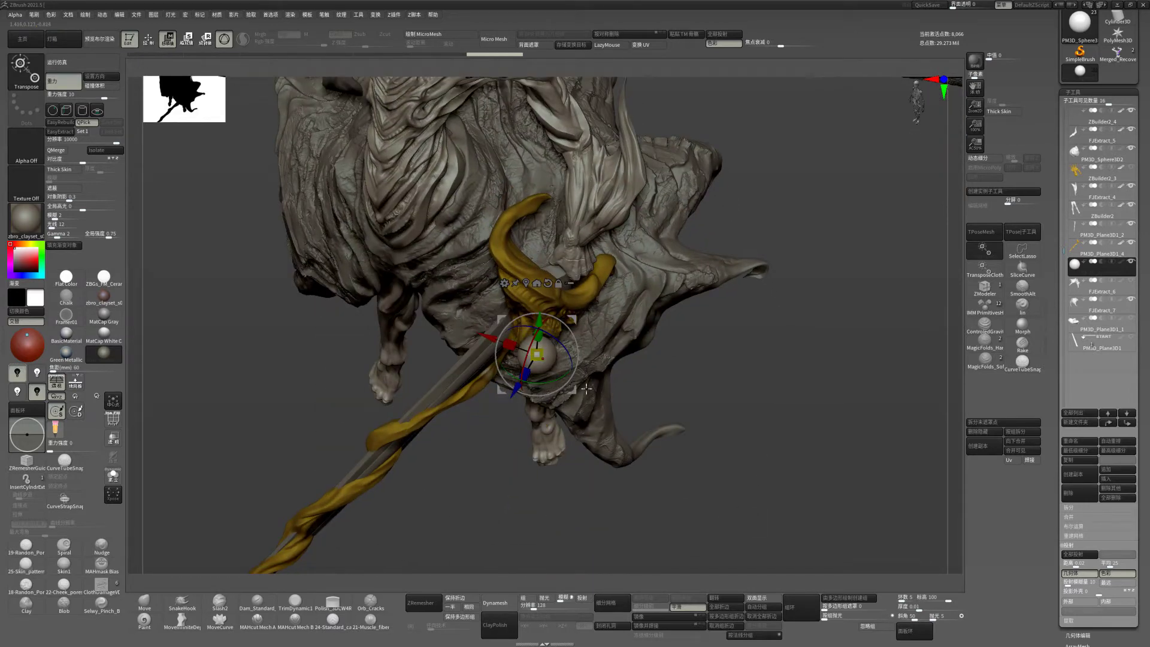
drag(538, 358, 523, 314)
drag(724, 346, 773, 276)
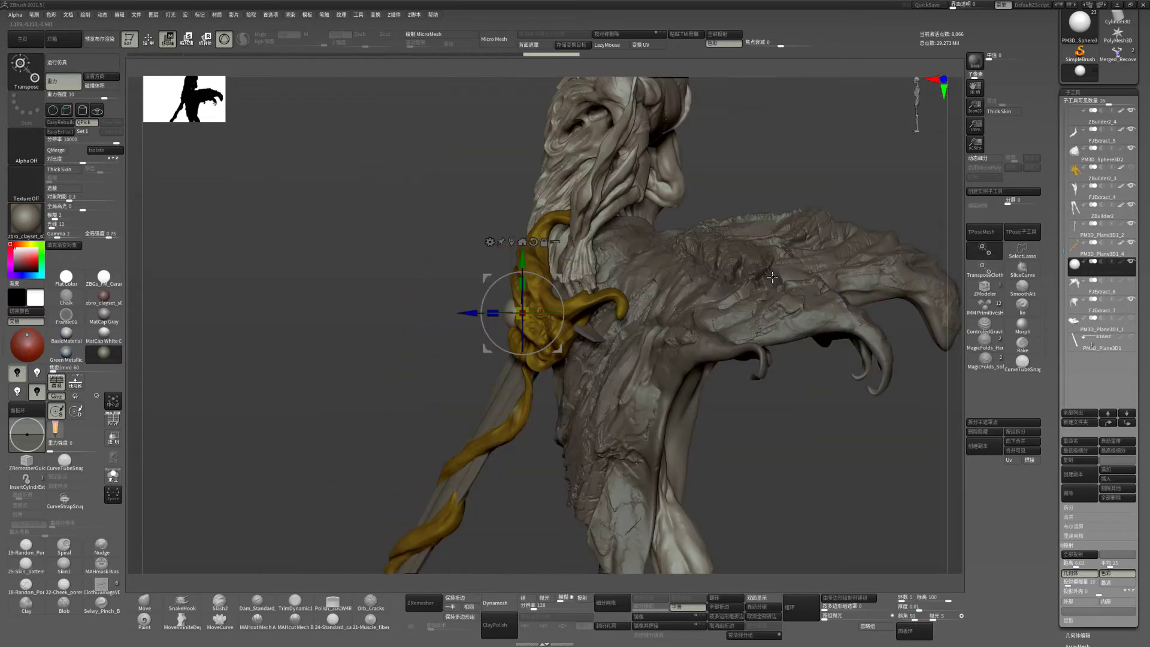
drag(803, 198, 822, 187)
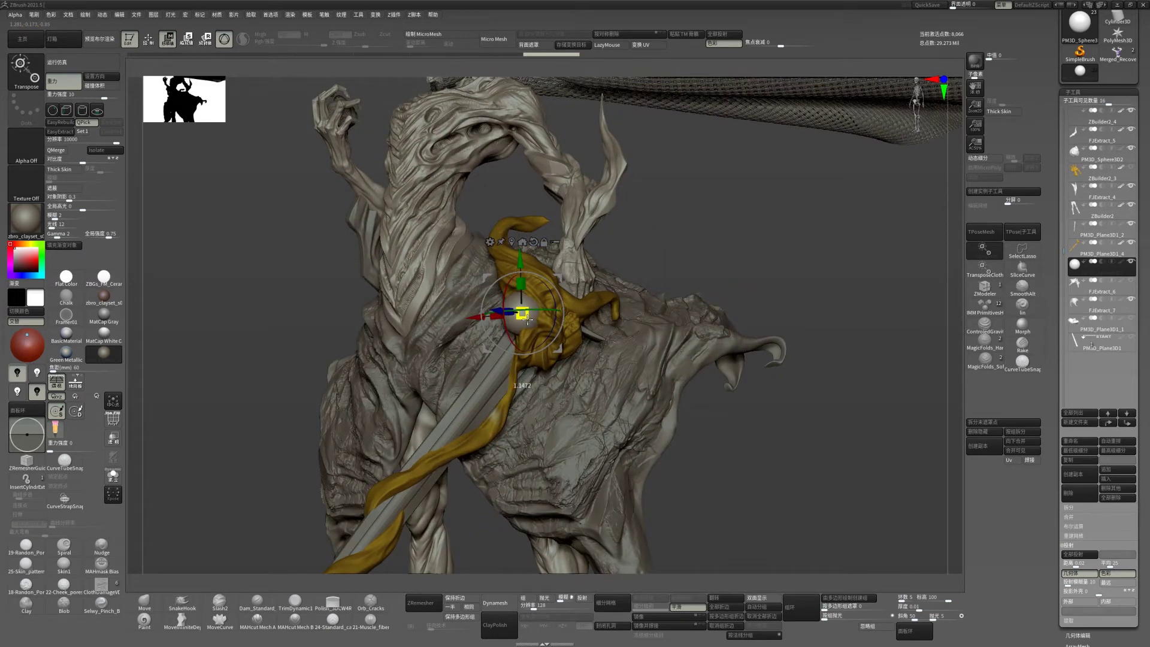
mouse_move(768, 188)
mouse_down()
mouse_move(786, 187)
mouse_move(786, 210)
mouse_move(732, 224)
mouse_move(745, 193)
mouse_move(739, 264)
mouse_move(244, 628)
mouse_up()
- Return to the Move brush and reselect subtool PM3D_Plane3D1_4
click(145, 605)
mouse_move(706, 436)
mouse_down()
mouse_move(694, 432)
mouse_move(763, 398)
mouse_move(764, 477)
mouse_move(504, 358)
mouse_move(765, 275)
mouse_move(771, 246)
mouse_move(778, 301)
mouse_up()
alt+click(504, 358)
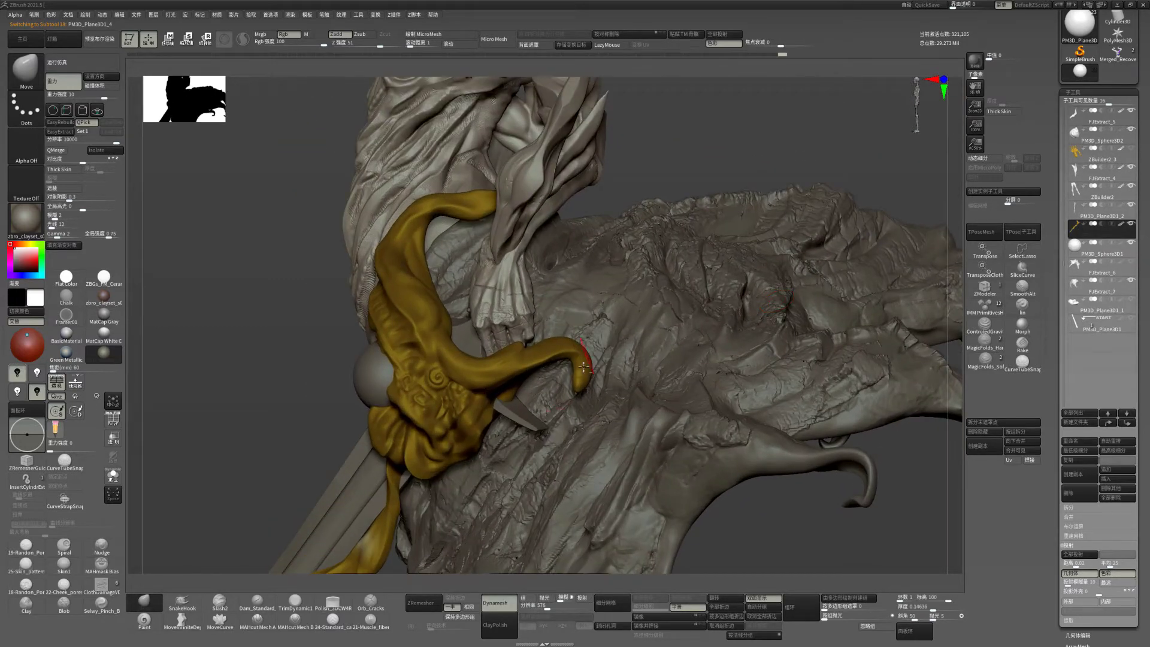
- Load the TrimDynamic brush and rotate the view onto the gold staff head
key(b)
key(t)
key(d)
key(space)
mouse_move(296, 437)
mouse_down()
mouse_move(278, 385)
mouse_move(543, 352)
mouse_move(573, 367)
mouse_up()
key(space)
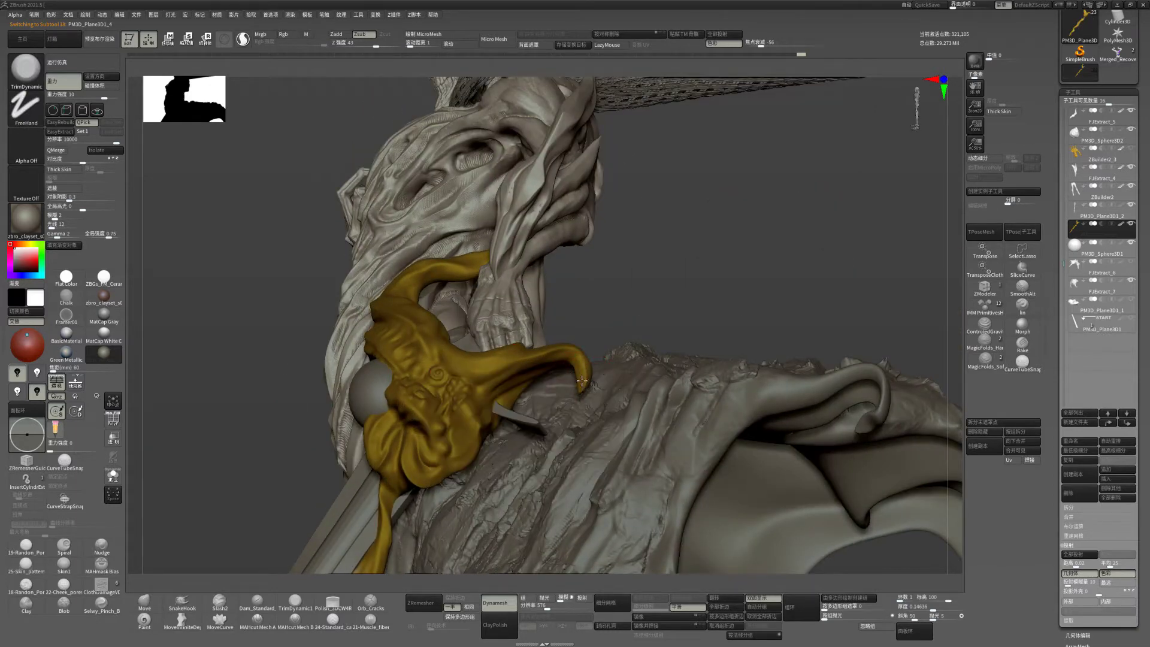
mouse_move(627, 304)
mouse_down()
mouse_move(456, 228)
mouse_move(413, 191)
mouse_move(558, 297)
mouse_up()
- Solo the gold piece and orbit around it to frame the horned head
click(113, 476)
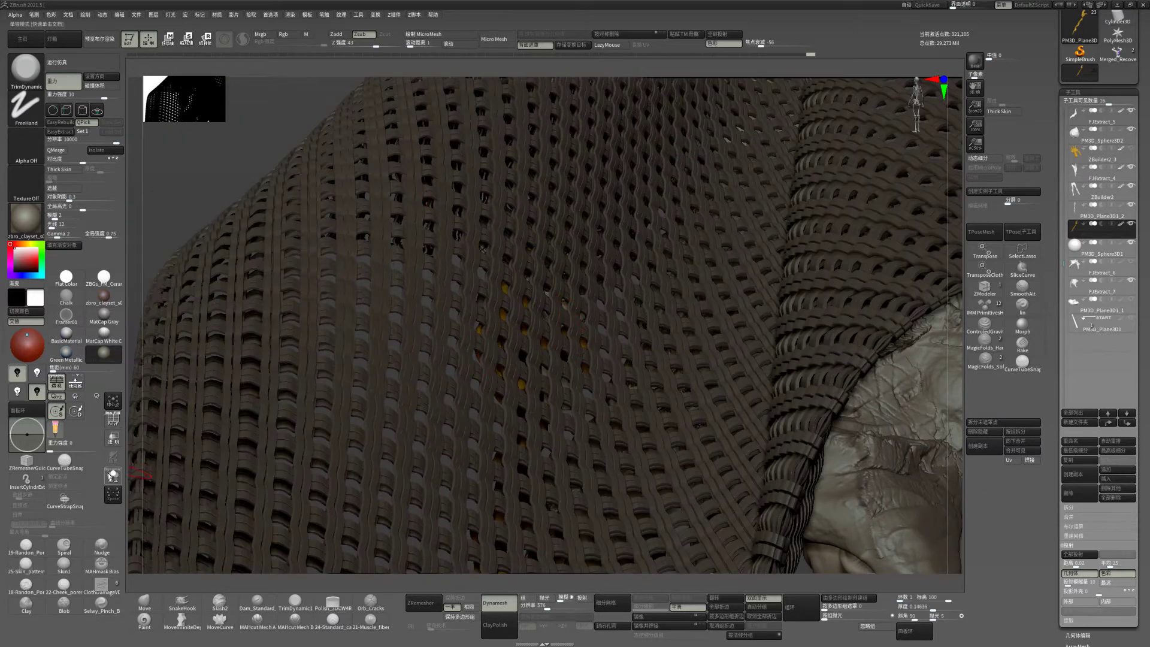
drag(408, 421, 608, 346)
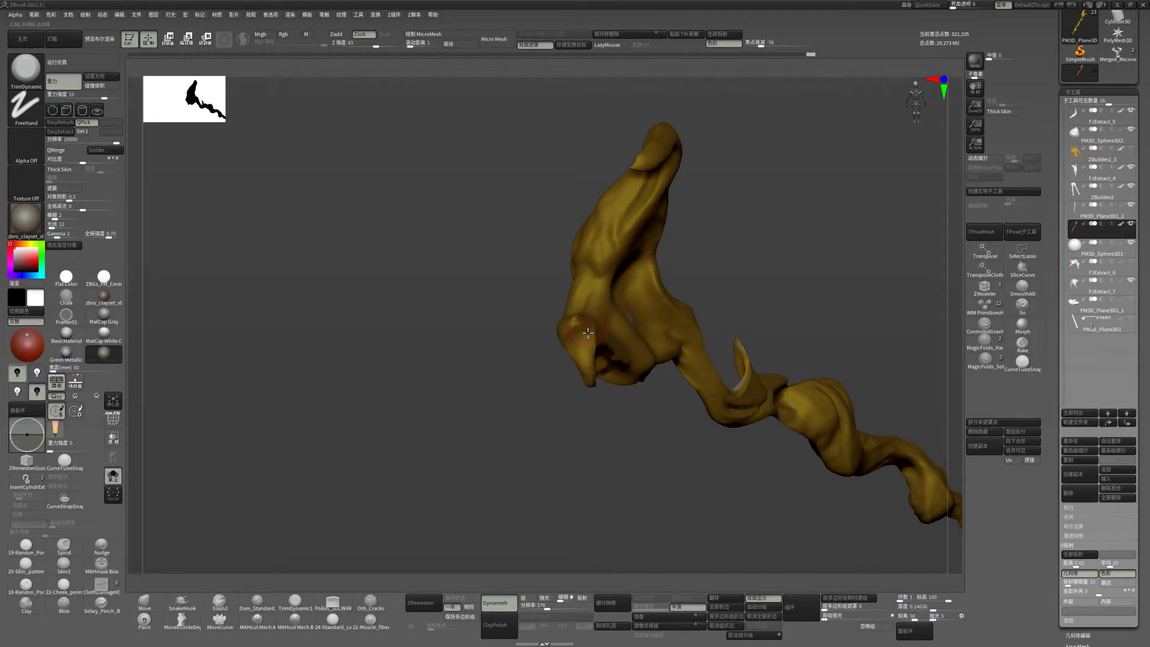
drag(600, 412, 573, 343)
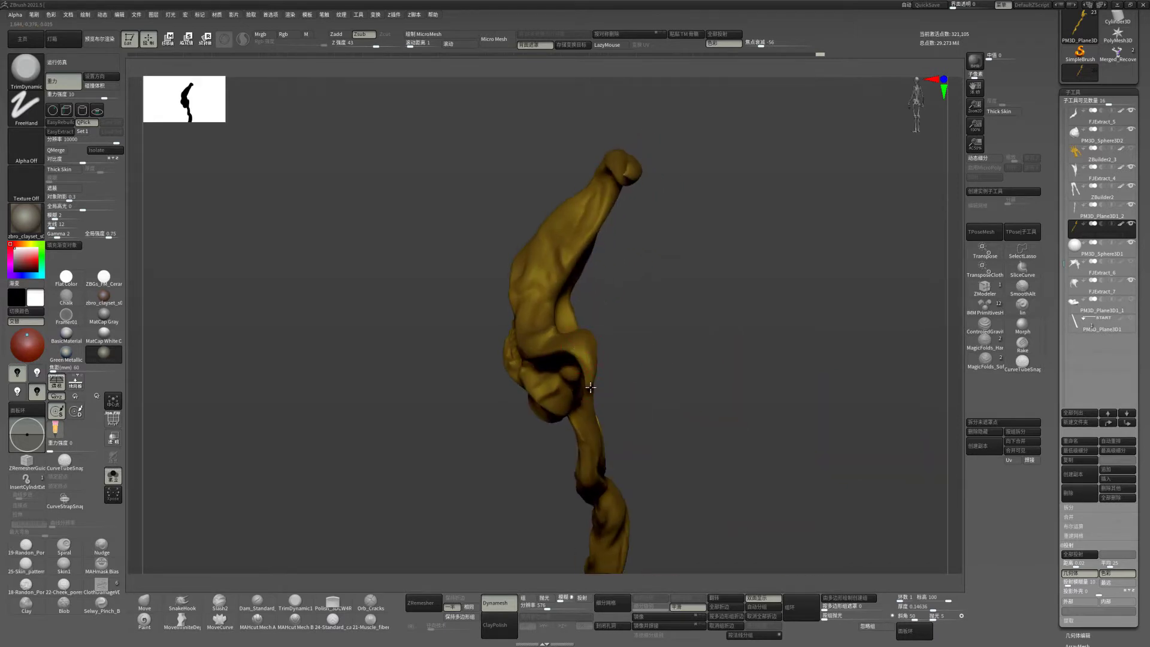
mouse_move(591, 388)
mouse_down()
mouse_move(693, 277)
mouse_move(667, 359)
mouse_move(568, 322)
mouse_up()
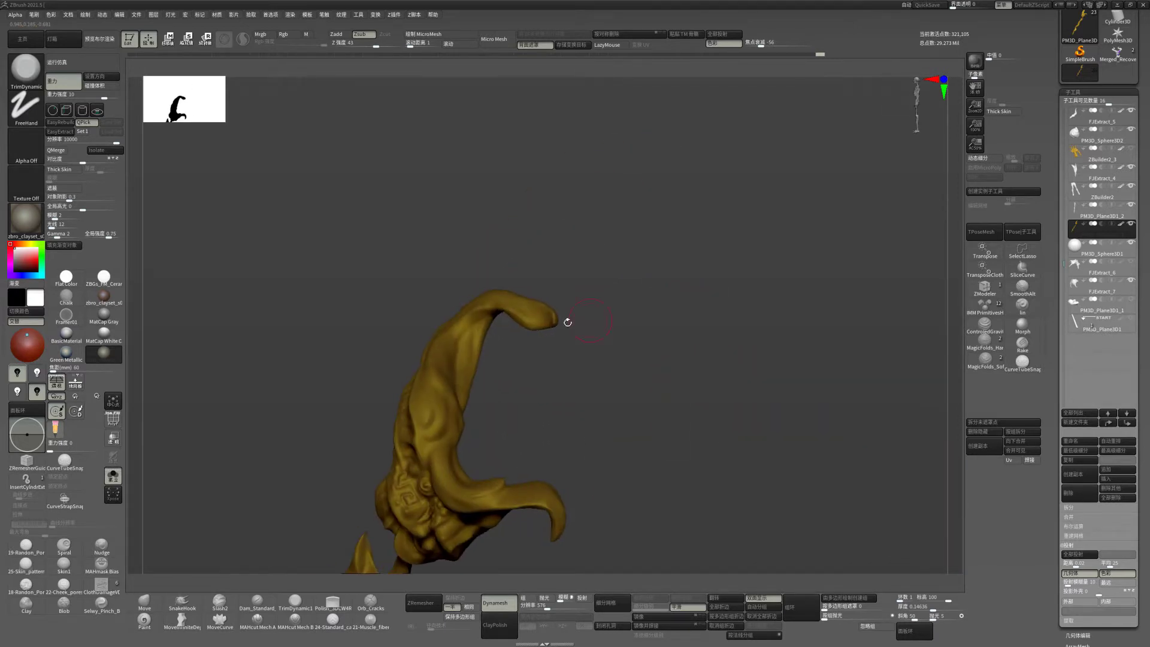
mouse_move(605, 360)
mouse_down()
mouse_move(611, 334)
mouse_move(512, 341)
mouse_up()
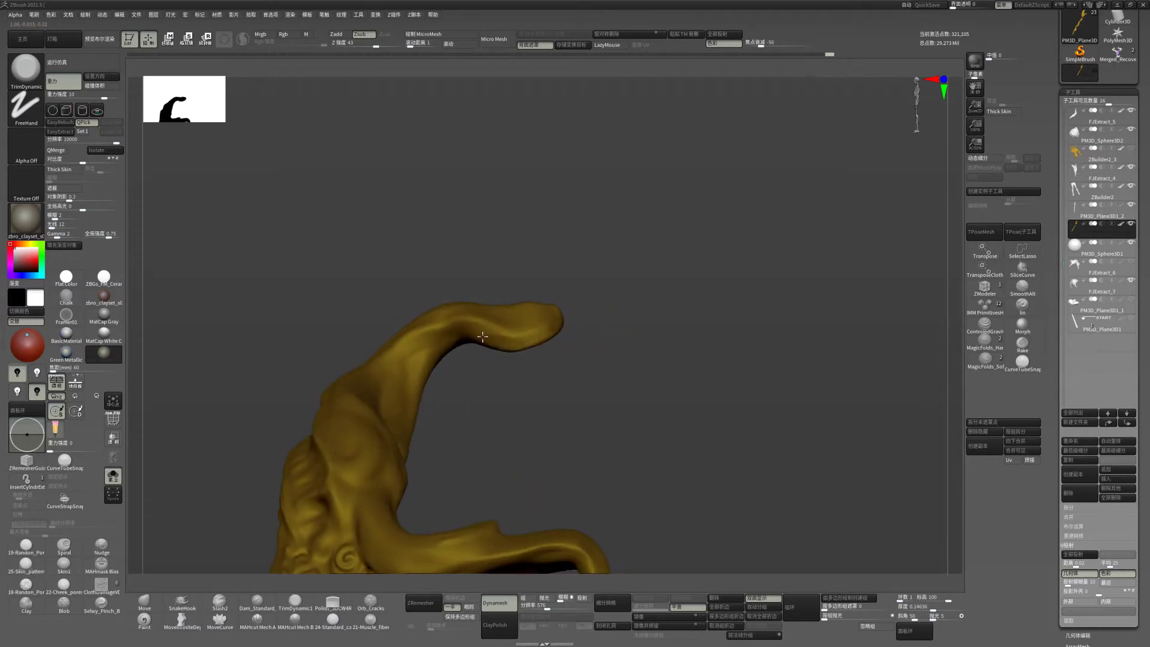
mouse_move(561, 316)
mouse_down()
mouse_move(572, 353)
mouse_move(624, 302)
mouse_move(548, 316)
mouse_up()
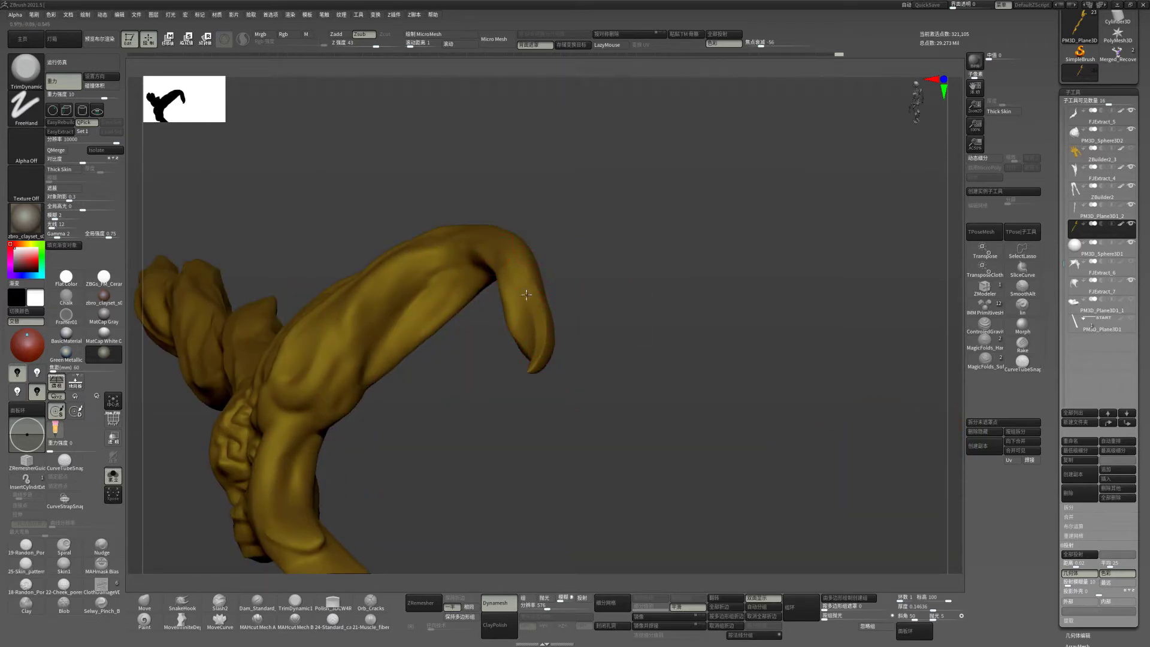
drag(586, 299, 583, 283)
mouse_move(554, 243)
mouse_down()
mouse_move(586, 200)
mouse_move(546, 285)
mouse_move(487, 316)
mouse_move(557, 288)
mouse_move(494, 321)
mouse_move(565, 269)
mouse_move(572, 335)
mouse_up()
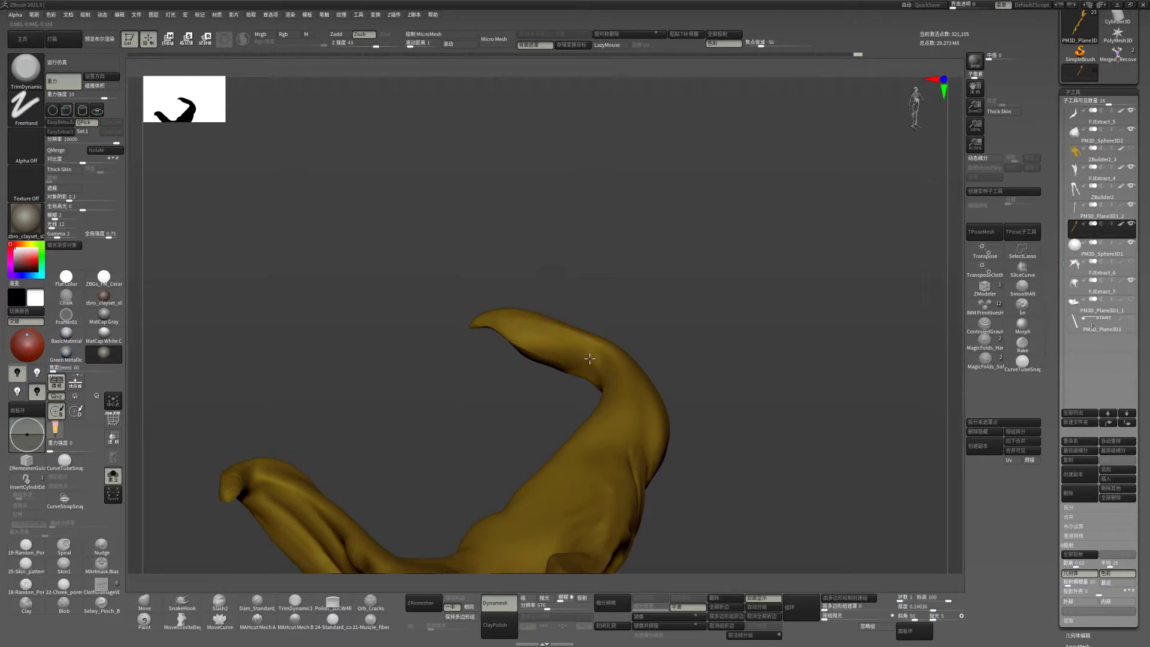
mouse_move(626, 403)
mouse_down()
mouse_move(734, 336)
mouse_move(734, 316)
mouse_move(611, 305)
mouse_up()
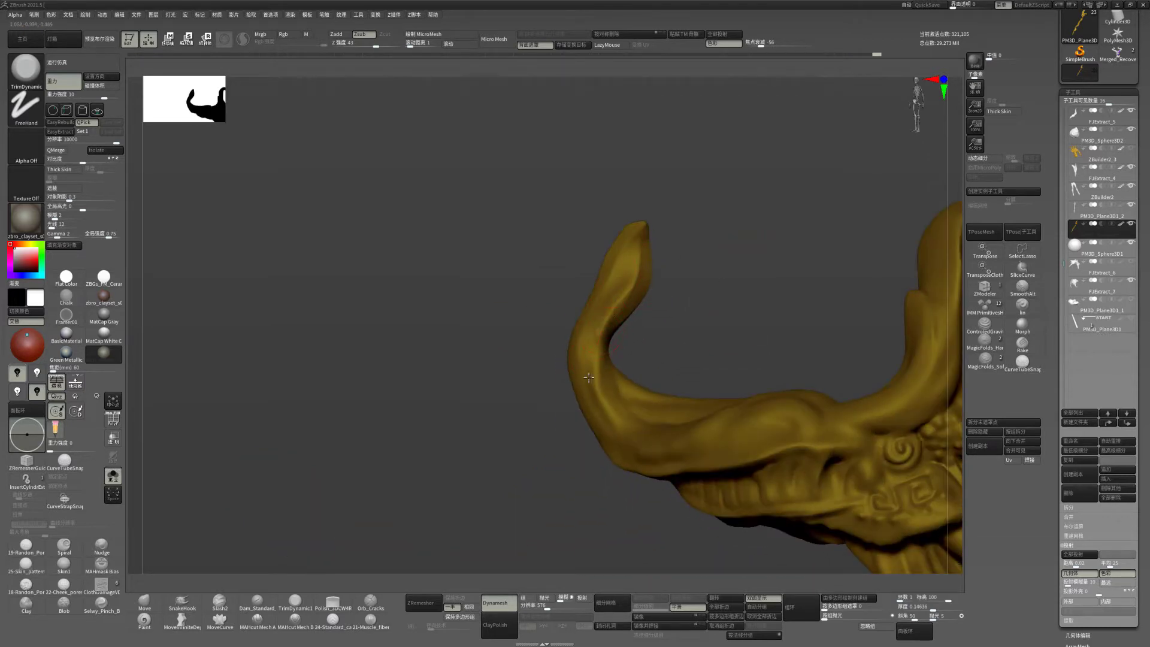
drag(590, 378, 649, 314)
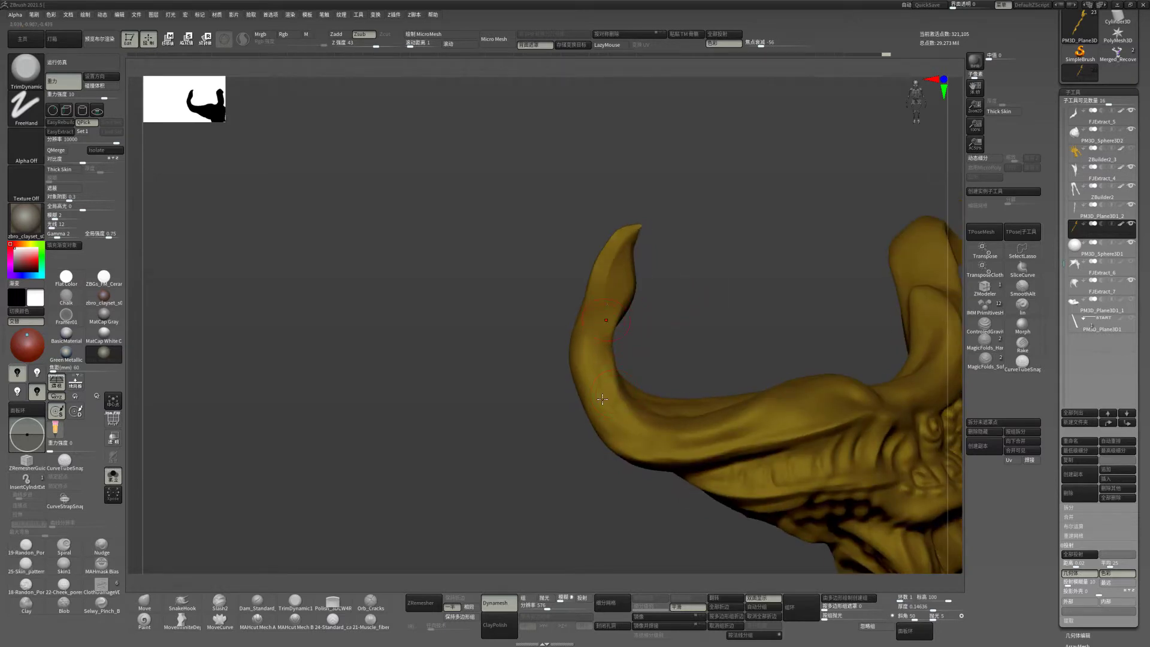
mouse_move(717, 339)
mouse_down()
mouse_move(659, 258)
mouse_move(606, 350)
mouse_move(685, 301)
mouse_move(670, 339)
mouse_move(571, 358)
mouse_up()
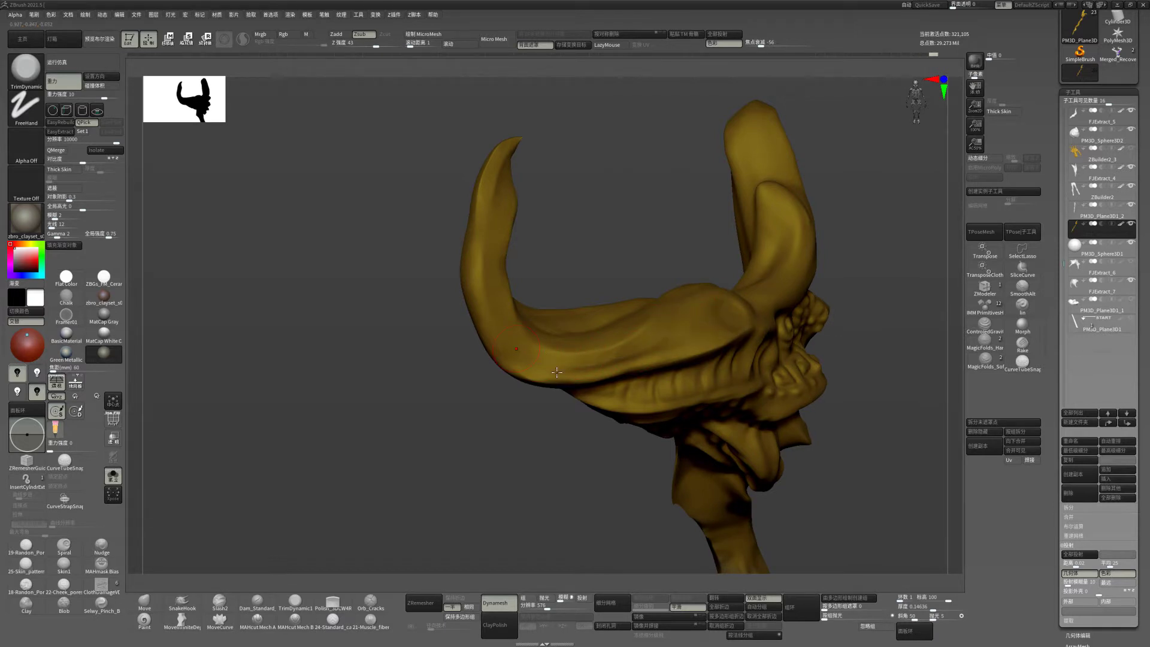
drag(896, 324, 774, 273)
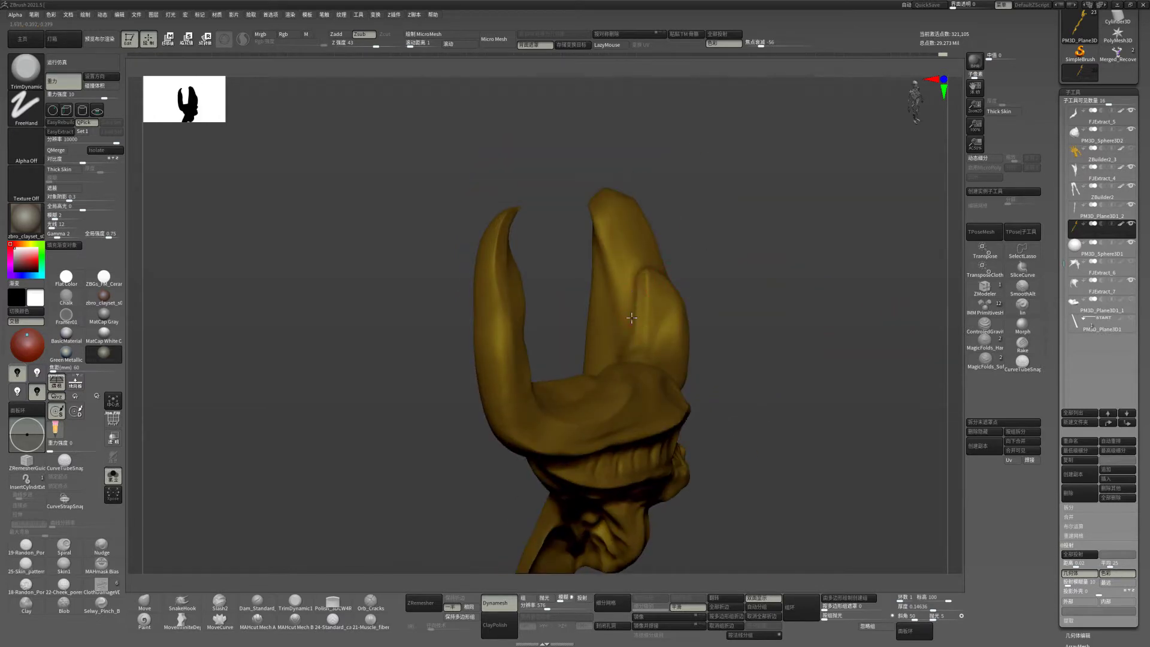
- Undo a stray stroke, view the horns from the side, and load Selwy_Pinch_B
key(ctrl+z)
key(space)
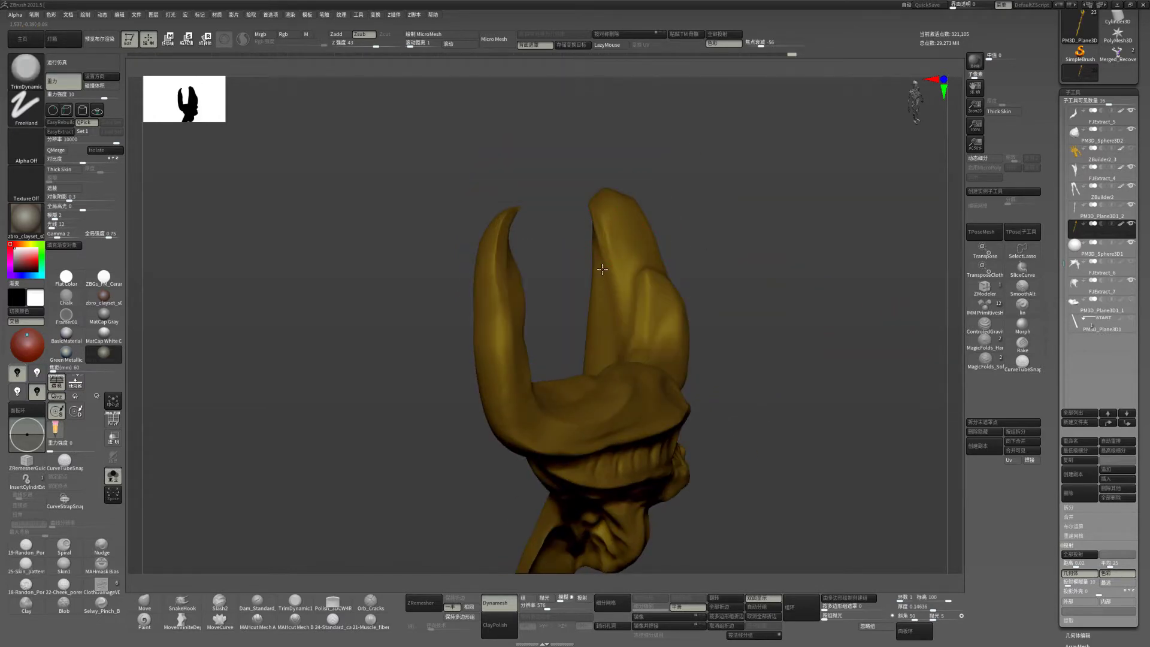
mouse_move(703, 200)
mouse_down()
mouse_move(683, 231)
mouse_move(586, 188)
mouse_up()
mouse_move(693, 185)
mouse_down()
mouse_move(630, 185)
mouse_move(786, 226)
mouse_up()
drag(584, 202, 602, 245)
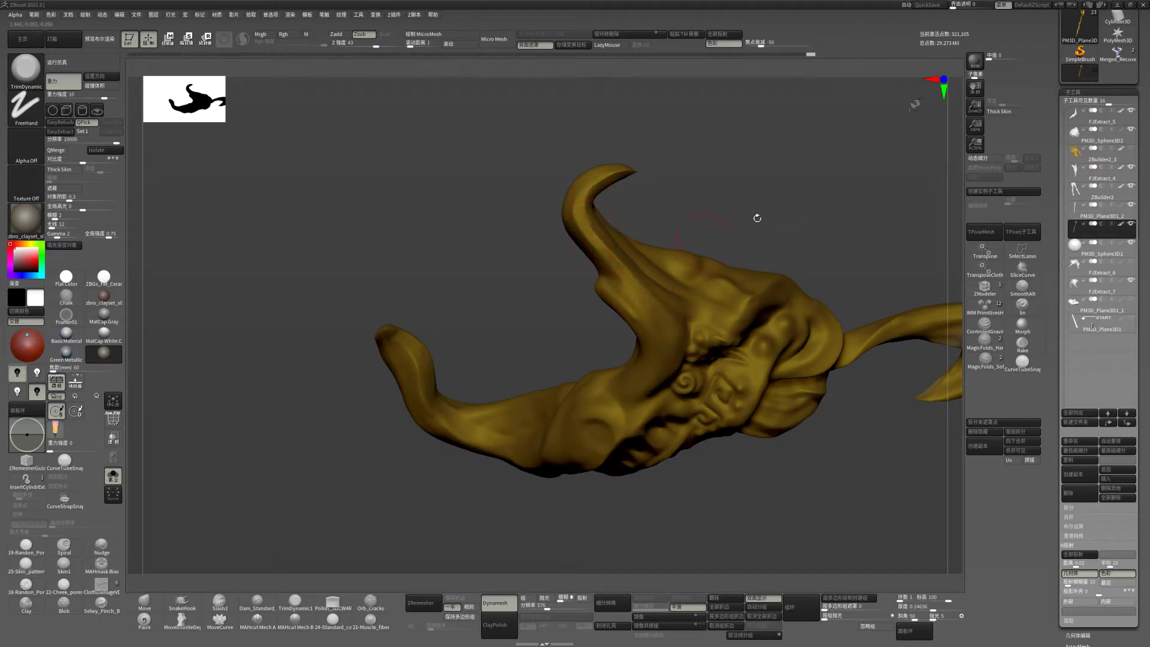
mouse_move(757, 218)
mouse_down()
mouse_move(742, 188)
mouse_move(788, 142)
mouse_move(803, 250)
mouse_move(846, 336)
mouse_move(822, 334)
mouse_move(820, 397)
mouse_move(835, 393)
mouse_move(831, 418)
mouse_move(815, 379)
mouse_up()
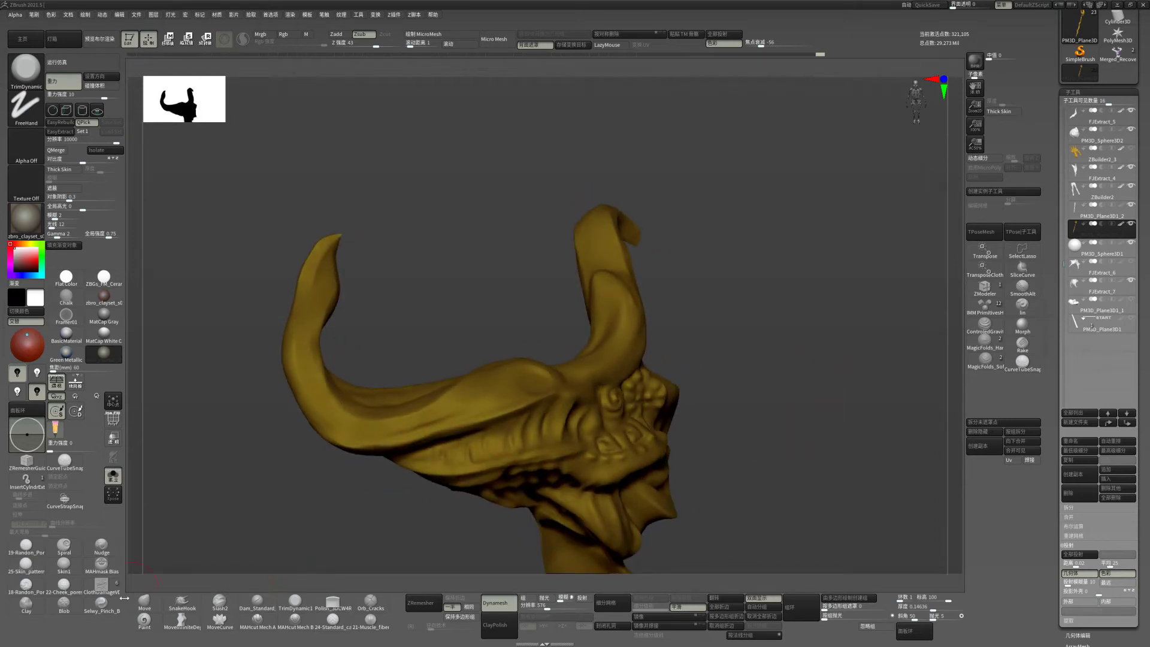
click(102, 602)
key(space)
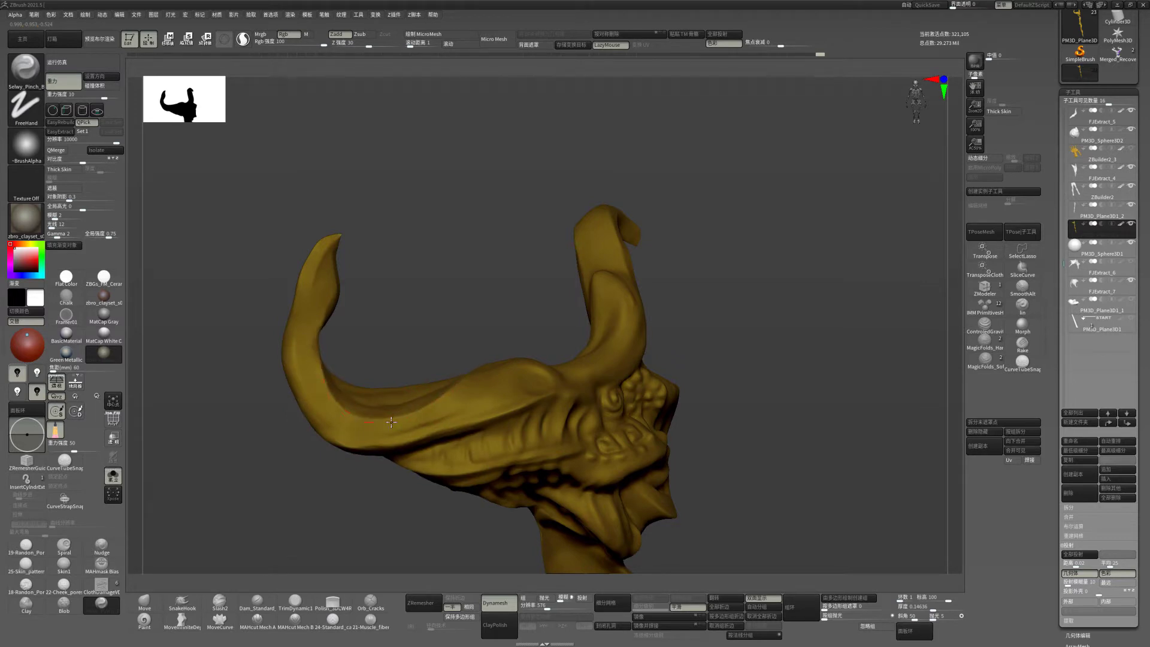
- Pinch a sharp crease along the horn edge up to its tip
mouse_move(746, 400)
mouse_down()
mouse_move(716, 385)
mouse_move(681, 391)
mouse_move(689, 418)
mouse_move(678, 385)
mouse_move(681, 488)
mouse_move(673, 444)
mouse_move(665, 462)
mouse_move(698, 400)
mouse_move(689, 431)
mouse_move(570, 390)
mouse_up()
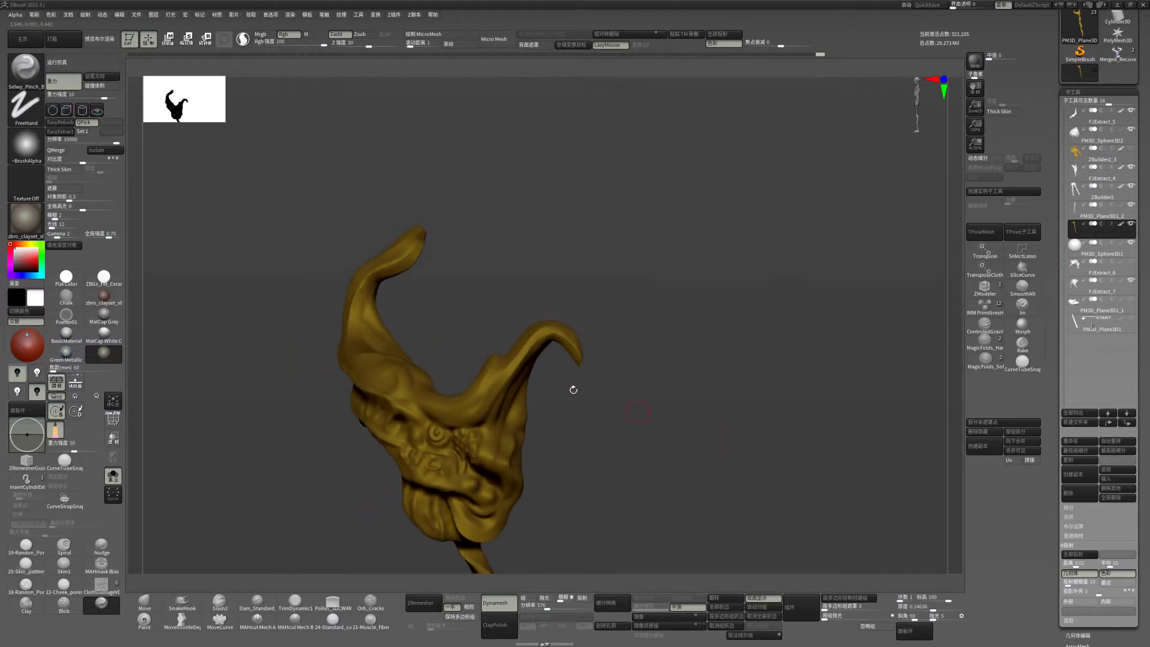
key(shift)
drag(355, 330, 412, 249)
drag(344, 320, 413, 238)
mouse_move(537, 274)
mouse_down()
mouse_move(511, 226)
mouse_move(624, 403)
mouse_move(605, 396)
mouse_move(627, 401)
mouse_move(608, 361)
mouse_up()
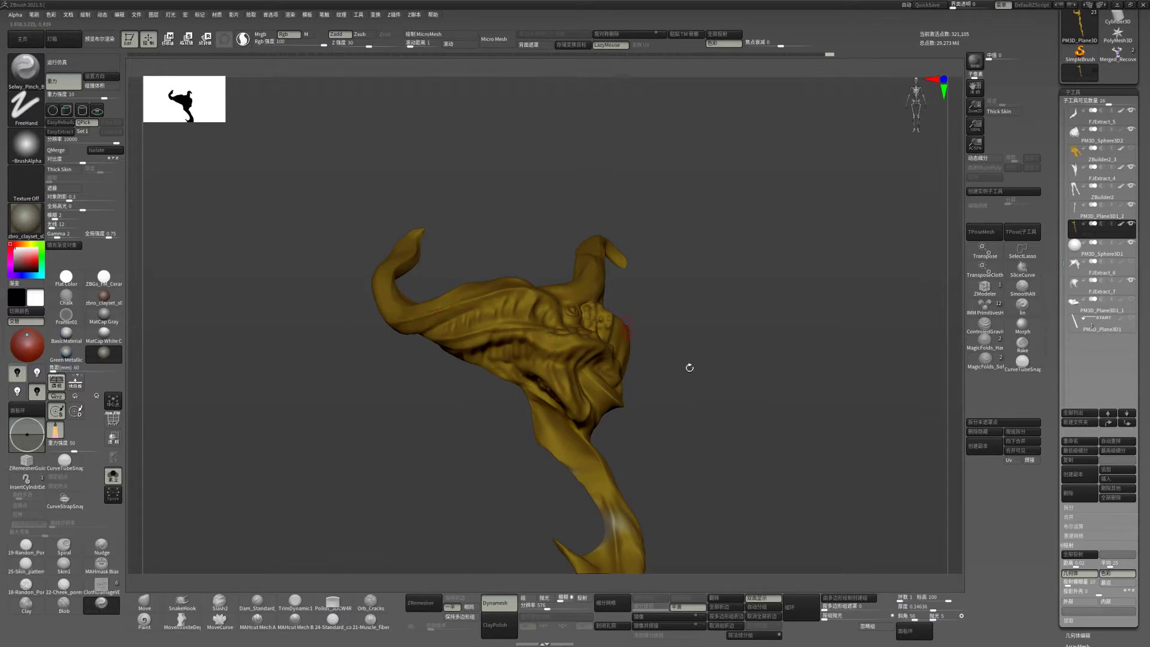
mouse_move(689, 367)
mouse_down()
mouse_move(721, 437)
mouse_move(694, 377)
mouse_move(660, 377)
mouse_move(512, 253)
mouse_up()
- Pinch a crease along the twisted shaft with light smoothing, then view the whole staff
key(space)
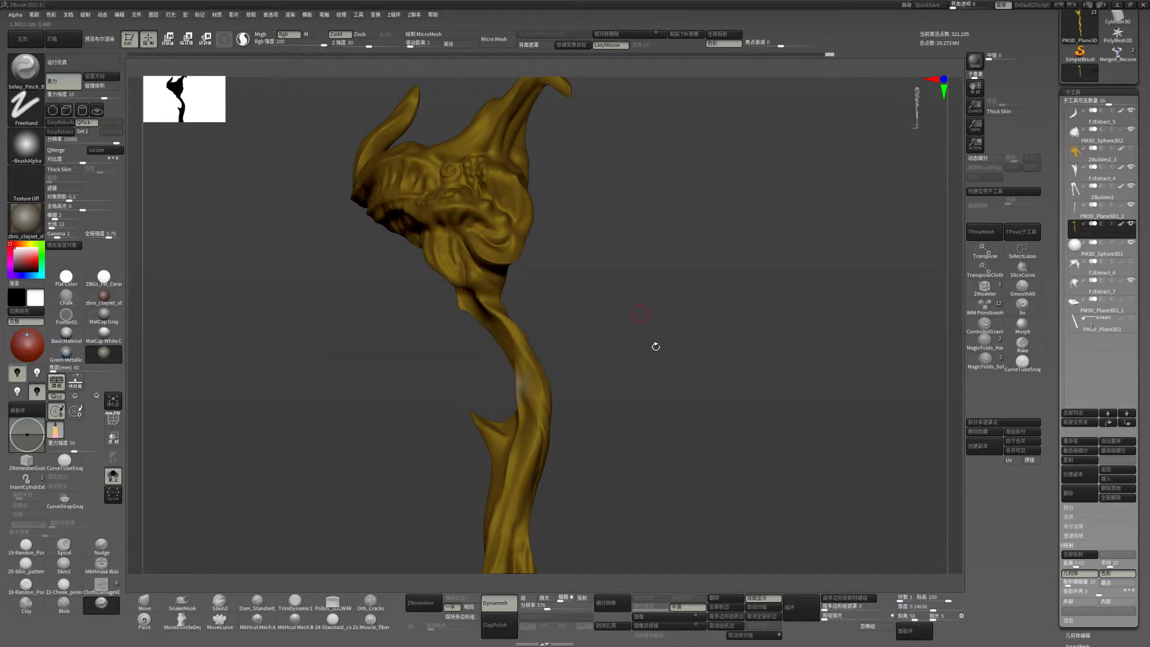
mouse_move(656, 347)
mouse_down()
mouse_move(657, 336)
mouse_move(642, 341)
mouse_move(606, 314)
mouse_up()
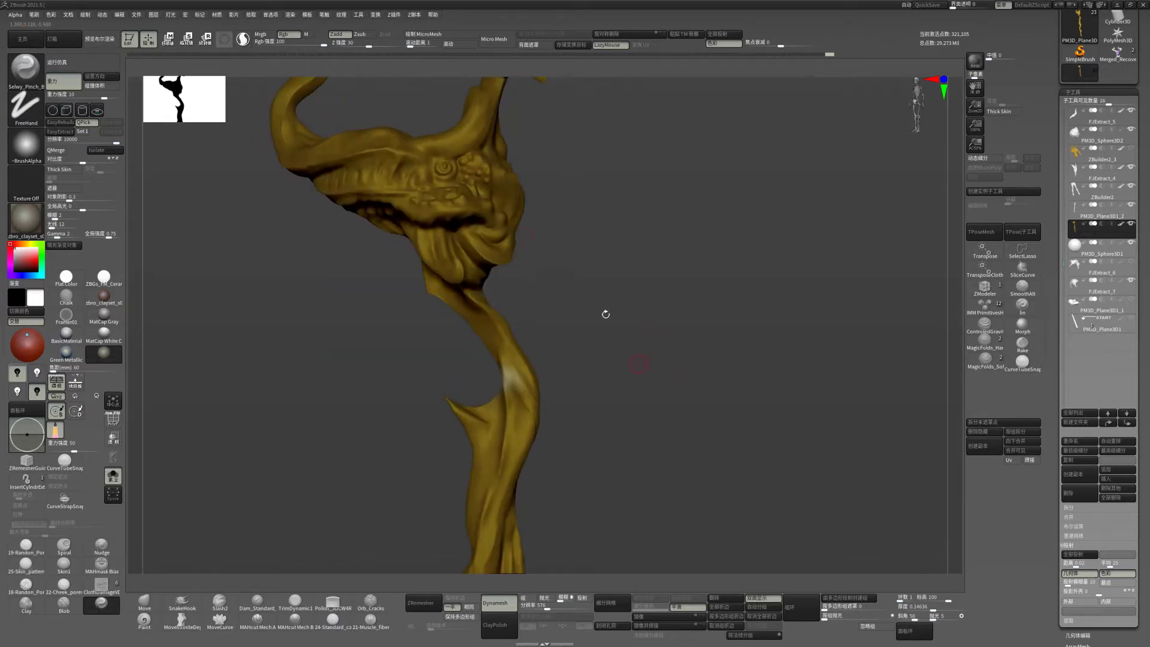
drag(582, 216, 563, 214)
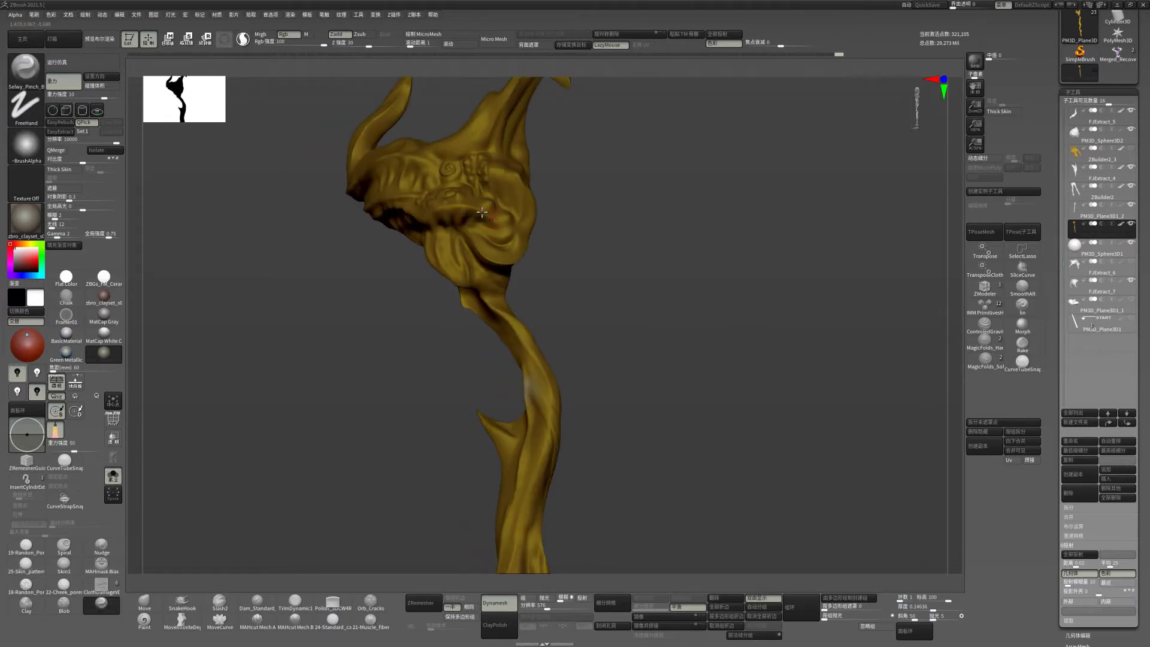
mouse_move(673, 369)
mouse_down()
mouse_move(658, 318)
mouse_move(642, 324)
mouse_move(629, 488)
mouse_move(623, 371)
mouse_move(576, 298)
mouse_move(496, 369)
mouse_up()
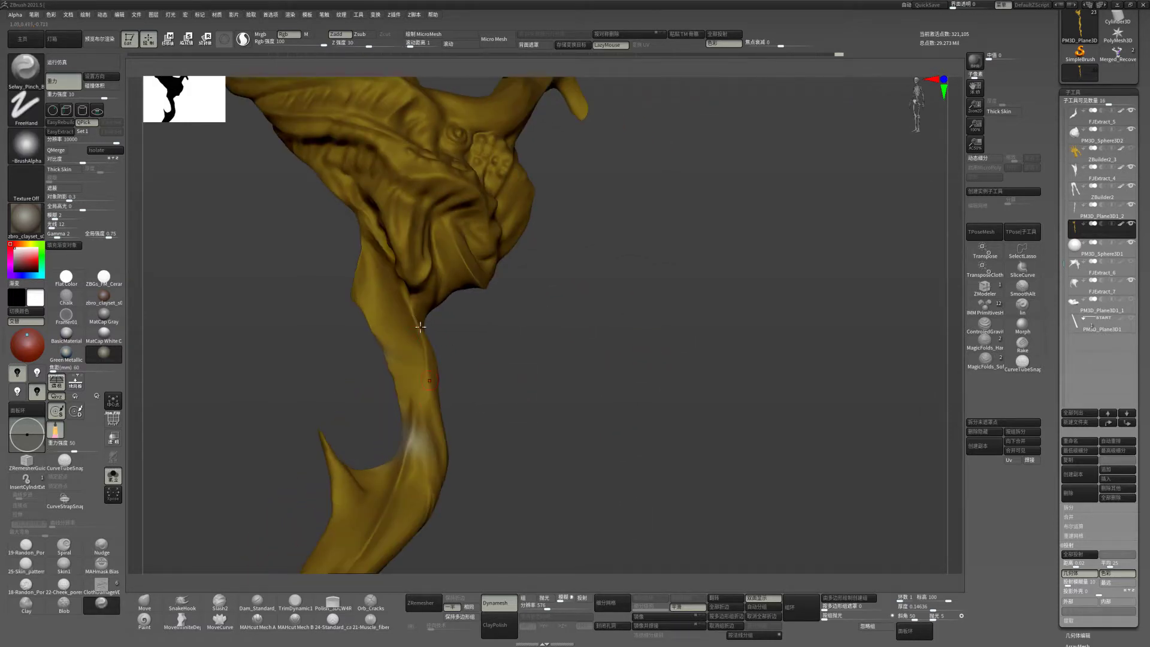
mouse_move(501, 419)
mouse_down()
mouse_move(506, 339)
mouse_move(419, 384)
mouse_up()
key(shift)
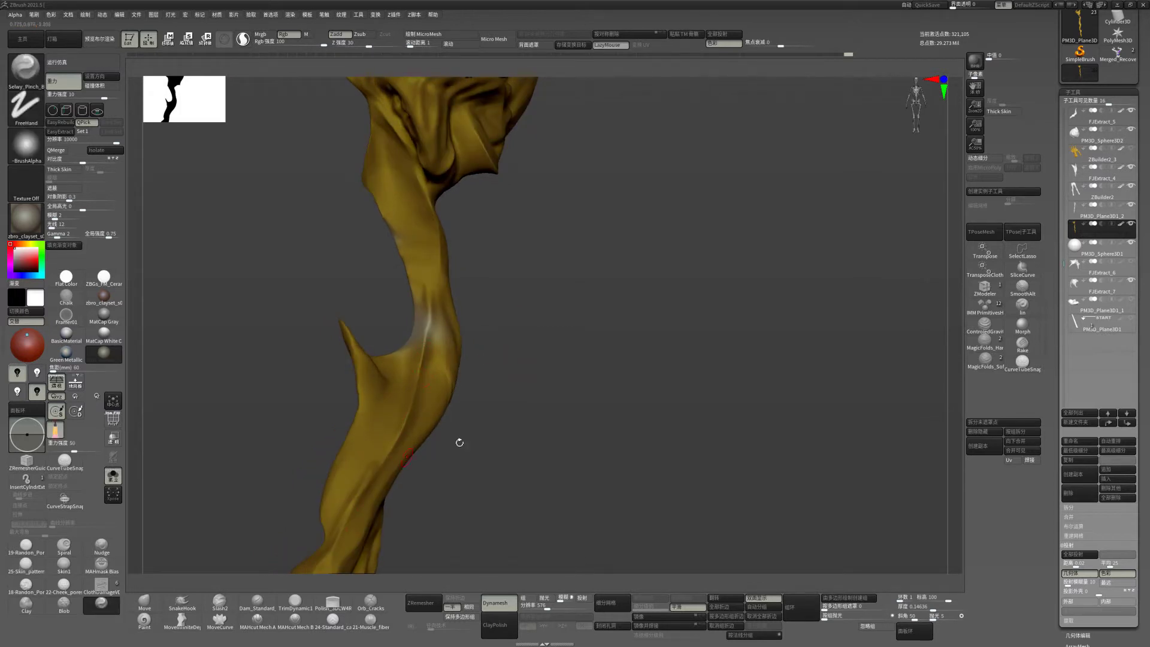
drag(457, 442, 520, 281)
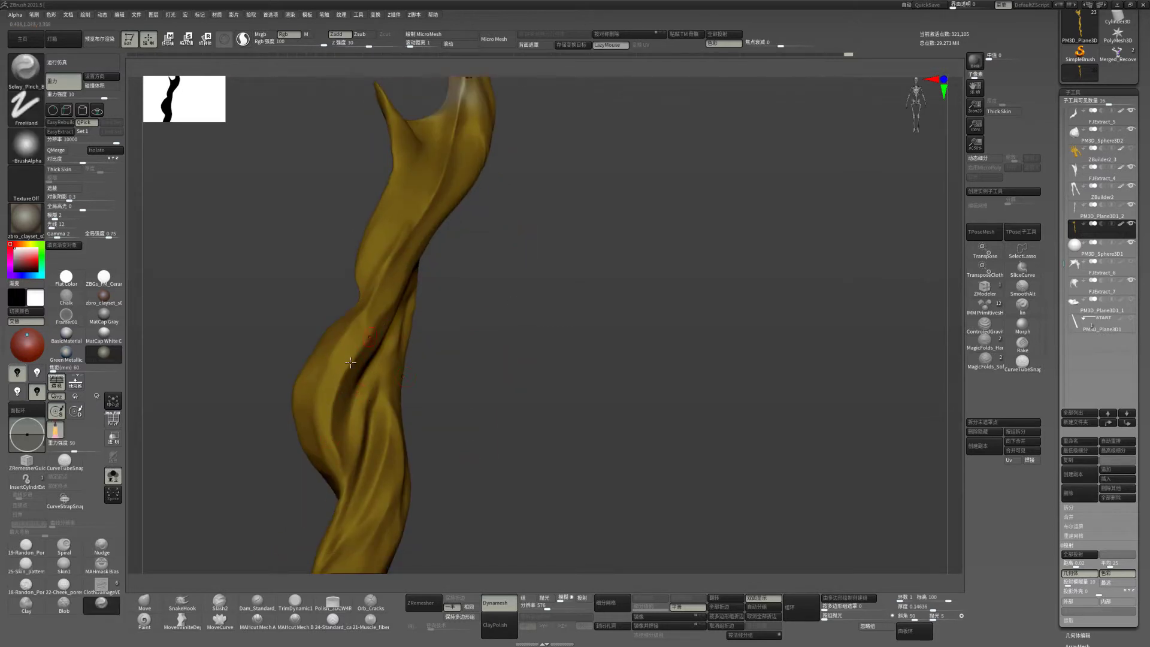
drag(347, 365, 341, 396)
mouse_move(377, 319)
mouse_down()
mouse_move(555, 301)
mouse_move(545, 398)
mouse_move(642, 267)
mouse_move(587, 326)
mouse_move(479, 372)
mouse_move(586, 296)
mouse_move(565, 424)
mouse_up()
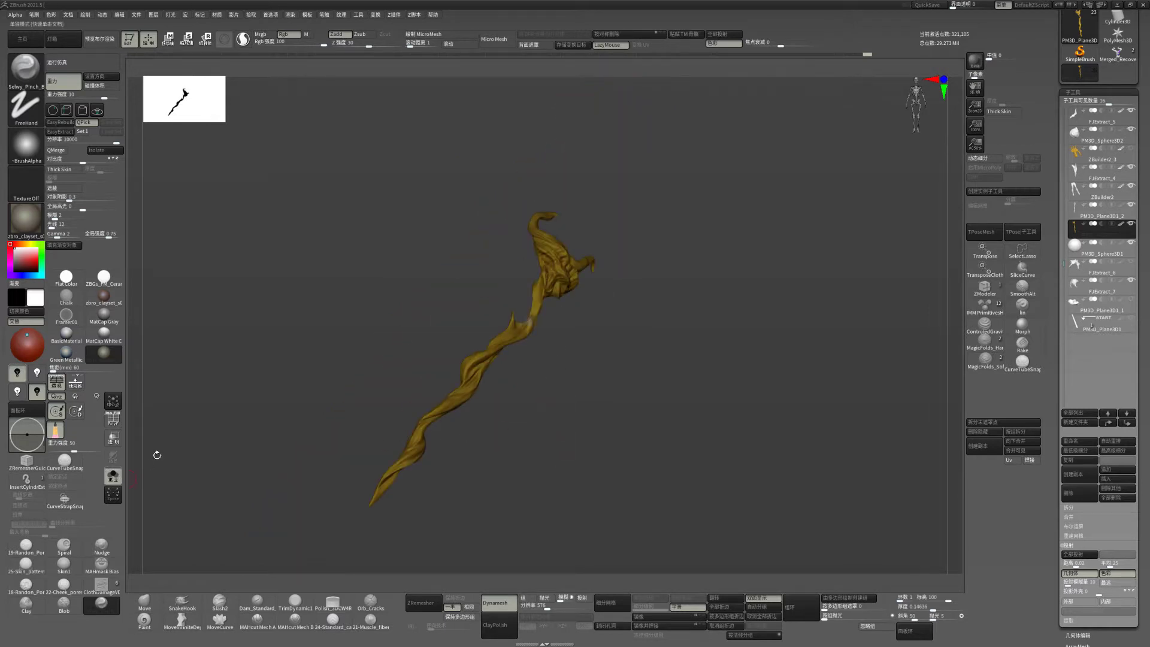
- Turn off Solo to show the whole creature and select the ZBuilder2_1 subtool
key(alt+s)
mouse_move(778, 362)
mouse_down()
mouse_move(765, 321)
mouse_move(765, 357)
mouse_move(779, 363)
mouse_move(761, 264)
mouse_move(761, 354)
mouse_move(722, 342)
mouse_up()
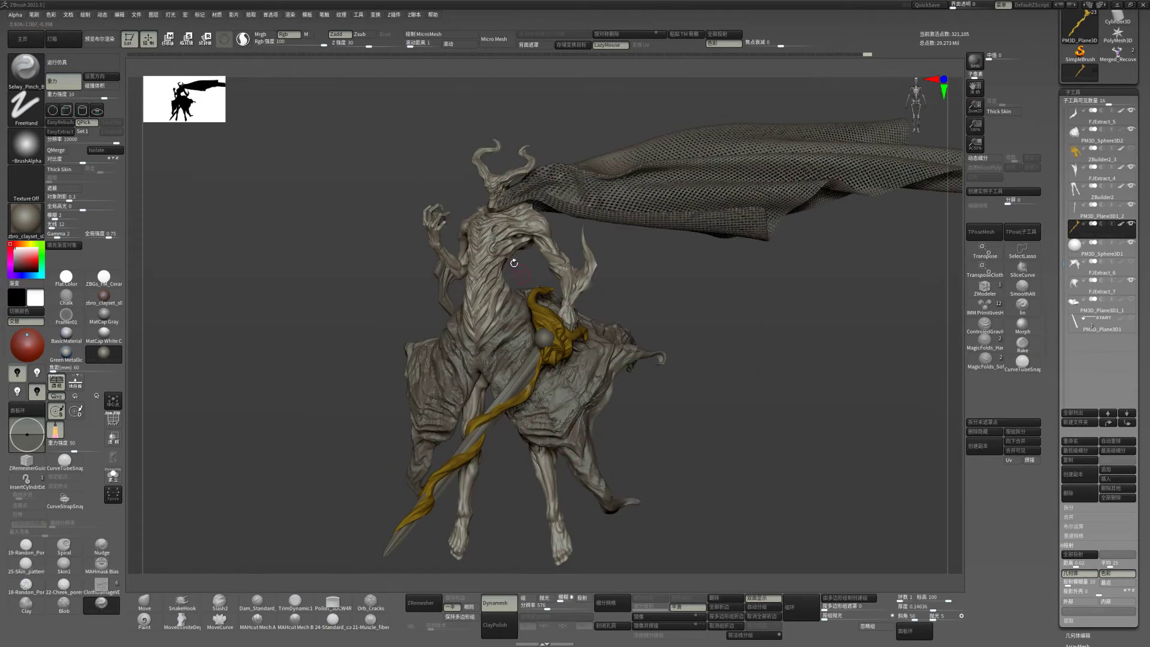
alt+click(514, 263)
mouse_move(687, 283)
mouse_down()
mouse_move(724, 290)
mouse_move(706, 295)
mouse_move(749, 372)
mouse_move(732, 329)
mouse_move(714, 377)
mouse_move(546, 472)
mouse_up()
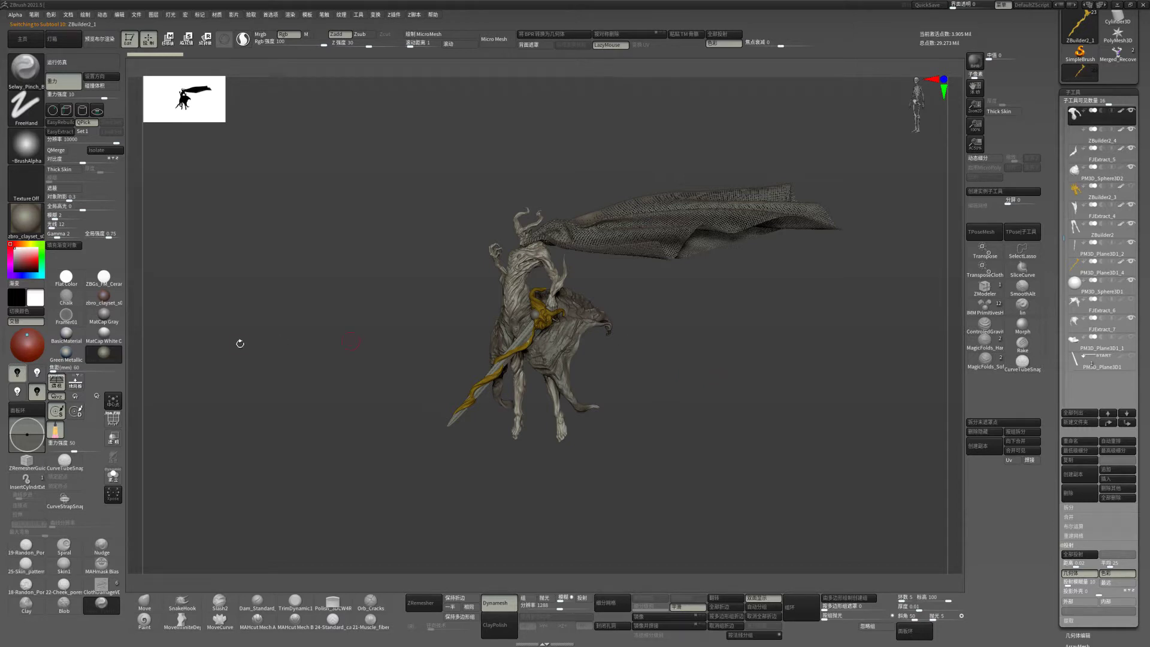
drag(267, 333, 228, 318)
- Try Flat Color, then apply ZBGs_FM_Ceramic and frame the upper body
click(66, 276)
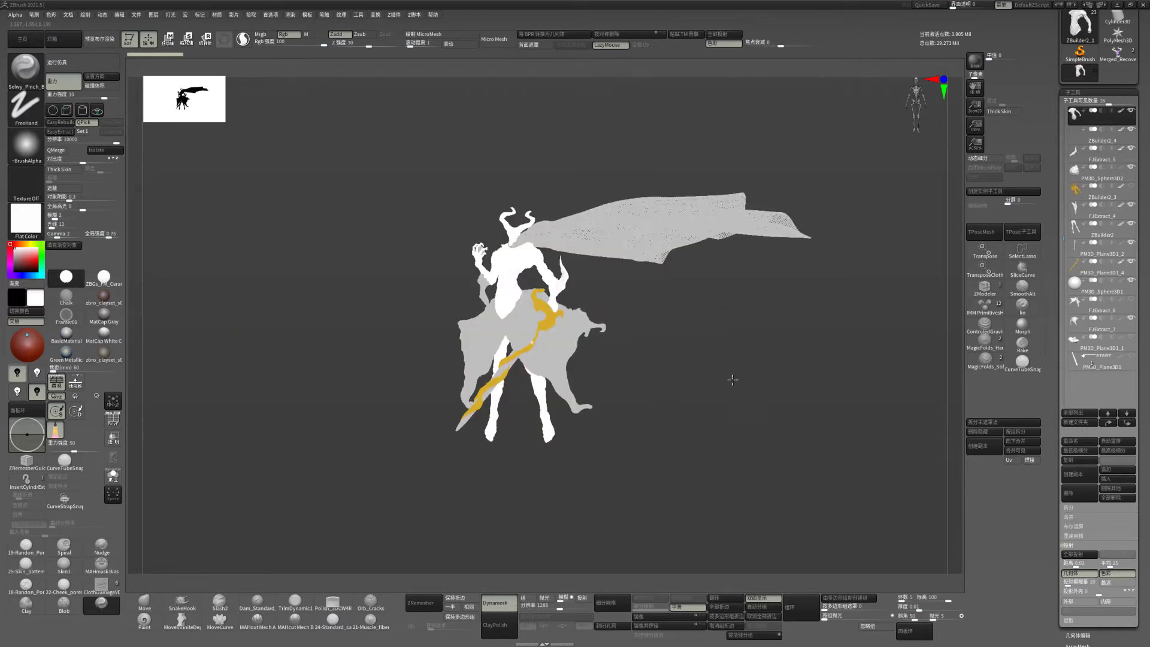
scroll(732, 380, up, 5)
click(104, 276)
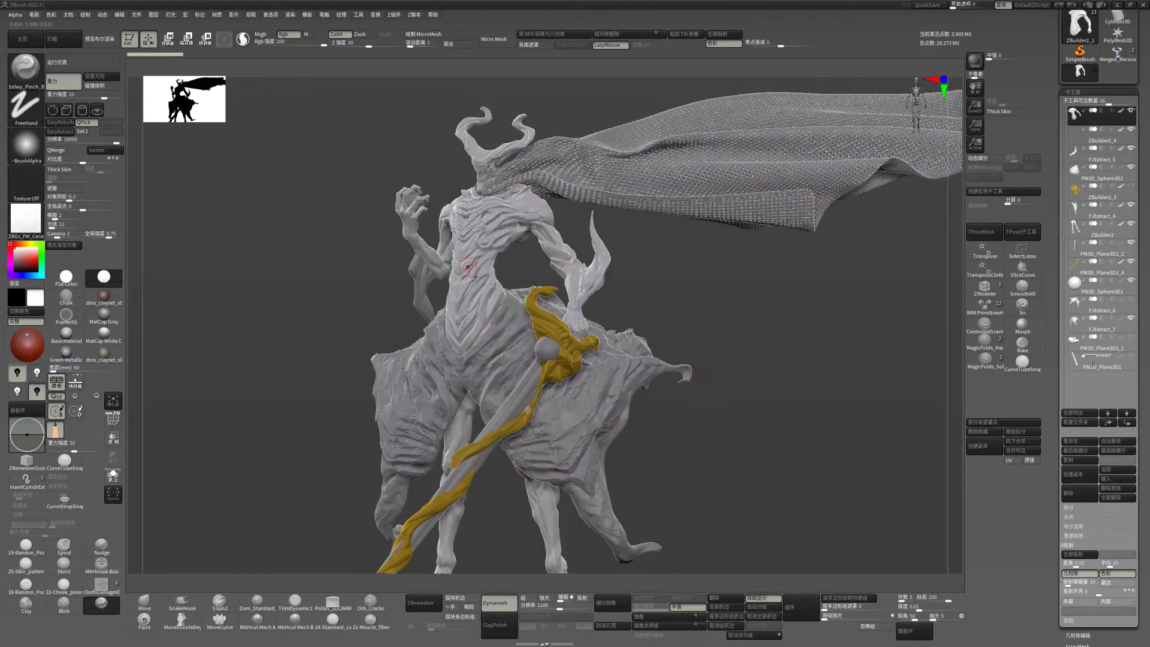
scroll(788, 313, up, 2)
scroll(778, 321, up, 2)
scroll(772, 334, up, 2)
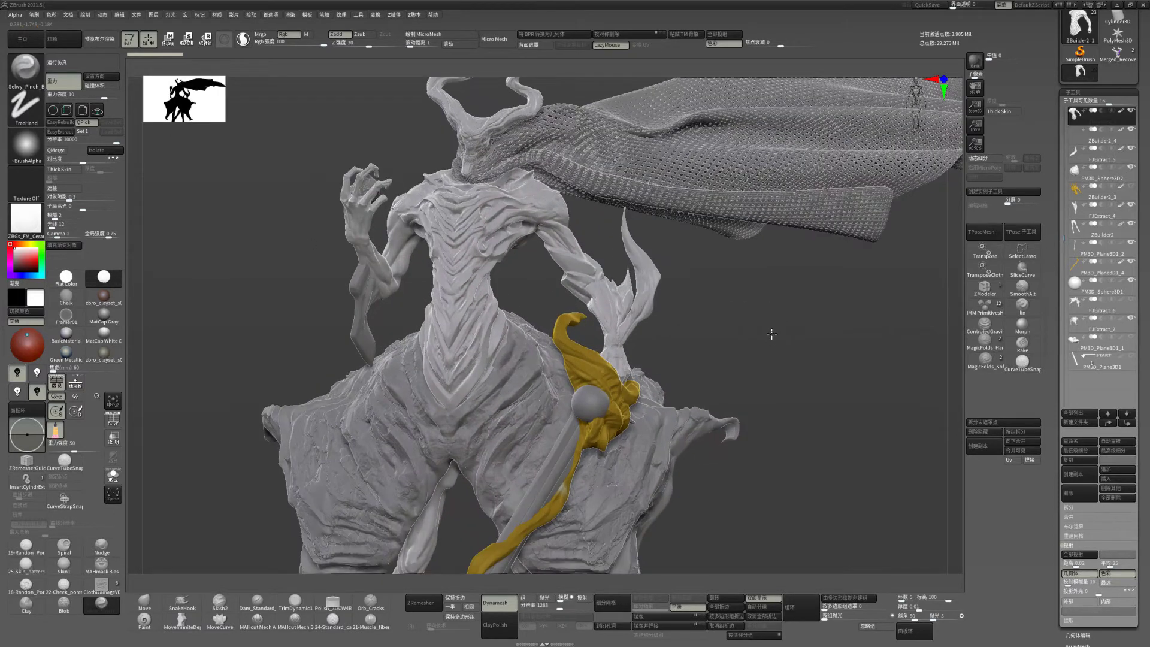
drag(772, 333, 743, 372)
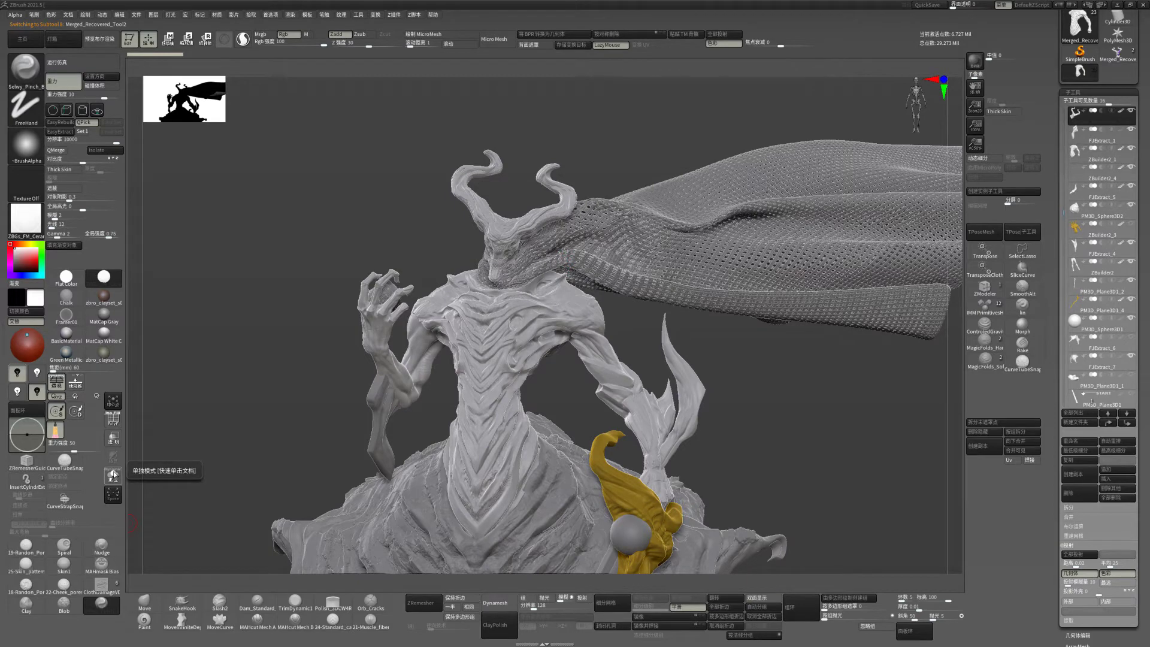
- Solo the demon head subtool and turn on PolyF to check its topology
click(113, 474)
scroll(663, 443, up, 2)
scroll(702, 236, up, 2)
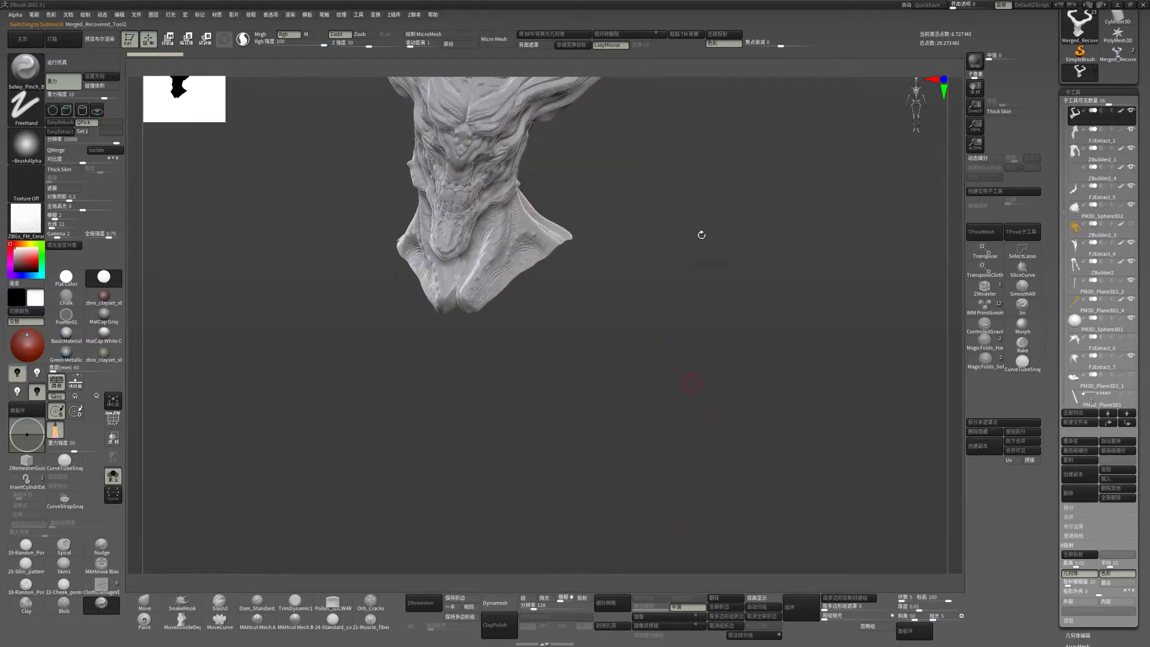
scroll(717, 359, up, 2)
key(space)
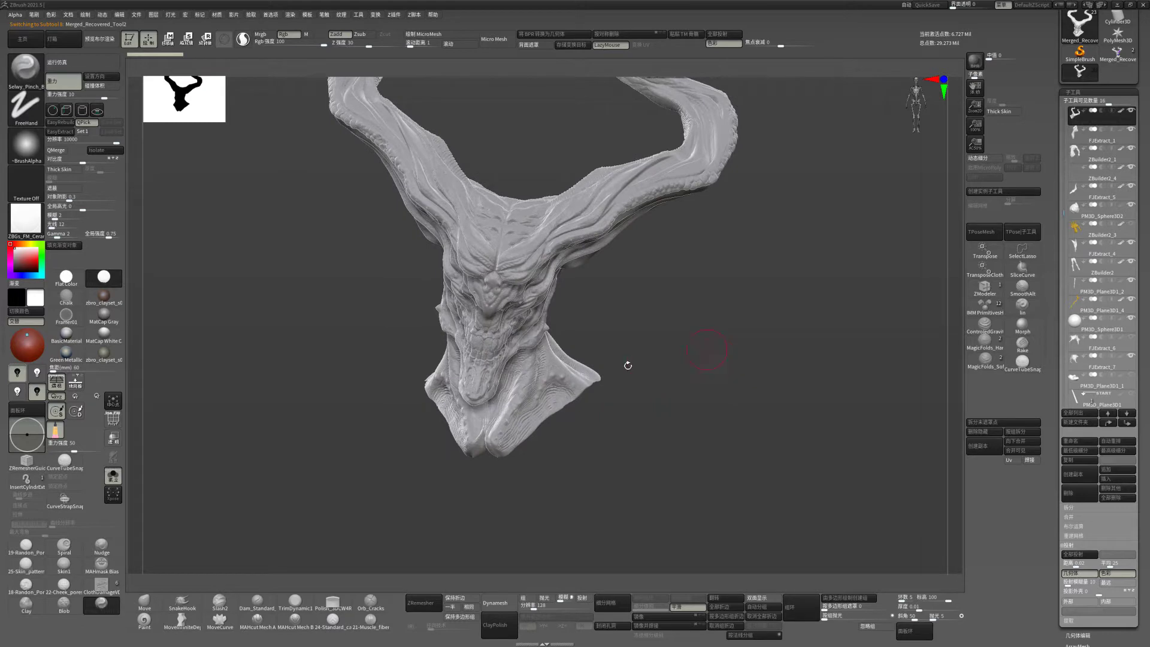
click(120, 422)
scroll(727, 341, up, 3)
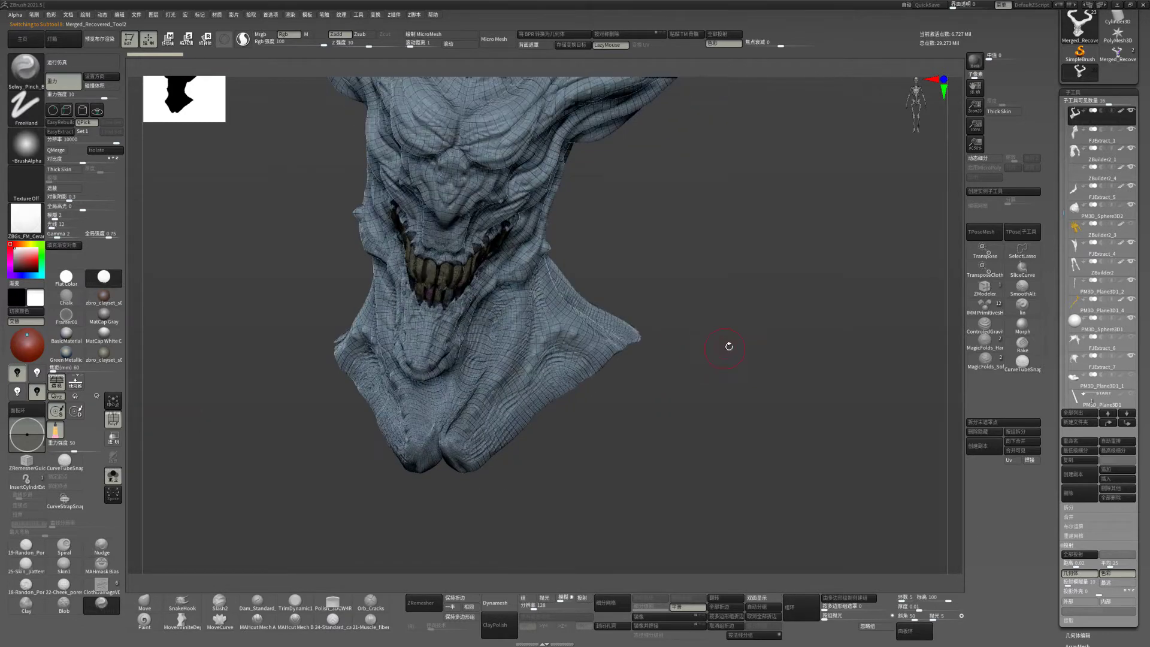
scroll(727, 345, up, 1)
- Hide the teeth inside the mouth and turn PolyF off again
key(ctrl+shift)
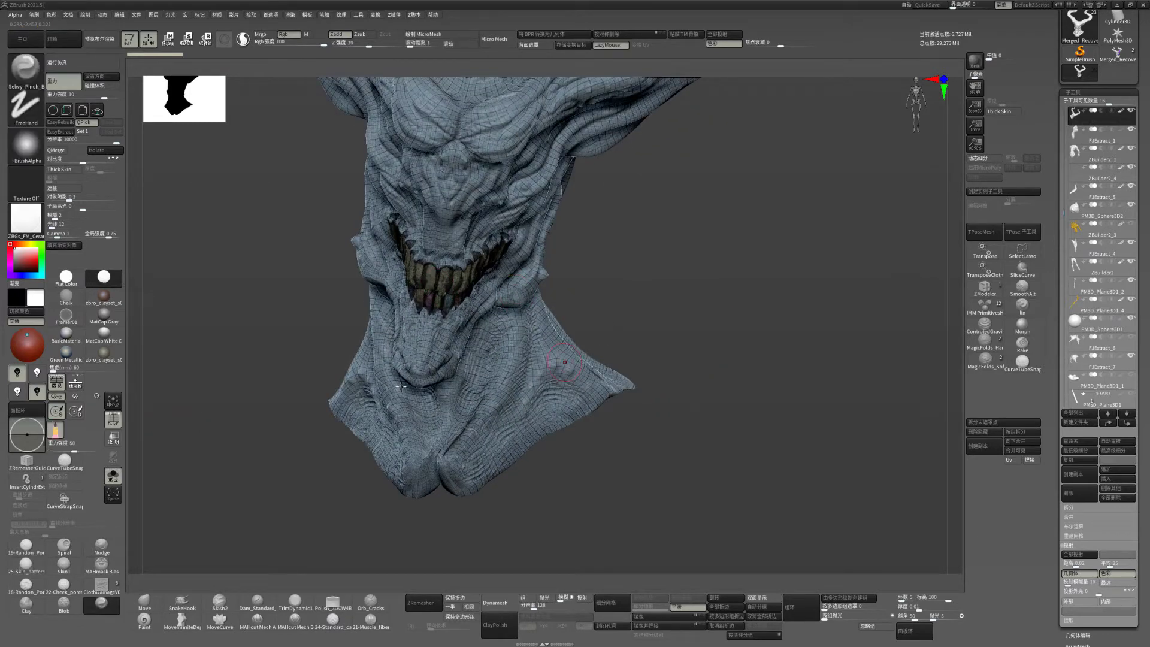
scroll(701, 282, down, 1)
scroll(703, 282, down, 2)
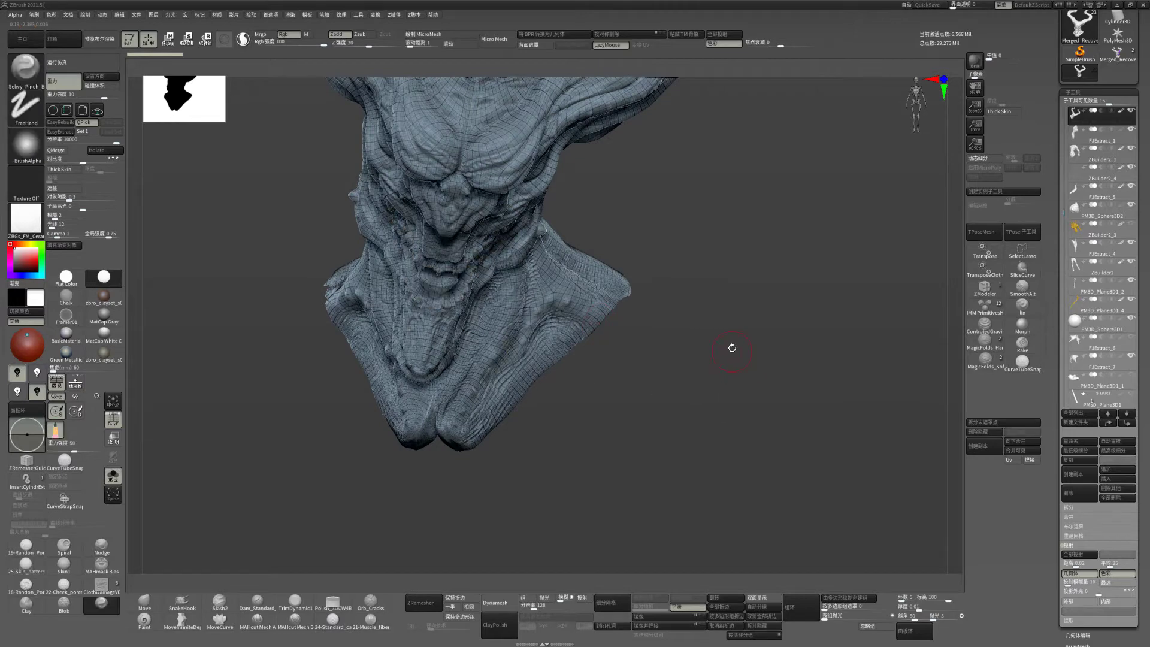
drag(753, 321, 751, 344)
key(shift+f)
scroll(752, 392, down, 3)
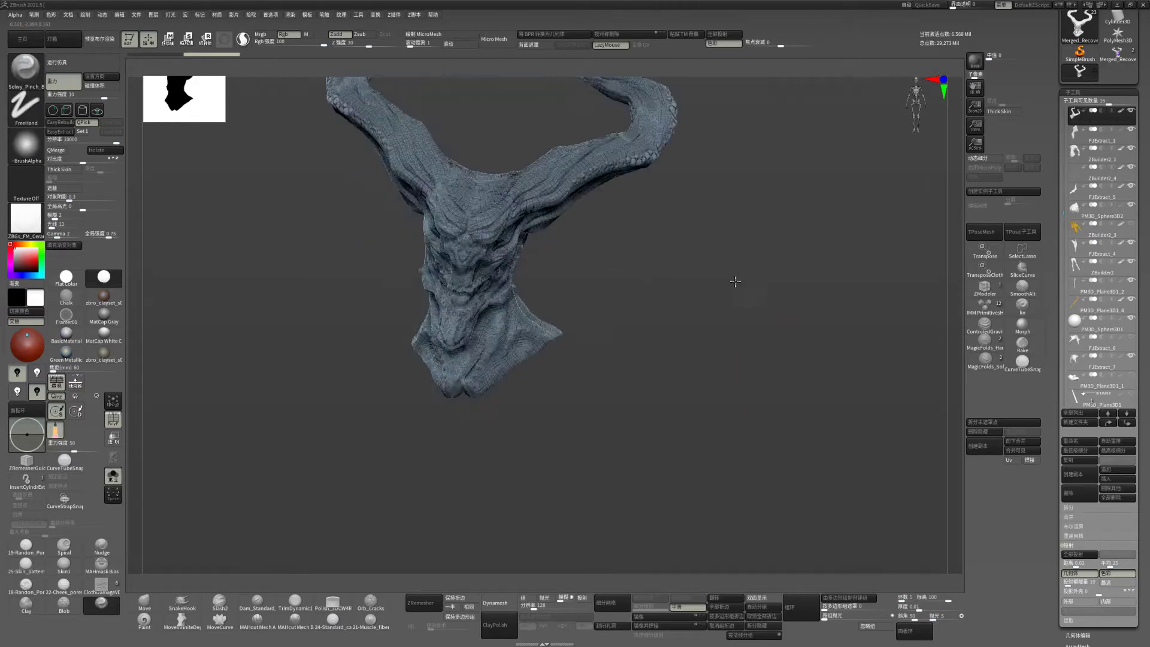
scroll(735, 277, down, 1)
- Unhide the teeth and orbit the head to show the horns
drag(67, 434, 49, 433)
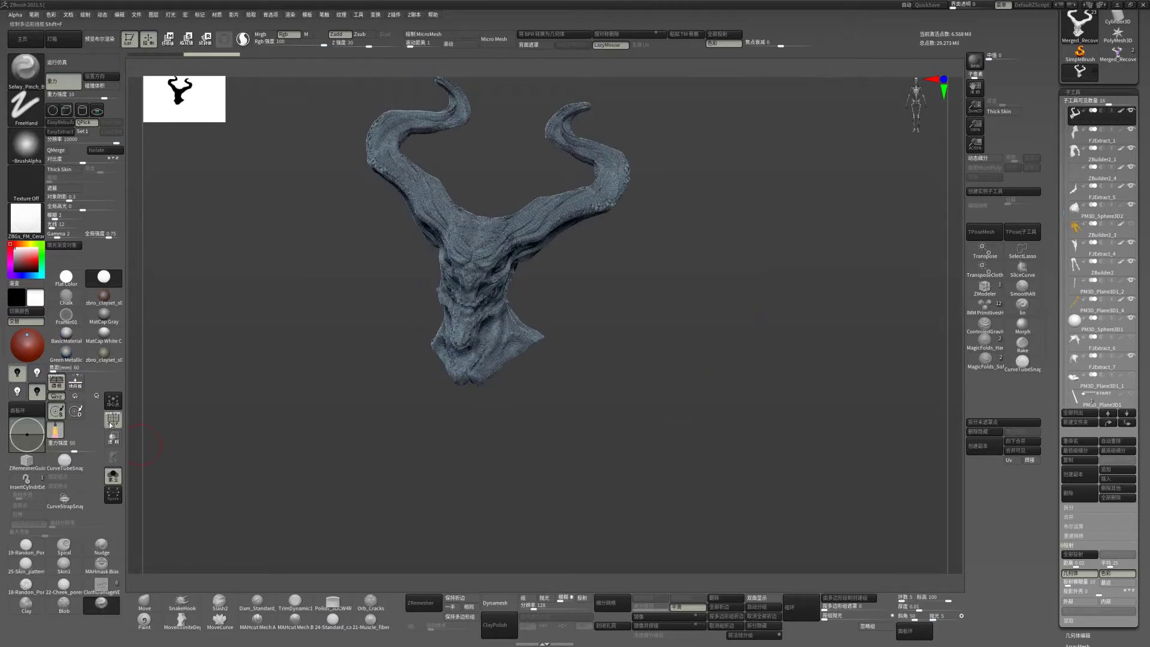
key(shift+d)
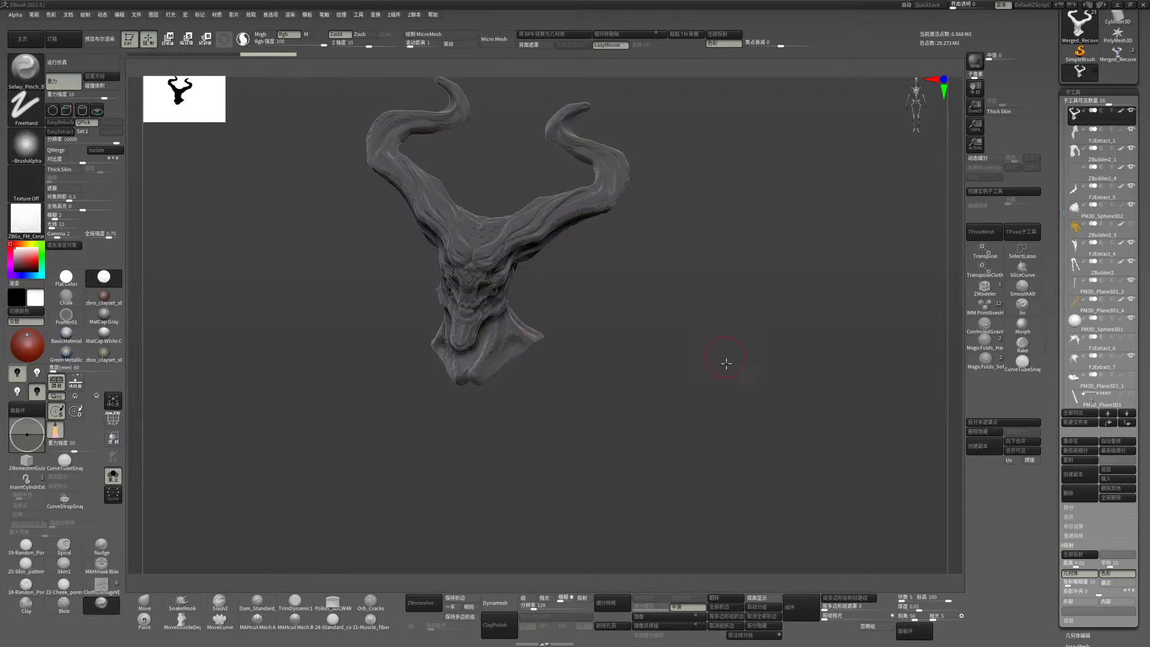
scroll(716, 400, up, 3)
ctrl+shift+click(723, 364)
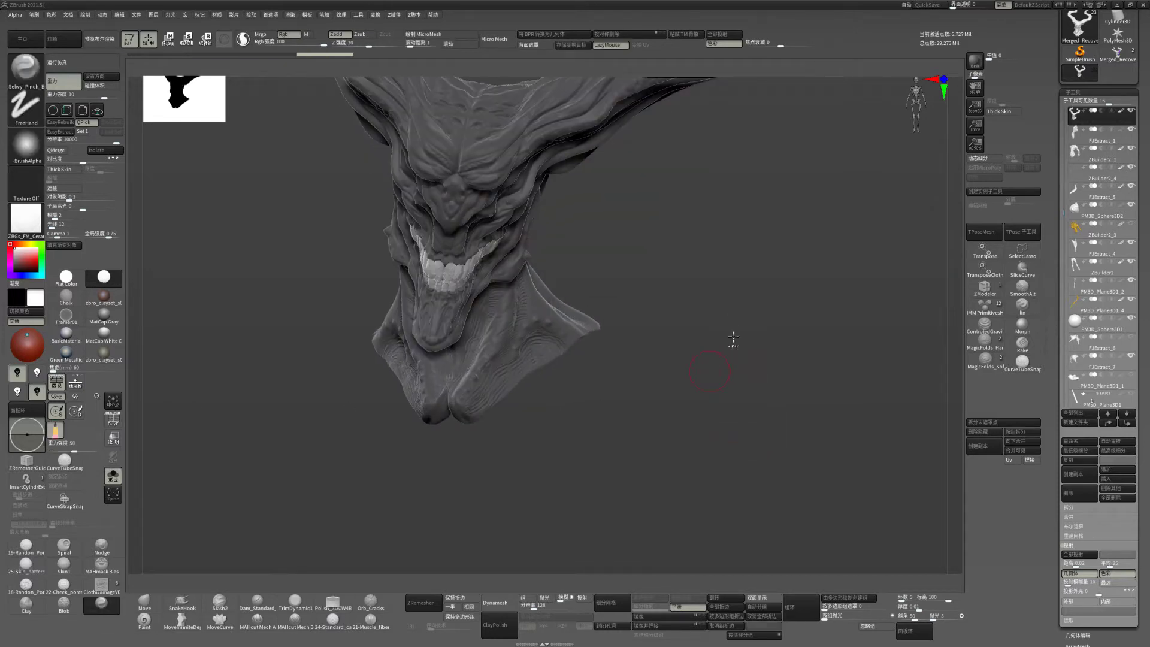
drag(762, 337, 757, 308)
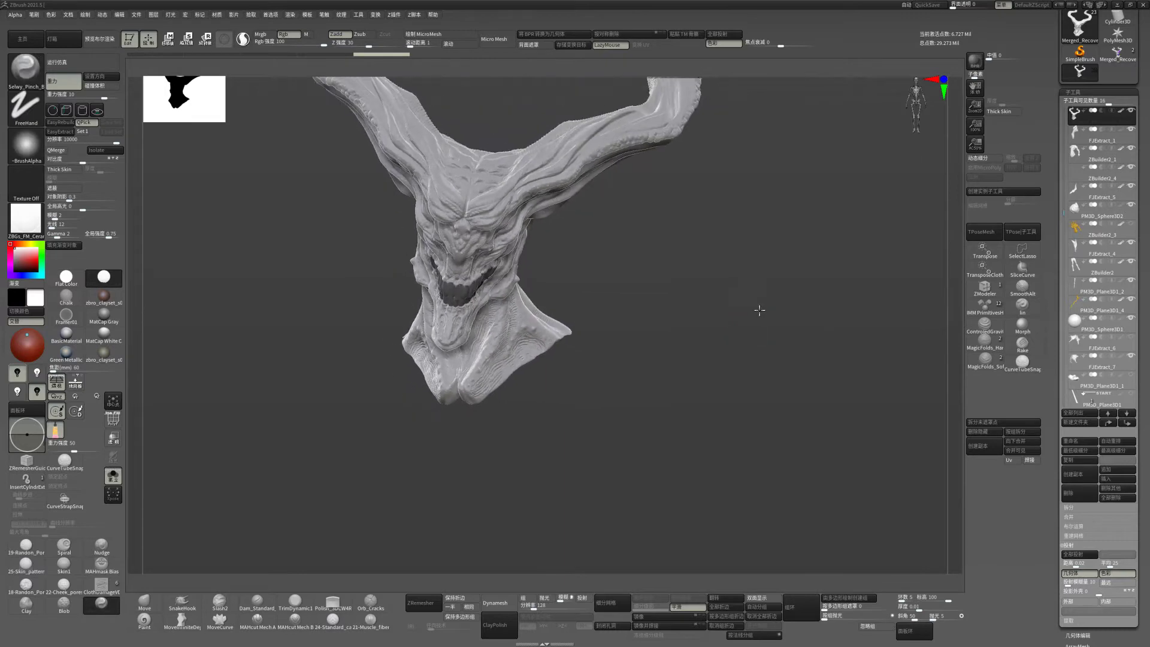
- Open the Surface noise settings and accept an initial NoiseMaker skin noise
scroll(1148, 506, down, 5)
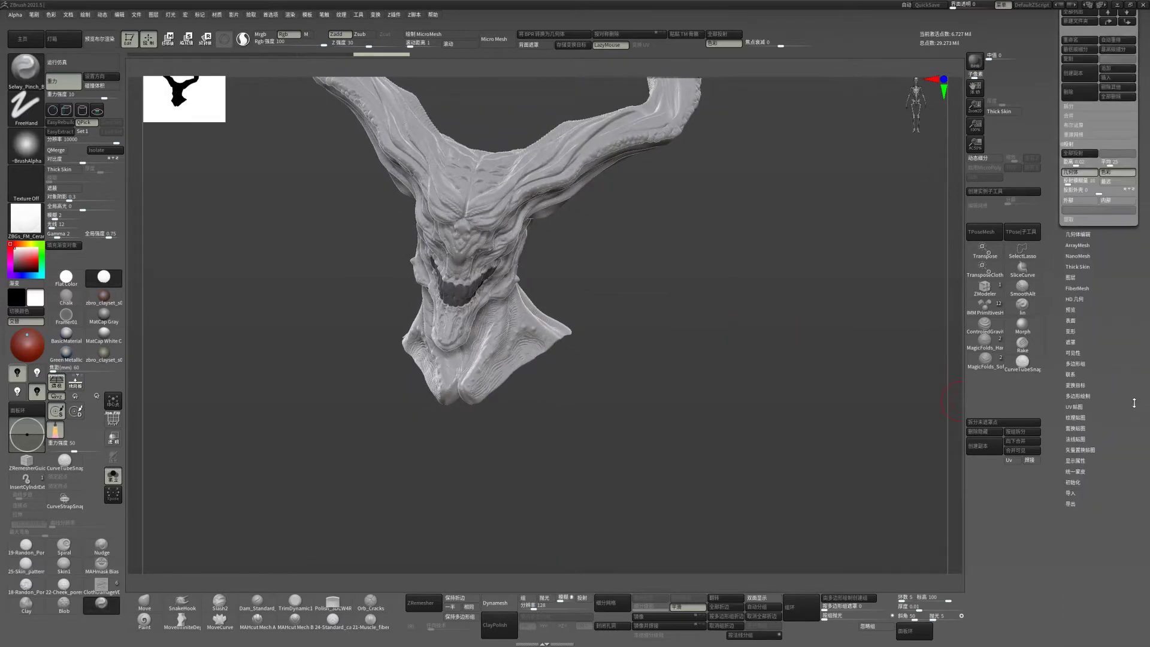
scroll(638, 396, up, 4)
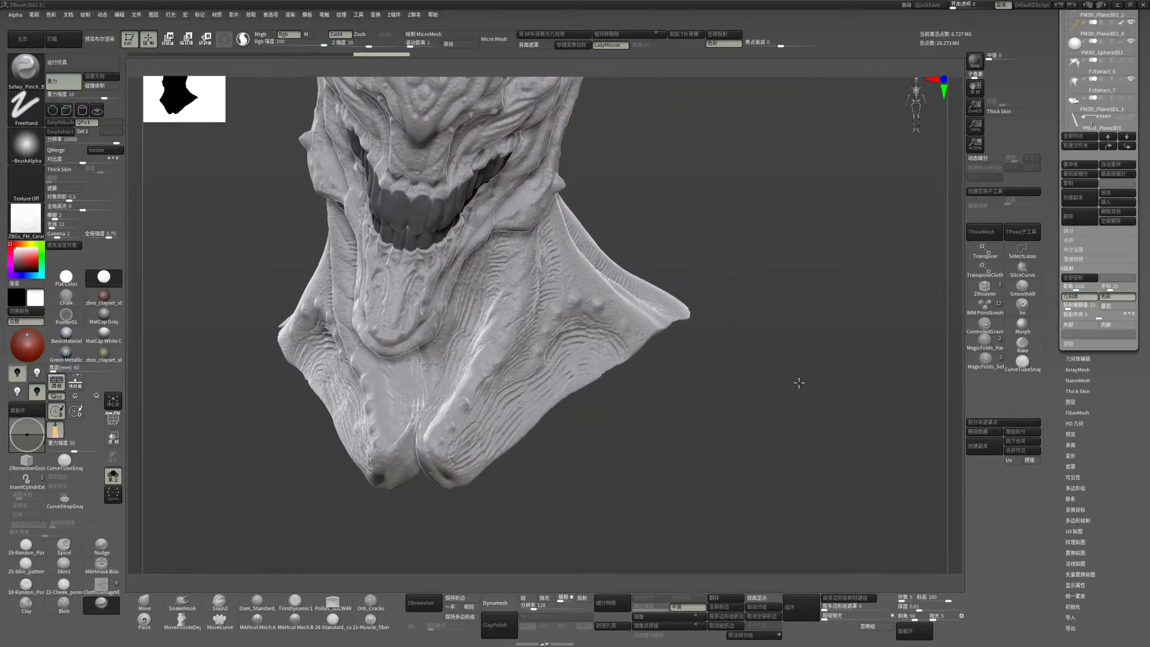
scroll(803, 379, up, 1)
mouse_move(1129, 454)
mouse_down()
mouse_move(1126, 430)
mouse_move(1112, 459)
mouse_move(1112, 443)
mouse_up()
click(1077, 417)
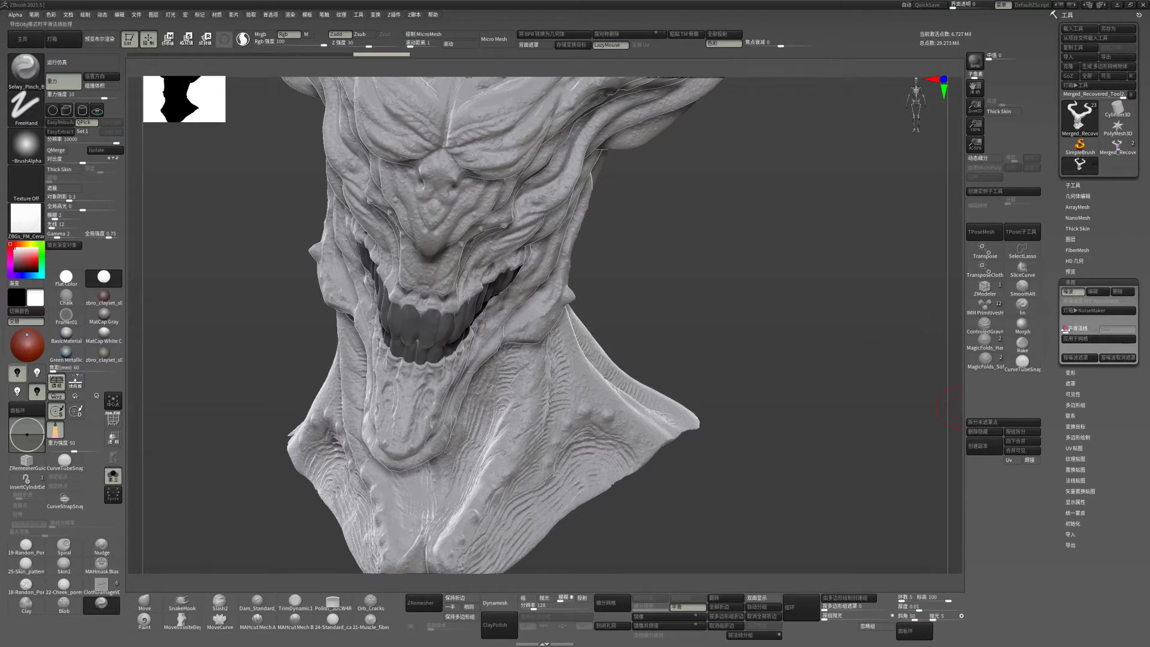
click(1094, 291)
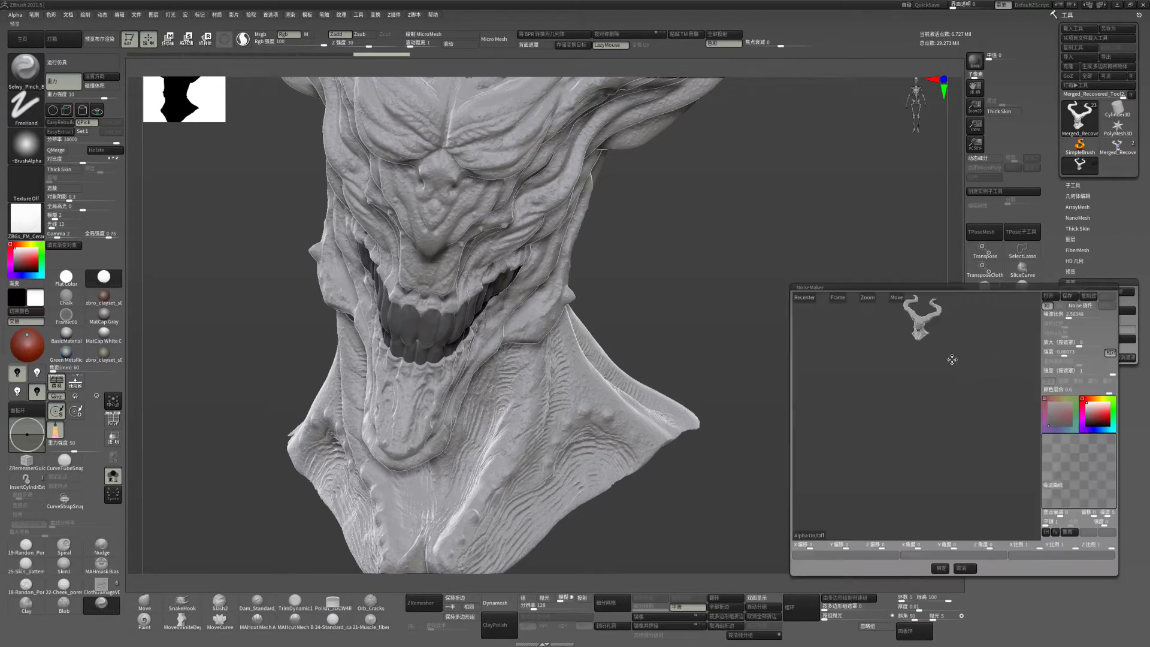
mouse_move(952, 359)
mouse_down()
mouse_move(957, 452)
mouse_move(970, 408)
mouse_move(965, 443)
mouse_up()
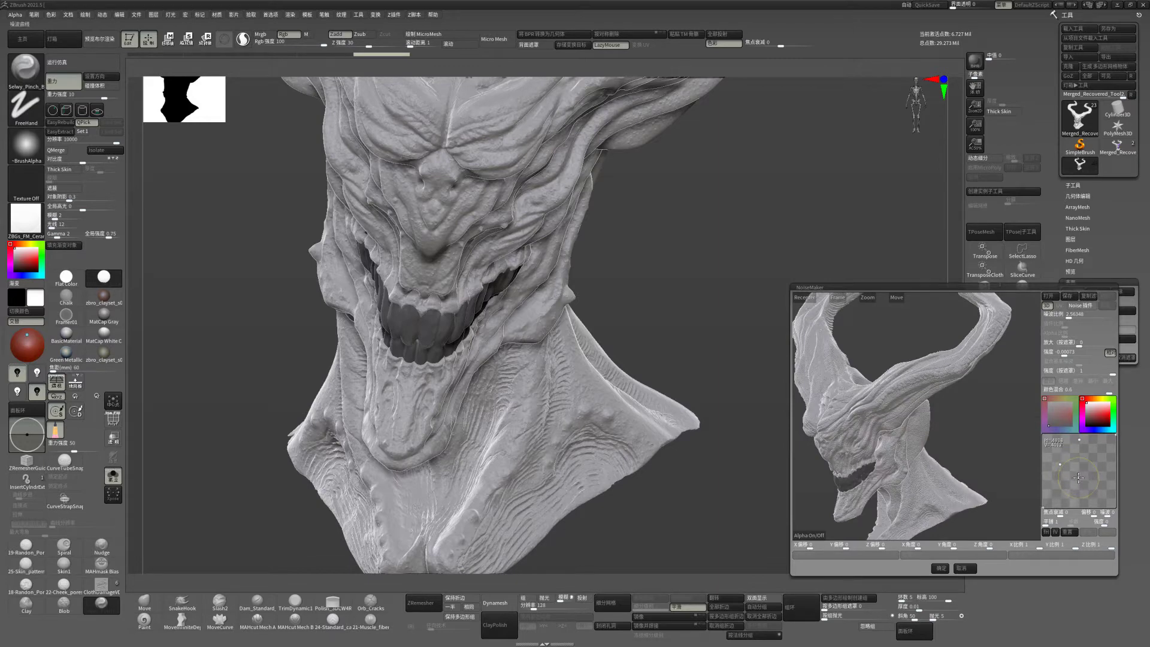
click(941, 568)
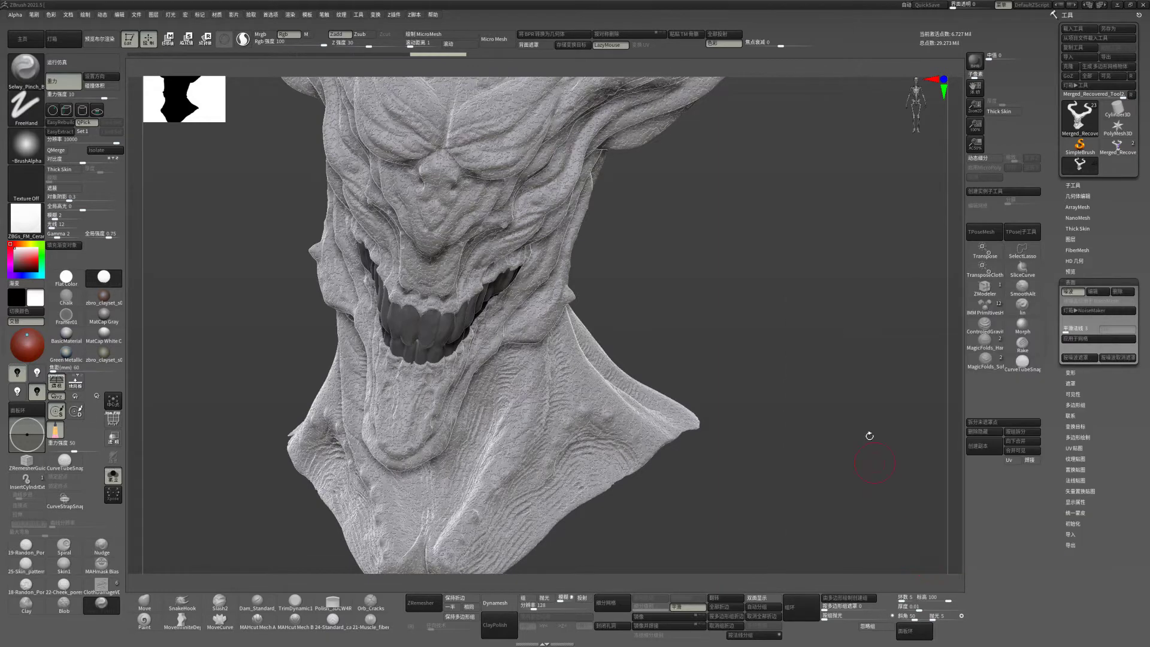
- Adjust the NoiseMaker curve to change the texture depth and confirm
mouse_move(847, 360)
mouse_down()
mouse_move(874, 430)
mouse_move(868, 415)
mouse_move(945, 400)
mouse_up()
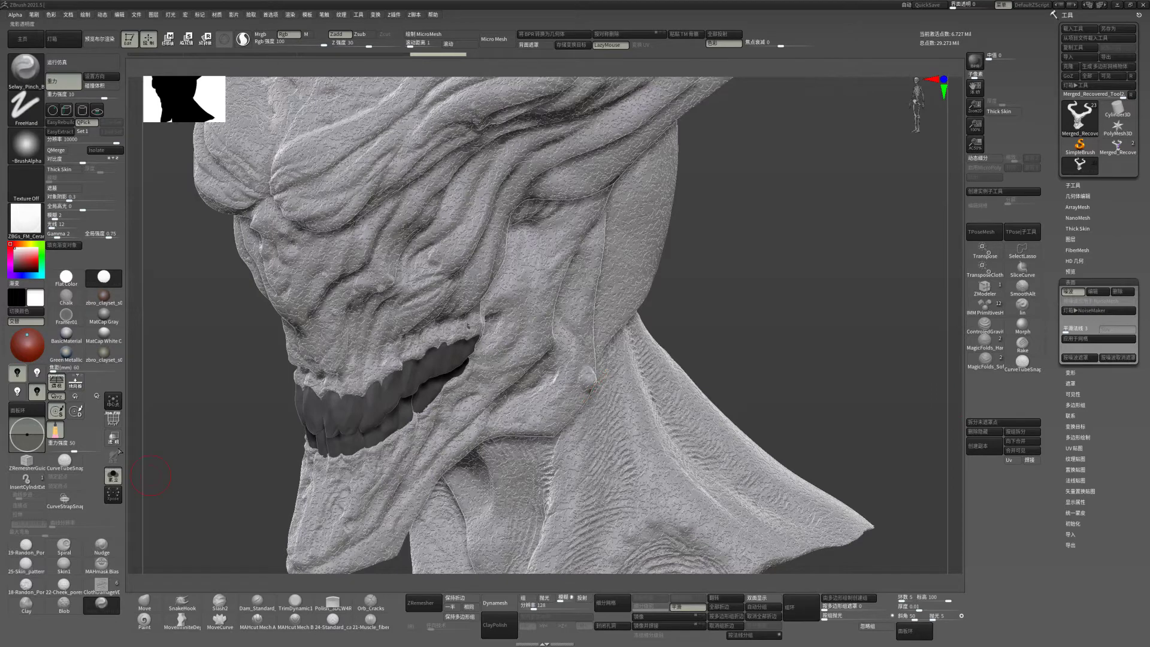
click(1094, 293)
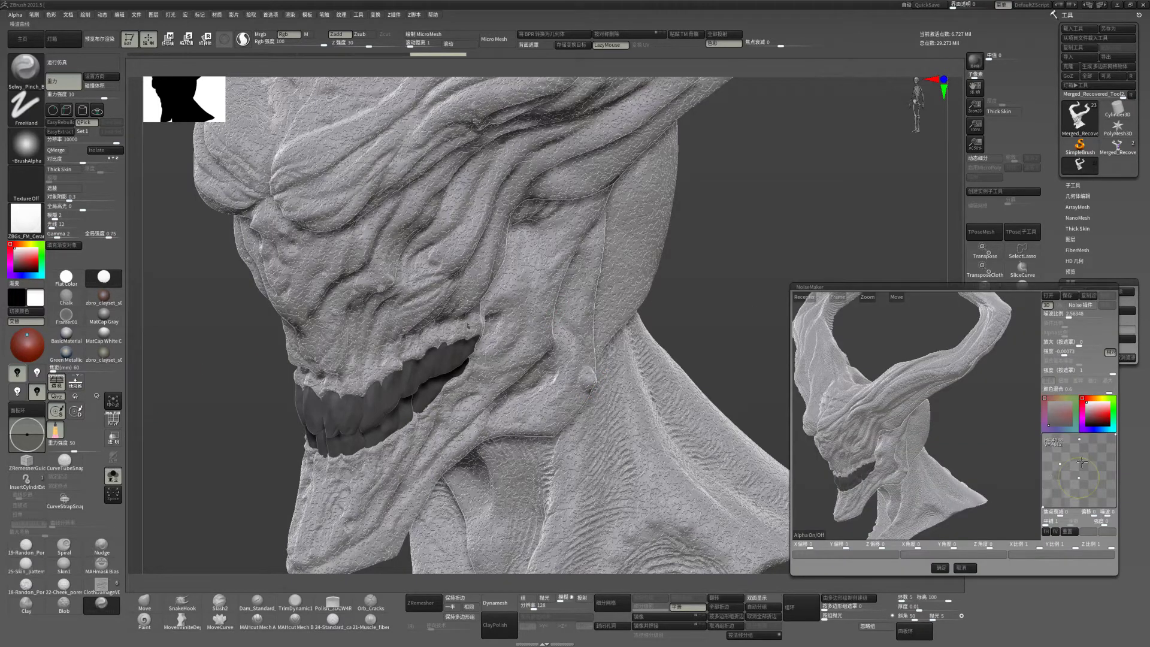
drag(1080, 474, 1077, 459)
drag(1078, 463, 1082, 466)
click(940, 568)
- Apply the noise to the mesh, switch to MatCap Gray, and re-enable surface Noise
mouse_move(863, 411)
mouse_down()
mouse_move(841, 333)
mouse_move(829, 326)
mouse_move(817, 365)
mouse_move(818, 325)
mouse_move(797, 331)
mouse_move(928, 312)
mouse_up()
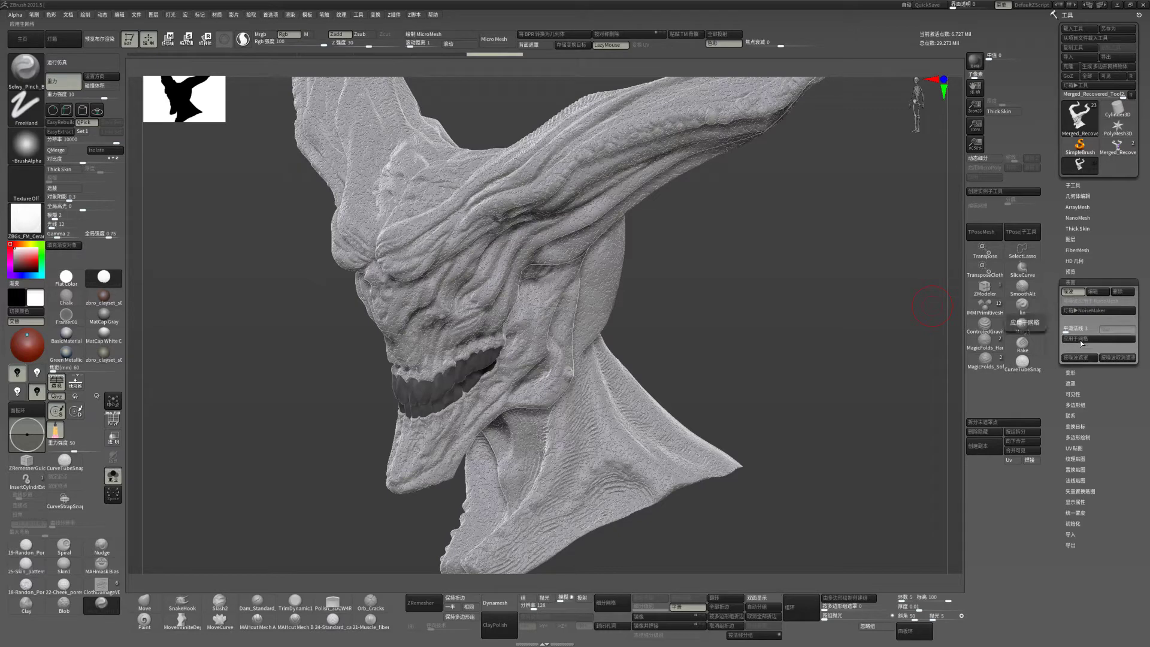
click(1081, 340)
mouse_move(767, 306)
mouse_down()
mouse_move(789, 315)
mouse_move(298, 397)
mouse_up()
click(96, 321)
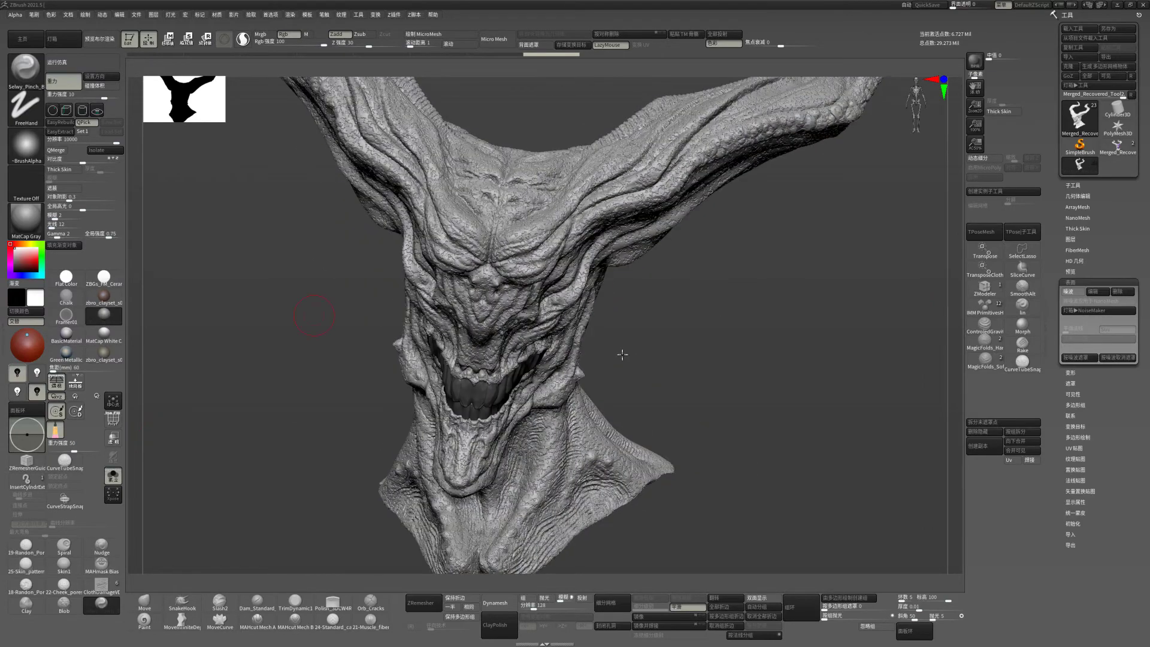
mouse_move(716, 356)
mouse_down()
mouse_move(698, 349)
mouse_move(796, 321)
mouse_move(800, 349)
mouse_move(811, 321)
mouse_move(835, 362)
mouse_move(857, 356)
mouse_move(827, 326)
mouse_move(809, 357)
mouse_move(818, 378)
mouse_up()
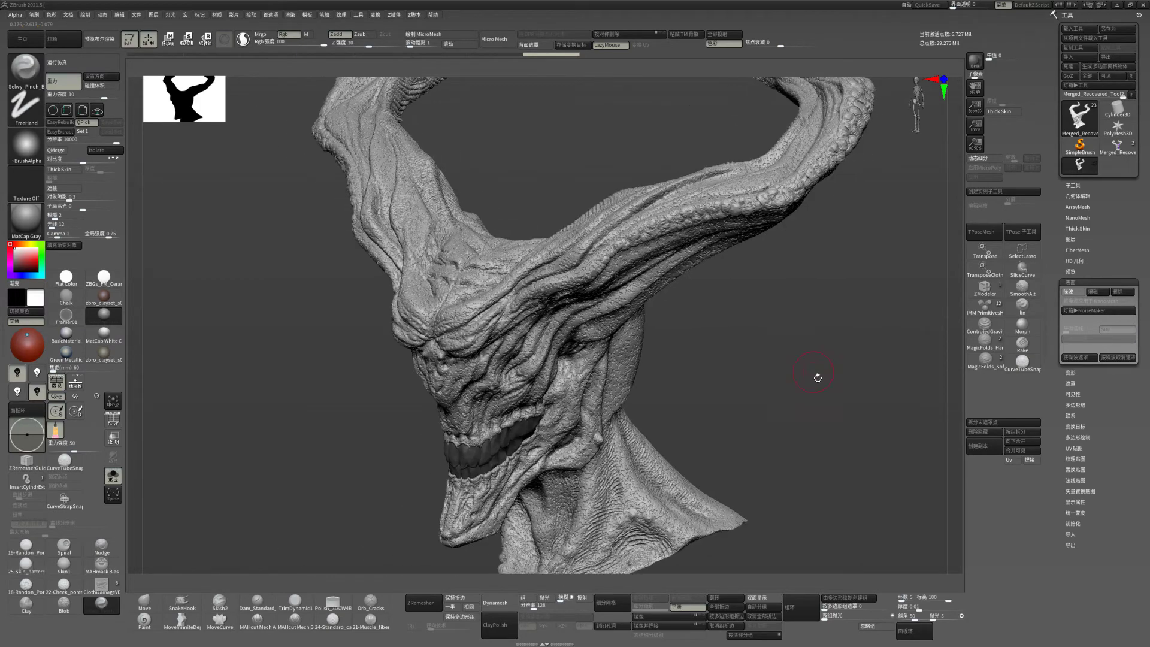
click(1076, 294)
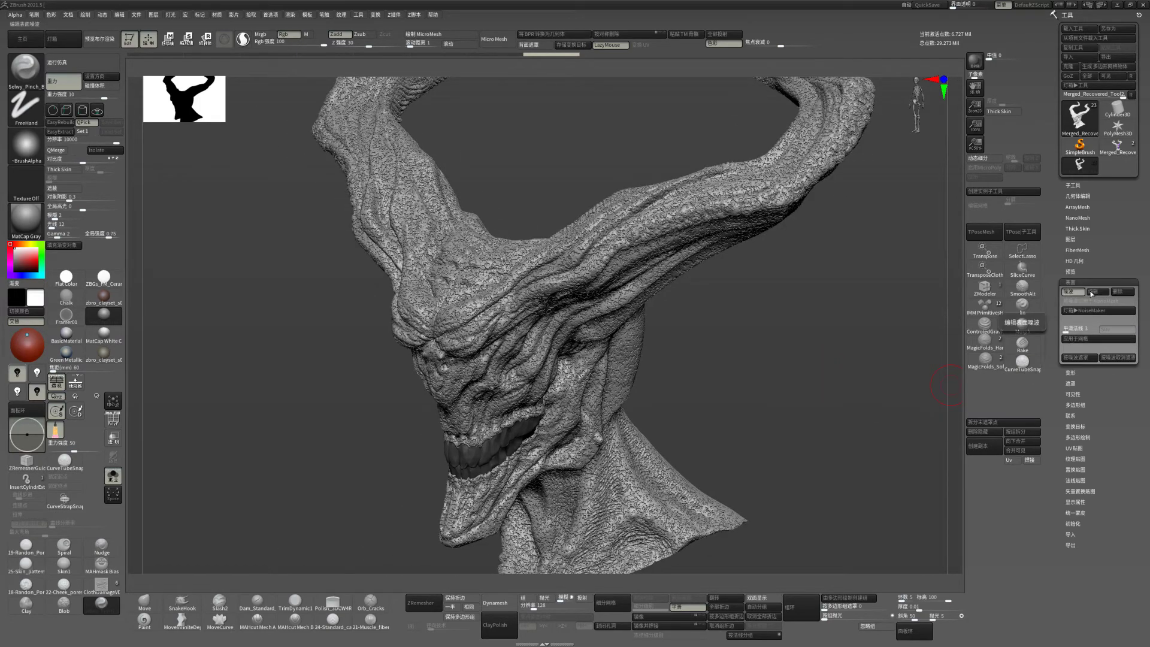
drag(766, 385, 885, 335)
click(1100, 292)
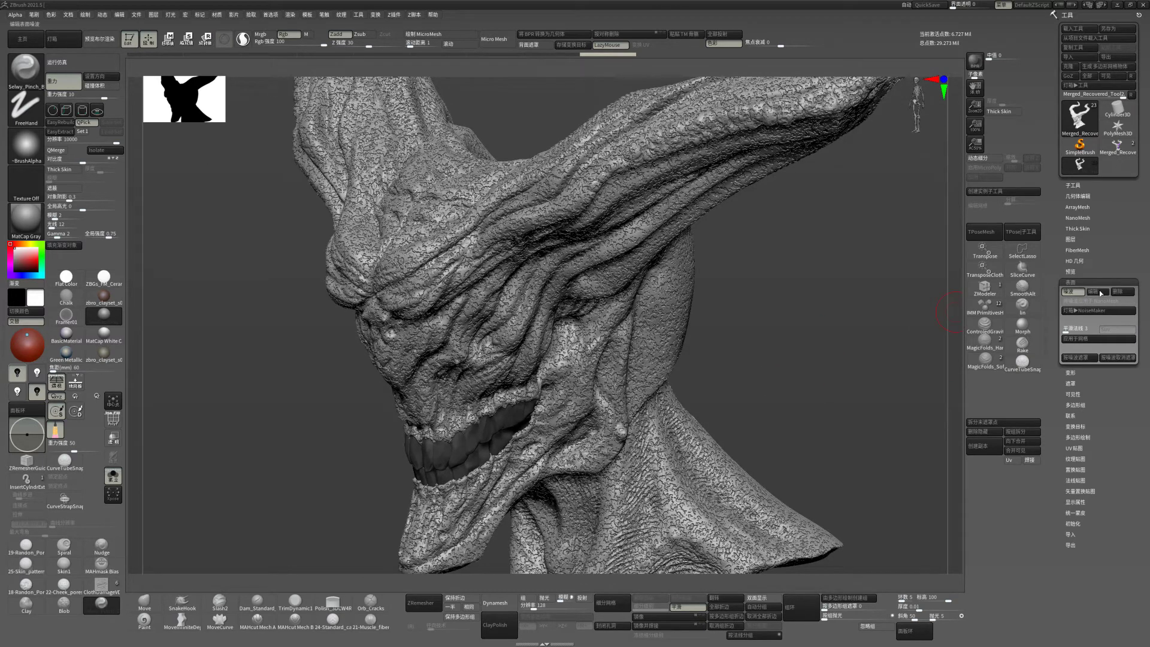
- Lower the NoiseMaker curve strength for a subtler skin grain and accept it
drag(1012, 413, 1013, 415)
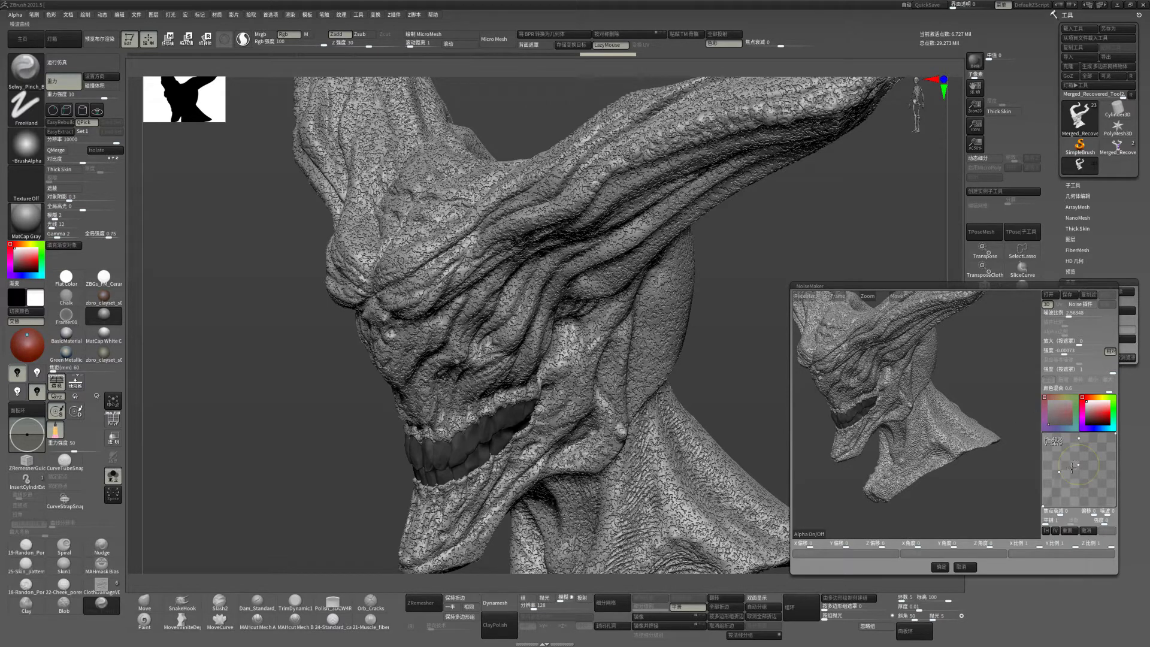
drag(1077, 464, 1063, 454)
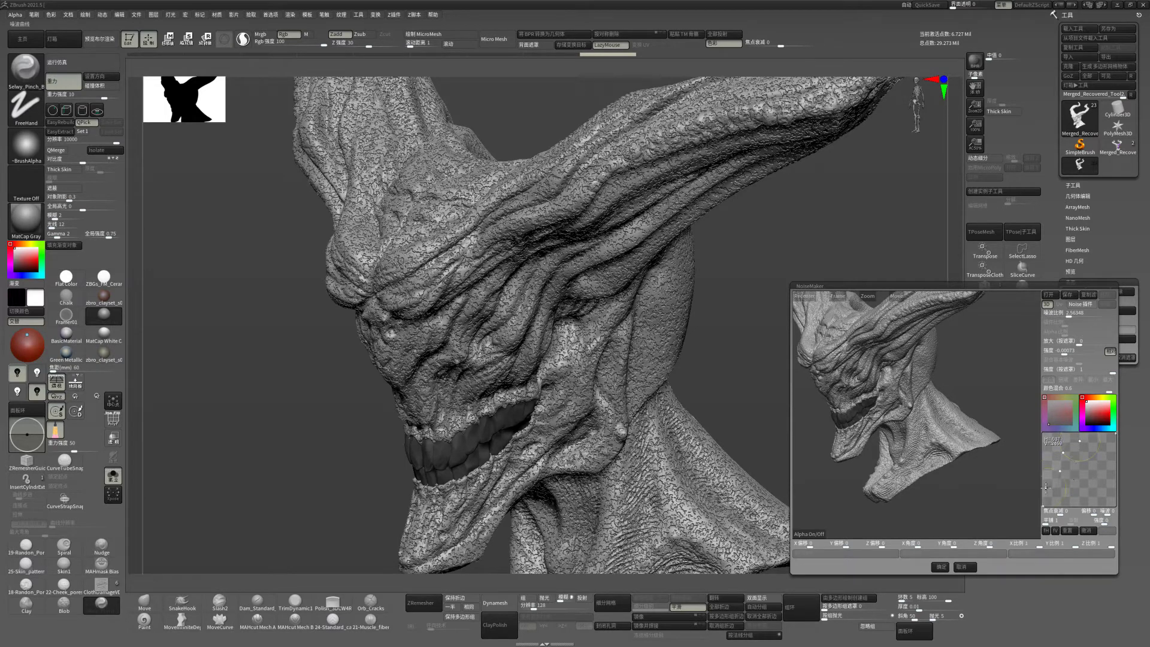
drag(976, 453, 983, 490)
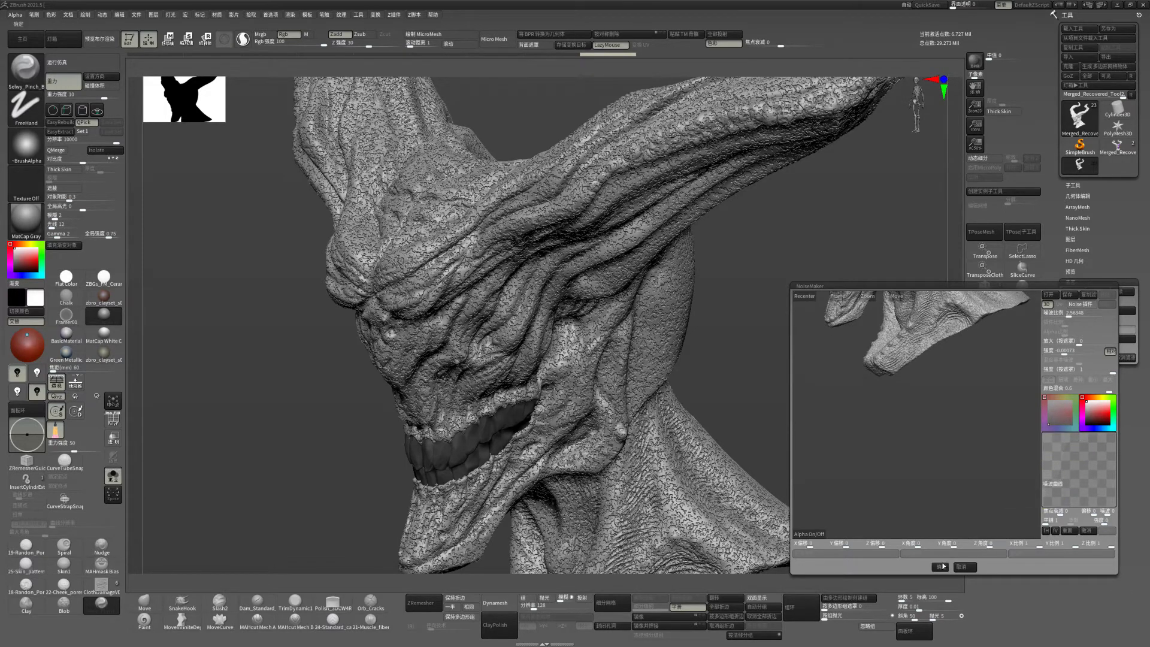
click(942, 567)
mouse_move(861, 391)
mouse_down()
mouse_move(869, 418)
mouse_move(887, 423)
mouse_move(878, 434)
mouse_move(862, 406)
mouse_move(866, 336)
mouse_up()
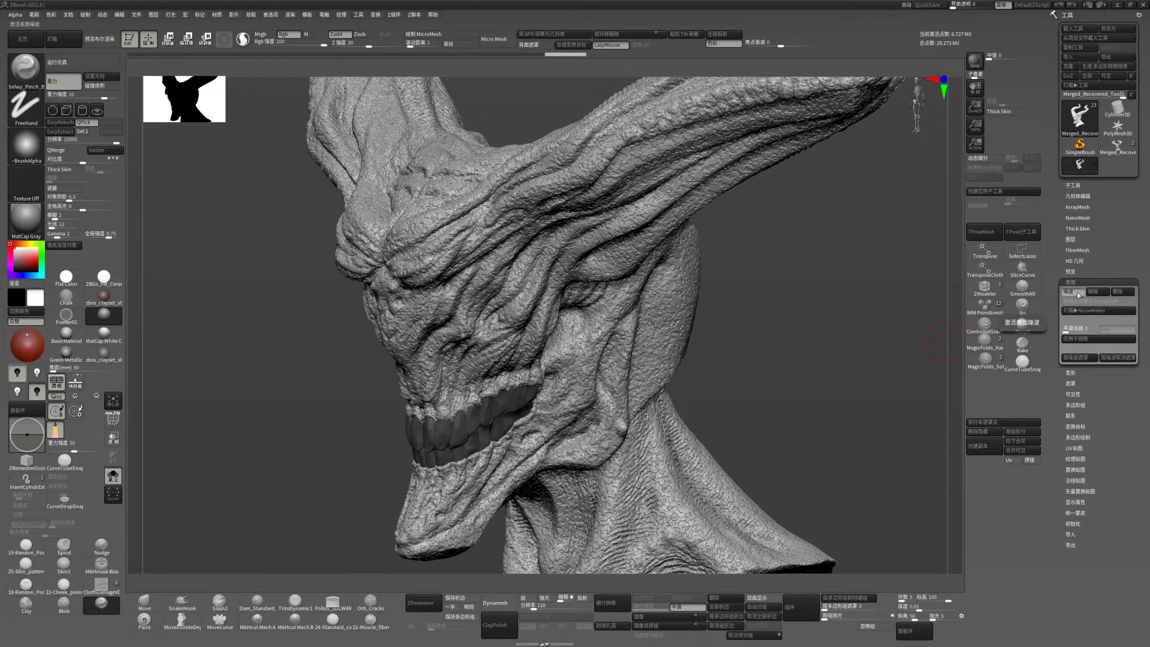
- Apply the softened noise to the mesh, view the head from the front, and open LightBox
click(1077, 340)
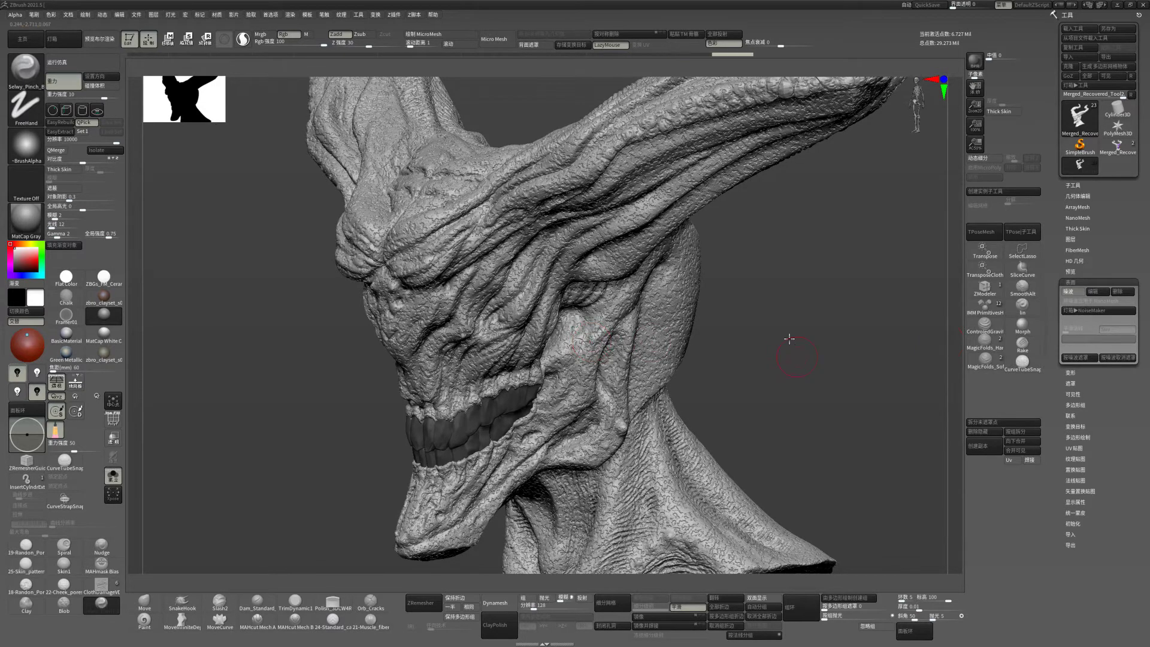
mouse_move(790, 339)
alt+mouse_down()
mouse_move(761, 252)
mouse_move(779, 329)
mouse_move(792, 347)
mouse_move(814, 341)
mouse_move(778, 344)
mouse_move(803, 359)
mouse_move(817, 349)
mouse_move(784, 354)
mouse_move(779, 378)
mouse_move(838, 328)
alt+mouse_up()
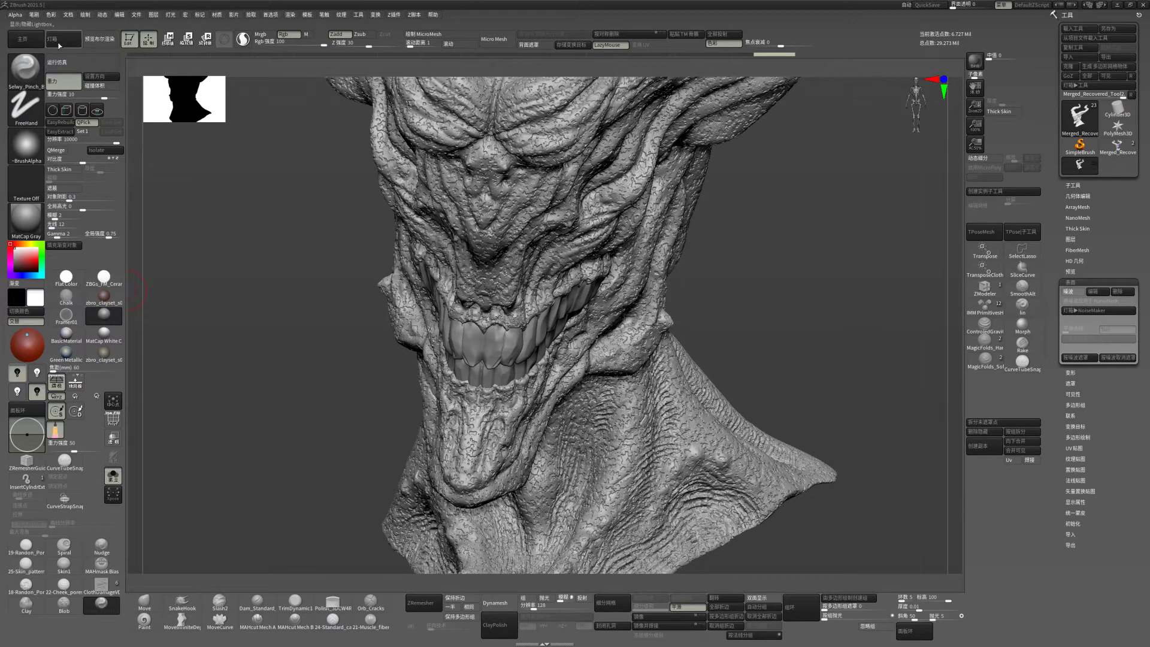
click(52, 39)
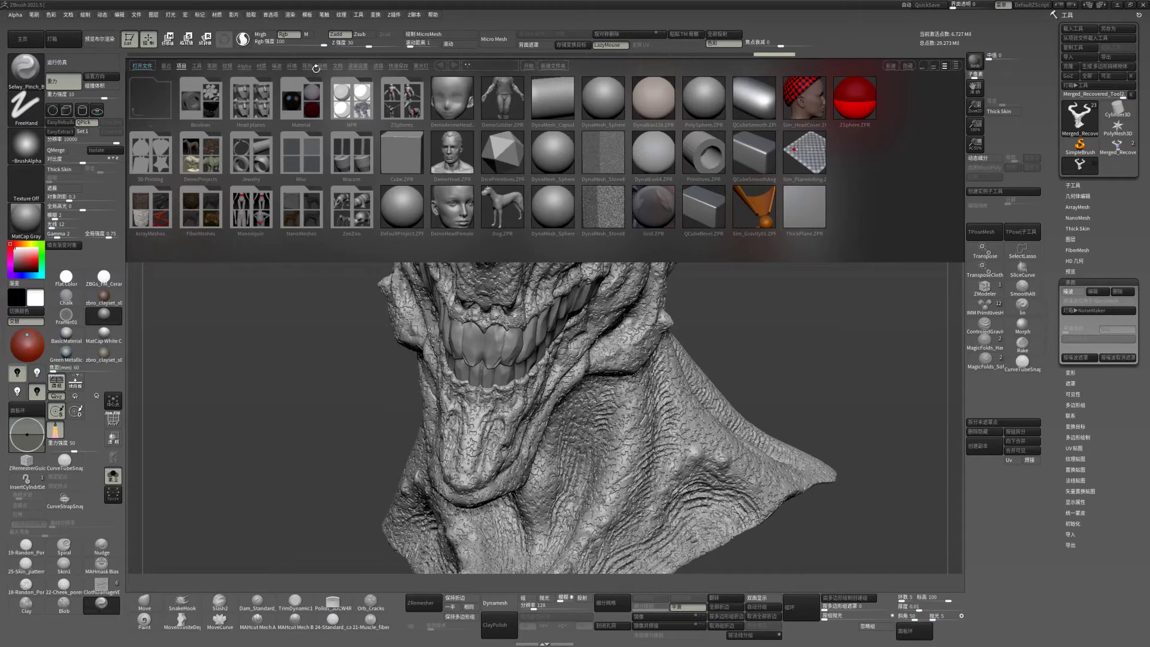
- Load Metal_Scratch from LightBox's Brush tab and scratch detail into the front teeth
click(227, 67)
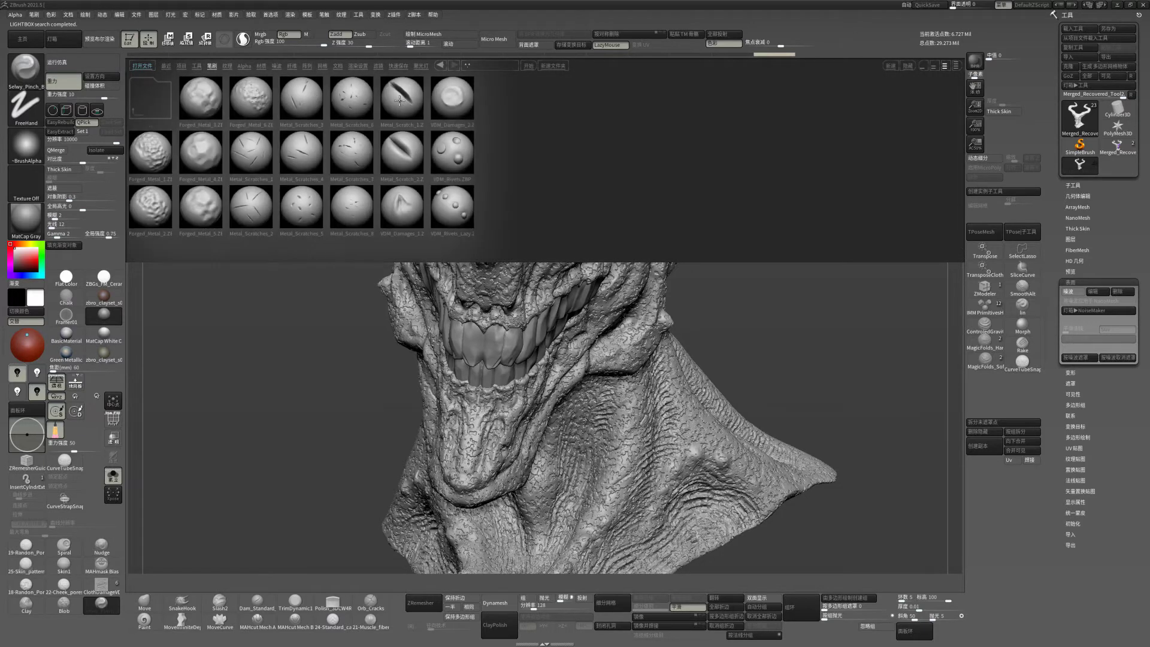
double_click(400, 100)
key(space)
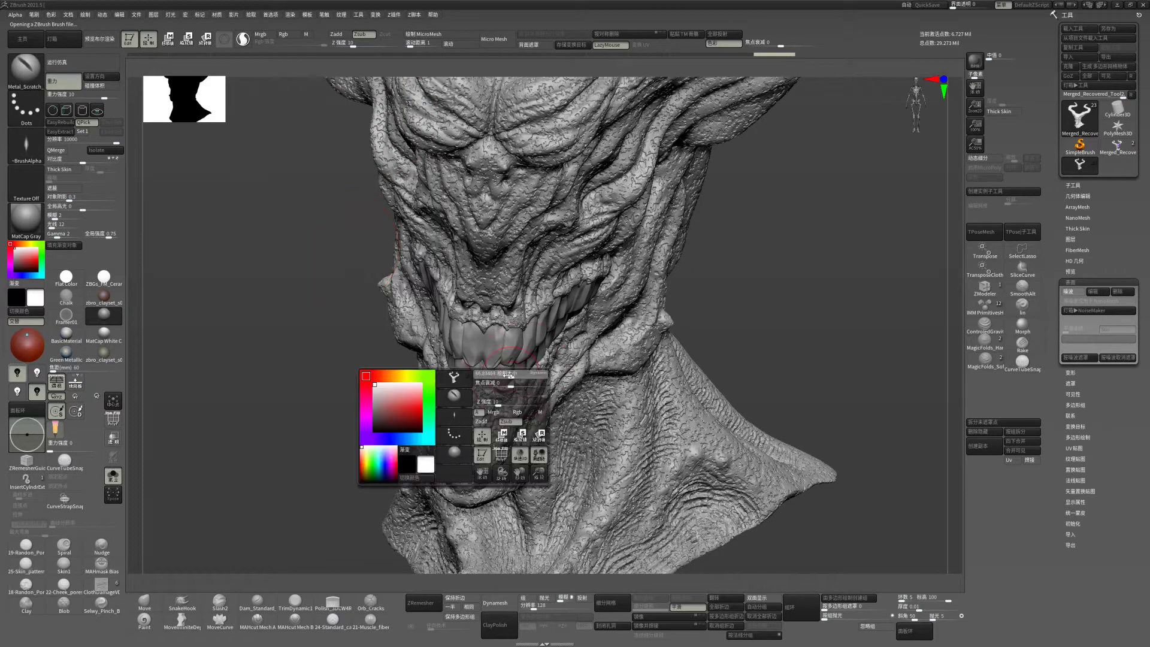
drag(803, 301, 488, 357)
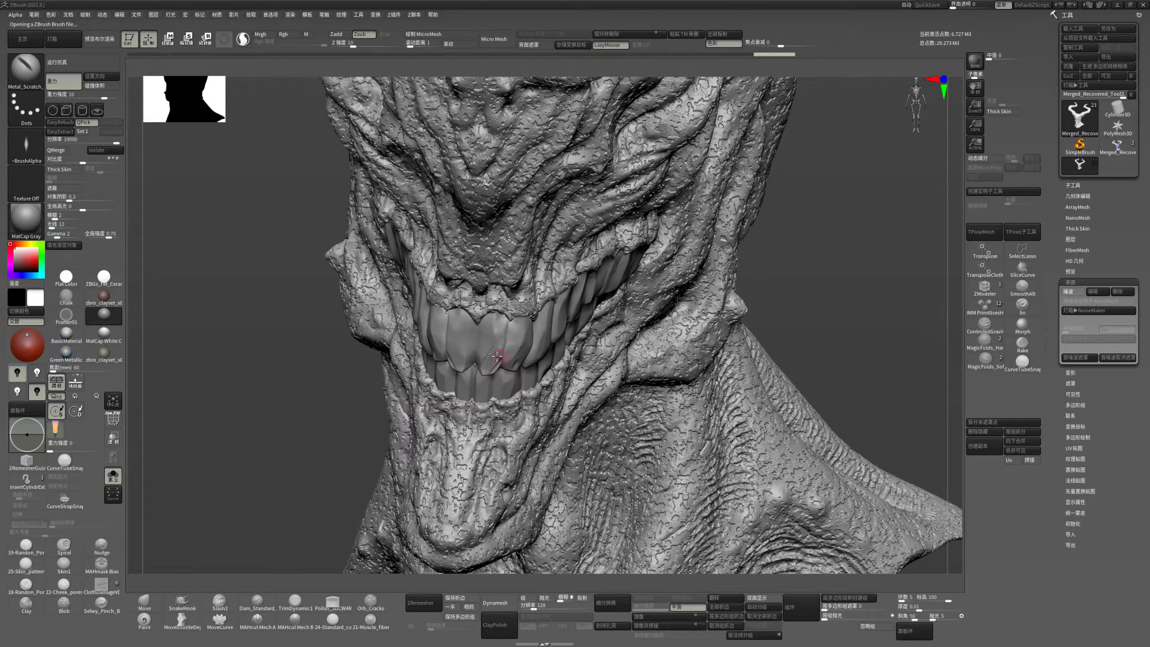
key(space)
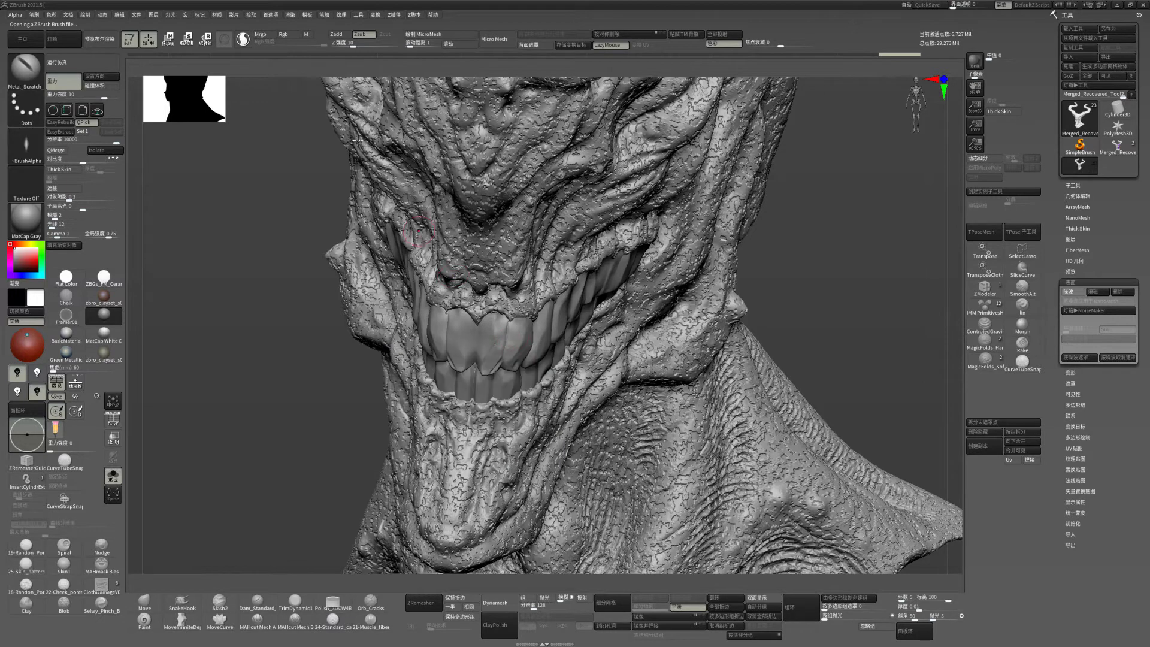
click(458, 337)
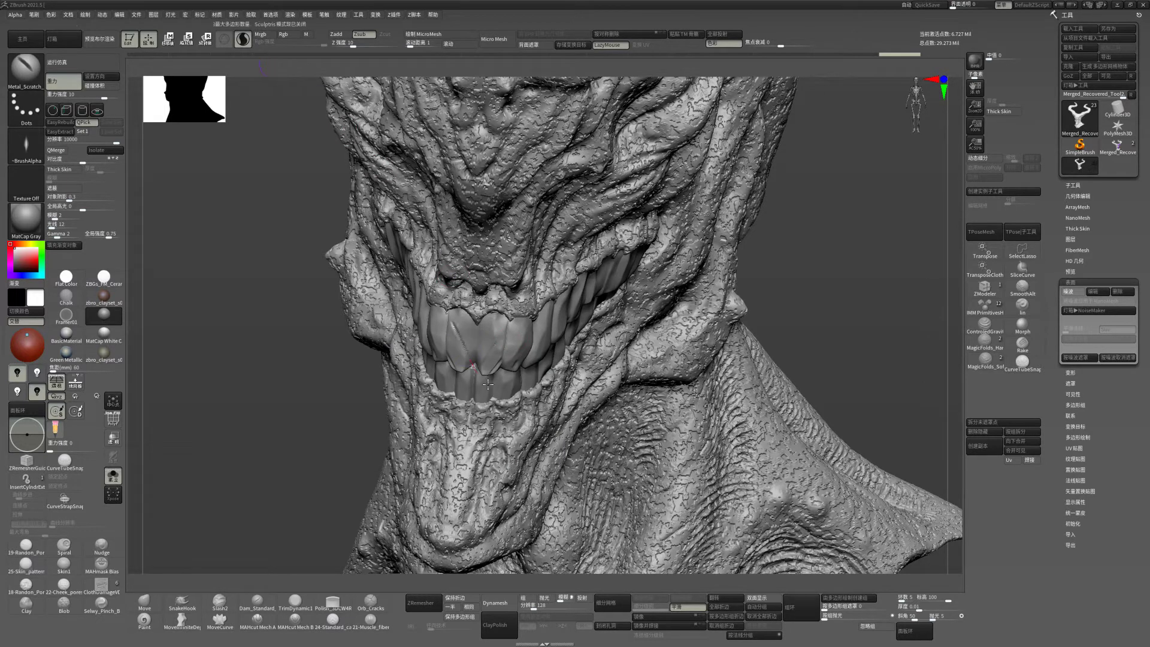
key(space)
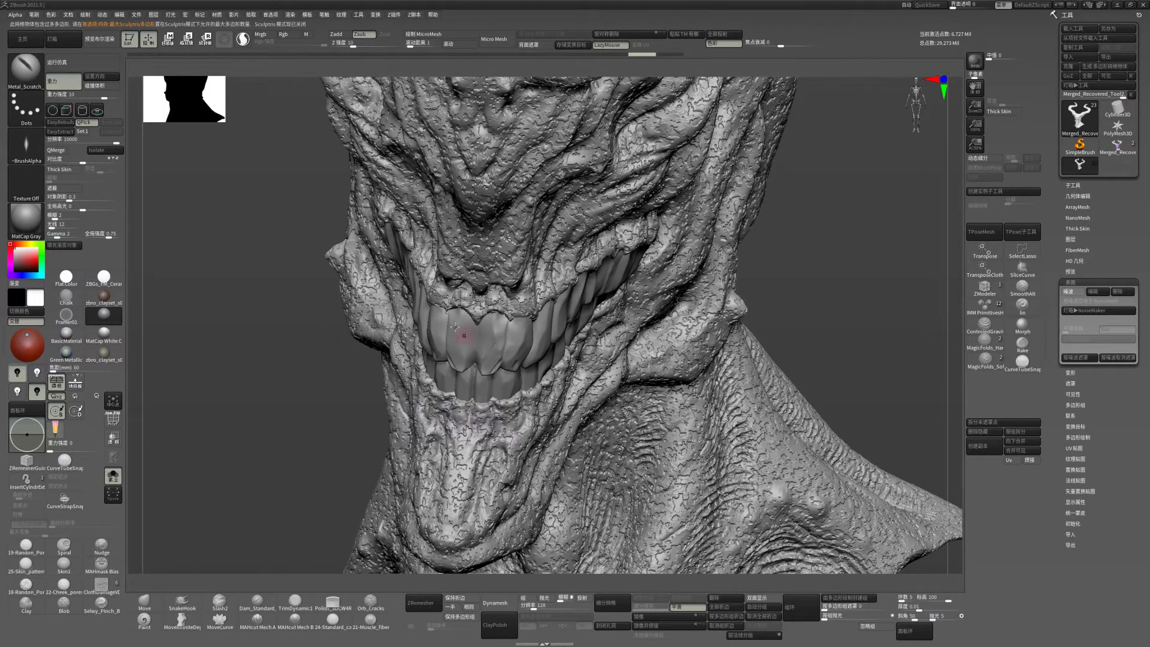
- Smooth and re-scratch the front teeth, undoing and redoing strokes as needed
right_drag(475, 358, 435, 336)
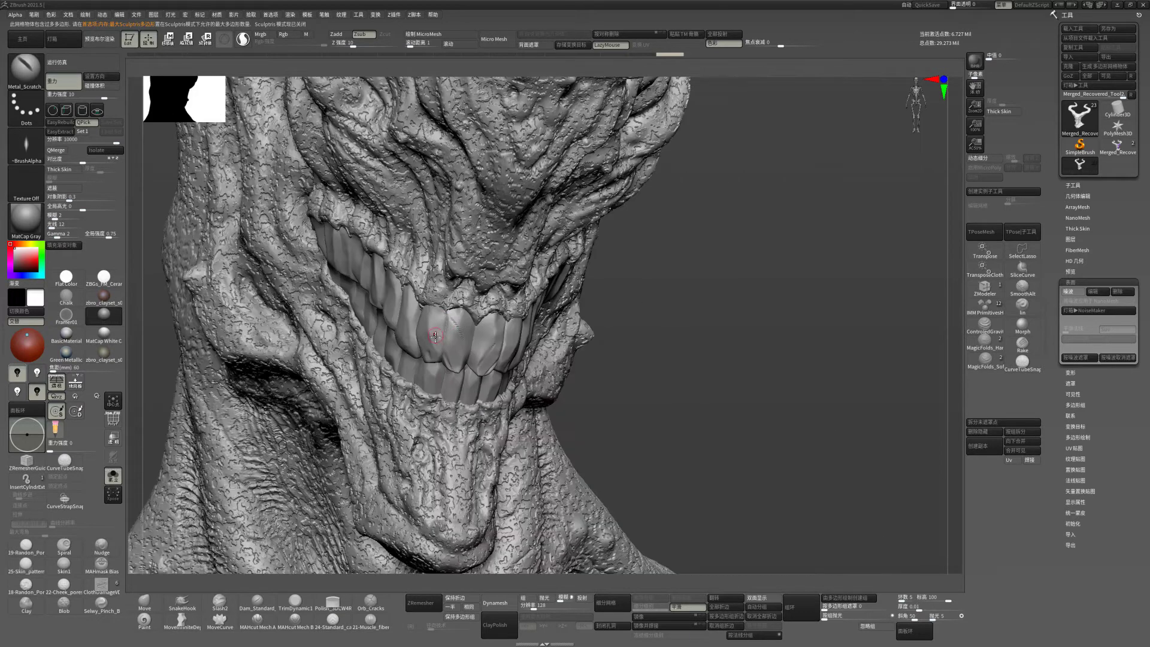
key(shift)
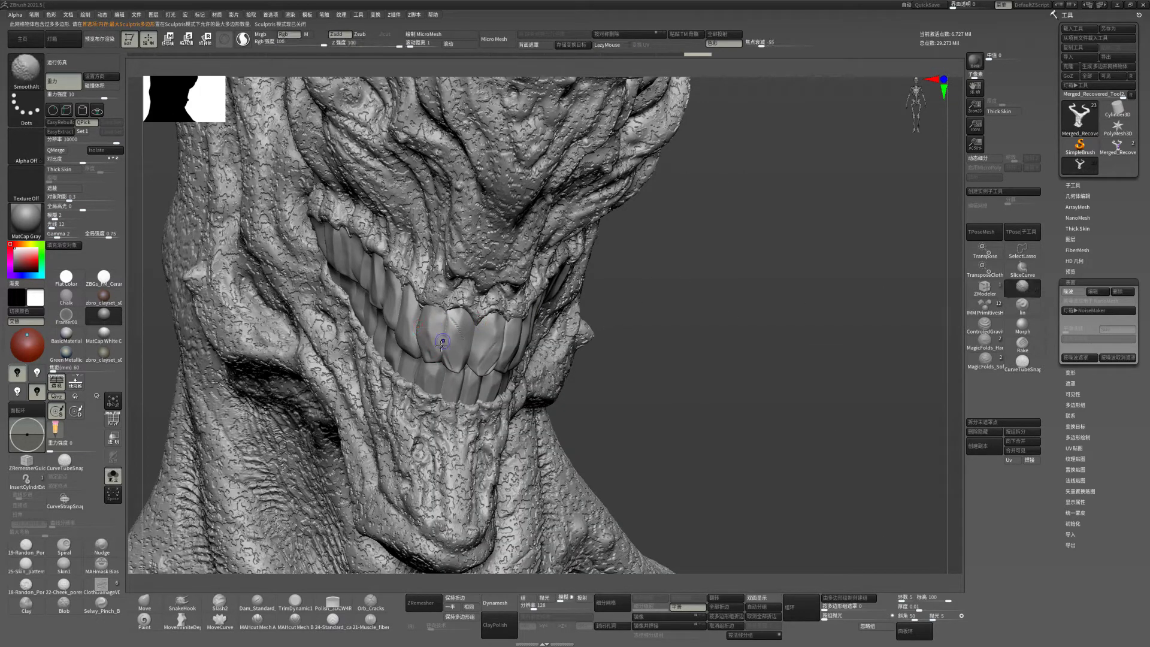
key(shift)
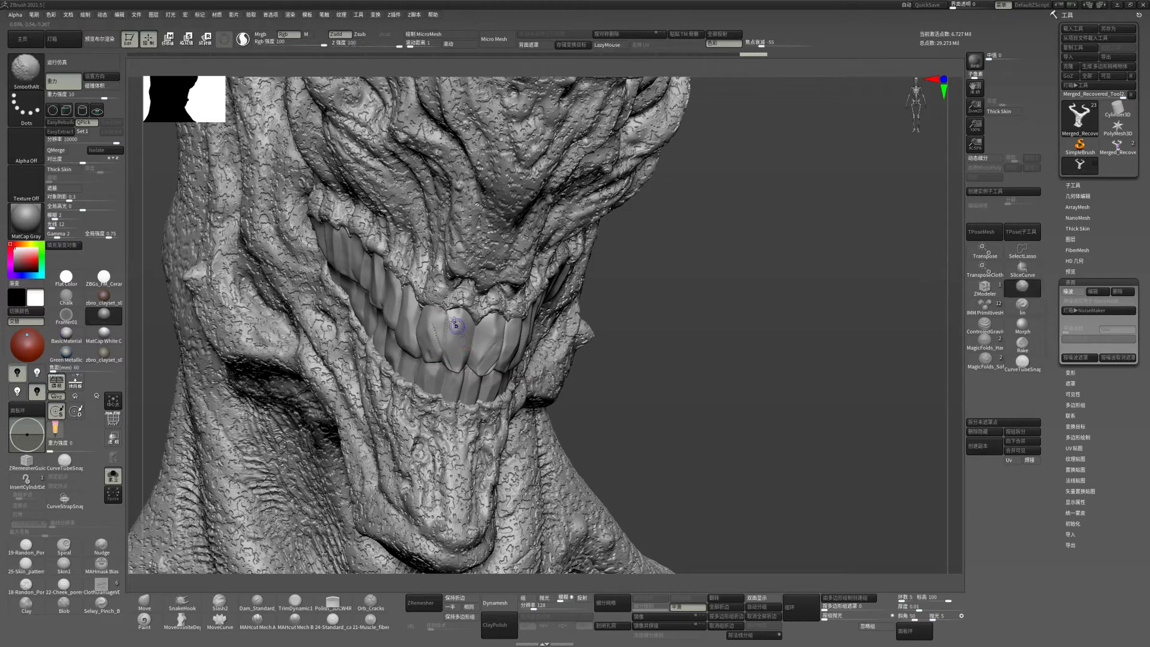
key(shift)
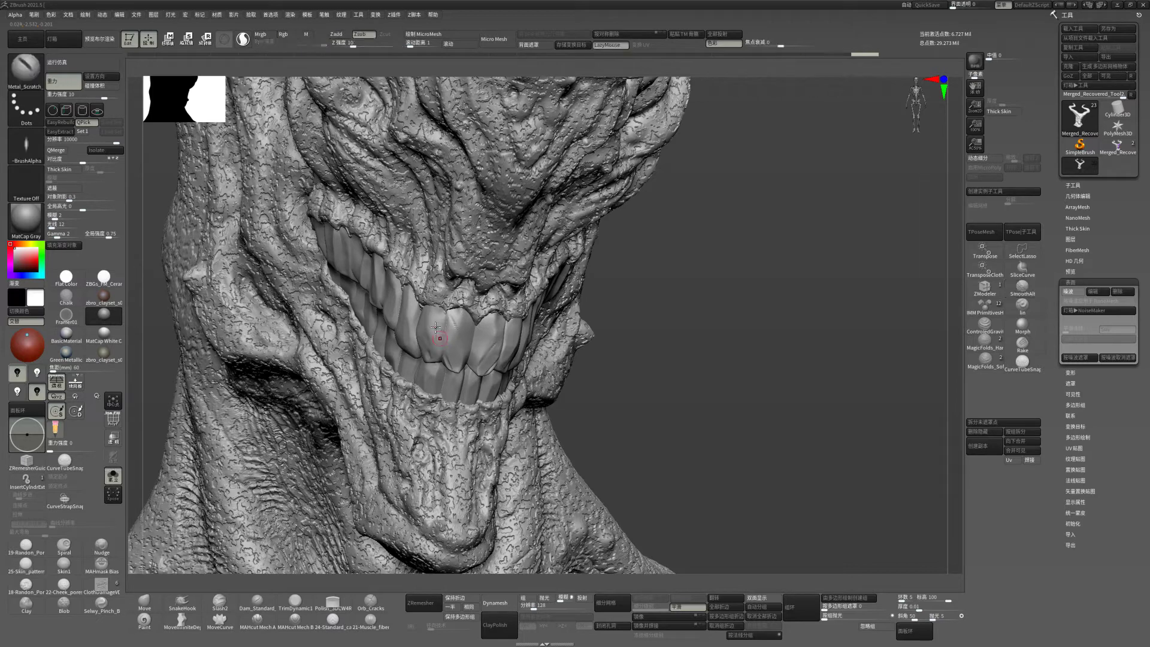
drag(441, 362, 446, 340)
key(ctrl+z)
key(shift)
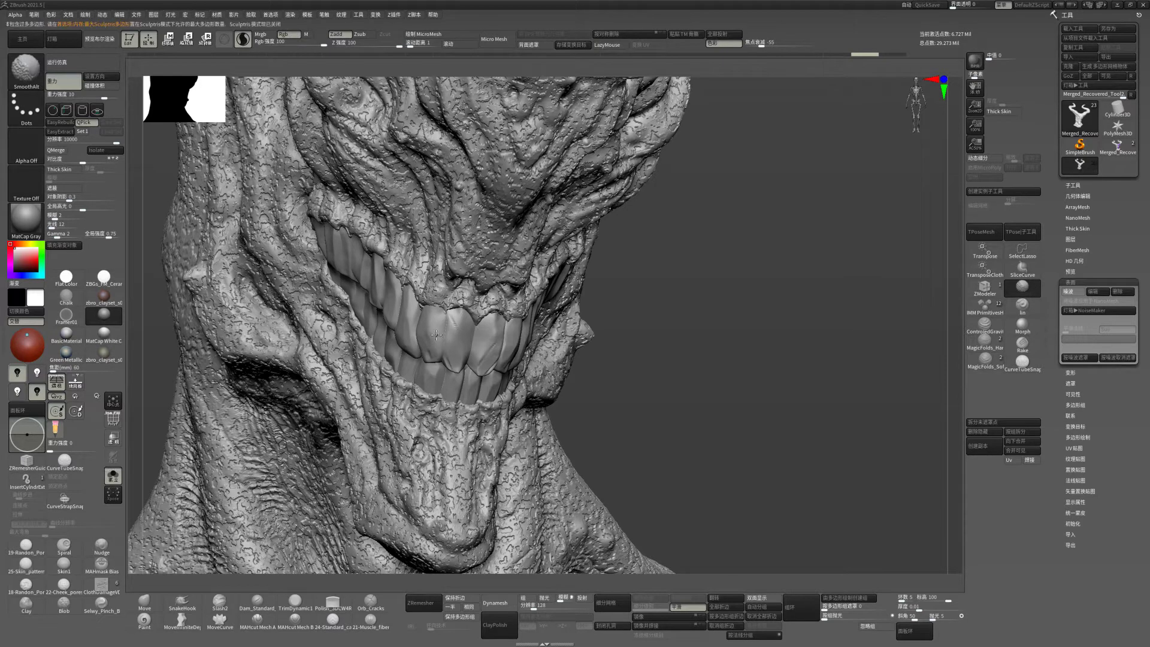
mouse_move(446, 334)
mouse_down()
mouse_move(435, 329)
mouse_move(438, 340)
mouse_up()
key(shift)
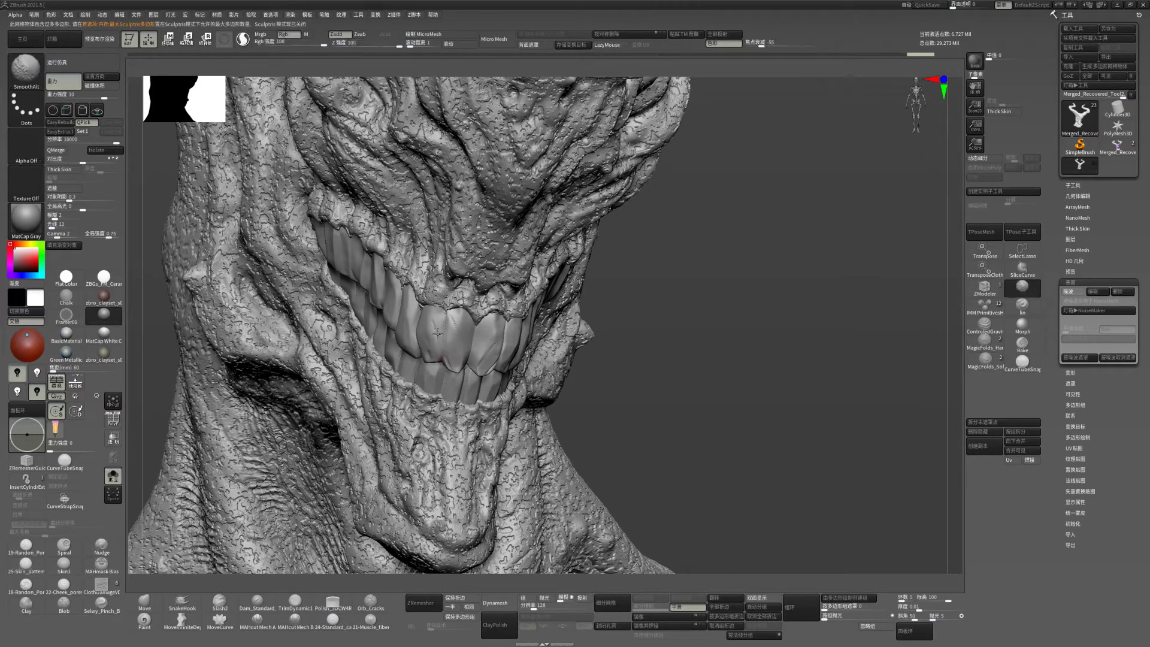
key(ctrl+z)
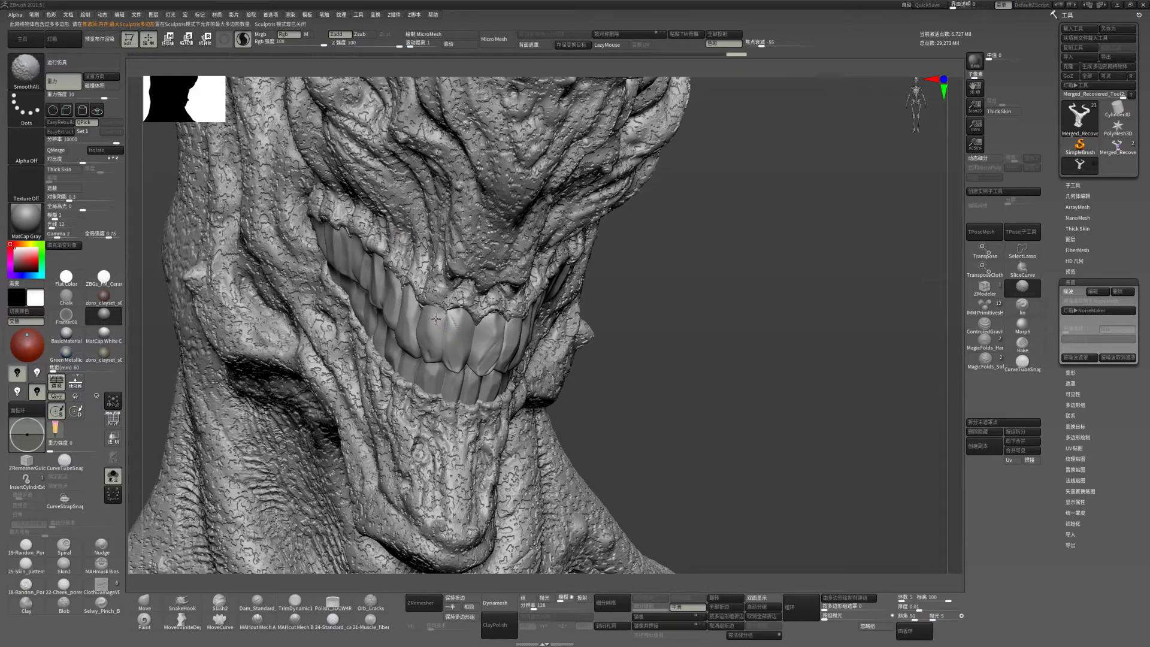
key(ctrl+shift+z)
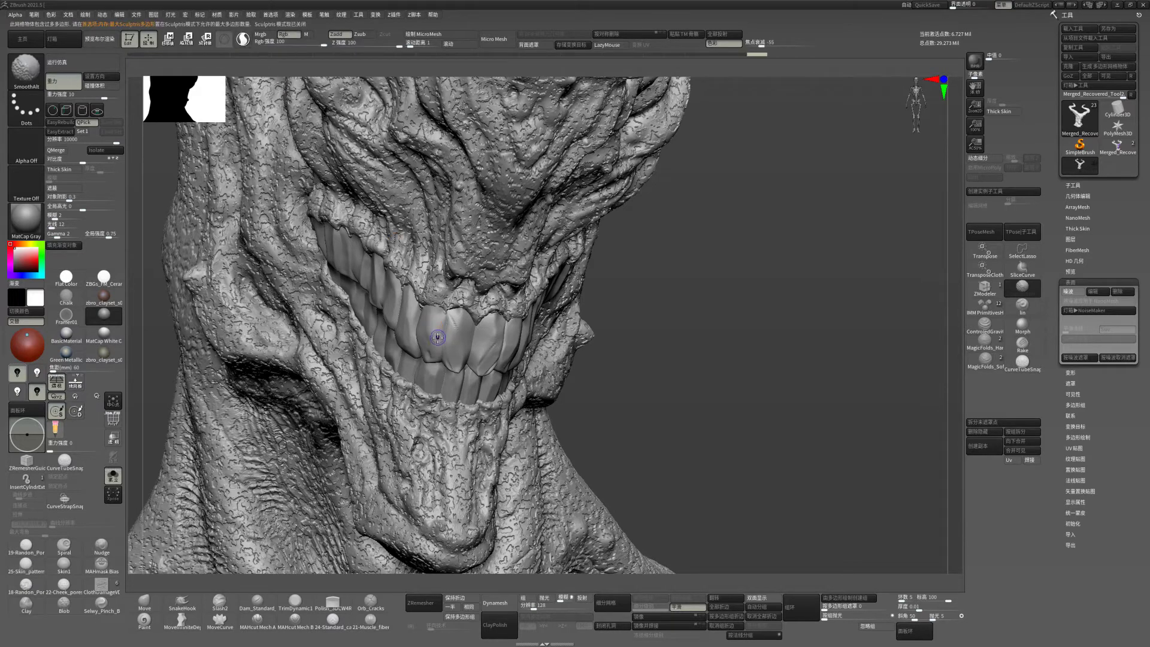
- Switch to the Smooth brush and smooth the rough texture on the teeth
click(1022, 286)
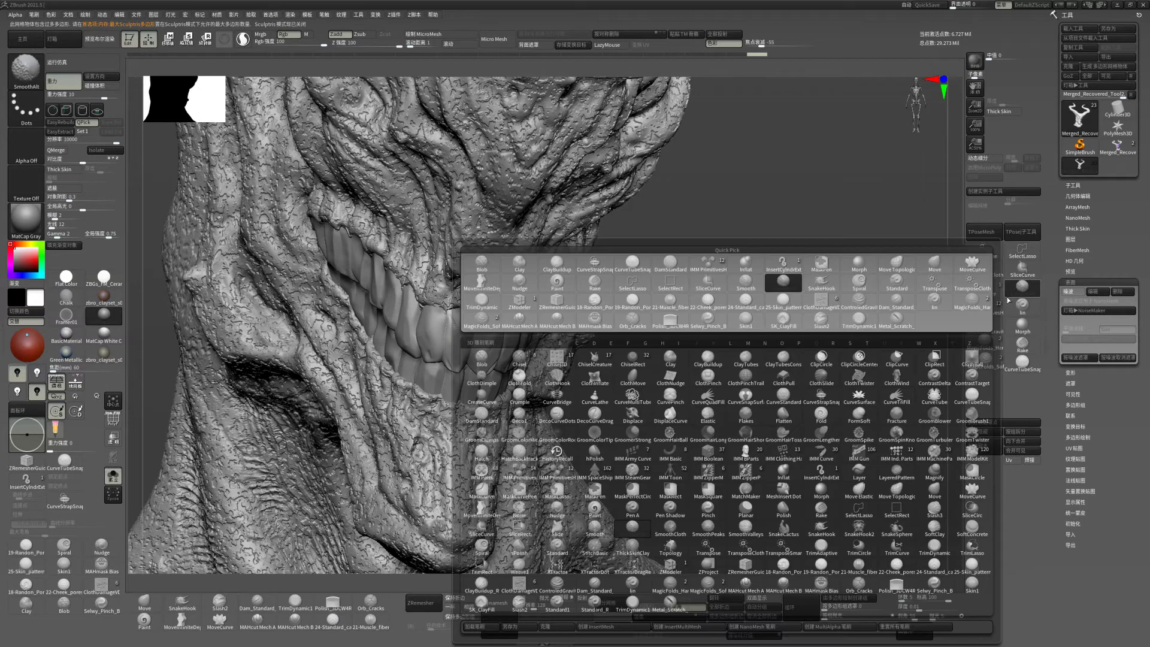
click(746, 280)
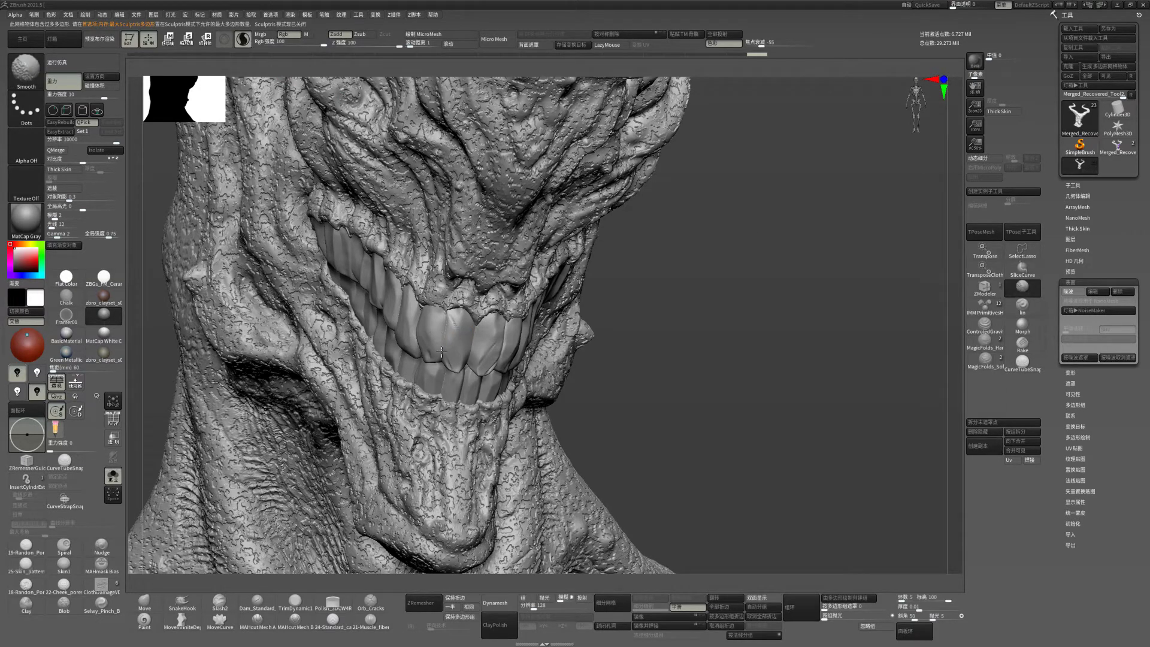
drag(486, 312, 469, 330)
shift+drag(462, 342, 461, 342)
right_drag(504, 360, 566, 344)
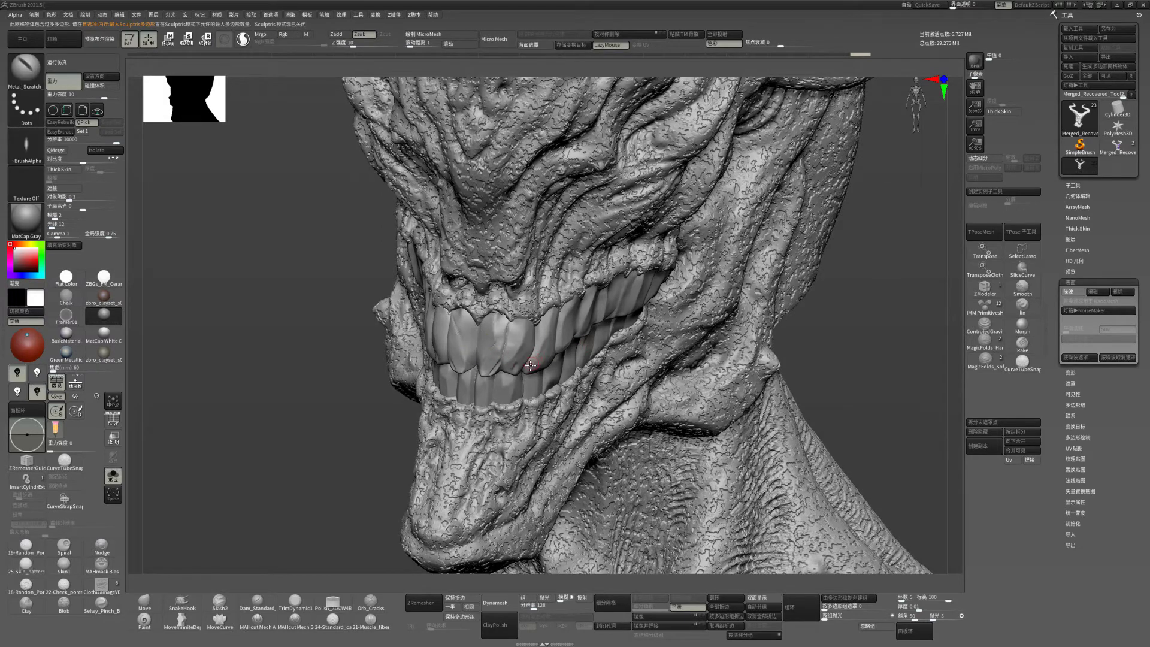
ctrl+right_drag(809, 341, 587, 342)
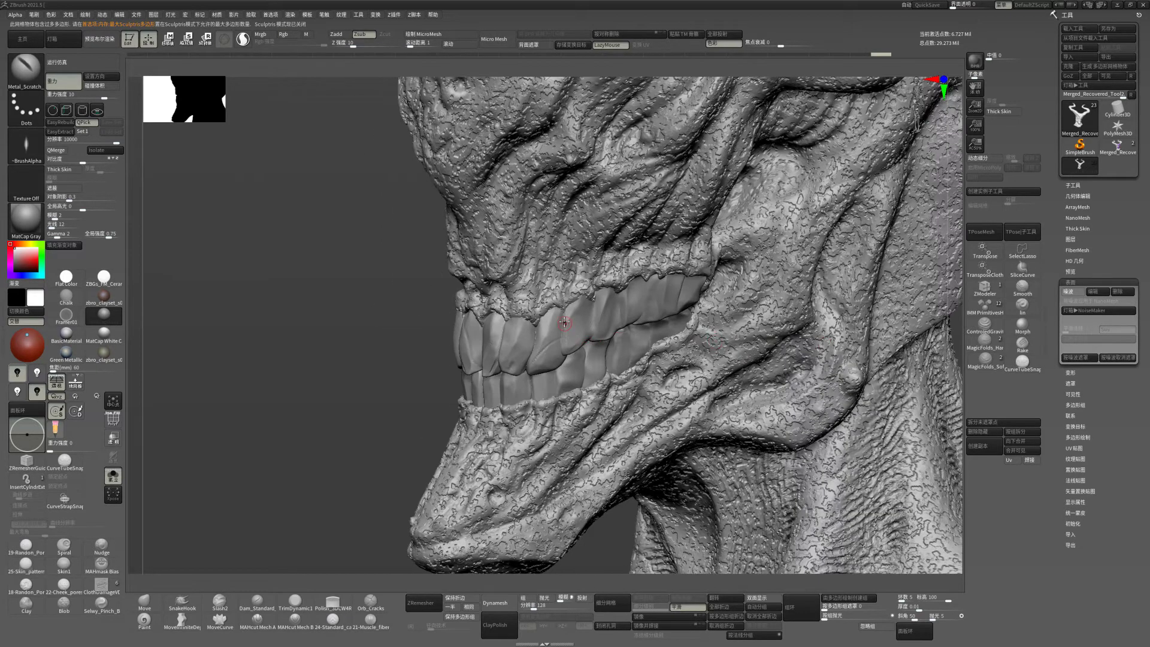
drag(565, 323, 596, 362)
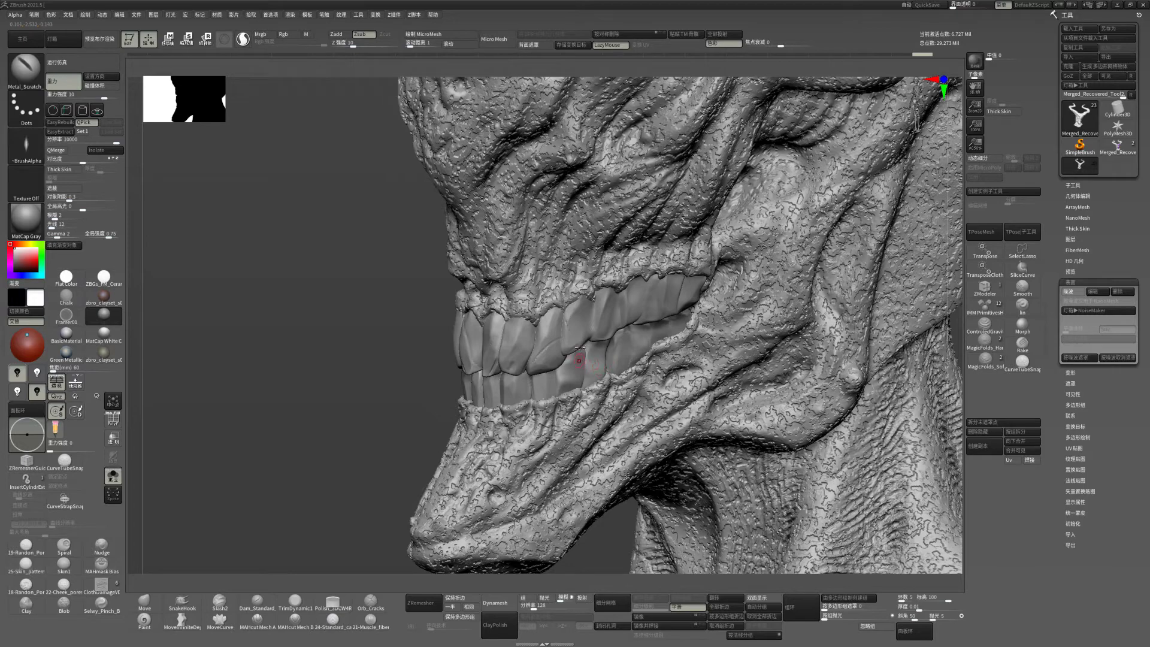
key(ctrl+z)
- Step back and forth through the teeth smoothing strokes with undo and redo
mouse_move(375, 390)
mouse_down()
mouse_move(495, 366)
mouse_move(619, 366)
mouse_up()
key(ctrl+shift+z)
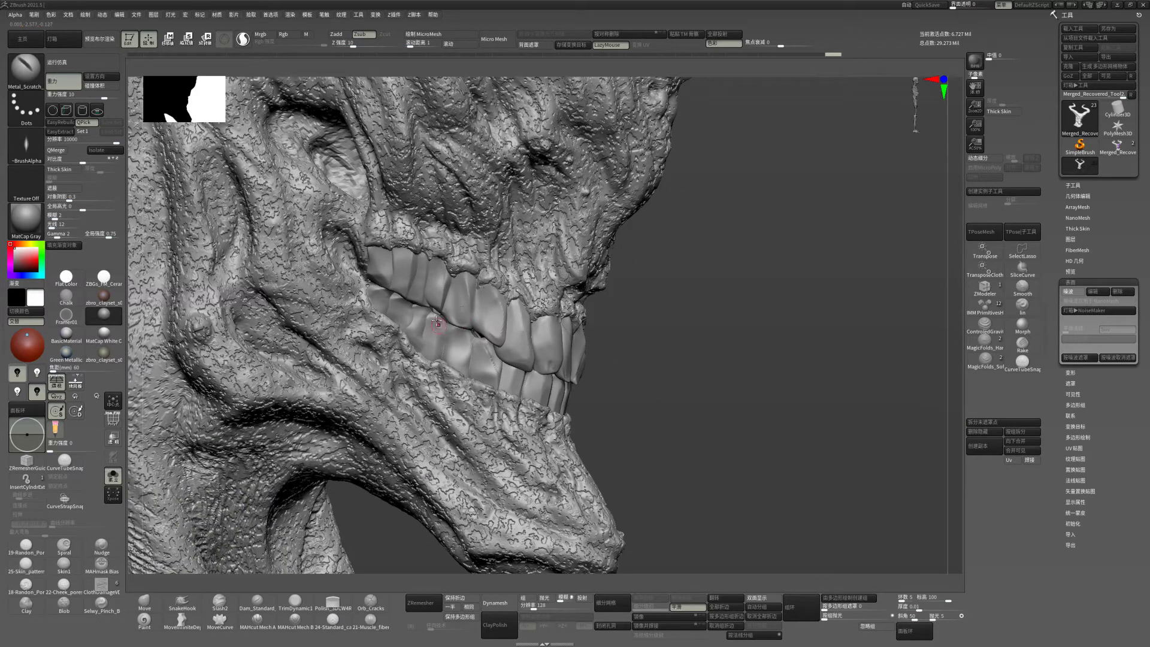
key(ctrl+shift+z)
key(ctrl+shift+z)
key(ctrl+z)
key(ctrl+z)
key(ctrl+z)
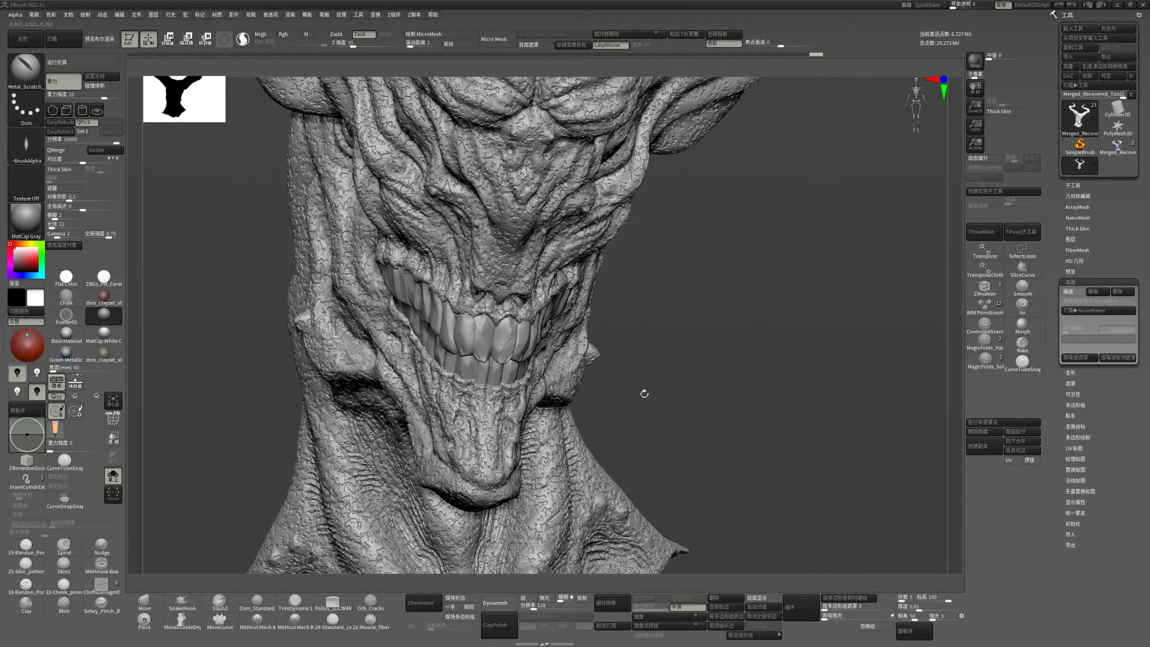
drag(644, 393, 460, 344)
key(ctrl+shift+z)
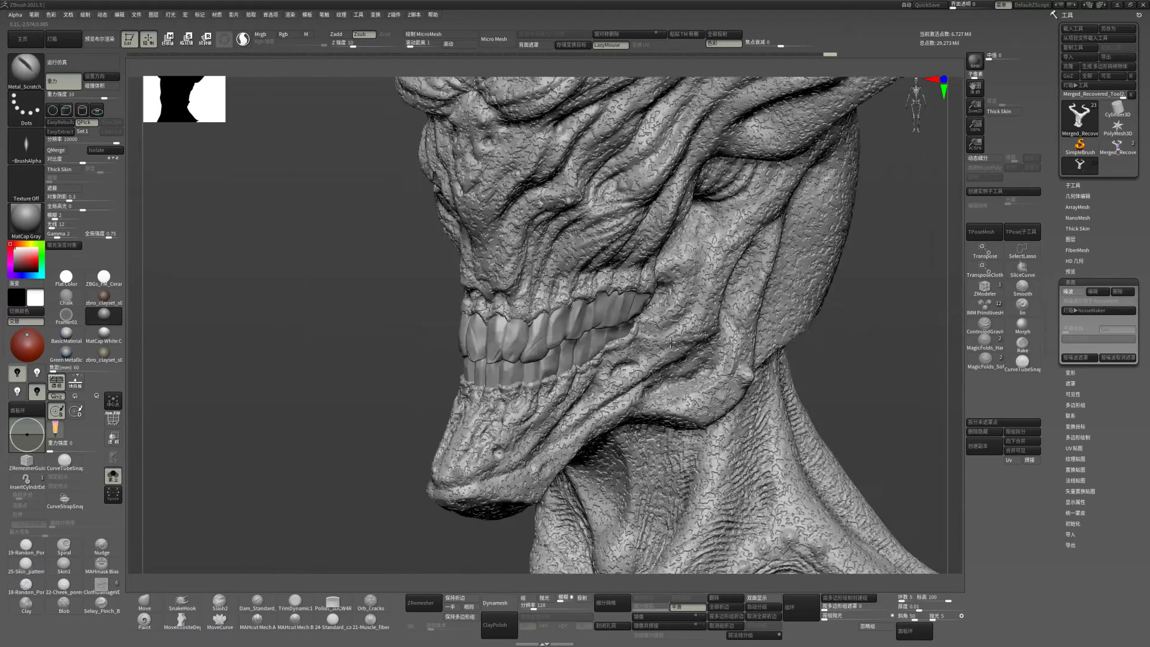
key(ctrl+shift+z)
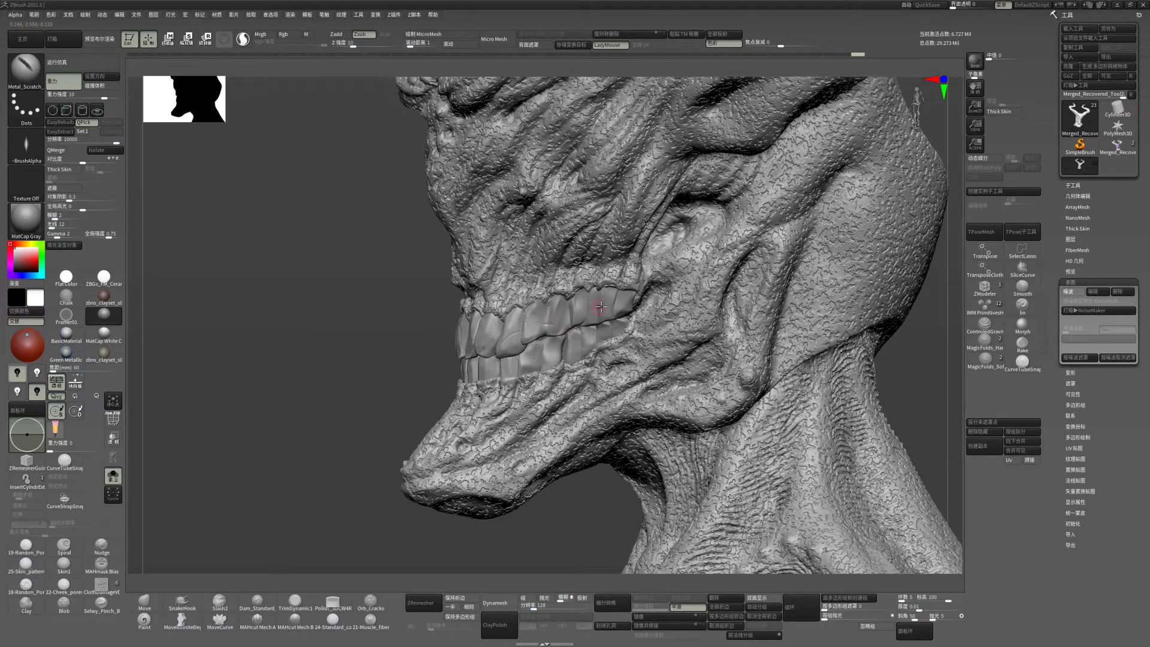
shift+drag(591, 303, 584, 313)
key(ctrl+z)
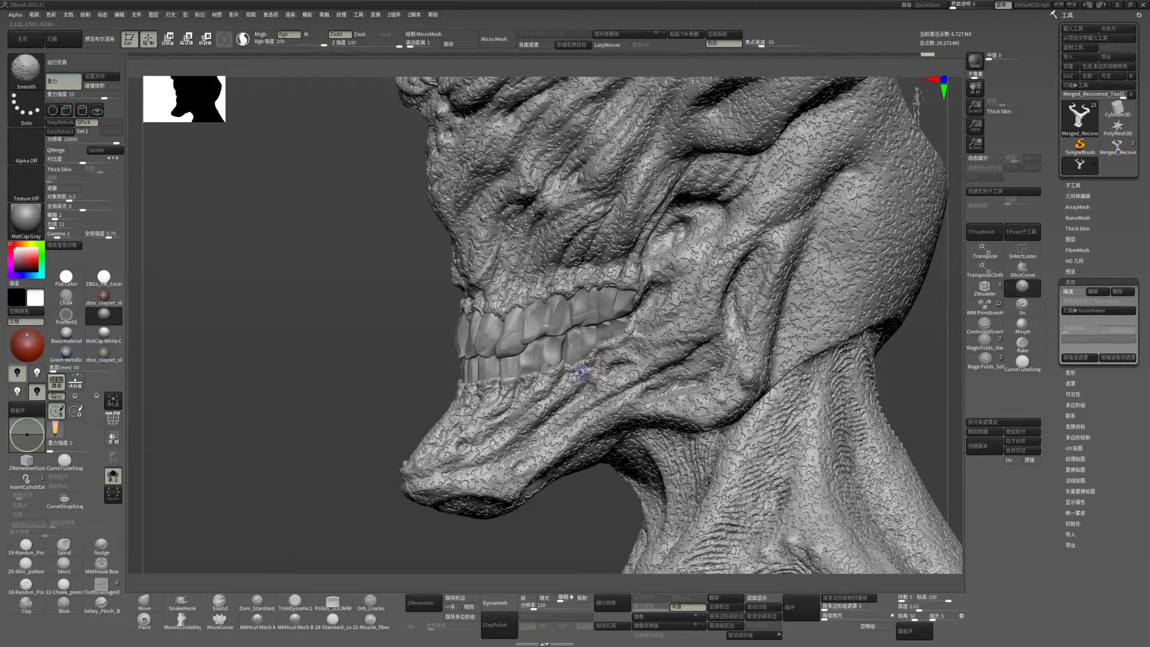
key(ctrl+z)
key(ctrl+shift+z)
- Redo the last undone step, then zoom and rotate in on the horned head's brow
key(ctrl+shift+z)
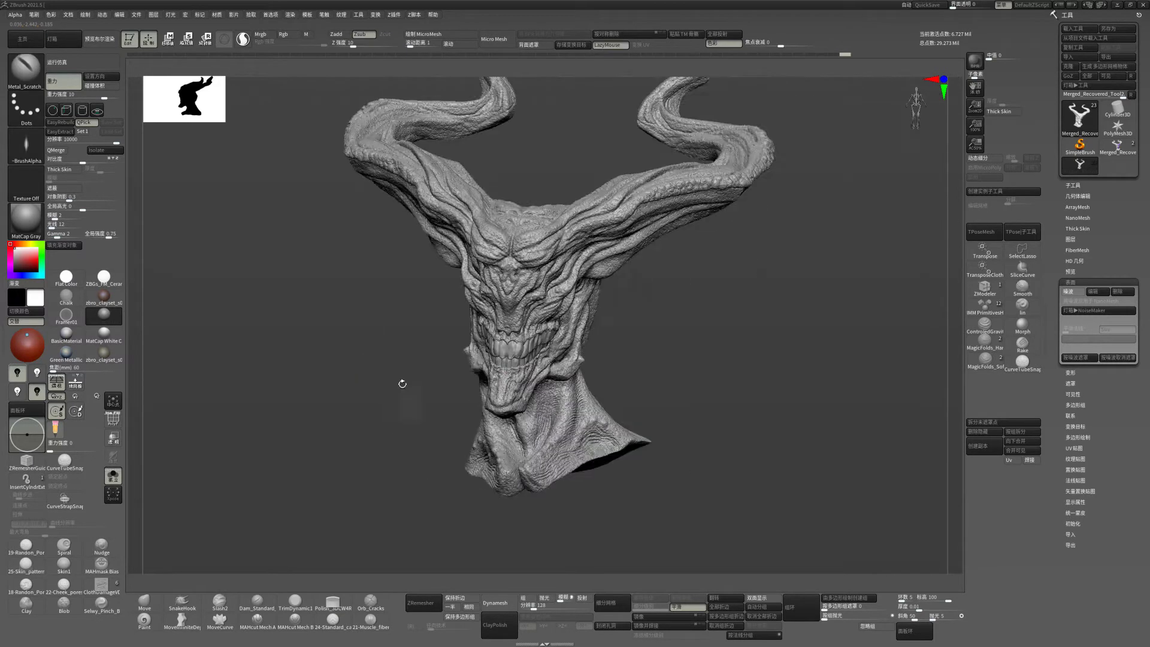
key(ctrl+shift+z)
key(ctrl+shift+z)
scroll(755, 386, up, 2)
scroll(770, 383, up, 2)
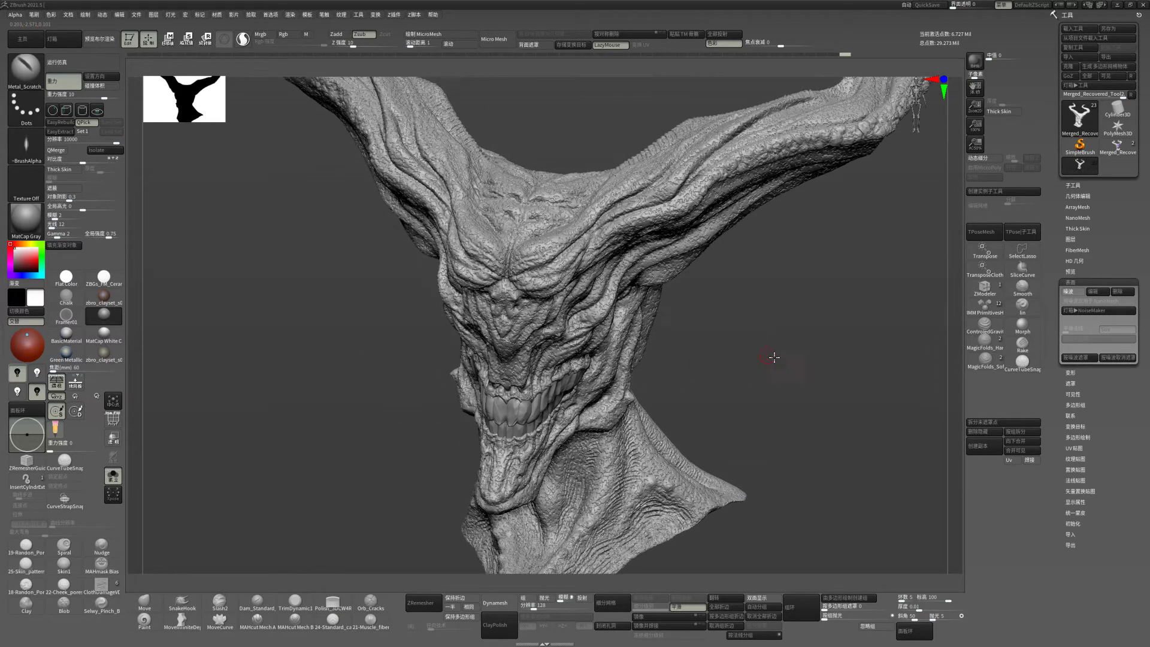
scroll(770, 355, up, 2)
right_click(577, 290)
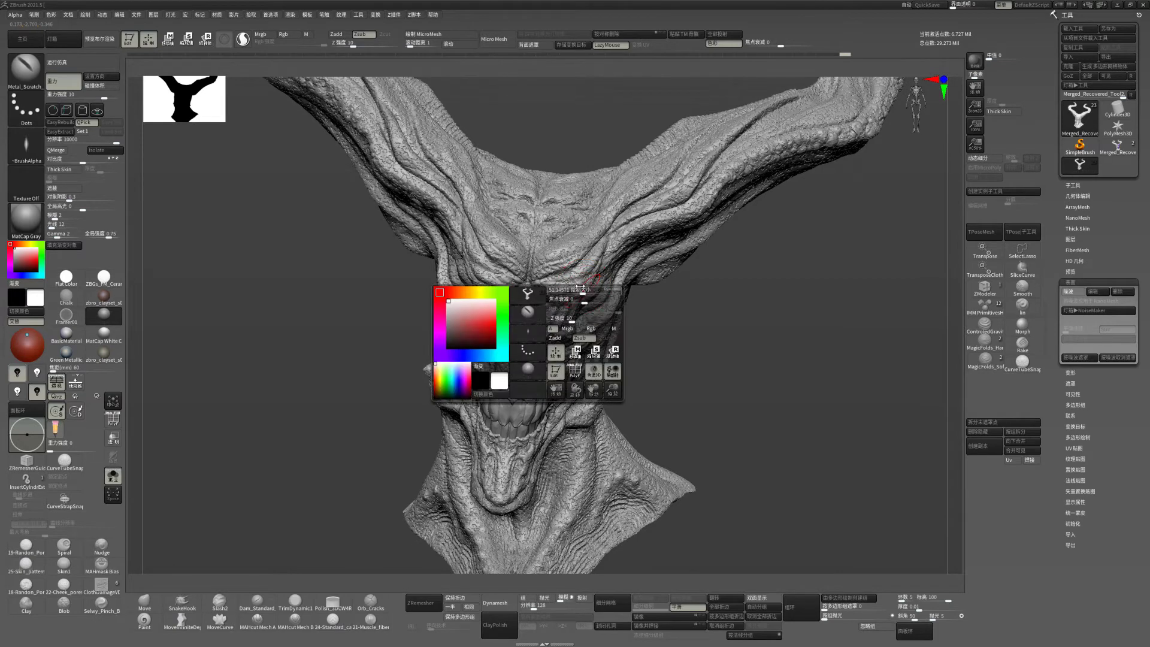
right_drag(577, 290, 584, 290)
right_click(527, 292)
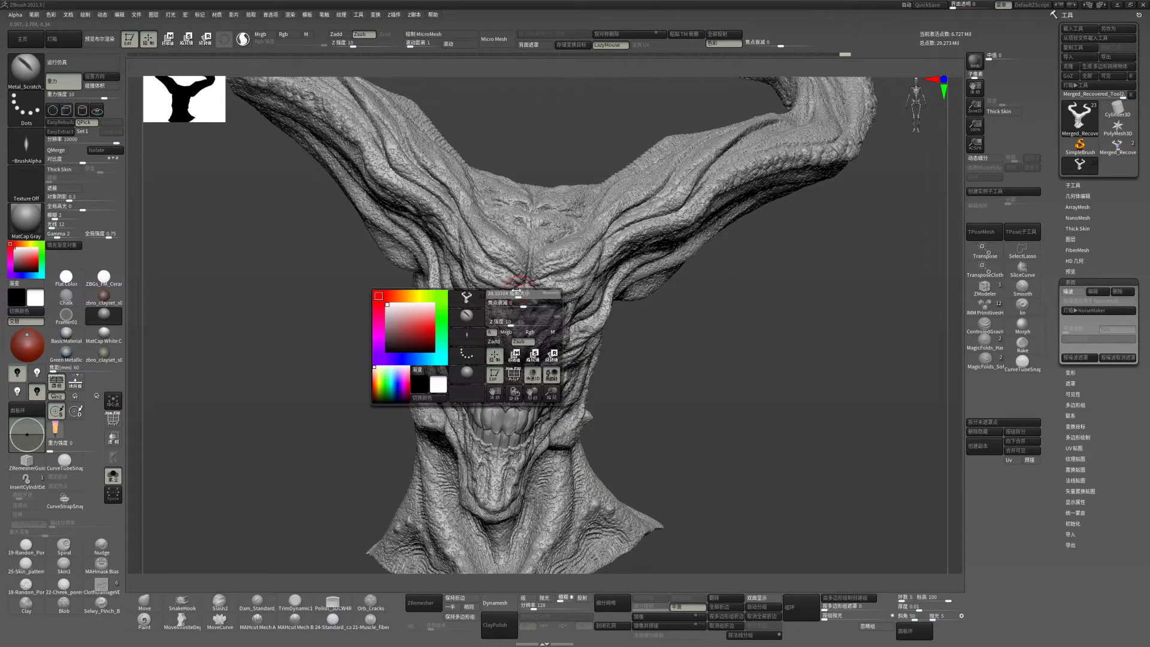
- Shift-smooth the rough patch on the forehead between the brows
key(shift)
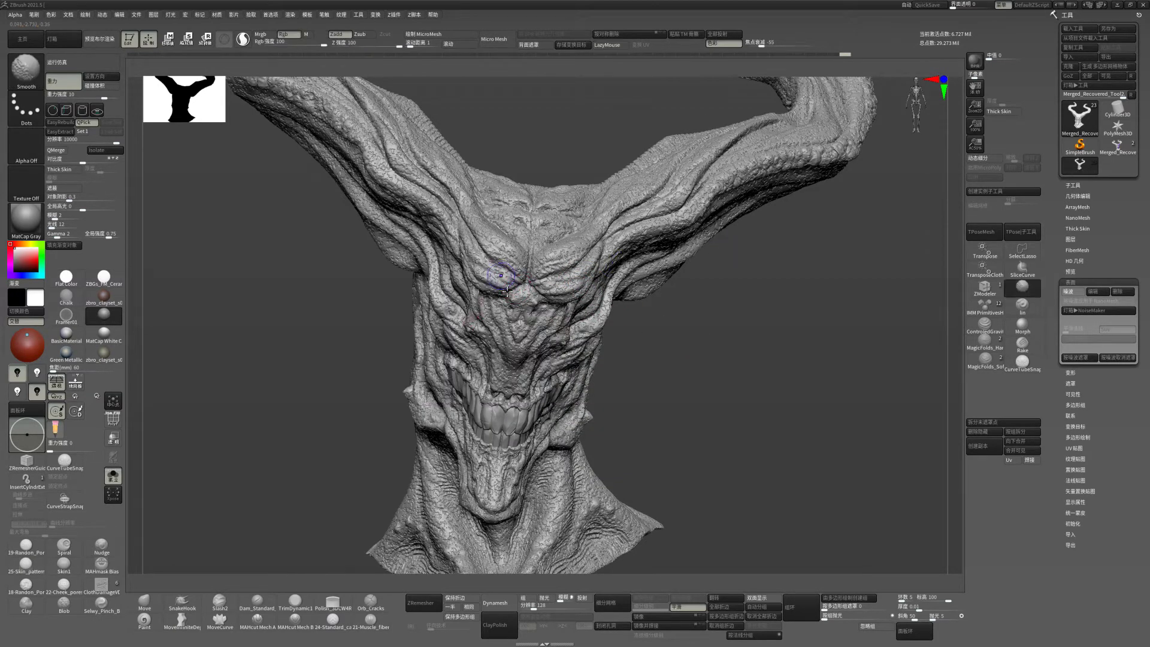
right_click(506, 282)
key(ctrl)
alt+right_drag(532, 299, 493, 278)
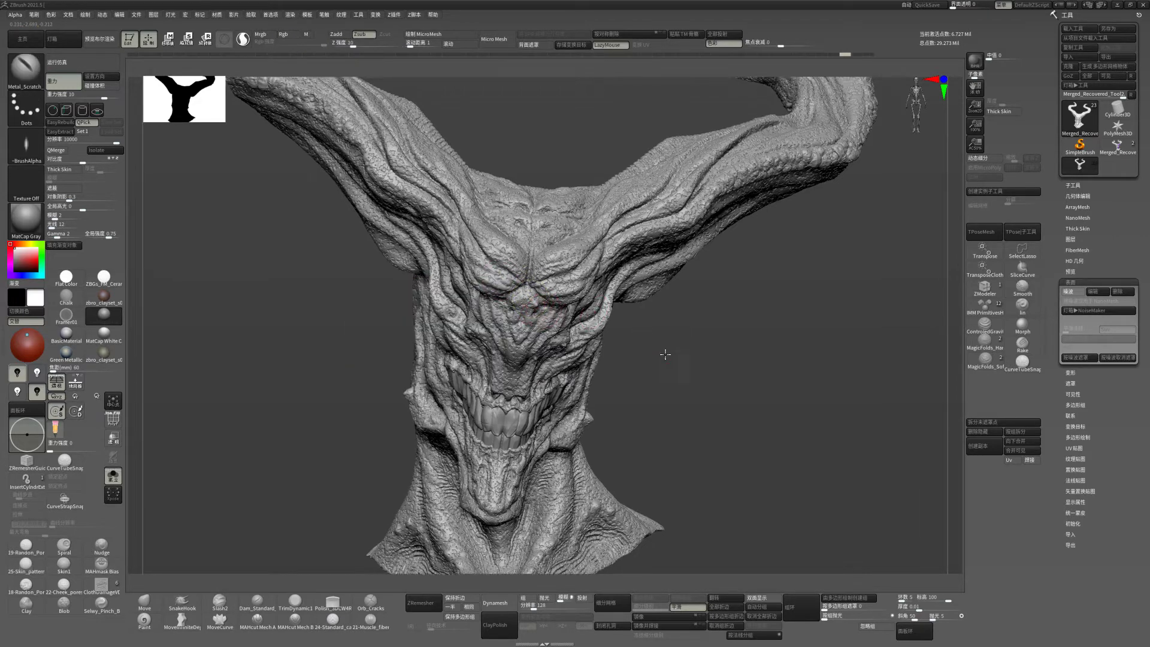
key(shift)
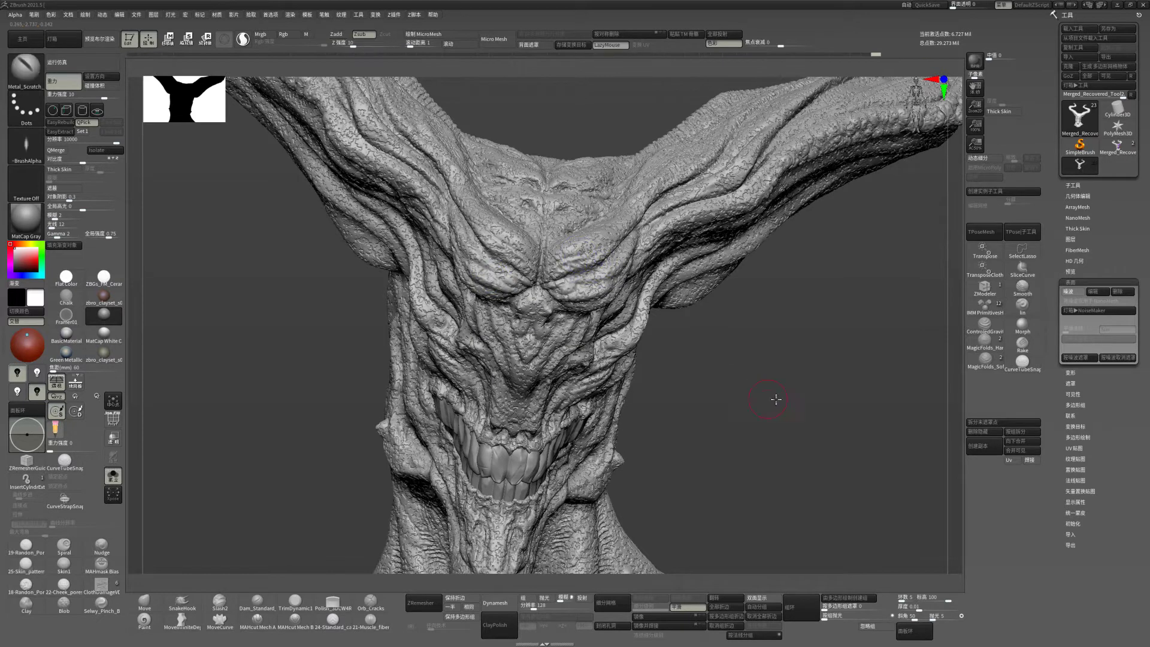
- Turn the head to a front view and smooth the chin surface
mouse_move(776, 399)
alt+mouse_down()
mouse_move(766, 336)
mouse_move(790, 324)
mouse_move(534, 359)
mouse_move(510, 244)
alt+mouse_up()
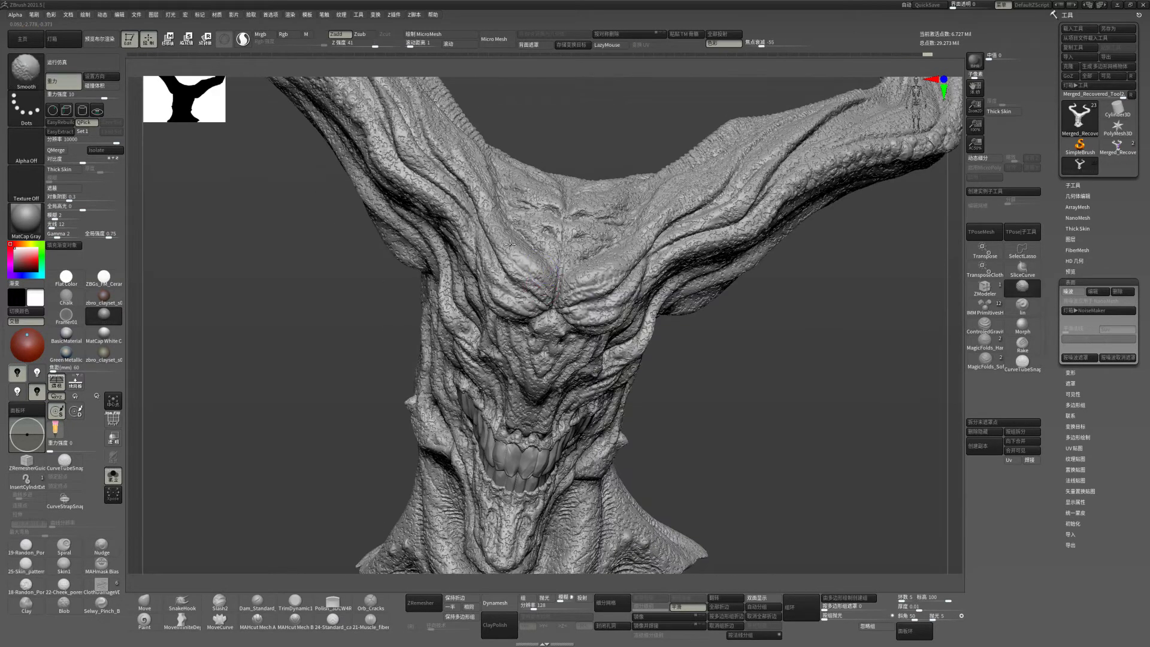
mouse_move(770, 360)
alt+mouse_down()
mouse_move(750, 352)
mouse_move(789, 380)
mouse_move(857, 388)
alt+mouse_up()
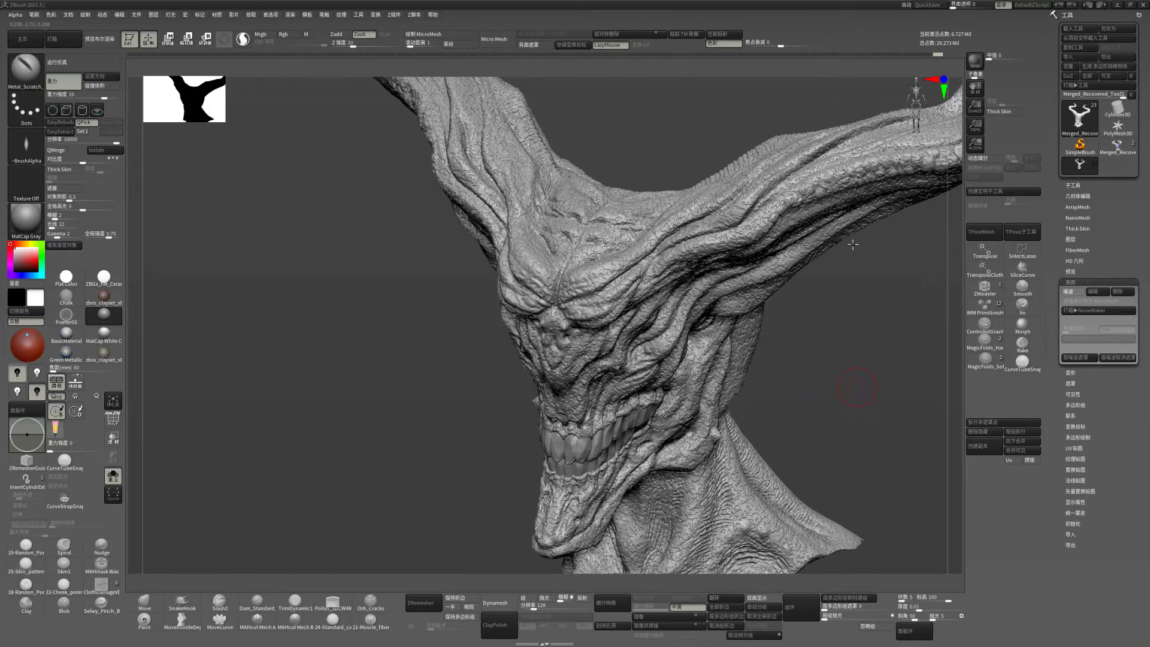
shift+drag(853, 244, 690, 388)
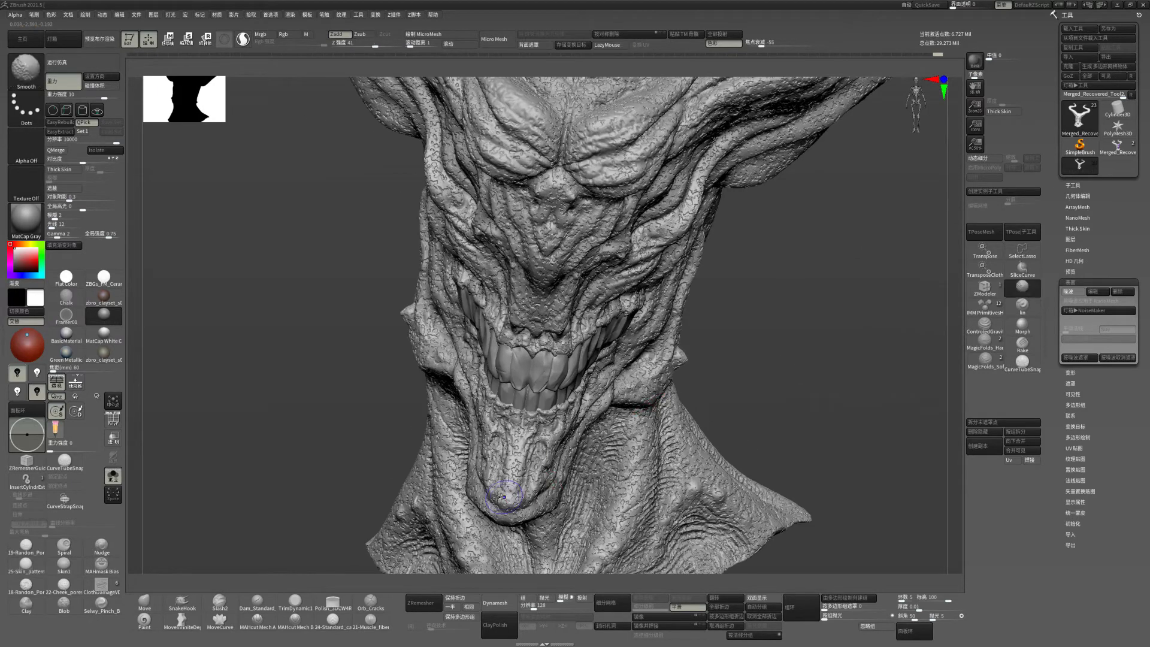
shift+drag(498, 496, 505, 490)
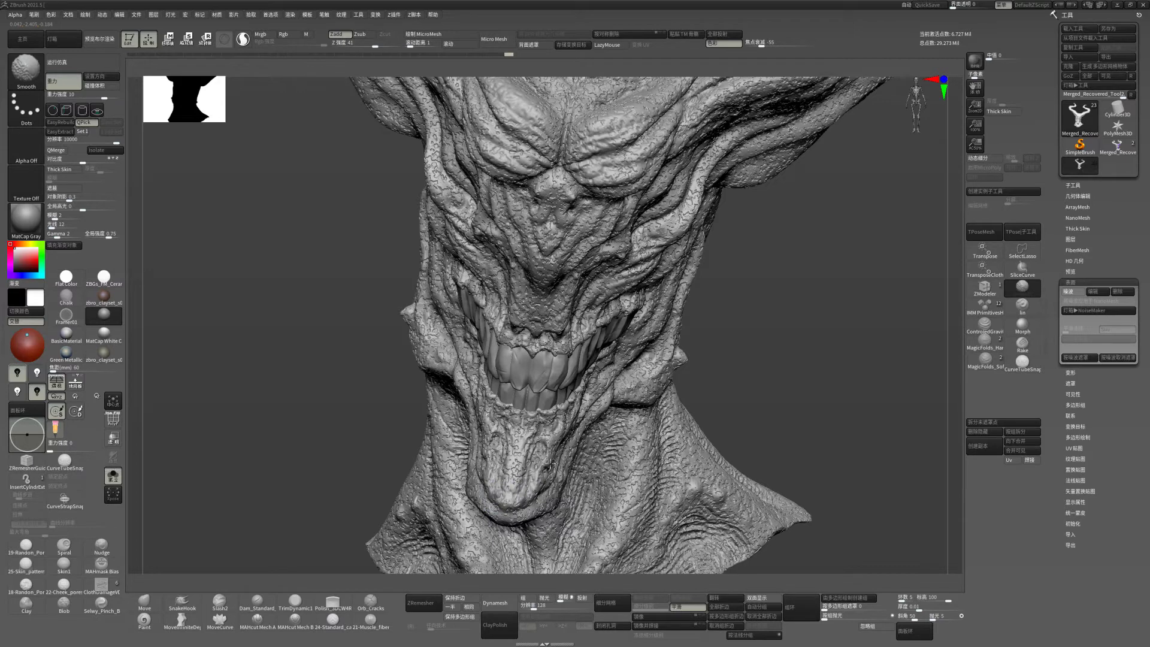
- Smooth the neck from a side angle, then return to a front view
mouse_move(827, 300)
alt+mouse_down()
mouse_move(799, 321)
mouse_move(785, 297)
mouse_move(774, 378)
alt+mouse_up()
right_click(731, 339)
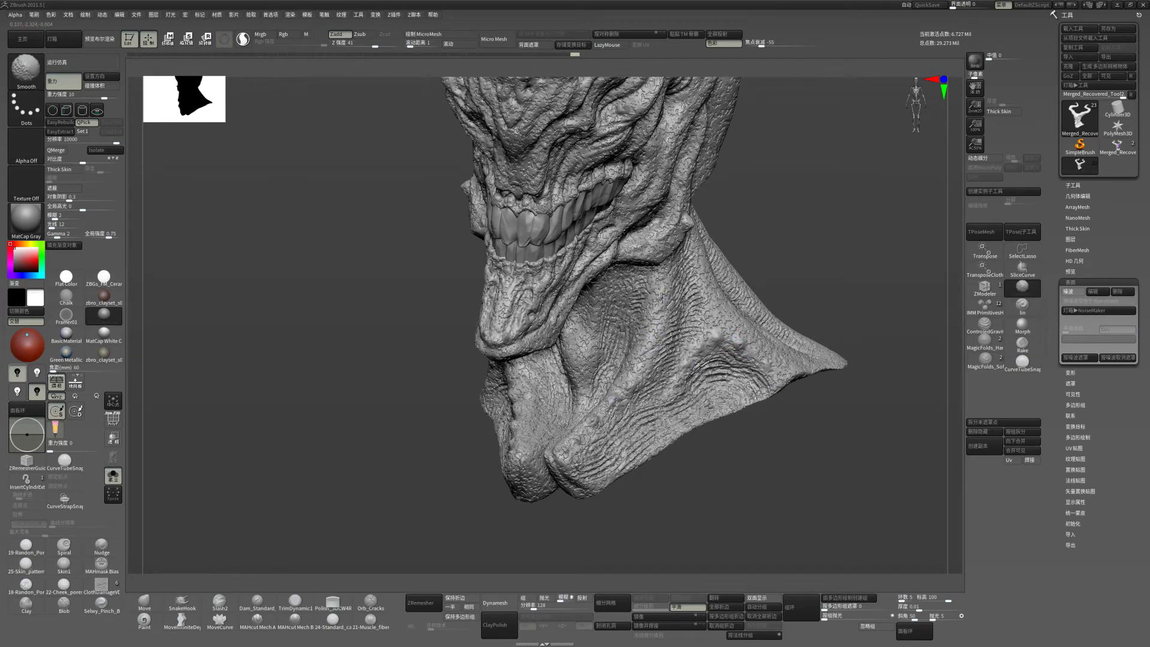
drag(694, 493, 447, 320)
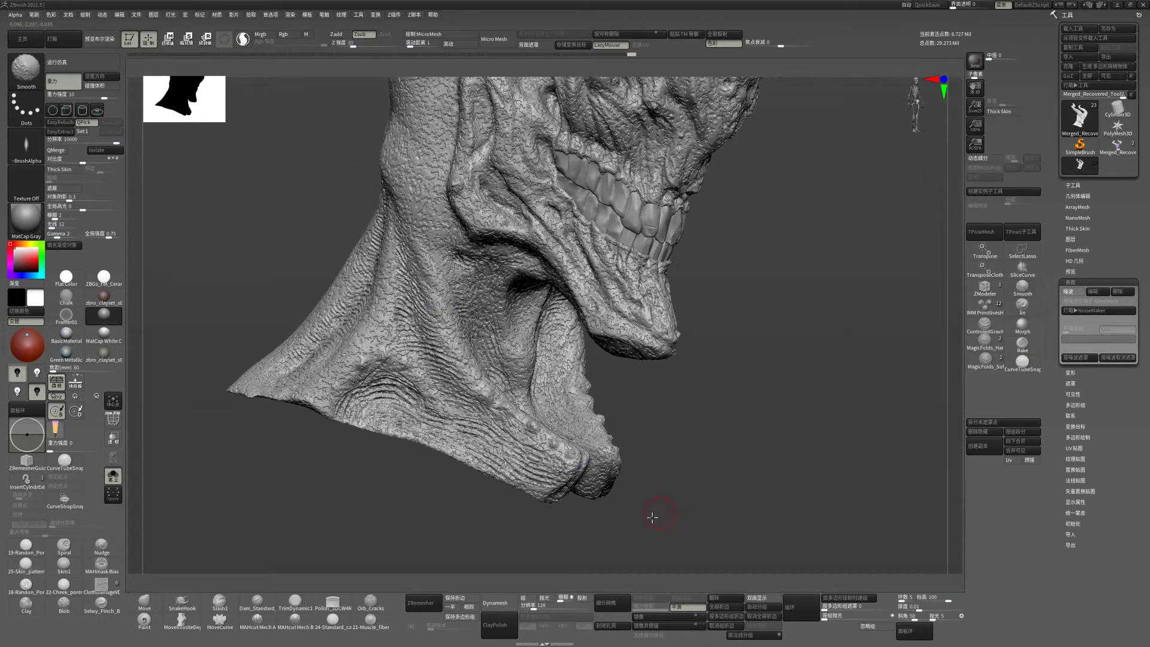
mouse_move(658, 506)
mouse_down()
mouse_move(717, 512)
mouse_move(725, 452)
mouse_move(642, 457)
mouse_move(637, 270)
mouse_move(611, 303)
mouse_move(593, 234)
mouse_move(684, 202)
mouse_up()
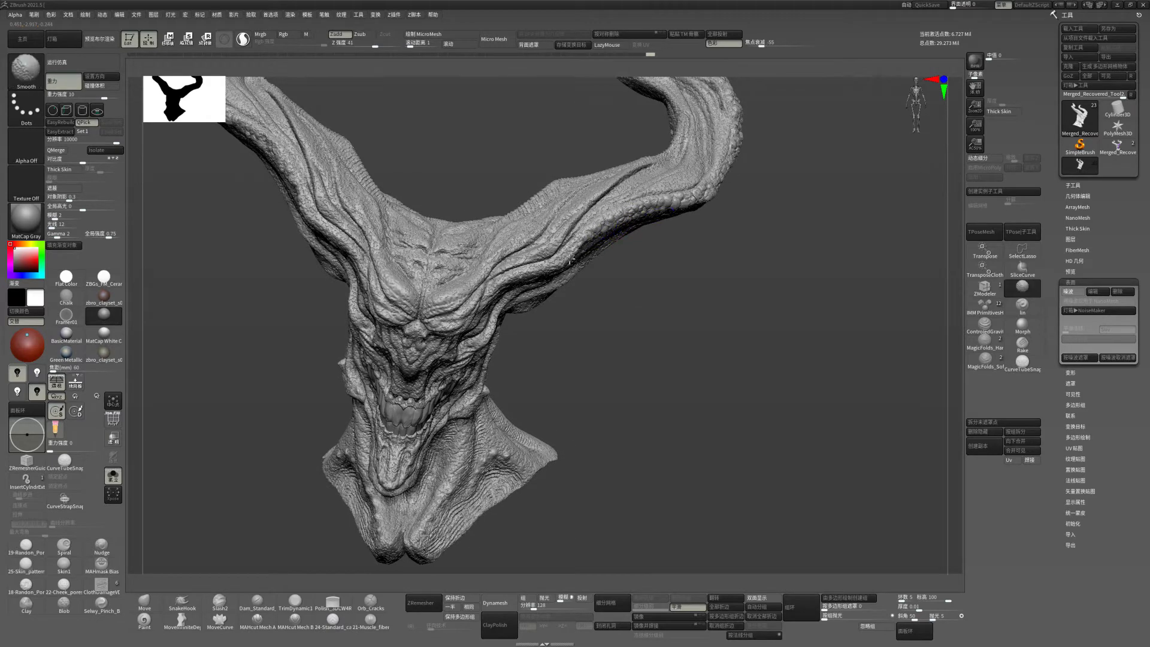
- Smooth a small patch on the left horn, then rotate around to check both horns
mouse_move(550, 296)
alt+mouse_down()
mouse_move(688, 360)
mouse_move(701, 351)
mouse_move(403, 220)
mouse_move(438, 247)
alt+mouse_up()
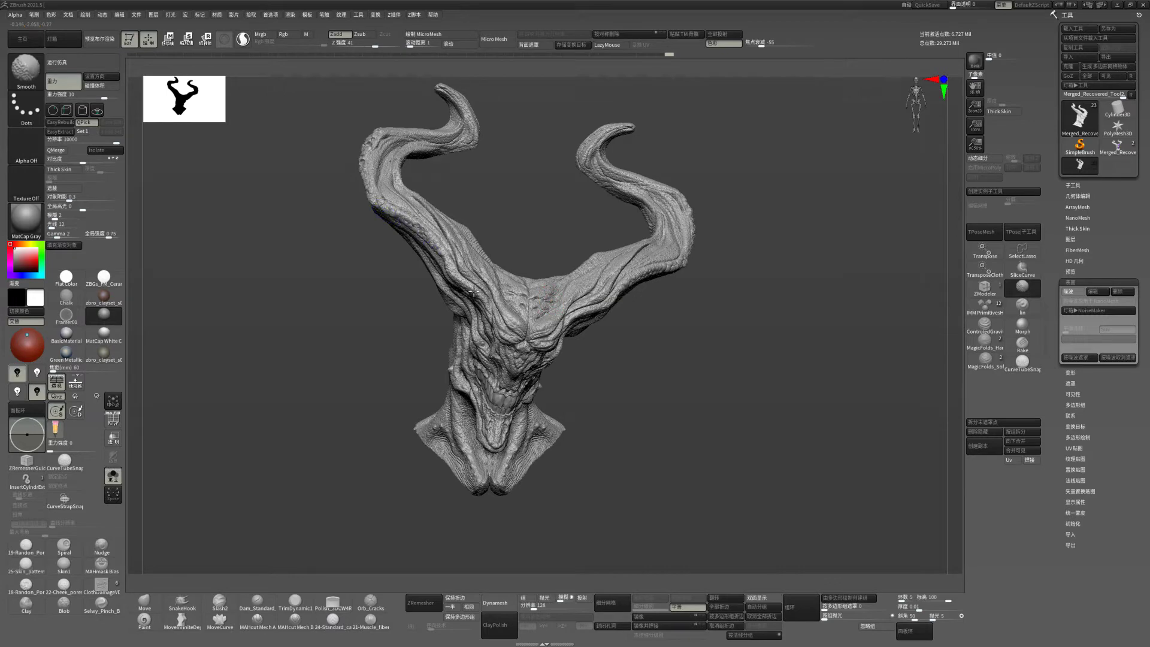
drag(629, 354, 778, 457)
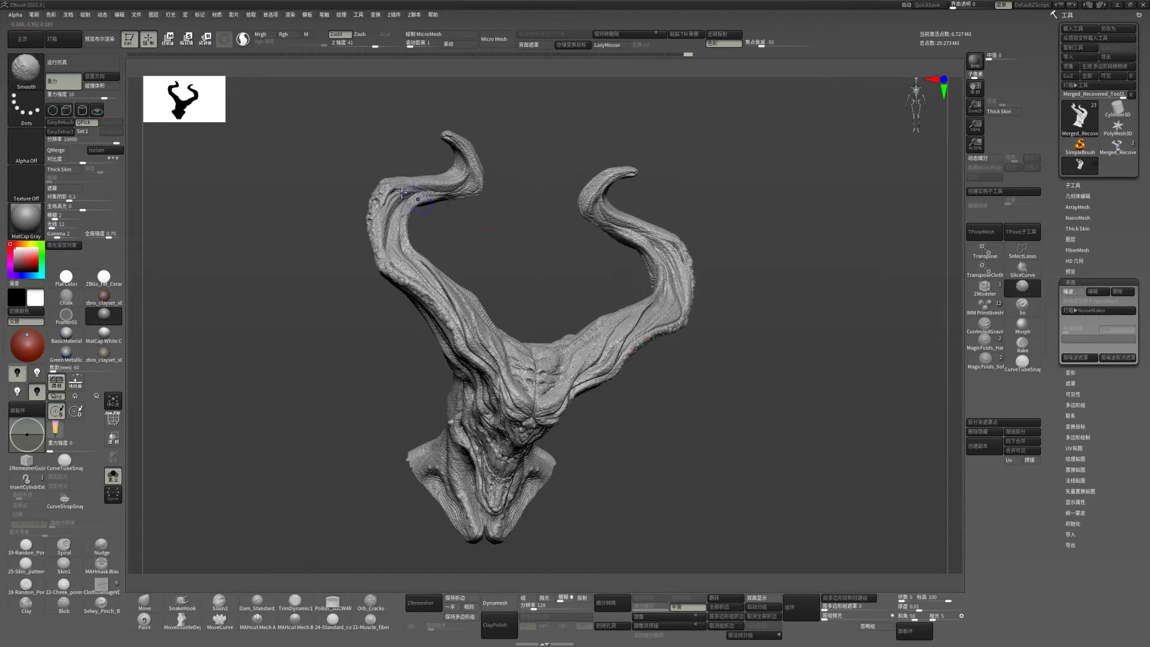
mouse_move(399, 292)
mouse_down()
mouse_move(539, 231)
mouse_move(667, 234)
mouse_up()
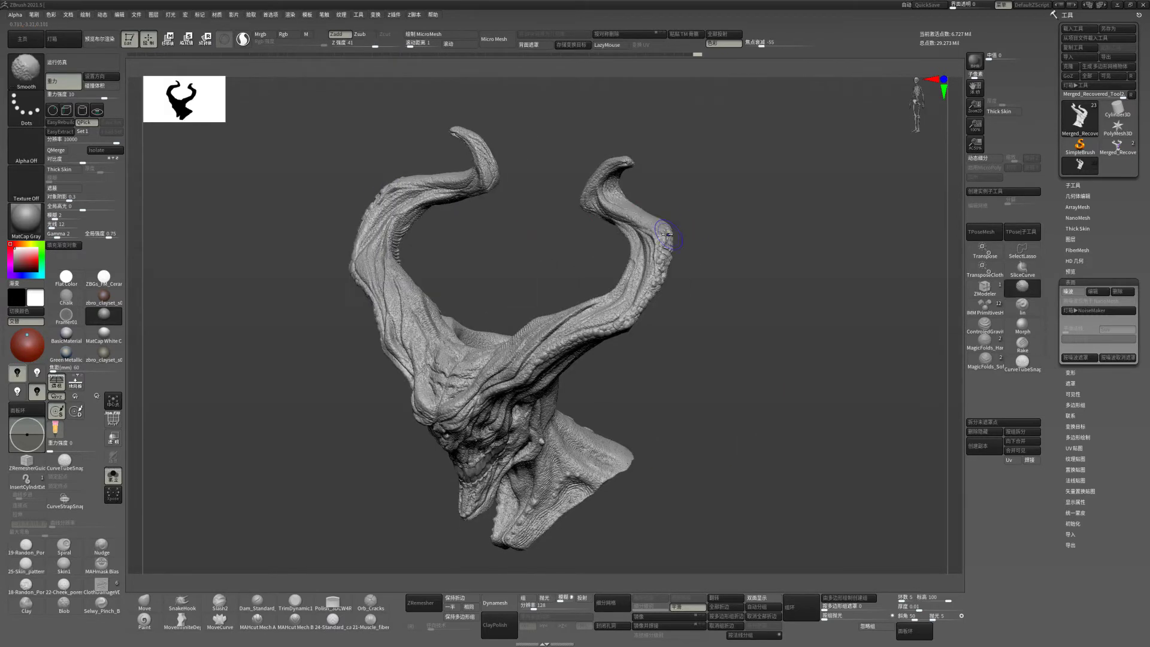
mouse_move(725, 302)
alt+mouse_down()
mouse_move(843, 283)
mouse_move(354, 255)
alt+mouse_up()
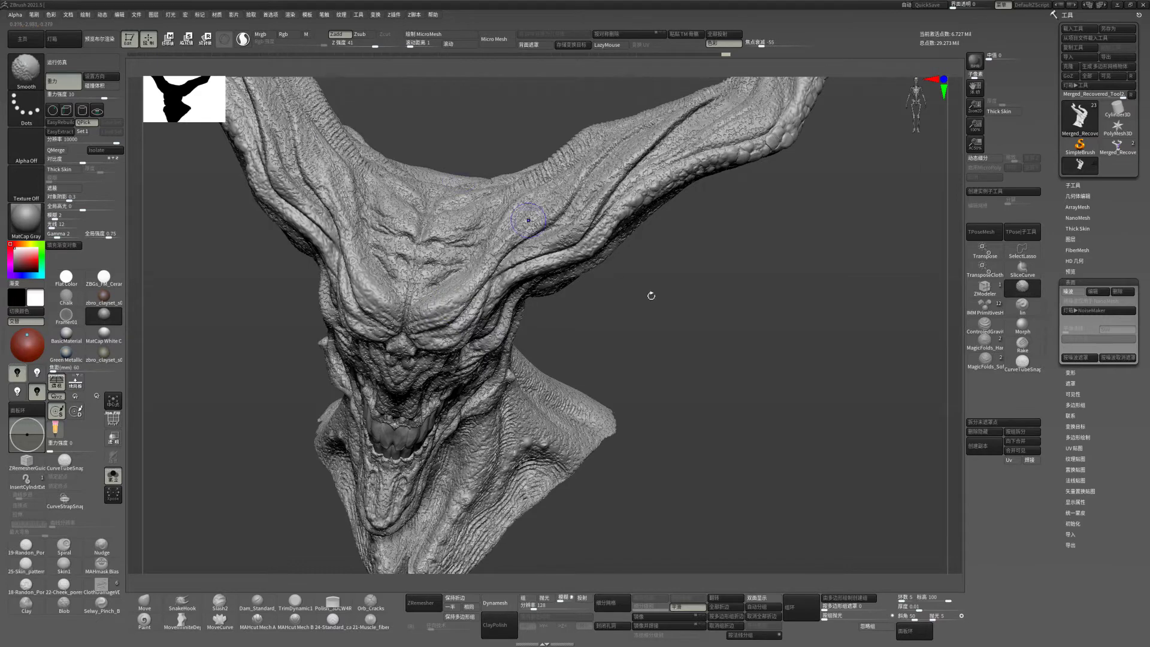
mouse_move(648, 294)
ctrl+right_down()
mouse_move(686, 303)
mouse_move(526, 286)
ctrl+right_up()
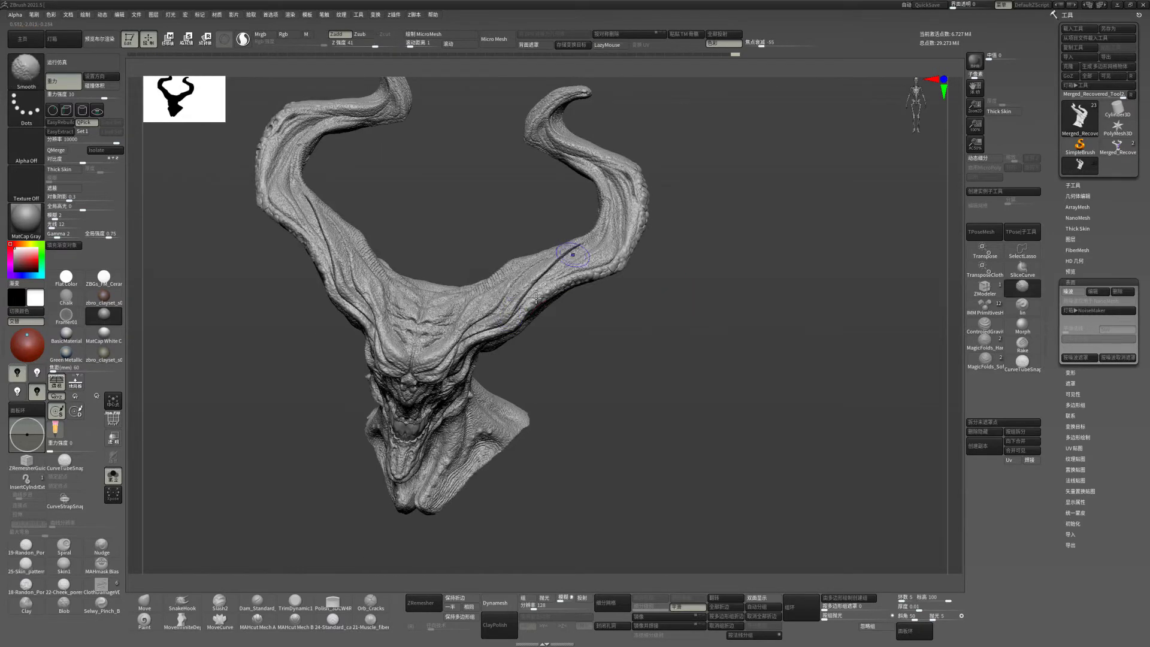
right_drag(573, 255, 420, 246)
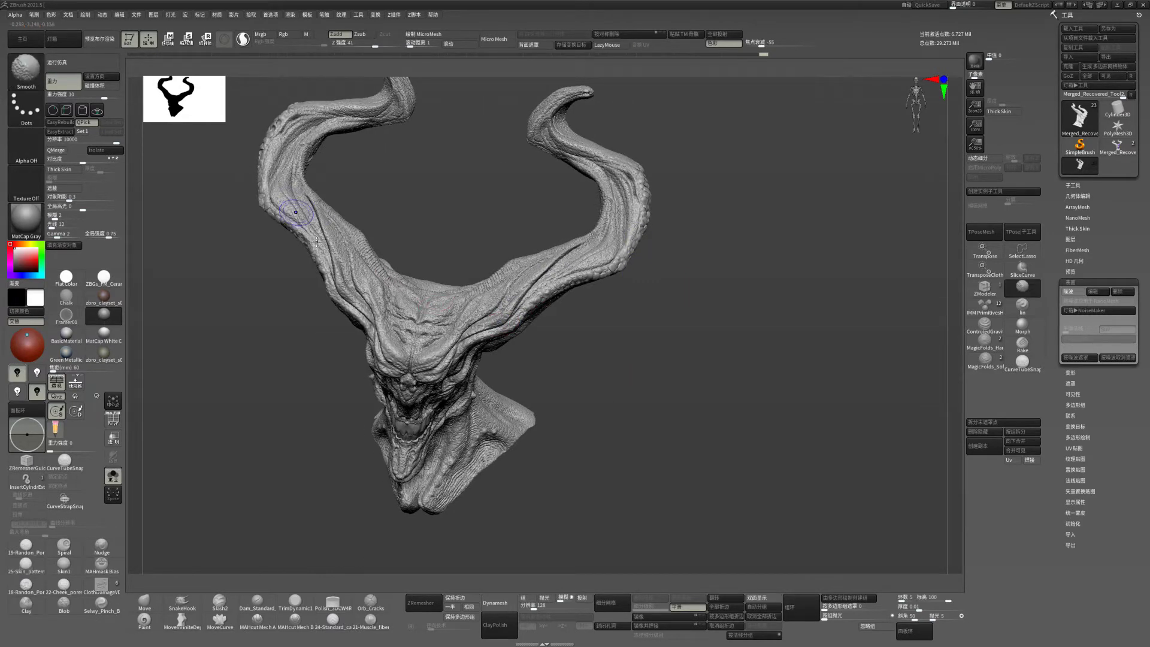
mouse_move(328, 119)
ctrl+right_down()
mouse_move(662, 342)
mouse_move(655, 419)
mouse_move(684, 374)
mouse_move(663, 378)
mouse_move(672, 419)
mouse_move(490, 338)
ctrl+right_up()
key(space)
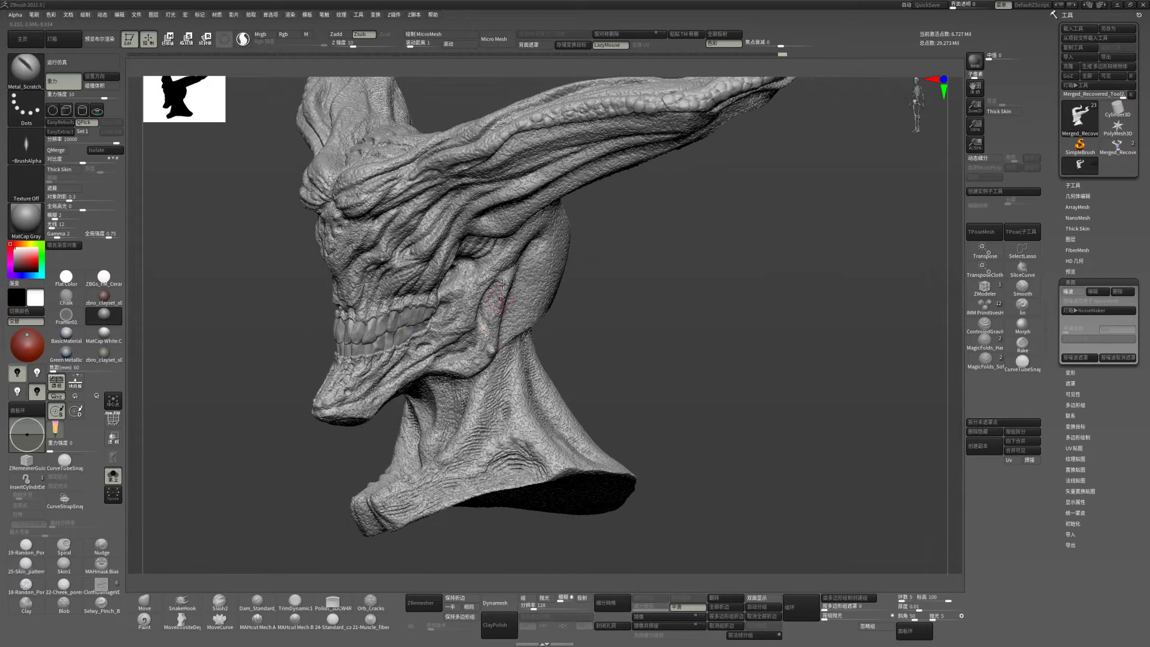
key(shift)
- Isolate polygroups, reveal the whole head, mask everything, and invert so only the teeth stay masked
ctrl+right_drag(520, 335, 420, 314)
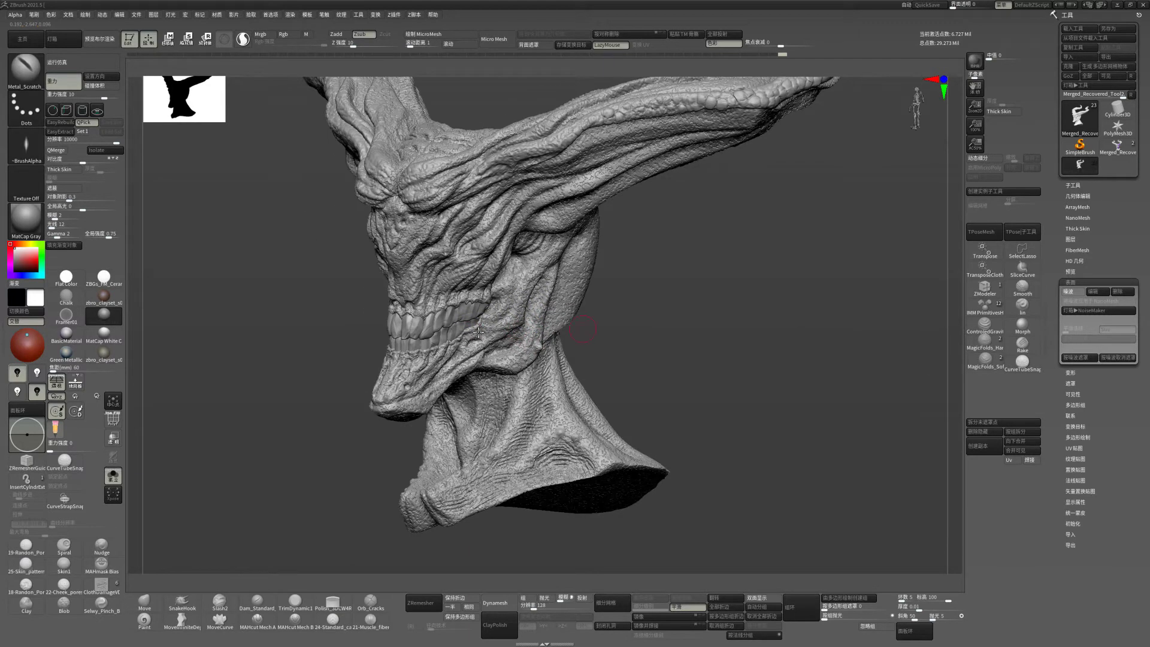
key(space)
key(space)
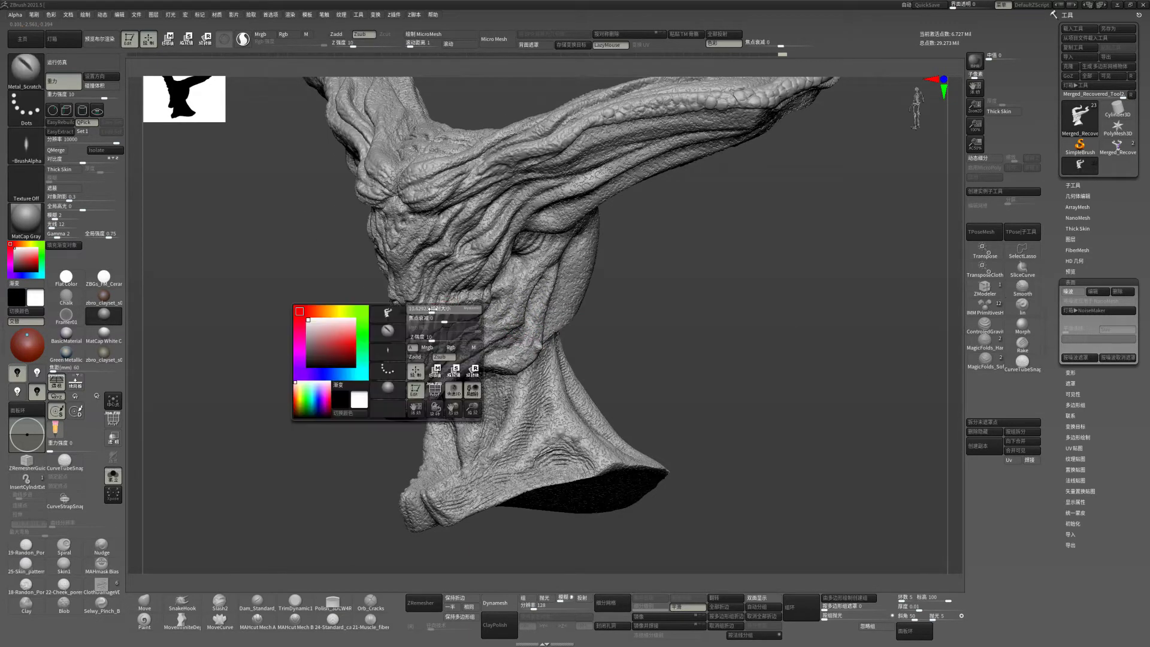
ctrl+shift+click(436, 312)
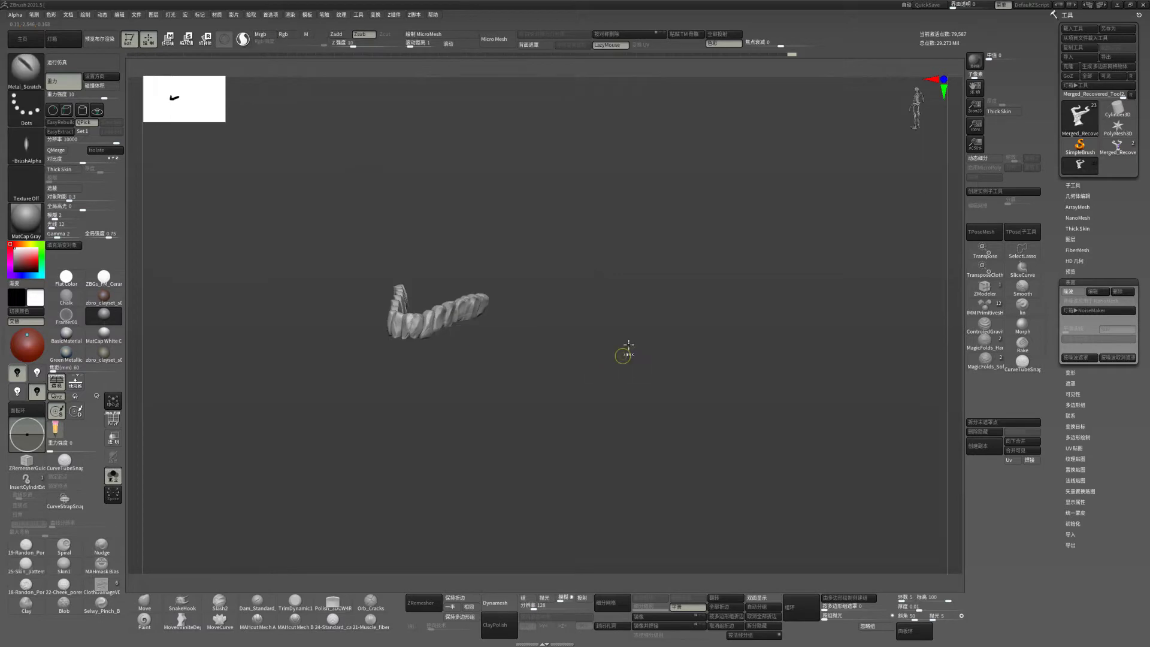
ctrl+shift+click(563, 390)
ctrl+shift+click(433, 345)
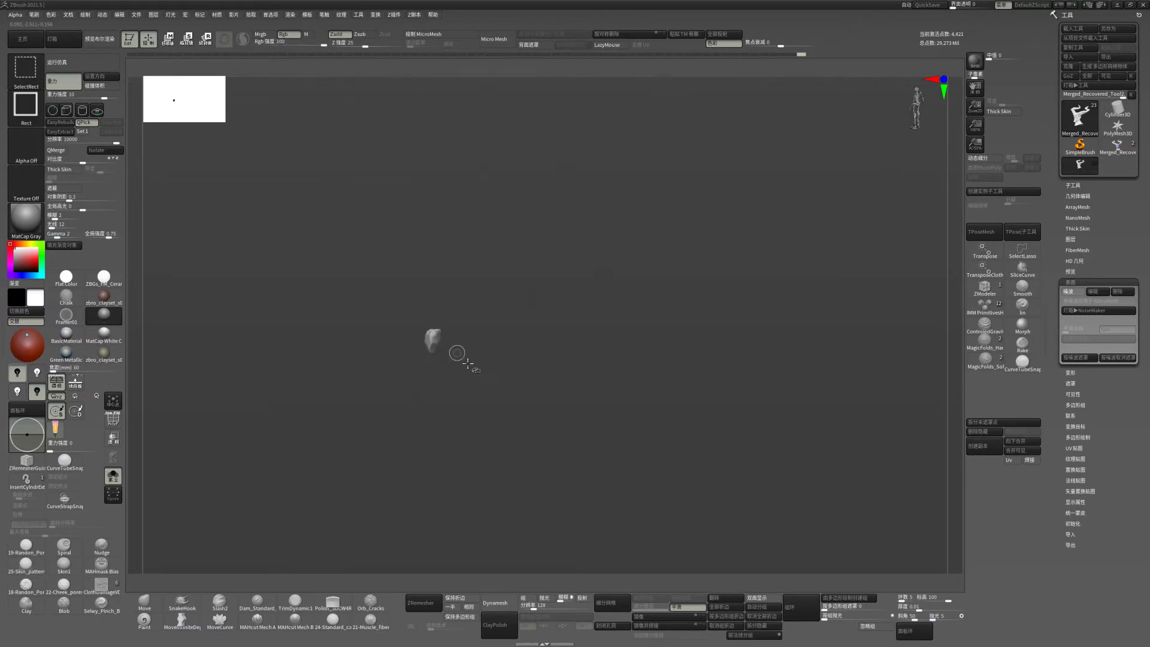
ctrl+shift+click(572, 377)
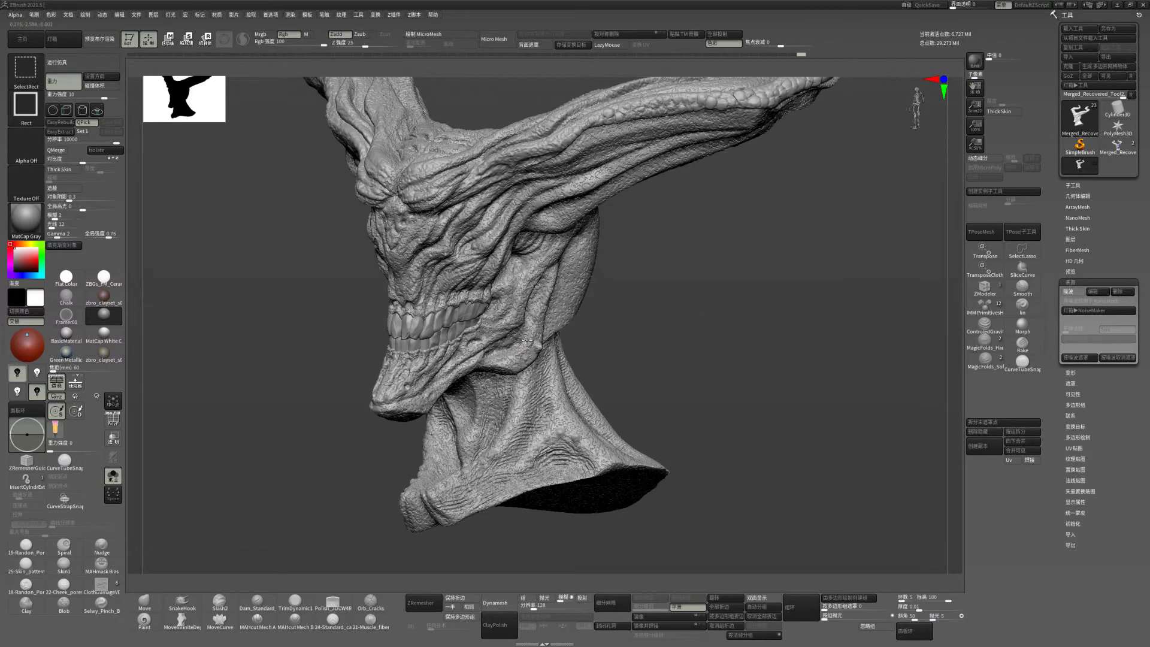
ctrl+click(690, 354)
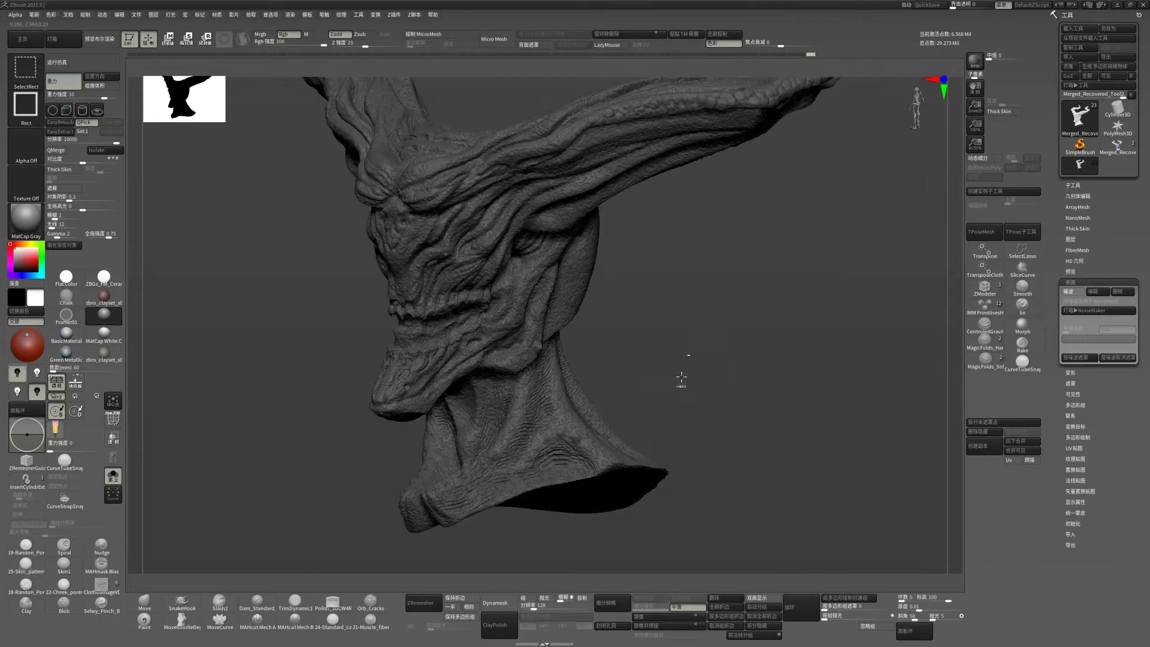
ctrl+click(681, 378)
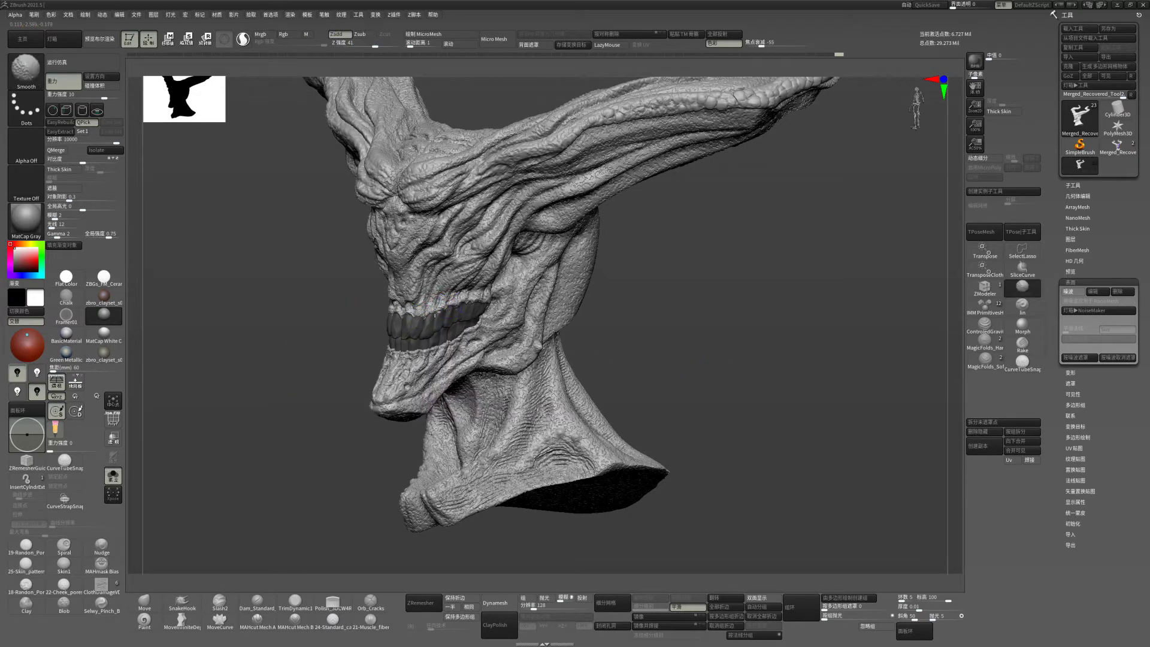
- Switch to the SmoothAlt brush and rotate around the mouth area
mouse_move(689, 336)
mouse_down()
mouse_move(708, 393)
mouse_move(659, 359)
mouse_up()
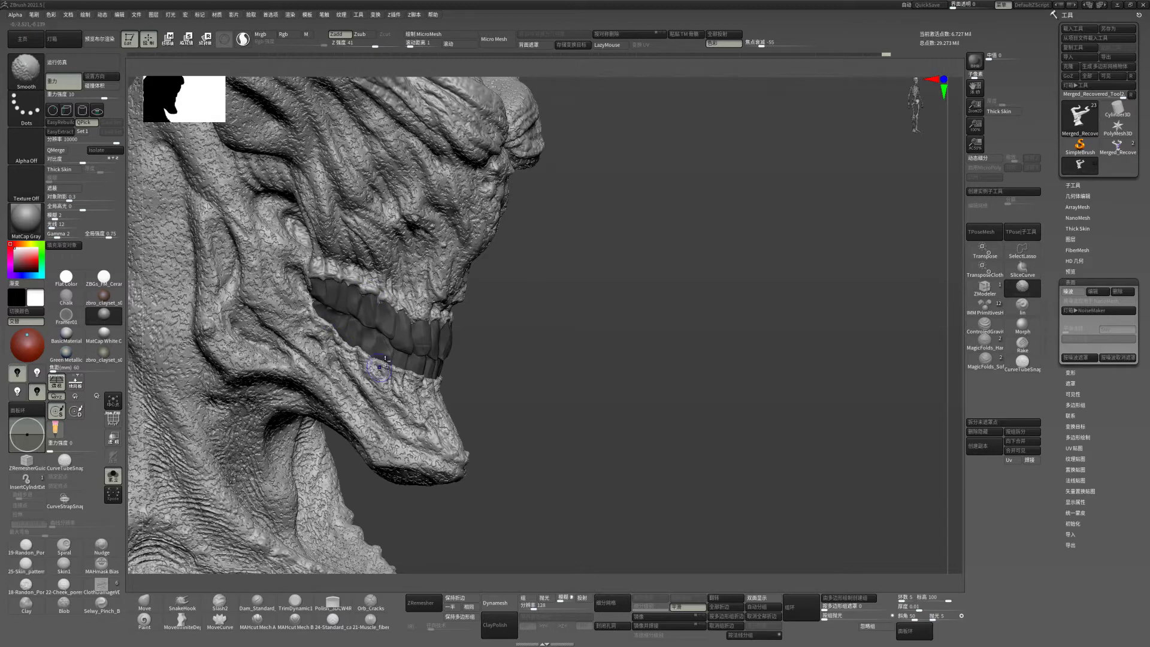
click(1021, 296)
click(785, 284)
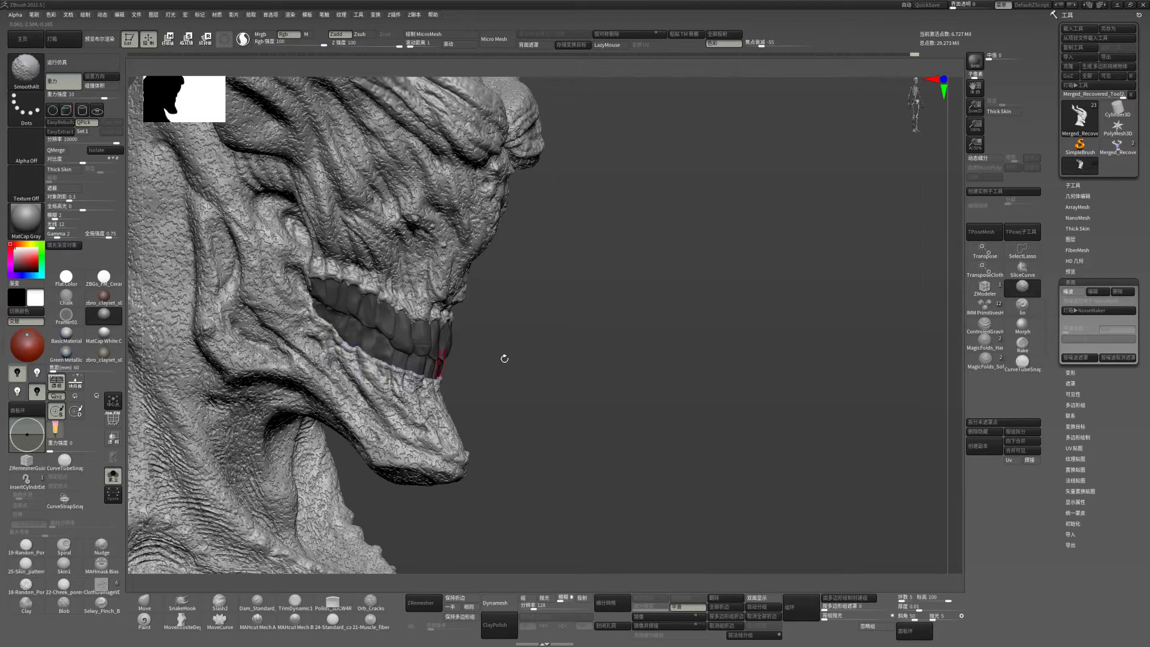
drag(504, 359, 379, 386)
right_drag(390, 378, 396, 387)
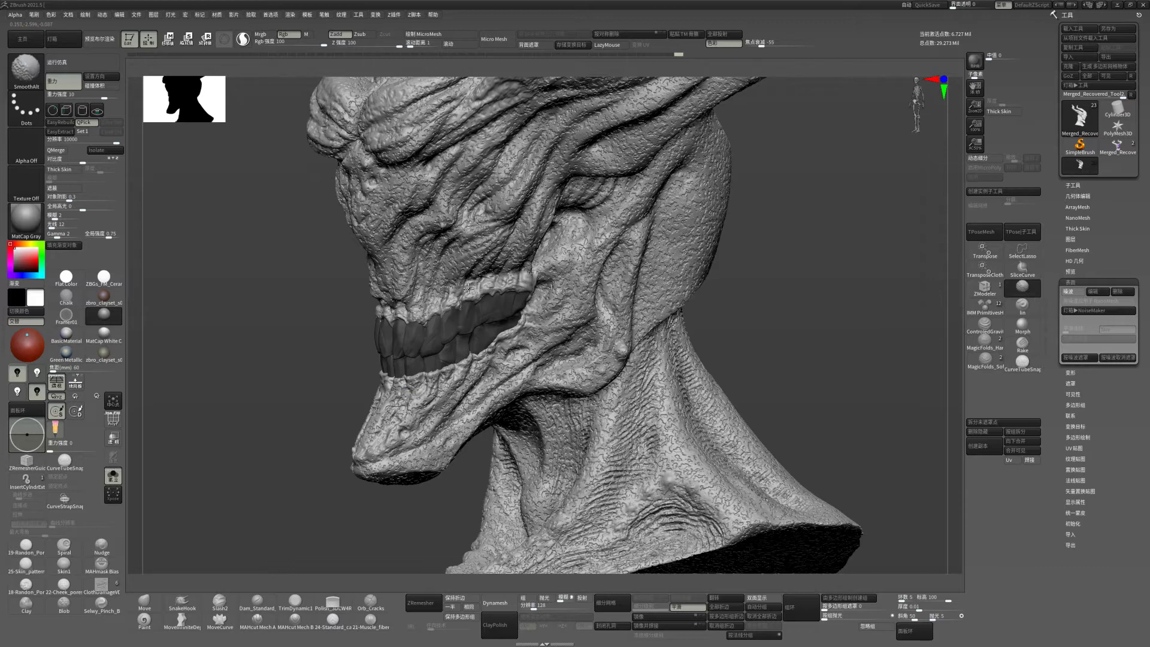
drag(322, 341, 433, 315)
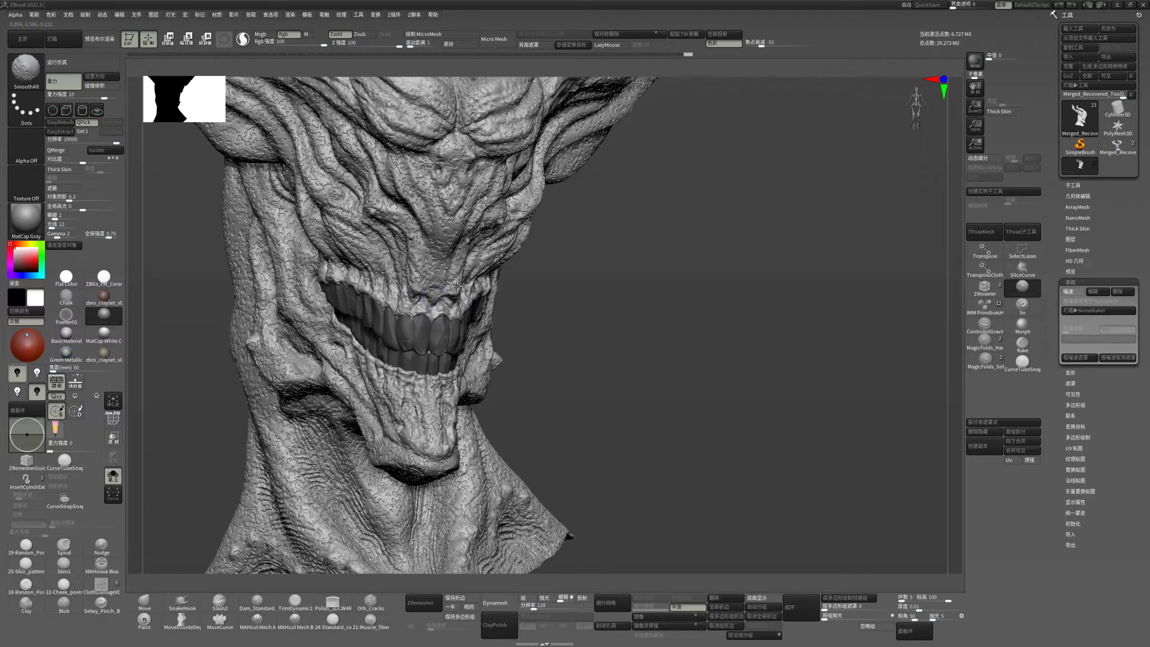
- Sculpt along the chin and Shift-smooth the jaw and lips from several angles
mouse_move(644, 301)
alt+right_down()
mouse_move(637, 336)
mouse_move(730, 372)
mouse_move(459, 374)
alt+right_up()
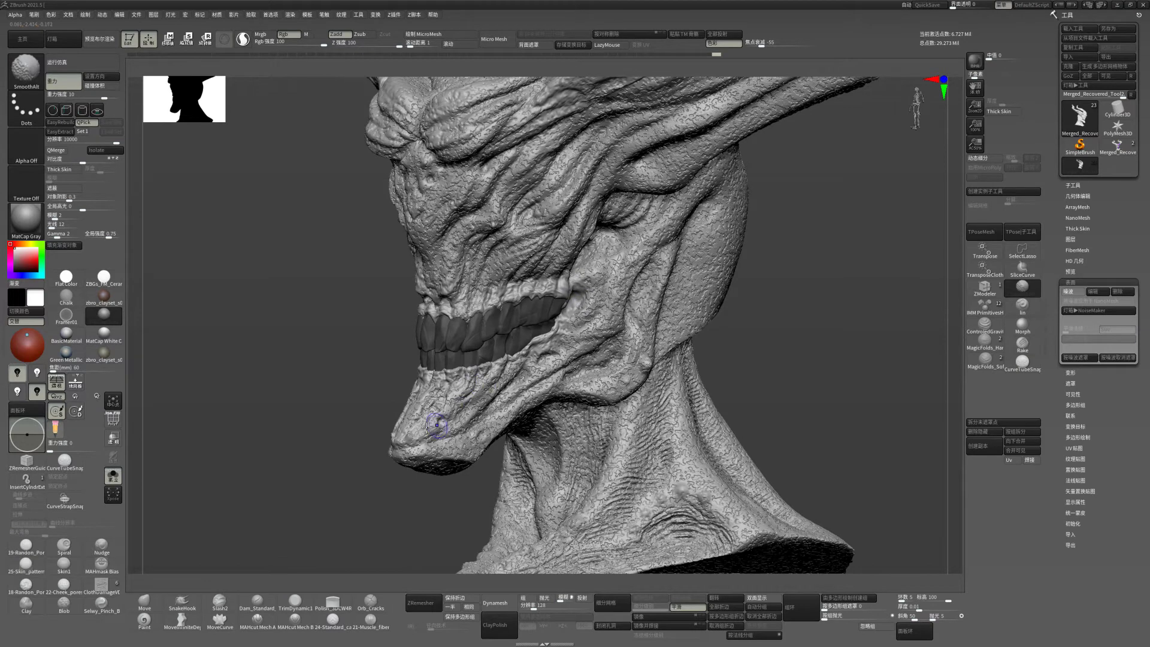
mouse_move(693, 360)
right_down()
mouse_move(672, 354)
mouse_move(791, 390)
mouse_move(783, 349)
right_up()
key(shift)
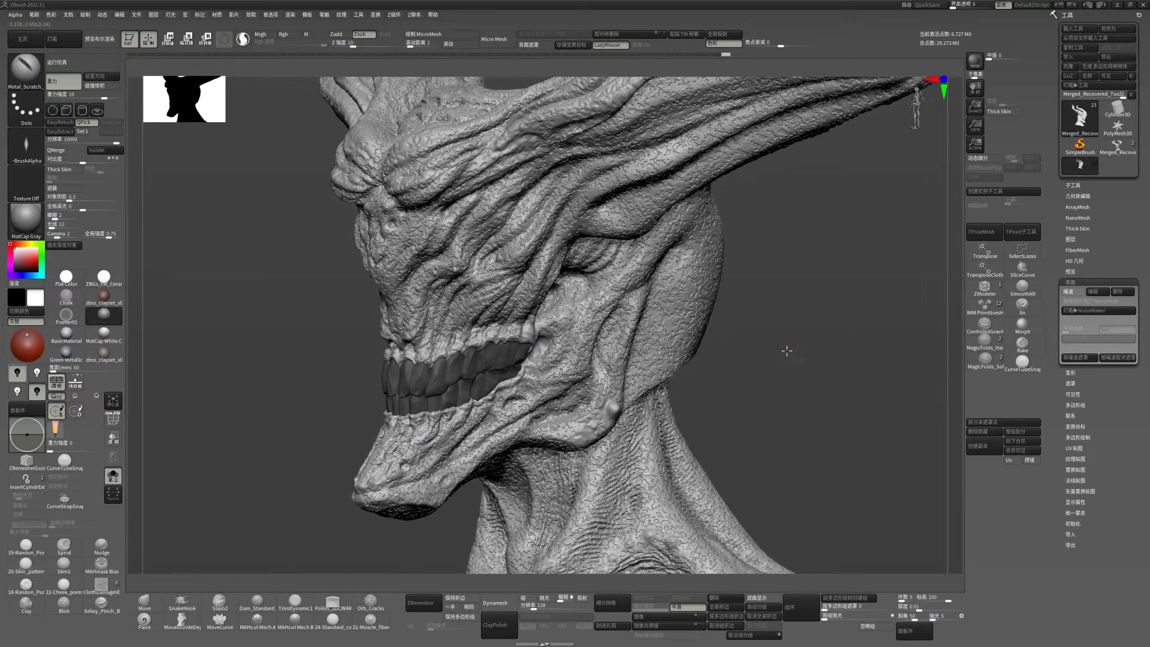
right_click(574, 267)
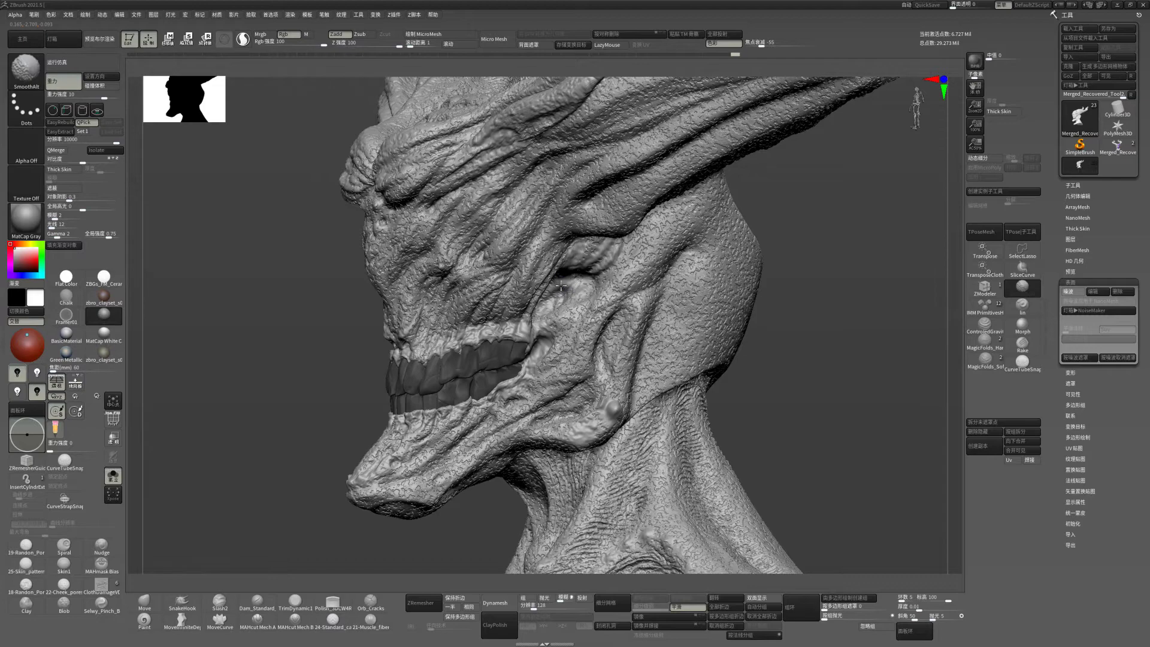
mouse_move(809, 310)
right_down()
mouse_move(802, 422)
mouse_move(679, 345)
right_up()
mouse_move(778, 324)
right_down()
mouse_move(775, 338)
mouse_move(795, 320)
mouse_move(597, 289)
mouse_move(727, 329)
mouse_move(460, 264)
mouse_move(675, 326)
mouse_move(727, 318)
right_up()
key(space)
- Zoom in and Shift-smooth the forehead between the brows
scroll(754, 303, down, 2)
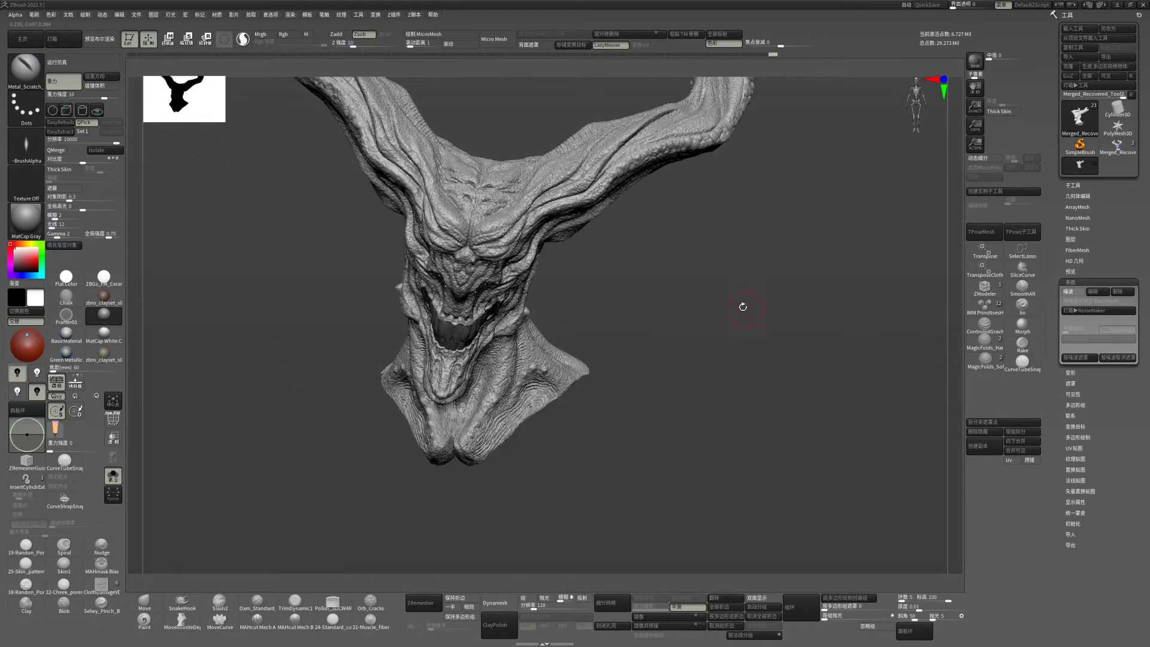
scroll(739, 306, up, 5)
scroll(619, 280, up, 3)
key(shift)
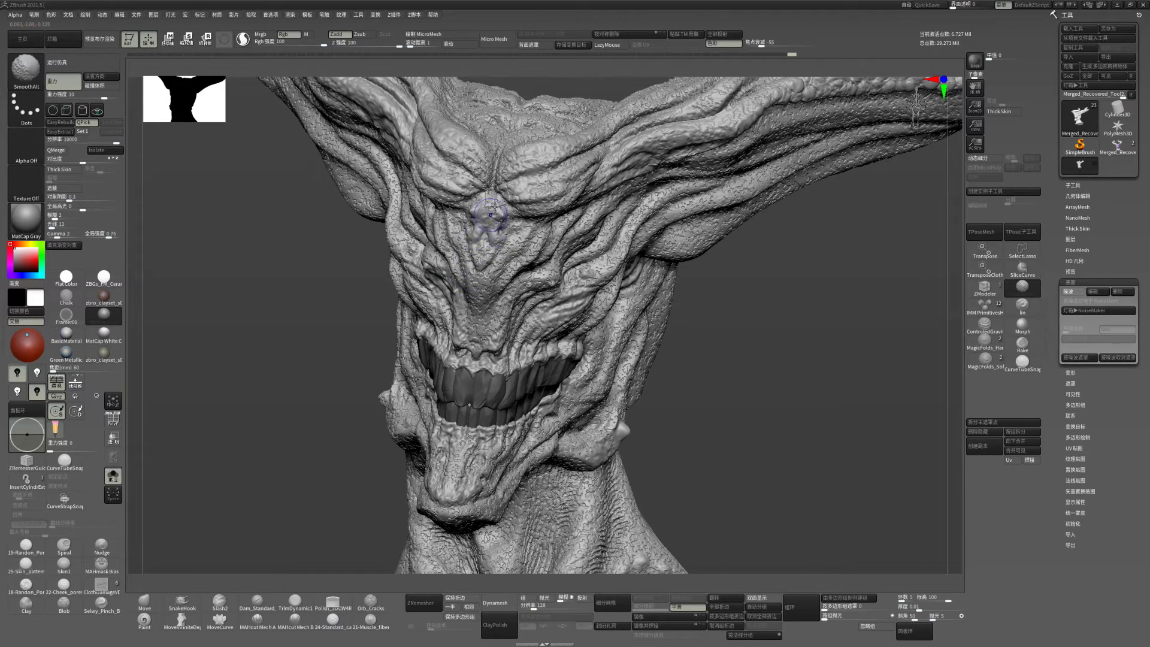
shift+drag(480, 205, 501, 218)
scroll(803, 326, down, 1)
scroll(797, 329, down, 3)
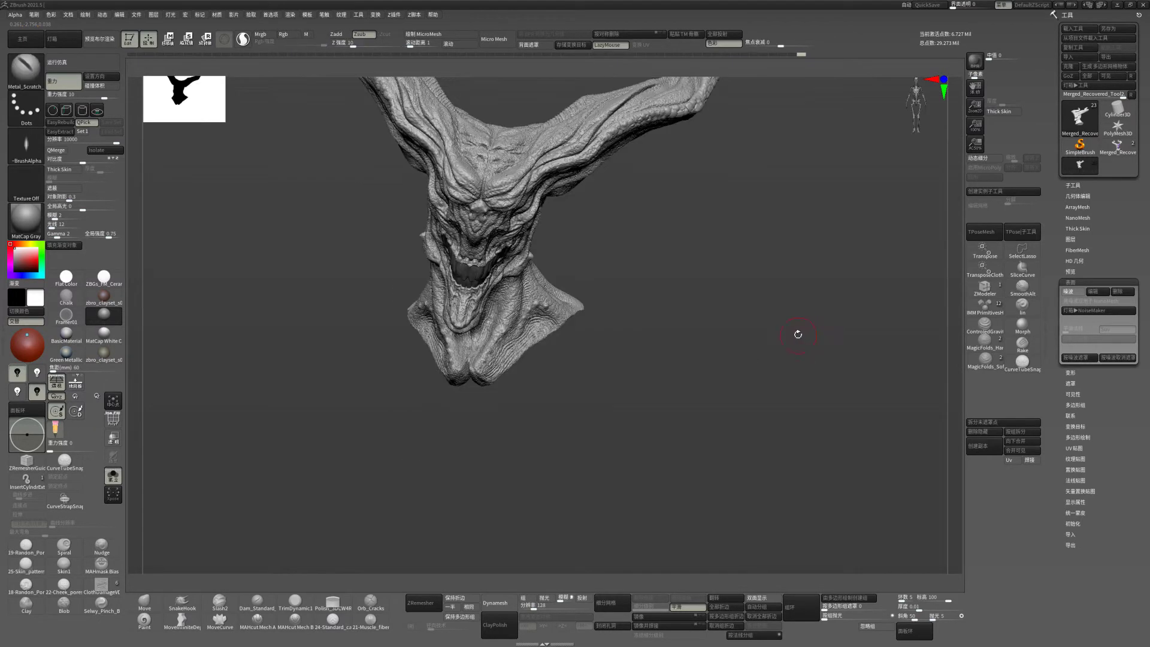
- Mask near the eye from a side view and adjust brush strength in the quick palette
mouse_move(796, 329)
right_down()
mouse_move(778, 416)
mouse_move(477, 293)
right_up()
scroll(778, 416, up, 3)
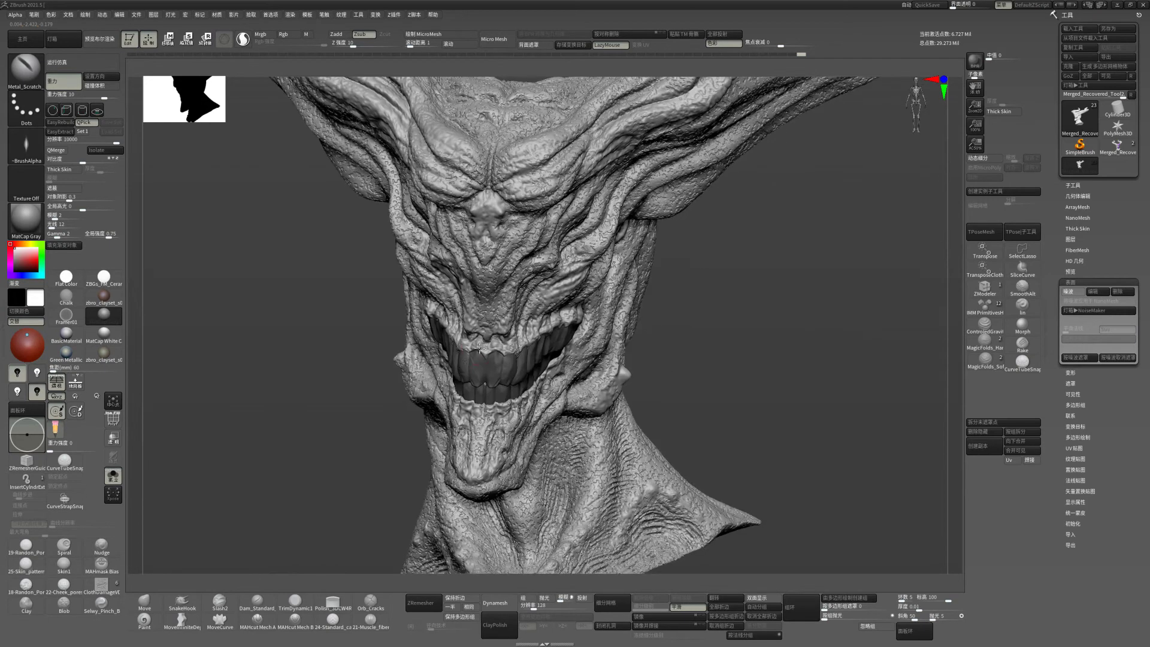
key(shift)
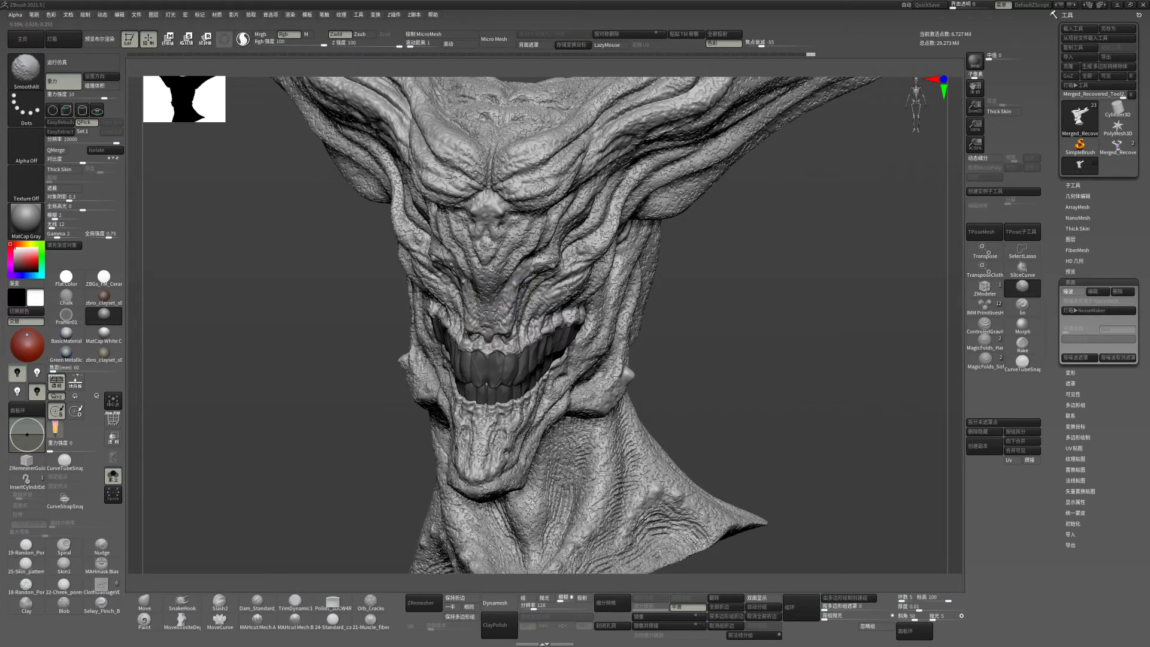
right_drag(568, 286, 558, 320)
key(ctrl)
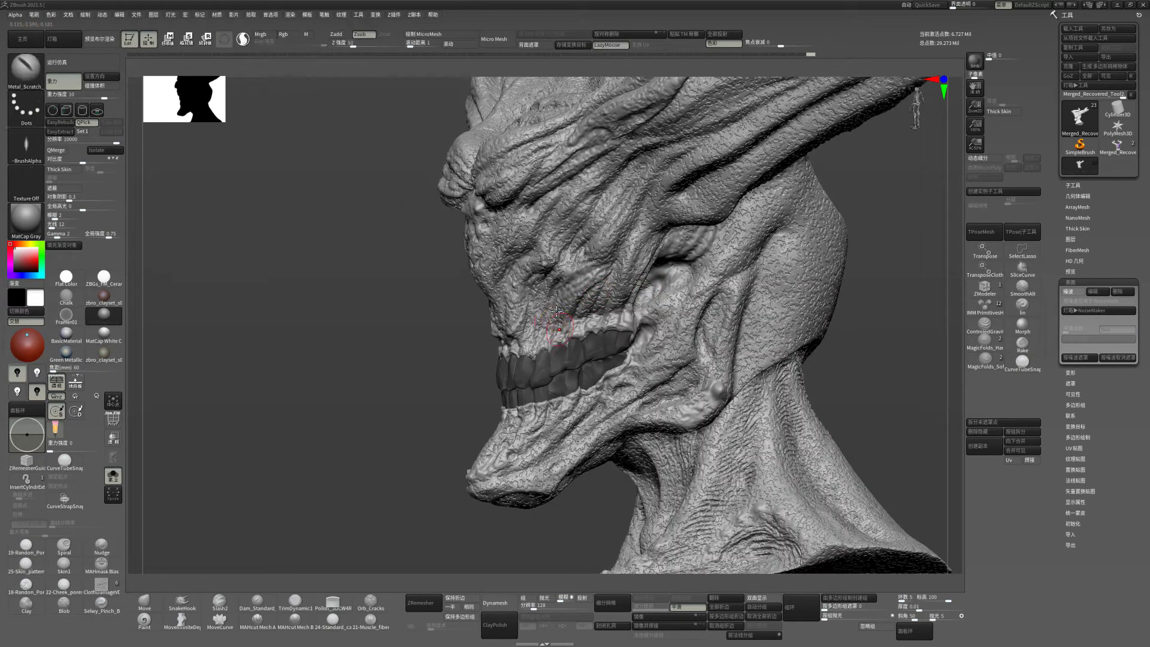
key(space)
key(shift)
- Rotate in on the eye and cheek to smooth them, then view both horns
right_drag(429, 378, 550, 327)
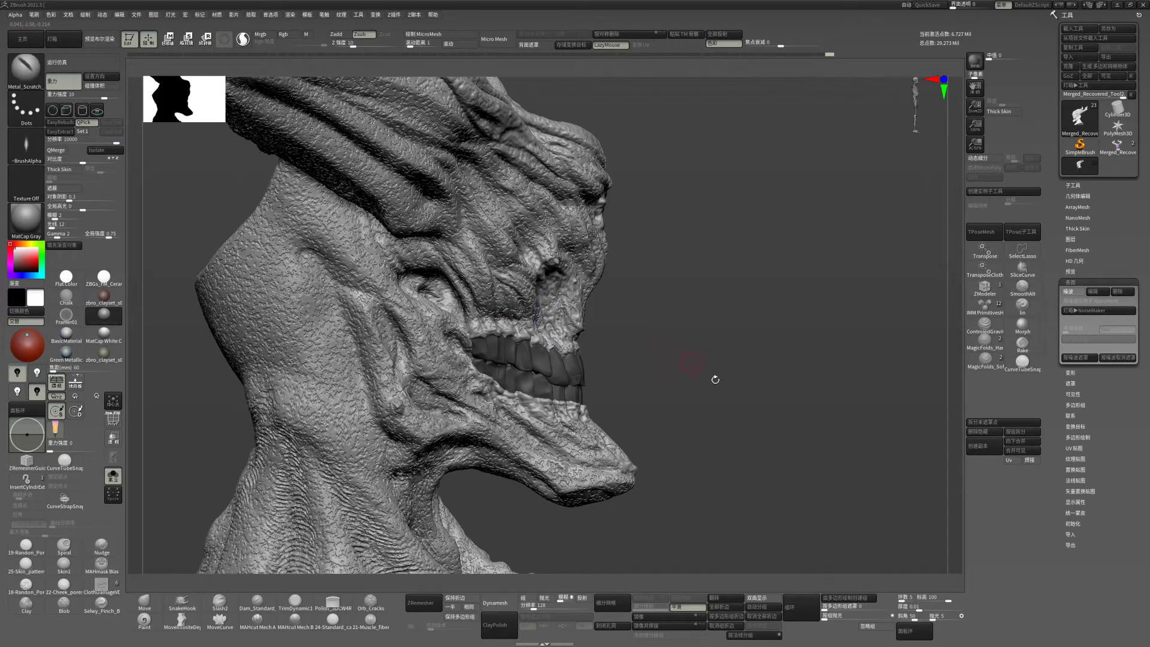
mouse_move(711, 380)
alt+right_down()
mouse_move(695, 351)
mouse_move(701, 403)
mouse_move(481, 303)
alt+right_up()
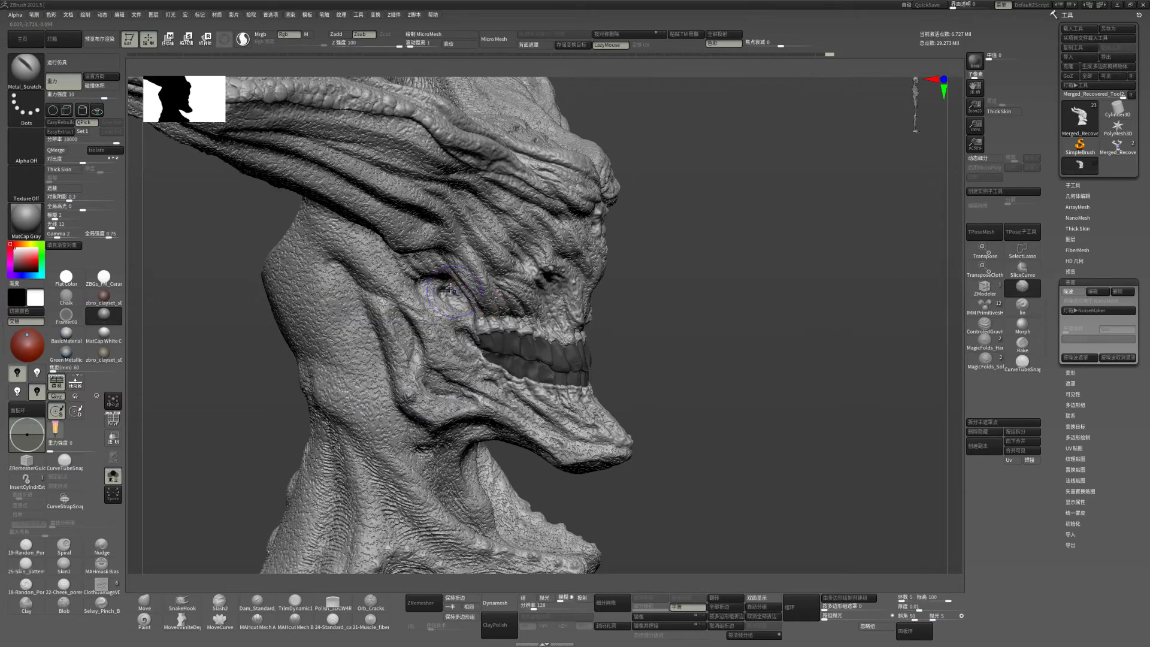
mouse_move(699, 322)
alt+right_down()
mouse_move(701, 403)
mouse_move(627, 380)
mouse_move(508, 310)
alt+right_up()
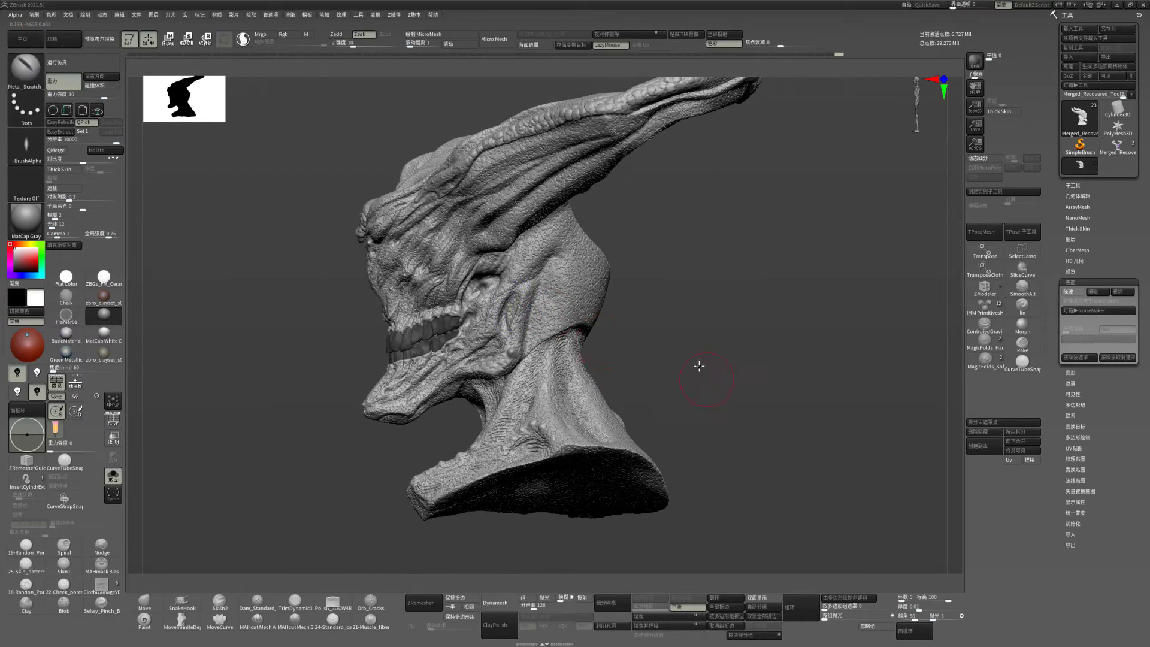
mouse_move(693, 367)
right_down()
mouse_move(570, 326)
mouse_move(644, 365)
mouse_move(679, 418)
mouse_move(772, 362)
mouse_move(712, 395)
mouse_move(671, 484)
right_up()
right_click(671, 484)
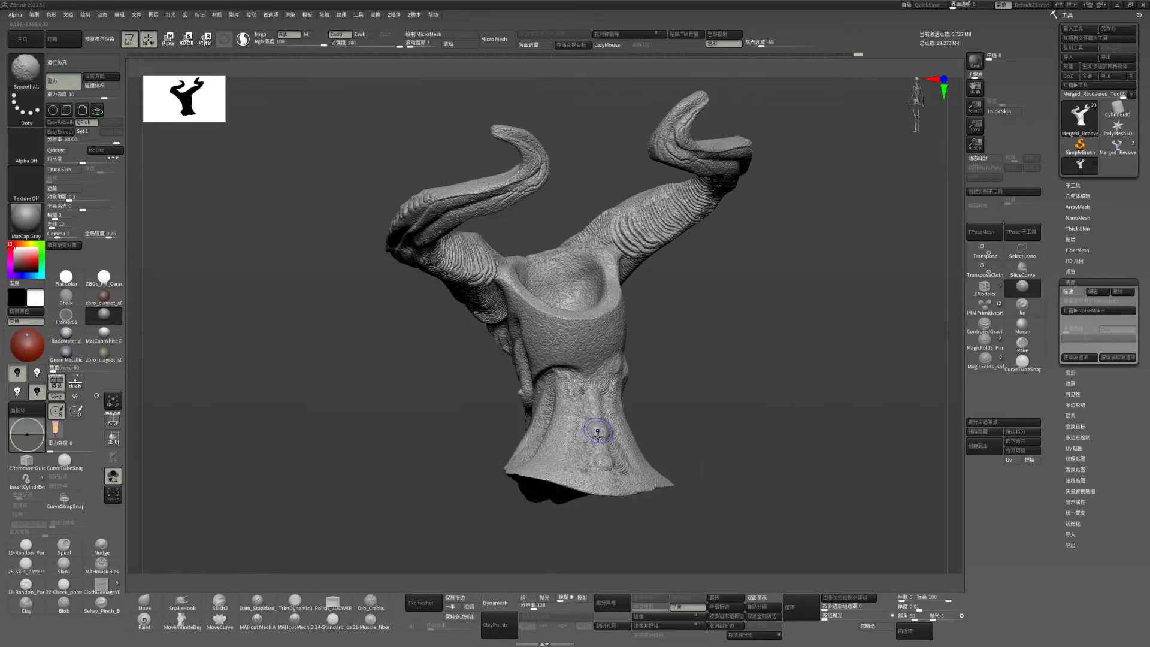
- Turn the horned head to face front, zoom in, and enable ambient occlusion shading
mouse_move(673, 390)
right_down()
mouse_move(783, 380)
mouse_move(726, 353)
right_up()
right_click(726, 354)
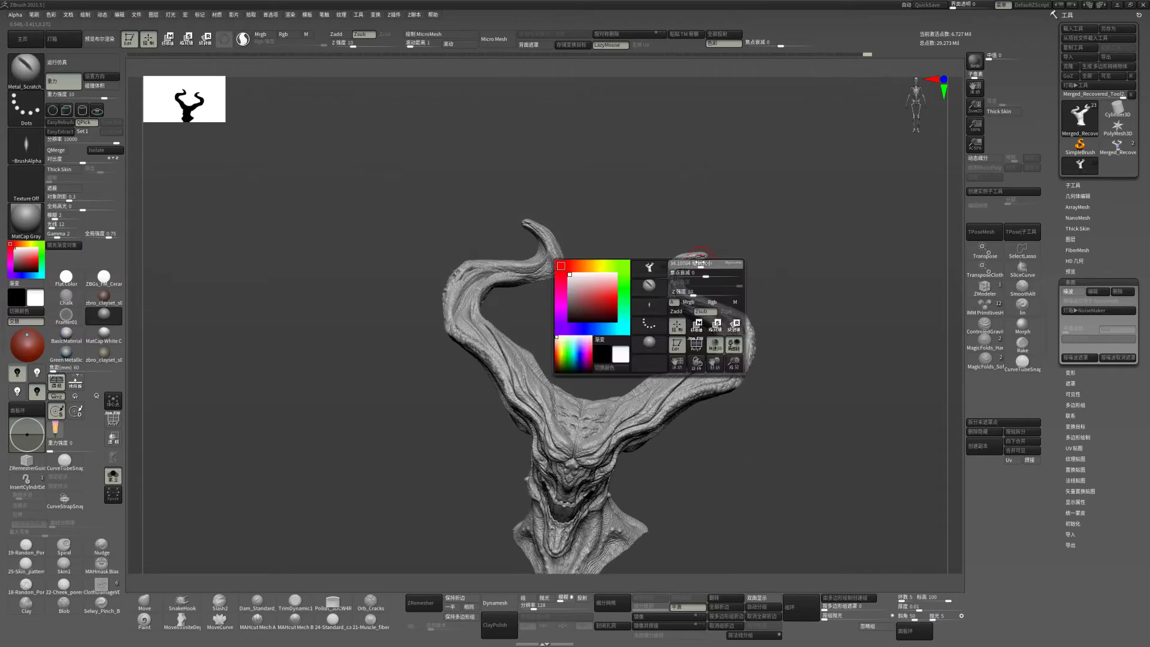
mouse_move(727, 285)
right_down()
mouse_move(722, 332)
mouse_move(741, 337)
mouse_move(765, 378)
mouse_move(753, 373)
mouse_move(745, 295)
mouse_move(753, 329)
mouse_move(743, 332)
right_up()
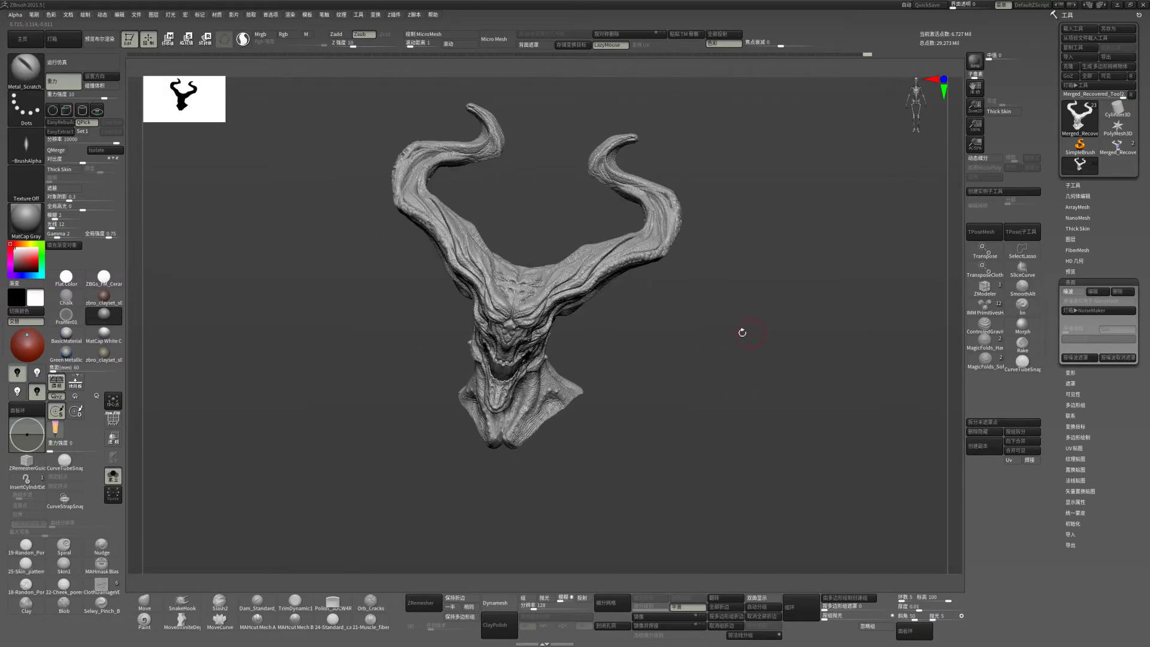
scroll(229, 199, up, 3)
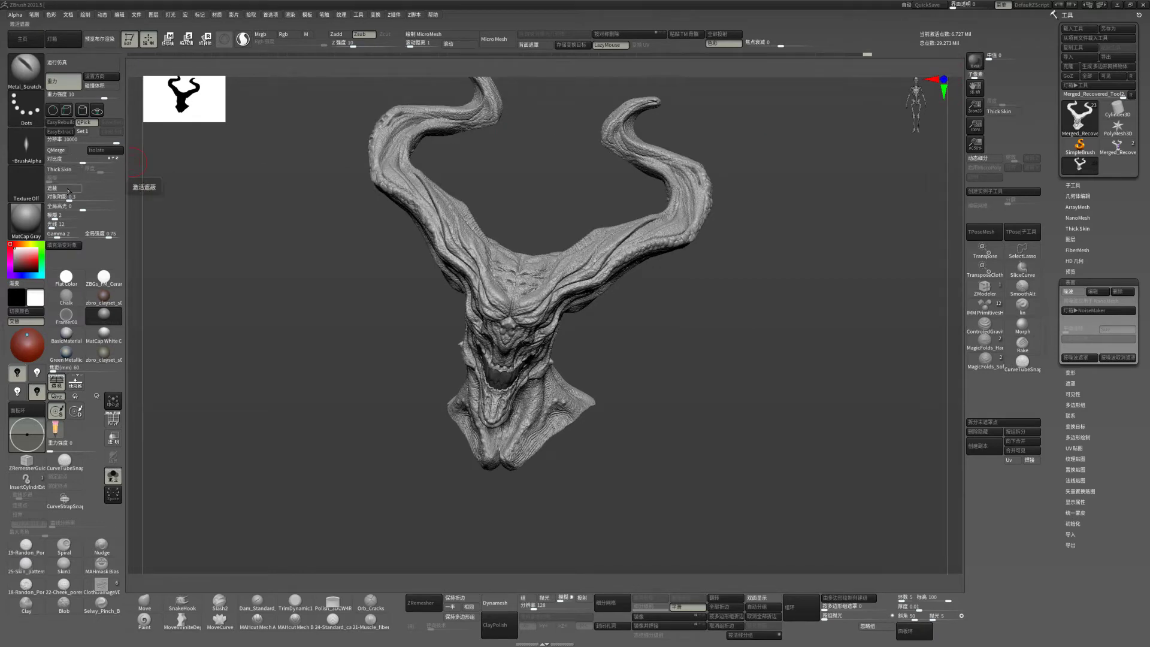
click(69, 189)
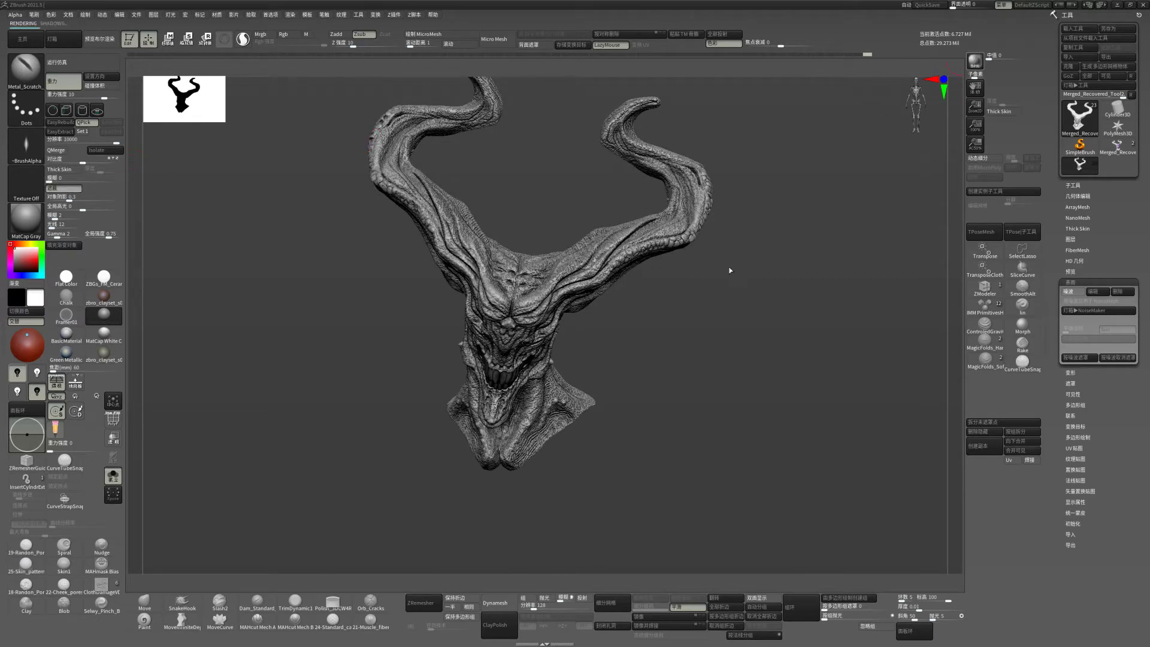
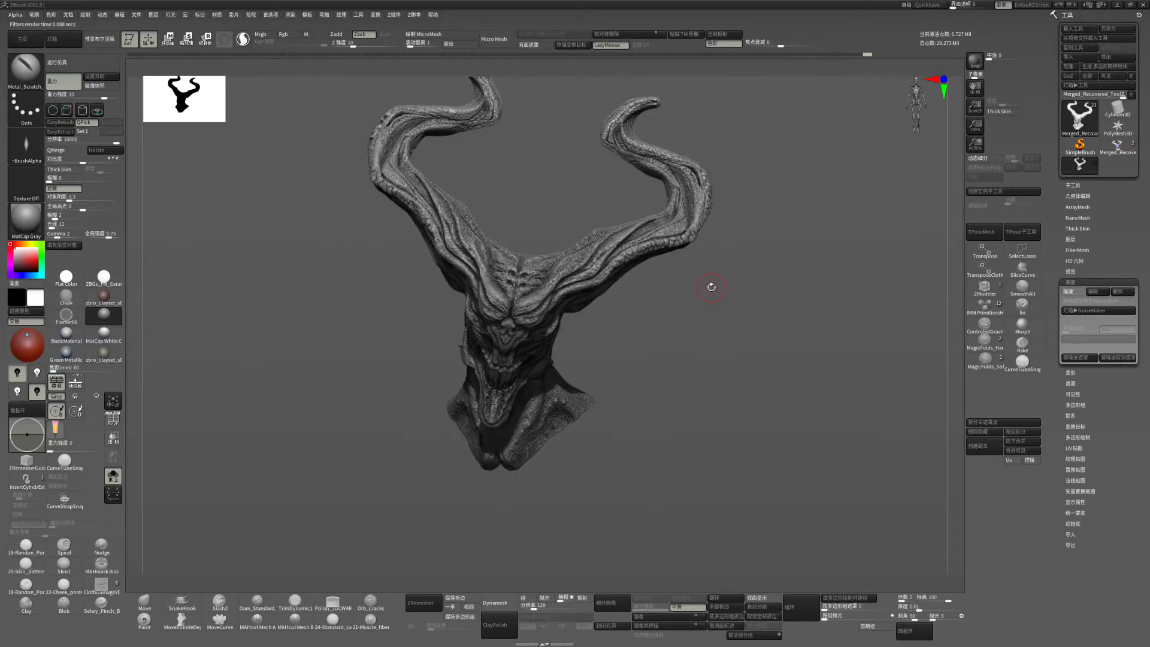
- Orbit the horned head with an ambient occlusion render preview, then turn the preview off
drag(714, 305, 690, 297)
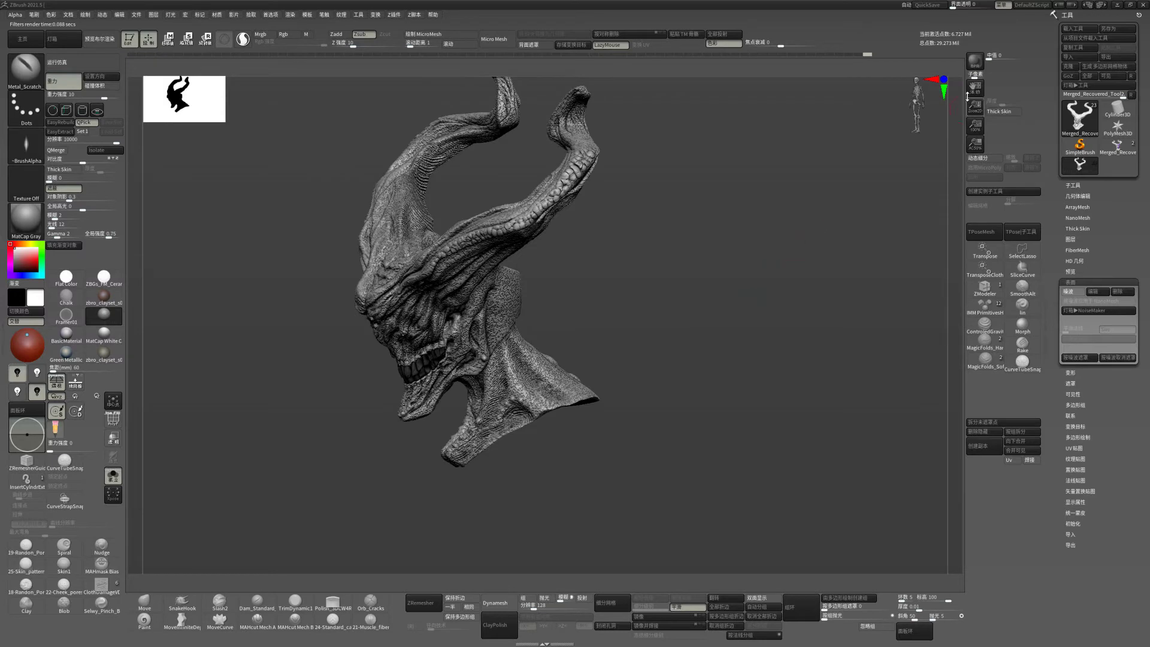
click(975, 62)
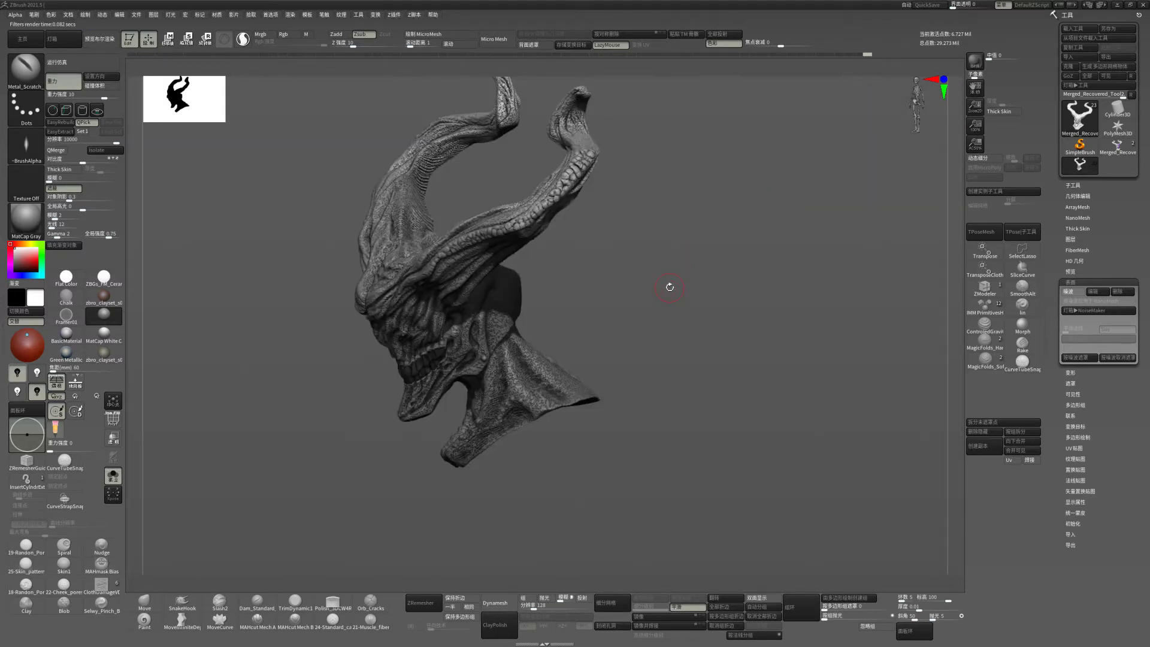
drag(670, 287, 688, 282)
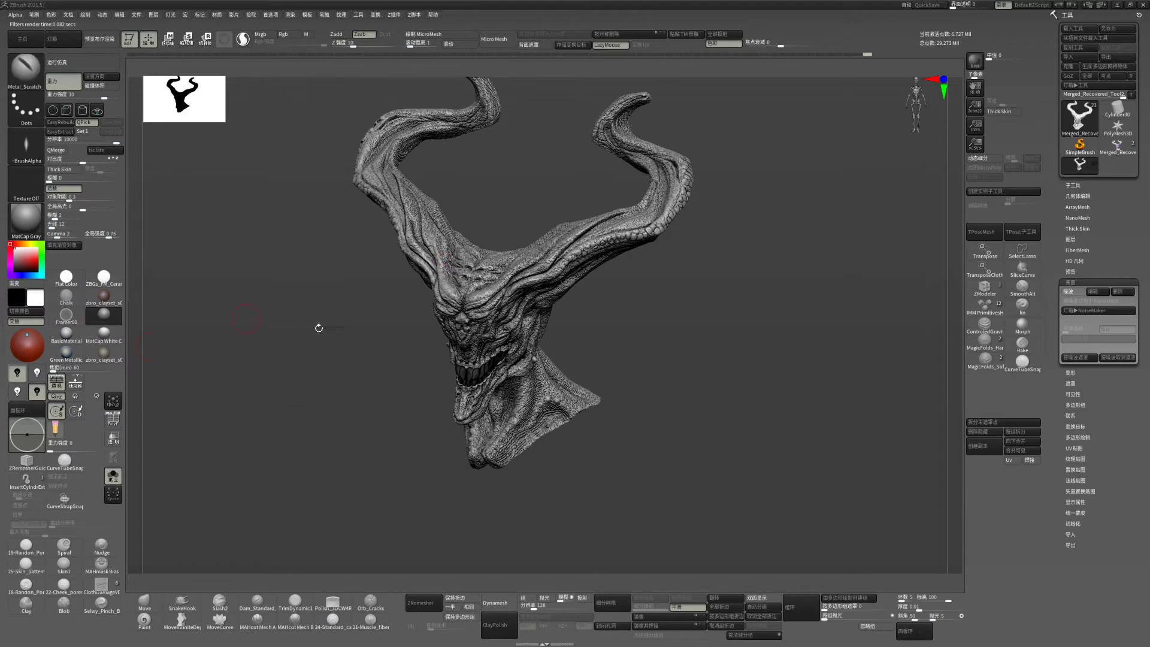
drag(761, 361, 179, 220)
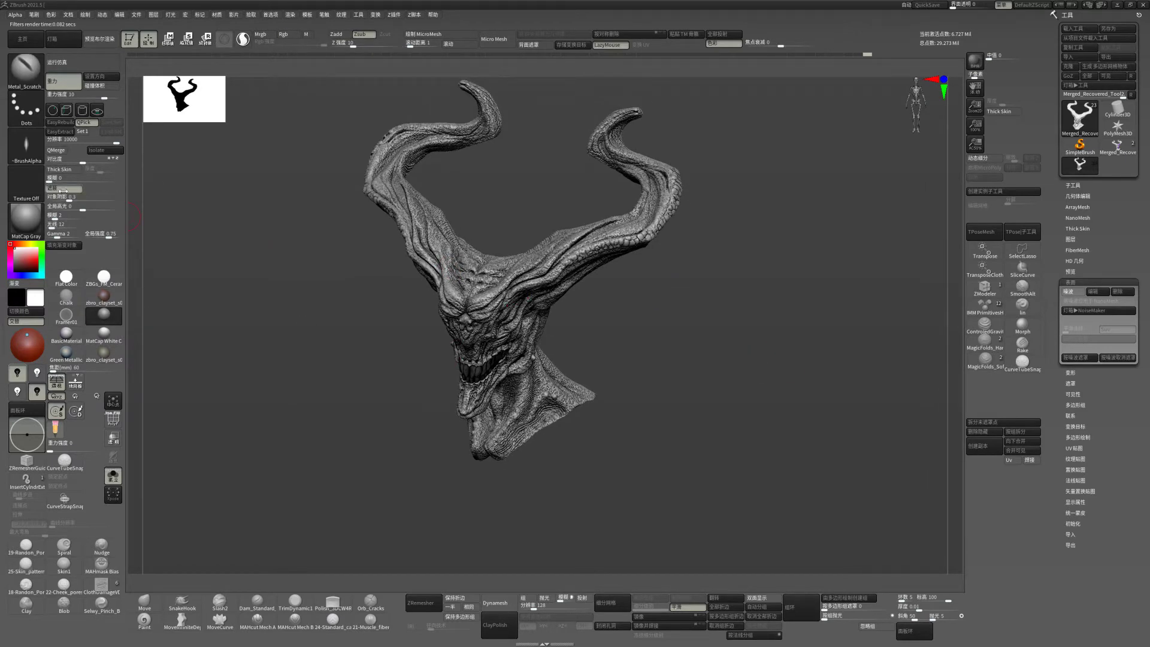
click(63, 190)
- Turn off Solo in the Subtool palette so the full demon figure shows again
drag(698, 303, 747, 429)
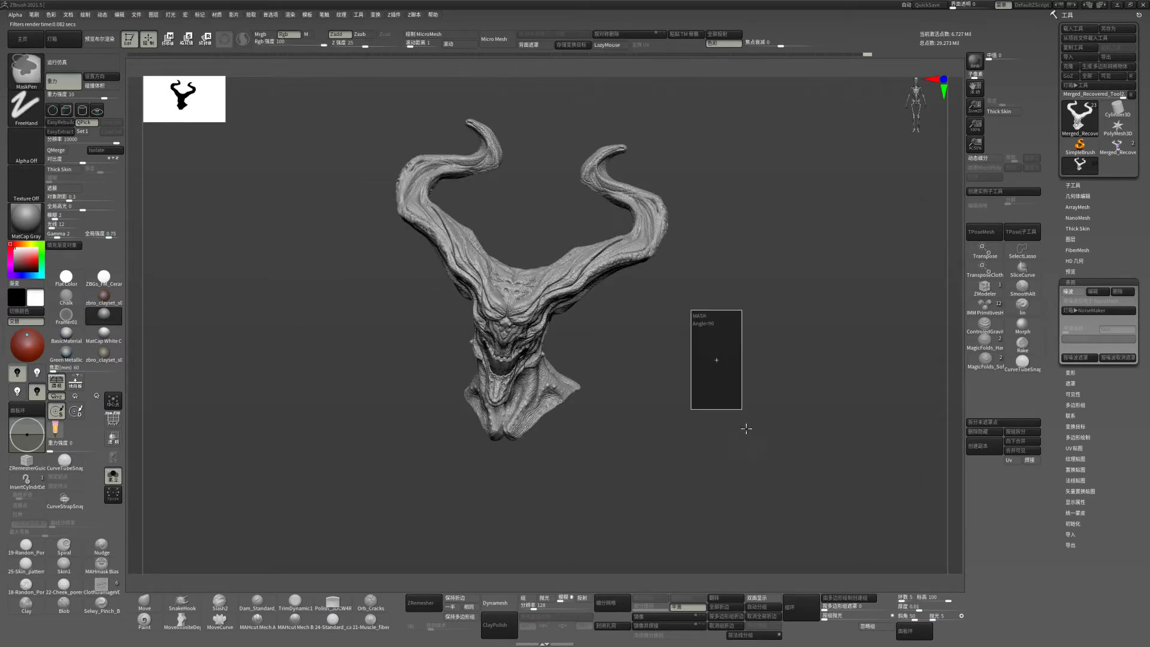
alt+drag(701, 362, 1137, 312)
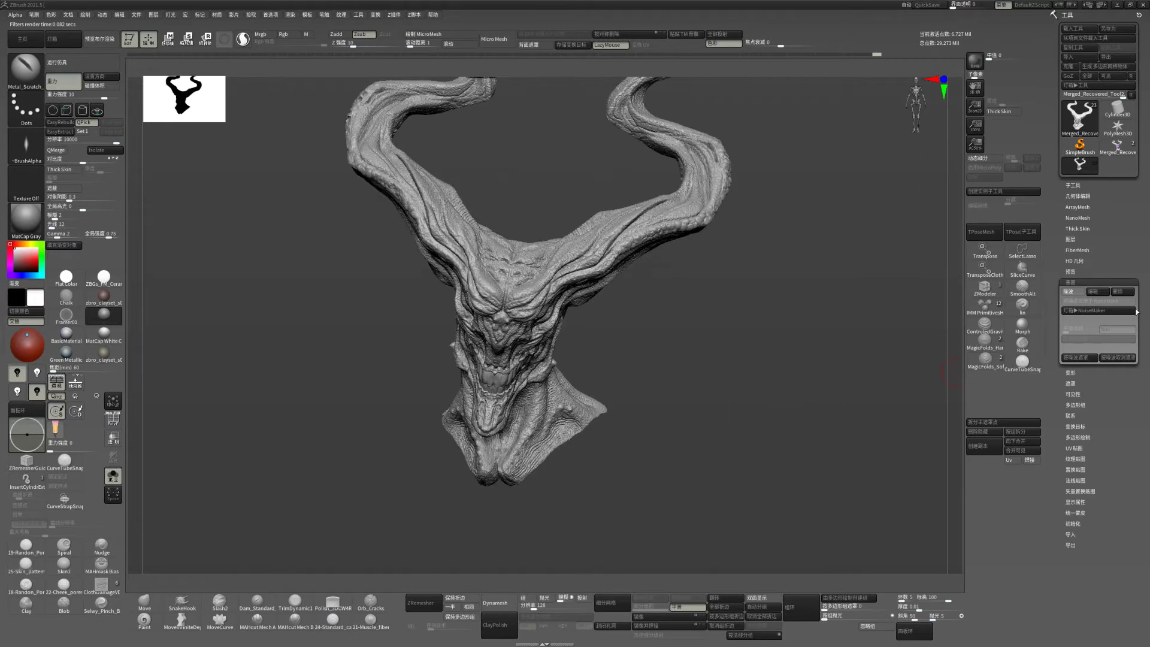
click(1077, 186)
click(113, 477)
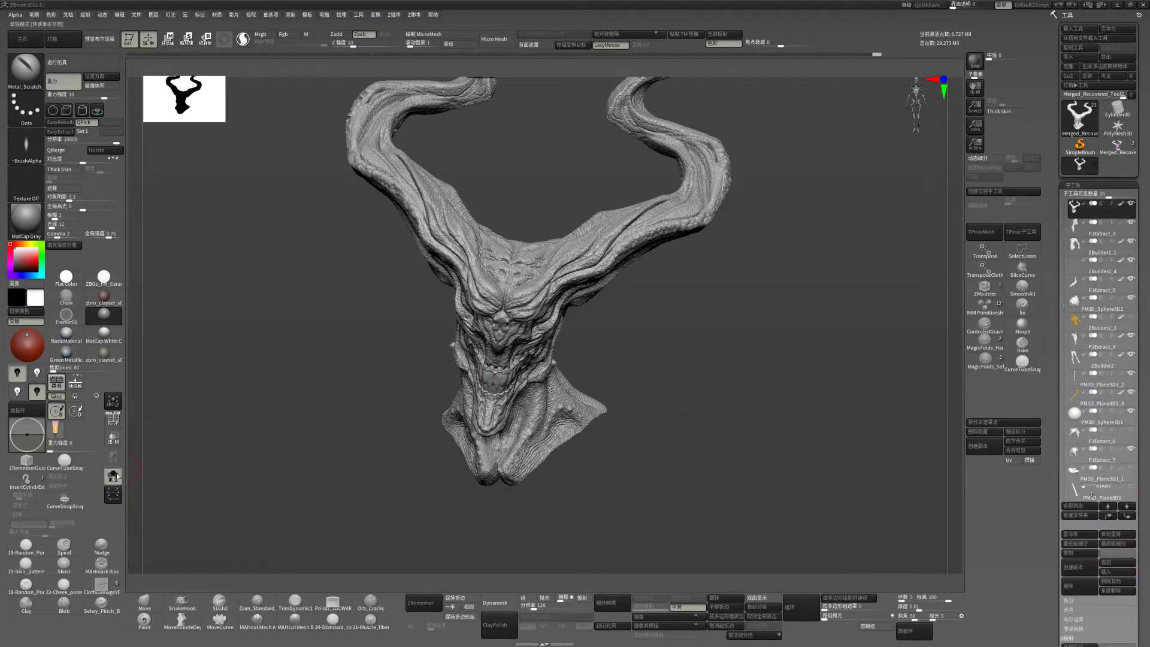
alt+drag(334, 327, 719, 312)
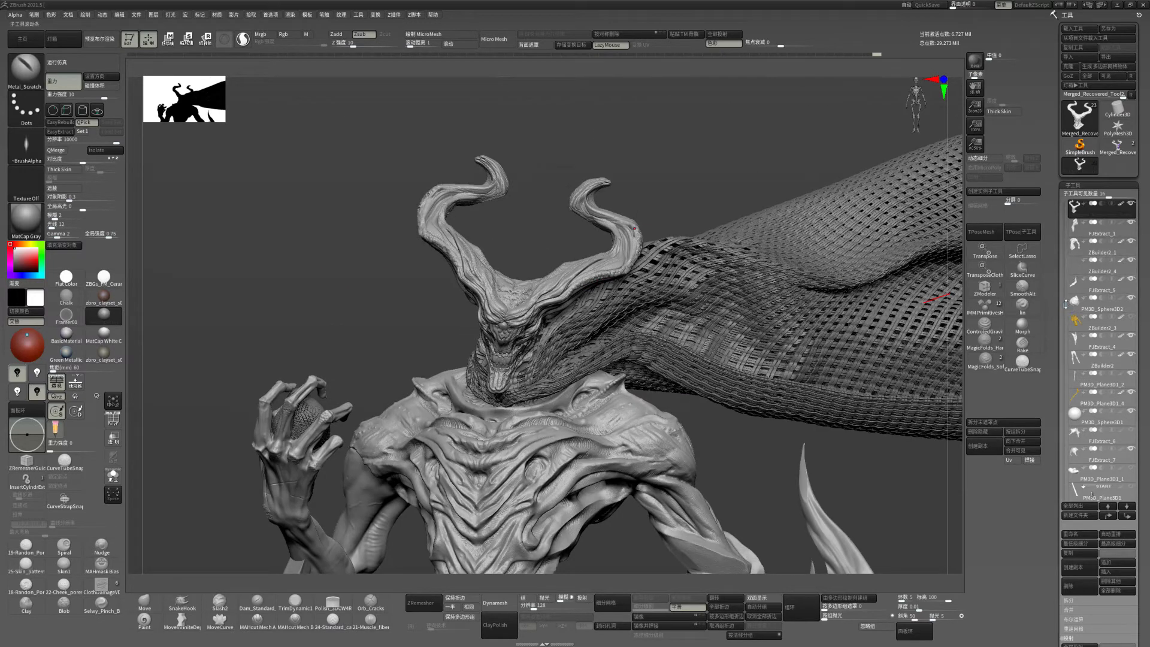
- Delete the Merged_Recovered_Tool2_1 head subtool and frame the remaining model
drag(1066, 304, 1066, 249)
mouse_move(1098, 271)
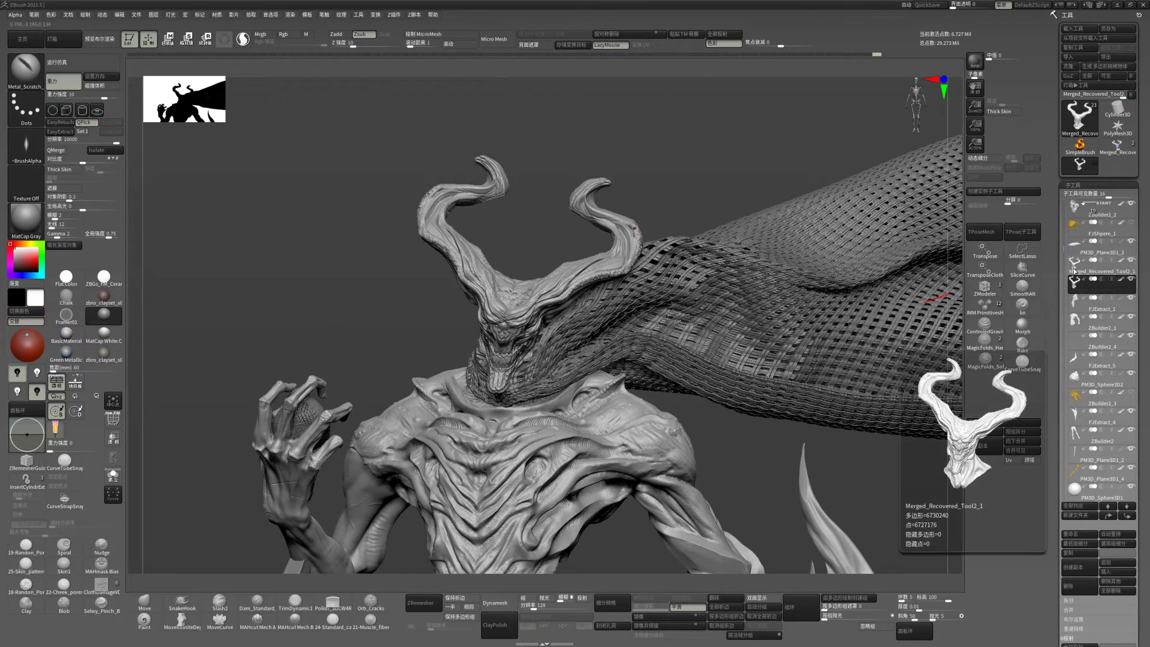
click(1074, 266)
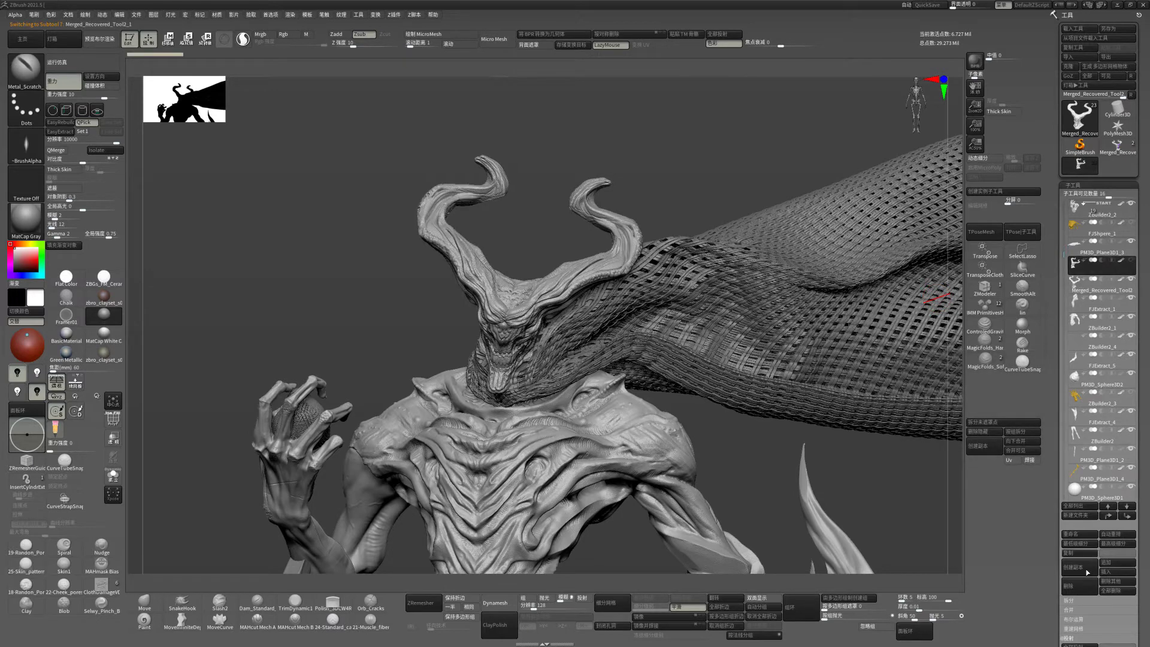
click(1078, 586)
click(992, 606)
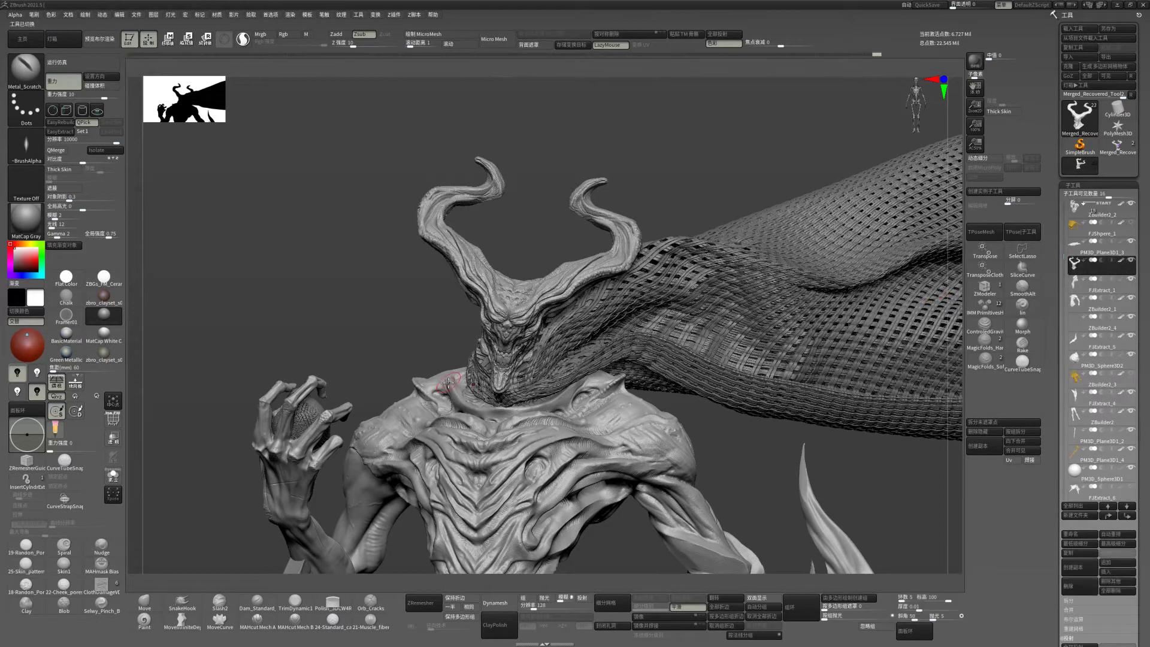
mouse_move(421, 281)
ctrl+right_down()
mouse_move(383, 259)
mouse_move(368, 301)
mouse_move(372, 228)
ctrl+right_up()
key(f)
- Make ZBuilder2_1 the active subtool and briefly inspect it in Solo mode
alt+click(754, 390)
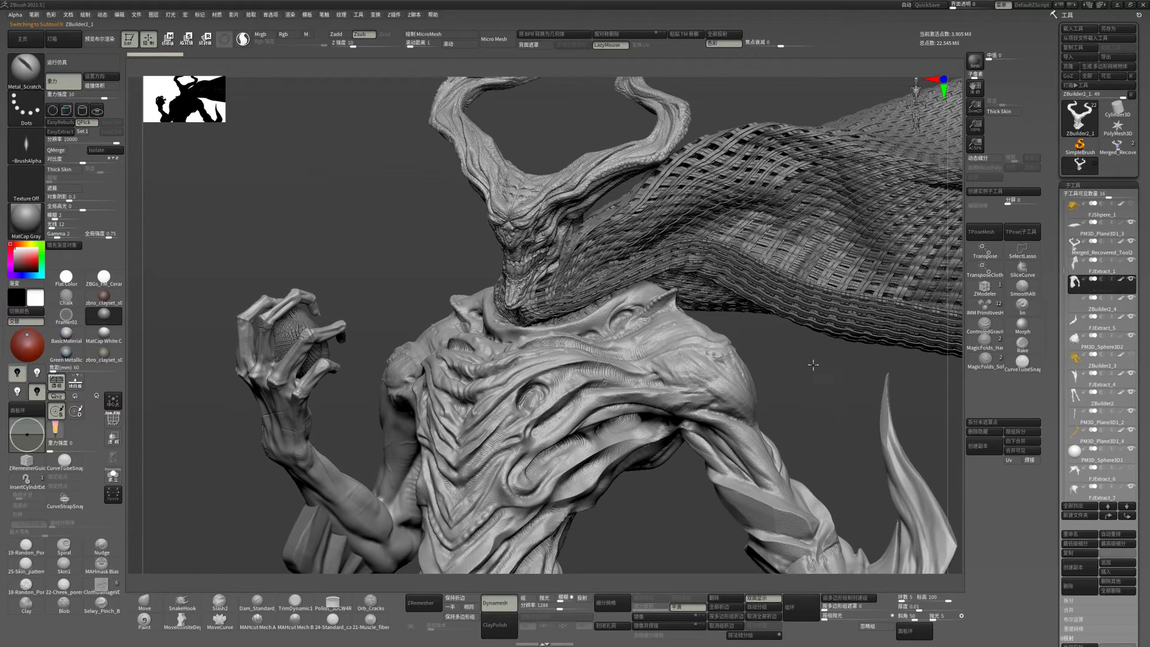
drag(776, 285, 678, 360)
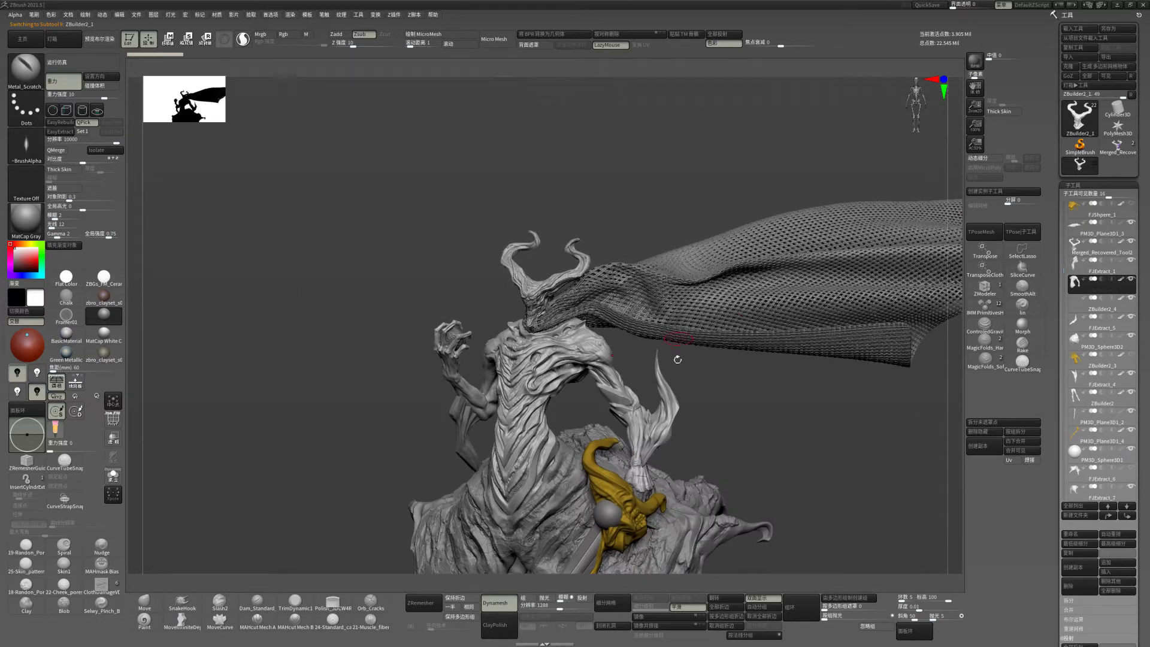
click(112, 478)
mouse_move(791, 398)
right_down()
mouse_move(788, 437)
mouse_move(816, 427)
mouse_move(753, 321)
mouse_move(791, 377)
mouse_move(839, 331)
mouse_move(847, 296)
mouse_move(686, 290)
mouse_move(448, 205)
right_up()
click(112, 478)
alt+click(454, 242)
alt+click(254, 227)
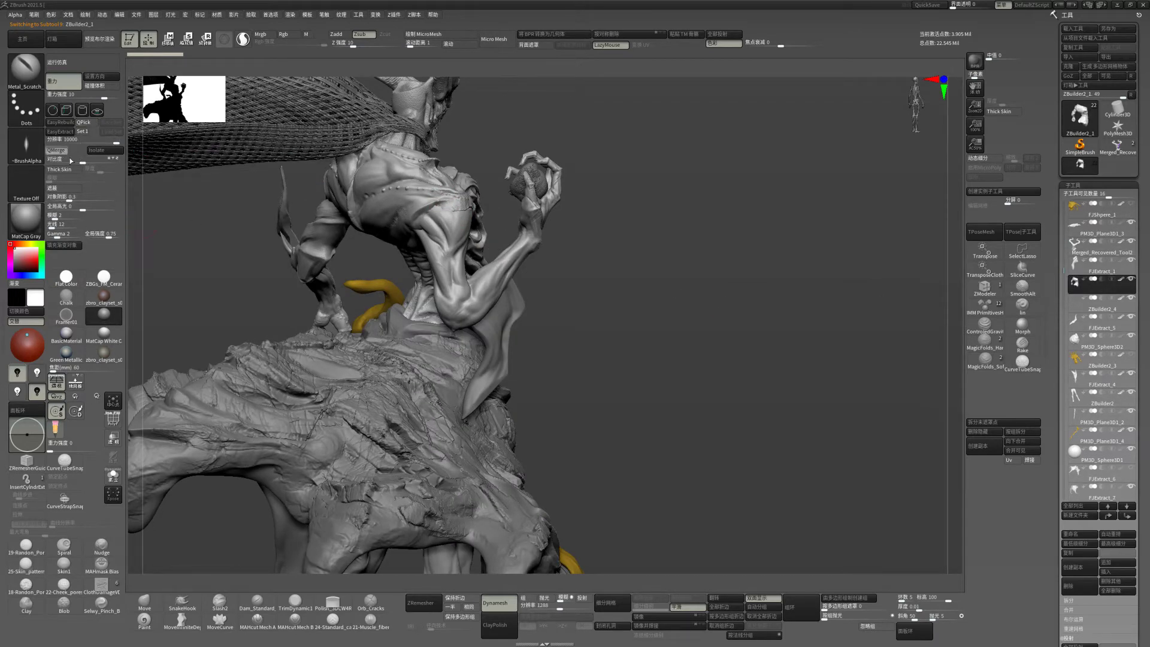
- Mask the torso, legs and raised arm, then clear the mask
right_drag(767, 396, 442, 337)
right_drag(570, 396, 111, 352)
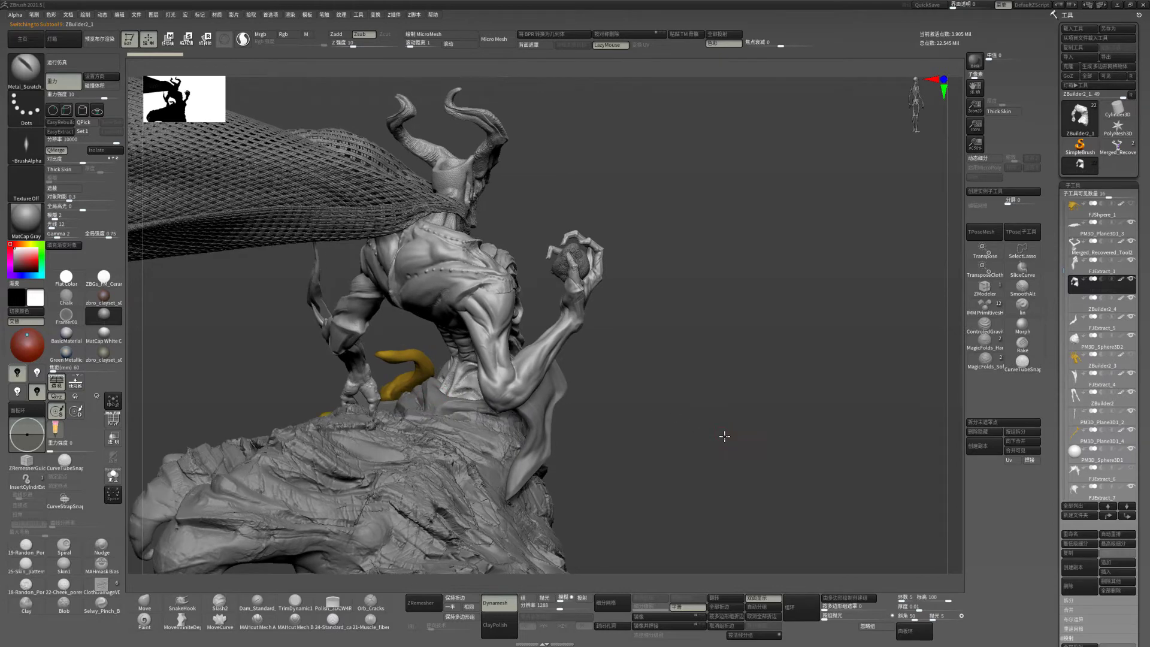
ctrl+click(570, 334)
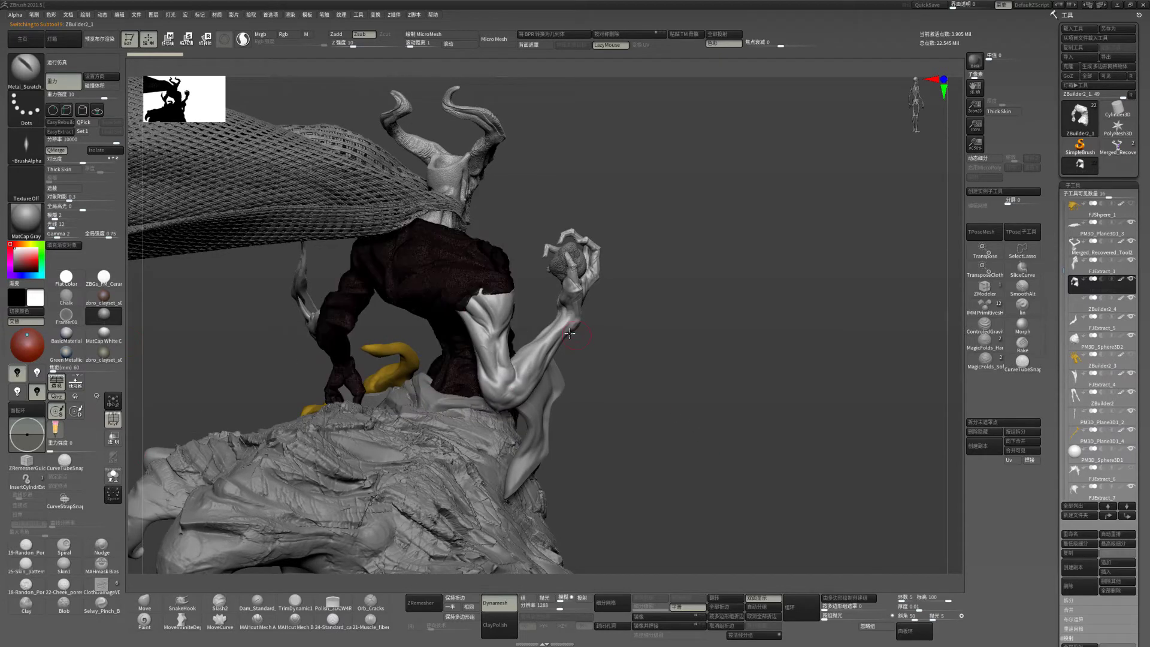
ctrl+click(487, 323)
mouse_move(134, 412)
ctrl+mouse_down()
mouse_move(180, 435)
mouse_move(713, 412)
mouse_move(879, 418)
ctrl+mouse_up()
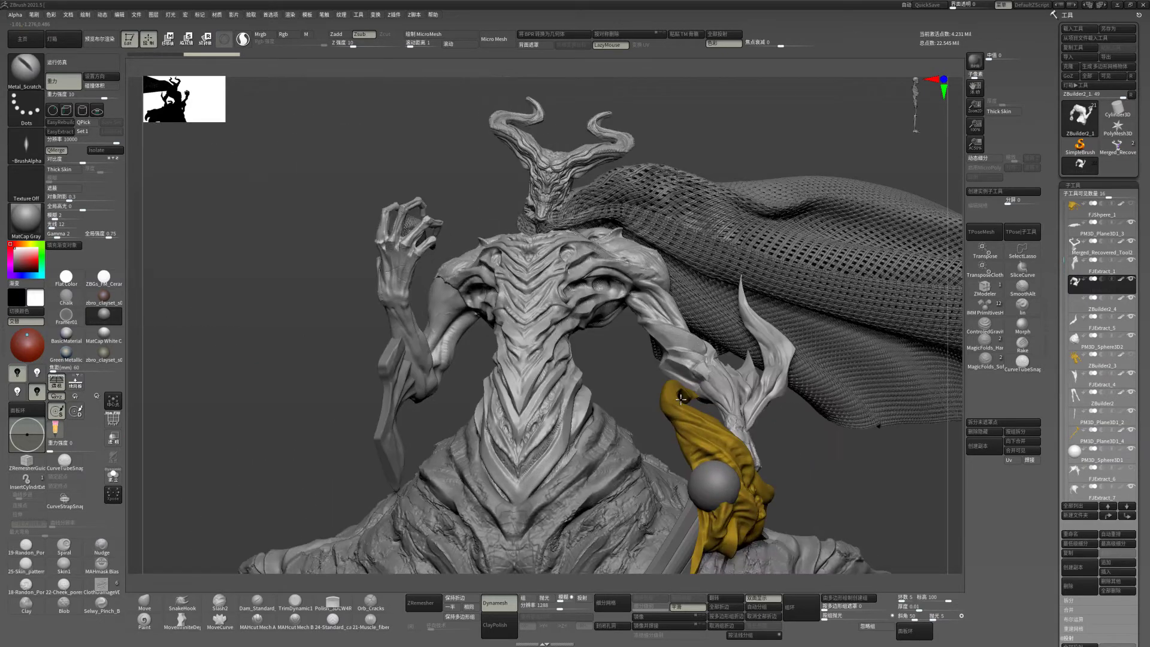
- Re-Dynamesh the demon's body with a raised Dynamesh Resolution value
drag(863, 380, 779, 384)
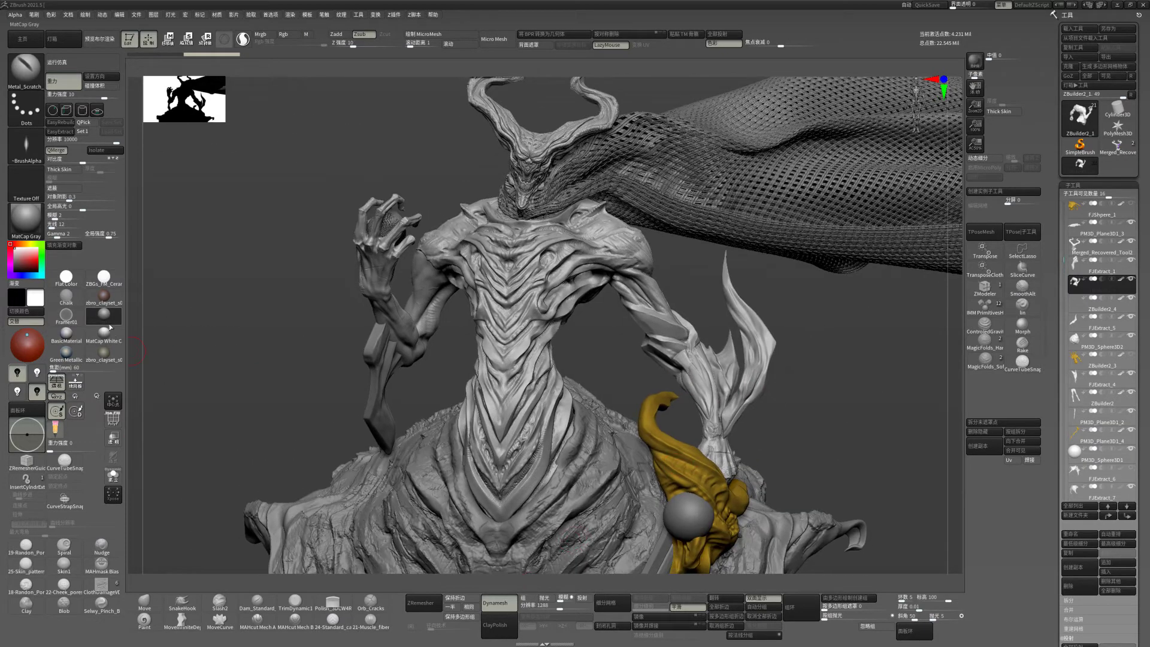
mouse_move(251, 307)
mouse_down()
mouse_move(248, 336)
mouse_move(251, 300)
mouse_up()
key(space)
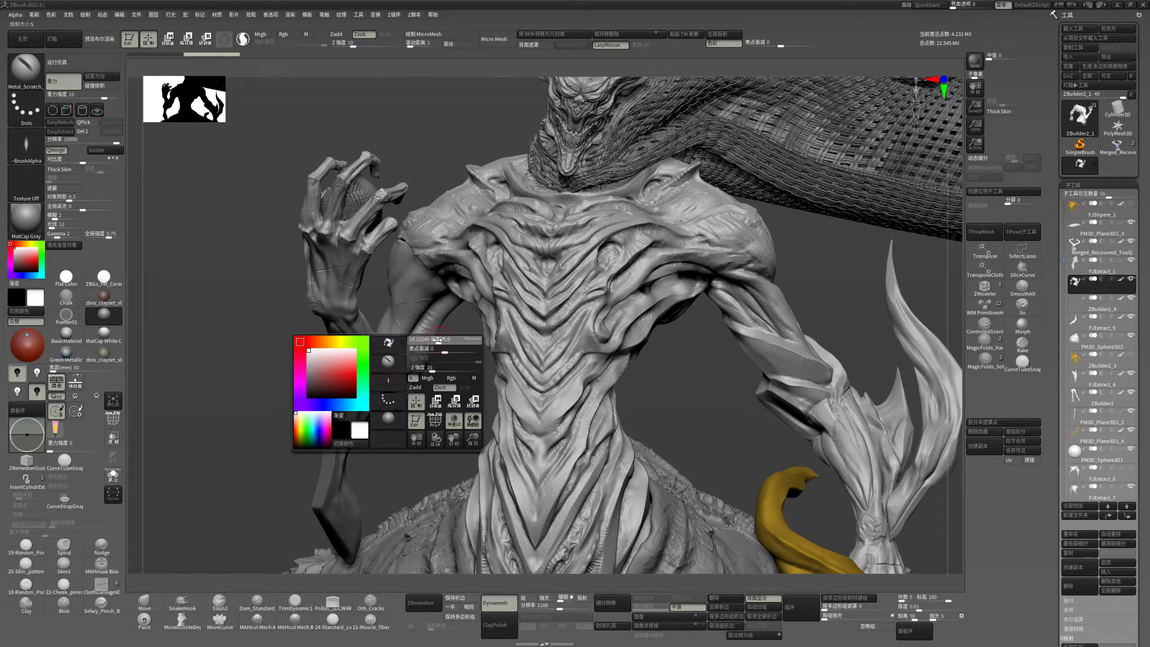
drag(559, 609, 566, 608)
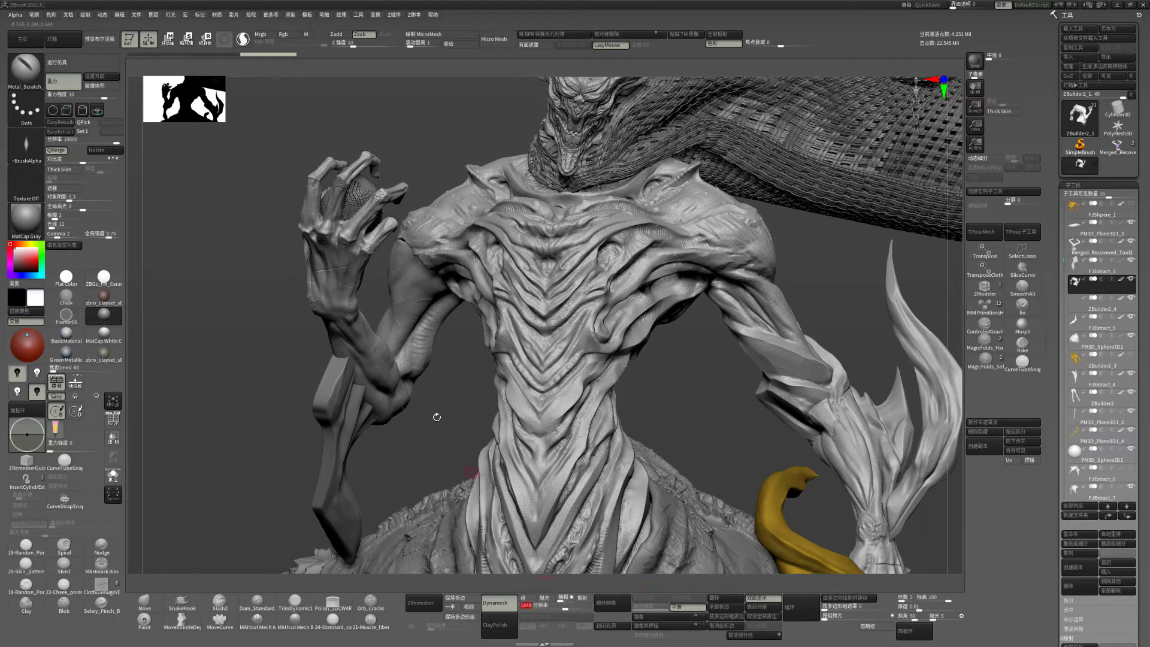
ctrl+drag(437, 415, 469, 476)
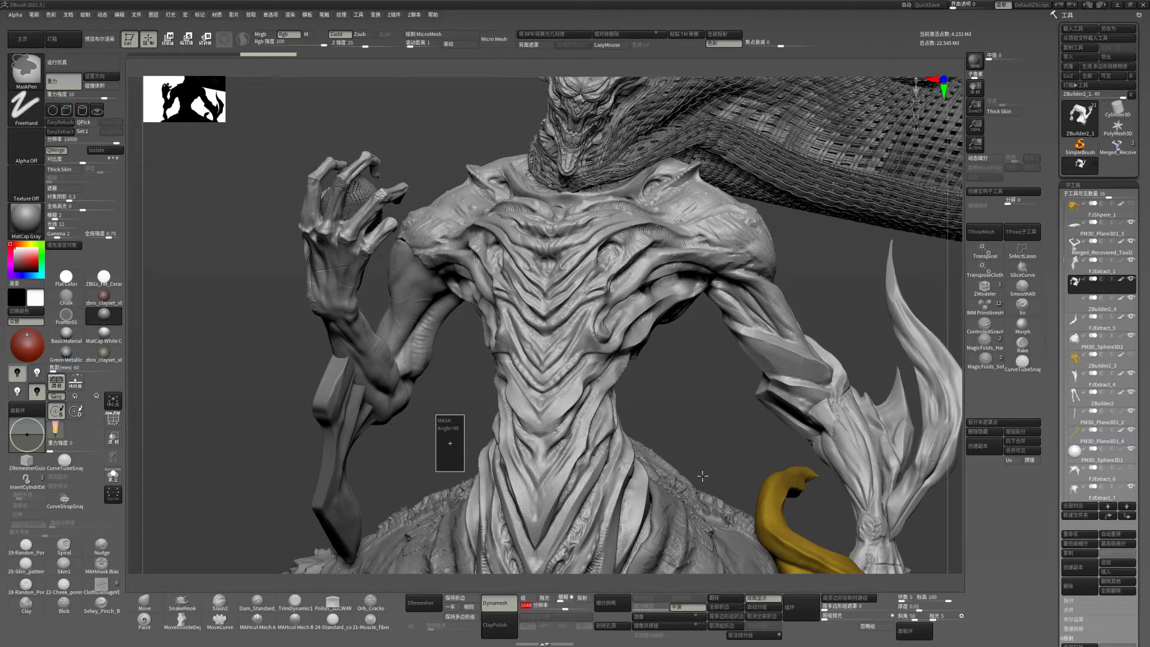
mouse_move(674, 407)
mouse_down()
mouse_move(743, 398)
mouse_move(750, 384)
mouse_up()
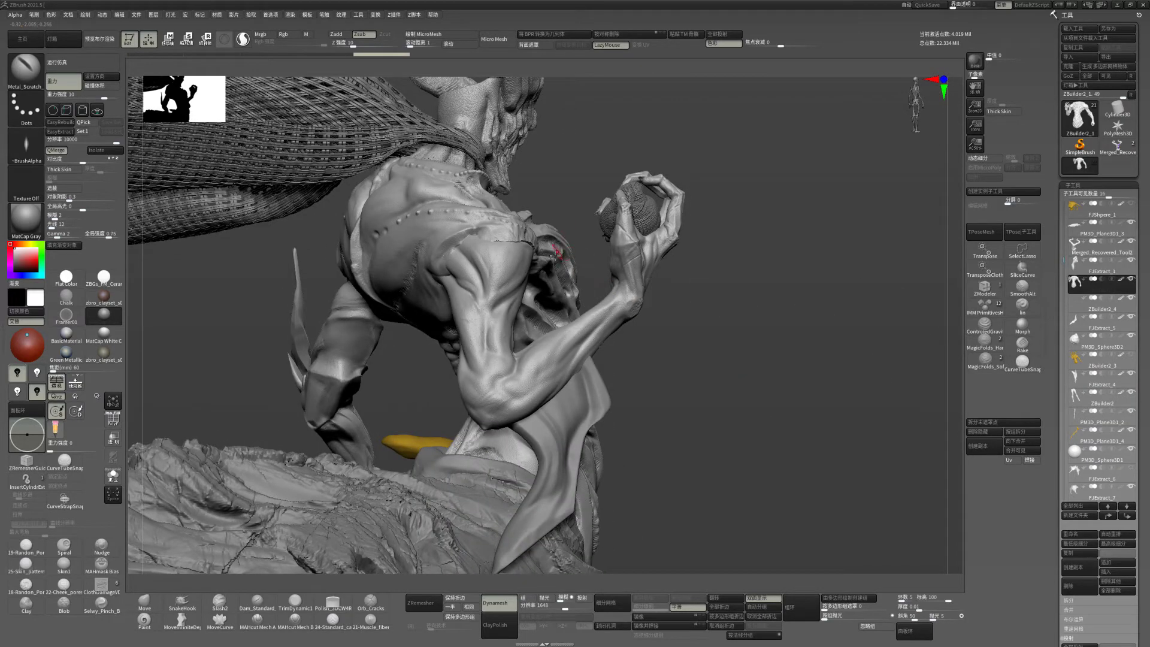
- Smooth the shoulder seam above the orb arm, mask around it, then clear the mask
key(space)
alt+drag(693, 351, 664, 570)
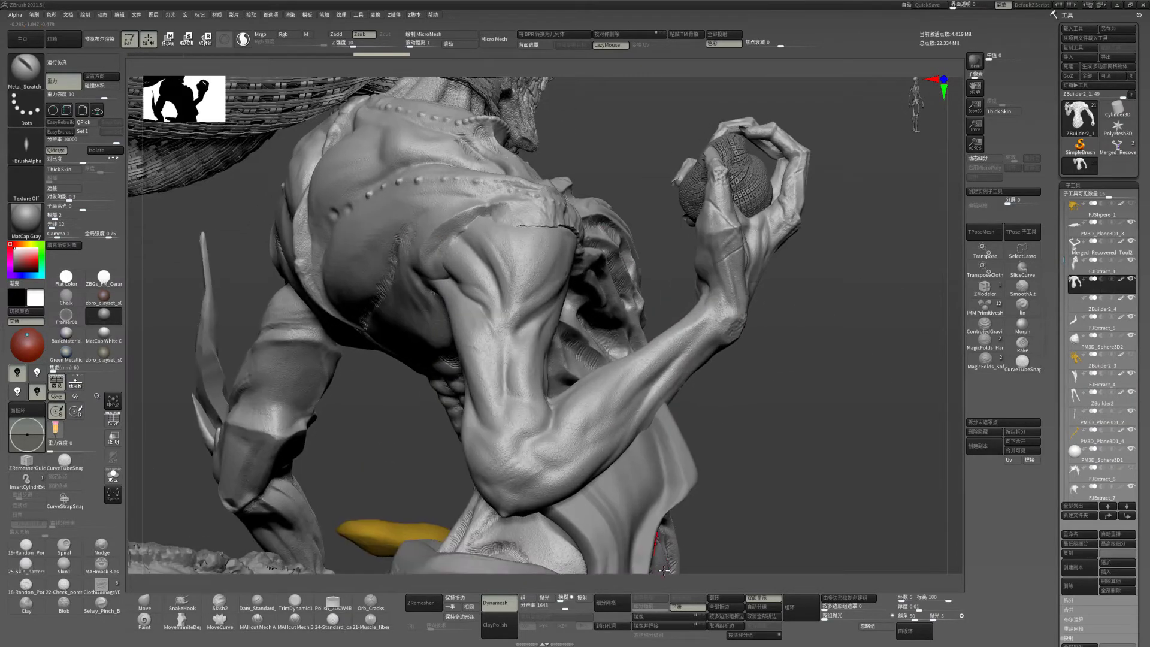
key(space)
mouse_move(596, 146)
mouse_down()
mouse_move(593, 168)
mouse_move(519, 253)
mouse_up()
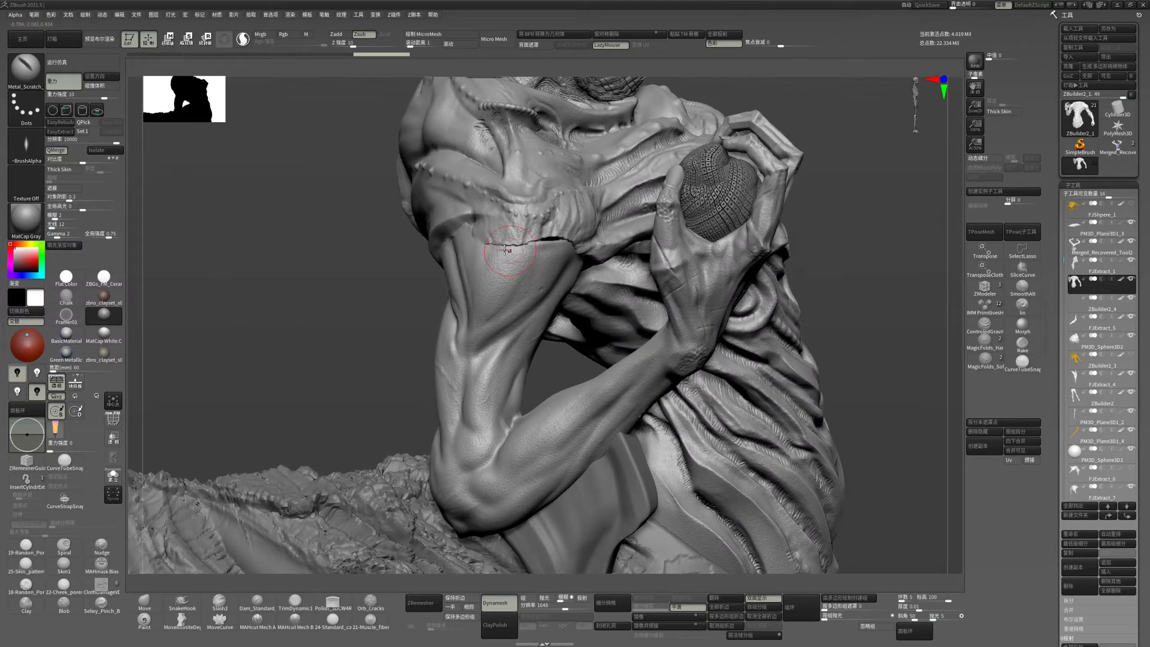
key(shift)
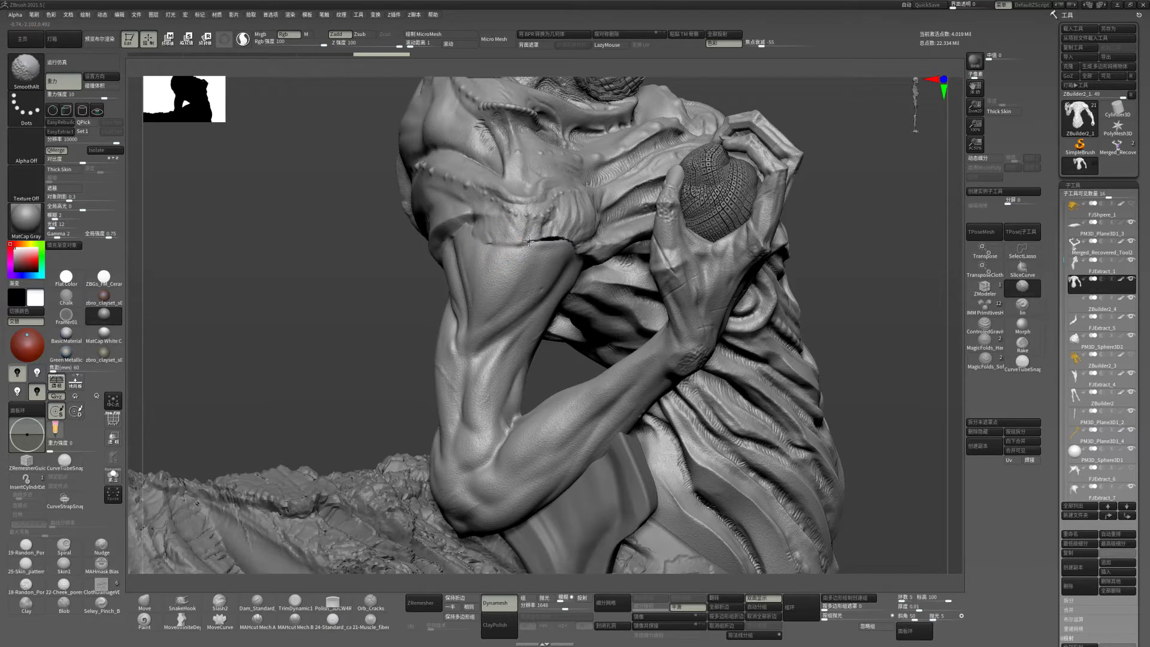
drag(554, 242, 553, 239)
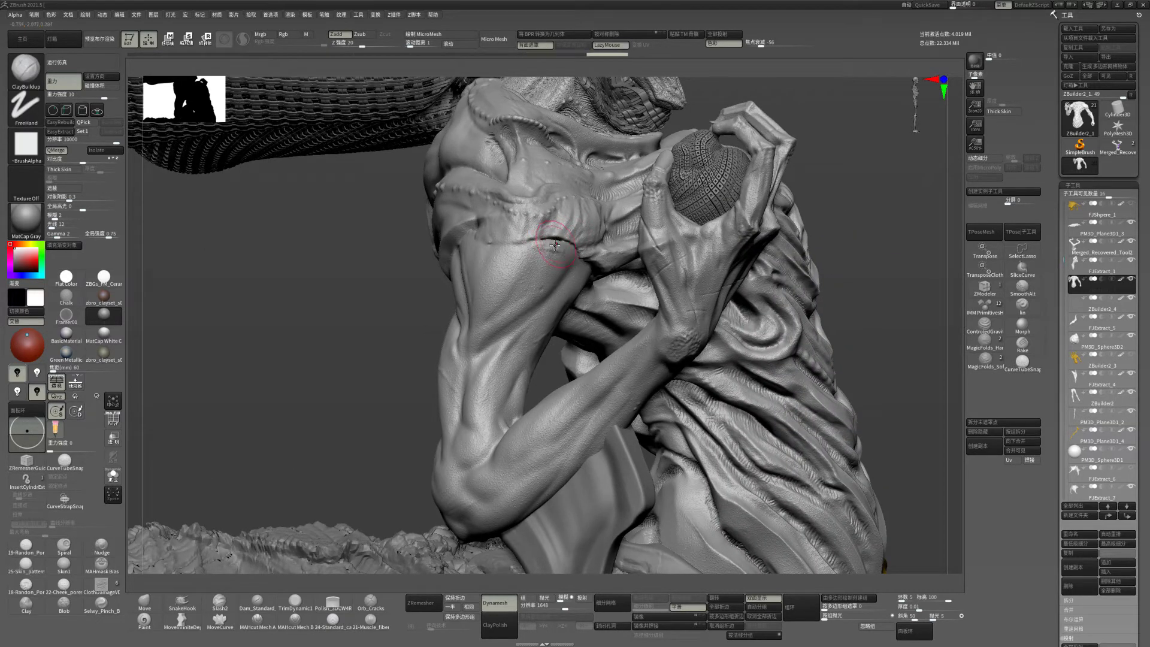
click(144, 601)
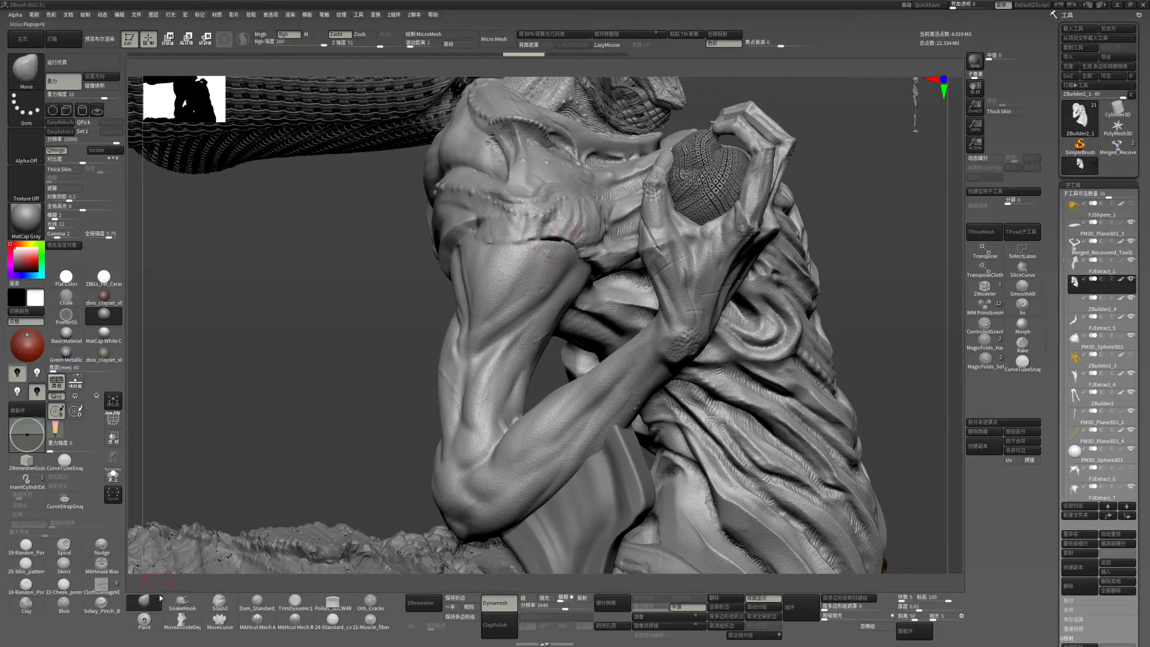
drag(298, 404, 541, 261)
key(space)
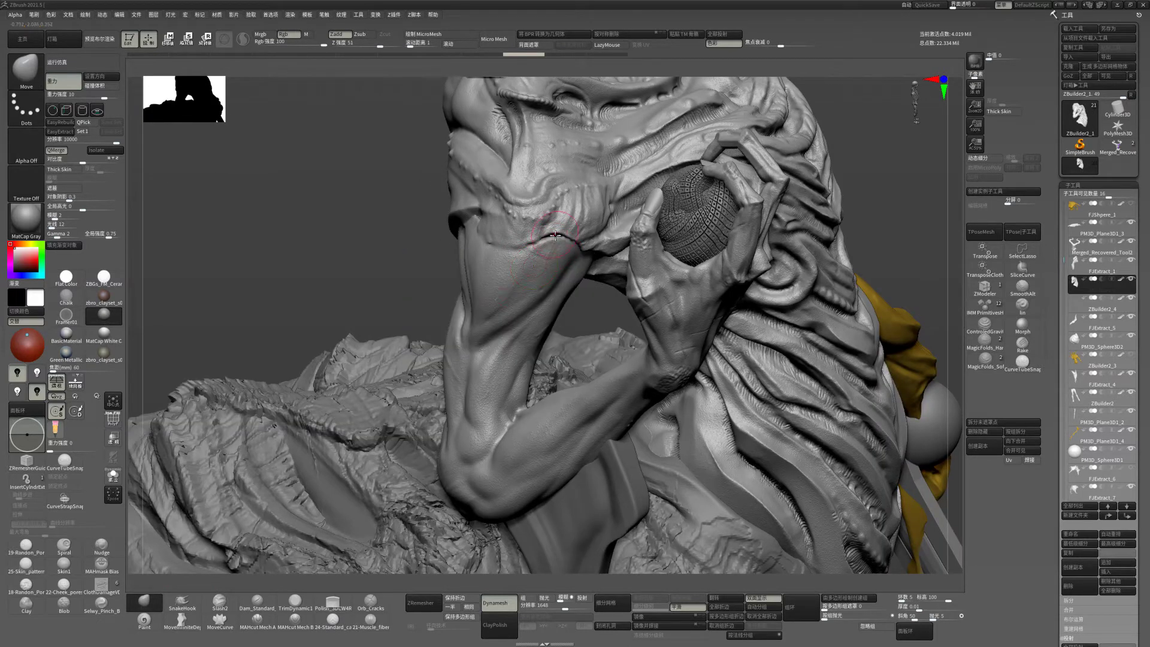
key(ctrl+shift)
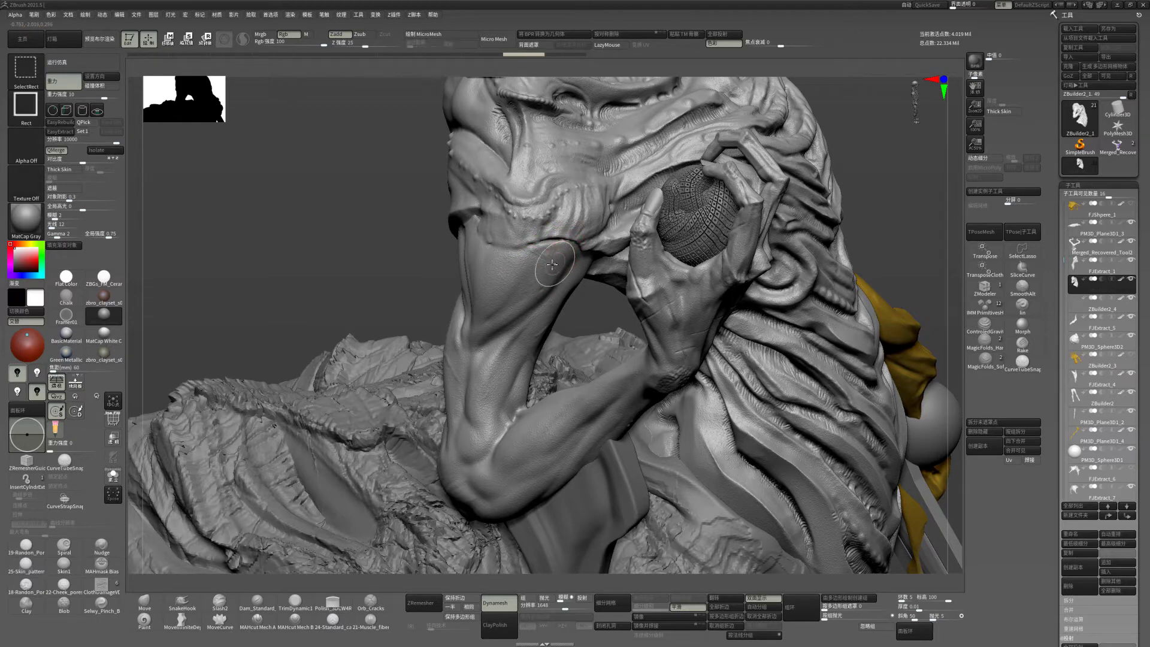
ctrl+click(137, 418)
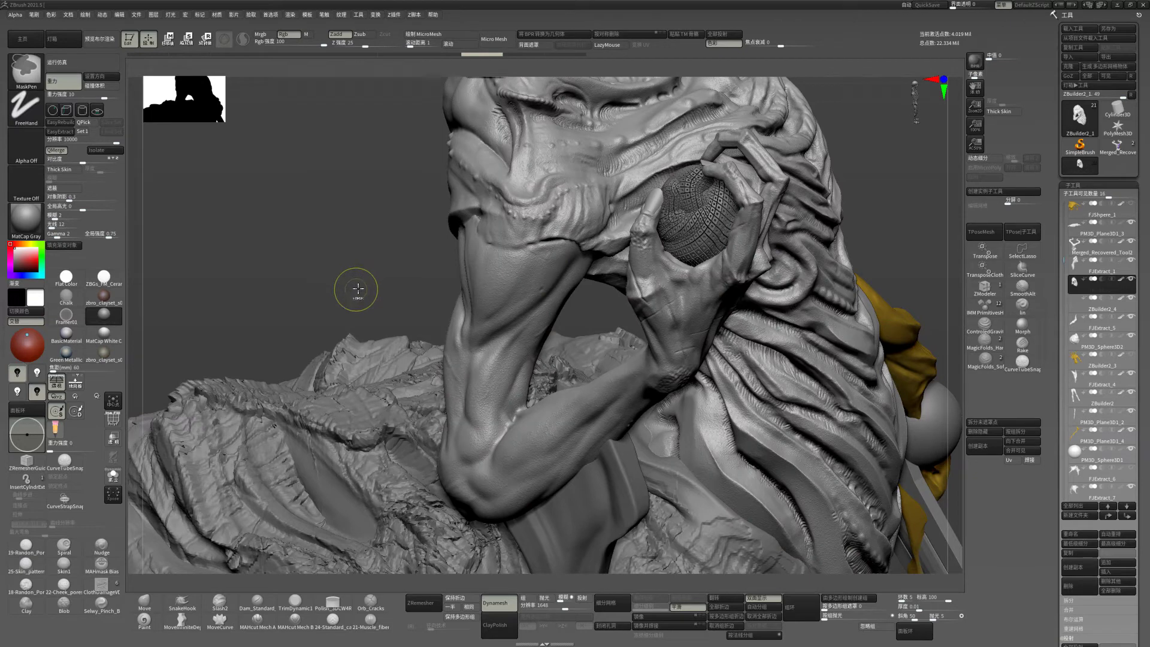
- Inflate the shoulder crease with the Inflat brush and smooth it with SmoothAlt
key(space)
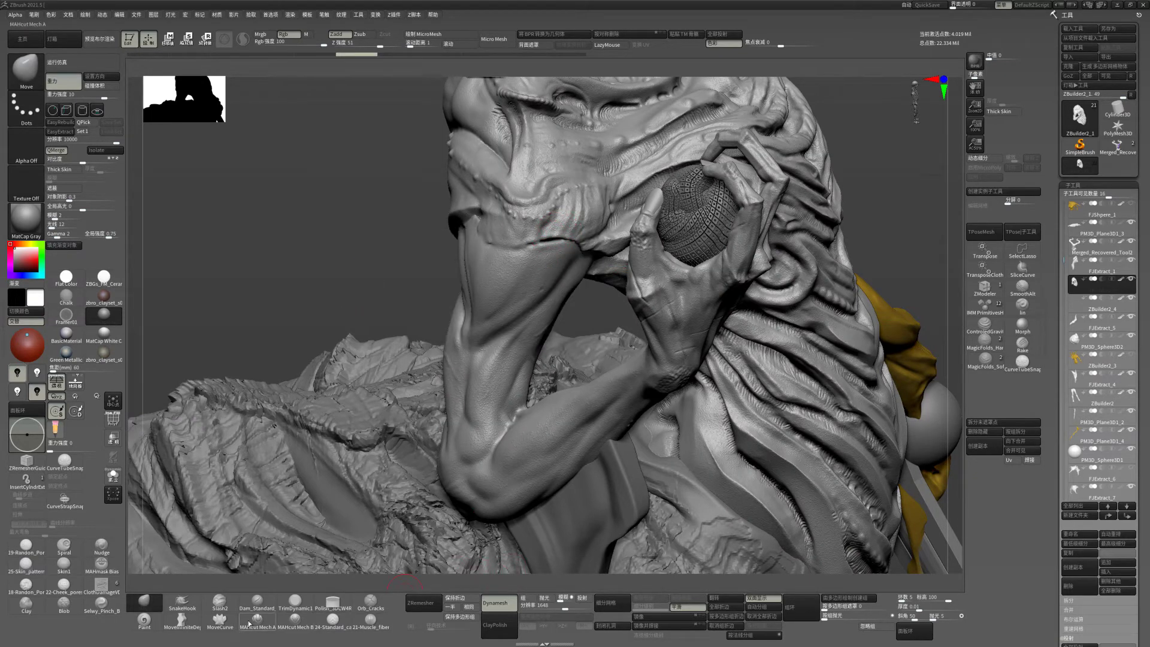
key(b)
key(i)
key(n)
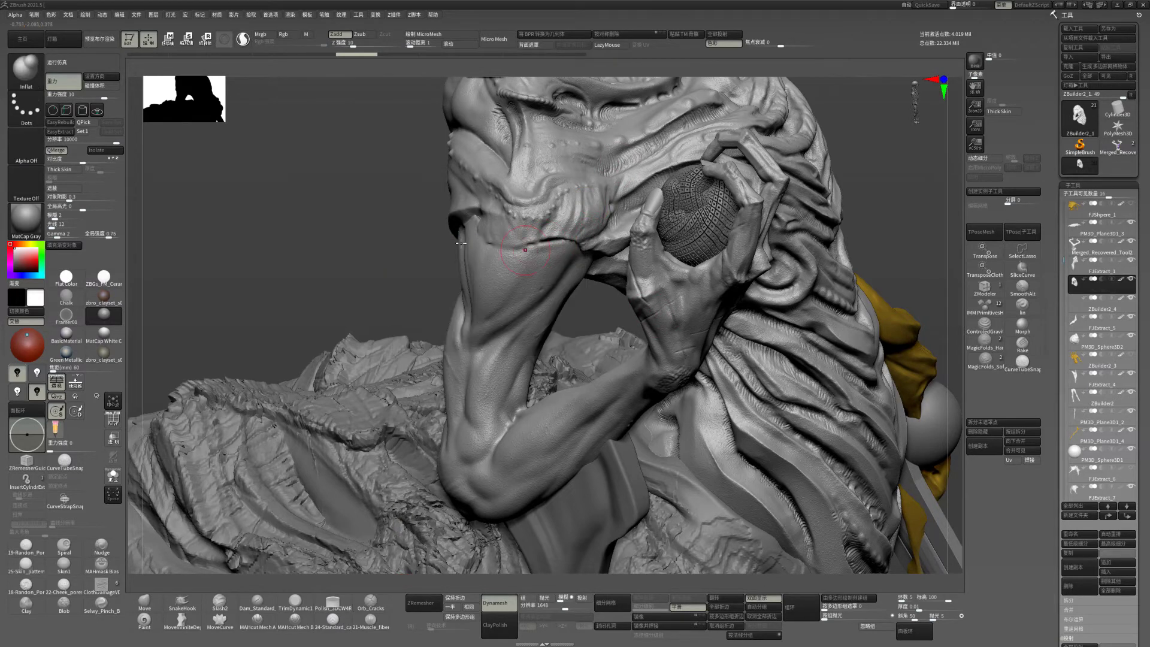
right_drag(542, 242, 561, 244)
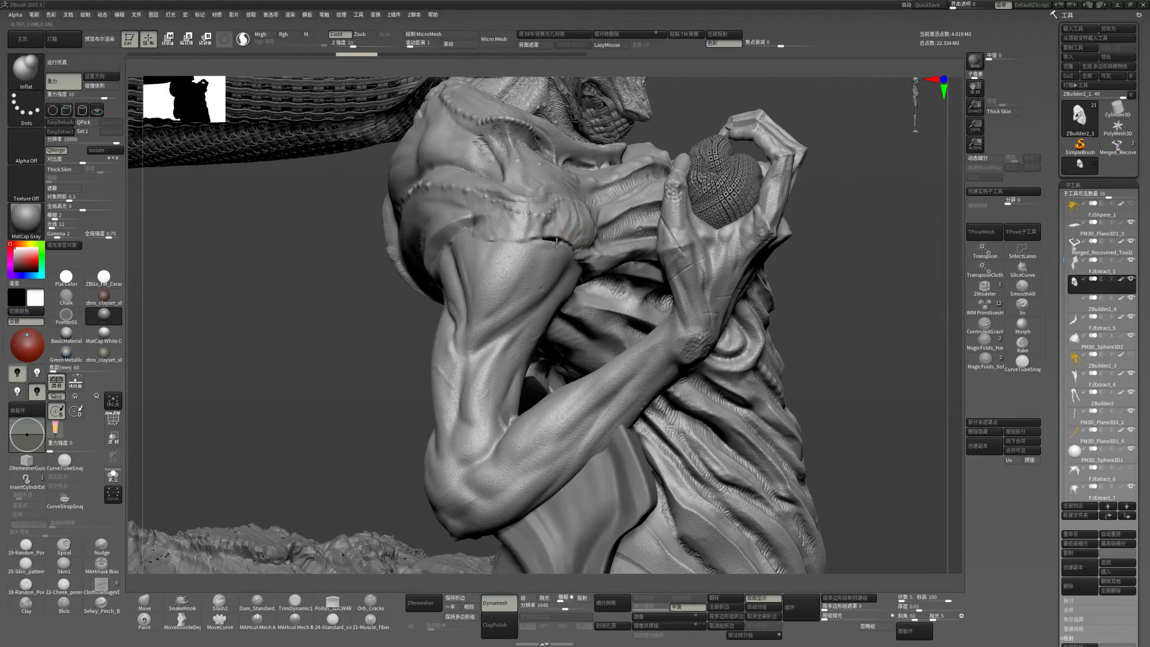
right_drag(844, 302, 440, 314)
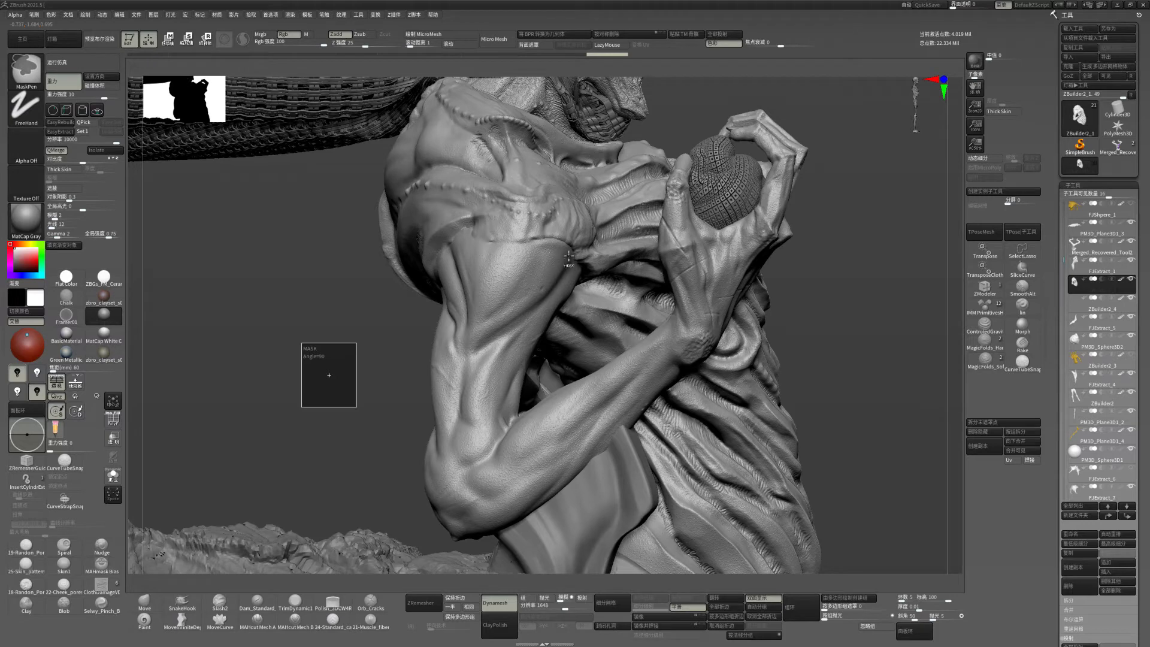
key(shift)
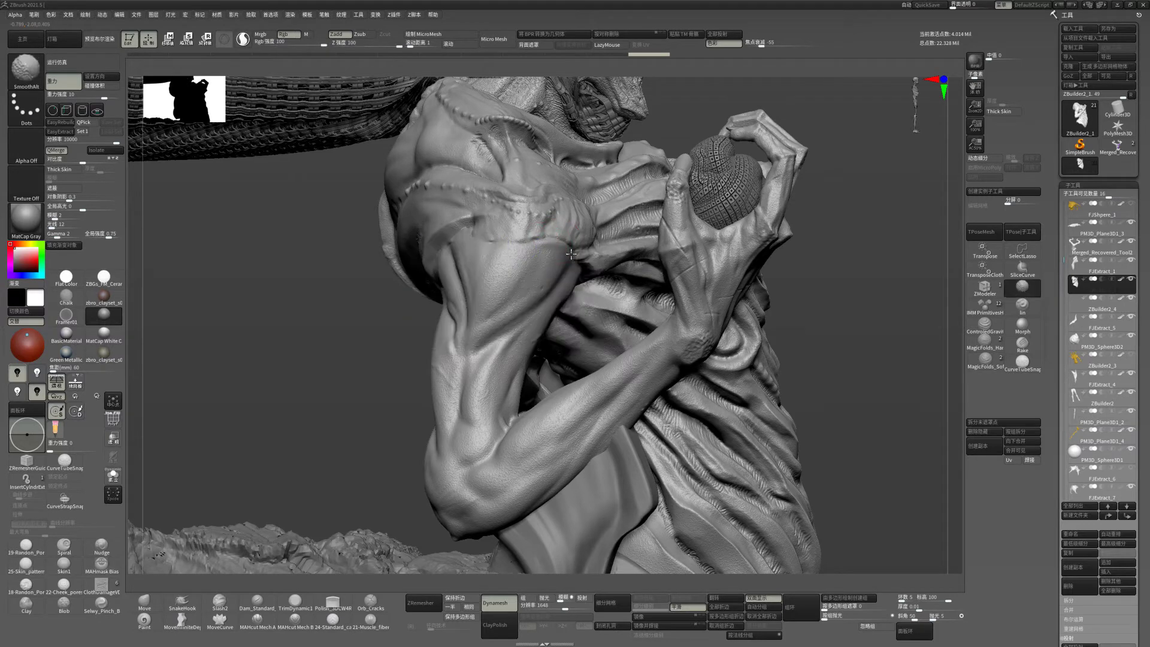
right_drag(452, 277, 452, 228)
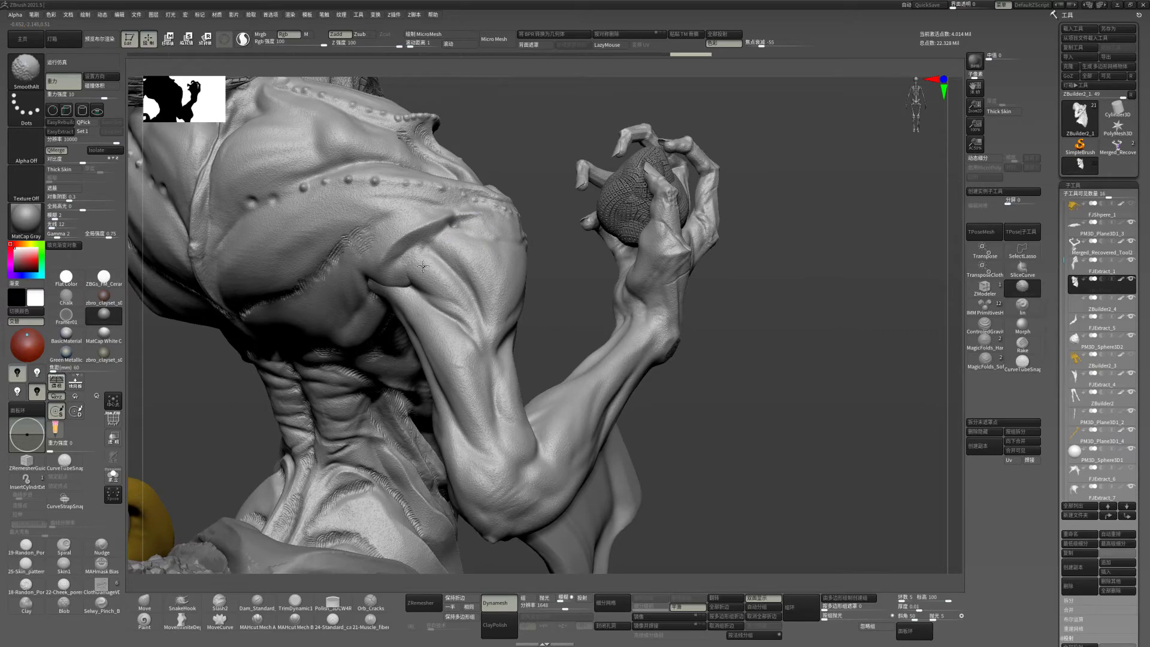
- Build up the chest and neck muscles with ClayBuildup, smoothing with SmoothAlt
mouse_move(766, 334)
right_down()
mouse_move(590, 308)
mouse_move(468, 259)
mouse_move(482, 256)
right_up()
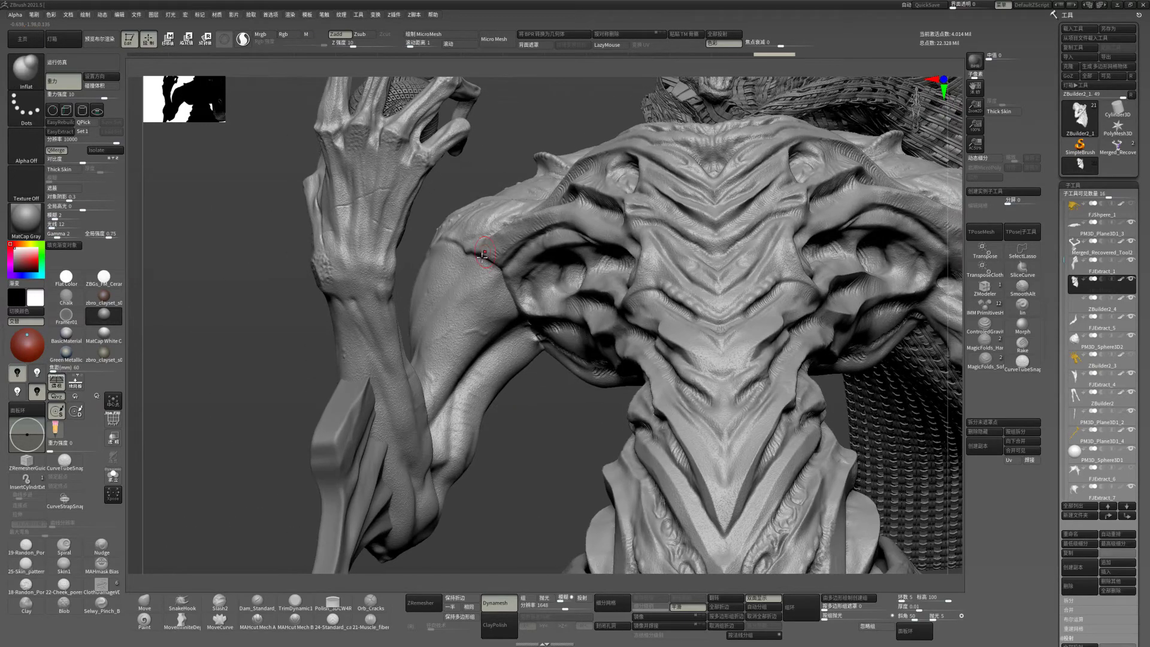
key(space)
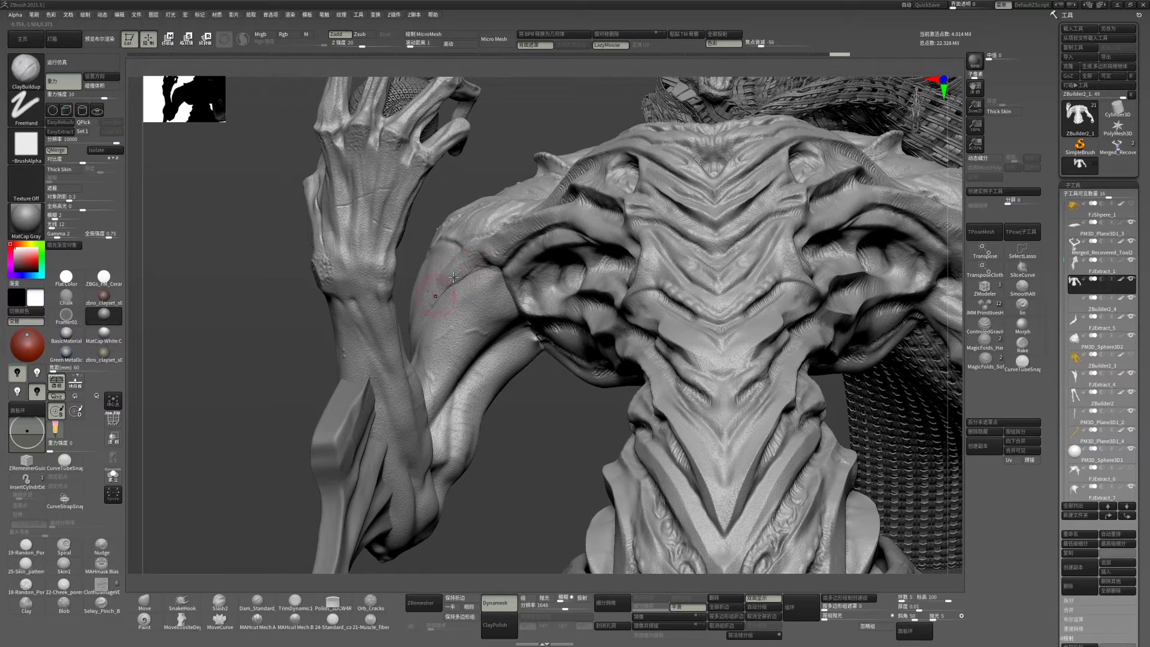
key(shift)
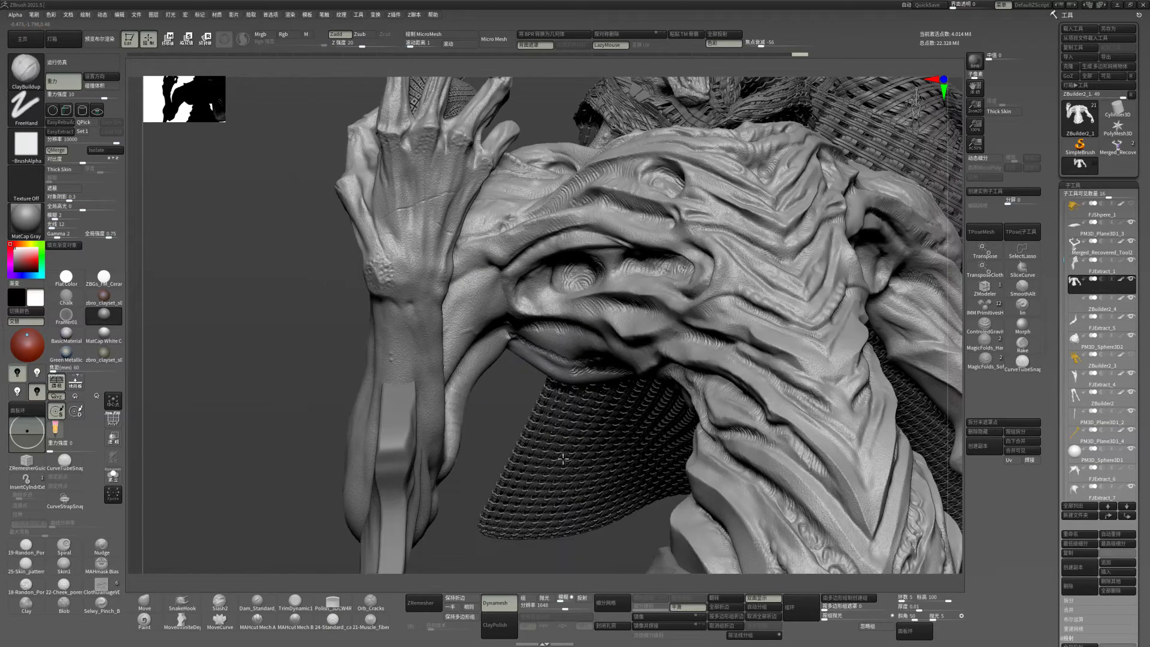
drag(448, 292, 456, 248)
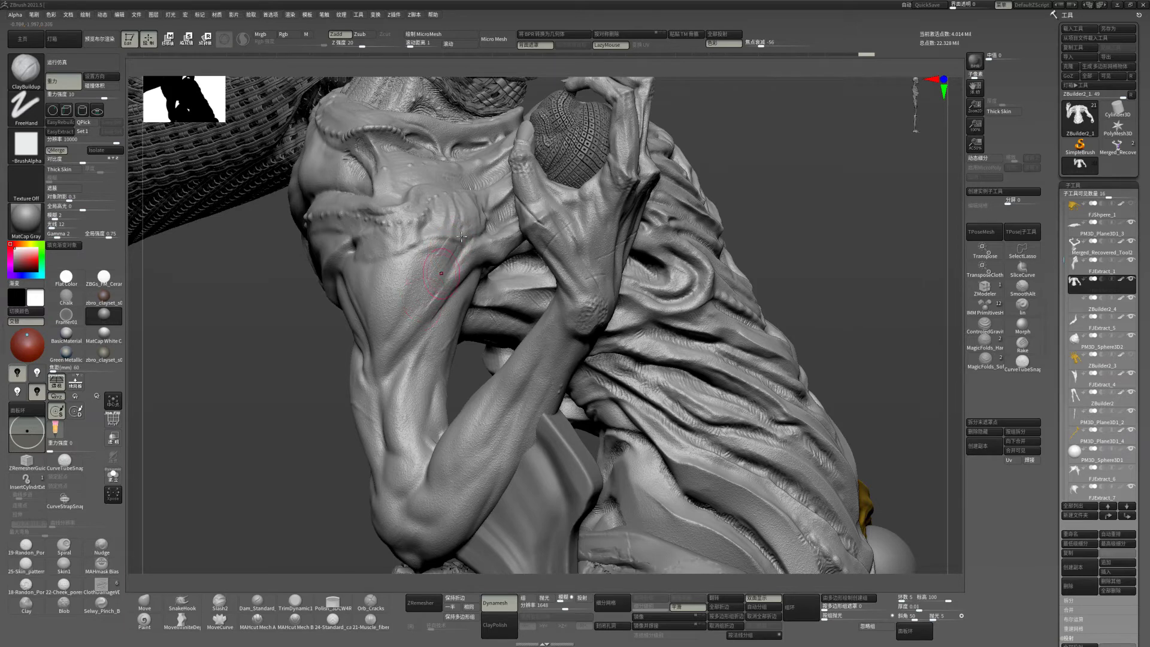
key(shift)
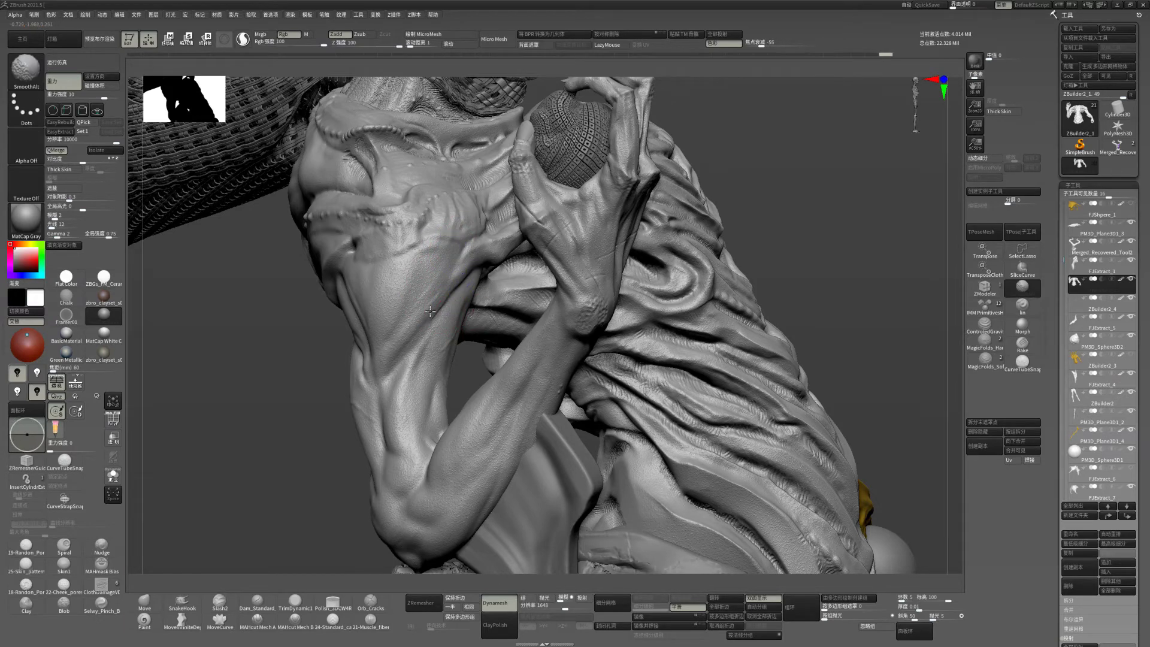
drag(275, 368, 360, 334)
- Sculpt the shoulder and neck with Standard_R strokes, smoothing between them
key(space)
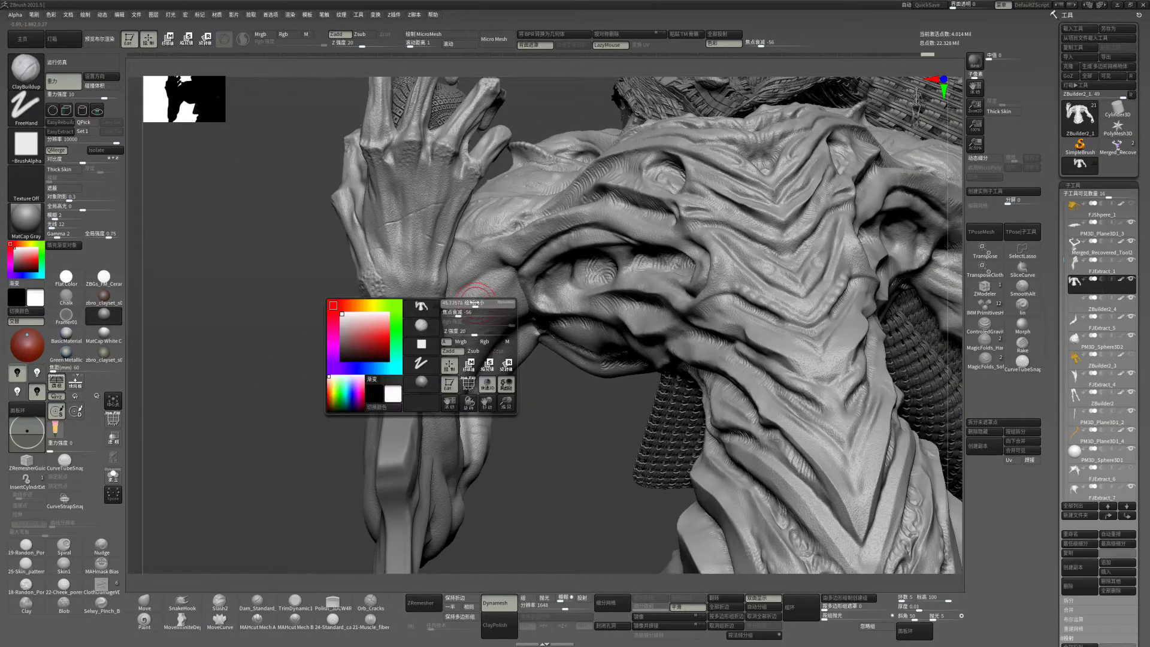
key(b)
key(s)
key(t)
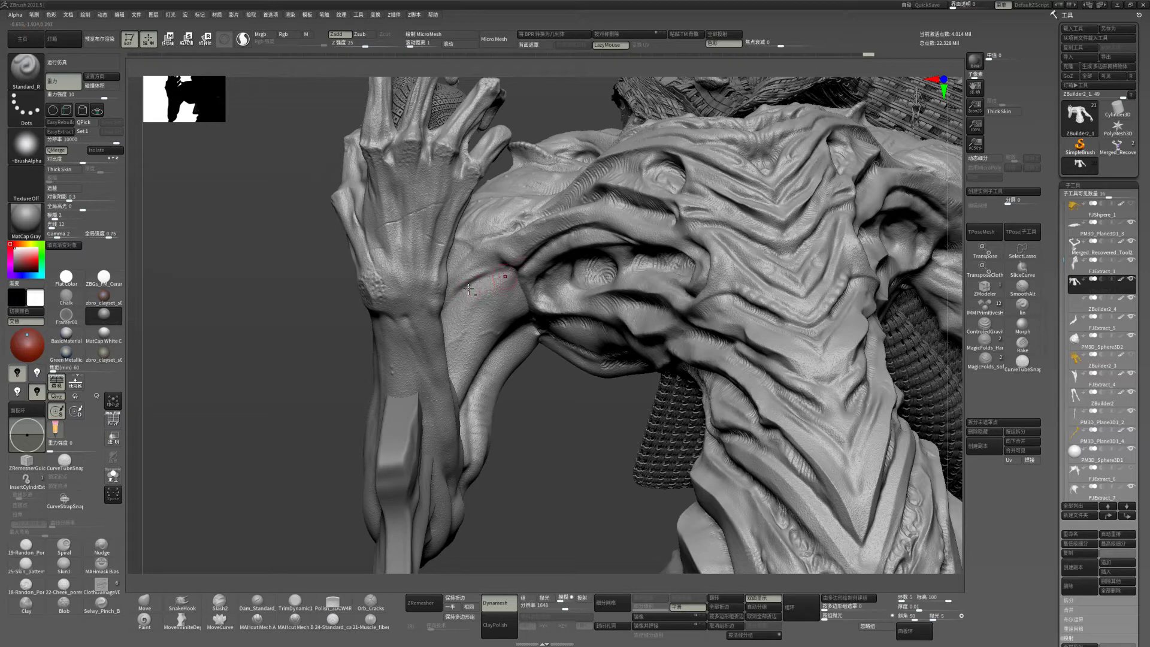
right_drag(514, 273, 512, 292)
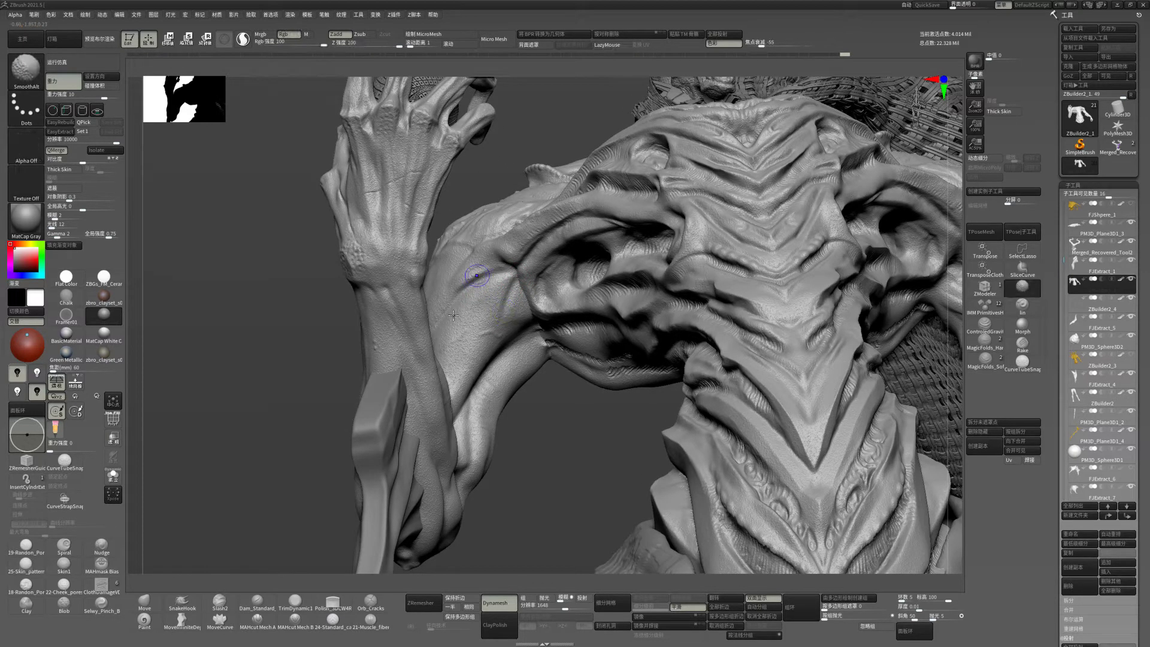
shift+drag(479, 274, 511, 305)
right_drag(567, 425, 531, 329)
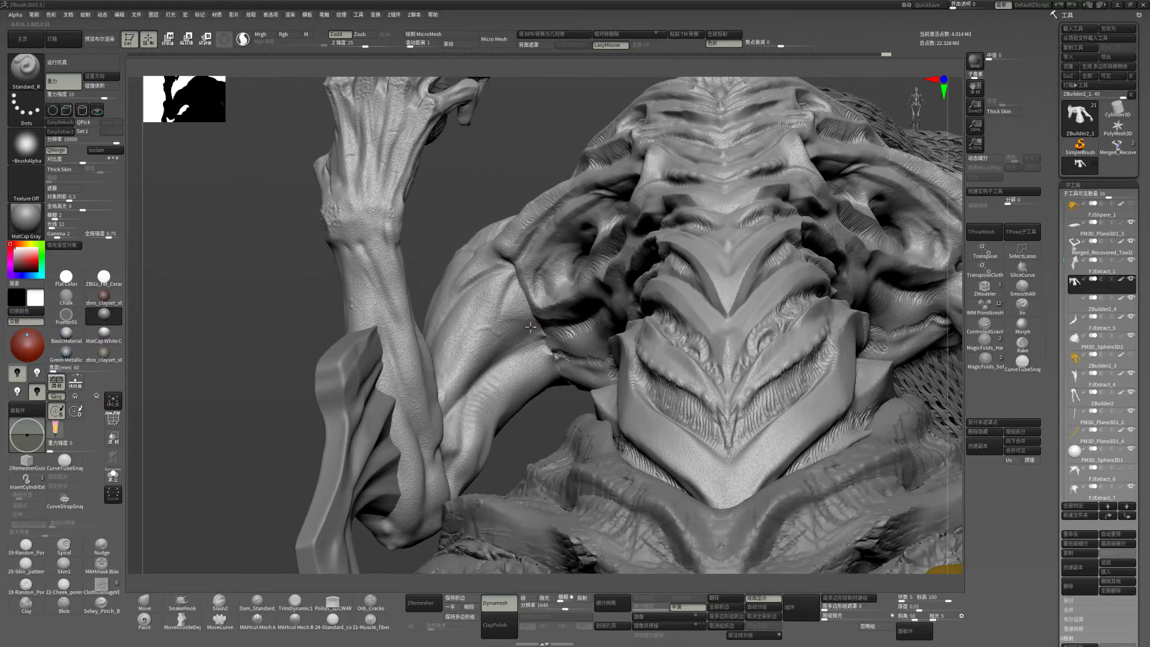
shift+drag(535, 329, 530, 321)
key(shift)
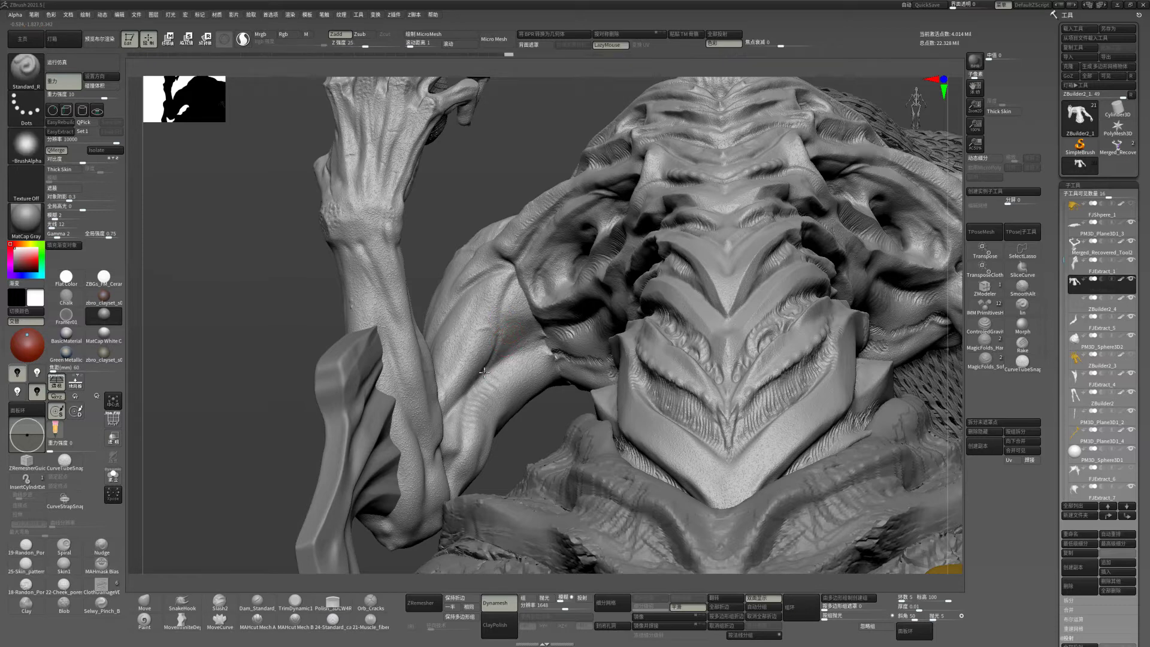
- Blend the side of the upper arm with smoothing and further ClayBuildup strokes
mouse_move(306, 392)
mouse_down()
mouse_move(496, 296)
mouse_move(505, 269)
mouse_move(435, 313)
mouse_up()
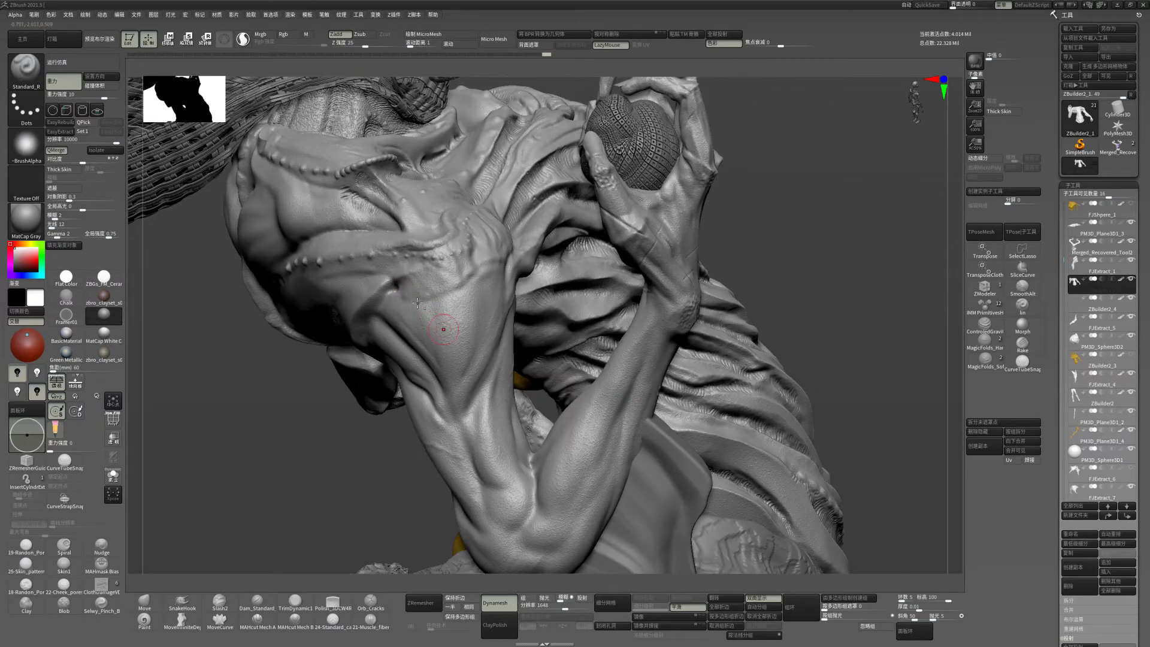
key(shift)
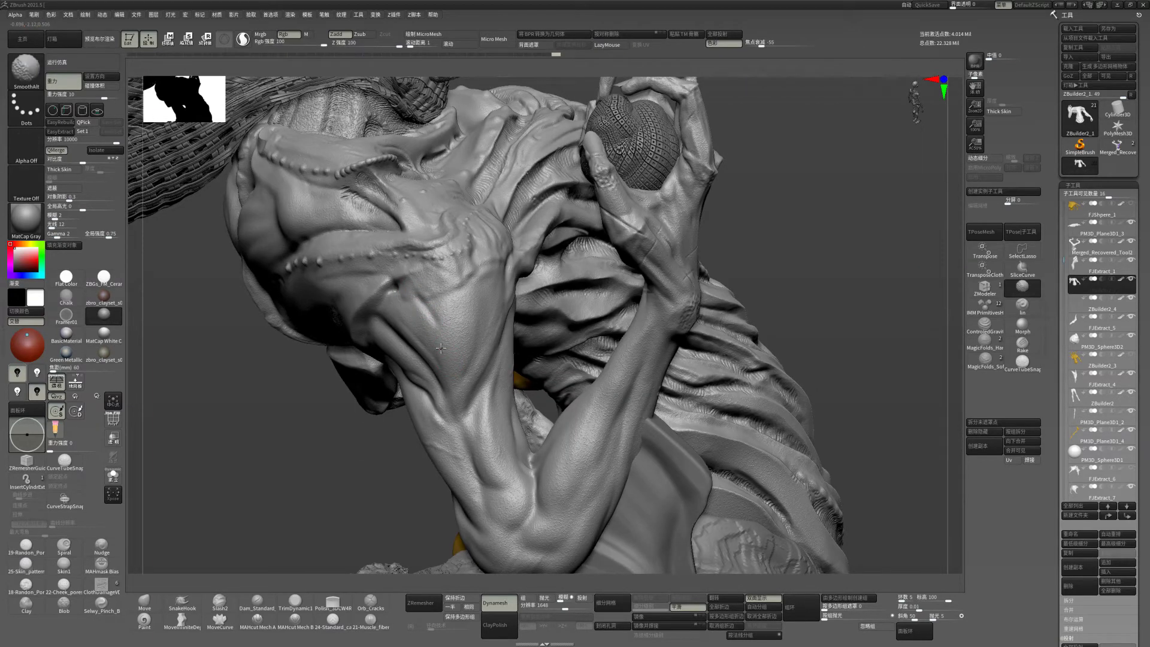
drag(441, 347, 402, 304)
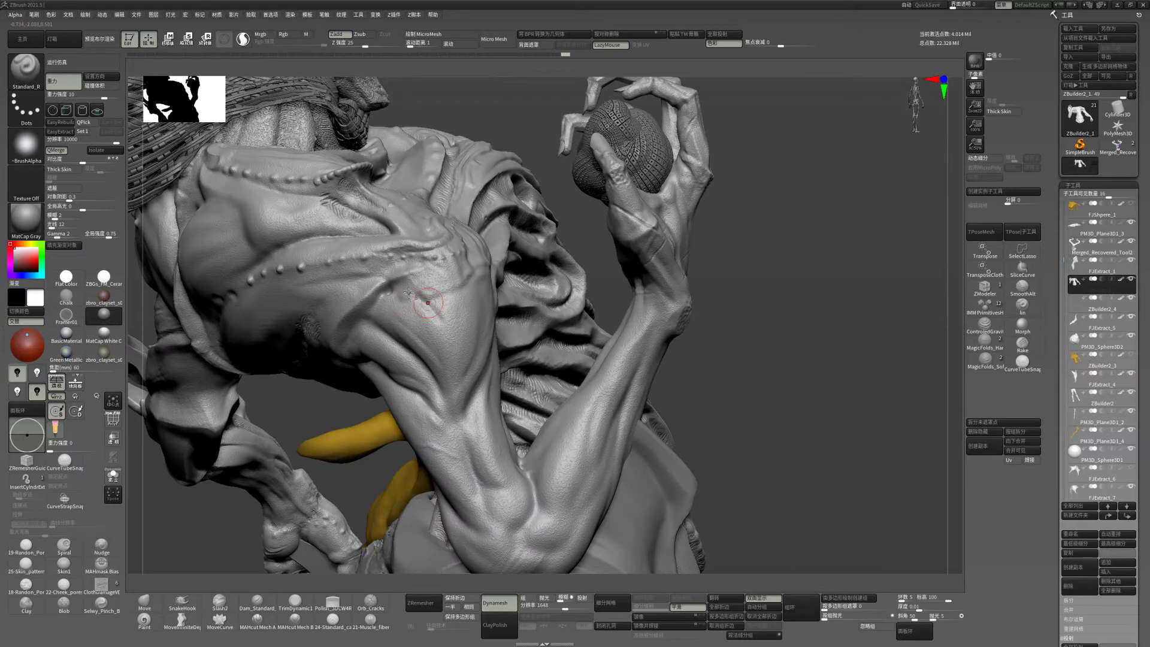
key(shift)
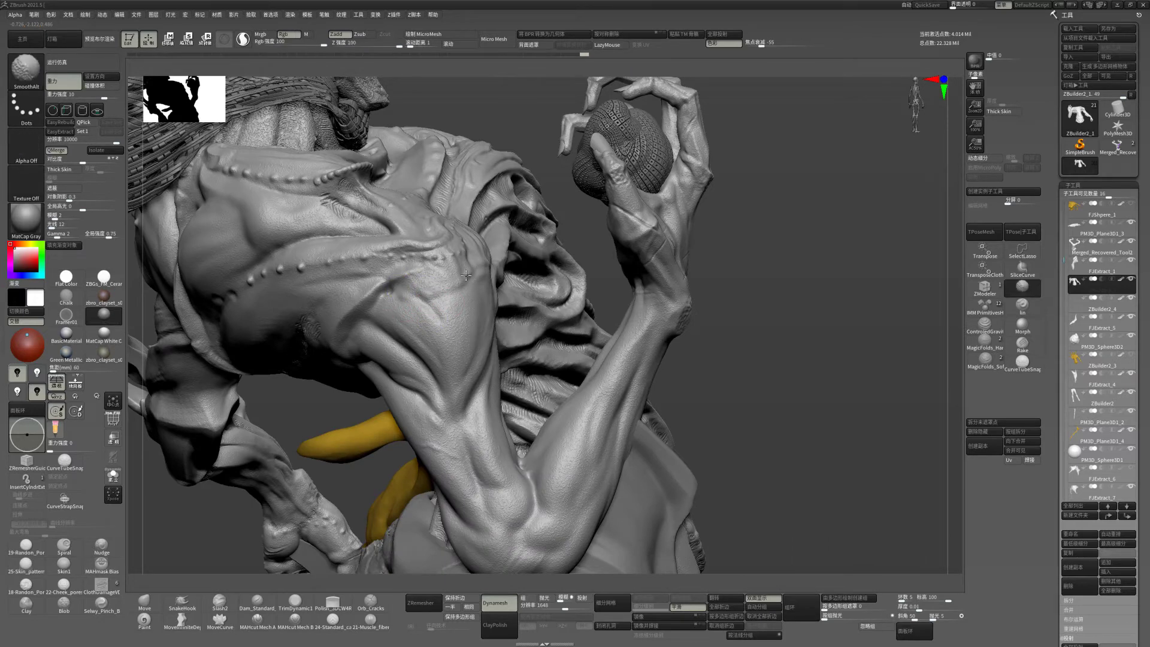
key(b)
key(c)
key(b)
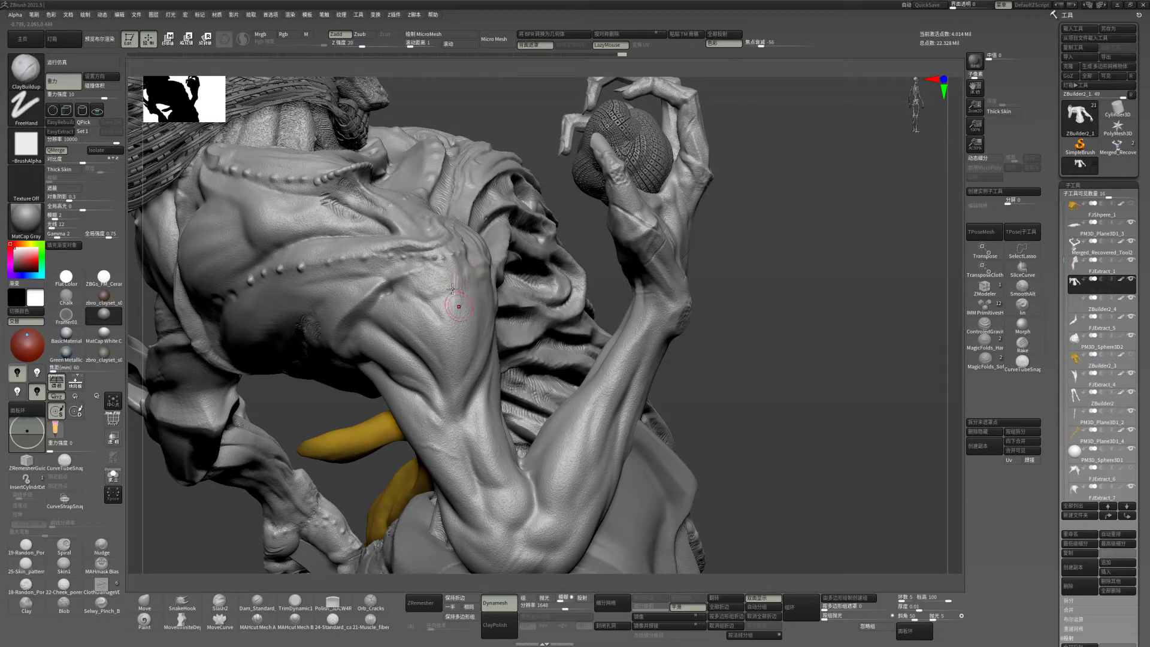
key(shift)
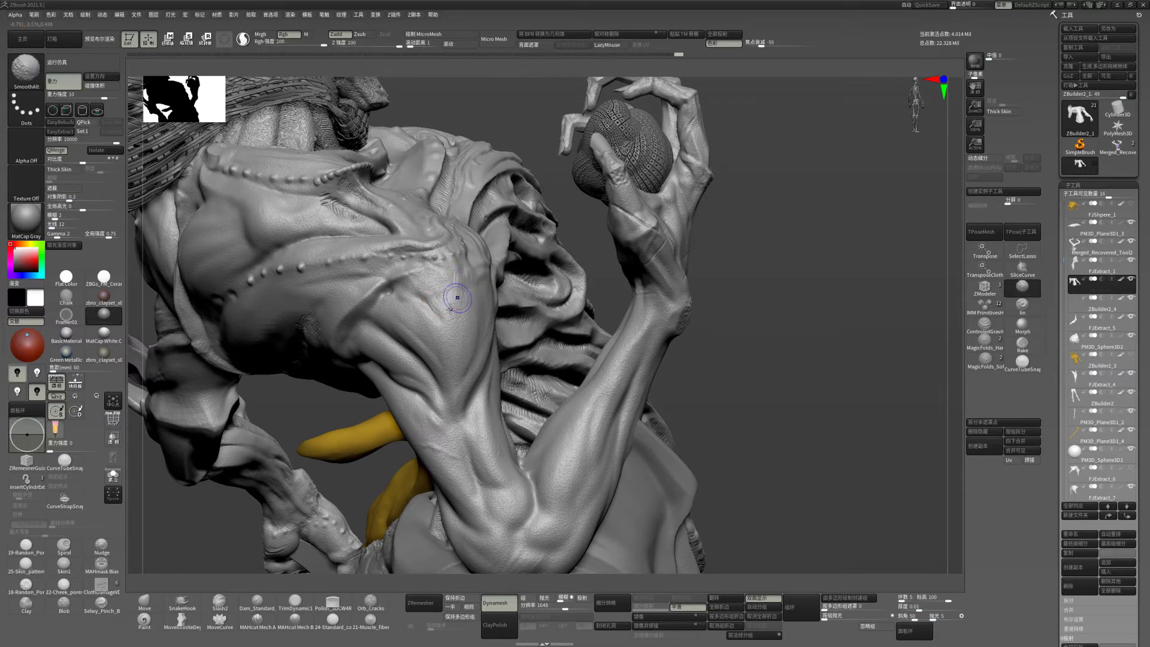
mouse_move(756, 398)
mouse_down()
mouse_move(699, 314)
mouse_move(800, 289)
mouse_move(804, 316)
mouse_move(808, 301)
mouse_move(778, 292)
mouse_move(839, 419)
mouse_move(681, 367)
mouse_up()
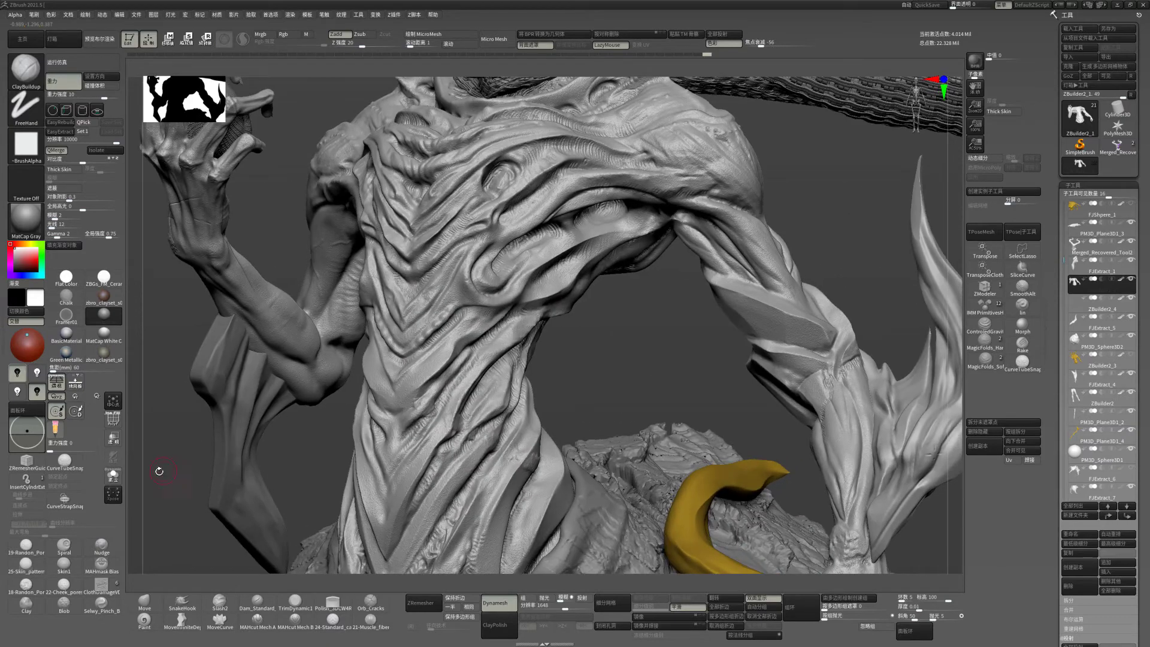
- Solo the body subtool, hiding cloak and rock, and expand the Surface noise subpalette
click(117, 478)
mouse_move(557, 398)
mouse_down()
mouse_move(786, 396)
mouse_move(645, 541)
mouse_move(649, 527)
mouse_up()
drag(850, 155, 886, 203)
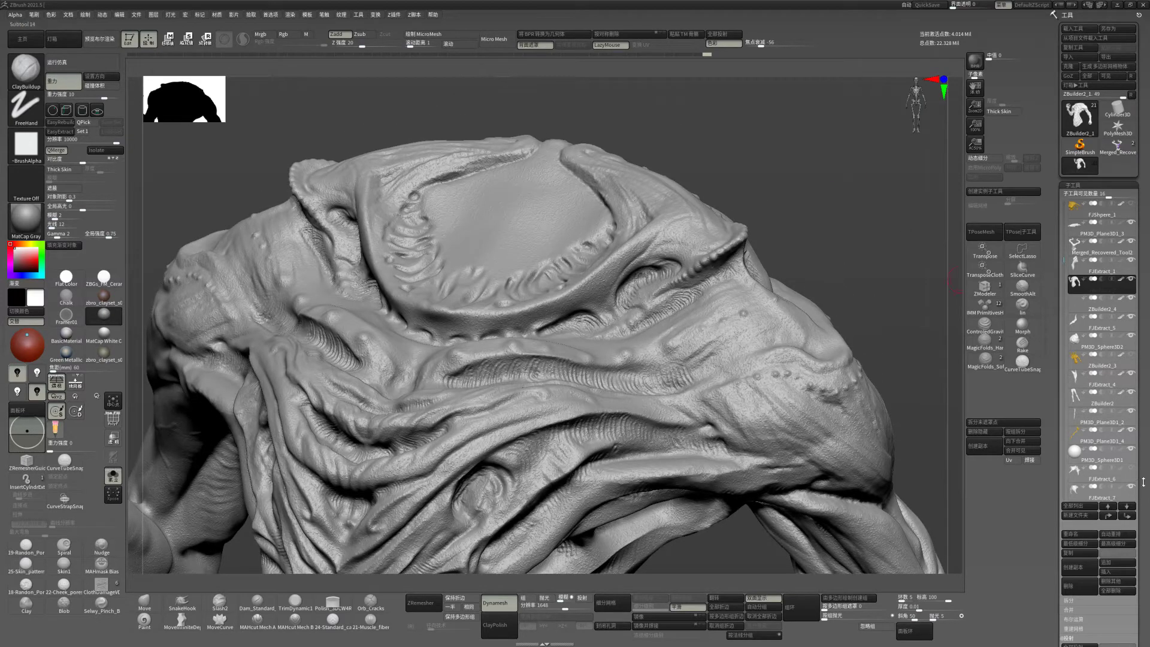
scroll(1113, 421, down, 4)
mouse_move(868, 261)
mouse_down()
mouse_move(899, 239)
mouse_move(950, 255)
mouse_up()
scroll(1111, 517, down, 1)
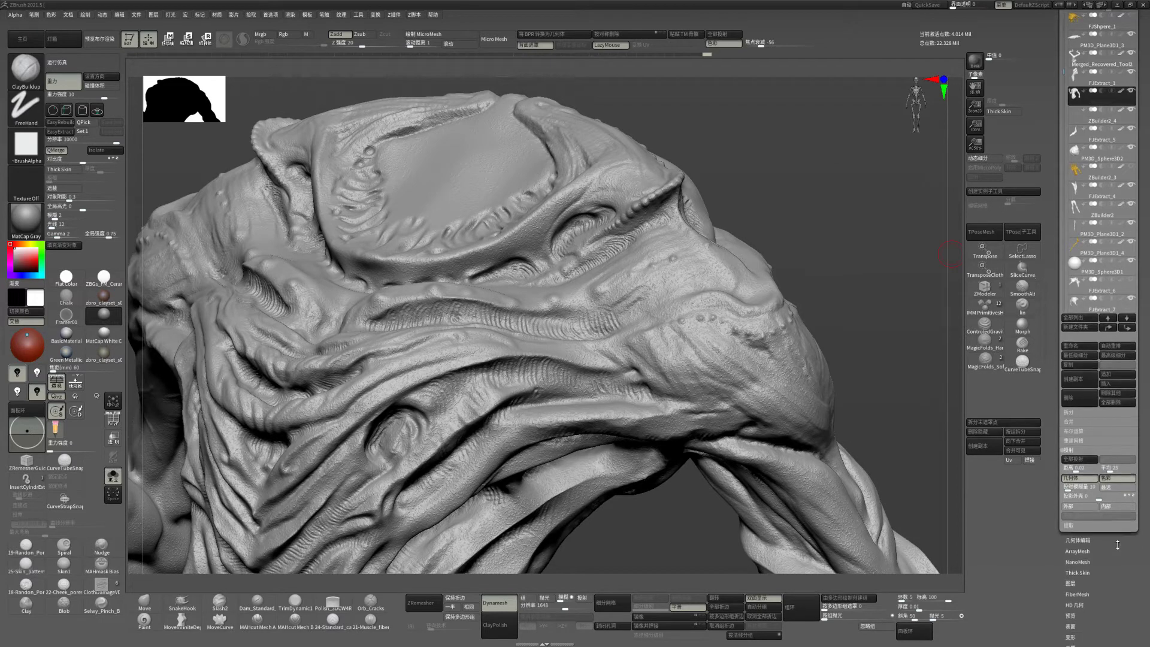
scroll(1099, 540, down, 1)
scroll(1088, 563, down, 1)
click(1071, 575)
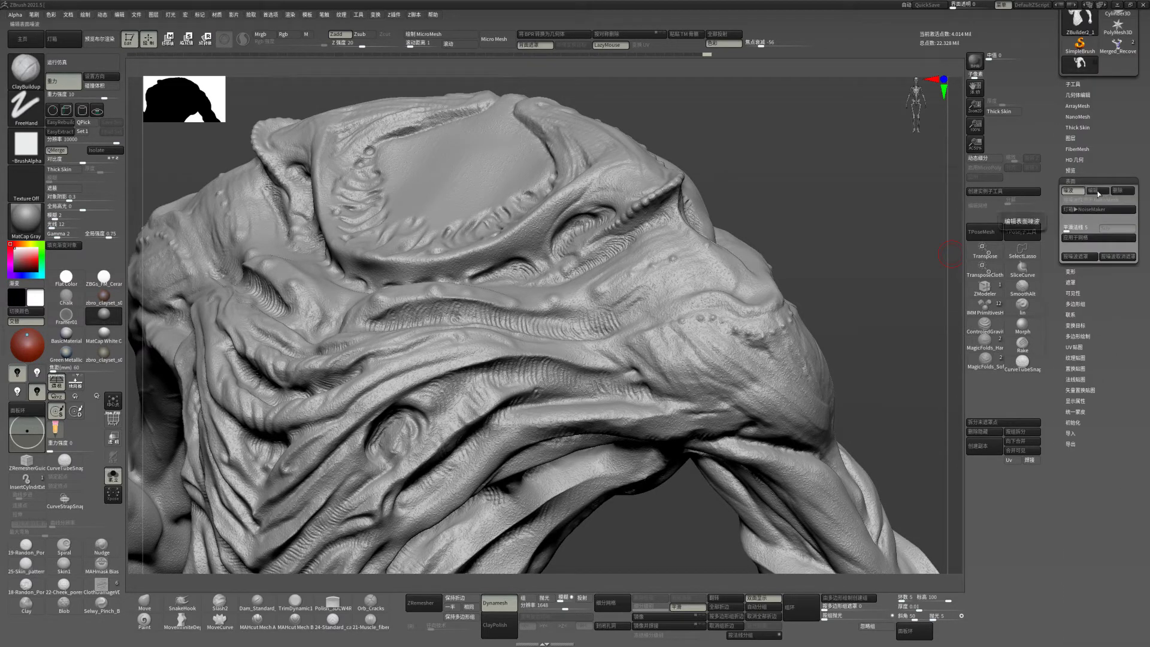
- Darken the NoiseMaker curve, confirm with OK, and Apply To Mesh on the torso
click(1083, 239)
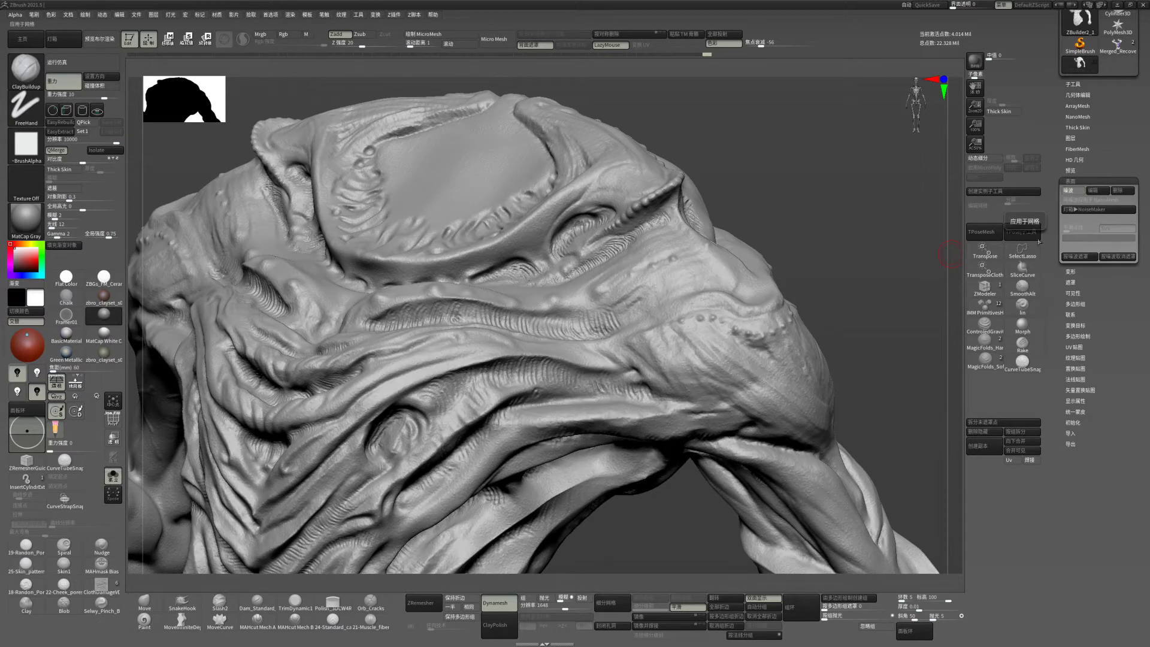
drag(850, 231, 848, 246)
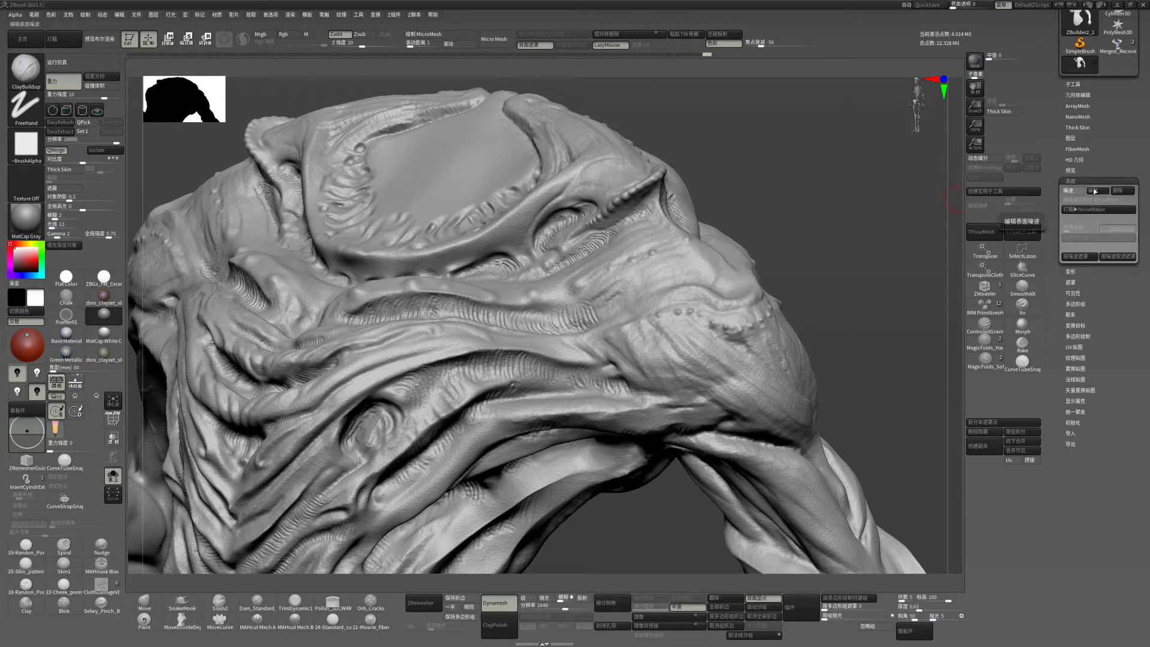
click(1079, 192)
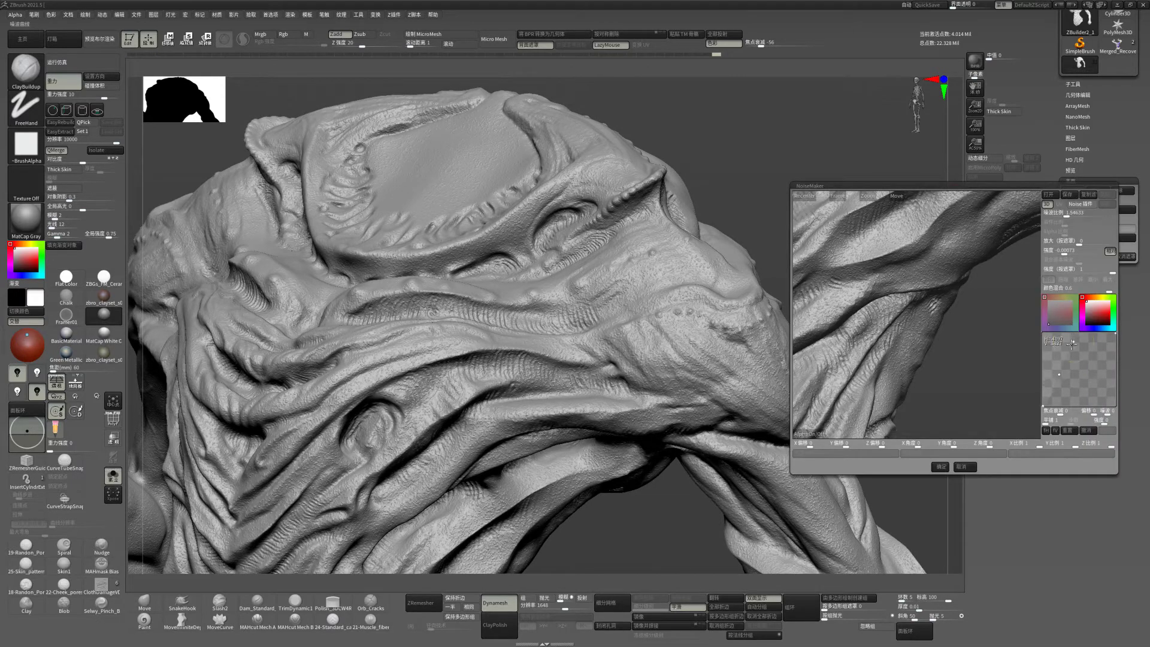
drag(1062, 373, 1068, 378)
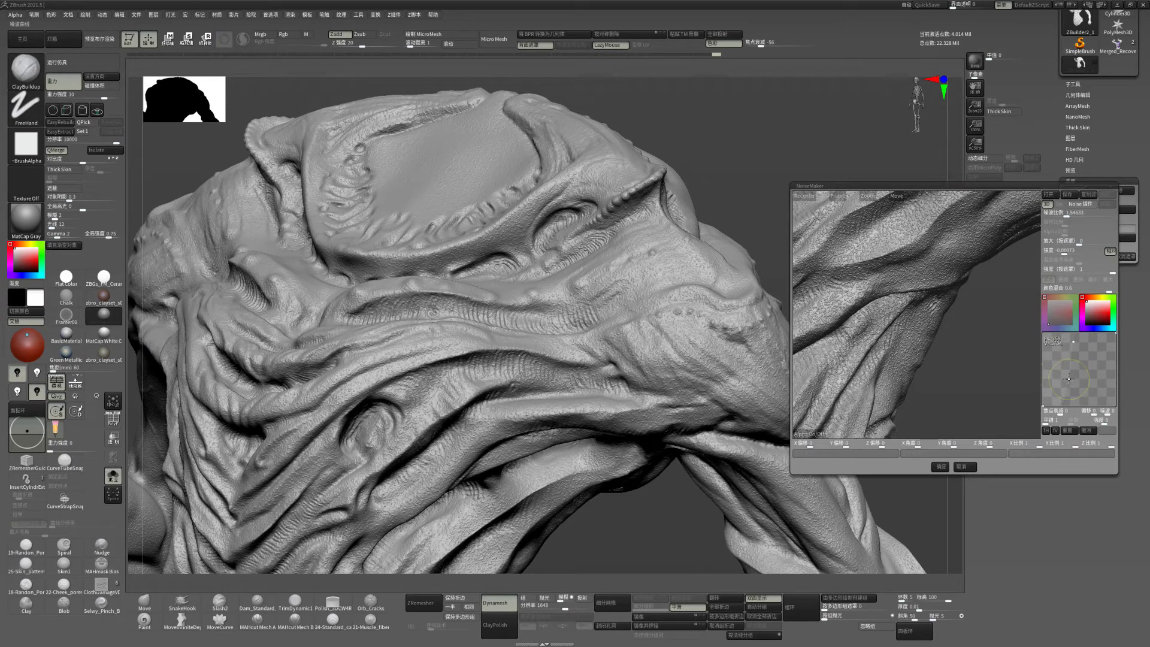
click(940, 467)
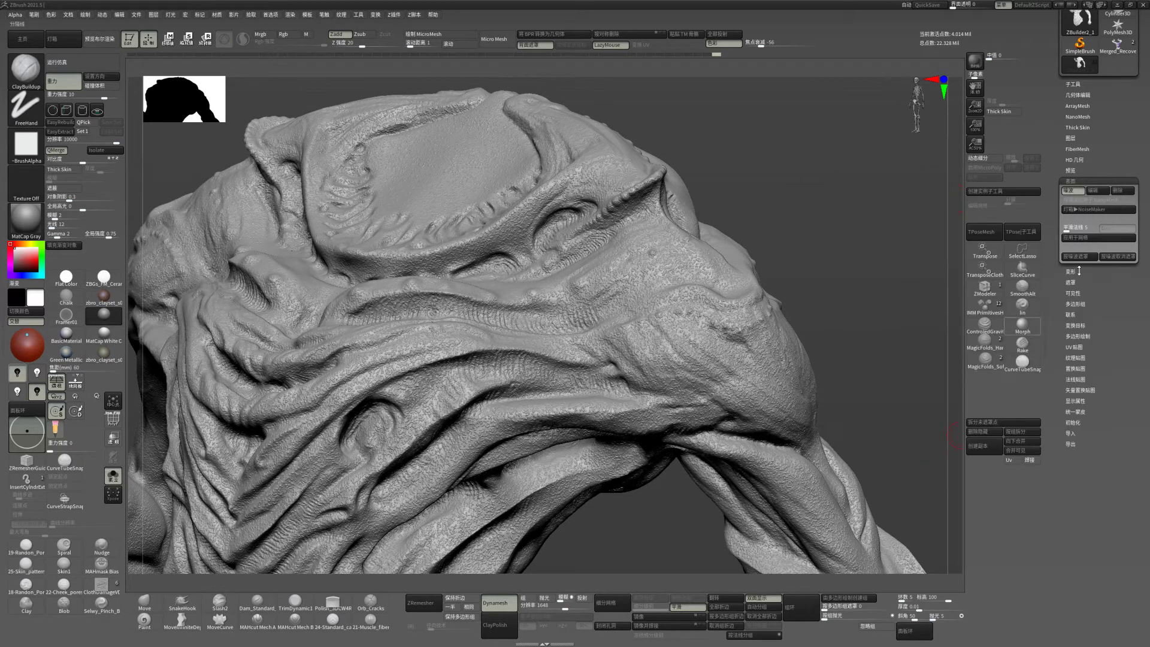
click(1072, 239)
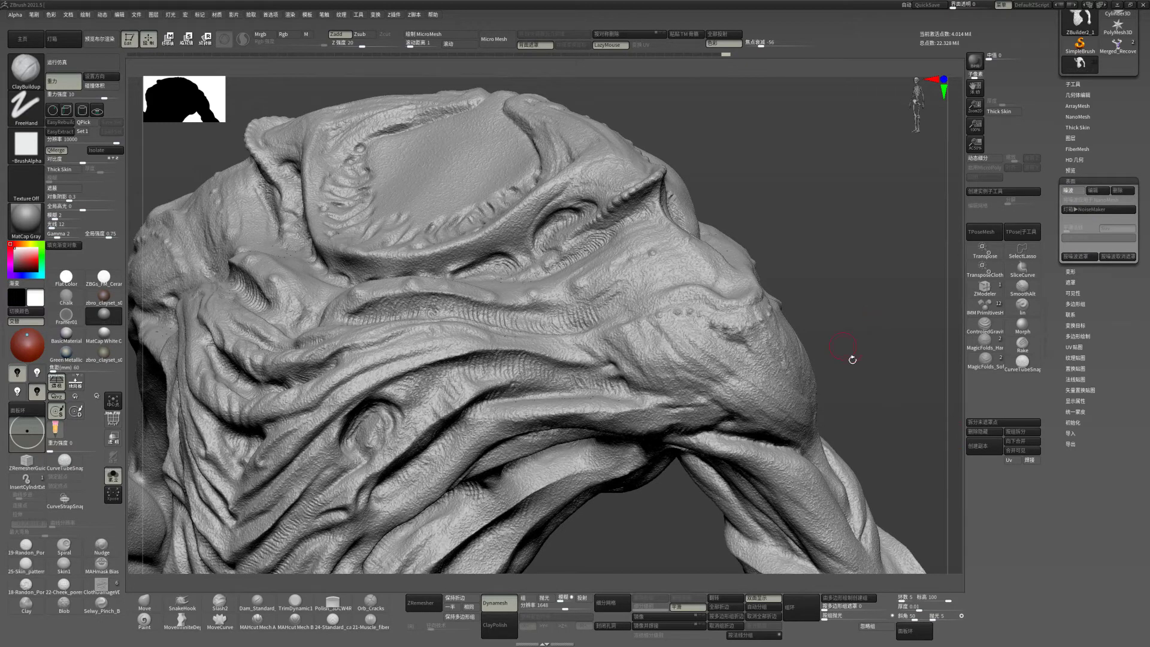
mouse_move(853, 359)
alt+mouse_down()
mouse_move(827, 326)
mouse_move(944, 251)
mouse_move(731, 397)
alt+mouse_up()
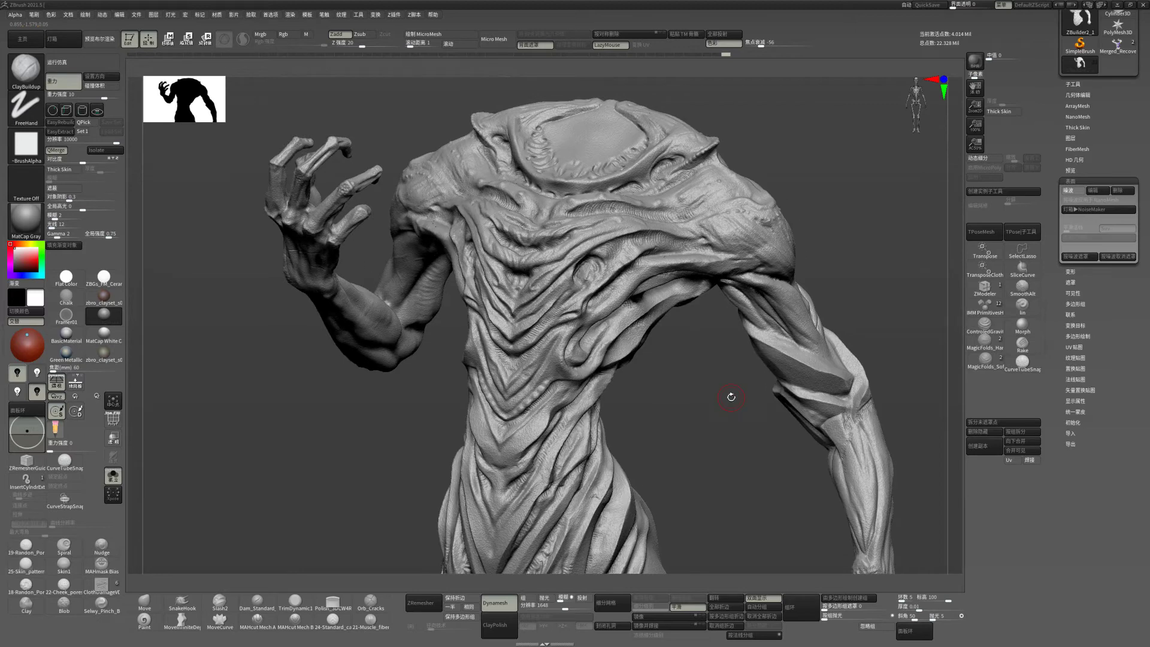
- Smooth patches of chest noise with SmoothAlt, viewed from below and the front
key(space)
mouse_move(638, 350)
mouse_down()
mouse_move(681, 385)
mouse_move(665, 367)
mouse_move(570, 363)
mouse_up()
key(shift)
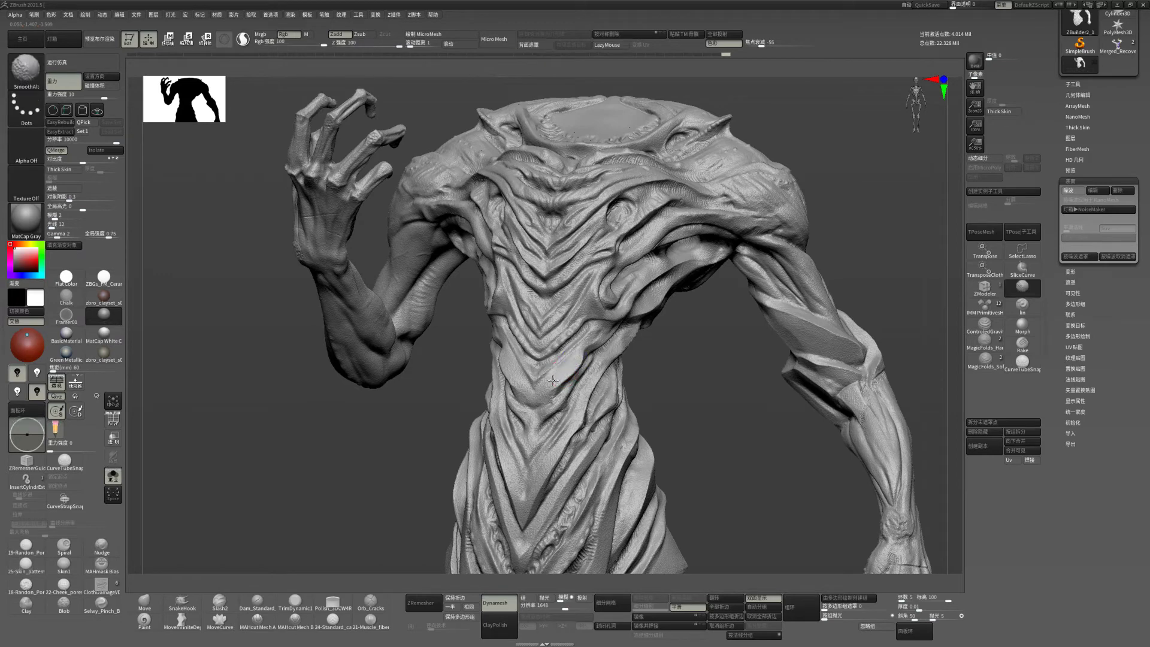
mouse_move(673, 398)
mouse_down()
mouse_move(514, 377)
mouse_move(522, 372)
mouse_move(537, 409)
mouse_up()
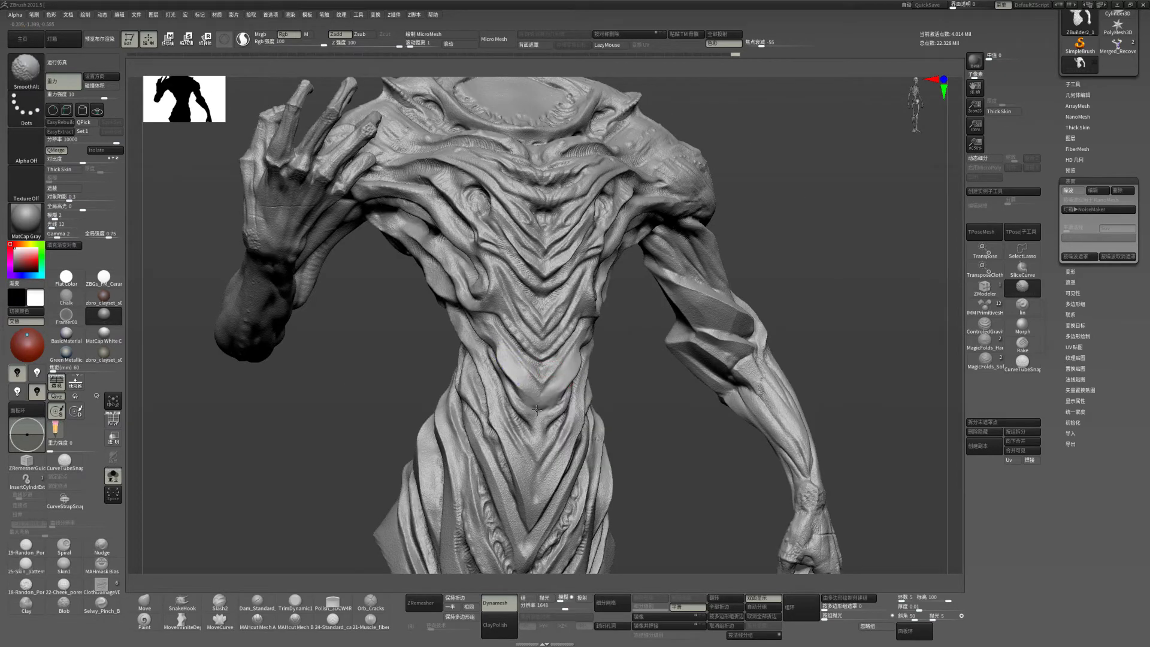
drag(608, 407, 633, 364)
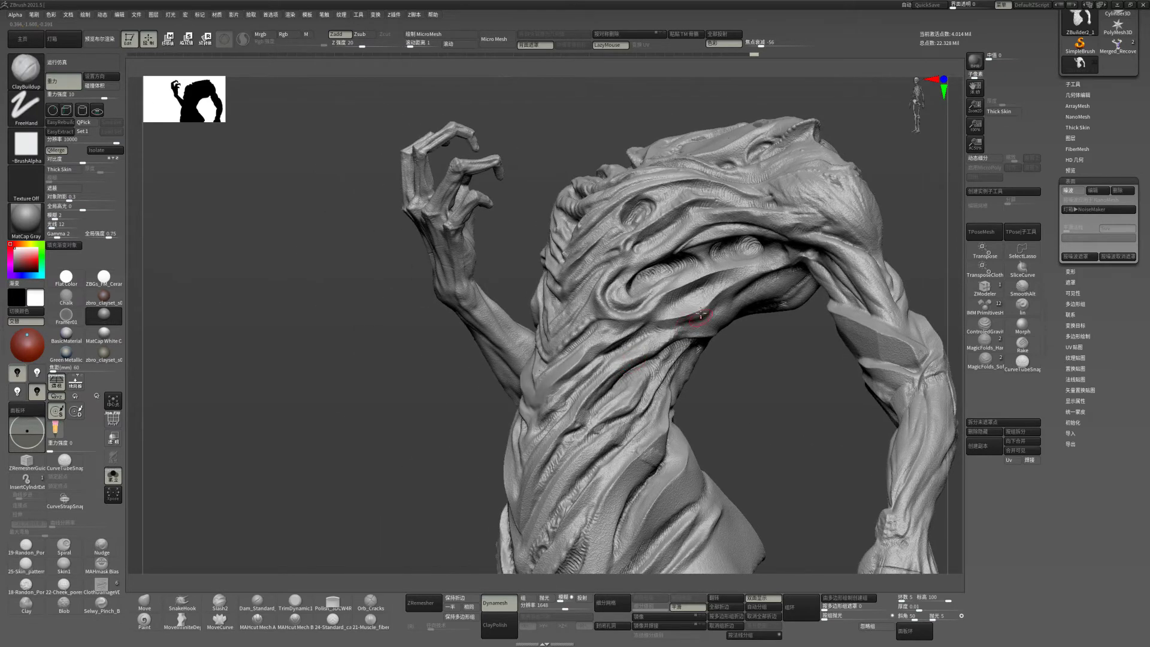
mouse_move(770, 390)
mouse_down()
mouse_move(647, 296)
mouse_move(661, 285)
mouse_move(653, 320)
mouse_up()
key(shift)
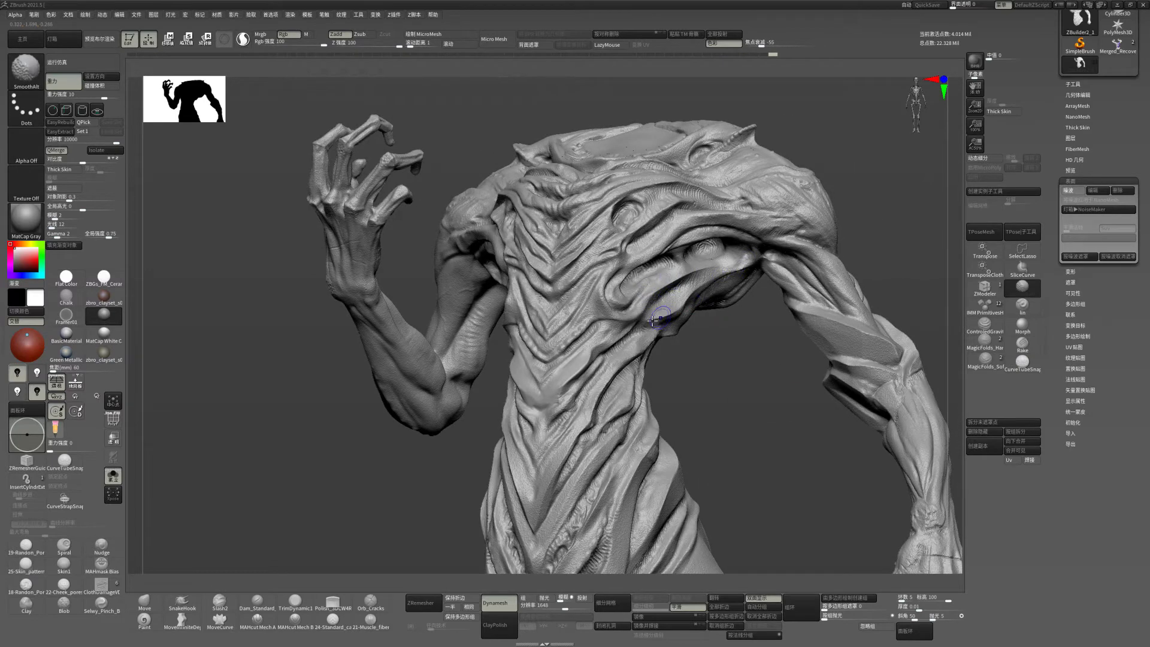
drag(731, 305, 594, 271)
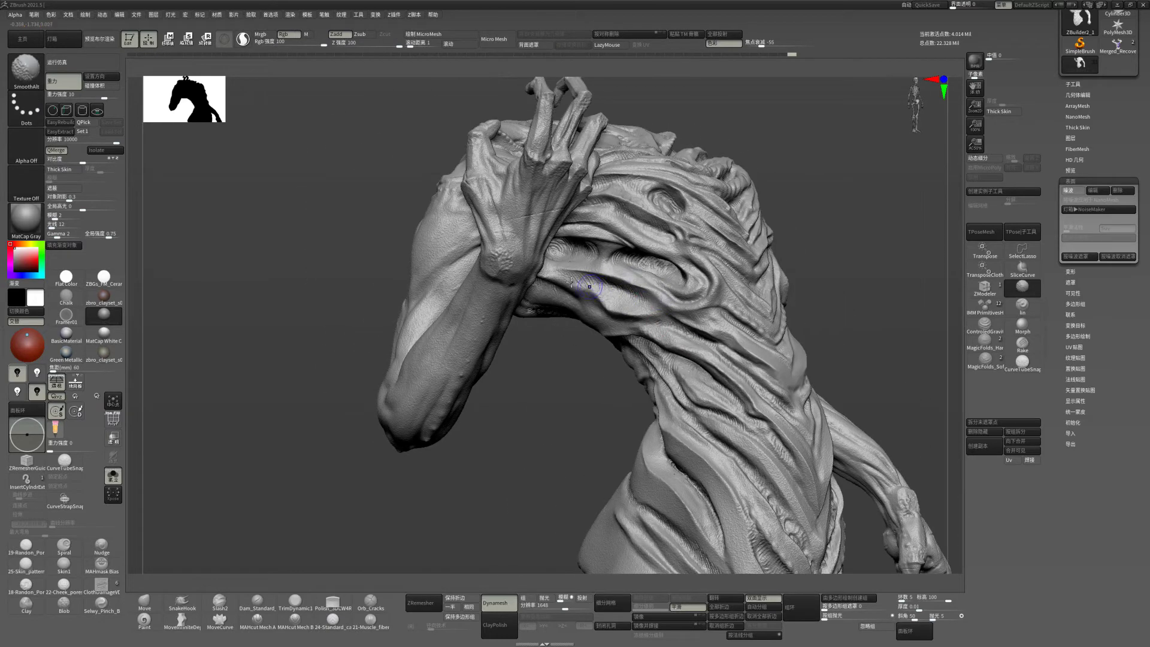
mouse_move(848, 303)
mouse_down()
mouse_move(859, 485)
mouse_move(774, 406)
mouse_move(633, 427)
mouse_move(630, 411)
mouse_move(663, 360)
mouse_move(630, 441)
mouse_move(657, 414)
mouse_up()
key(shift)
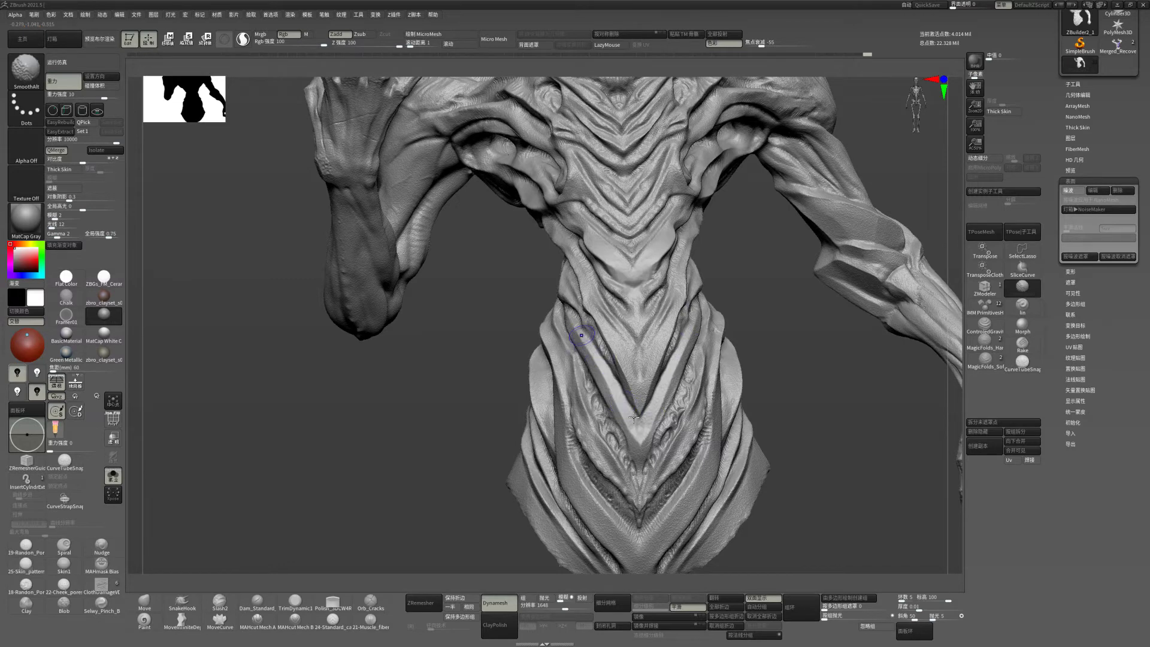
drag(586, 329, 761, 360)
- Reframe on the torso and arms and smooth more chest noise from the front
key(f)
mouse_move(726, 472)
alt+mouse_down()
mouse_move(726, 358)
mouse_move(777, 313)
alt+mouse_up()
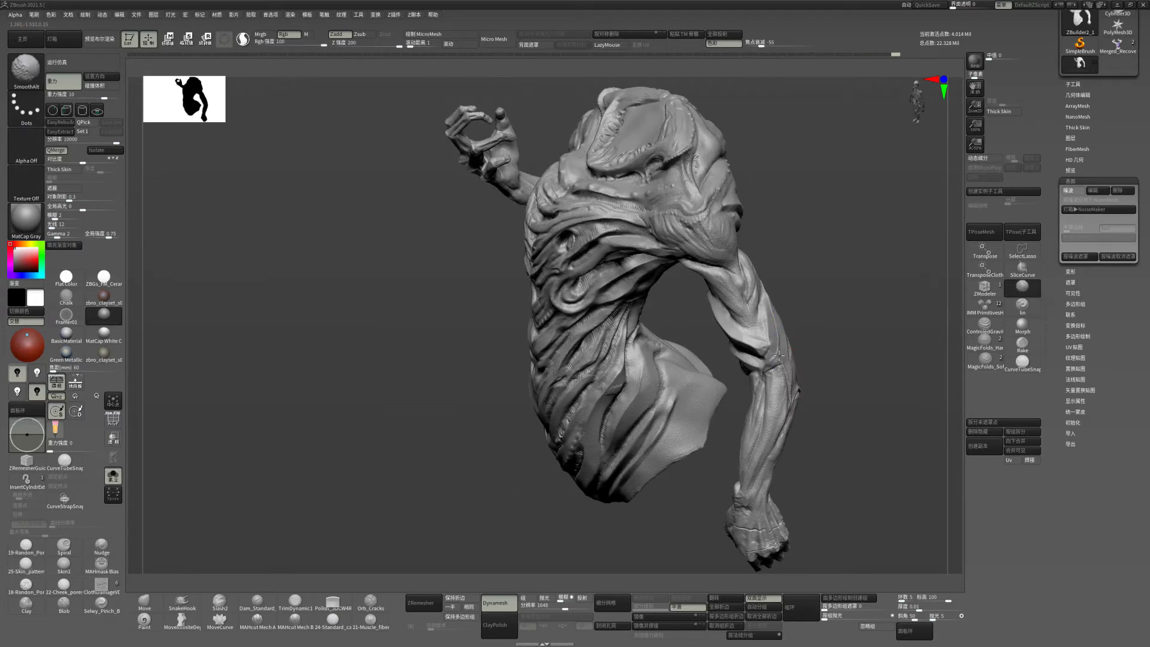
mouse_move(778, 355)
mouse_down()
mouse_move(832, 303)
mouse_move(832, 373)
mouse_move(817, 322)
mouse_move(821, 360)
mouse_move(663, 308)
mouse_move(783, 295)
mouse_move(639, 307)
mouse_up()
key(shift)
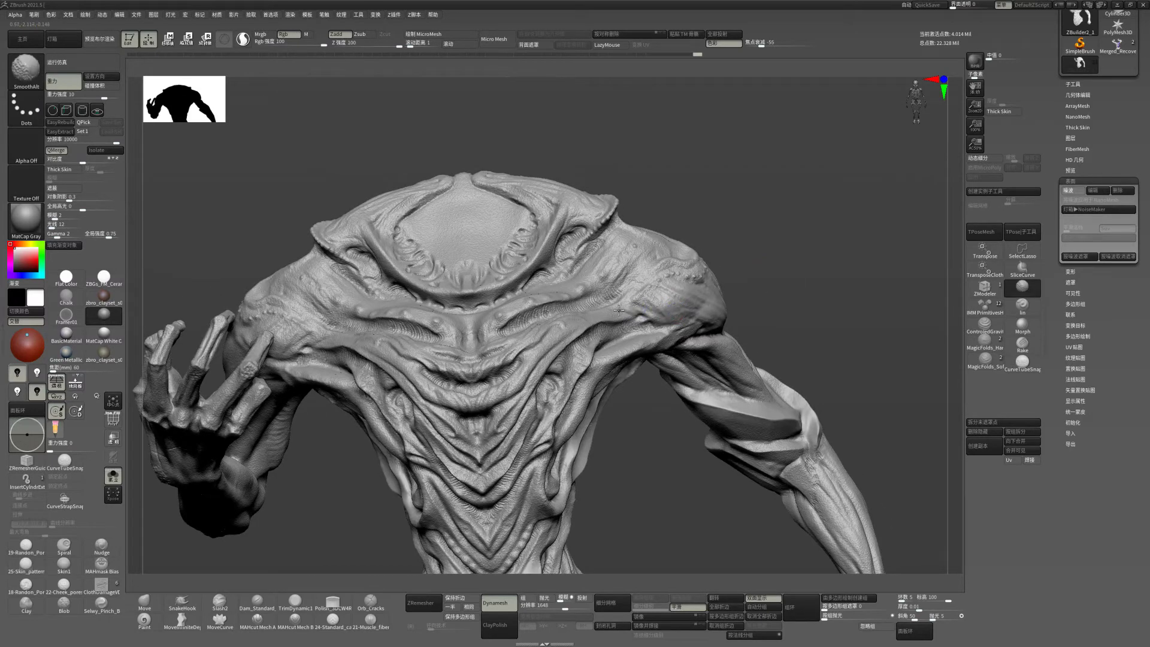
drag(769, 270, 786, 282)
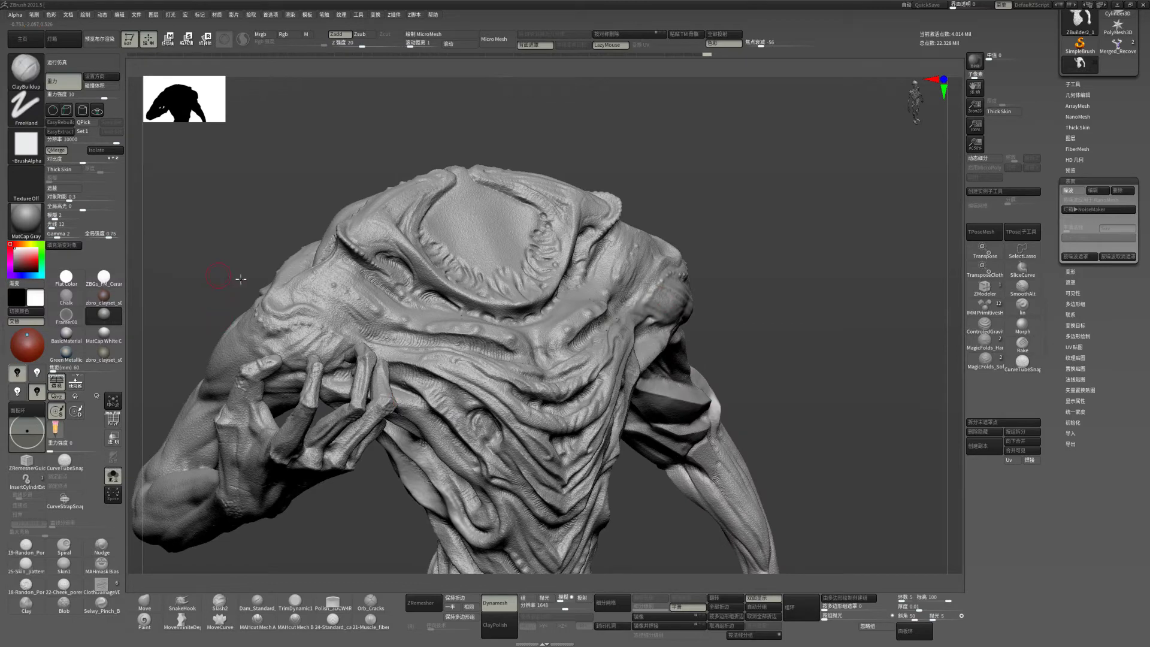
- Smooth the noise down the lowered forearm and over the fist
mouse_move(241, 278)
mouse_down()
mouse_move(548, 393)
mouse_move(528, 358)
mouse_up()
key(shift)
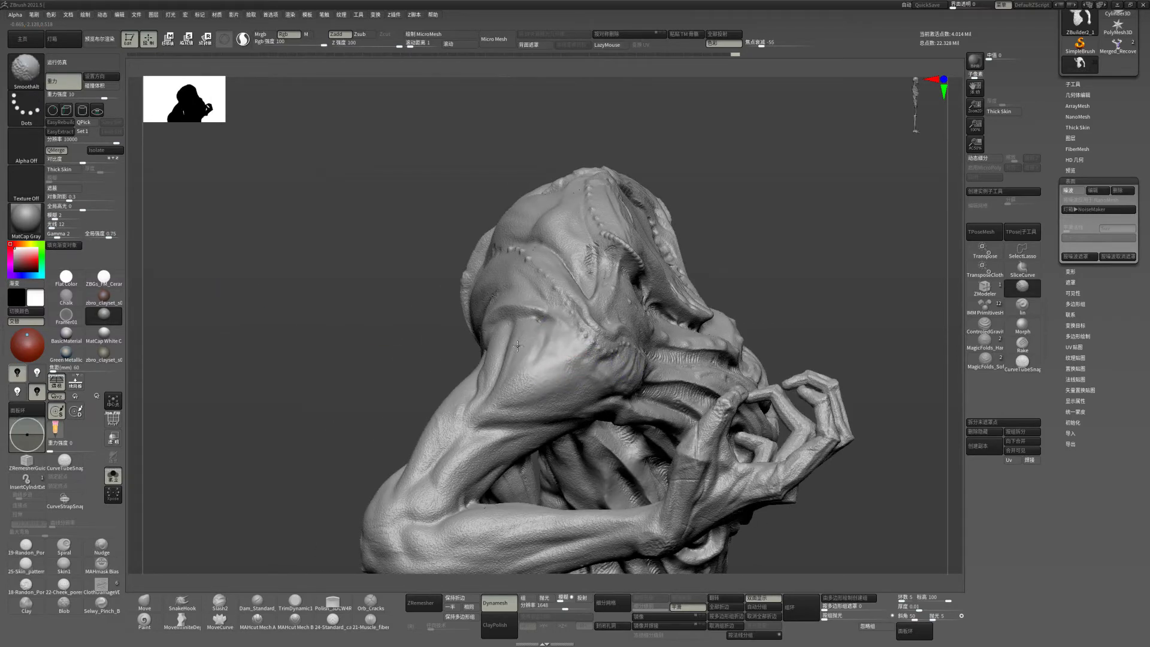
drag(795, 246, 800, 190)
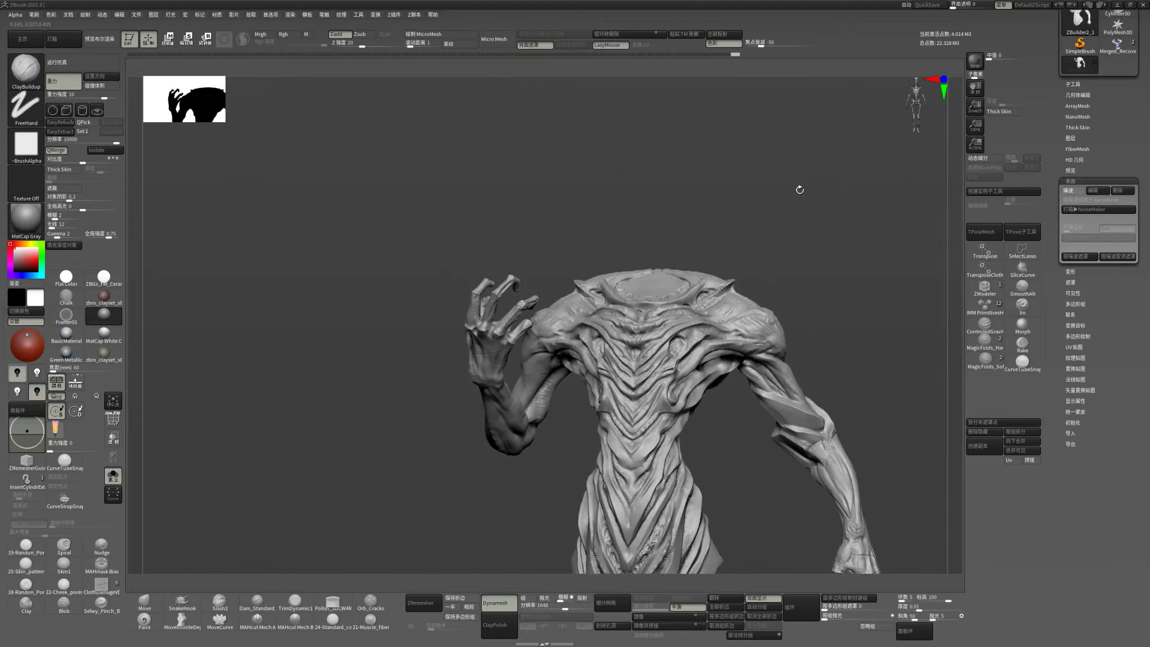
mouse_move(800, 189)
mouse_down()
mouse_move(762, 235)
mouse_move(432, 389)
mouse_move(468, 406)
mouse_move(497, 372)
mouse_move(465, 432)
mouse_move(455, 490)
mouse_up()
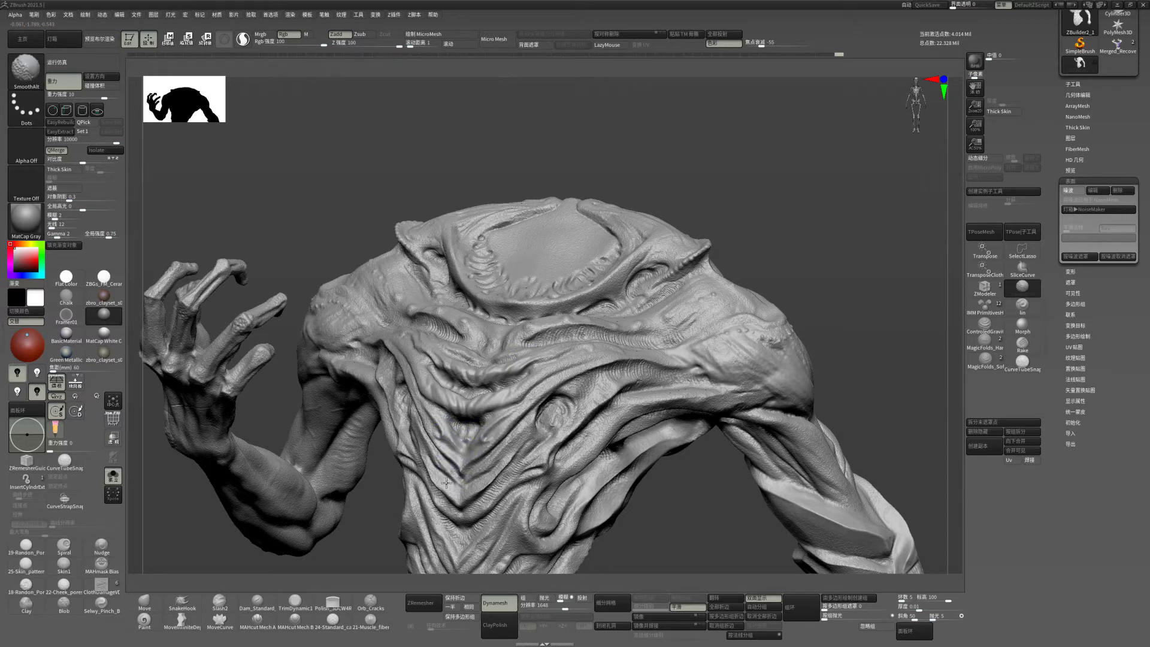
drag(839, 168, 810, 182)
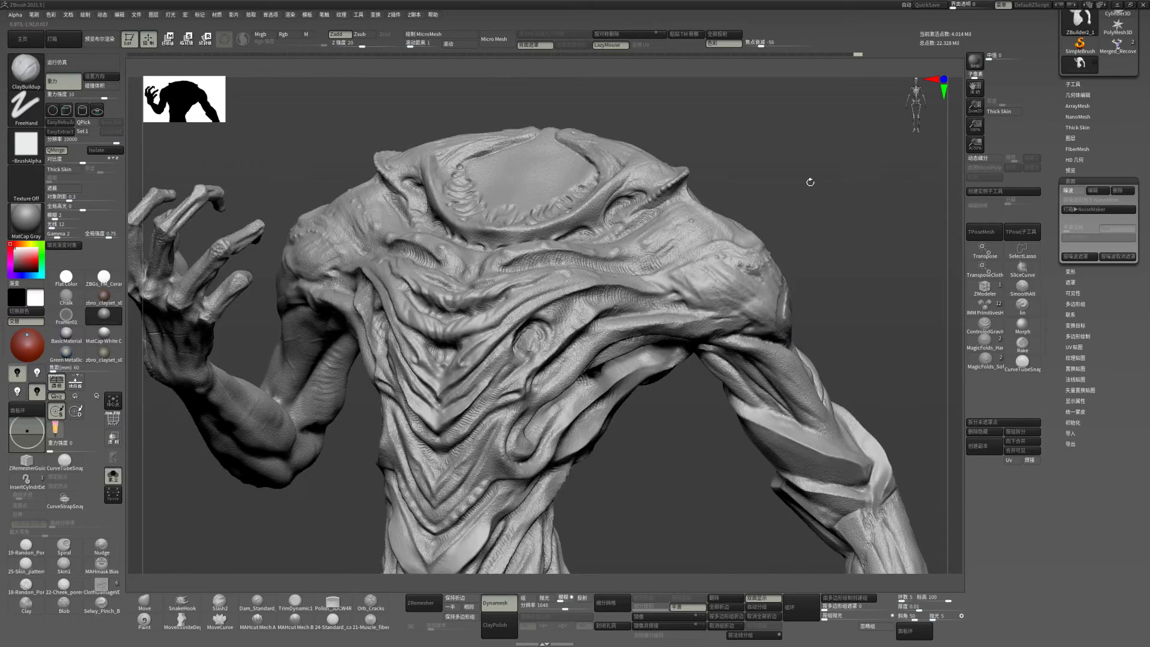
mouse_move(688, 501)
alt+mouse_down()
mouse_move(644, 303)
mouse_move(697, 405)
mouse_move(706, 385)
alt+mouse_up()
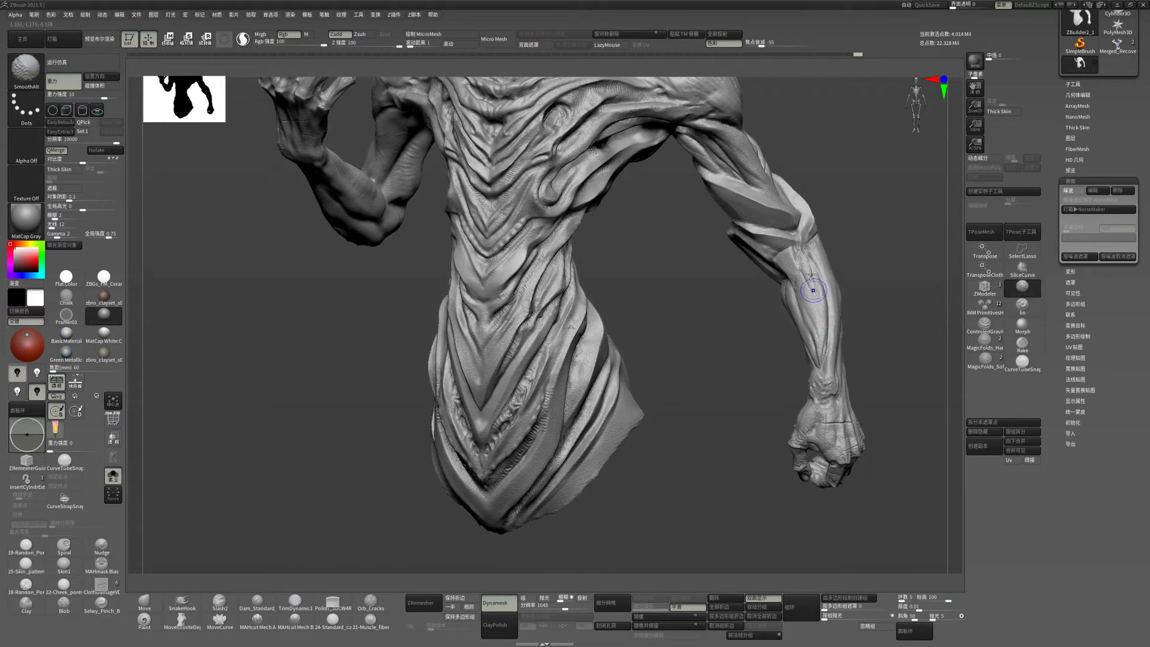
shift+drag(811, 316, 823, 386)
shift+drag(864, 451, 804, 443)
- Smooth more torso noise from a higher front view, then zoom out to the whole scene
drag(788, 509, 461, 237)
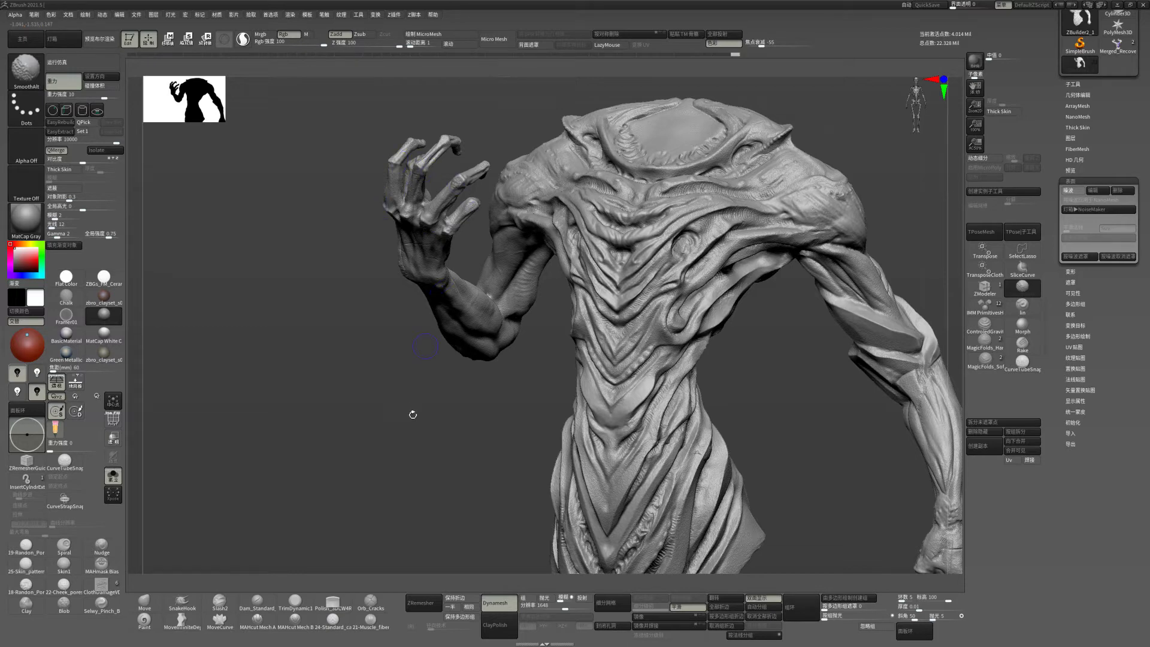
drag(412, 414, 403, 360)
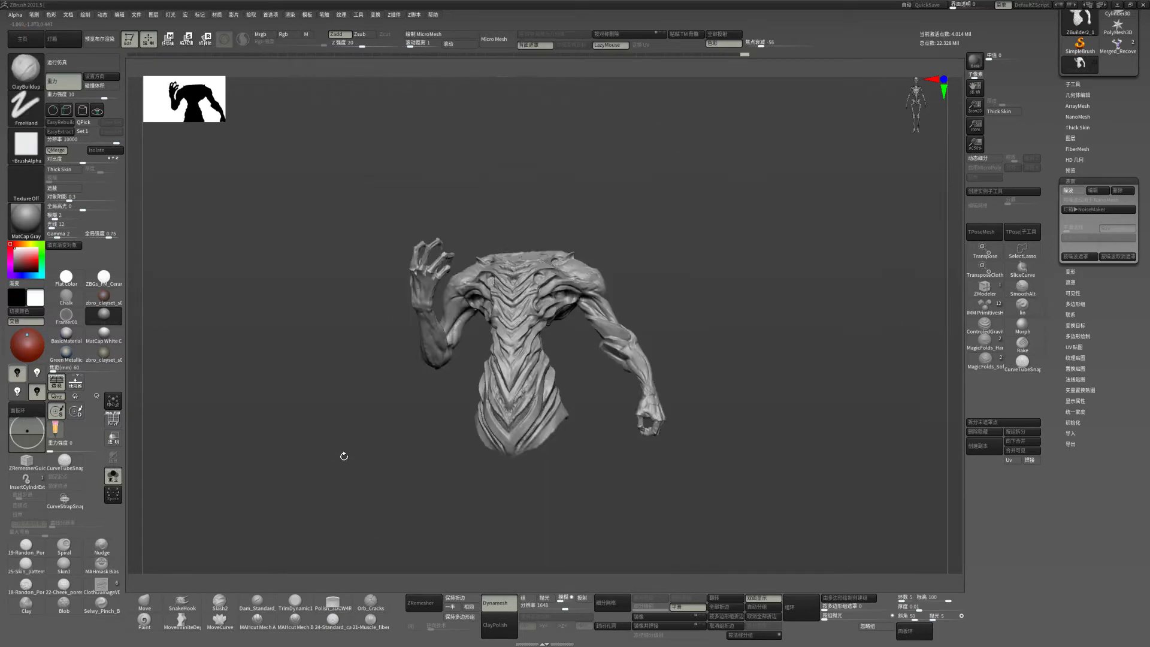
mouse_move(342, 457)
mouse_down()
mouse_move(669, 346)
mouse_move(760, 328)
mouse_move(655, 422)
mouse_move(621, 329)
mouse_up()
key(shift)
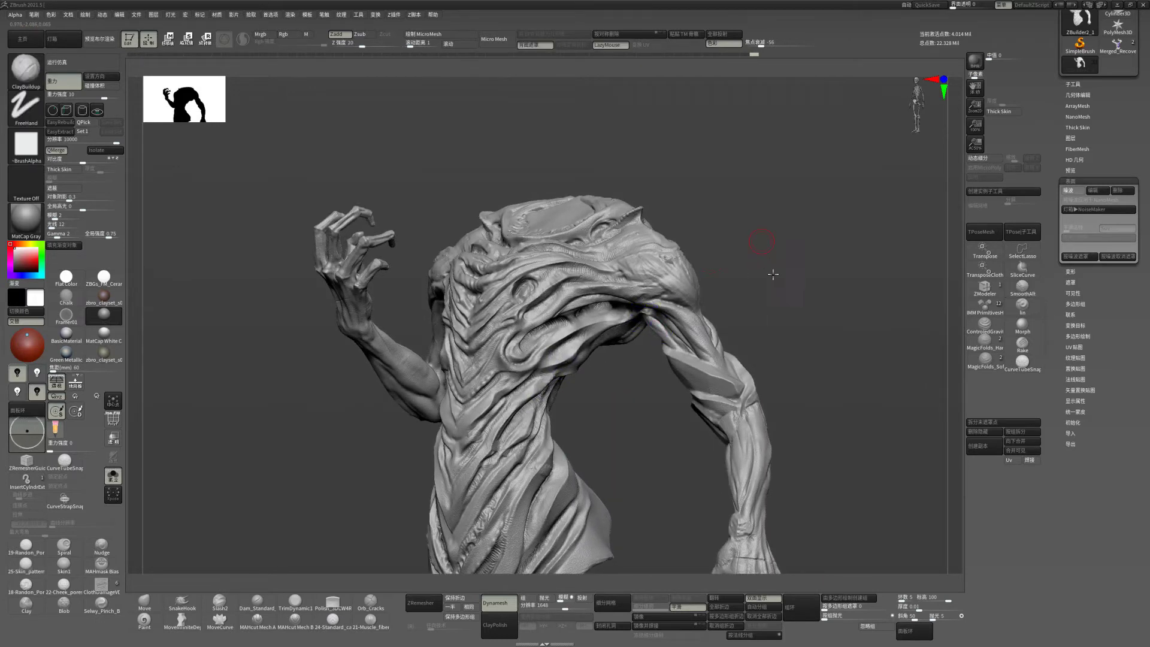
mouse_move(770, 275)
mouse_down()
mouse_move(635, 214)
mouse_move(623, 221)
mouse_up()
mouse_move(752, 278)
mouse_down()
mouse_move(782, 260)
mouse_move(850, 274)
mouse_move(746, 275)
mouse_move(917, 287)
mouse_move(757, 321)
mouse_move(783, 347)
mouse_move(807, 296)
mouse_move(769, 317)
mouse_move(795, 350)
mouse_move(827, 308)
mouse_move(785, 272)
mouse_move(800, 272)
mouse_move(727, 269)
mouse_move(653, 244)
mouse_up()
- Select the FJExtract_5 part and confirm its NoiseMaker surface noise settings
click(112, 477)
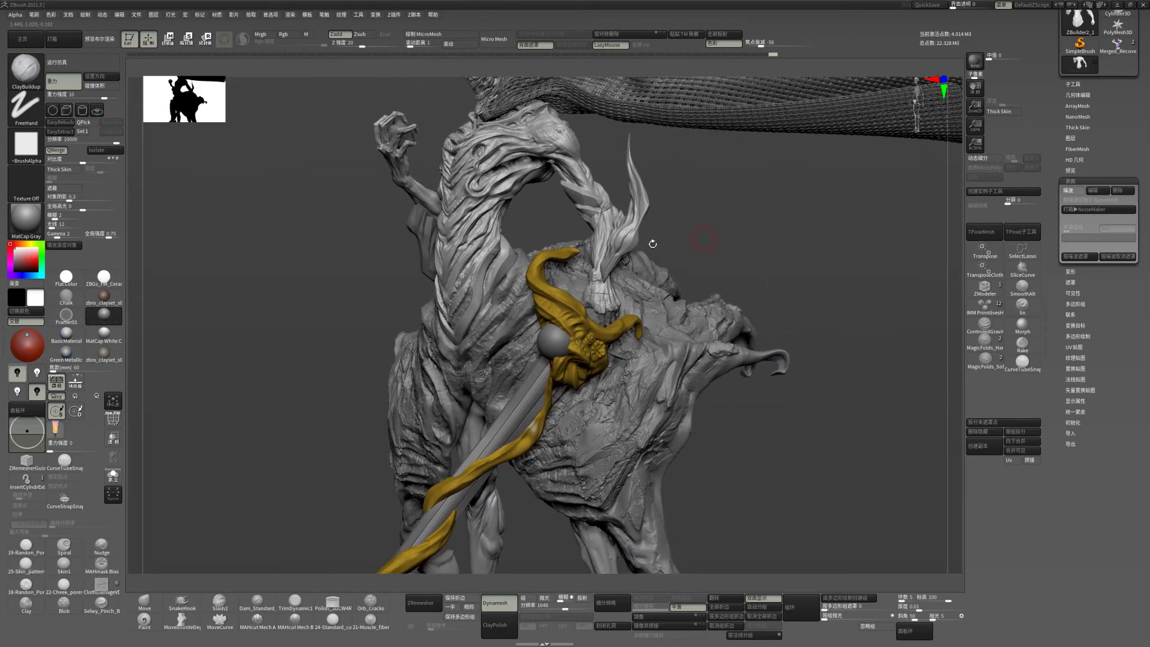
drag(746, 224, 739, 223)
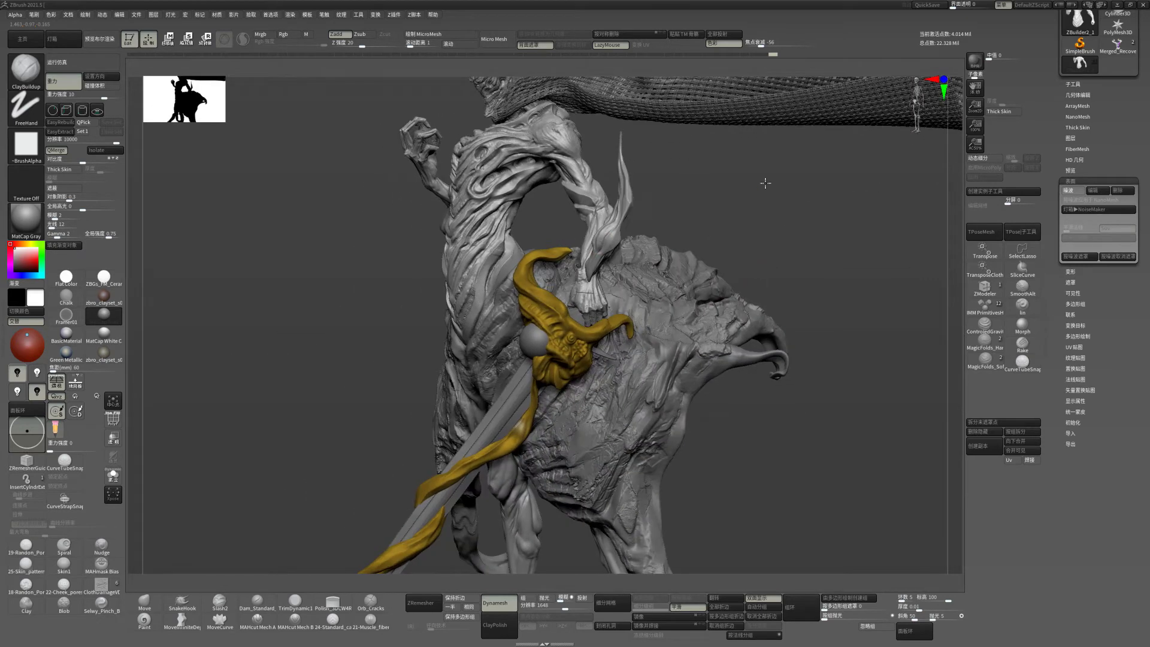
mouse_move(765, 182)
mouse_down()
mouse_move(842, 177)
mouse_move(822, 175)
mouse_up()
mouse_move(821, 227)
mouse_down()
mouse_move(821, 295)
mouse_move(653, 302)
mouse_up()
alt+click(654, 302)
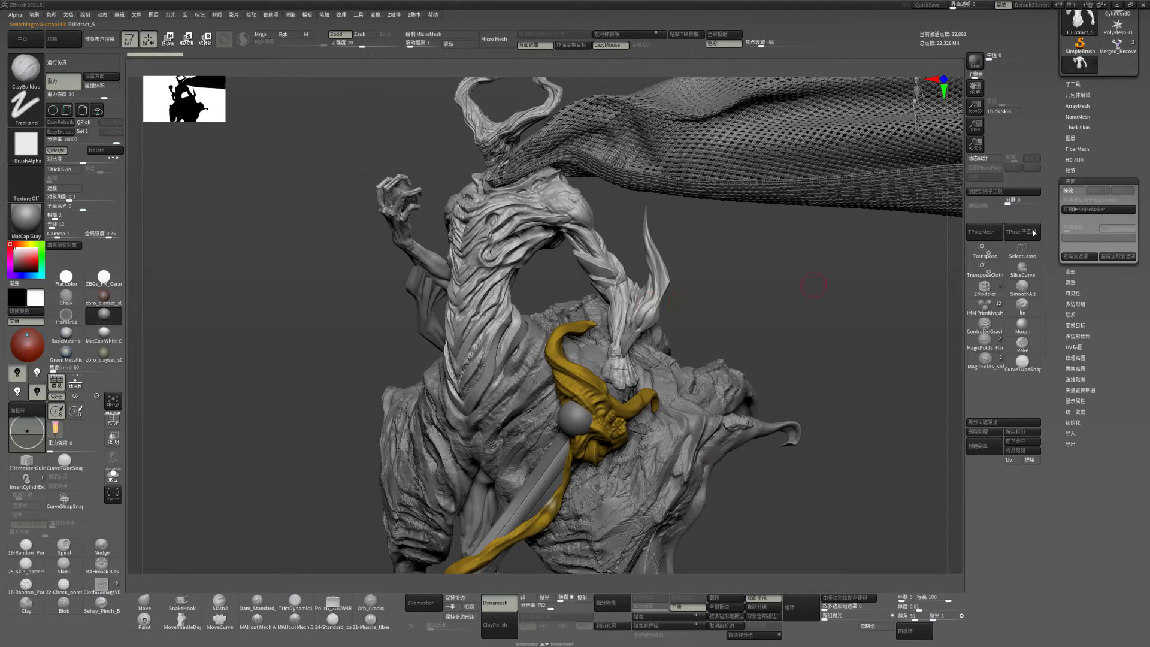
click(1071, 191)
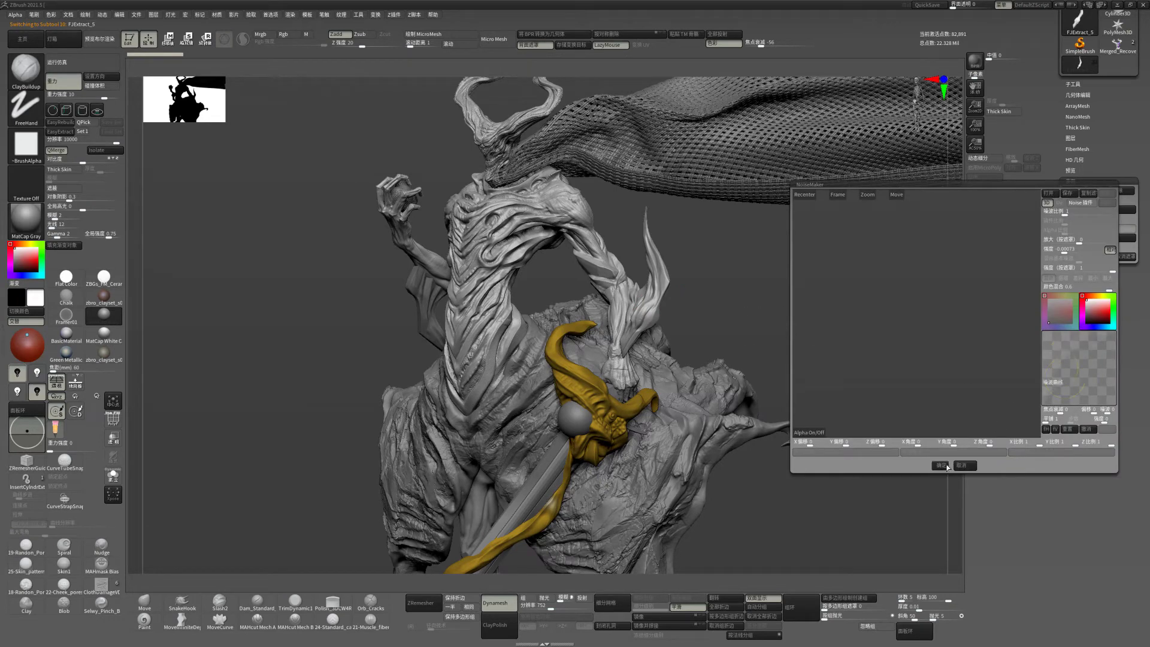
click(941, 466)
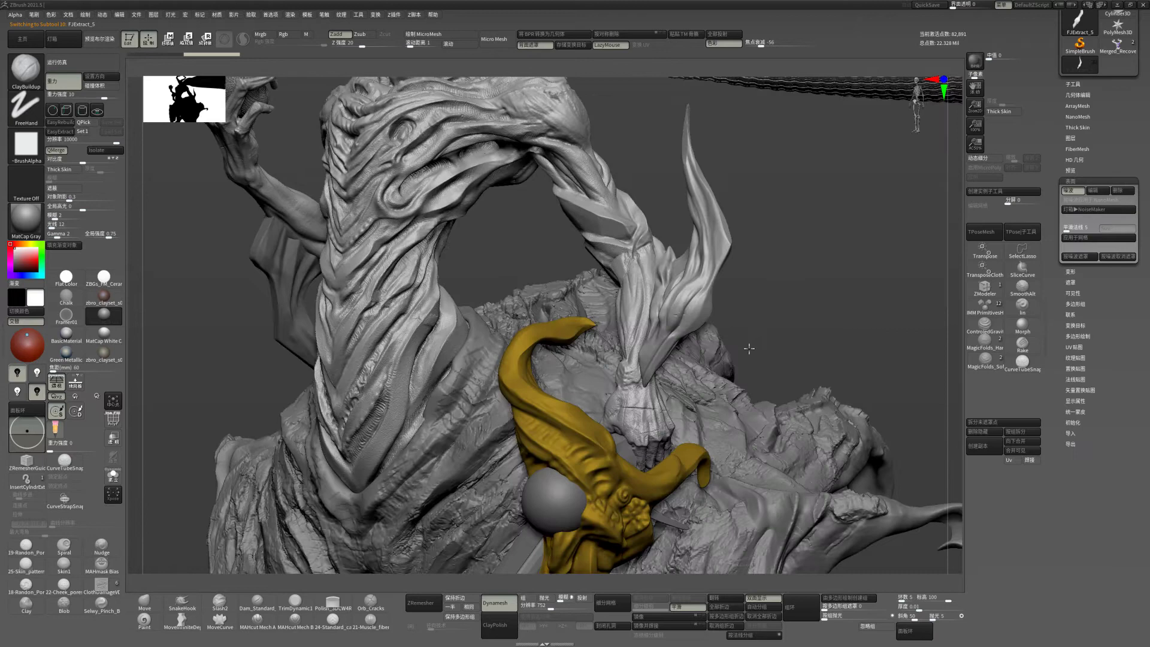
- Bake the surface noise permanently into the FJExtract_4 gold piece
mouse_move(747, 299)
alt+mouse_down()
mouse_move(806, 336)
mouse_move(788, 321)
alt+mouse_up()
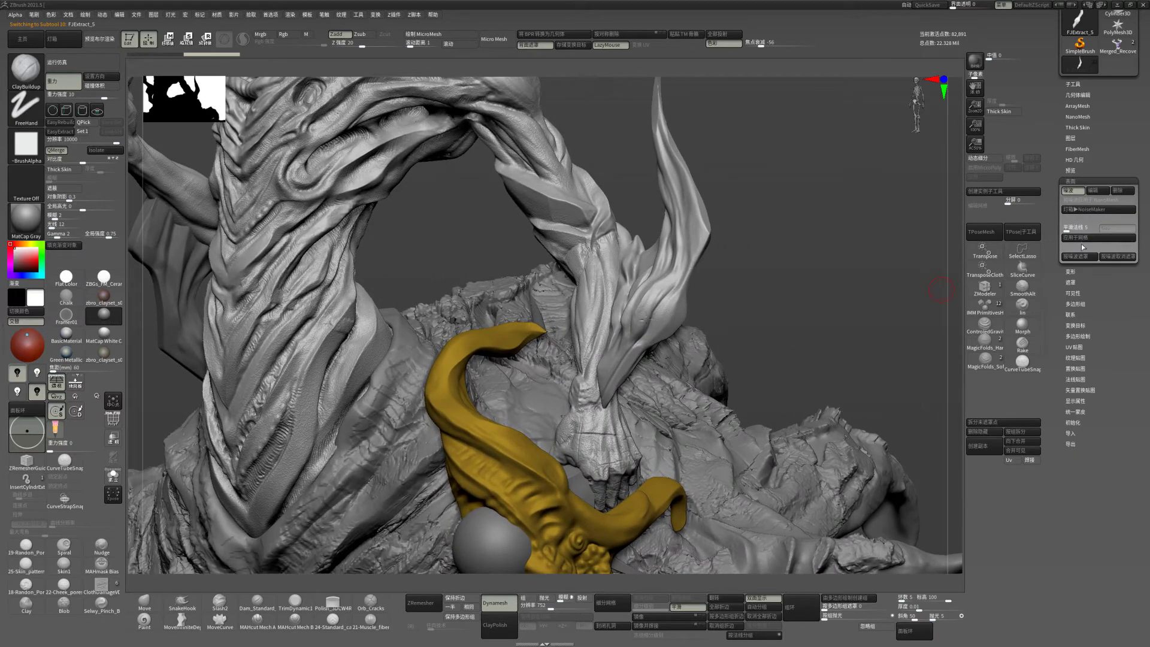
drag(871, 261, 689, 266)
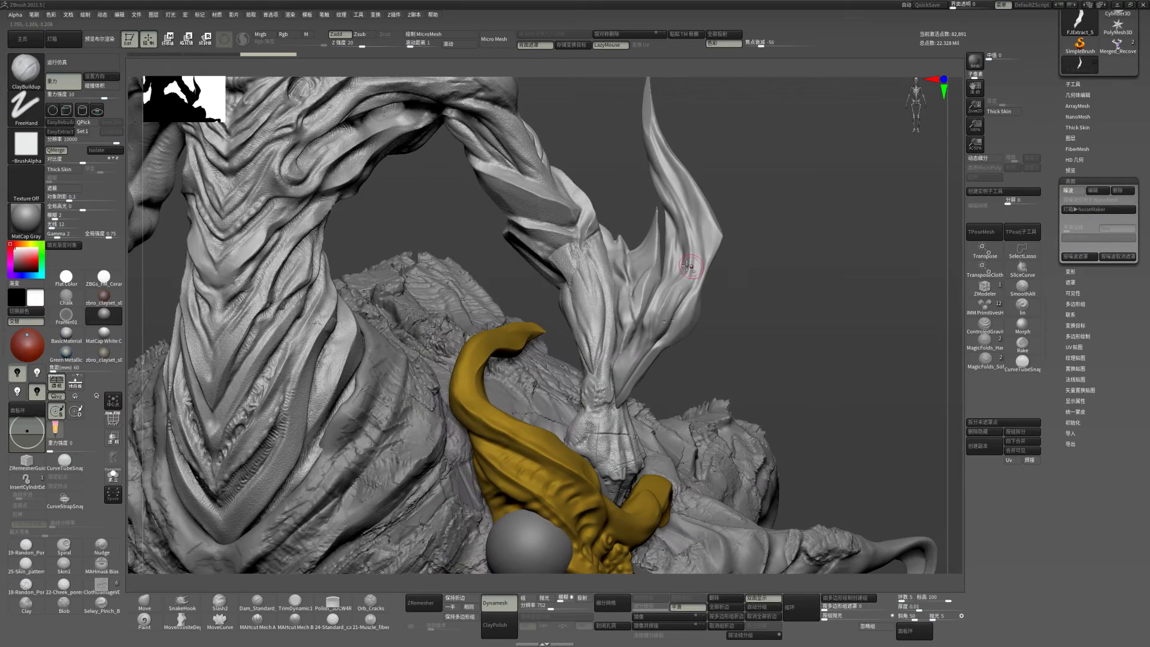
alt+click(623, 312)
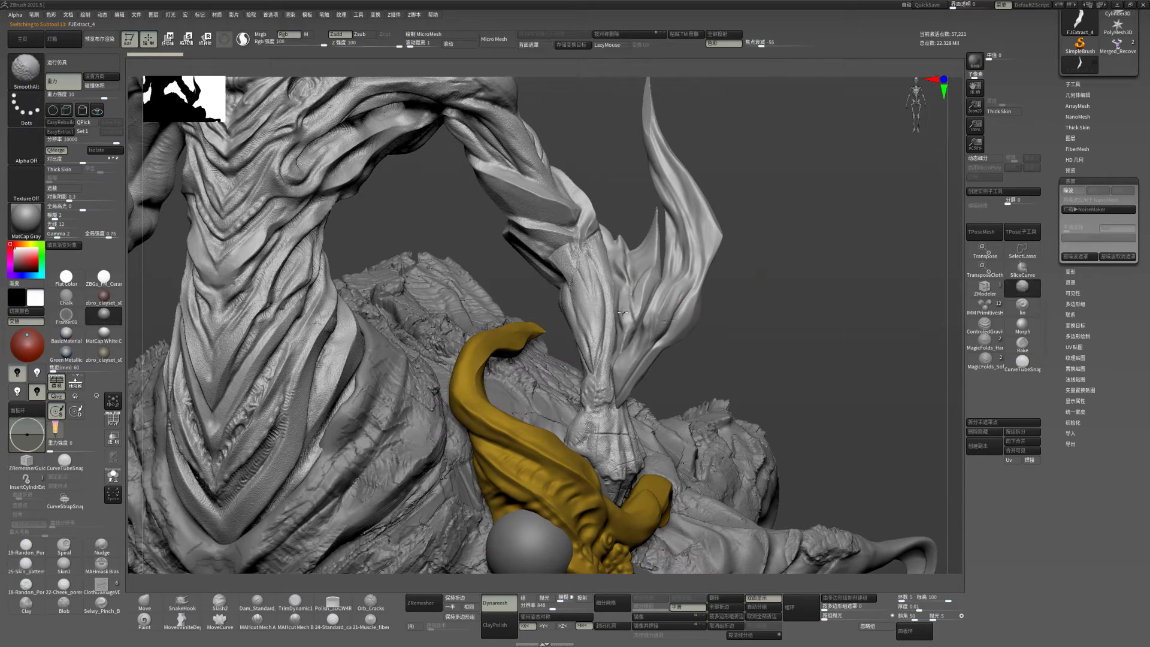
key(shift)
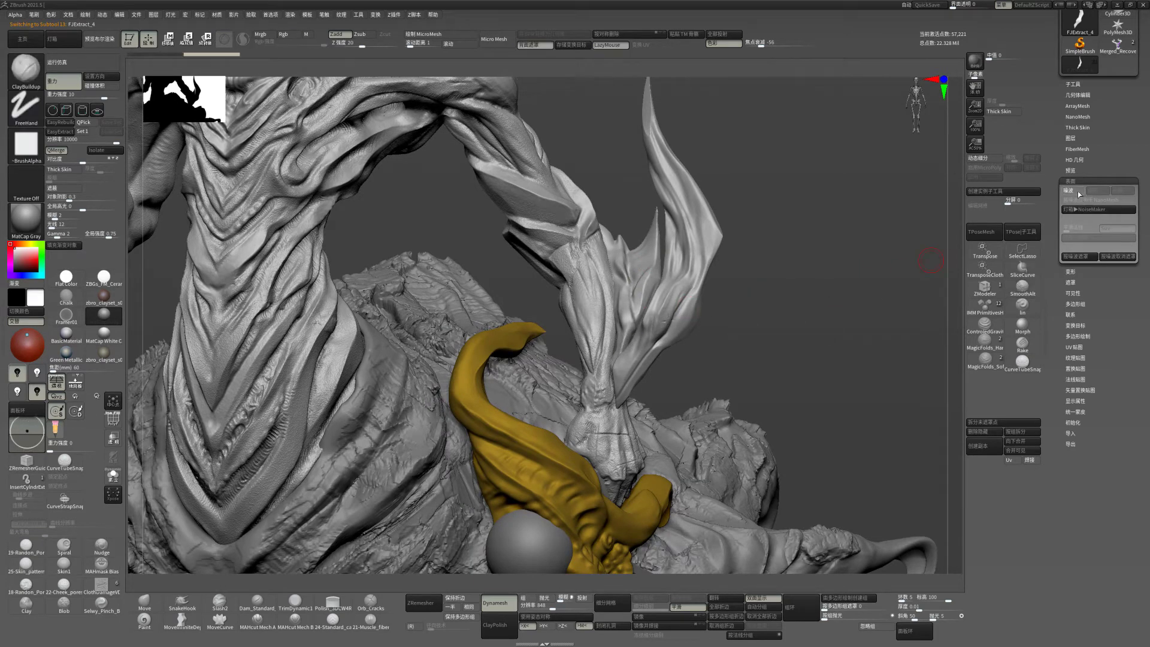
click(1077, 192)
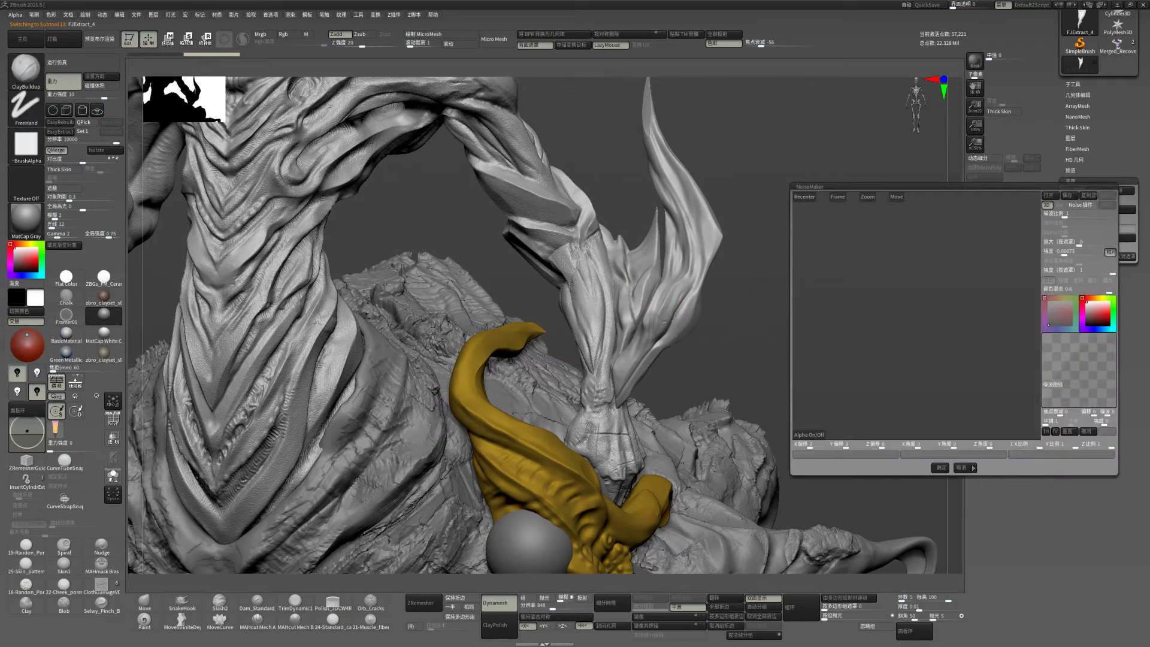
click(941, 468)
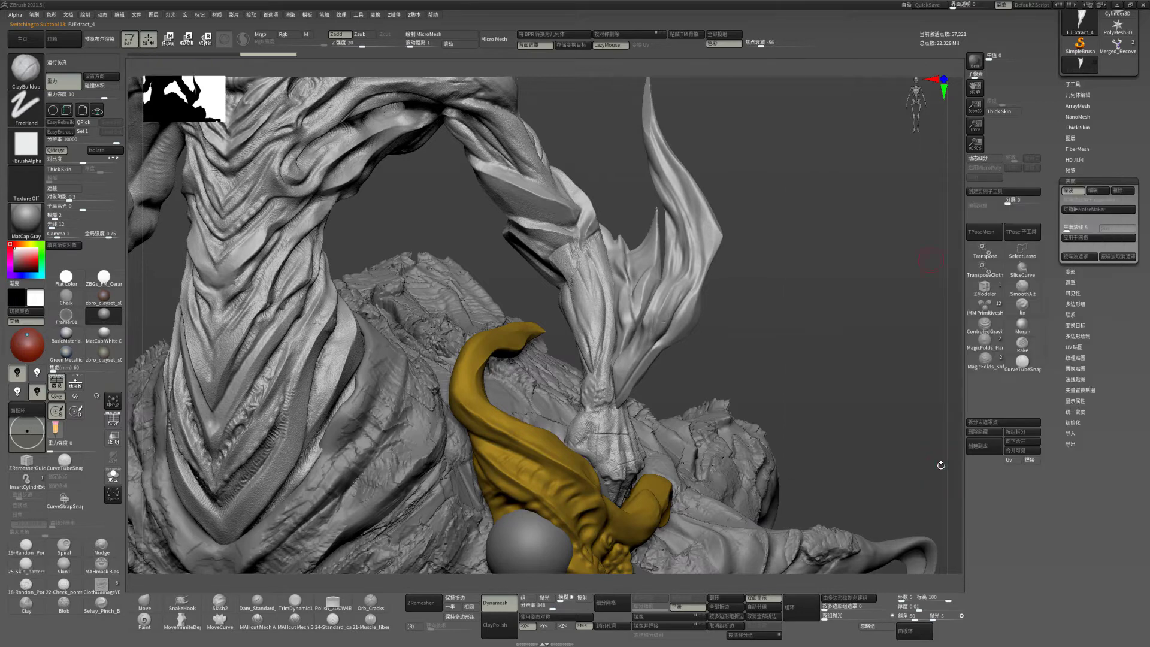
click(1076, 239)
- Bake the surface noise permanently into the arm strap subtool
mouse_move(821, 283)
mouse_down()
mouse_move(823, 273)
mouse_move(749, 282)
mouse_up()
alt+click(261, 297)
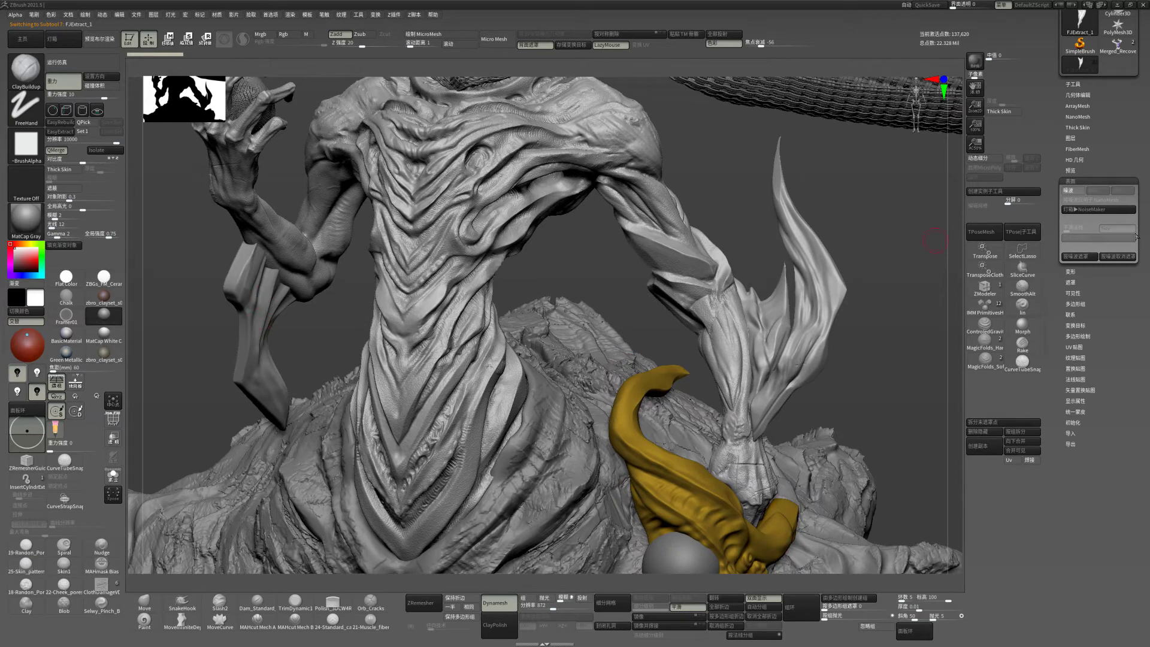
click(1077, 193)
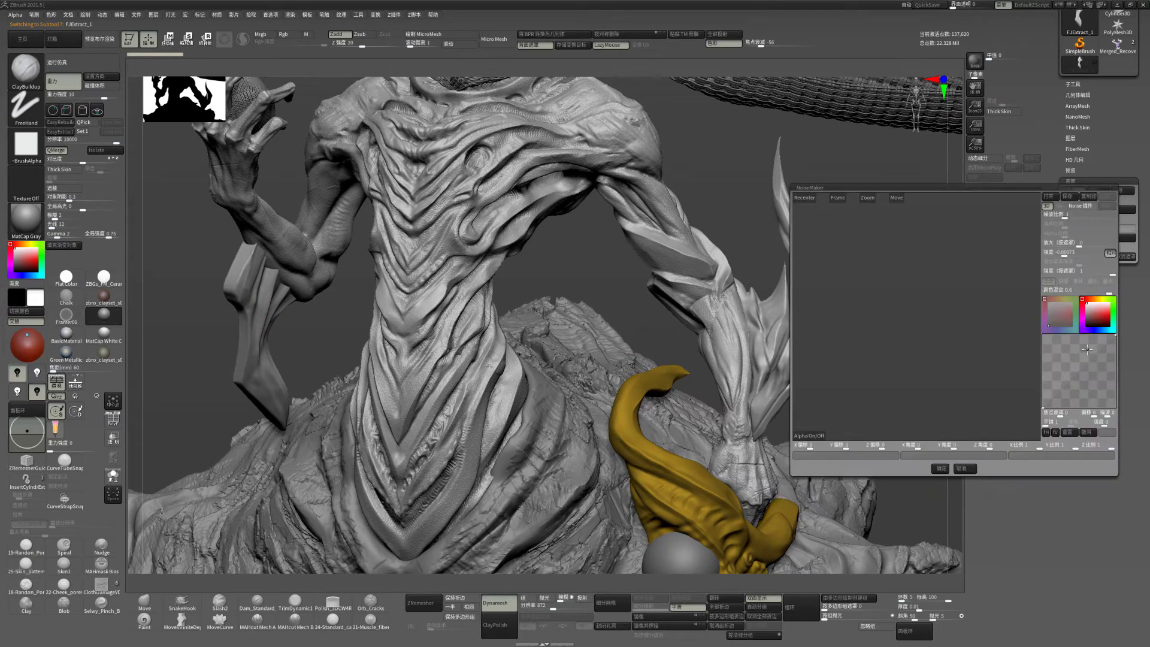
click(941, 470)
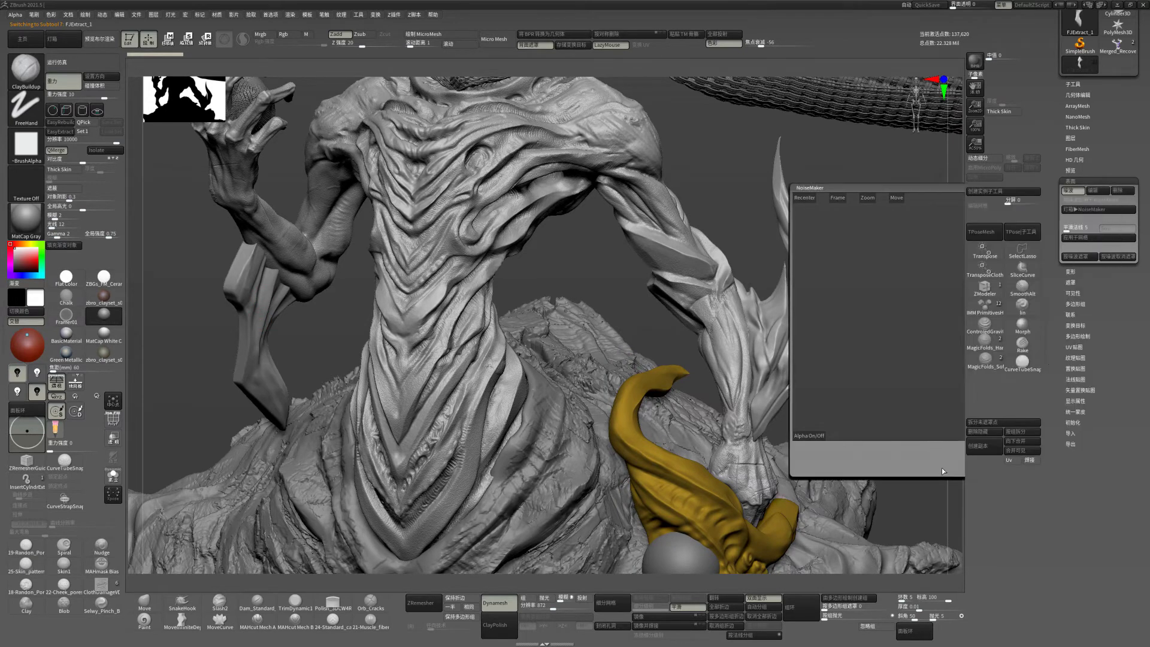
click(1081, 239)
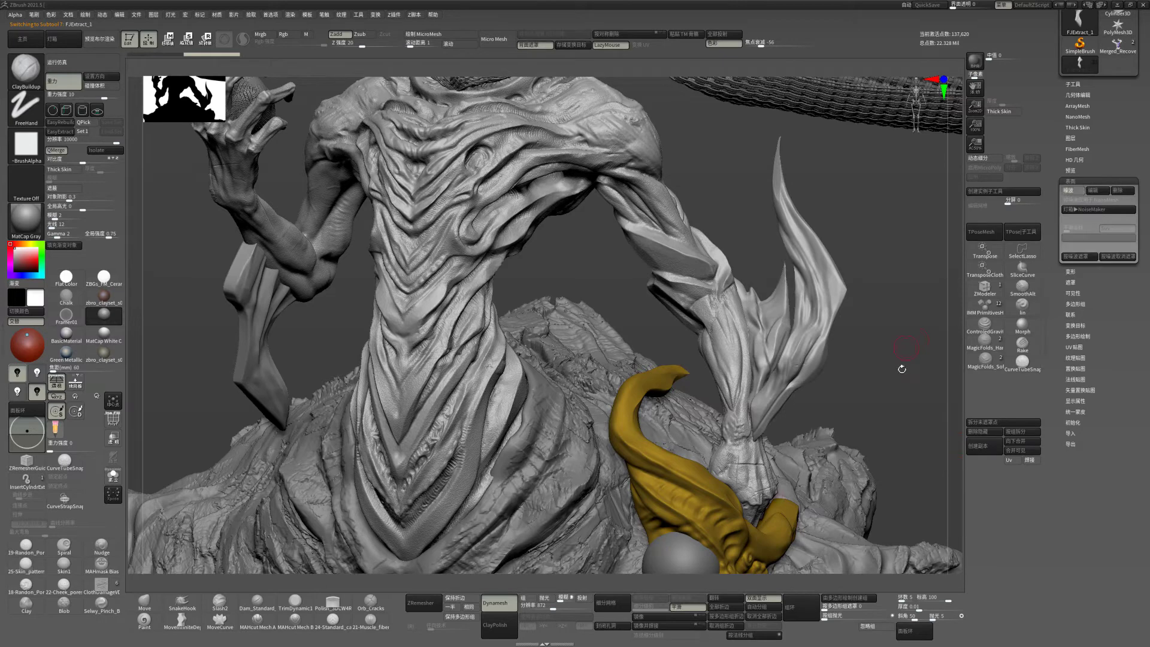
- Confirm NoiseMaker surface noise settings for the PM3D_Plane3D1_4 blade piece
drag(903, 369, 863, 304)
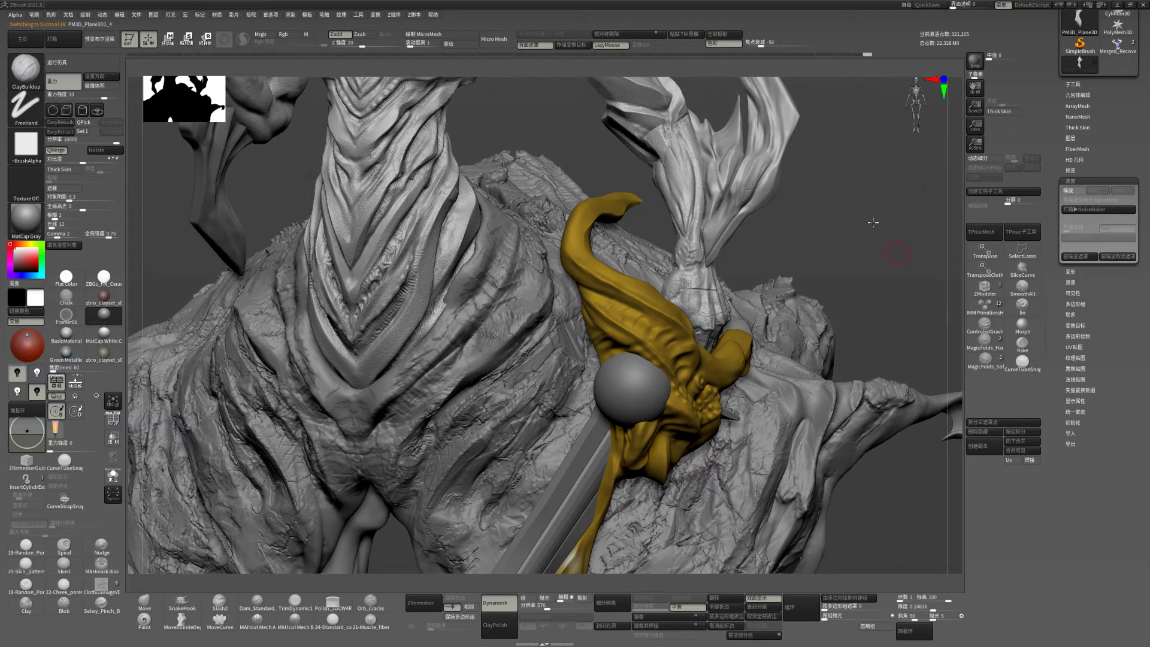
drag(873, 223, 870, 217)
click(1079, 210)
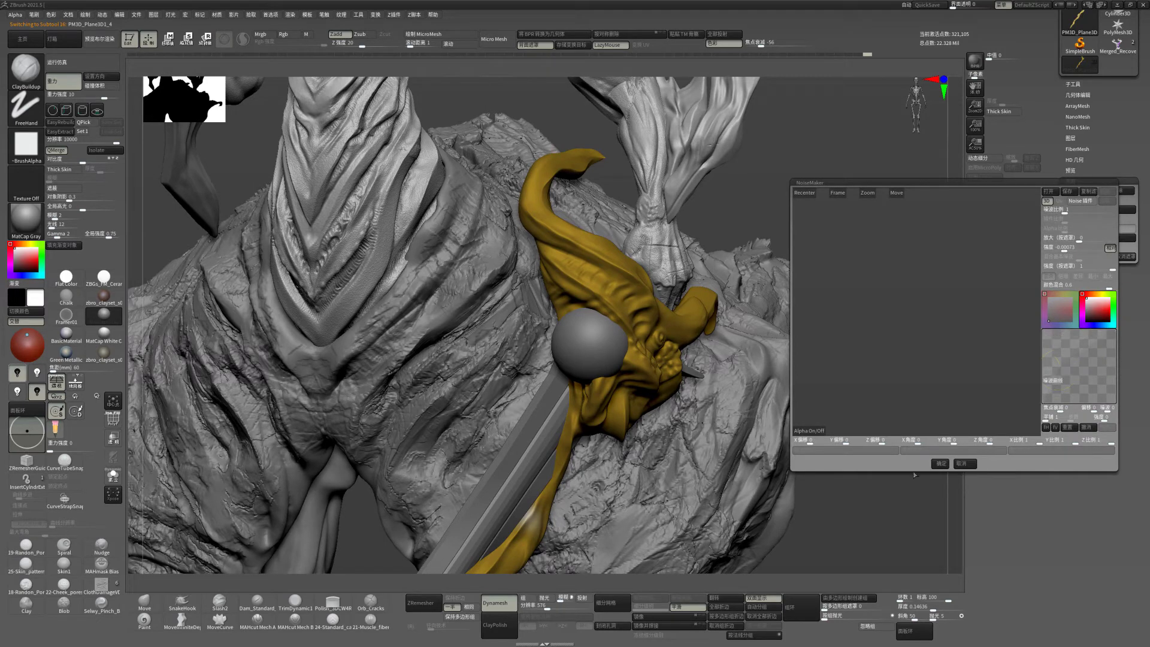
click(940, 464)
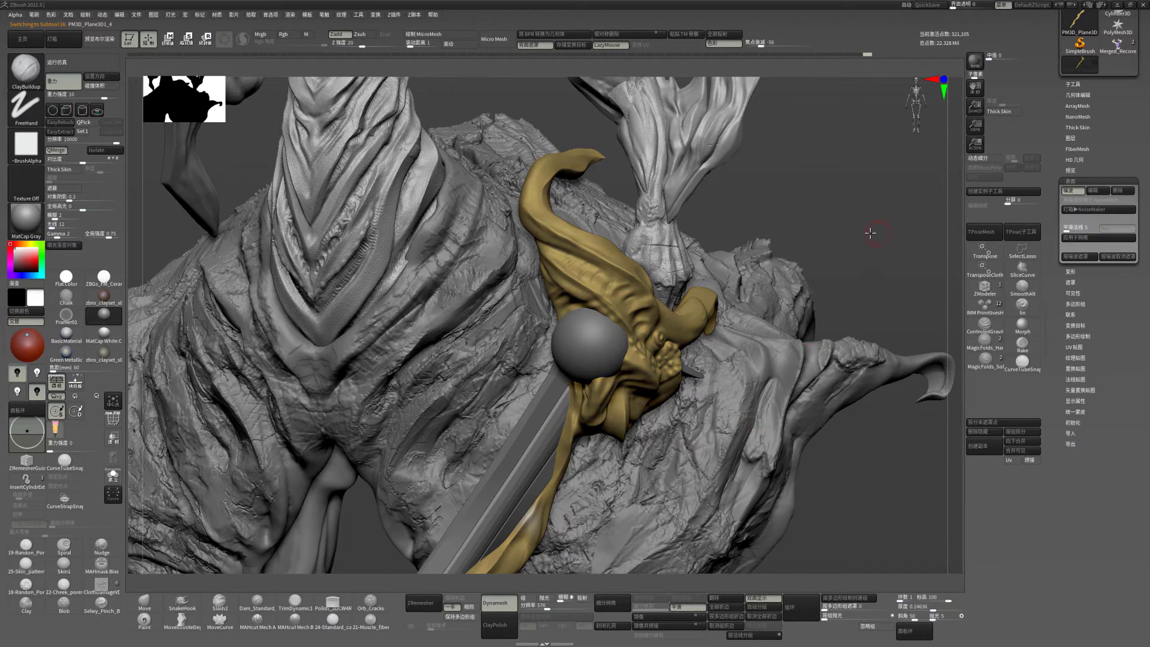
drag(871, 234, 870, 234)
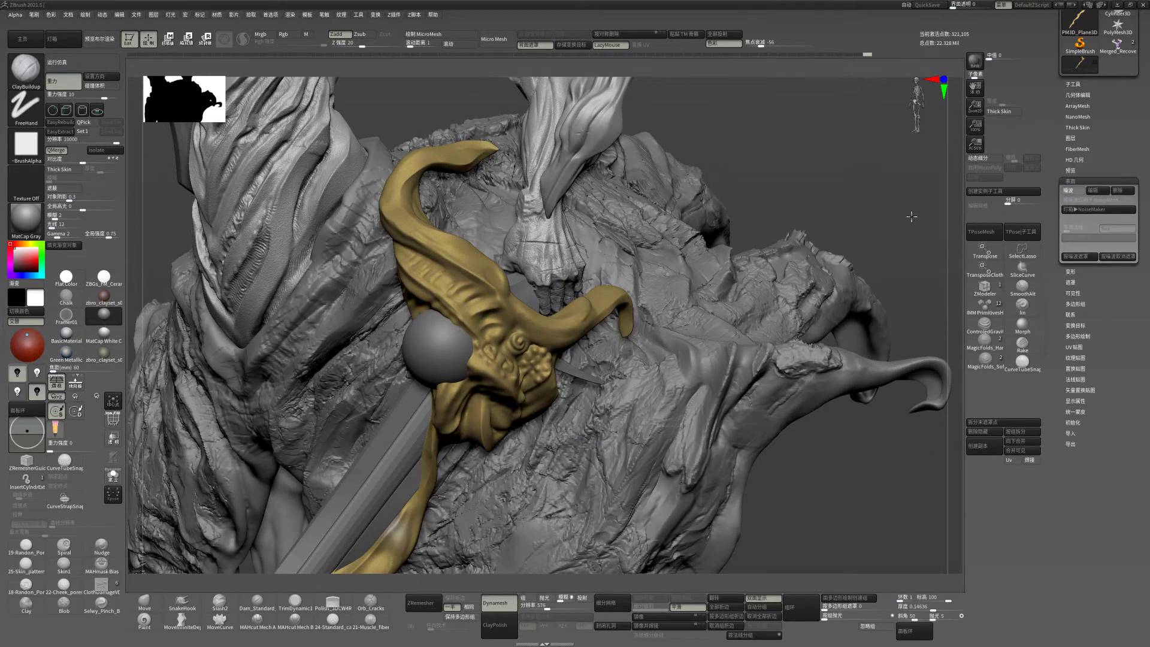
drag(911, 216, 610, 418)
drag(845, 299, 845, 302)
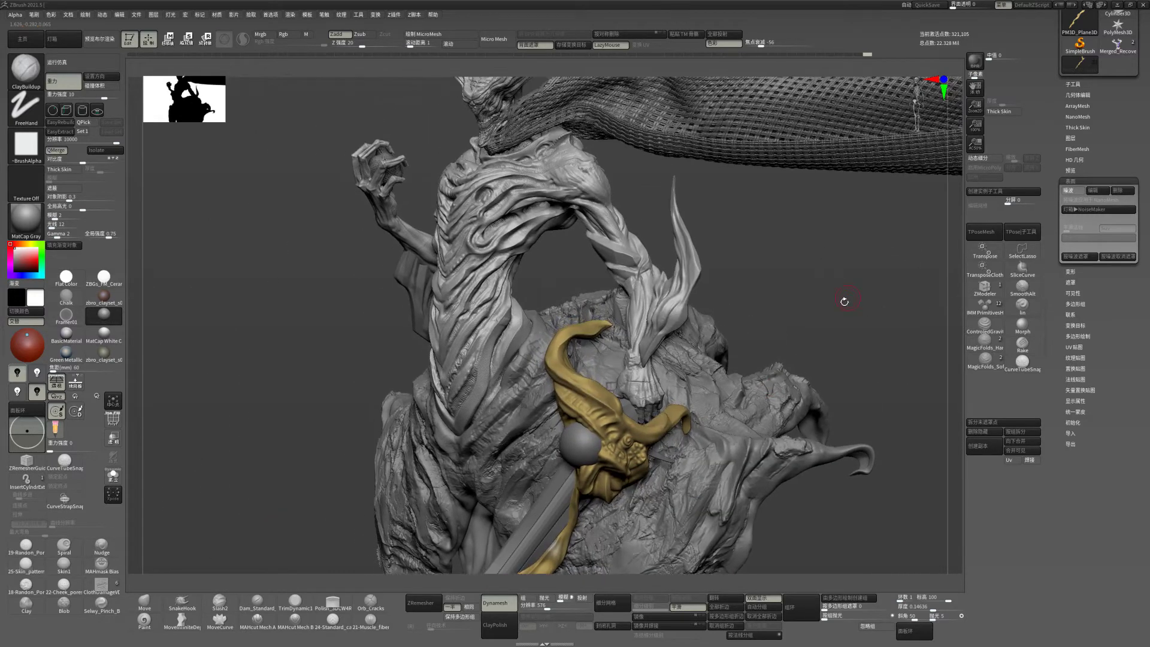
- Load Metal_Noise_9 from LightBox's Noise folder as the sword's surface noise
click(63, 38)
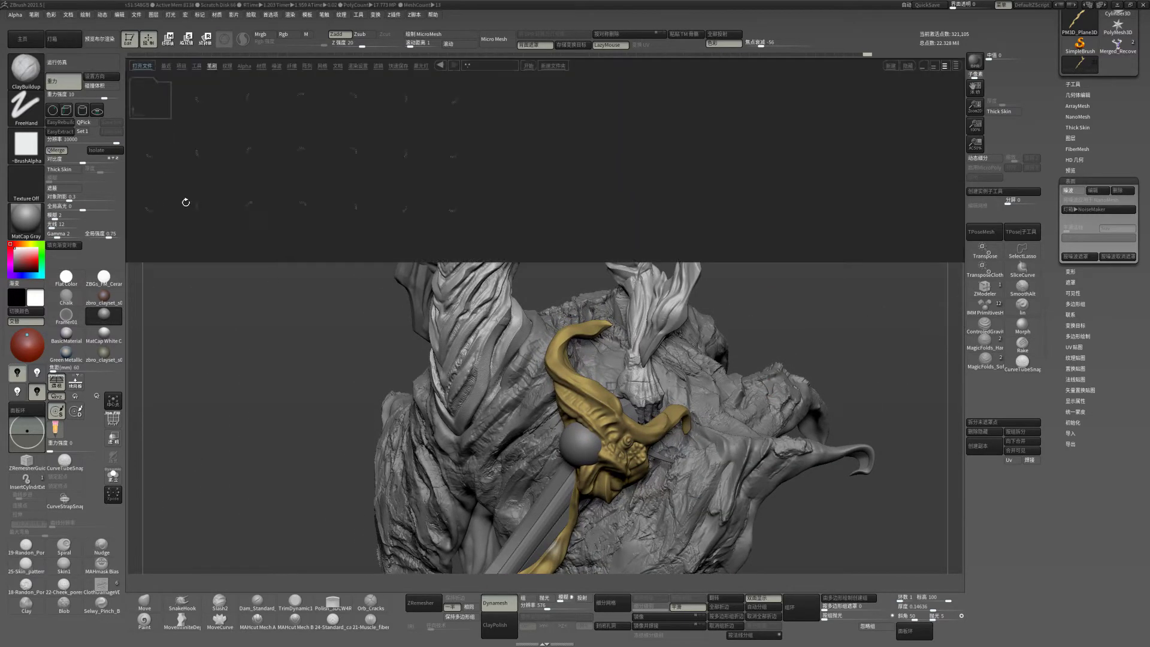
click(150, 98)
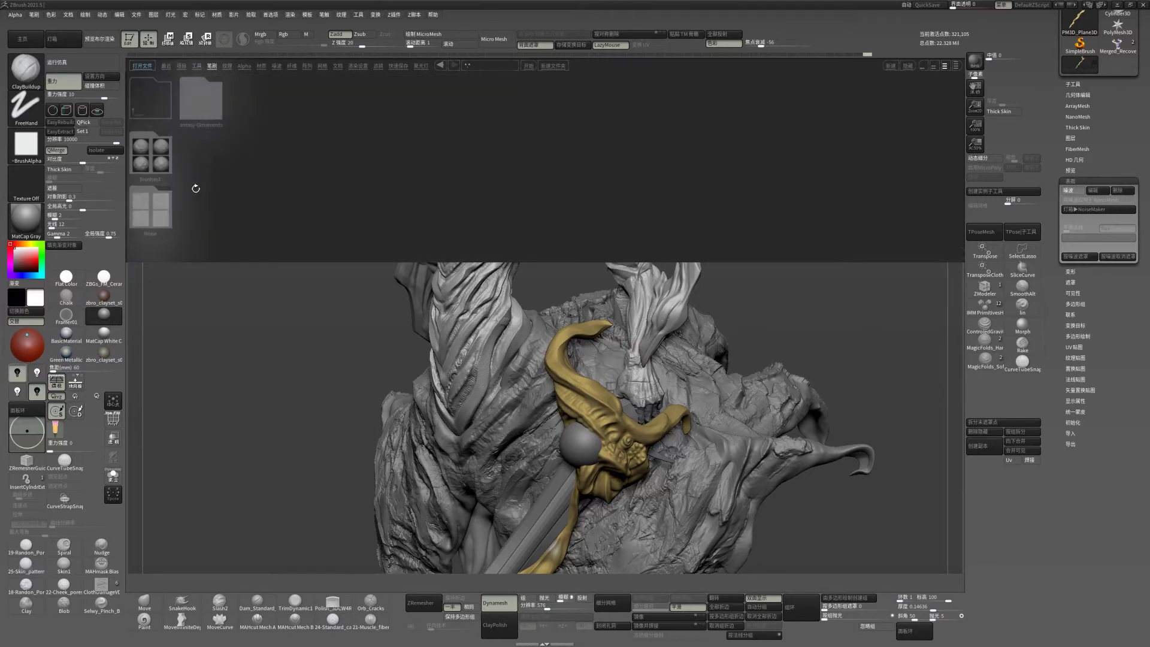
double_click(156, 206)
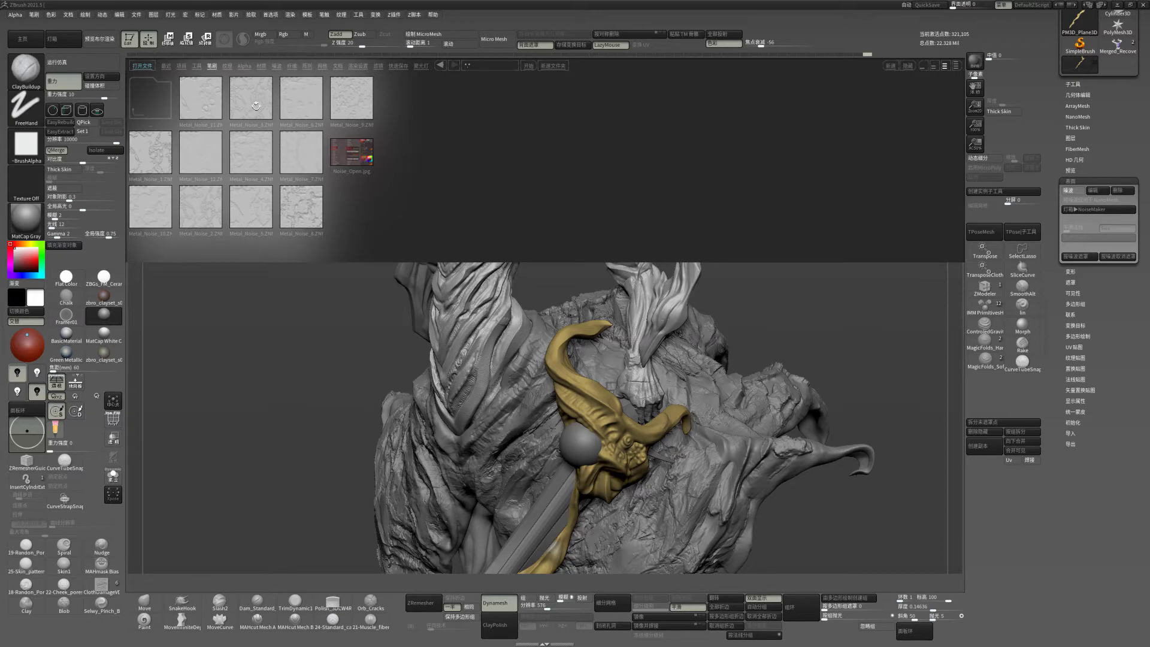
double_click(355, 104)
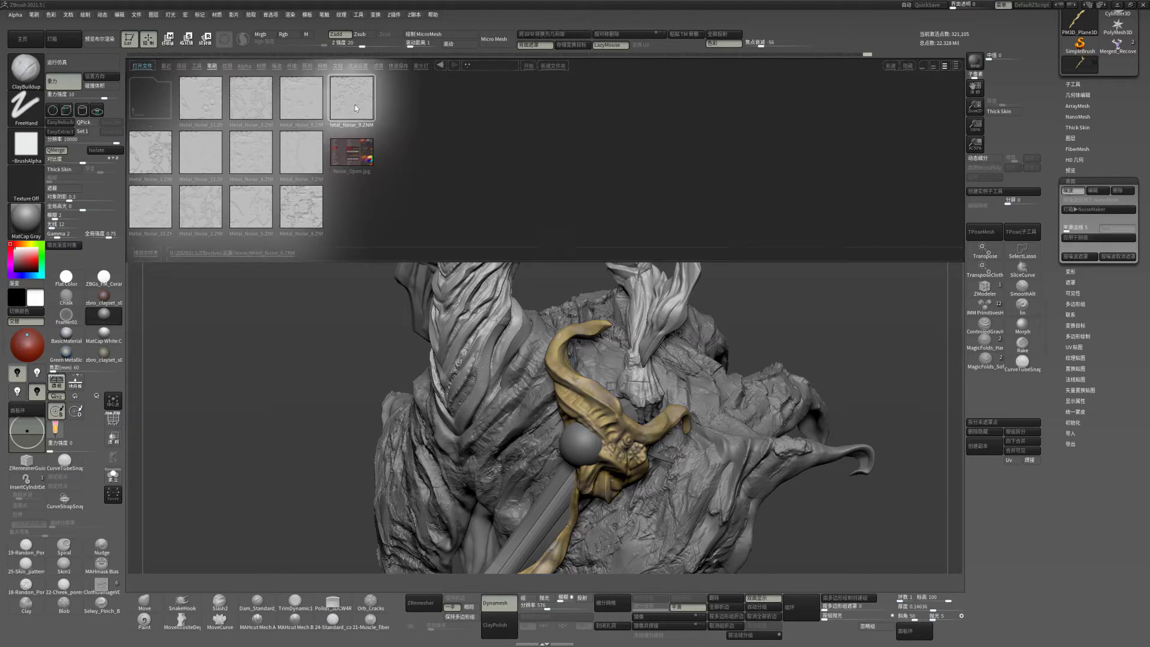
click(63, 40)
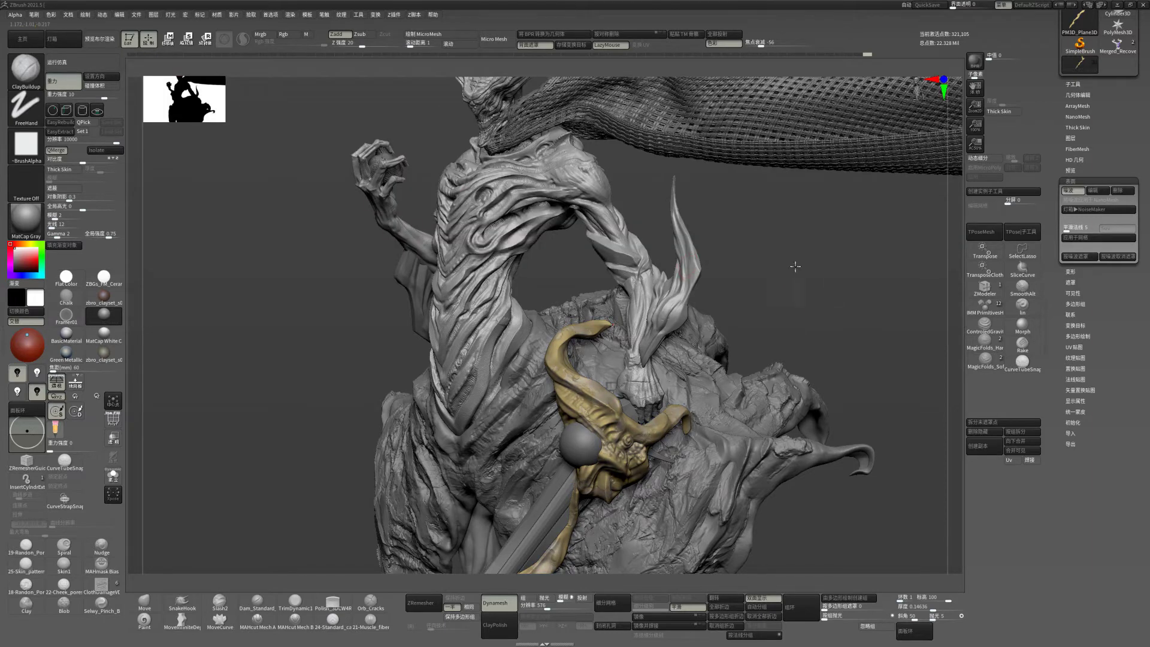
- Bake the Metal_Noise_9 texture into the sword mesh with Apply To Mesh
mouse_move(795, 267)
mouse_down()
mouse_move(703, 100)
mouse_move(761, 293)
mouse_up()
drag(771, 334, 851, 308)
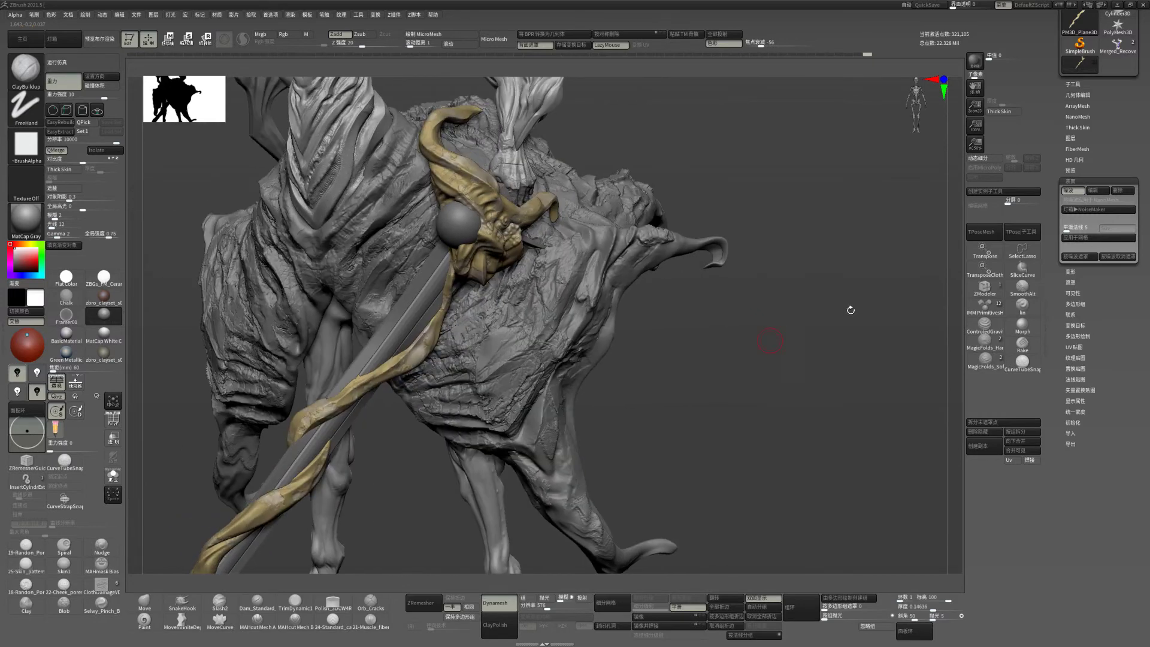
click(1086, 239)
mouse_move(675, 329)
mouse_down()
mouse_move(752, 407)
mouse_move(753, 386)
mouse_move(755, 412)
mouse_move(647, 360)
mouse_move(748, 449)
mouse_move(594, 362)
mouse_move(734, 276)
mouse_move(765, 314)
mouse_move(757, 303)
mouse_move(489, 308)
mouse_up()
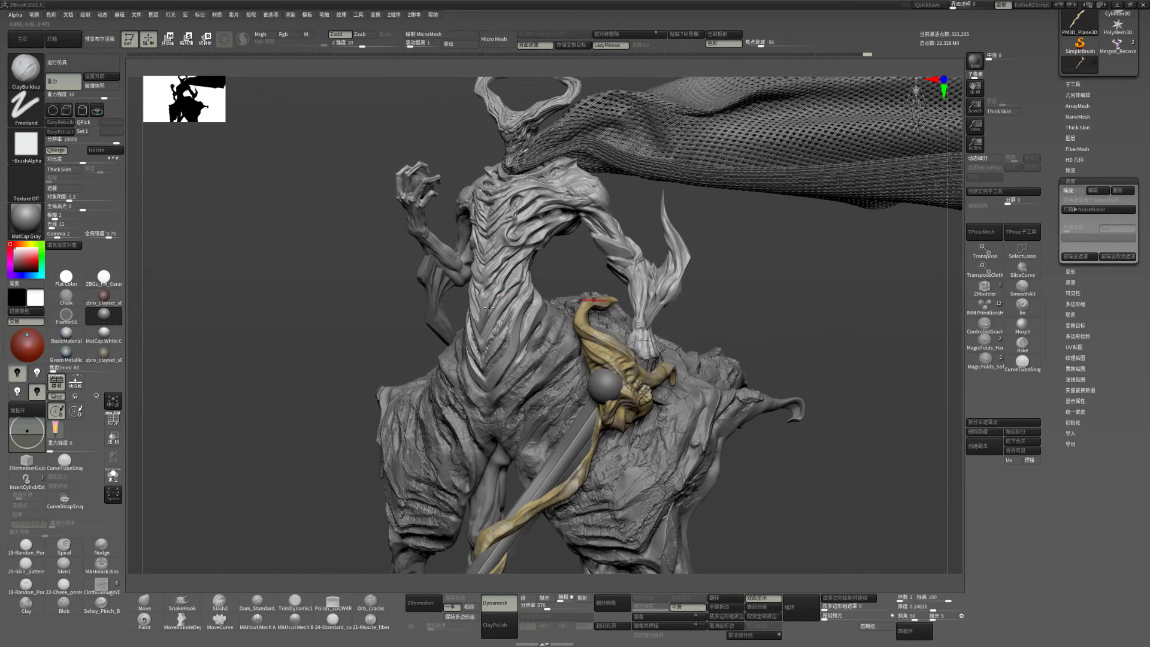
mouse_move(368, 324)
mouse_down()
mouse_move(414, 281)
mouse_move(385, 323)
mouse_up()
alt+click(707, 347)
- Enable surface noise on FJExtract_7 and try alpha versus plugin noise in NoiseMaker
key(f)
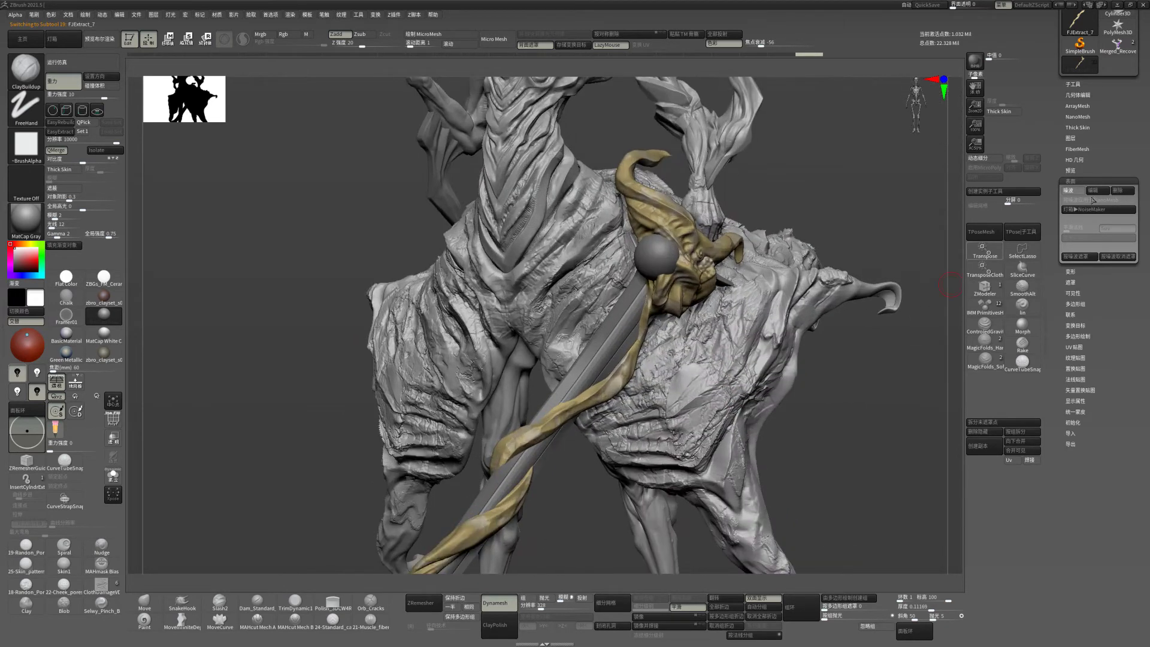
click(1082, 191)
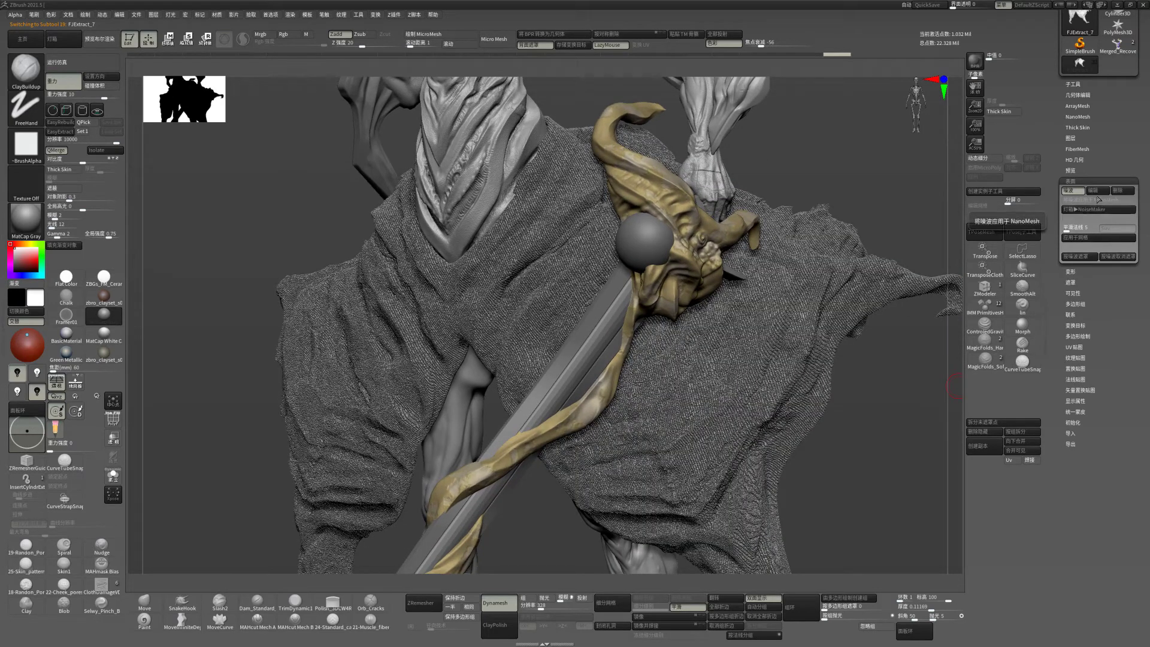
click(1093, 192)
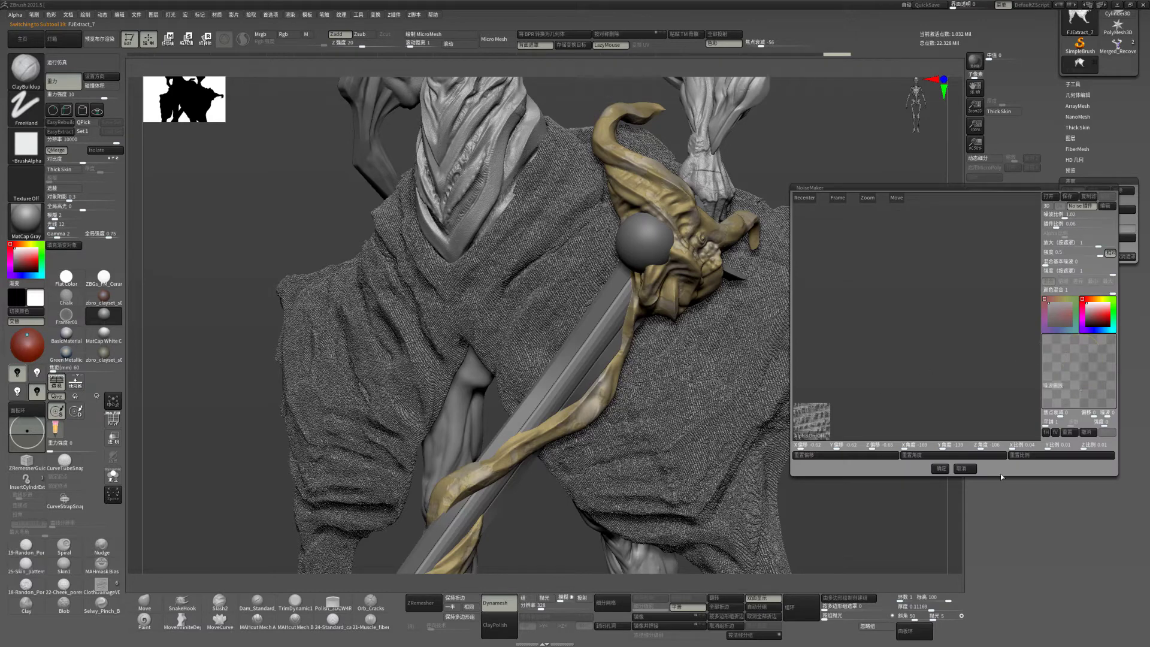
click(1070, 207)
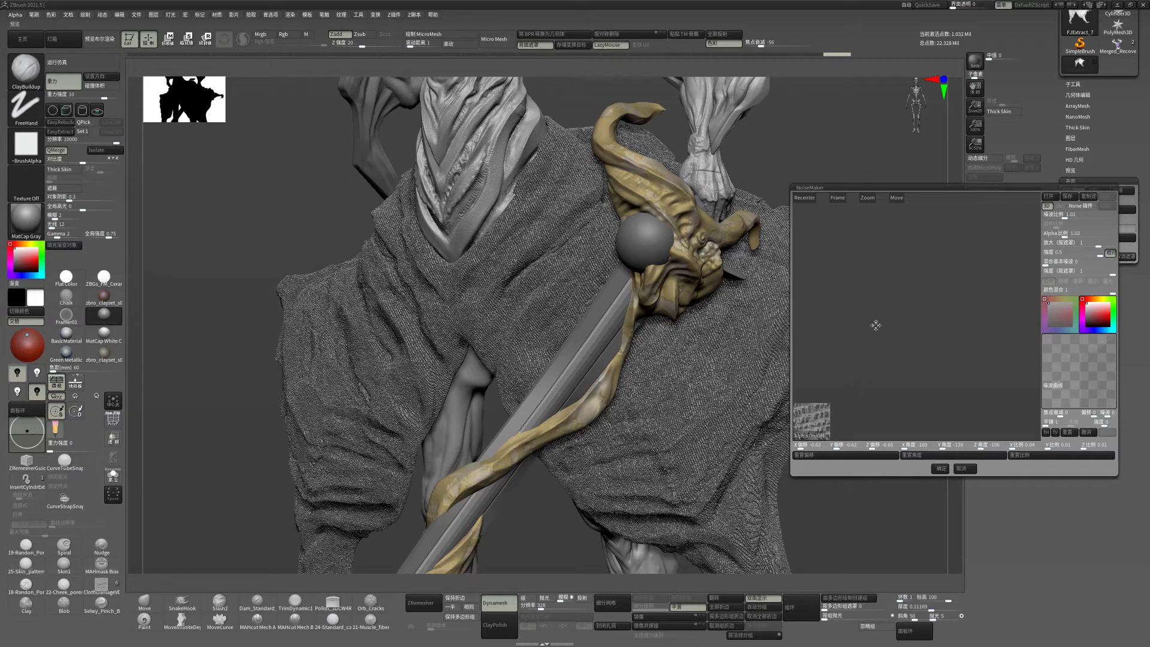
click(816, 438)
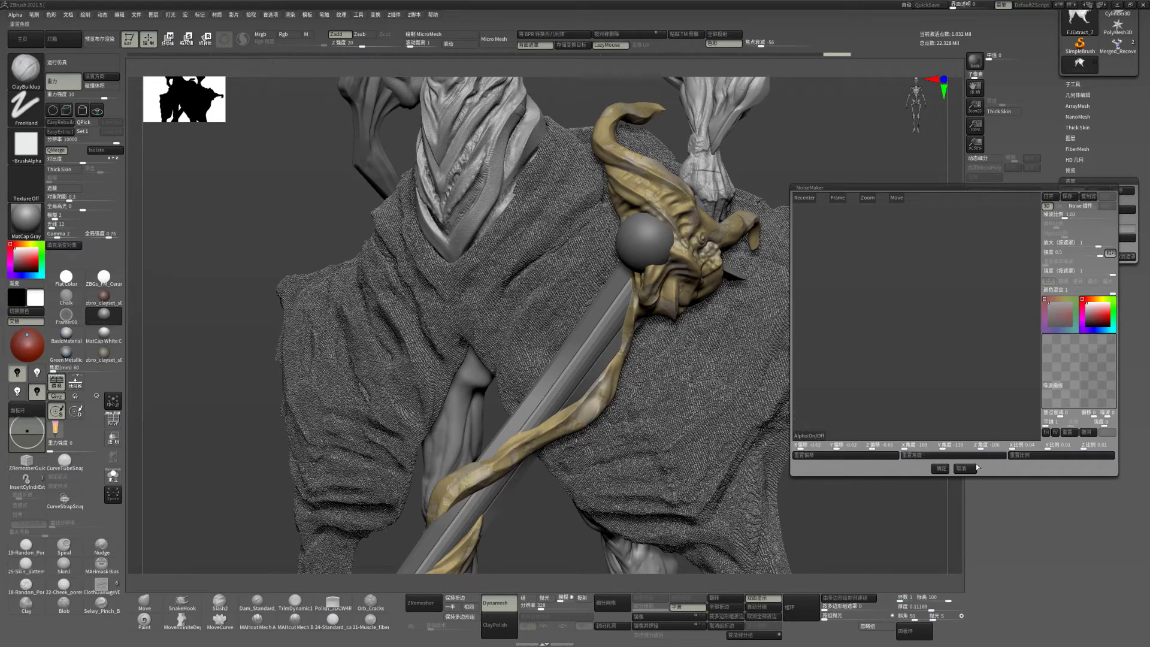
click(1082, 207)
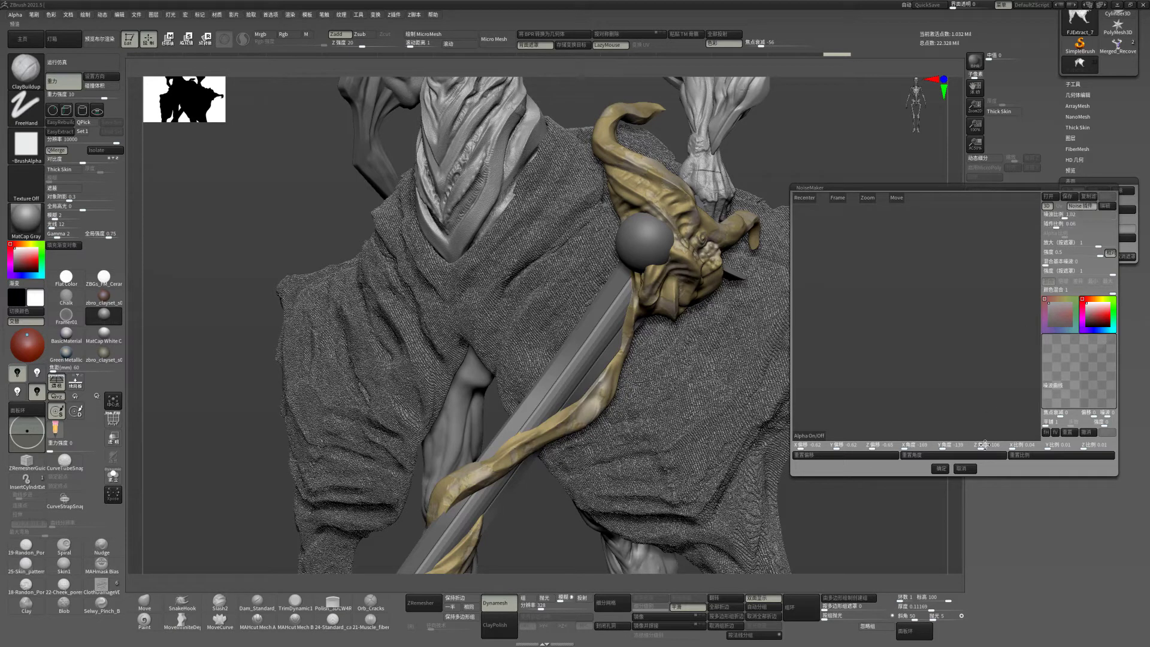
click(964, 469)
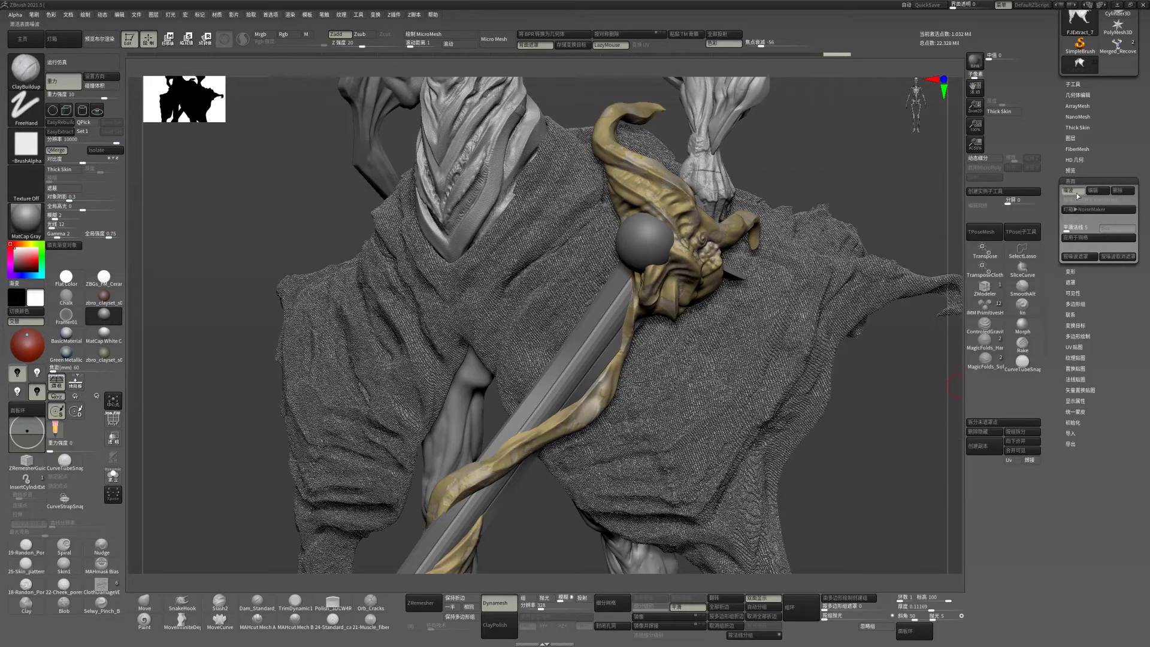
- Switch the cloth's surface noise off and reopen NoiseMaker
click(1077, 191)
click(1077, 191)
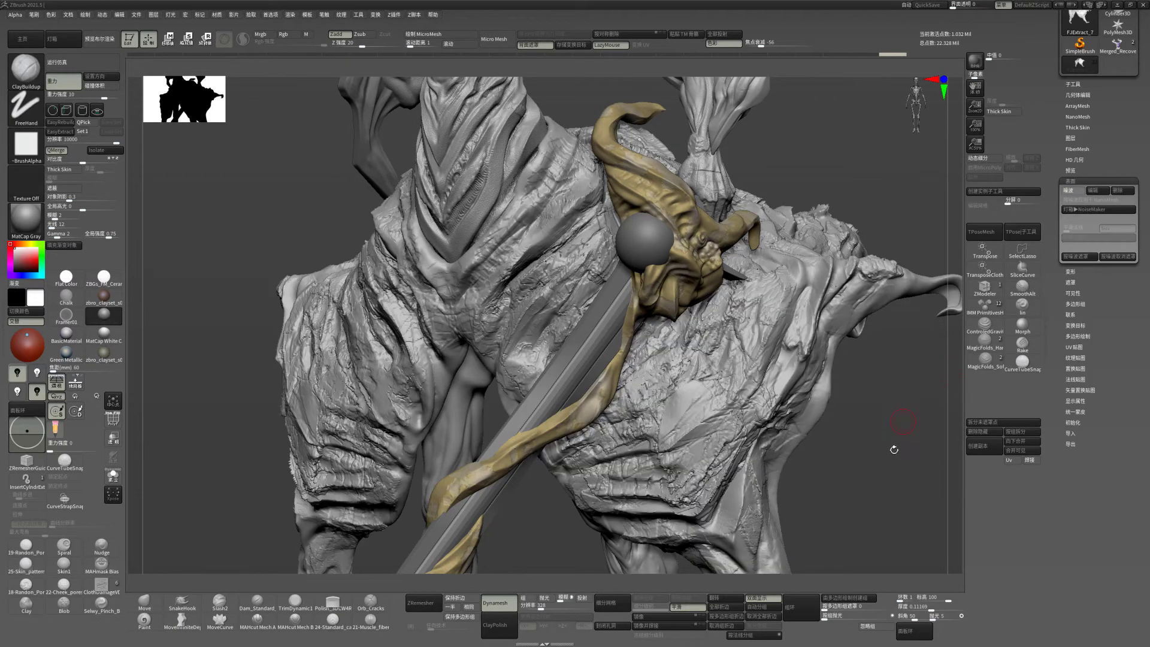
drag(953, 389, 887, 413)
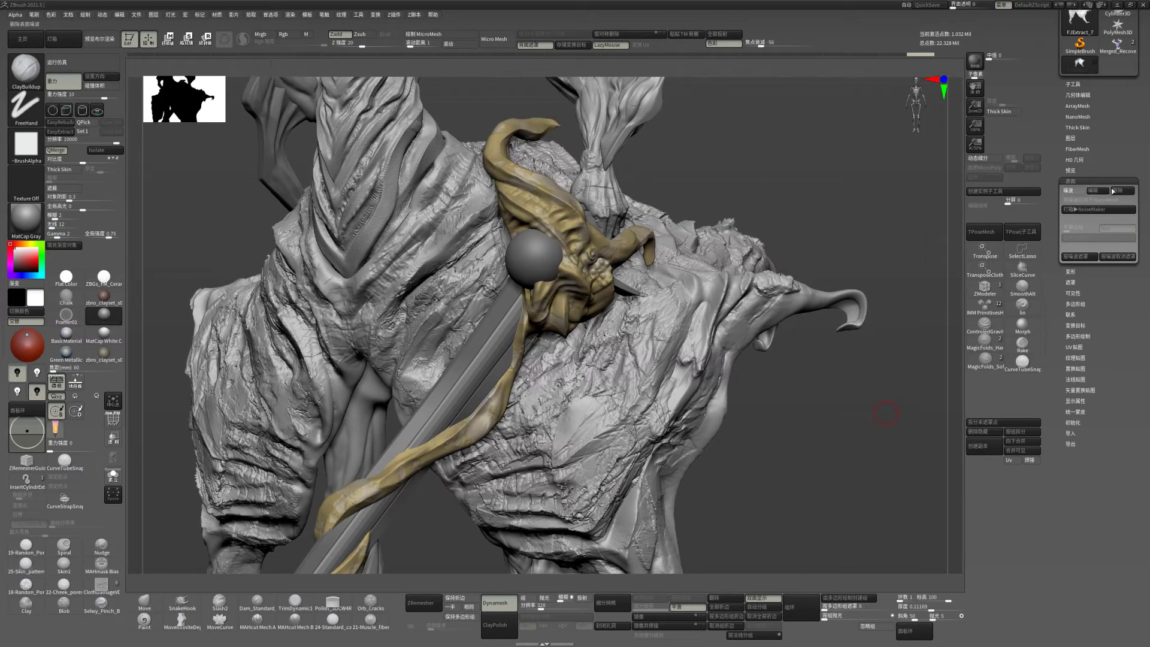
click(1077, 192)
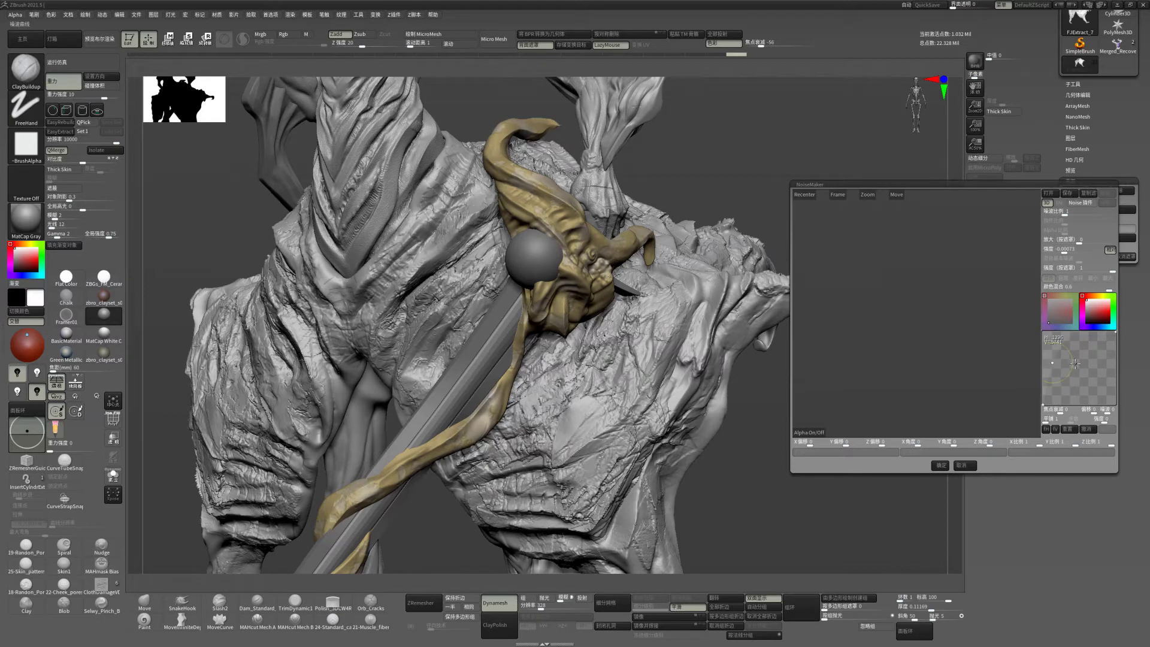
- Pick a noise type, reshape the strength curve and set noise scale to 10.5453
drag(1084, 356, 1094, 375)
click(1081, 203)
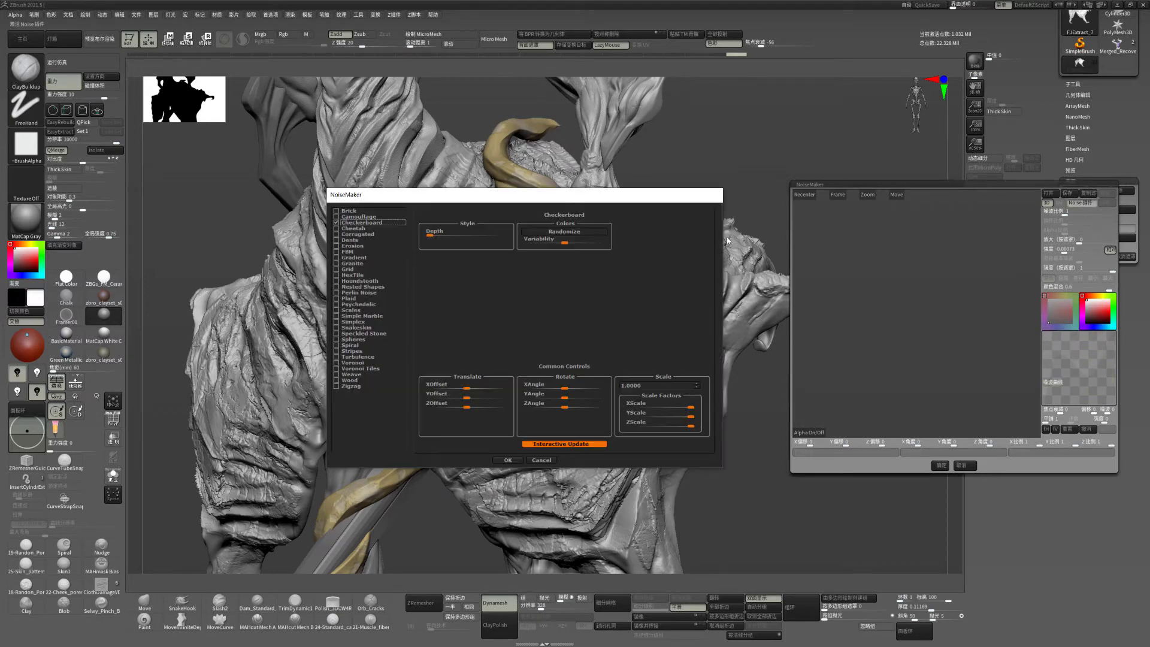
click(511, 461)
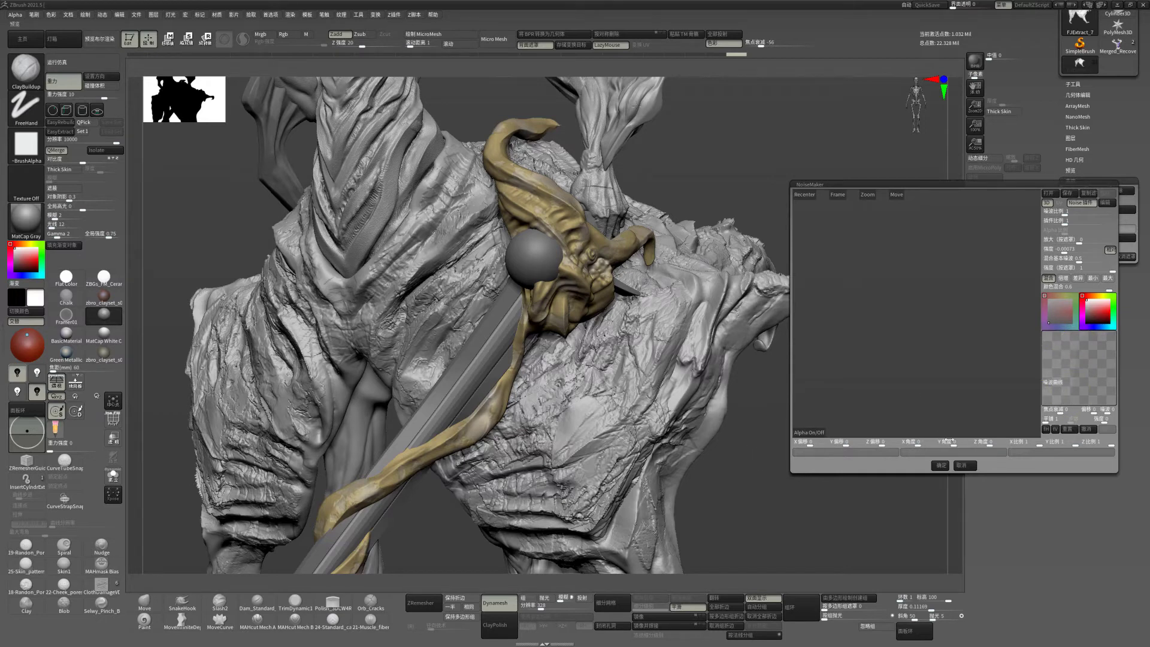
click(803, 192)
drag(900, 313, 885, 469)
drag(829, 392, 841, 375)
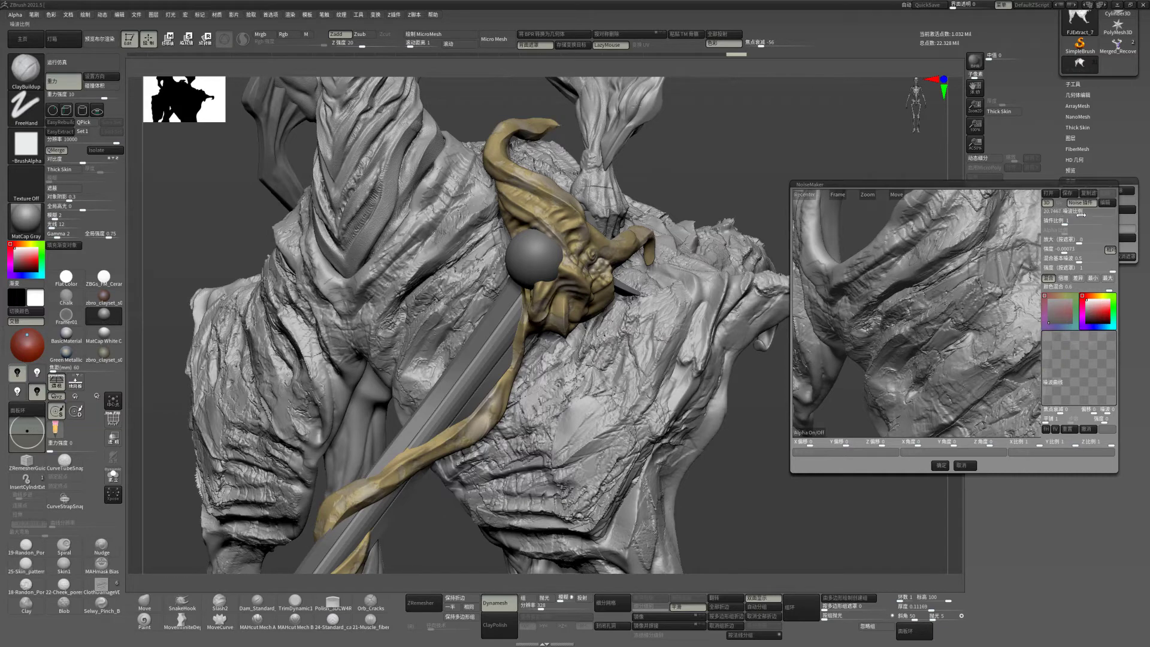
drag(1065, 221, 1077, 225)
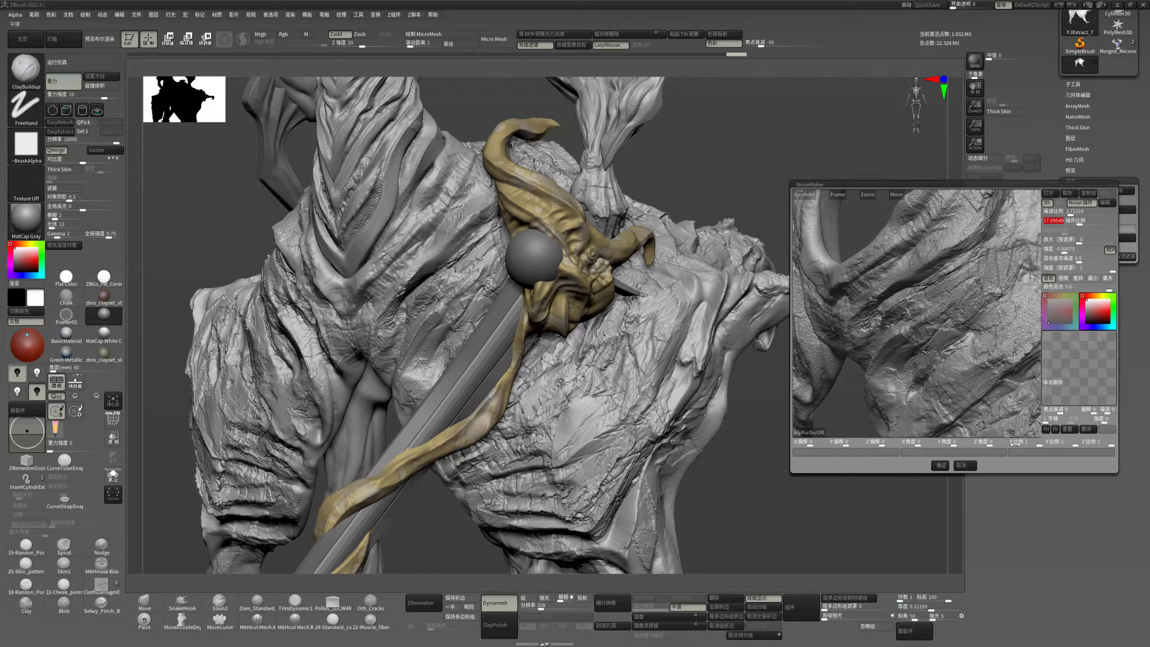
click(940, 466)
- Preview the surface noise on the model by toggling Surface > Noise
mouse_move(813, 461)
mouse_down()
mouse_move(780, 462)
mouse_move(841, 440)
mouse_move(821, 444)
mouse_move(811, 404)
mouse_move(821, 418)
mouse_move(788, 430)
mouse_move(829, 442)
mouse_up()
click(1079, 192)
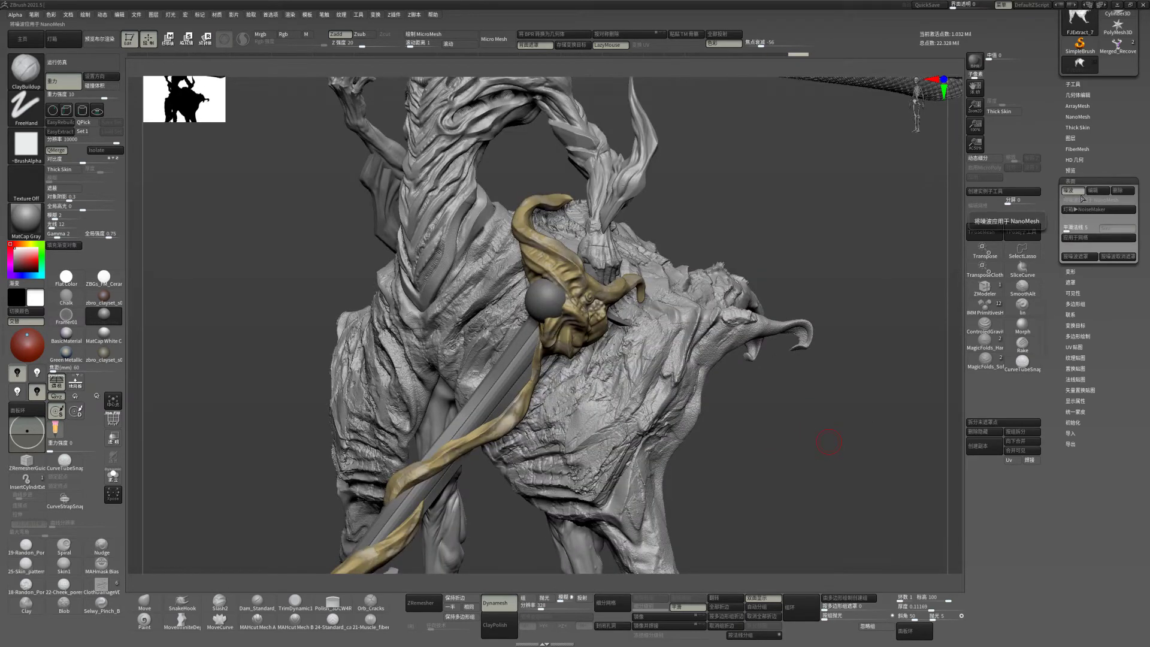
click(1079, 192)
- Set the body's surface noise to FBM with a raised, stronger strength curve
click(1078, 192)
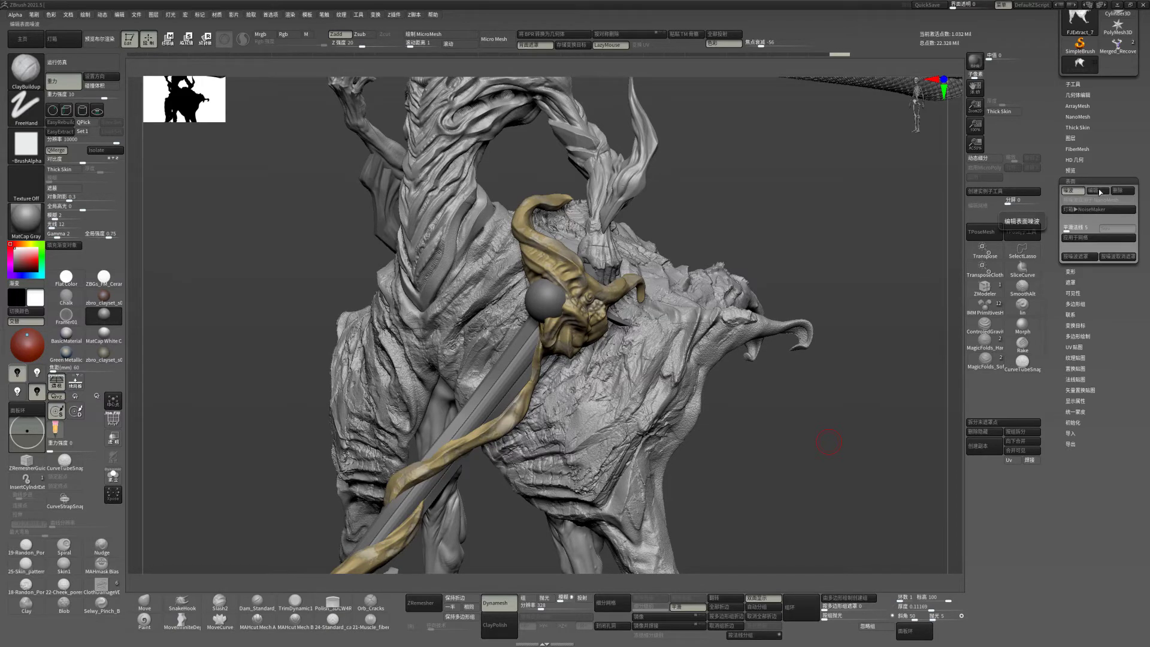
click(1100, 191)
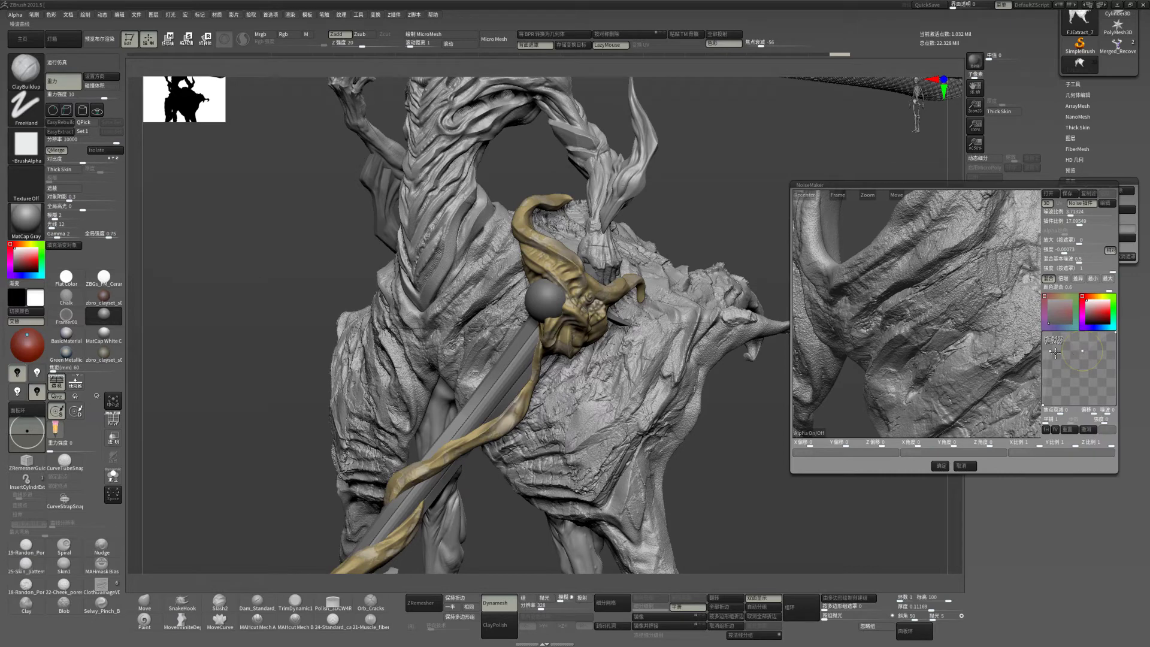
drag(1056, 353, 1056, 380)
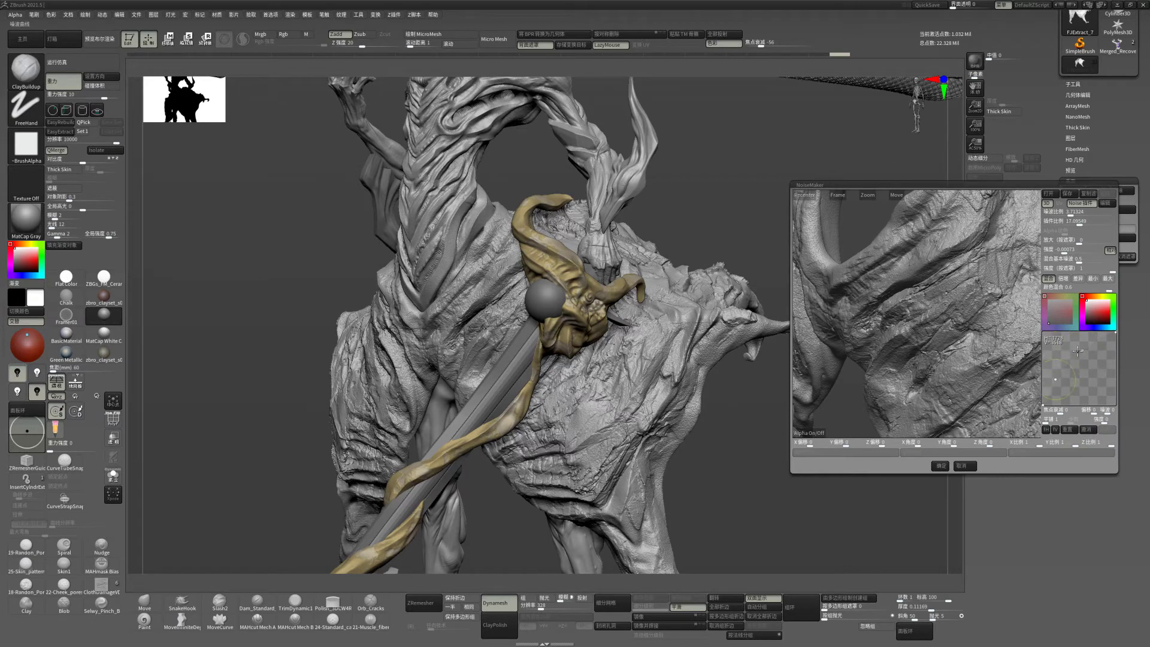
click(1084, 204)
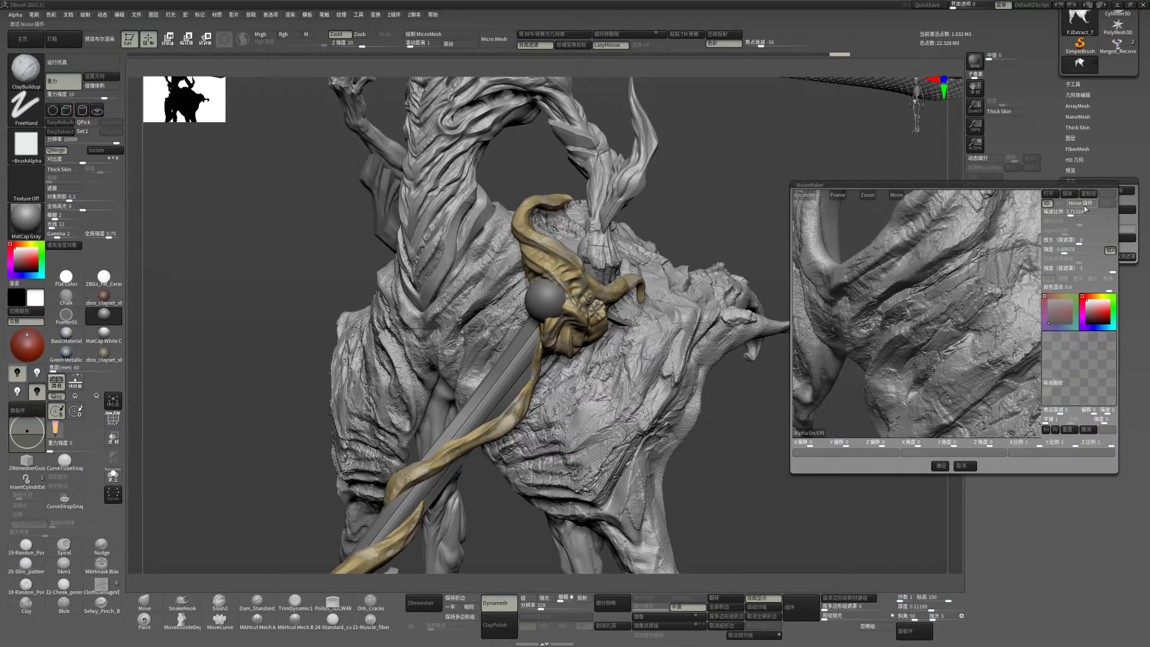
click(1084, 203)
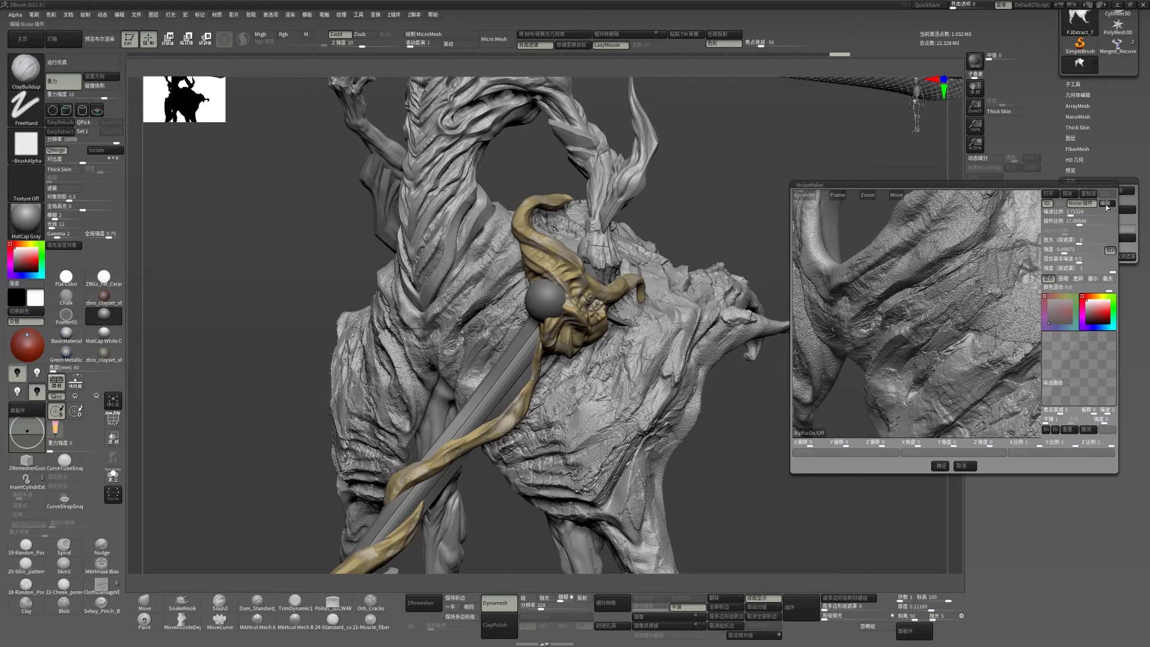
click(371, 287)
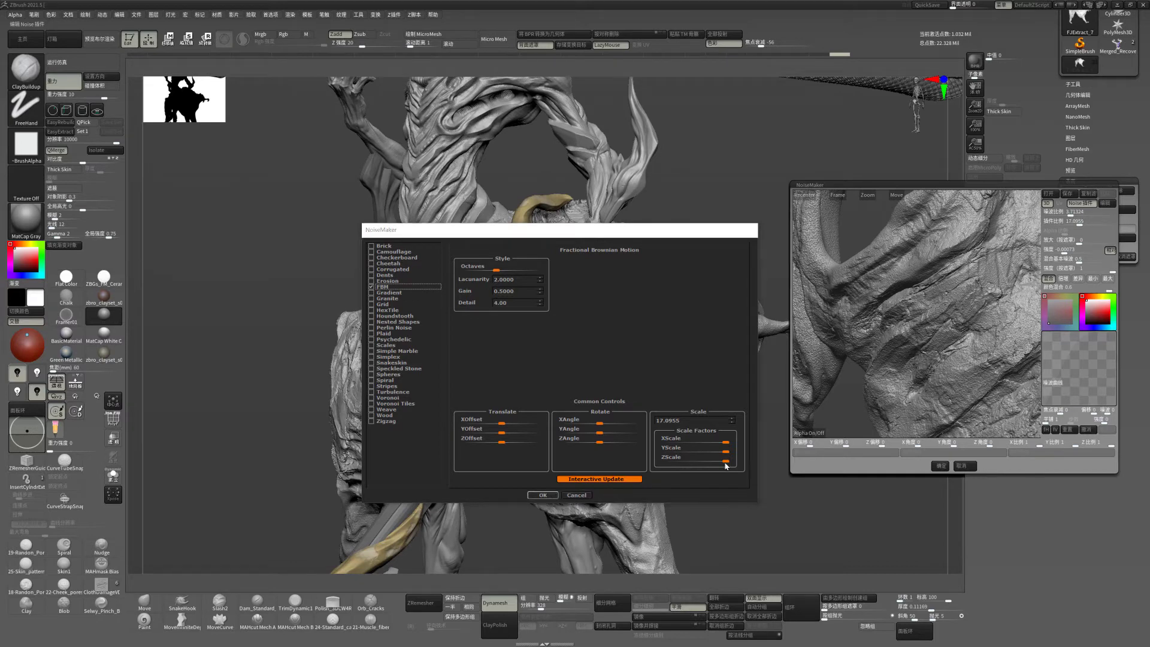
click(542, 495)
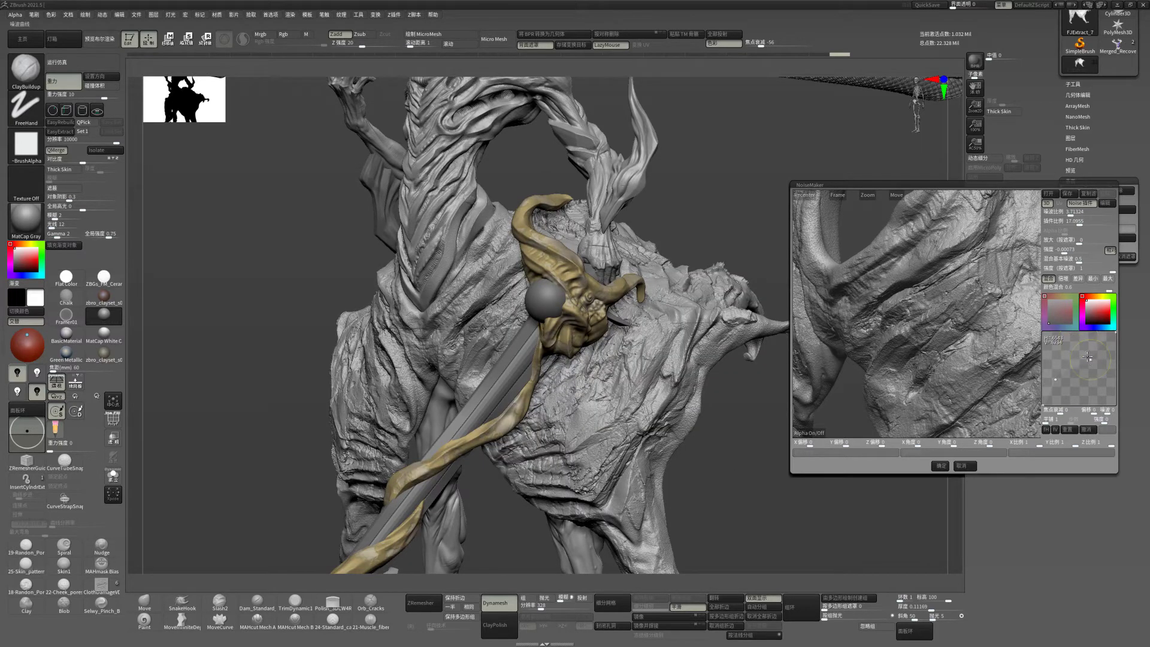
drag(1058, 381, 1069, 385)
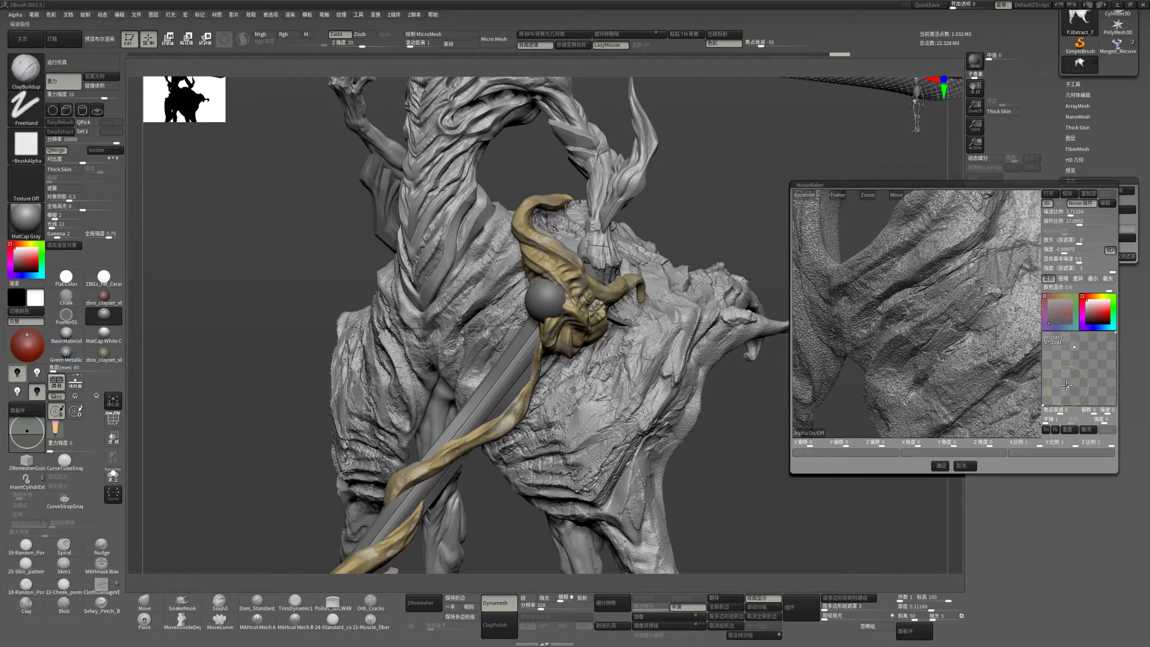
click(941, 466)
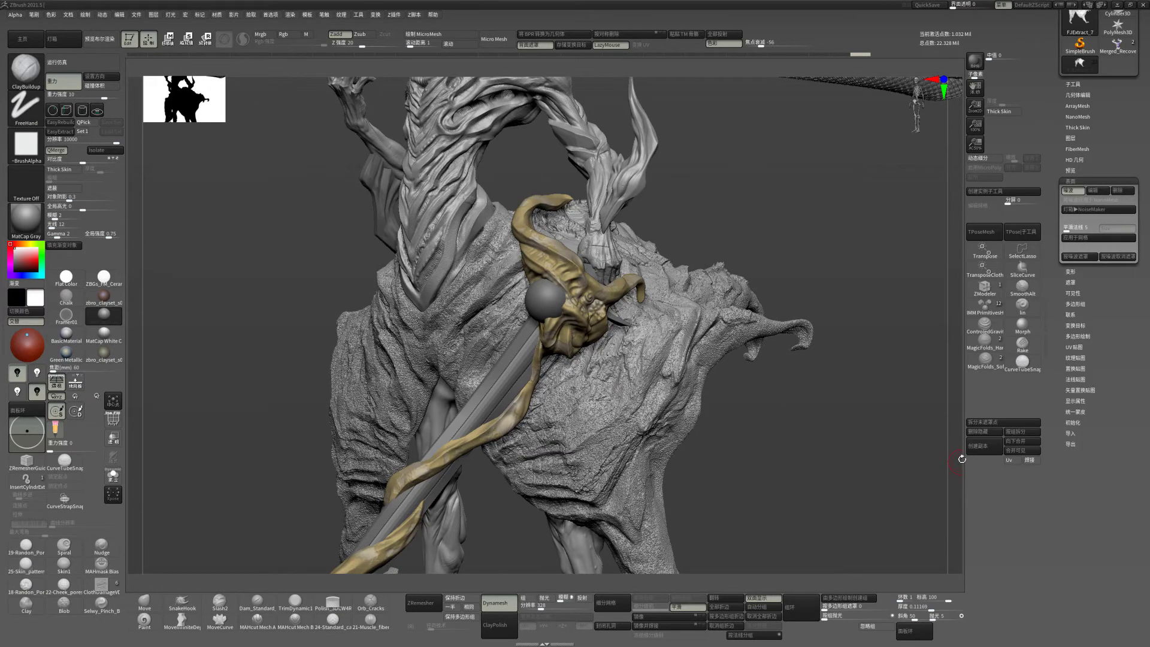
- Bake the FBM noise into the body mesh and select the ZBuilder2 legs
click(1079, 238)
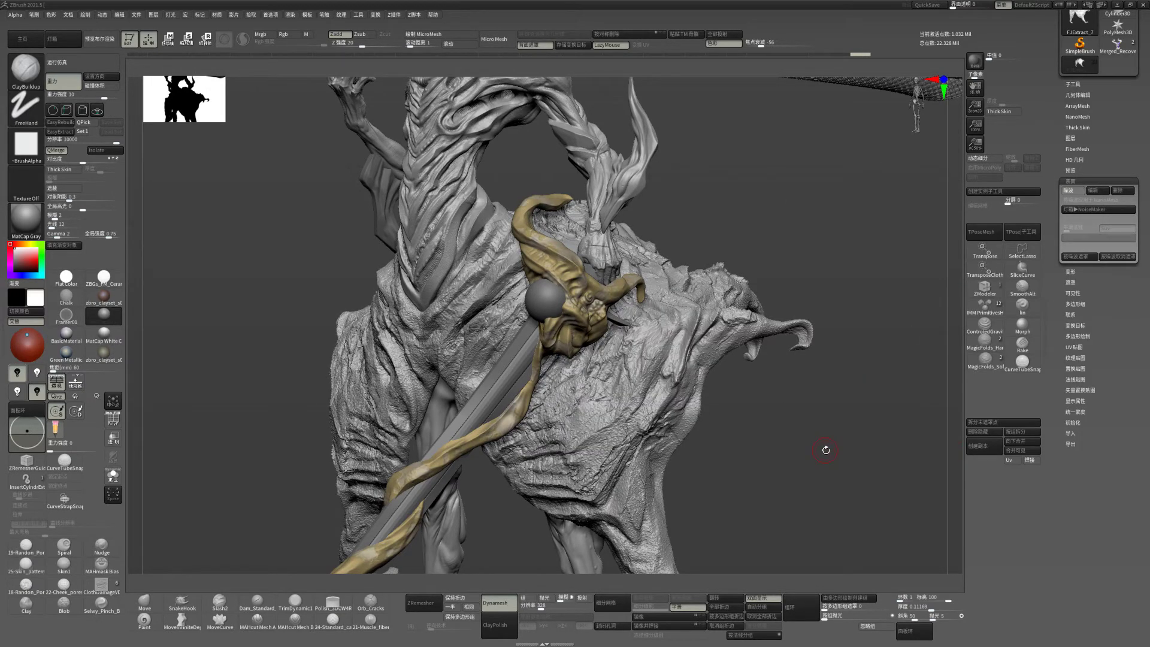
mouse_move(827, 450)
mouse_down()
mouse_move(822, 396)
mouse_move(833, 411)
mouse_move(789, 417)
mouse_move(804, 398)
mouse_move(865, 398)
mouse_move(846, 390)
mouse_move(853, 350)
mouse_move(848, 388)
mouse_move(779, 387)
mouse_move(861, 389)
mouse_move(855, 380)
mouse_up()
alt+click(680, 421)
- Solo the legs and bake in a dense rocky noise at scale about 33.9
click(112, 479)
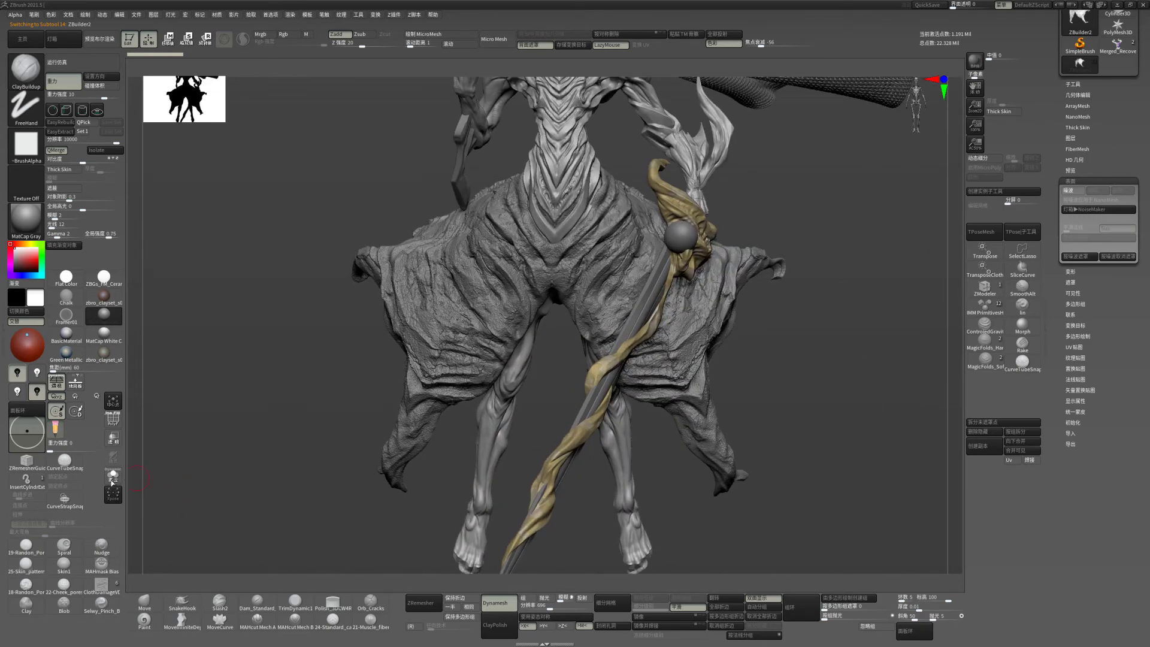
click(112, 479)
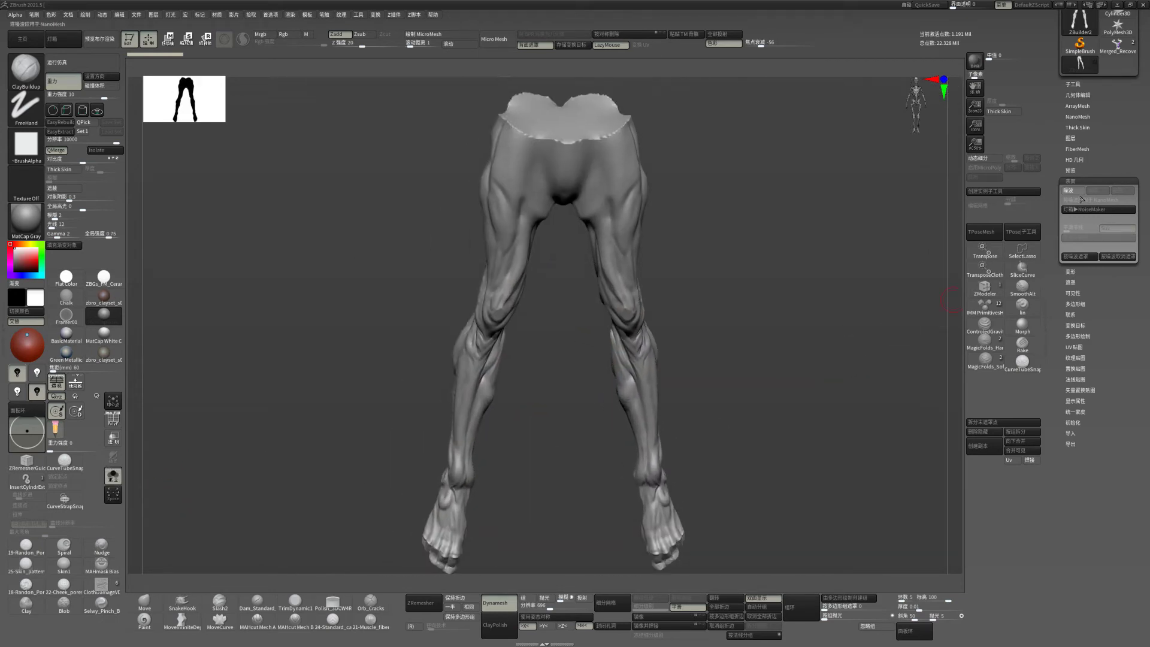
click(1077, 190)
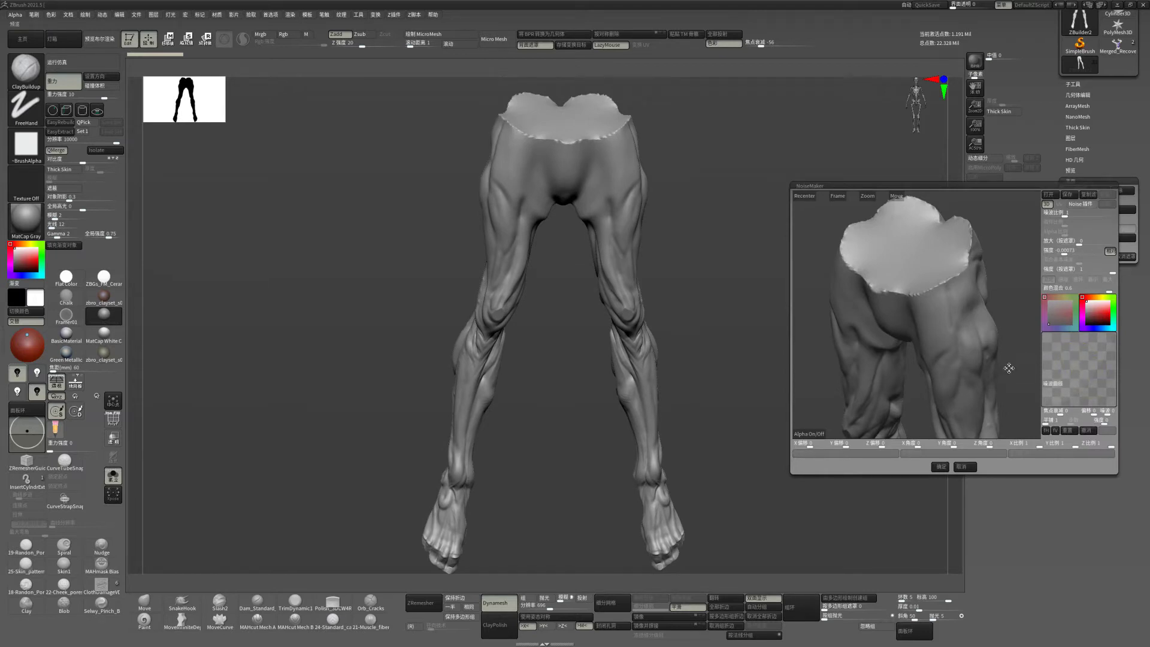
drag(1009, 368, 983, 335)
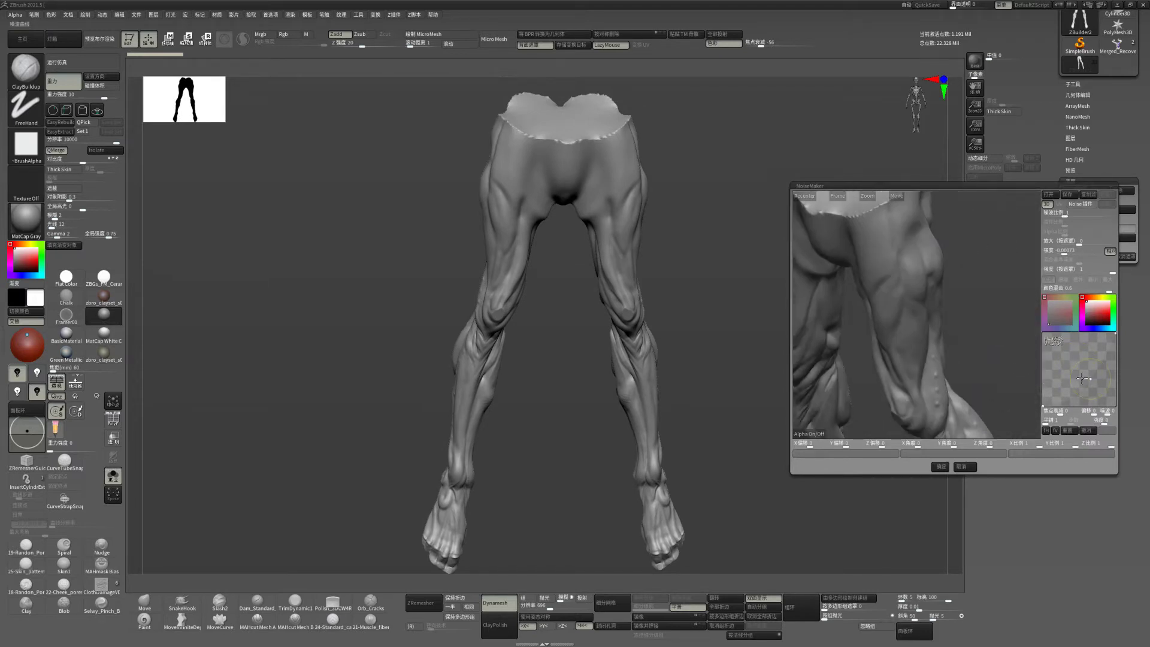
drag(1064, 214, 1085, 218)
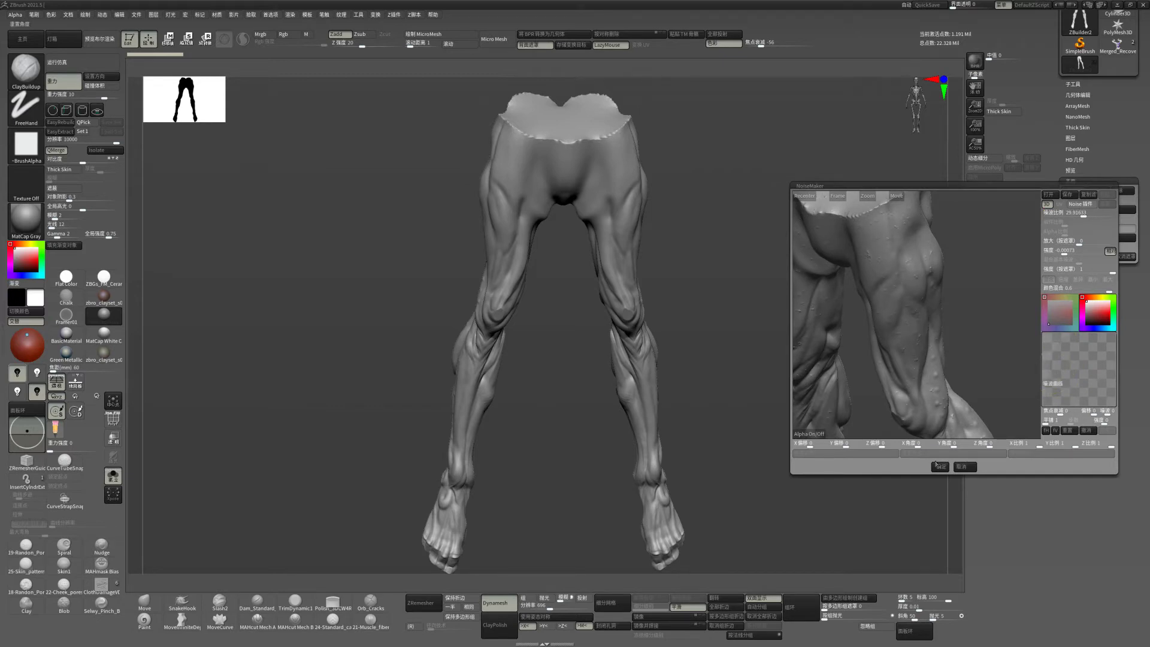
click(1068, 367)
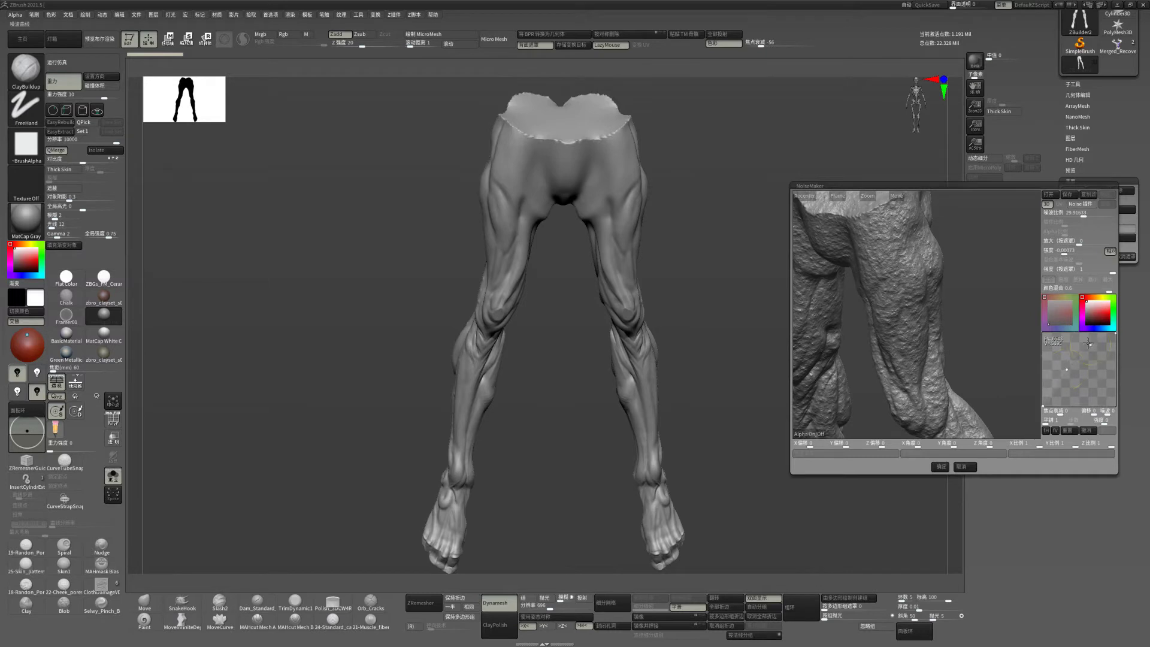
drag(1071, 373, 1059, 375)
click(940, 467)
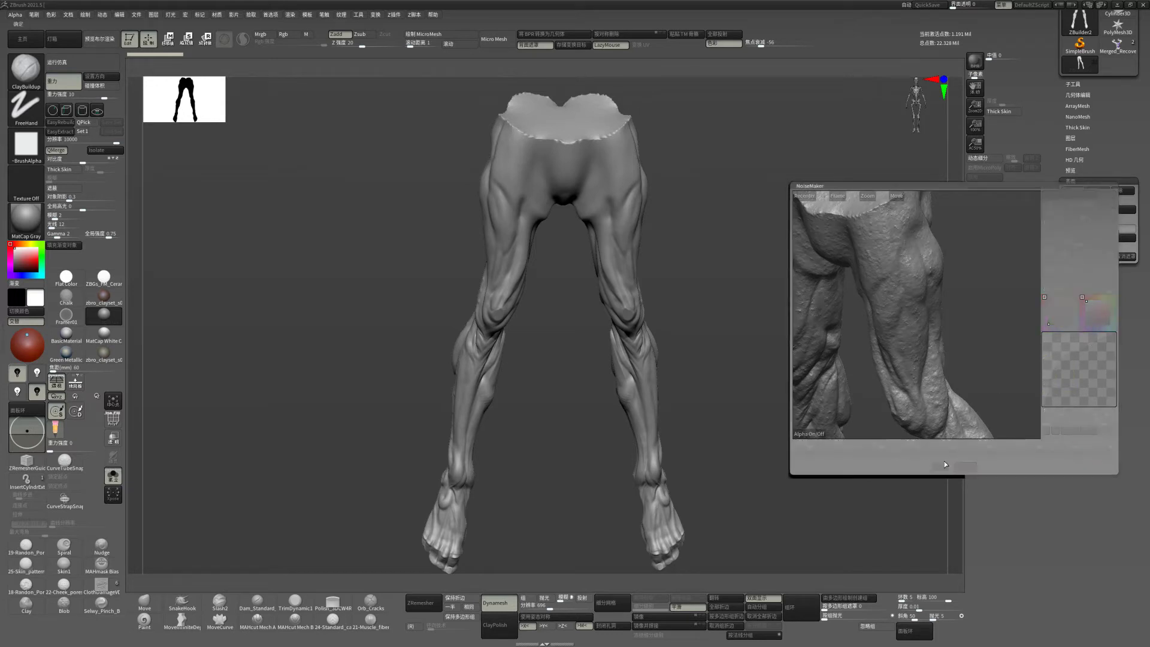
drag(886, 380, 869, 375)
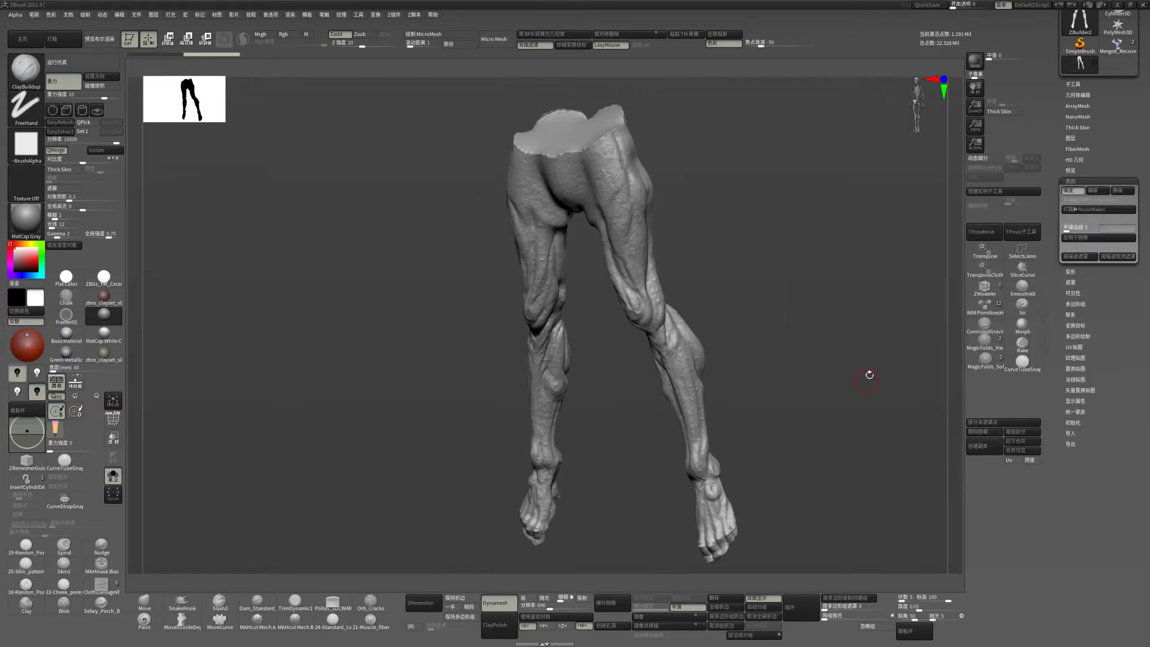
click(1085, 238)
- Set the legs' noise to a finer scale of 8.44371 with an adjusted curve
drag(938, 271, 840, 319)
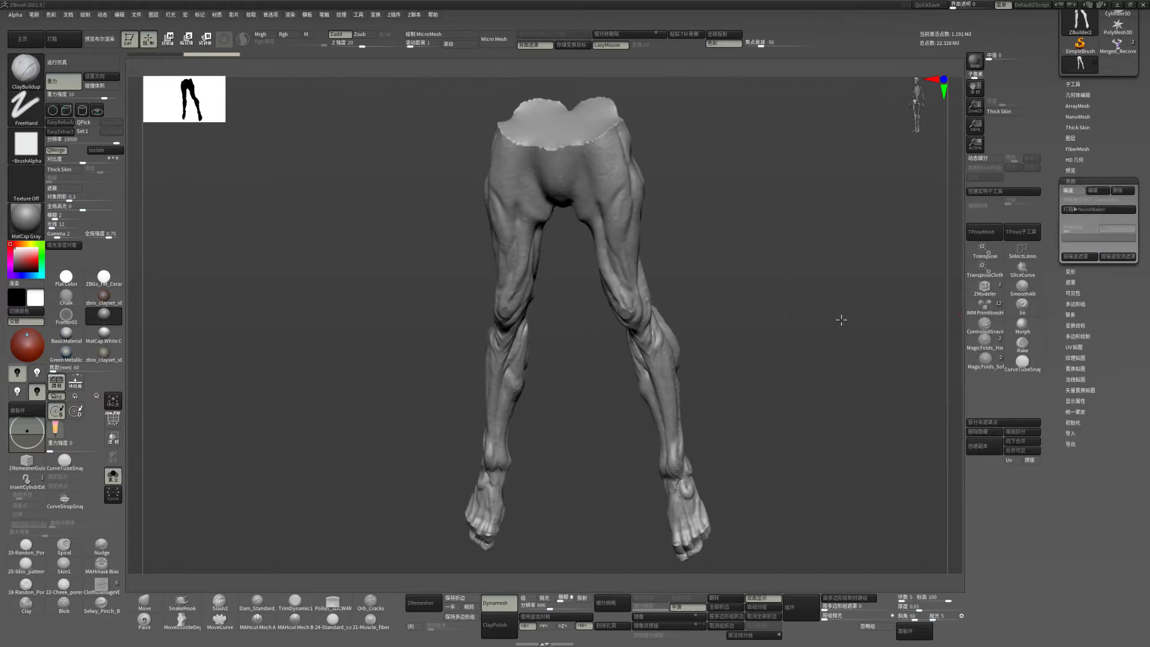
click(1082, 191)
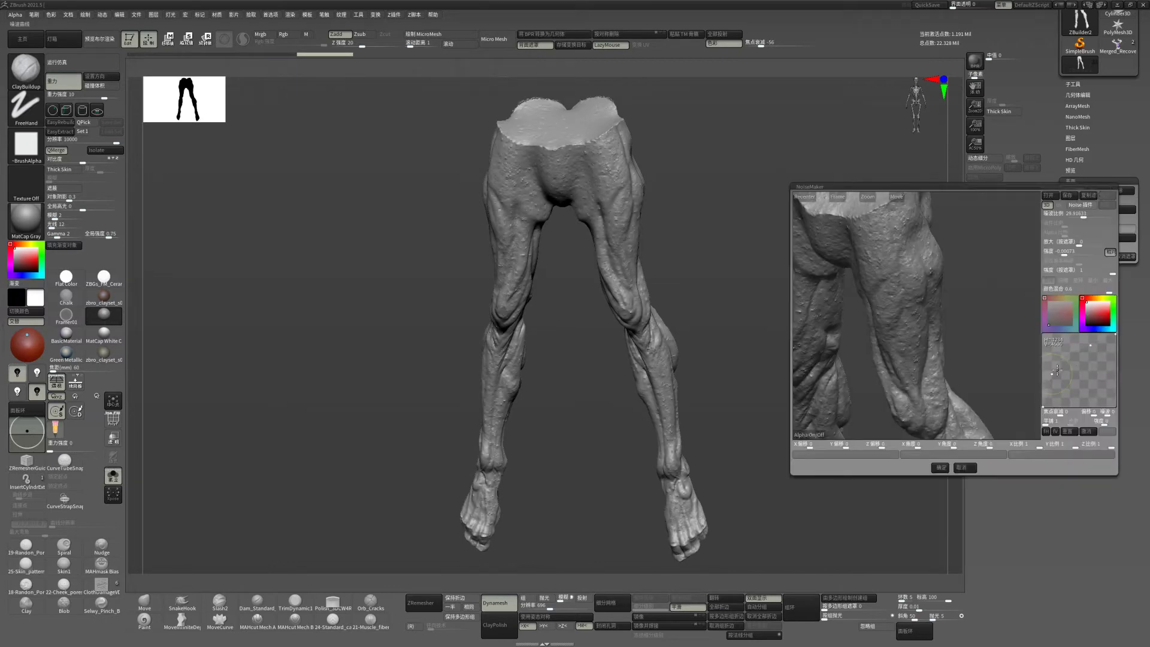
click(1079, 371)
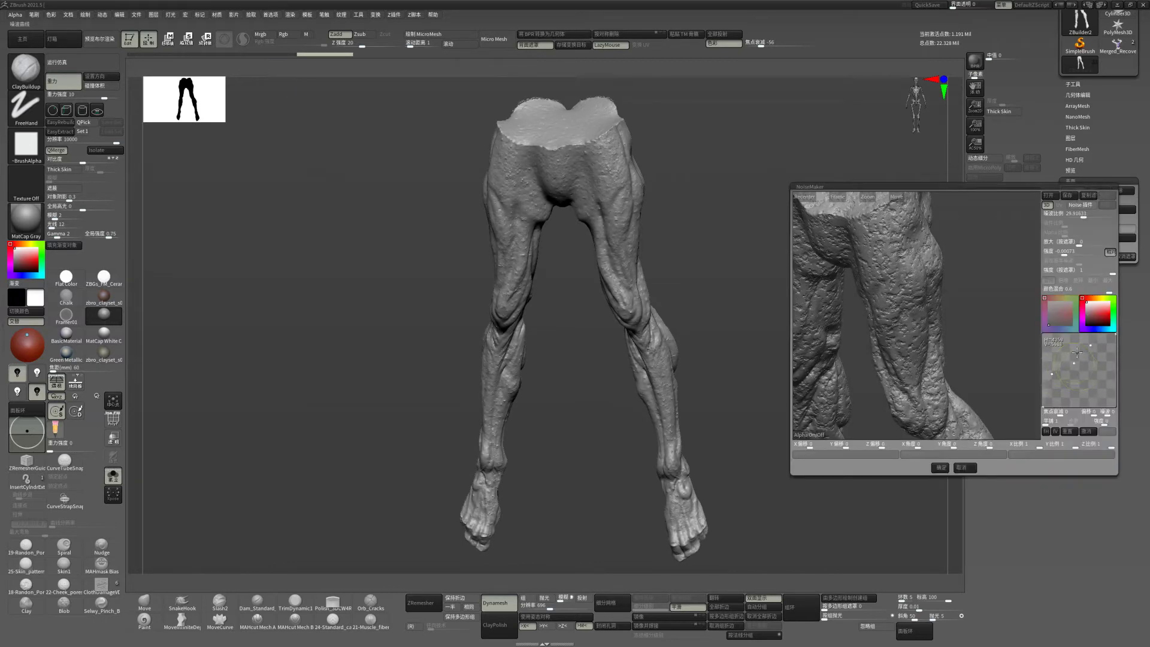
drag(1078, 214, 1072, 214)
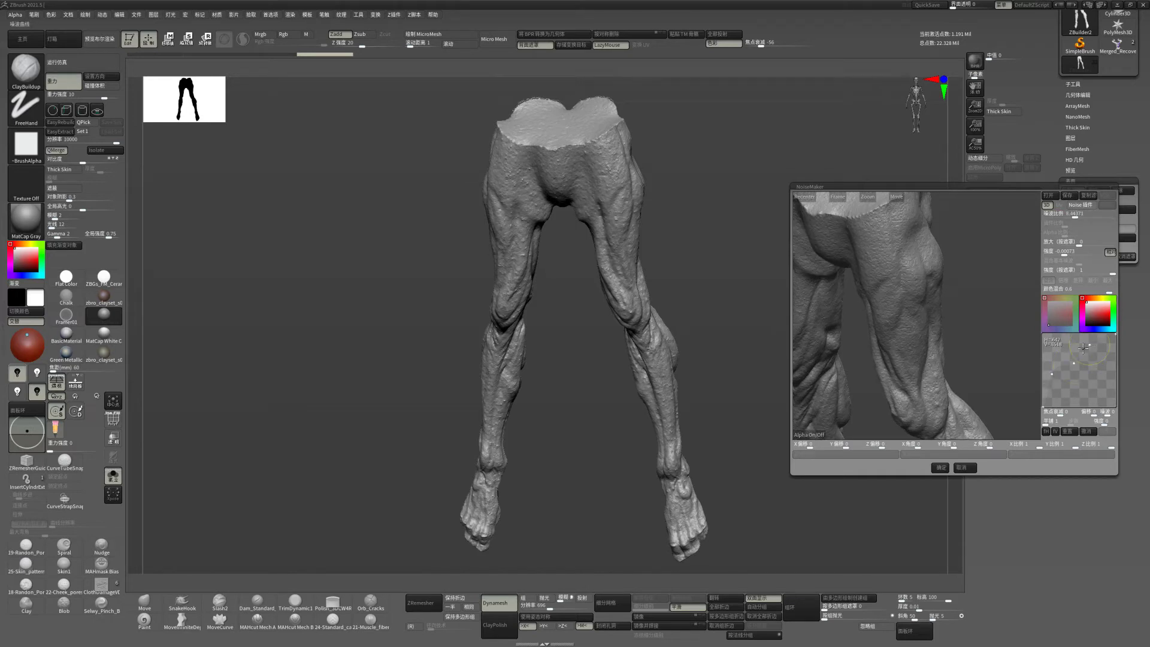
click(944, 468)
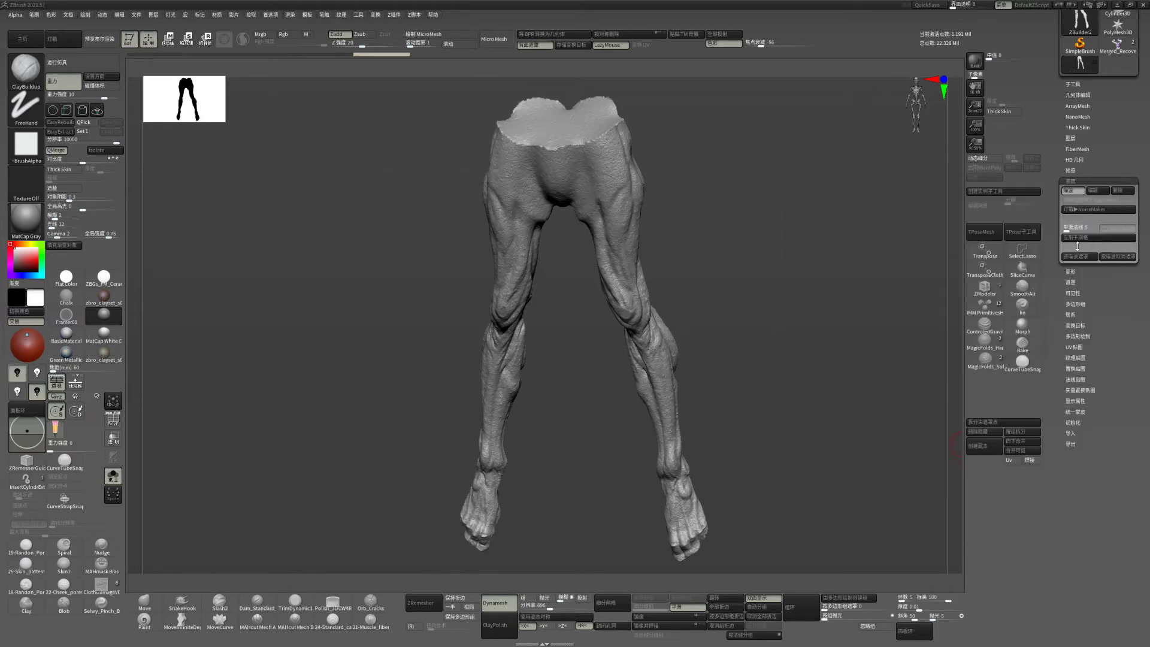
- Show all subtools again and make PM3D_Plane3D_2 the active subtool
mouse_move(876, 303)
mouse_down()
mouse_move(821, 321)
mouse_move(854, 227)
mouse_move(845, 371)
mouse_move(836, 180)
mouse_up()
click(123, 477)
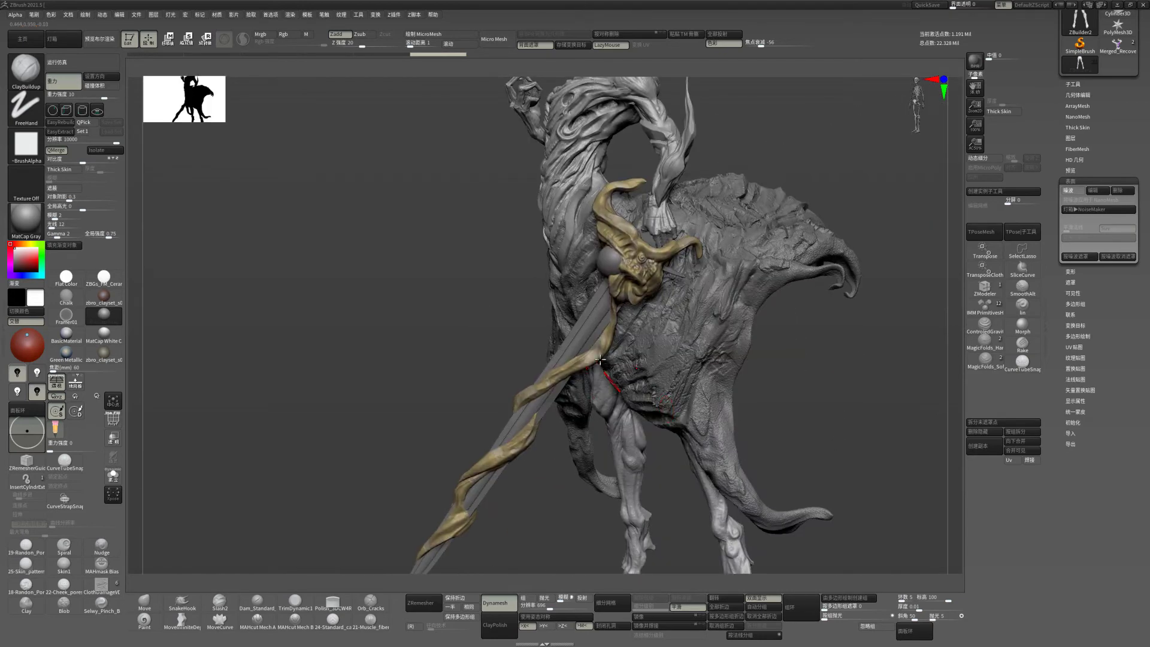
alt+click(581, 338)
mouse_move(428, 360)
mouse_down()
mouse_move(418, 352)
mouse_move(414, 370)
mouse_move(412, 341)
mouse_move(437, 360)
mouse_move(419, 347)
mouse_move(457, 436)
mouse_move(454, 366)
mouse_up()
key(f)
mouse_move(858, 321)
alt+mouse_down()
mouse_move(860, 250)
mouse_move(848, 241)
mouse_move(839, 290)
mouse_move(850, 321)
mouse_move(834, 290)
alt+mouse_up()
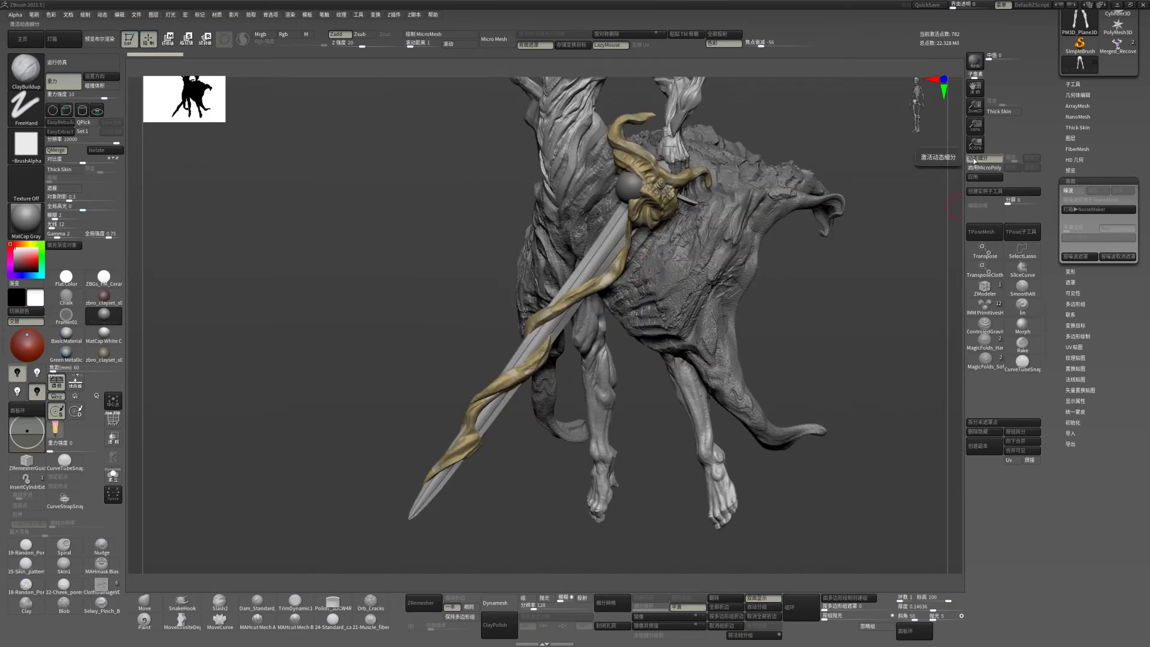
- Test dynamic subdivision and divide the mesh, then step back down a level
click(979, 161)
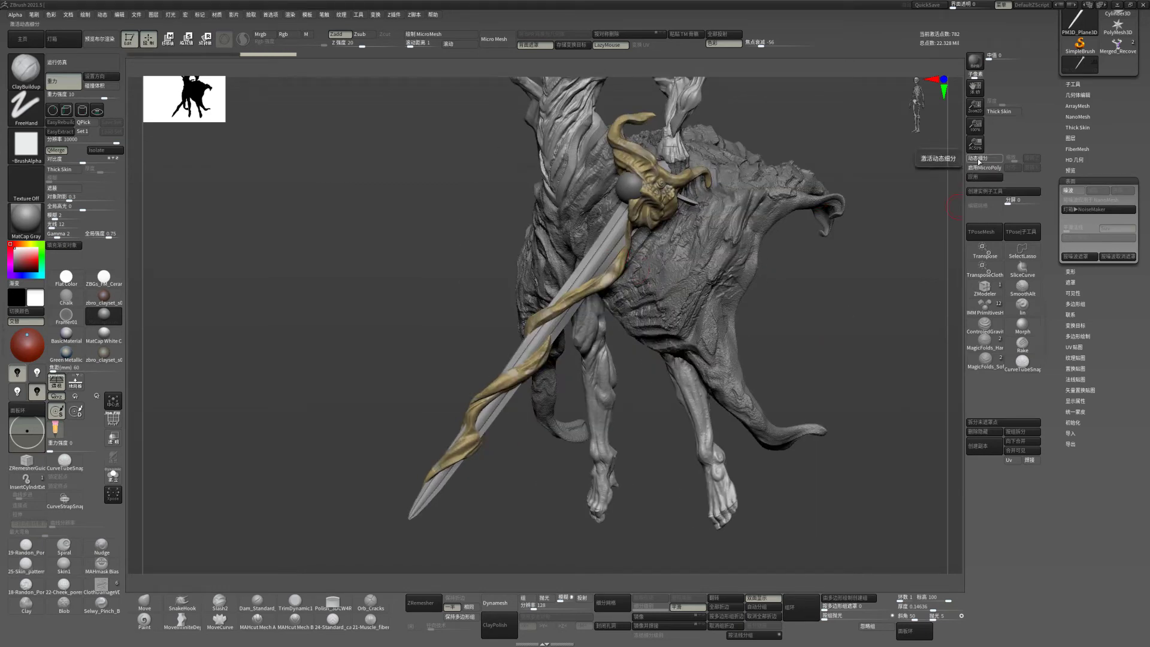
drag(862, 286, 863, 302)
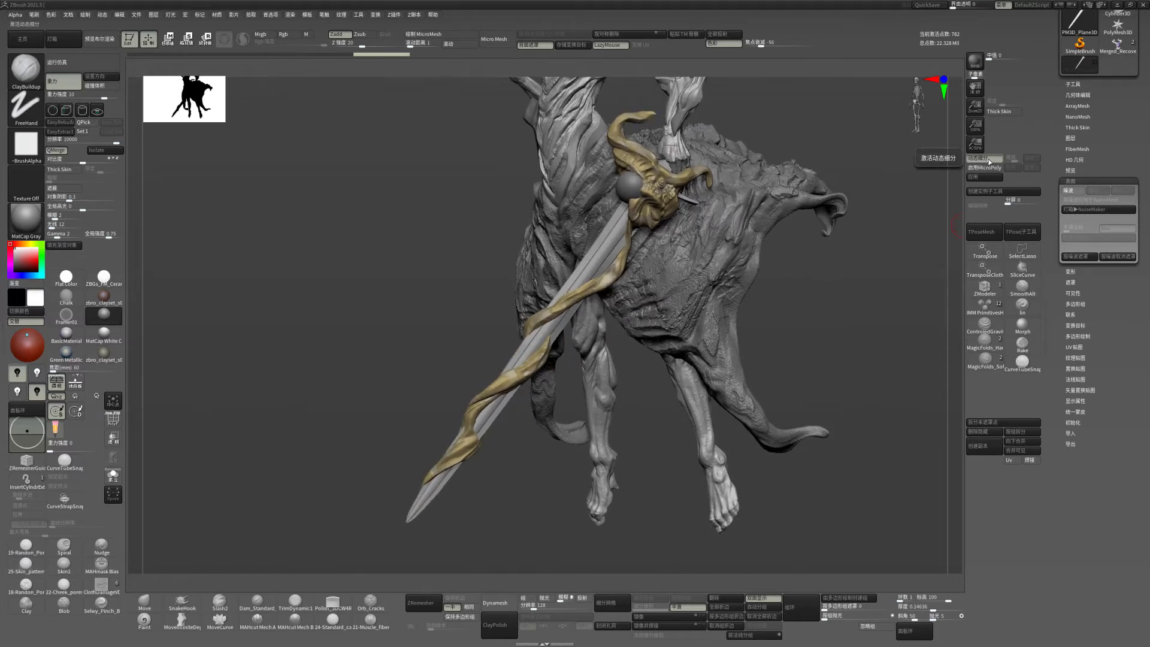
click(989, 160)
click(620, 610)
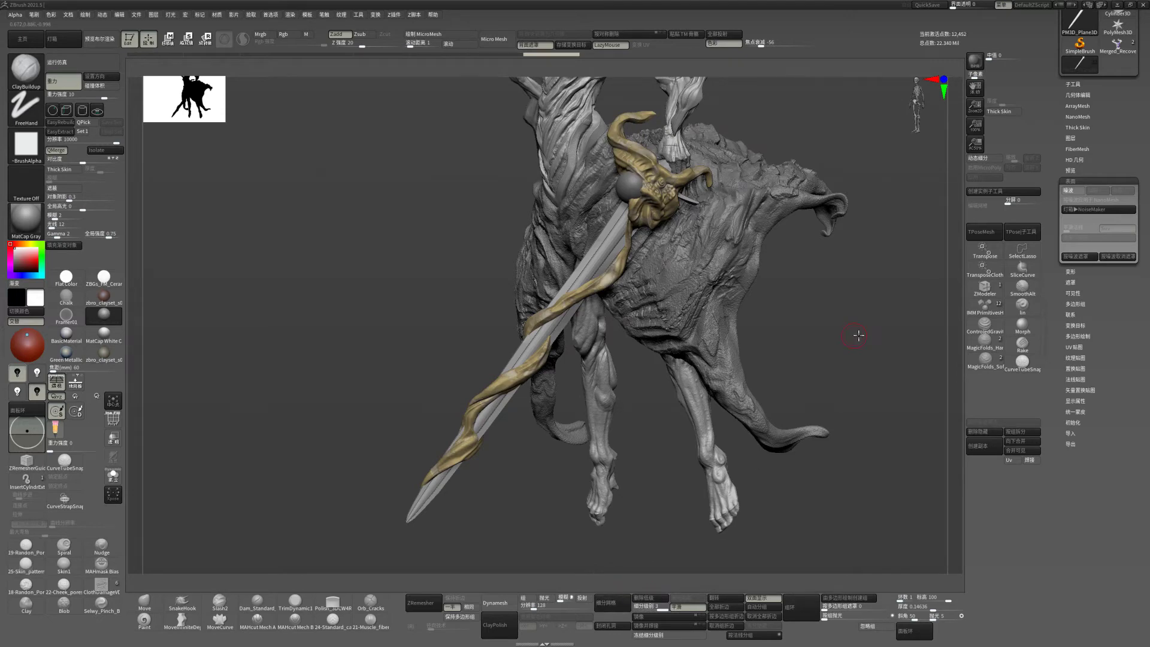
click(621, 606)
click(622, 605)
click(622, 605)
drag(838, 334, 813, 349)
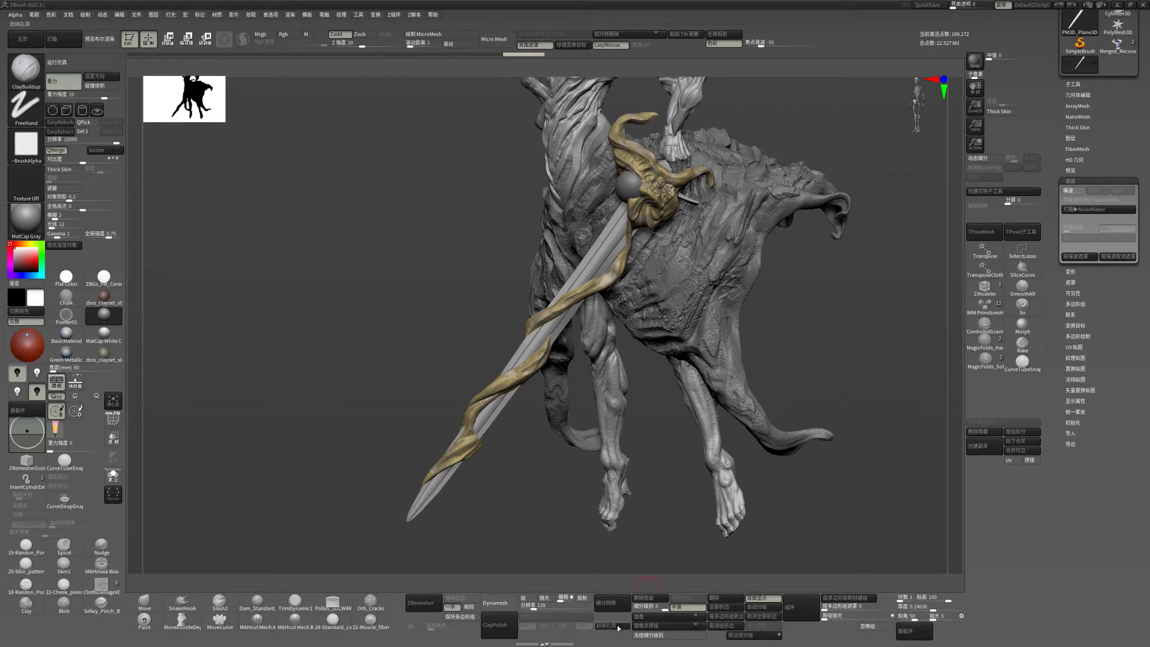
key(ctrl+d)
key(shift+d)
key(shift+d)
- Select the sword, check its polygroups with PolyF, and divide it once
alt+click(793, 413)
drag(822, 323, 830, 321)
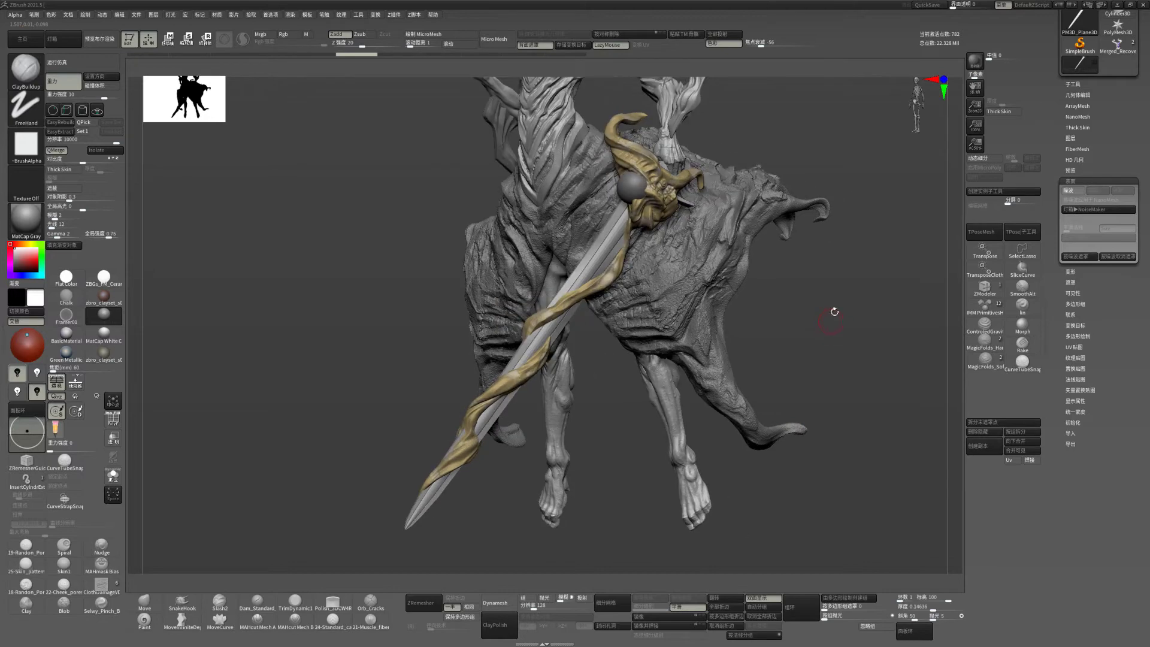
ctrl+right_drag(824, 347, 826, 389)
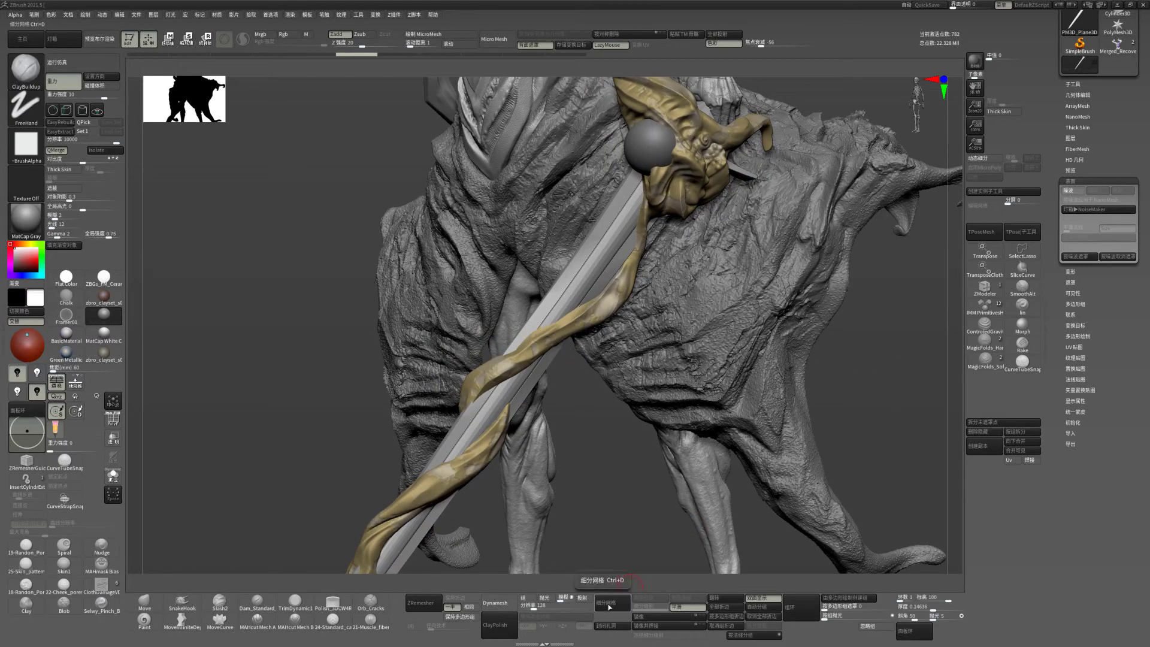
click(113, 417)
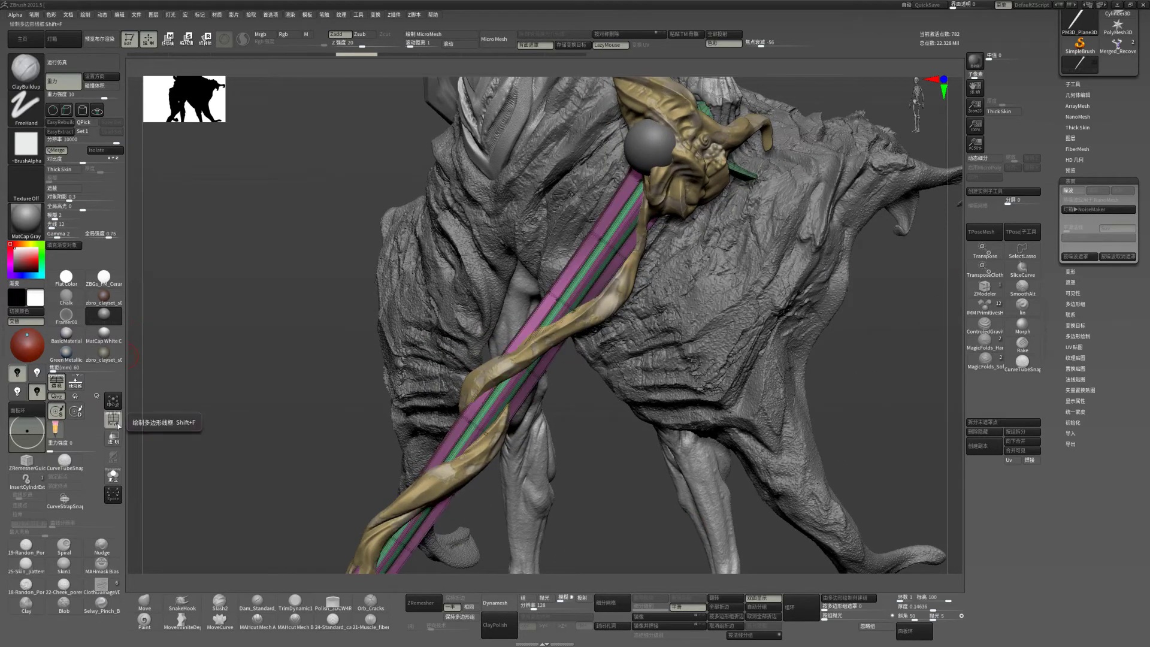
click(113, 418)
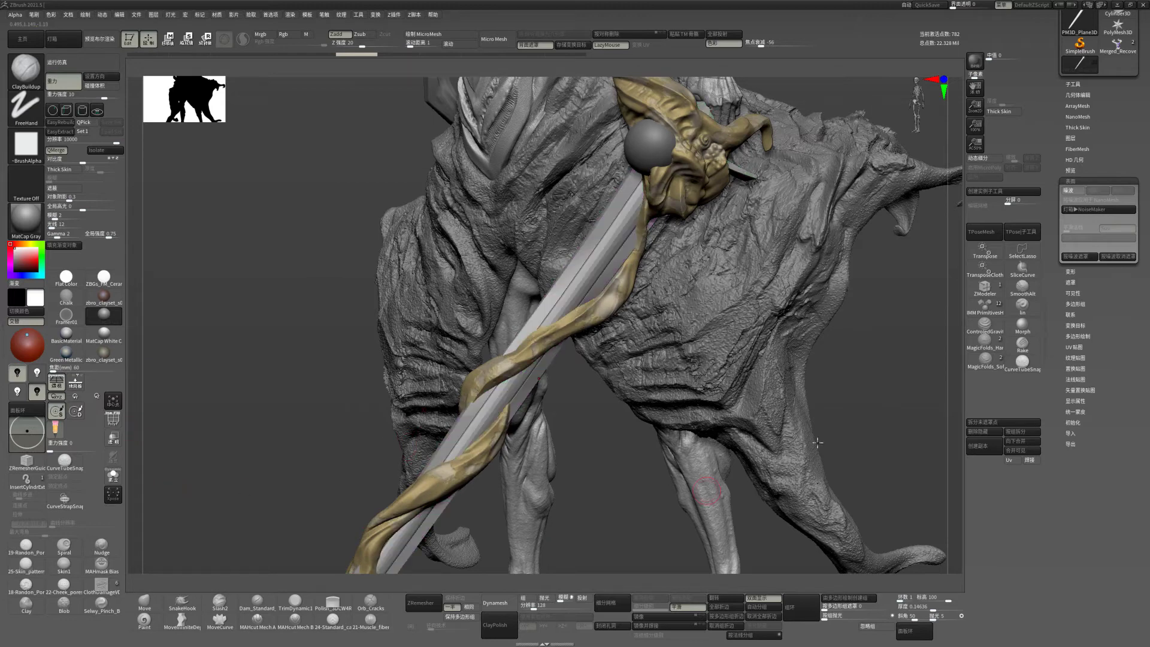
right_drag(883, 388, 596, 604)
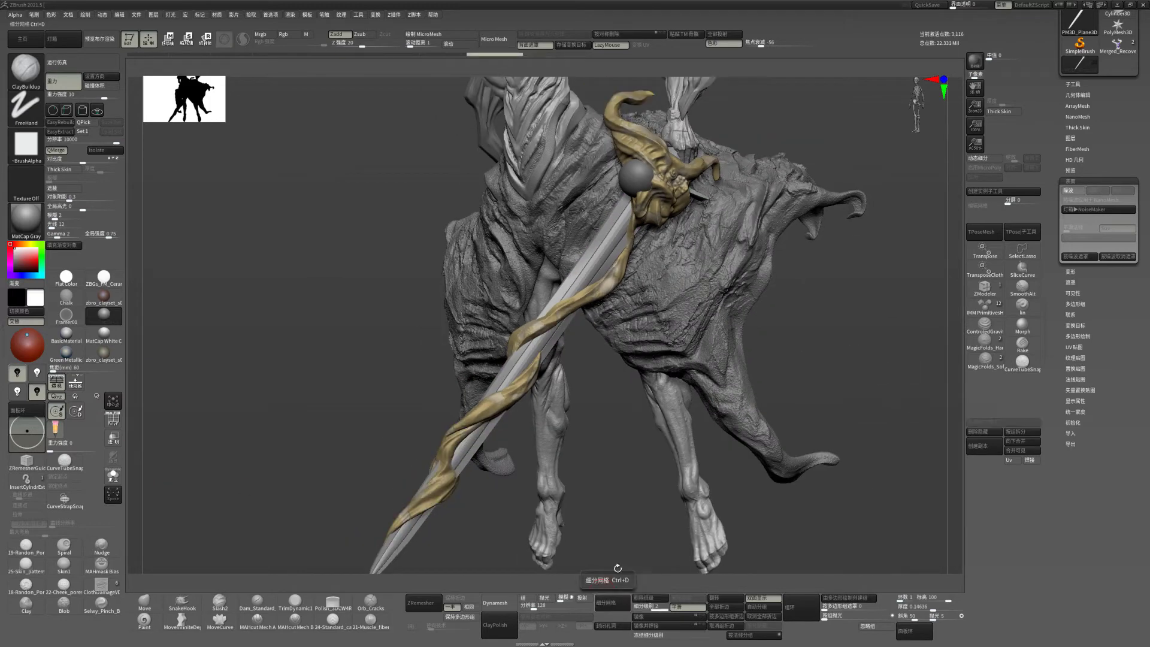
click(610, 603)
mouse_move(852, 372)
mouse_down()
mouse_move(842, 334)
mouse_move(829, 397)
mouse_up()
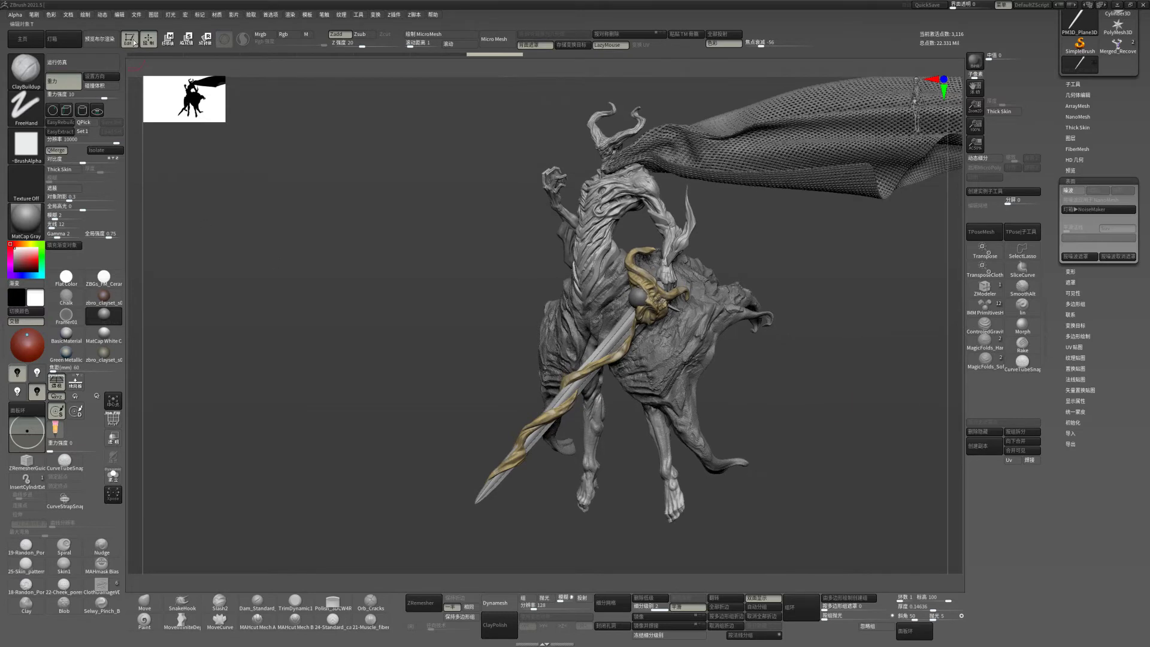
- Load Metal_Noise_1 from LightBox as the sword's surface noise
click(60, 38)
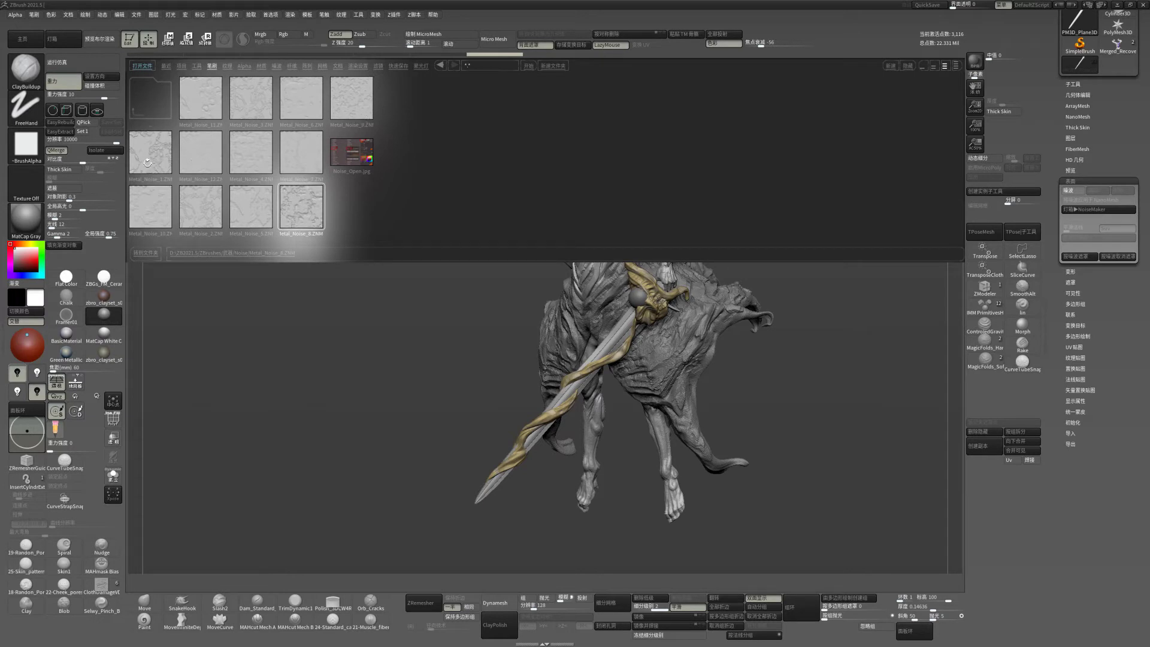
double_click(148, 159)
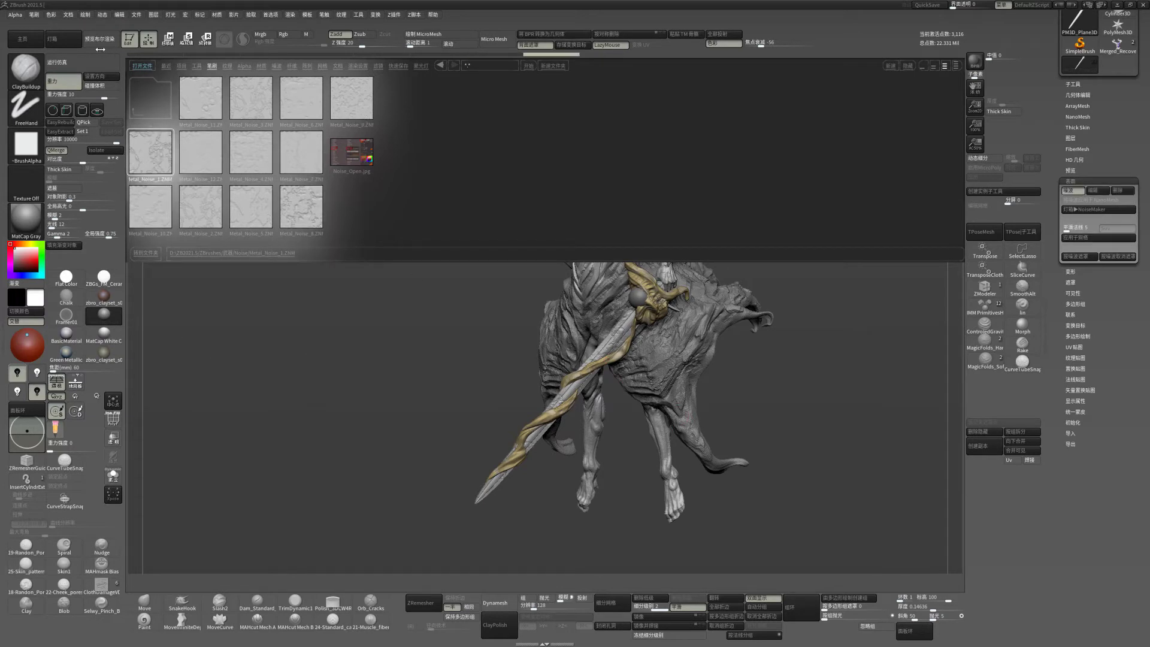
click(66, 41)
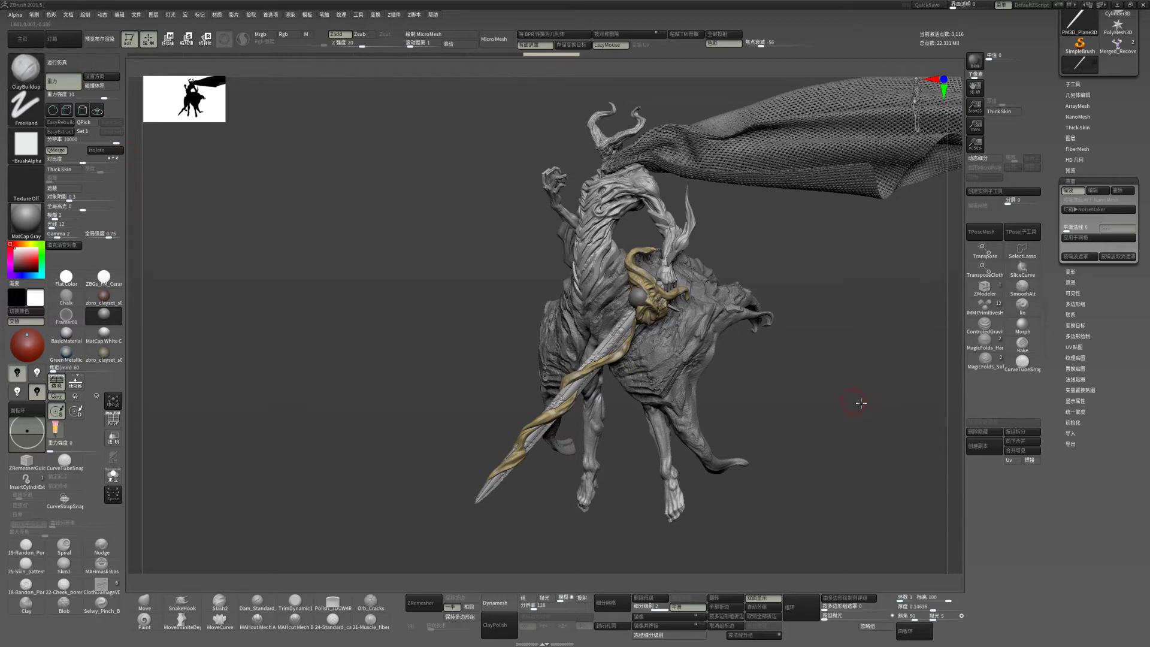
- Divide the sword repeatedly up to subdivision level 7
mouse_move(863, 403)
mouse_down()
mouse_move(881, 408)
mouse_move(779, 435)
mouse_up()
scroll(827, 437, up, 3)
scroll(811, 416, up, 3)
scroll(833, 427, up, 2)
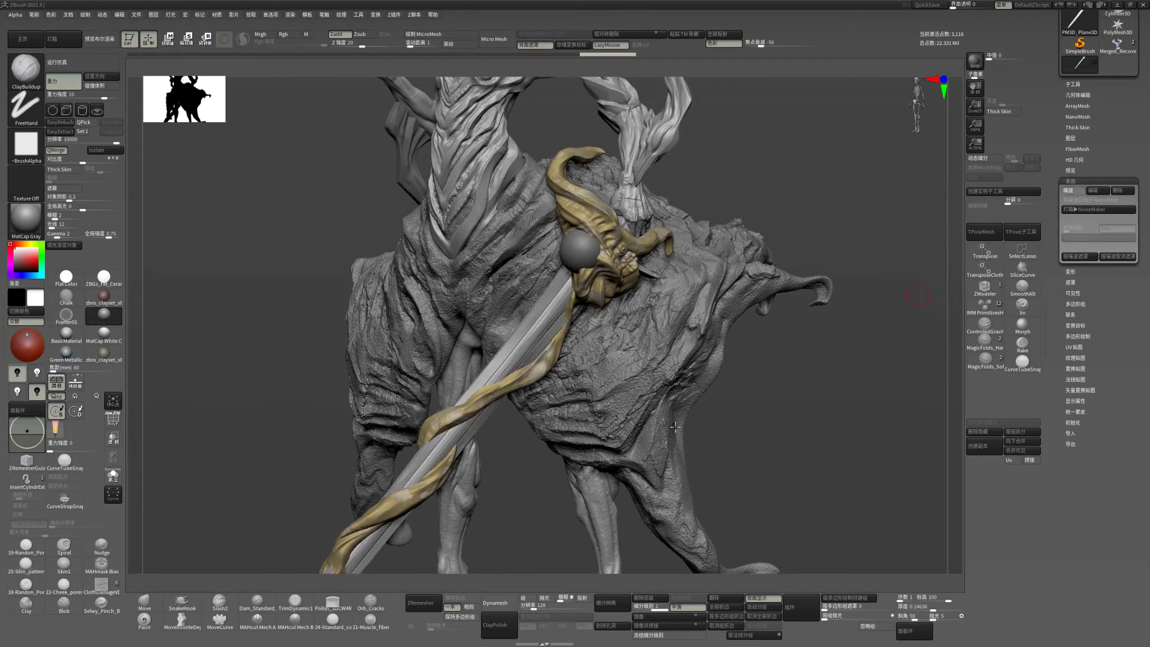
click(617, 604)
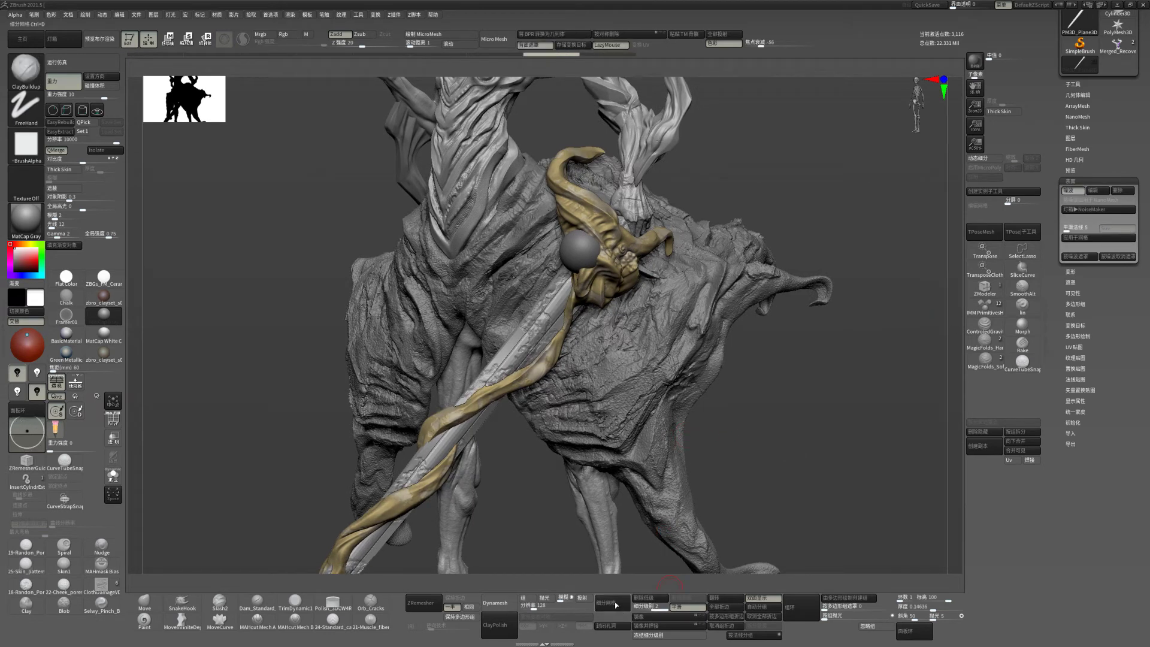
click(614, 602)
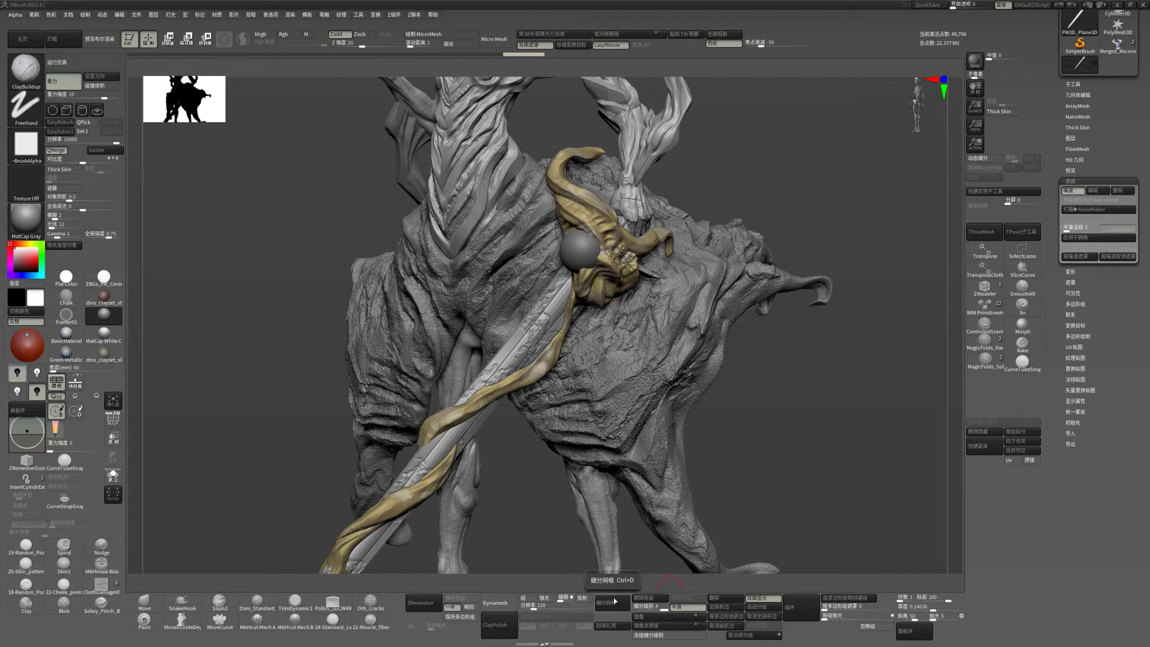
click(624, 605)
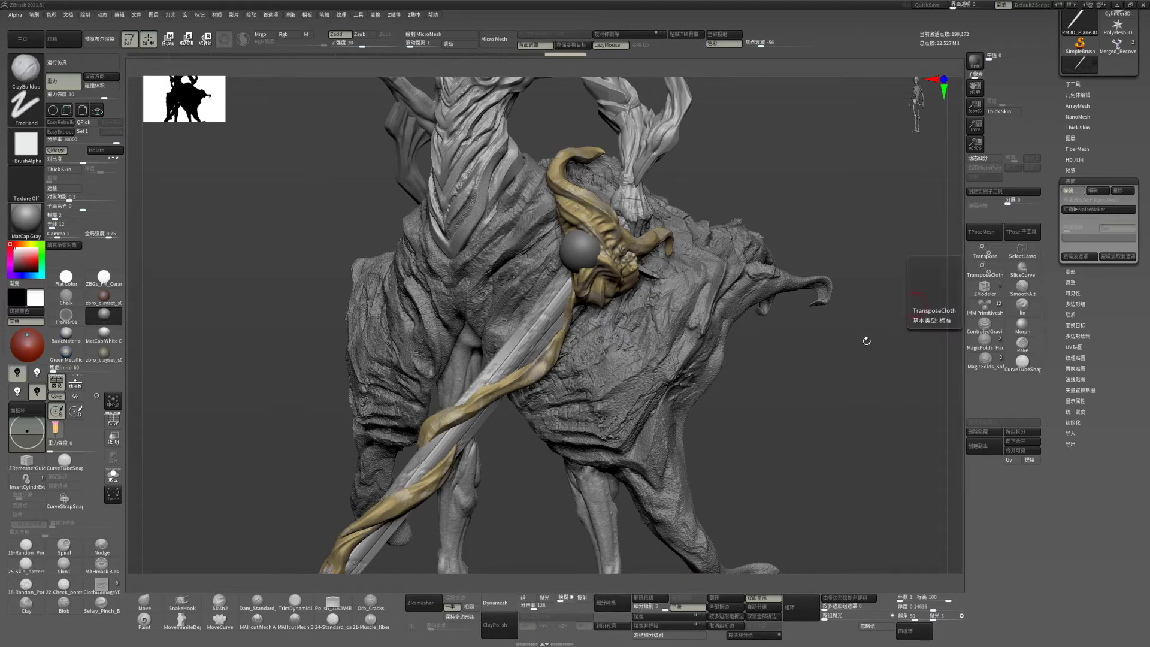
click(622, 603)
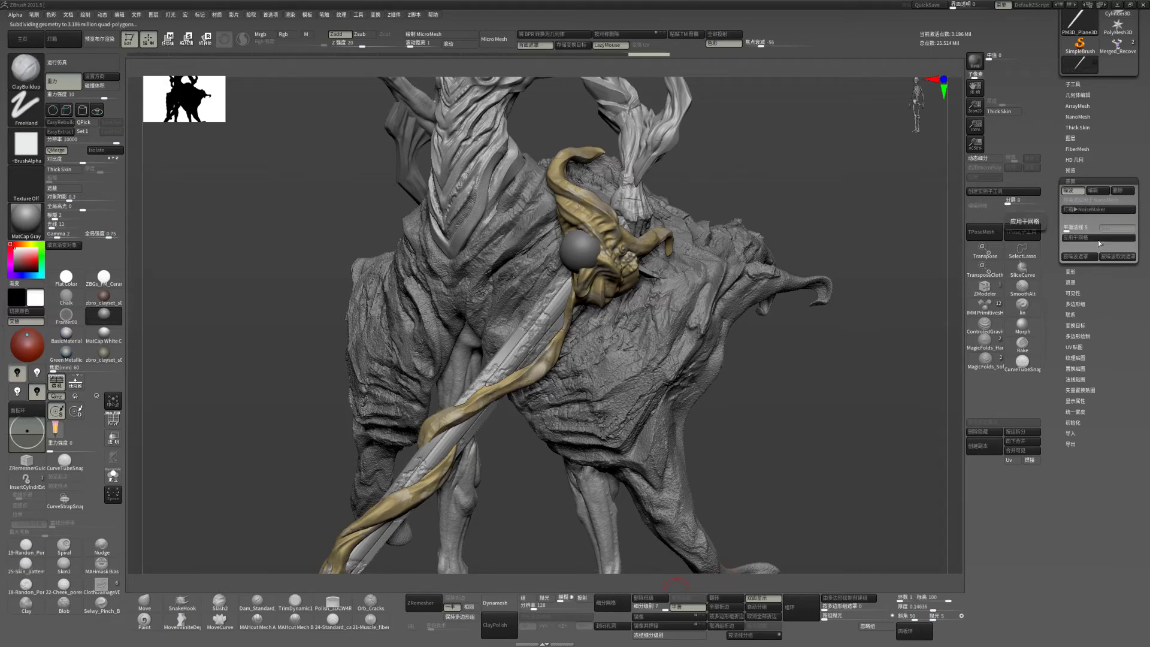
mouse_move(675, 429)
mouse_down()
mouse_move(771, 429)
mouse_move(771, 405)
mouse_move(763, 410)
mouse_move(799, 376)
mouse_up()
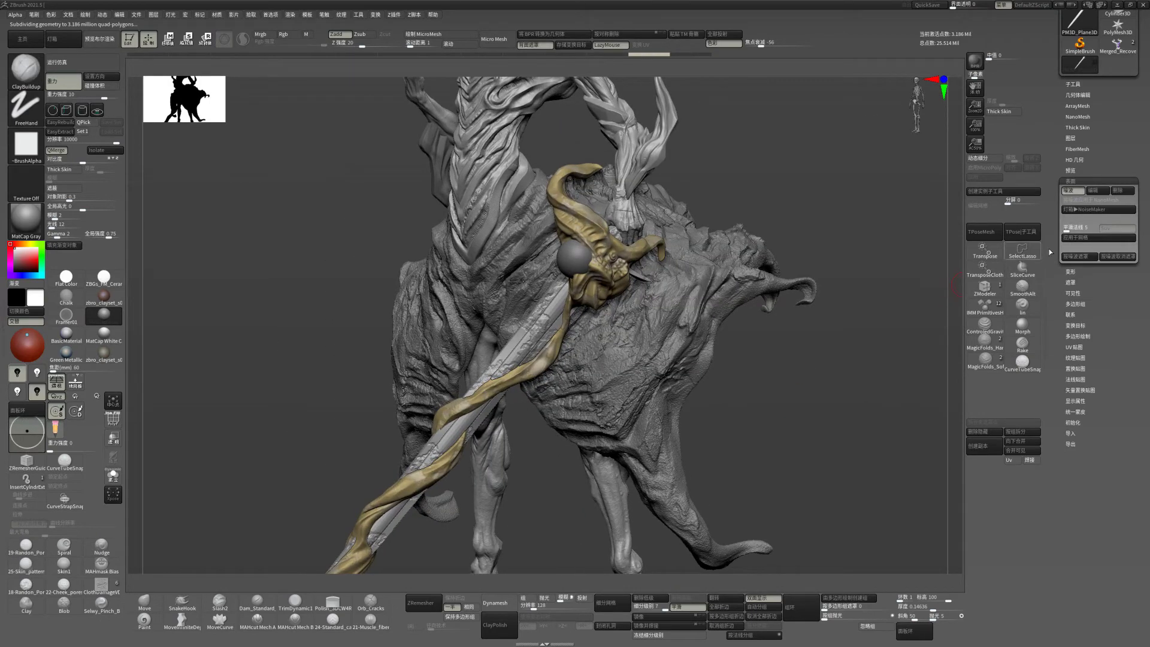
- Divide the sword once more and open NoiseMaker previewing the sword
click(1086, 240)
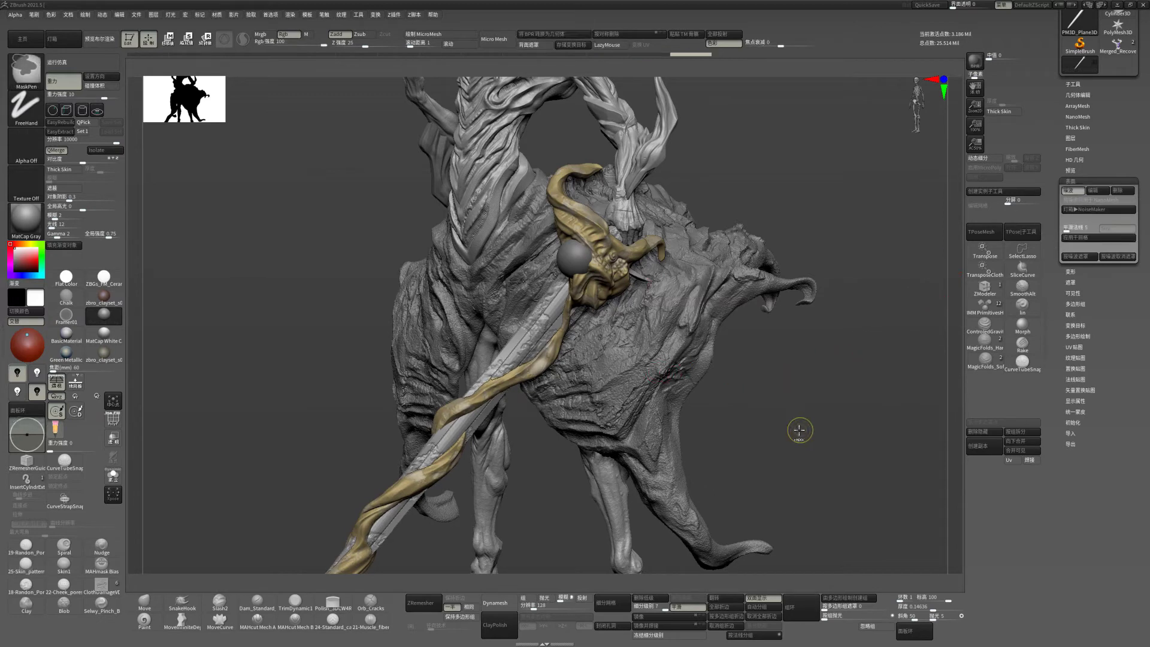
click(628, 603)
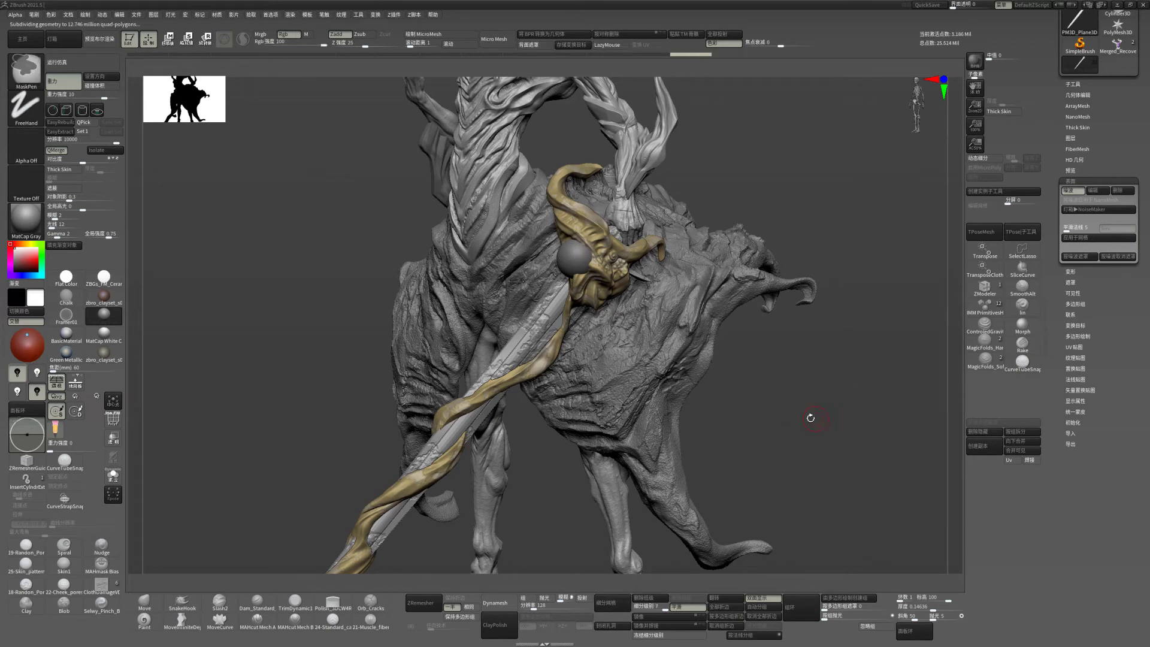
click(1086, 238)
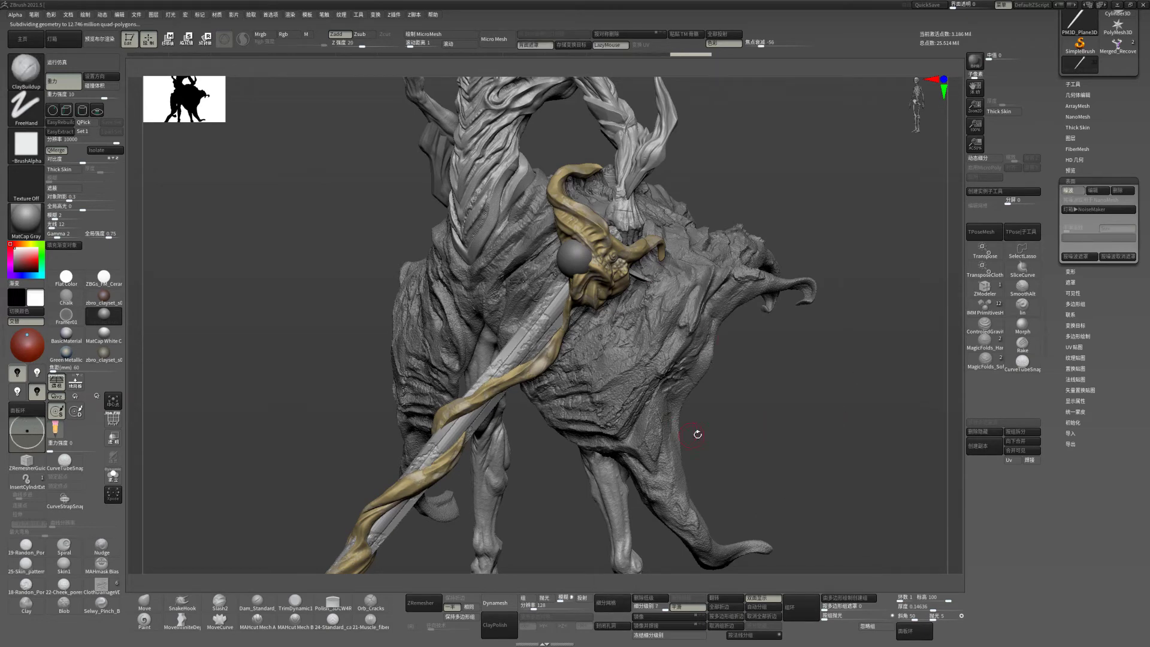
mouse_move(772, 410)
mouse_down()
mouse_move(802, 414)
mouse_move(730, 427)
mouse_up()
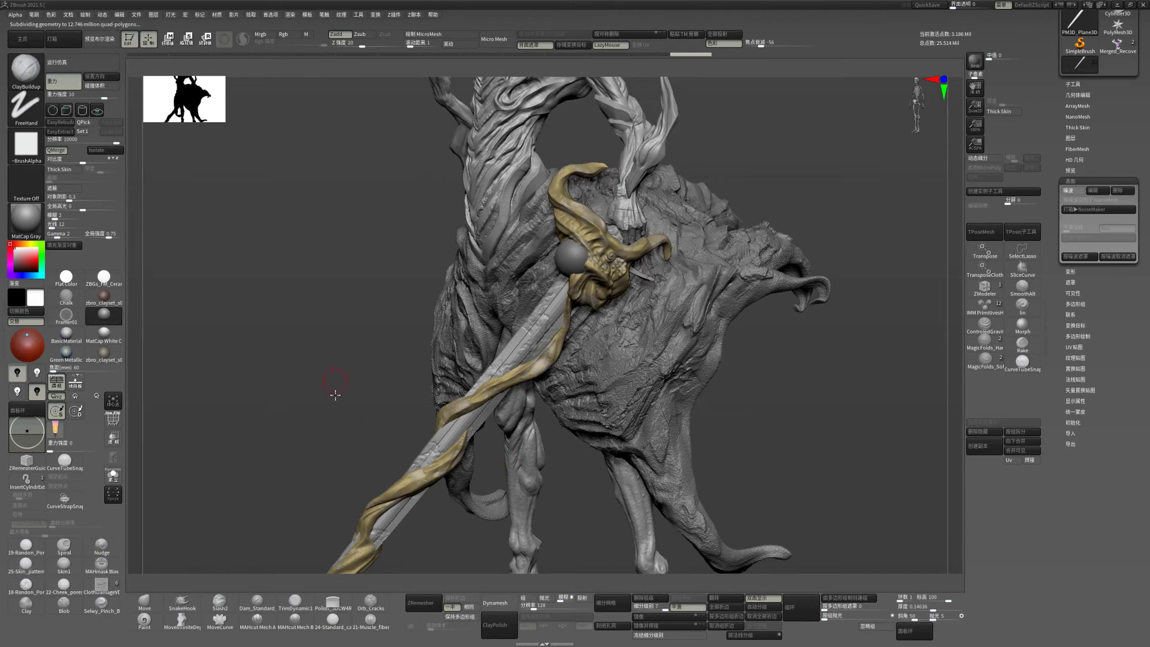
scroll(335, 394, up, 3)
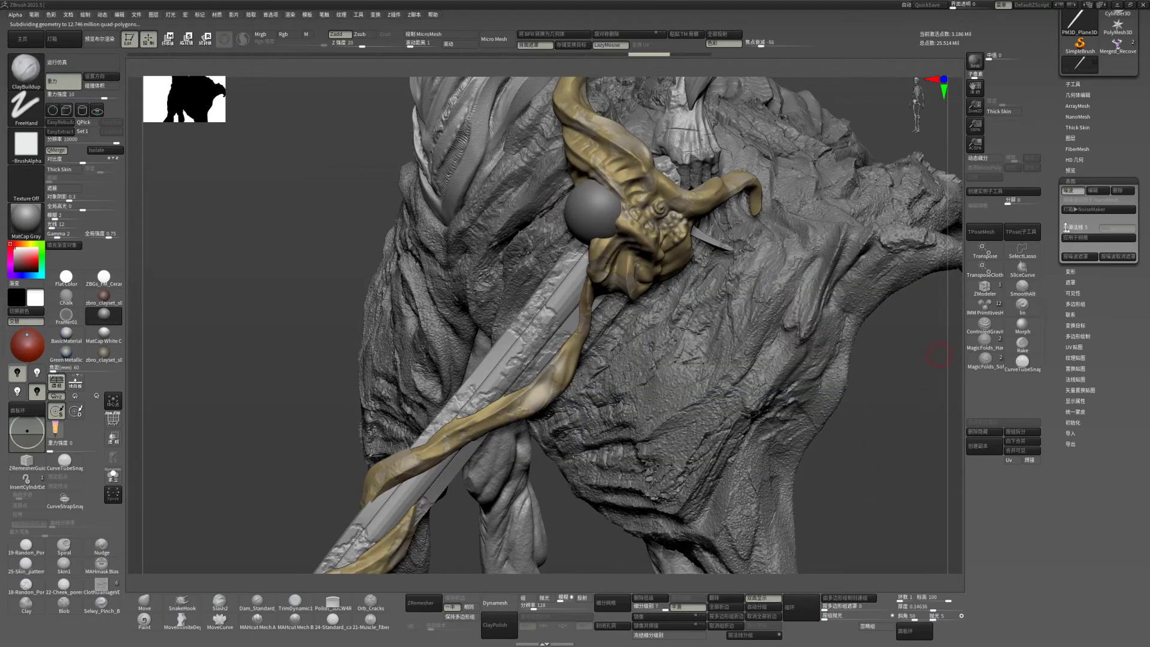
click(1096, 190)
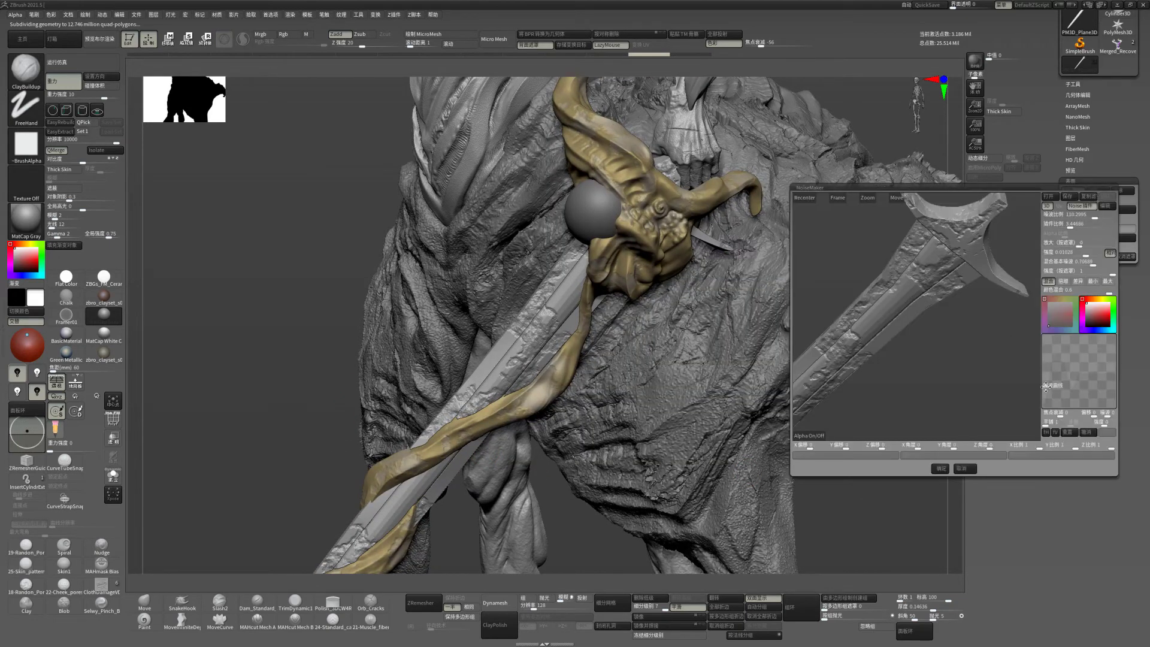
mouse_move(1077, 375)
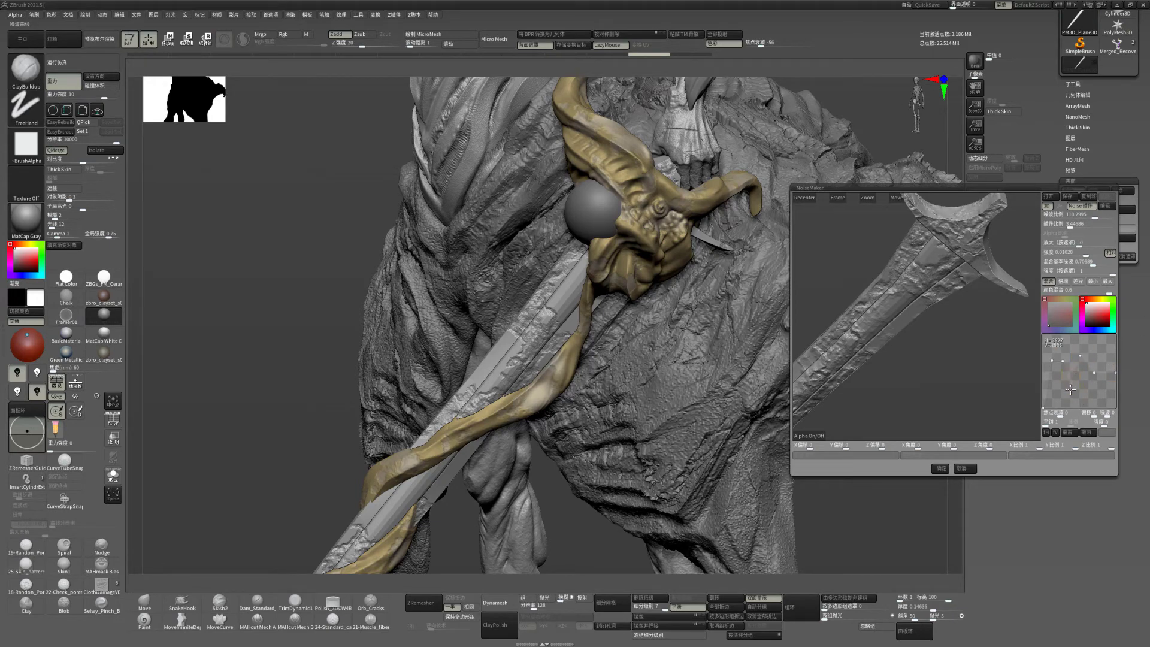
- Accept the metal noise and bake it into the sword's surface
click(941, 468)
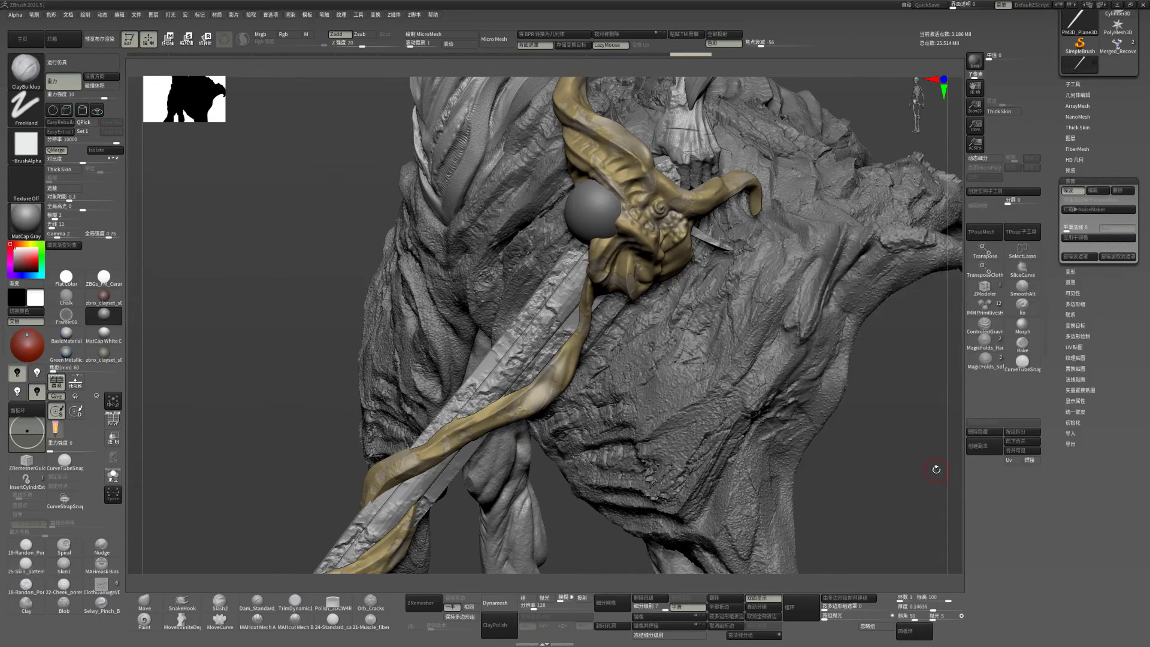
click(1082, 237)
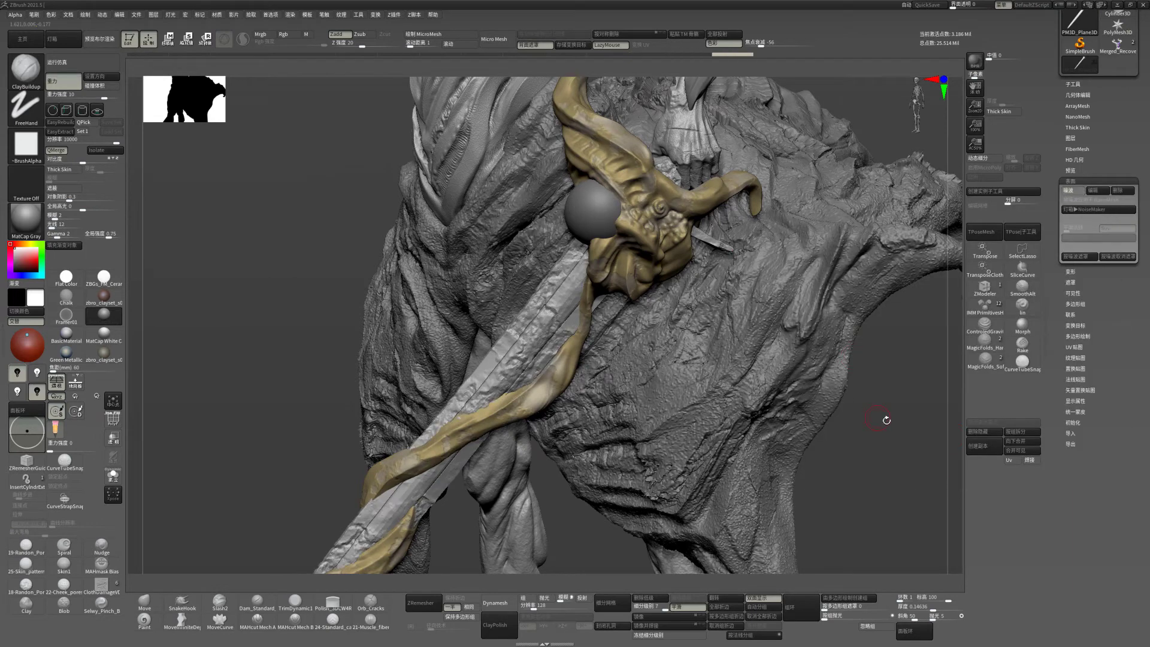
key(f)
mouse_move(868, 347)
mouse_down()
mouse_move(829, 385)
mouse_move(871, 406)
mouse_up()
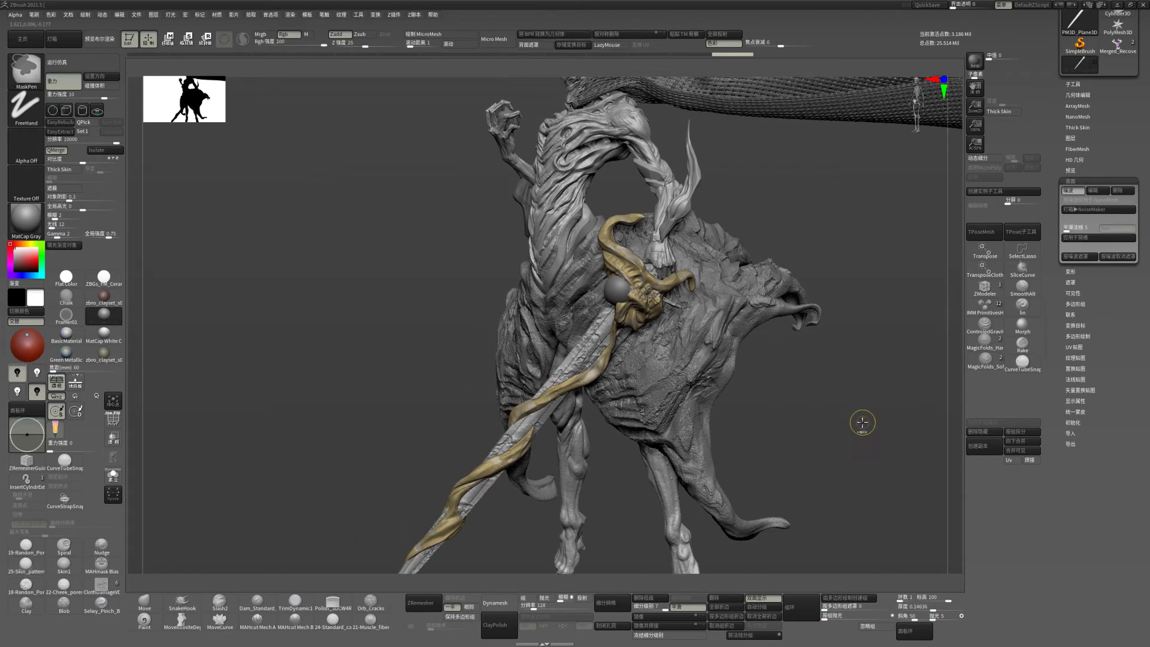
alt+drag(863, 390, 858, 437)
- Drop the sword one subdivision level and select the ZBuilder2_1 part
key(shift+d)
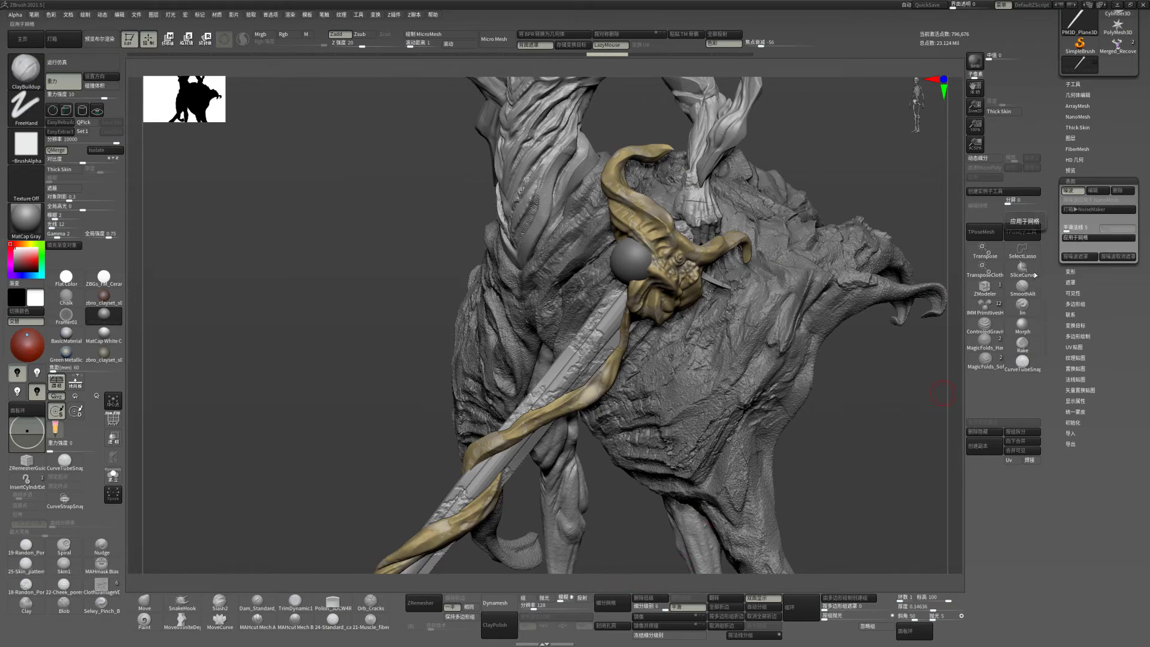
drag(845, 502, 835, 457)
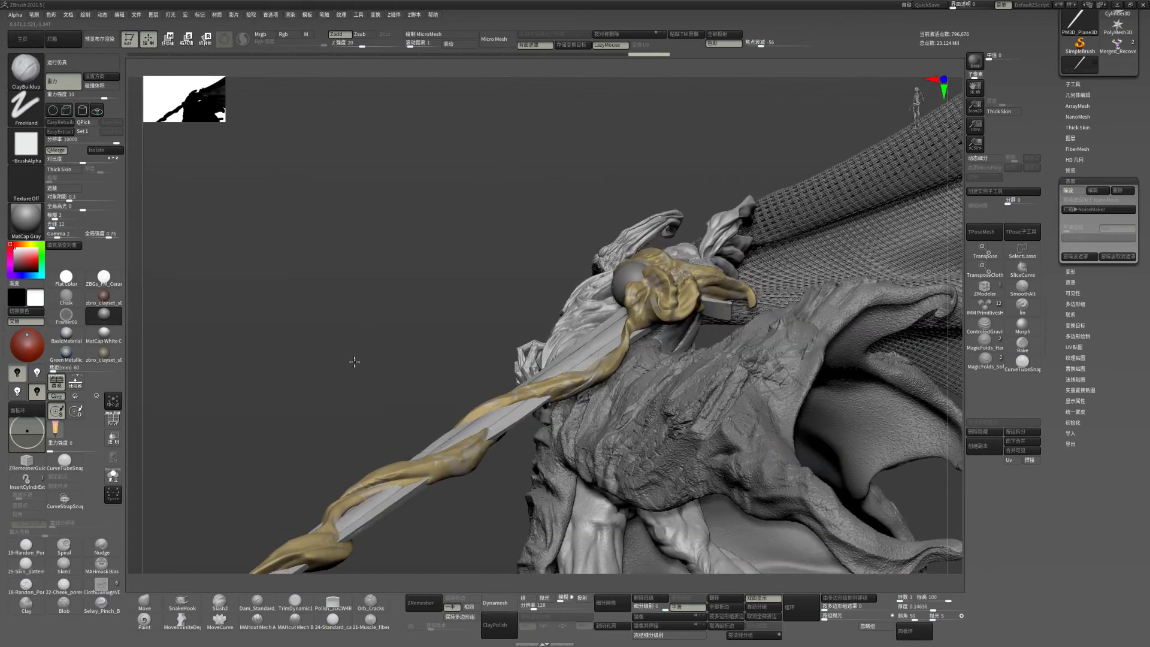
mouse_move(352, 323)
mouse_down()
mouse_move(352, 378)
mouse_move(398, 285)
mouse_move(413, 326)
mouse_move(402, 349)
mouse_move(544, 251)
mouse_up()
alt+click(544, 252)
mouse_move(835, 290)
mouse_down()
mouse_move(855, 380)
mouse_move(583, 224)
mouse_up()
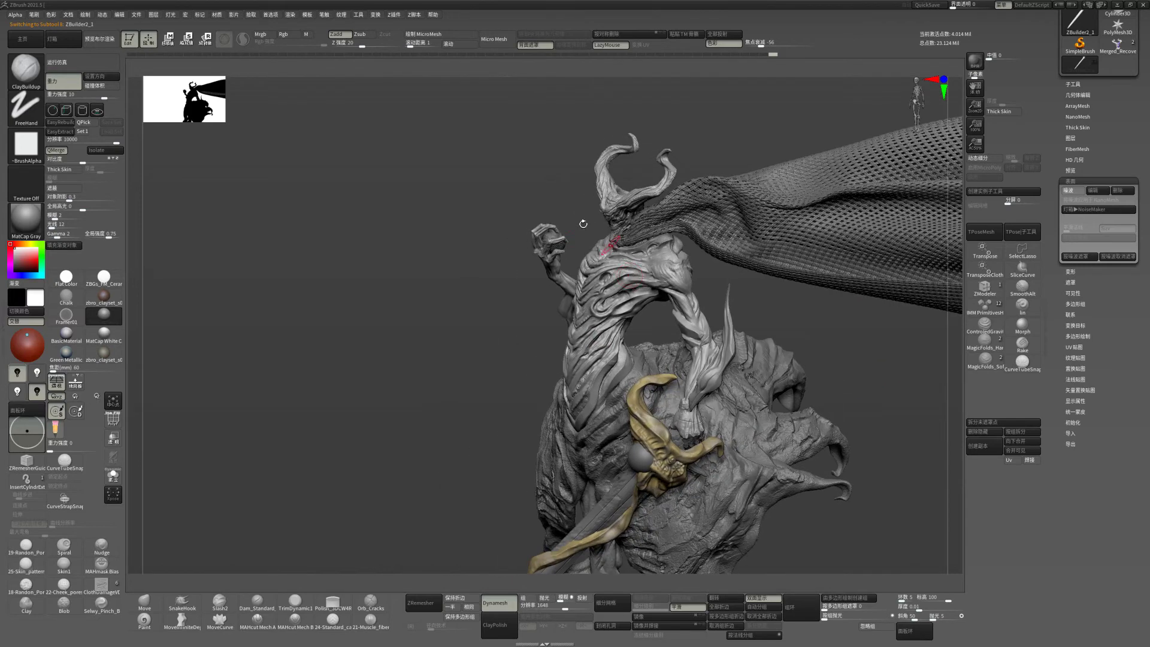
- Select the PM3D_Sphere3D2 orb and apply its Dynamic Subdiv permanently
alt+click(550, 237)
mouse_move(462, 308)
mouse_down()
mouse_move(502, 316)
mouse_move(667, 260)
mouse_move(683, 483)
mouse_up()
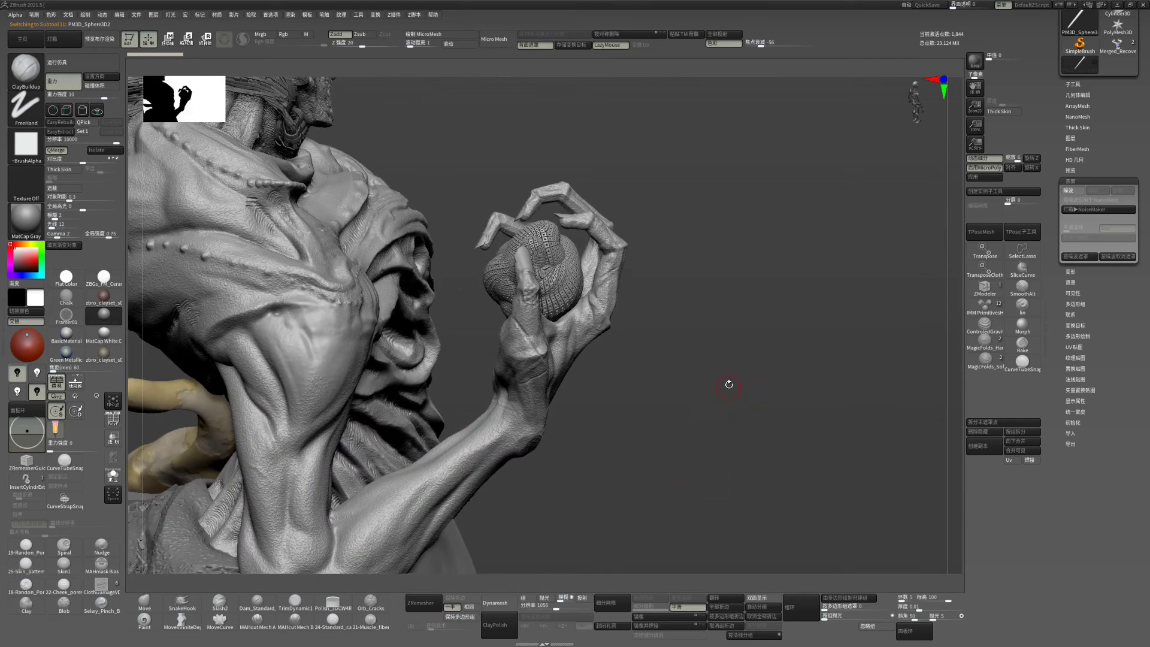
mouse_move(729, 384)
mouse_down()
mouse_move(753, 367)
mouse_move(719, 362)
mouse_move(718, 378)
mouse_move(719, 322)
mouse_move(721, 347)
mouse_move(689, 352)
mouse_up()
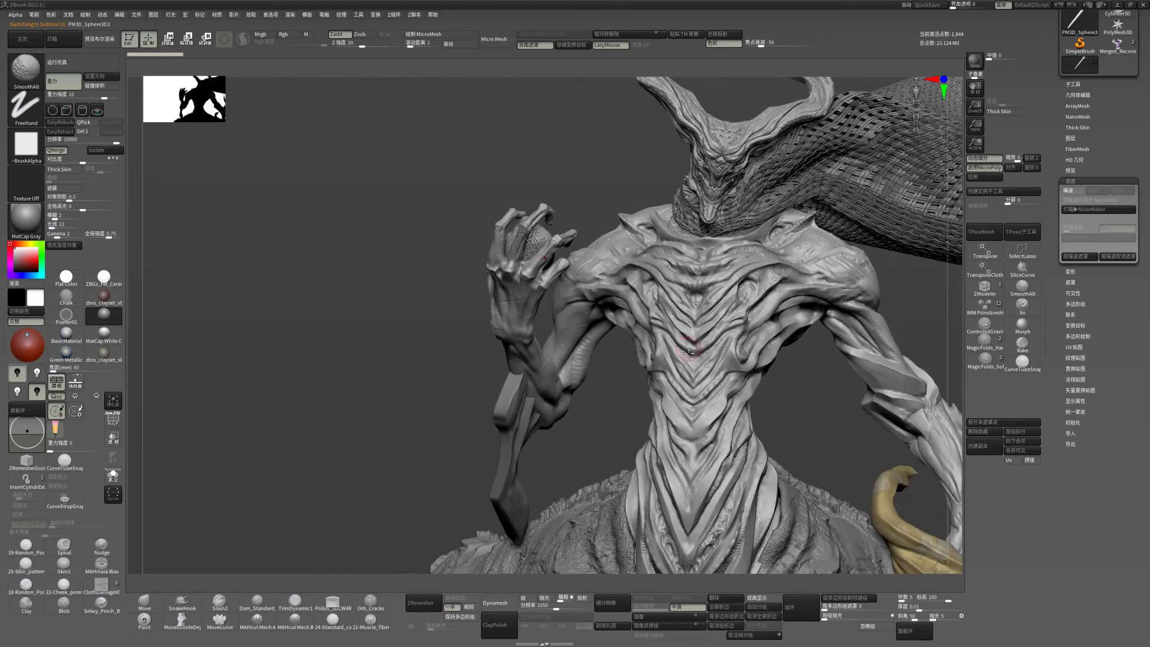
drag(404, 398, 538, 276)
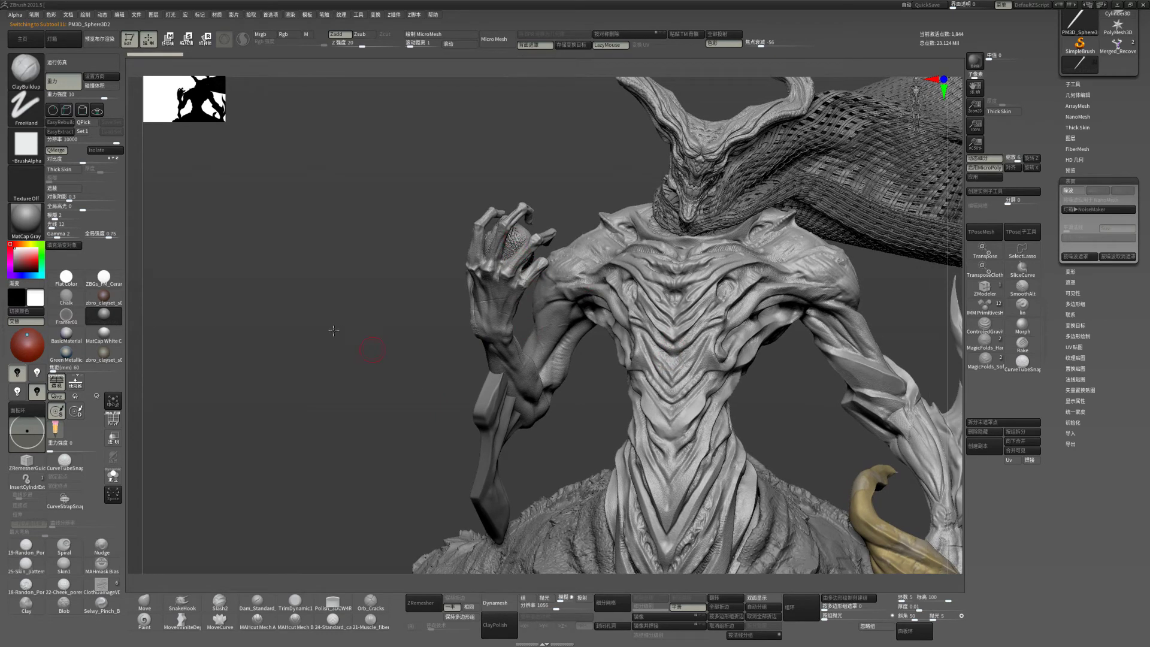
mouse_move(333, 331)
mouse_down()
mouse_move(325, 341)
mouse_move(340, 331)
mouse_up()
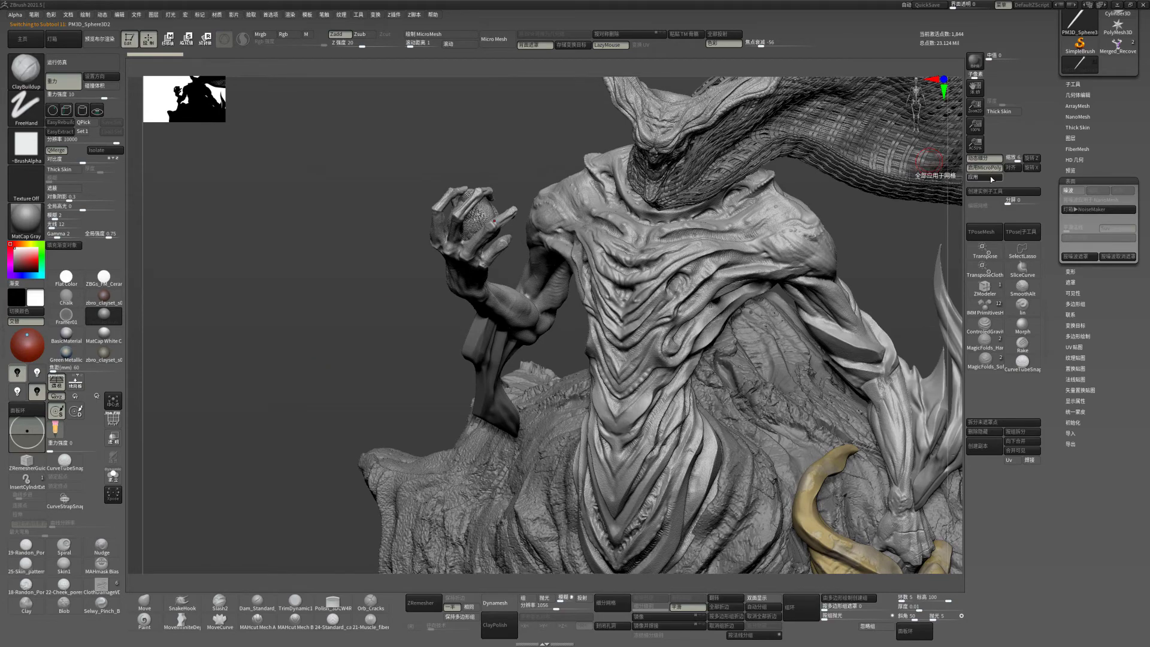
click(992, 179)
- Select the Merged_Recovered_Tool2 horned head subtool
mouse_move(348, 255)
mouse_down()
mouse_move(385, 250)
mouse_move(749, 314)
mouse_move(719, 454)
mouse_move(717, 285)
mouse_move(668, 259)
mouse_up()
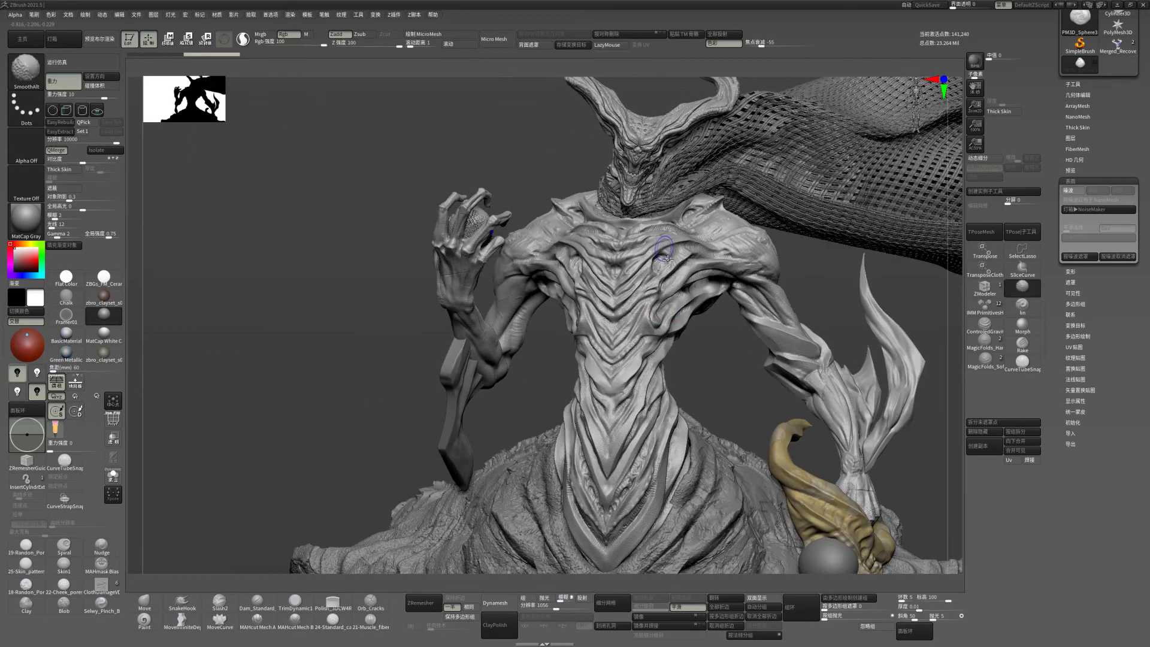
alt+click(690, 302)
drag(812, 278, 708, 250)
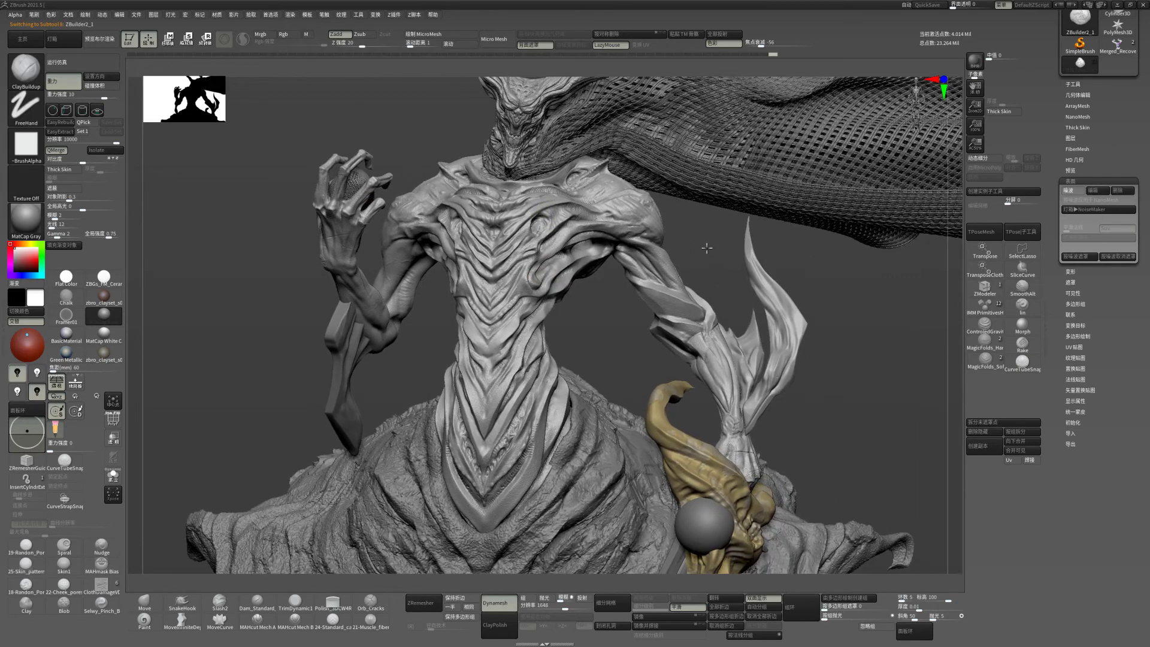
alt+click(531, 140)
- Isolate the horned head with Solo, frame it, and switch to Rgb painting
click(113, 476)
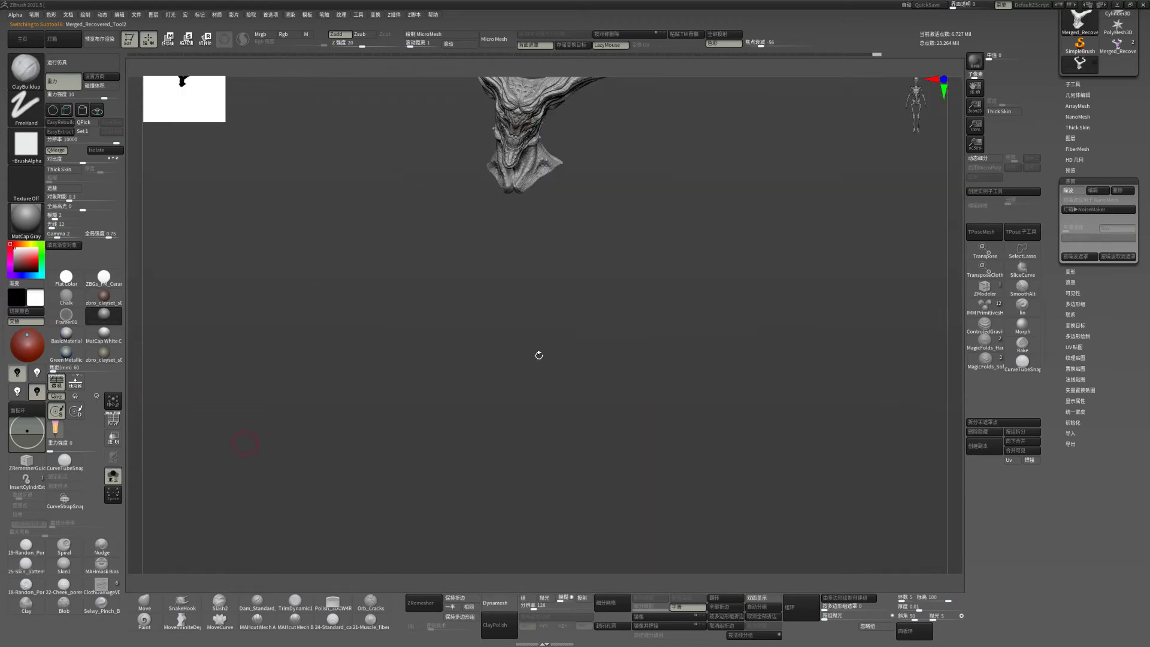
key(f)
alt+drag(696, 334, 715, 415)
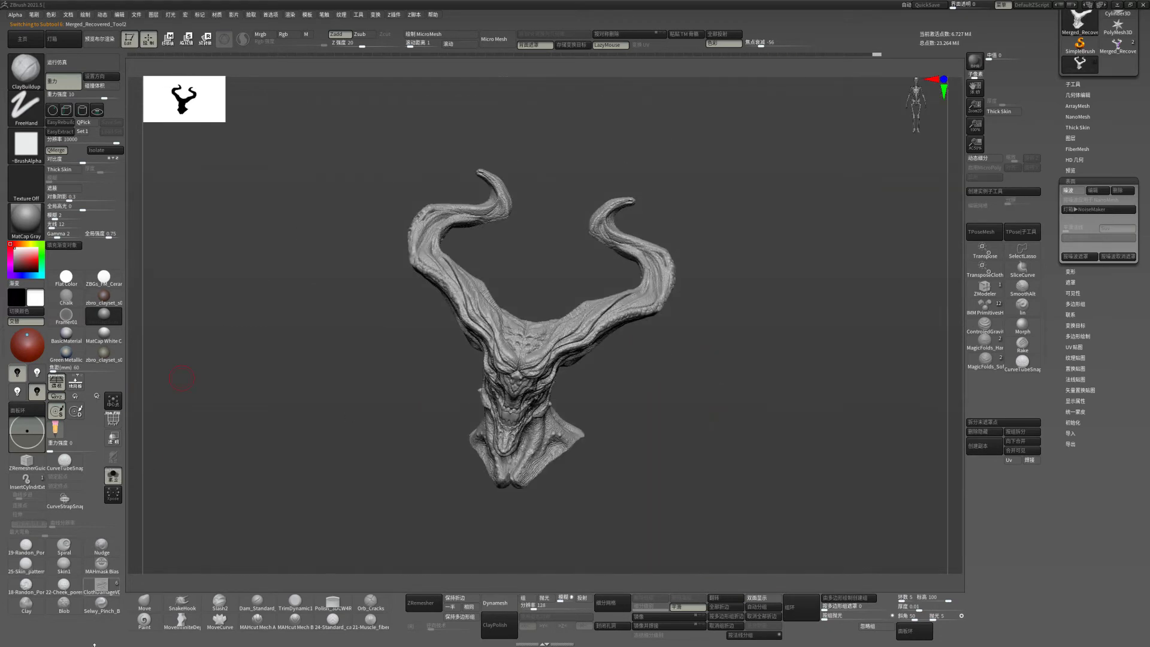
click(145, 621)
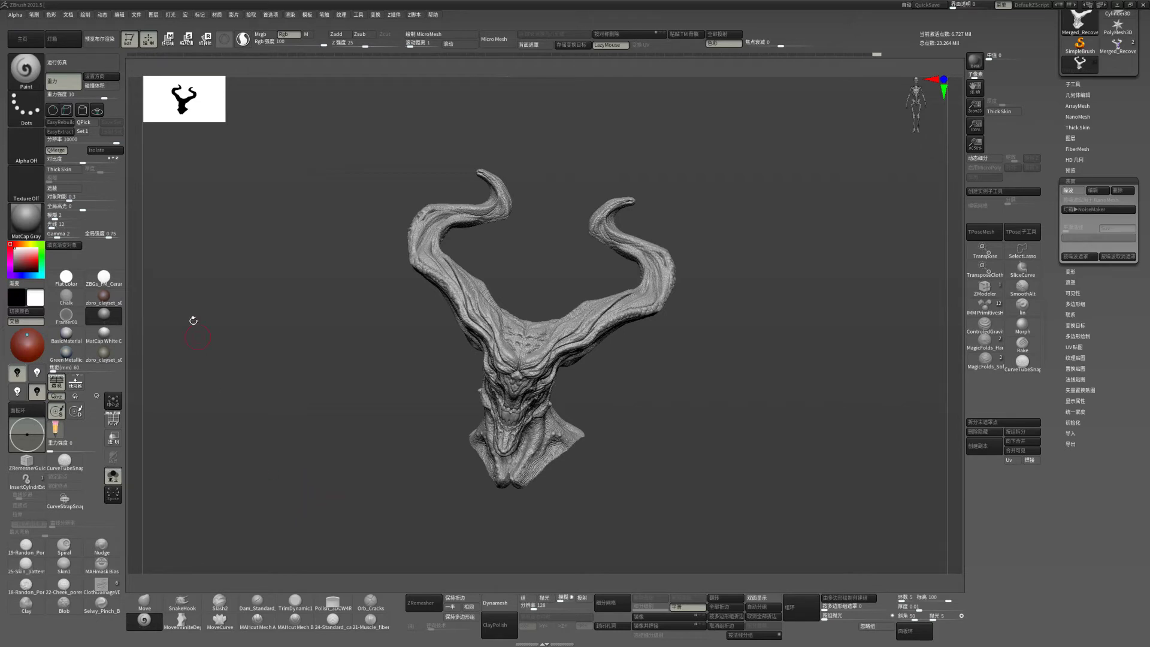
- Set a muted pink secondary colour, clear a trial forehead mask, and pick dark red paint
drag(696, 410, 811, 329)
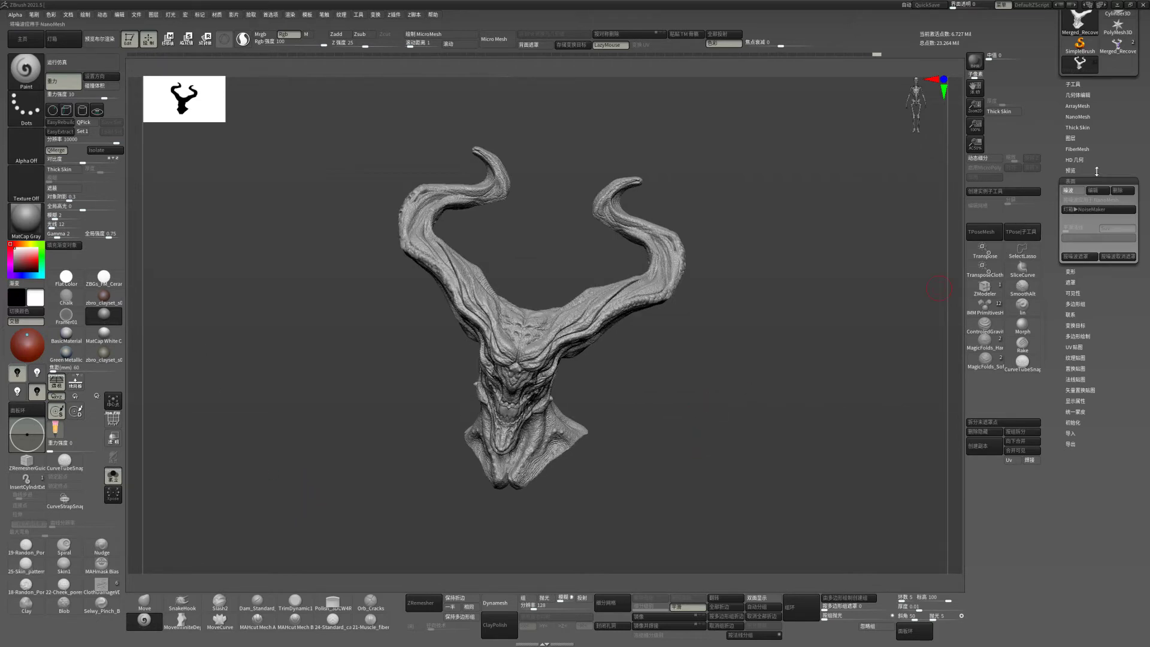
drag(754, 380, 254, 356)
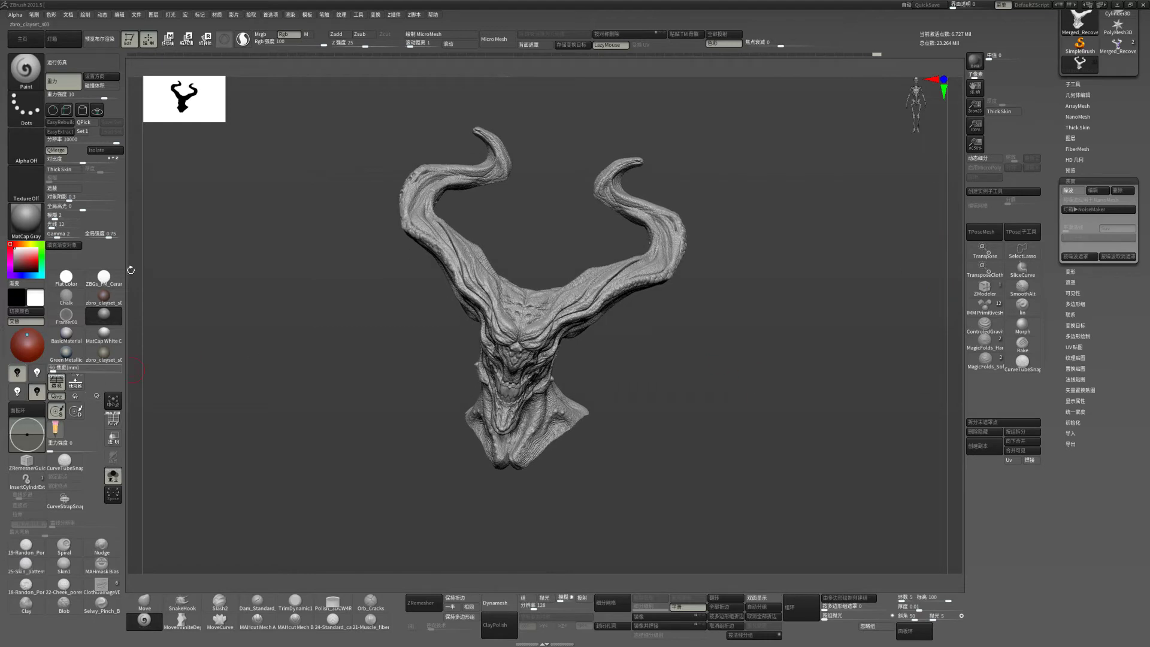
click(19, 256)
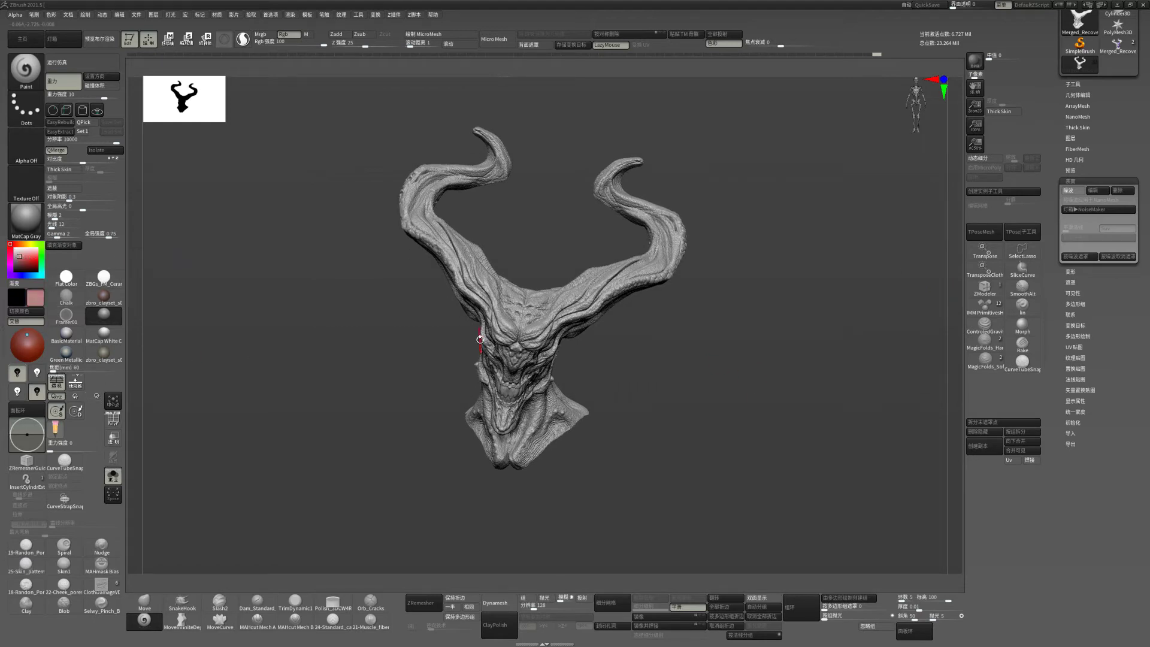
key(space)
ctrl+drag(566, 311, 552, 379)
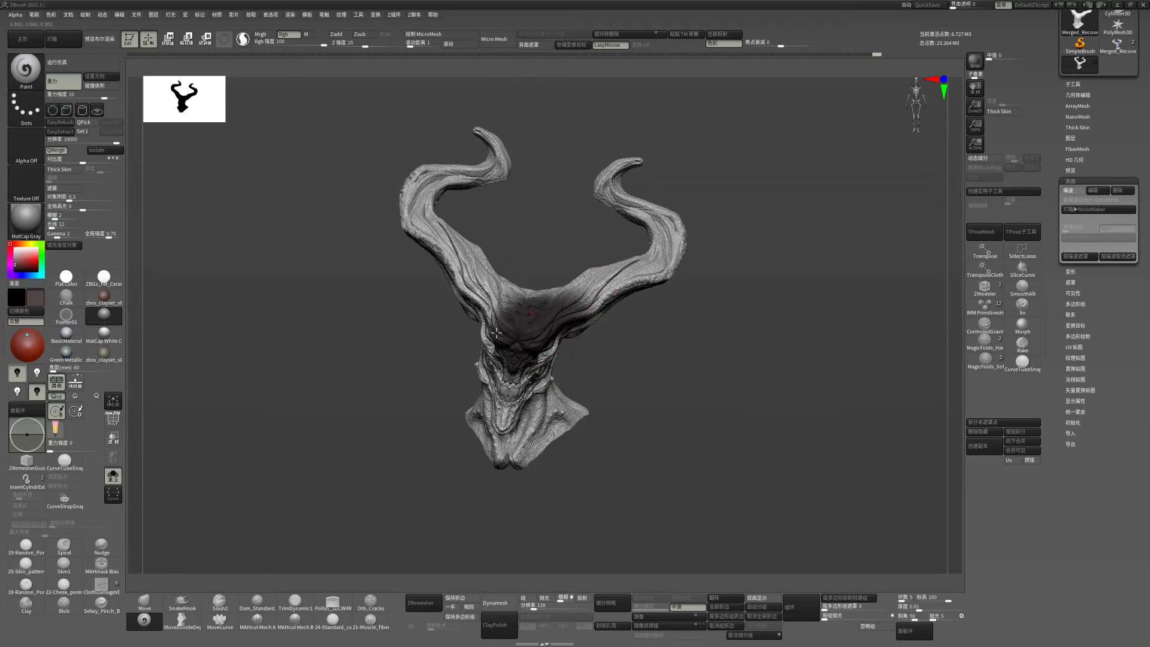
click(144, 620)
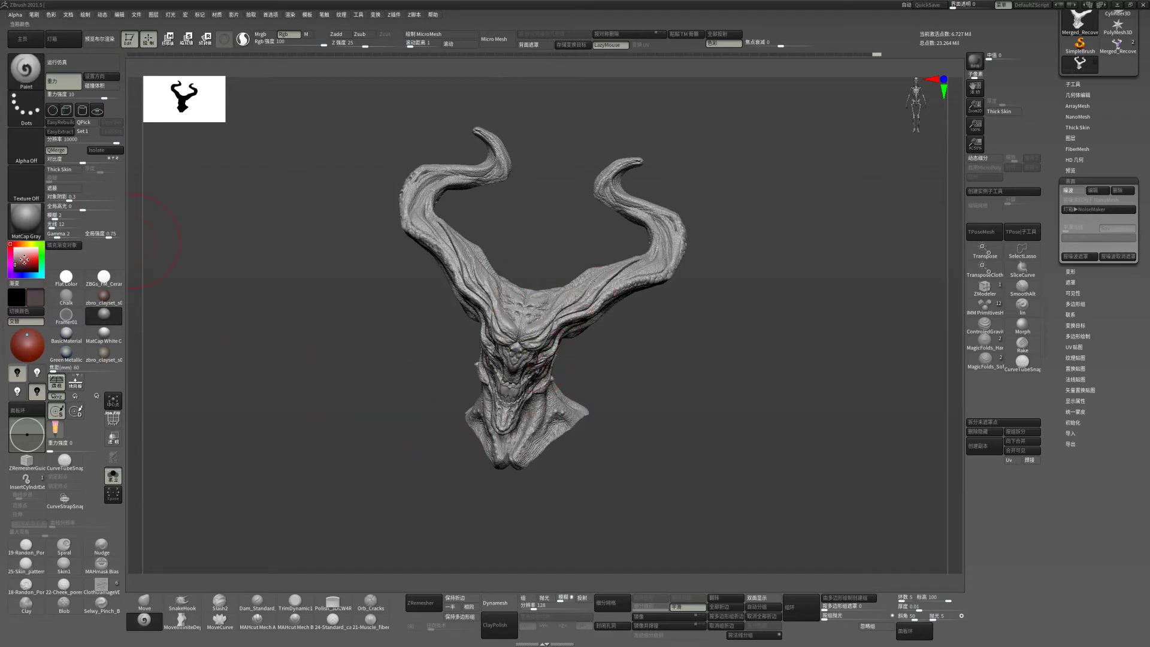
drag(16, 263, 16, 261)
- Paint the face, brow and both horns dark red, then turn Solo off
mouse_move(527, 383)
mouse_down()
mouse_move(510, 299)
mouse_move(587, 311)
mouse_move(672, 209)
mouse_move(626, 126)
mouse_up()
drag(580, 318, 534, 384)
mouse_move(469, 207)
mouse_down()
mouse_move(419, 180)
mouse_move(483, 127)
mouse_up()
drag(473, 415, 496, 379)
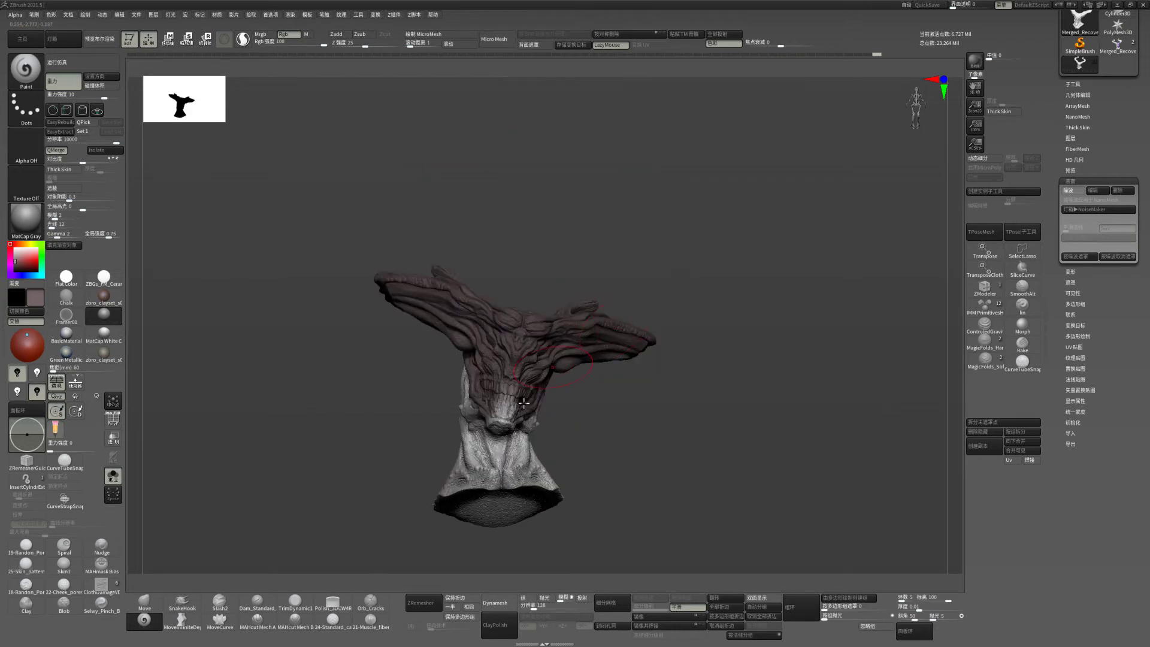
mouse_move(455, 429)
mouse_down()
mouse_move(649, 442)
mouse_move(402, 321)
mouse_move(425, 478)
mouse_move(531, 473)
mouse_move(478, 516)
mouse_up()
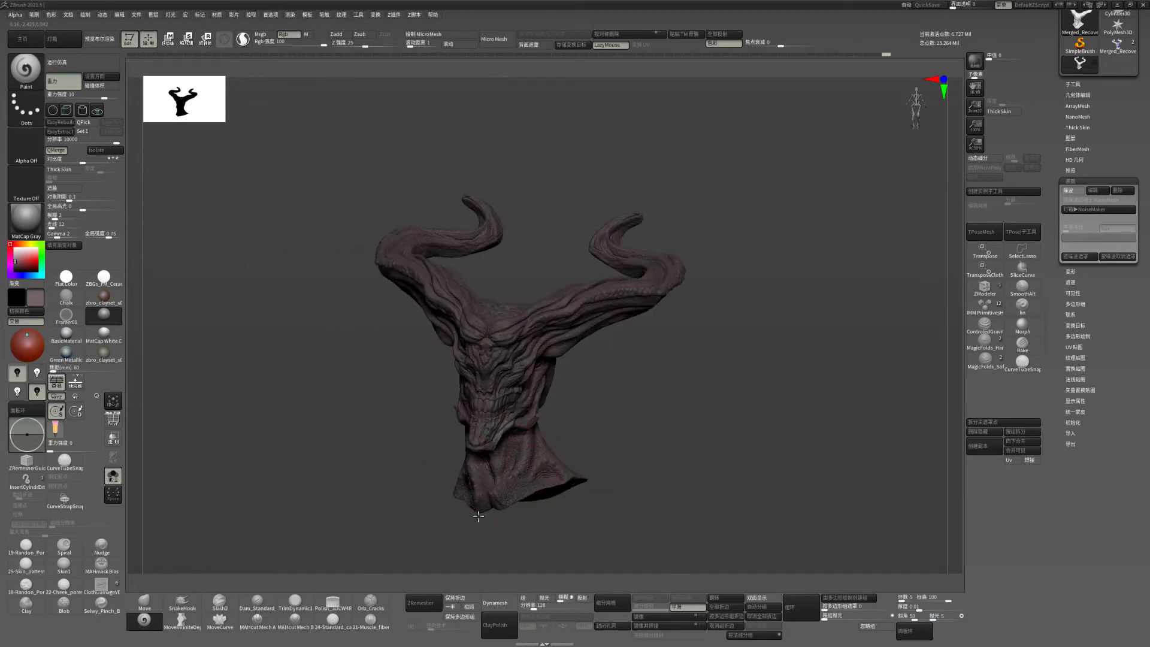
drag(608, 380, 554, 343)
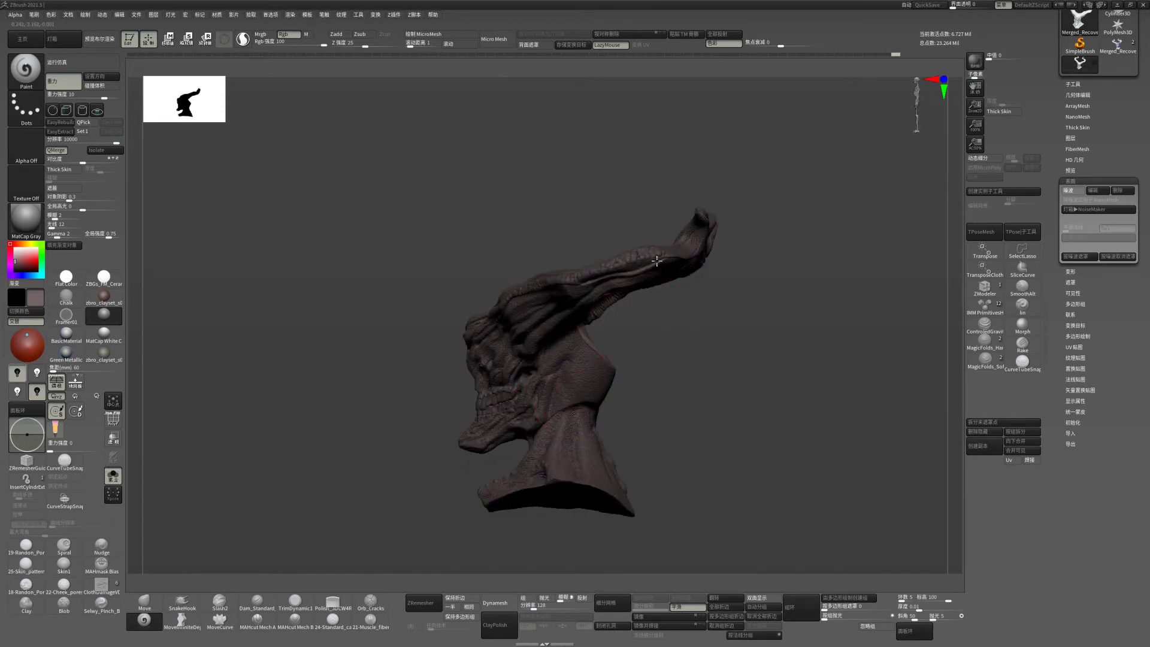
right_drag(658, 260, 760, 432)
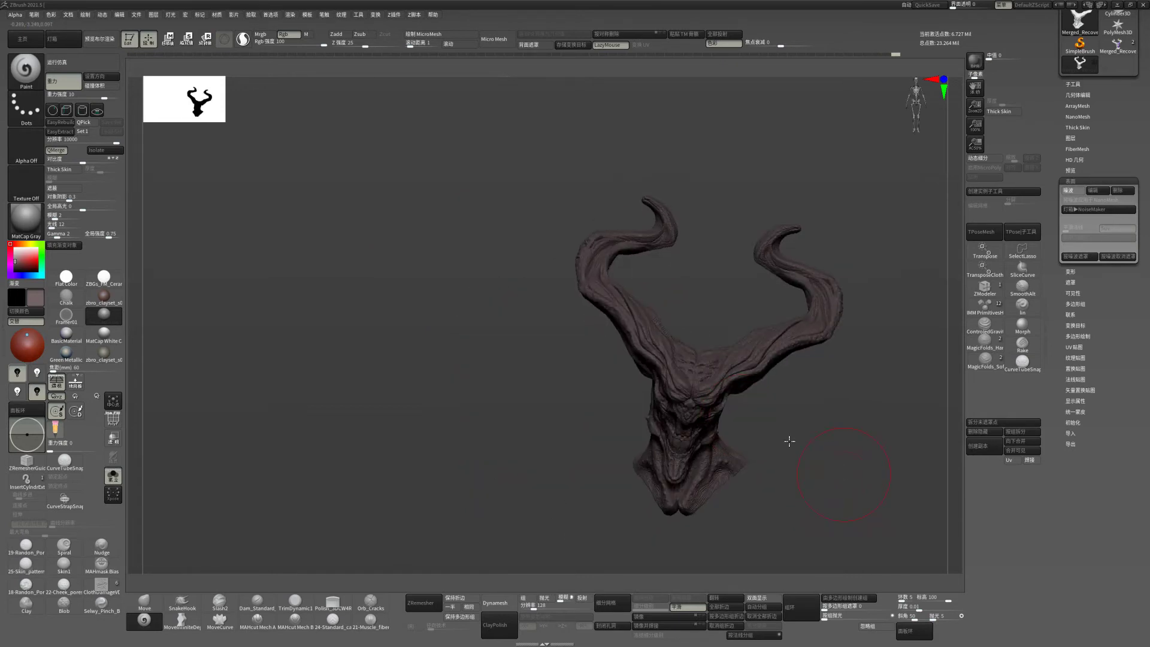
alt+right_drag(832, 503, 246, 424)
click(117, 476)
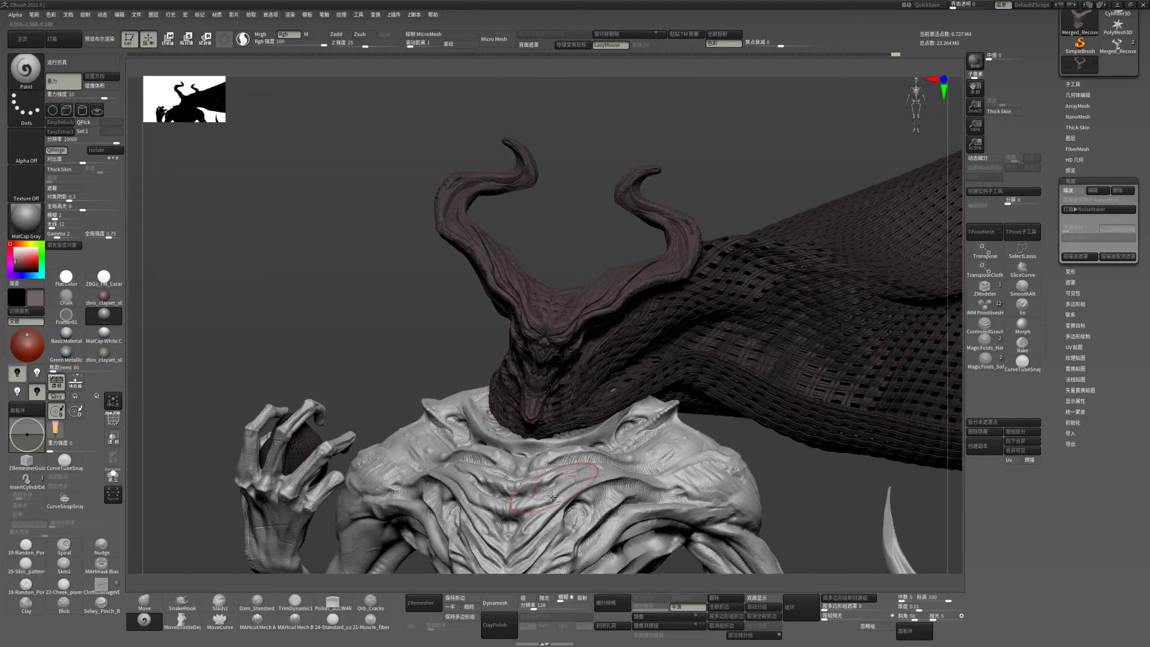
- Fill the ZBuilder2 legs with the dark red-brown colour using Fill Object
alt+right_drag(358, 301, 235, 355)
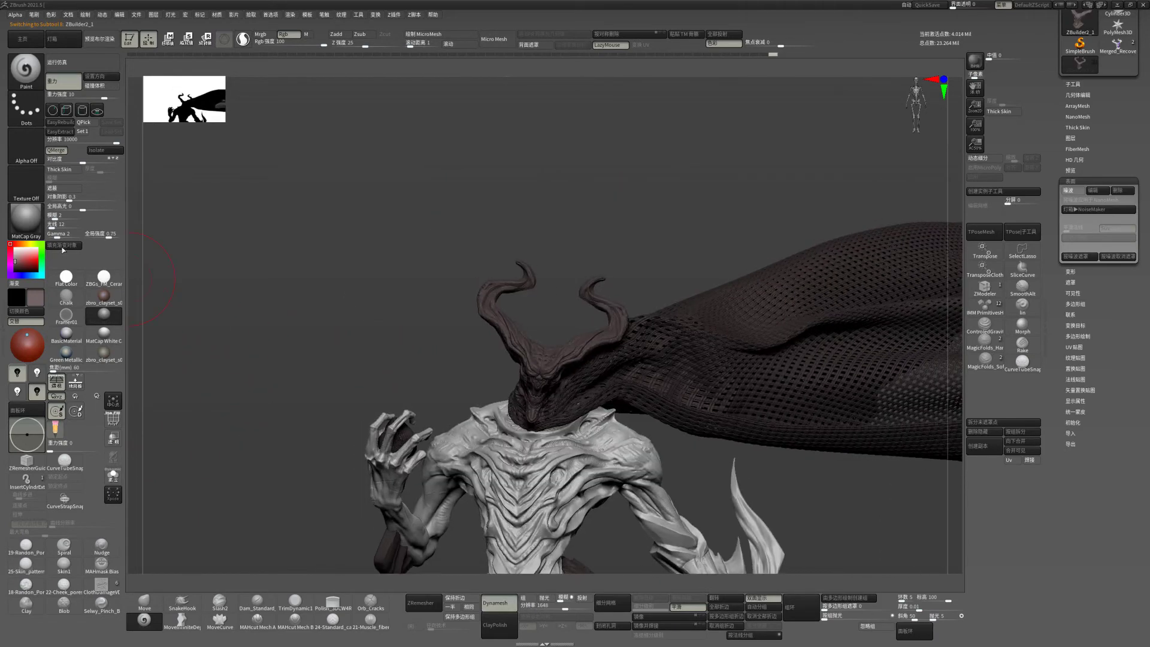
mouse_move(318, 178)
right_down()
mouse_move(703, 426)
mouse_move(766, 418)
mouse_move(735, 277)
right_up()
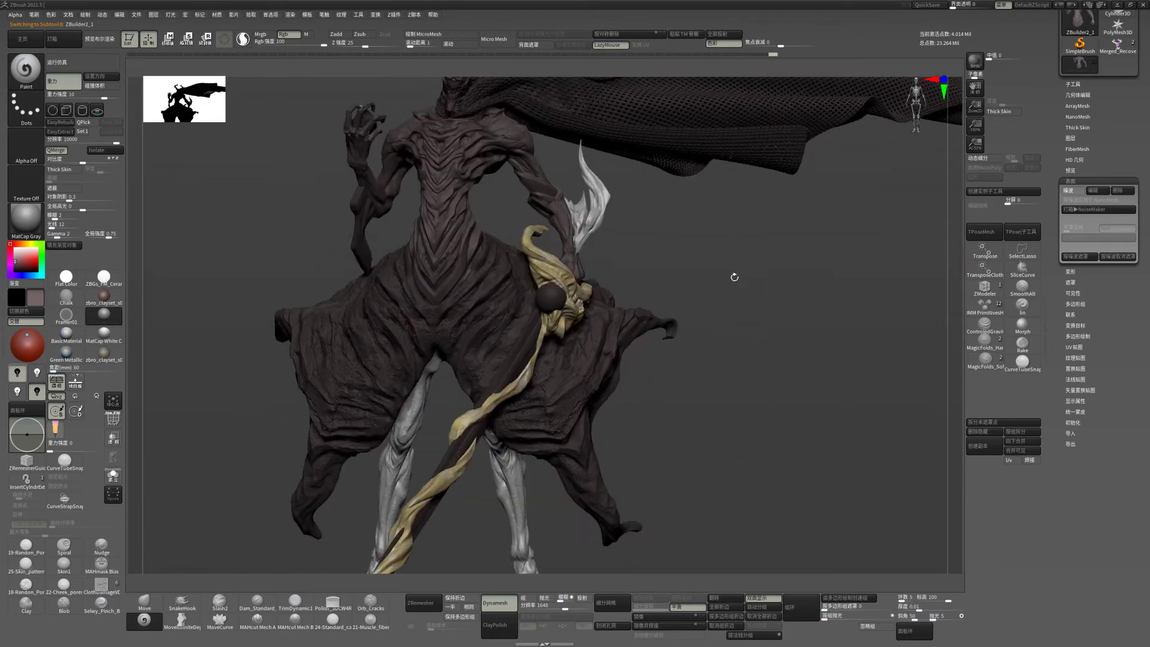
alt+click(527, 498)
mouse_move(527, 498)
right_down()
mouse_move(699, 390)
mouse_move(747, 390)
mouse_move(740, 321)
right_up()
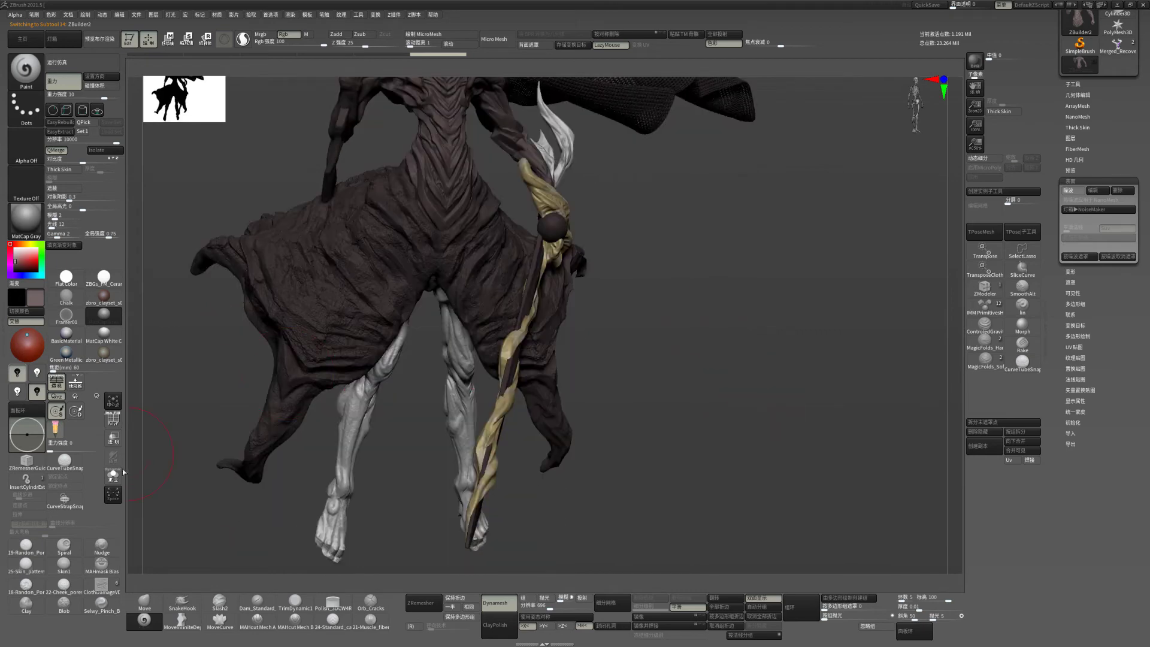
click(64, 248)
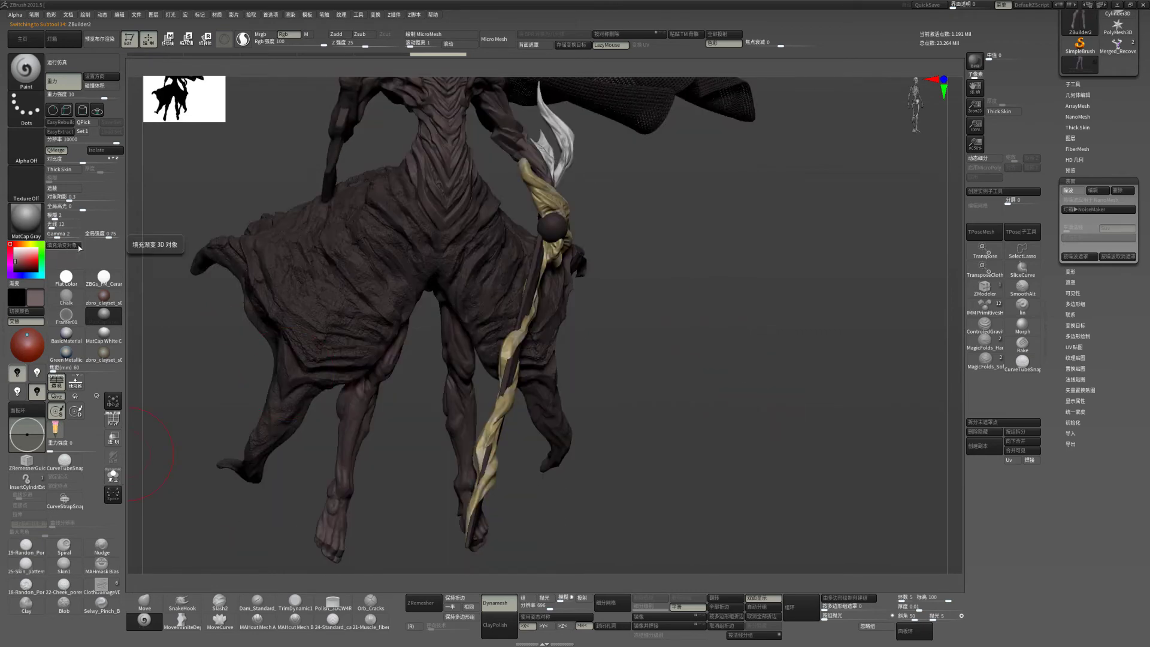
mouse_move(660, 362)
mouse_down()
mouse_move(757, 367)
mouse_move(779, 452)
mouse_move(743, 395)
mouse_up()
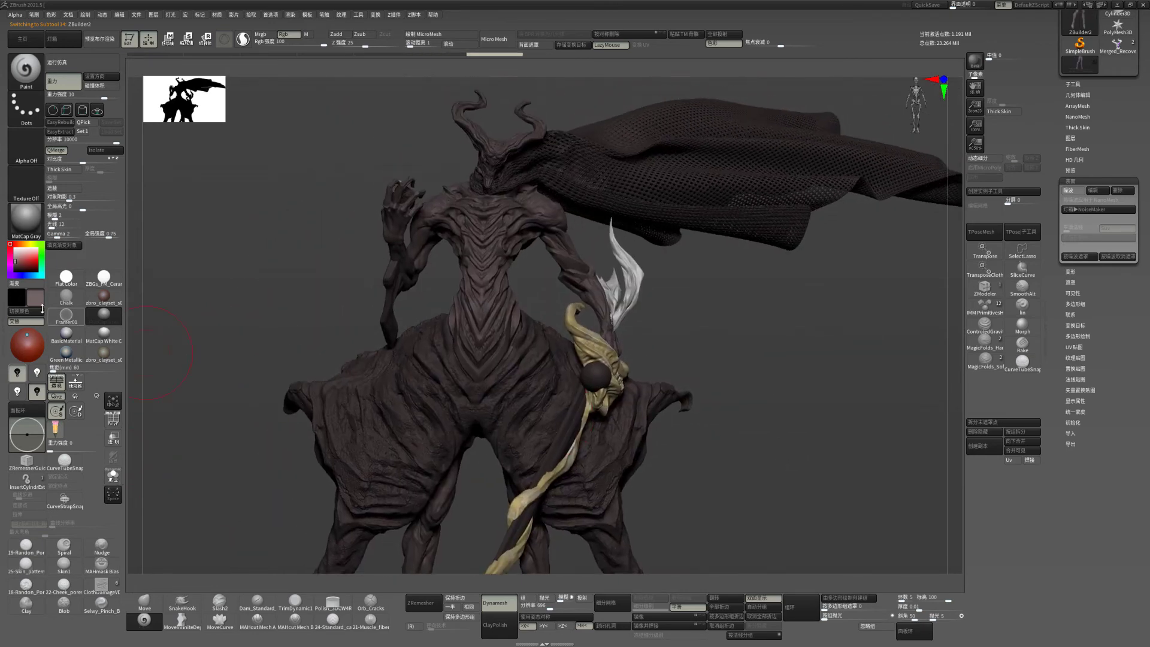
click(15, 248)
click(64, 245)
- Select the horned head piece and show it alone with Solo
alt+drag(718, 293, 743, 354)
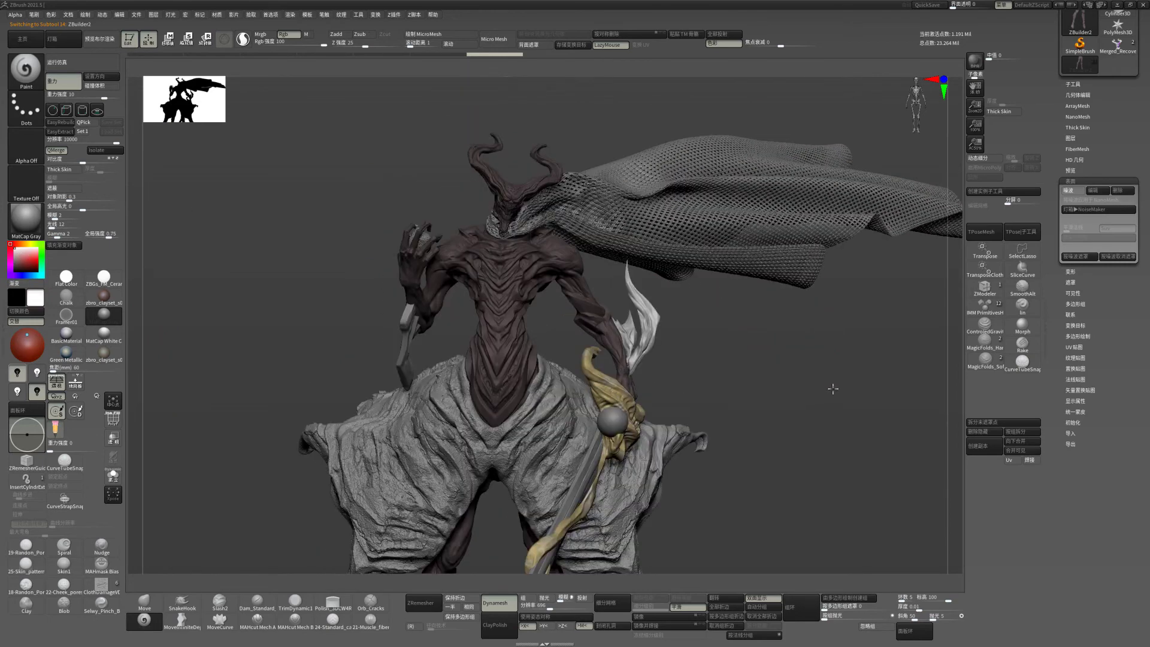
alt+click(542, 219)
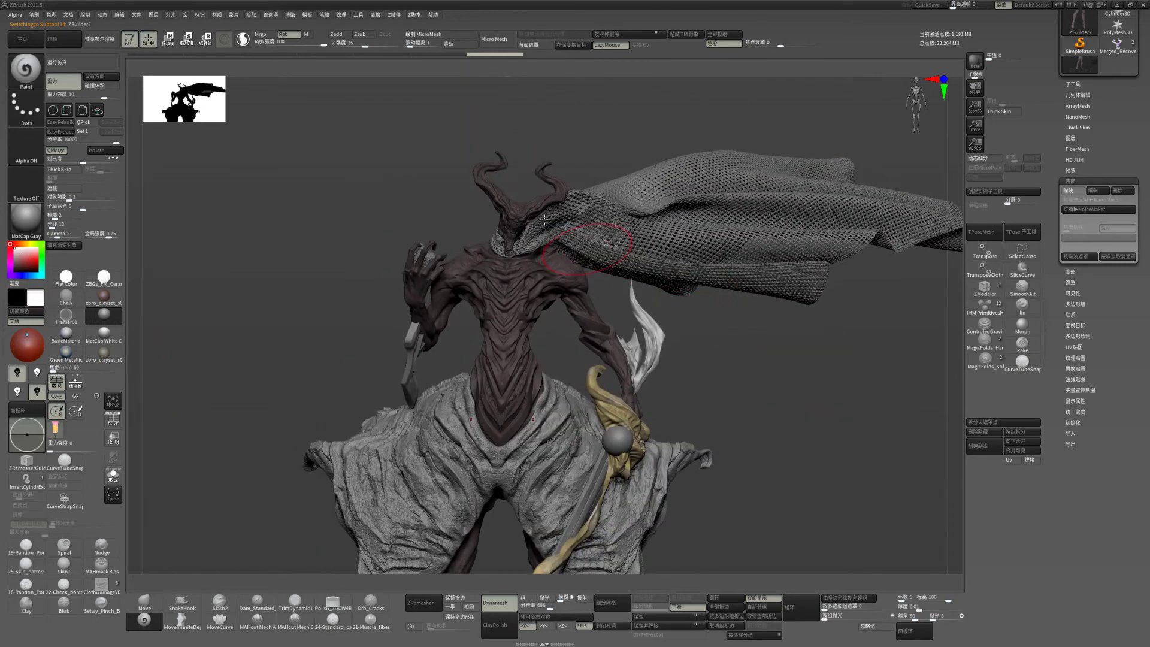
click(114, 477)
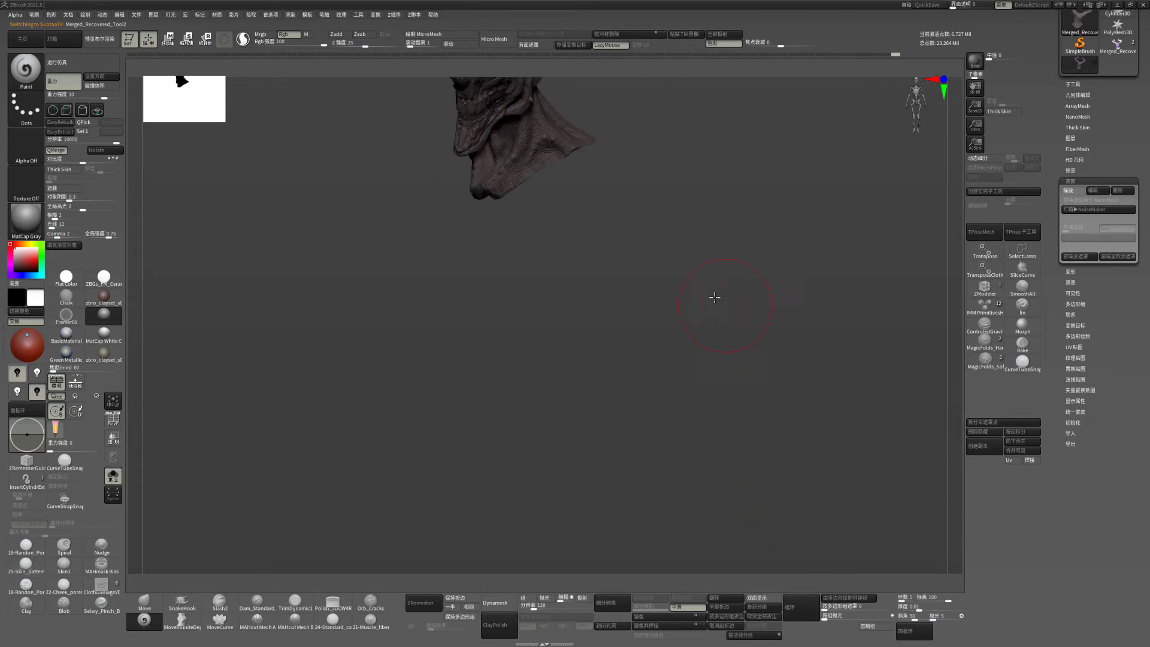
- Orbit the horned head and expand the Masking cavity settings
alt+drag(715, 297, 753, 390)
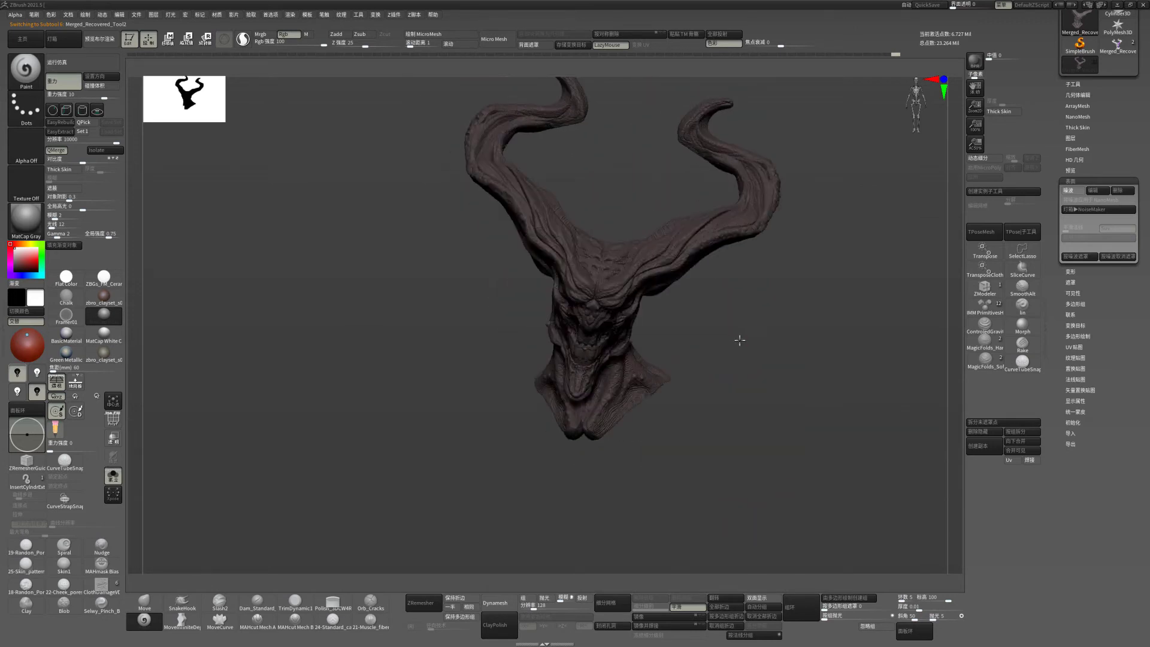
drag(740, 340, 834, 343)
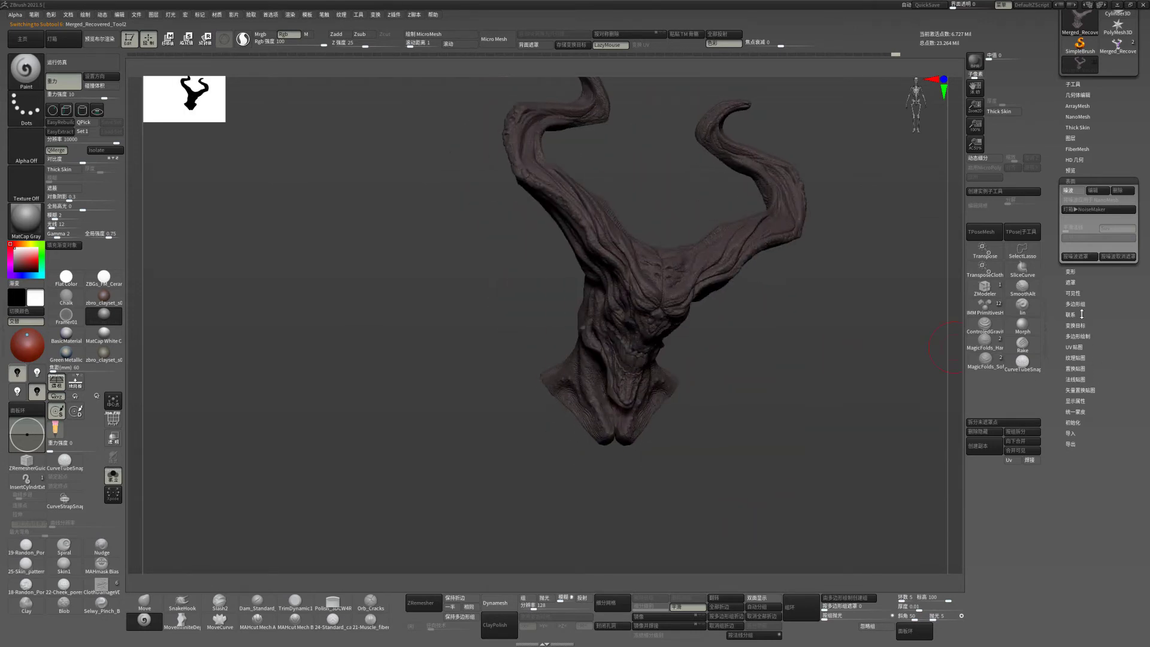
click(1073, 283)
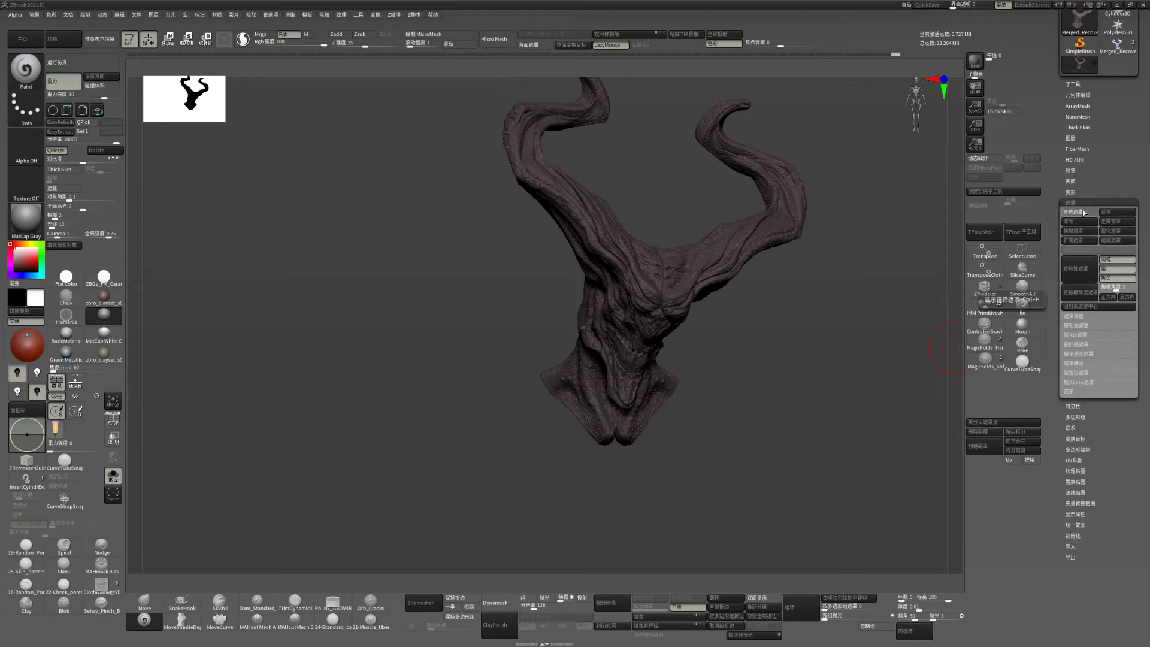
drag(848, 347, 827, 348)
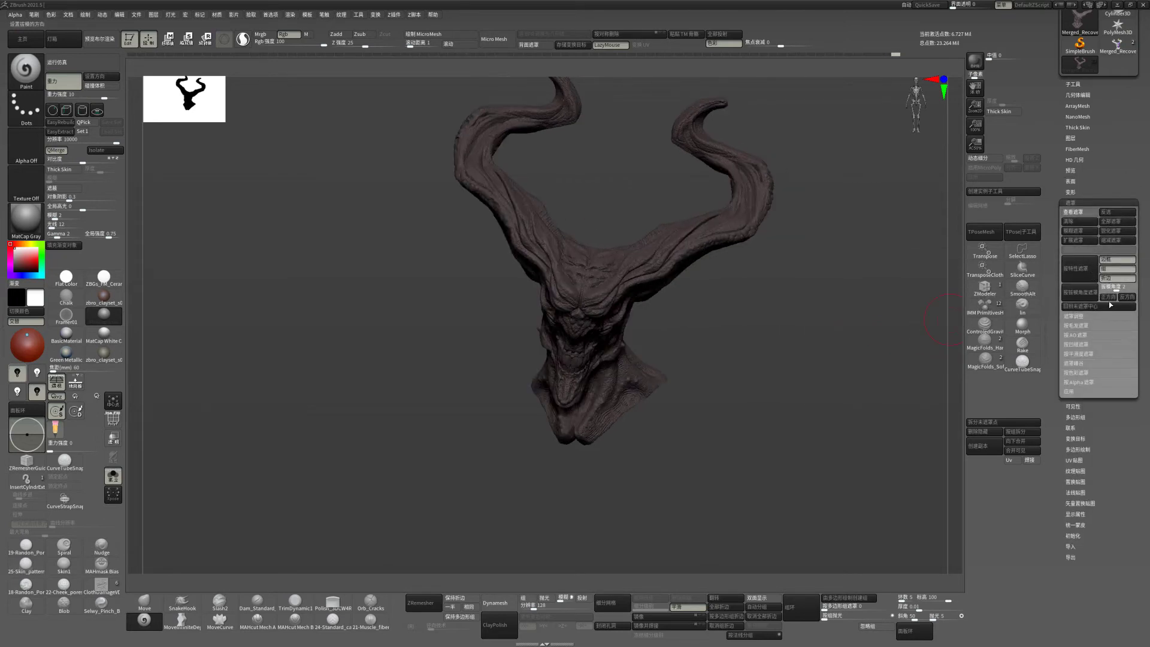
click(1076, 346)
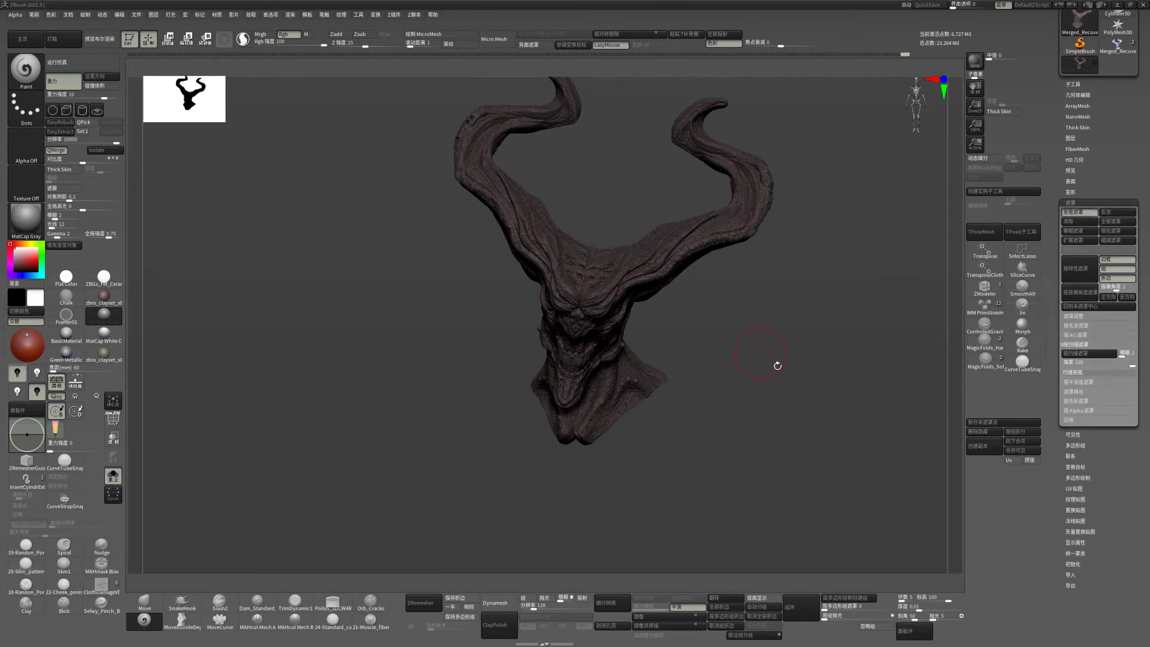
drag(785, 365, 804, 428)
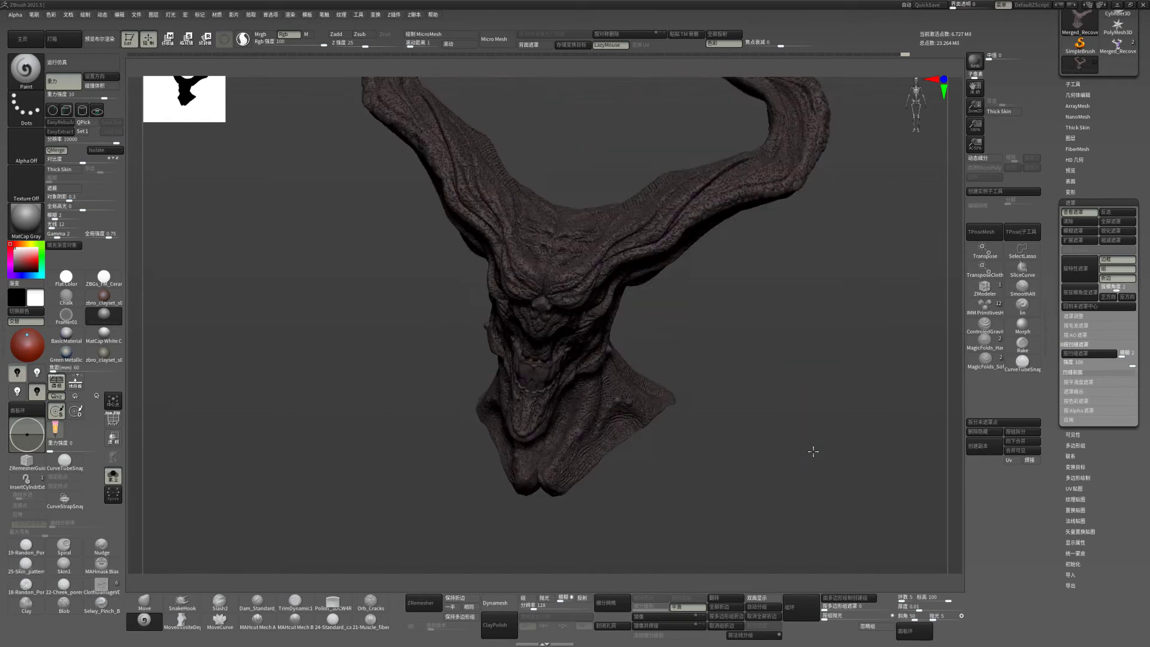
- Pick dark grey as the secondary colour and preview the head's darker reddish shading
right_click(669, 367)
drag(698, 336, 284, 371)
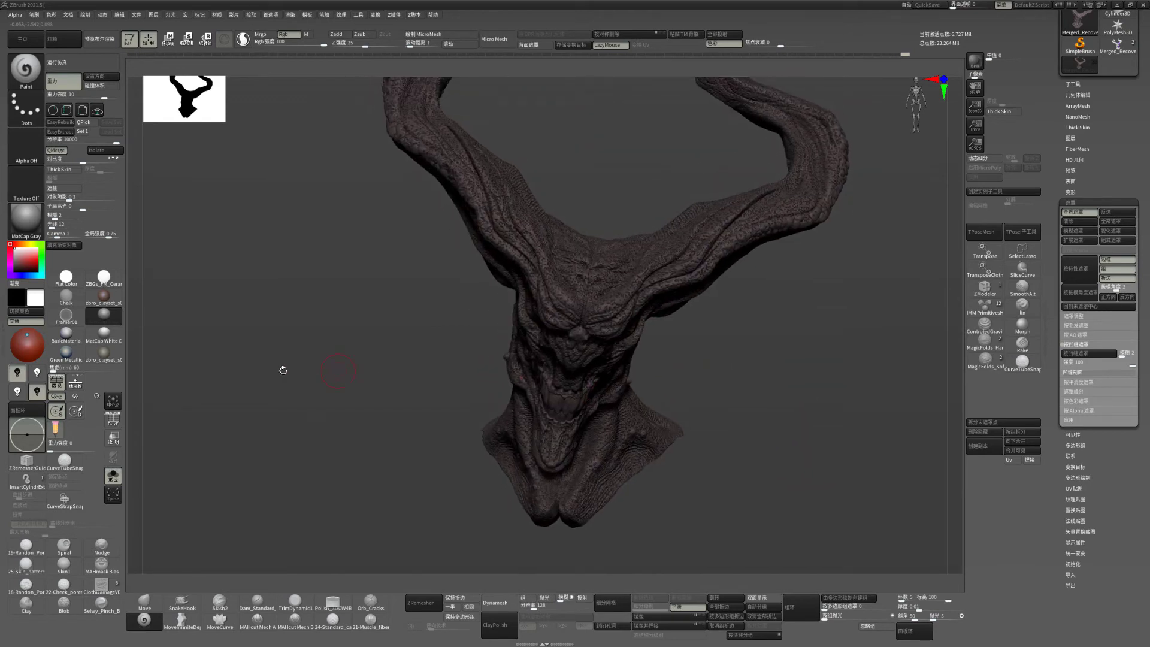
drag(13, 259, 13, 265)
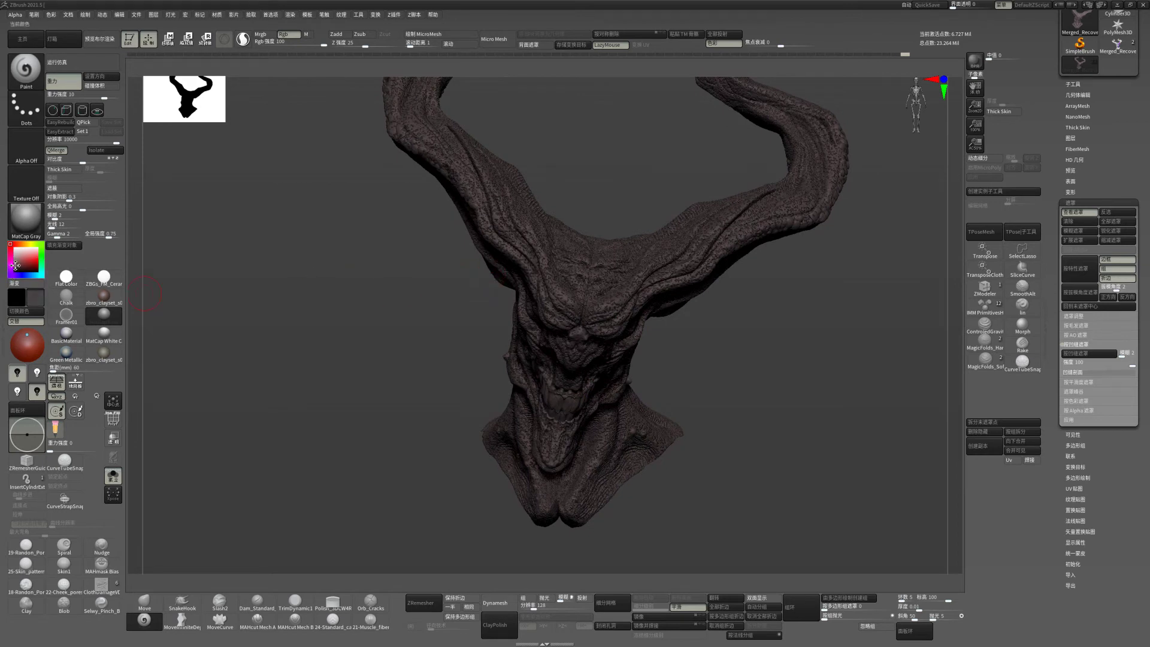
right_click(563, 321)
drag(749, 355, 605, 306)
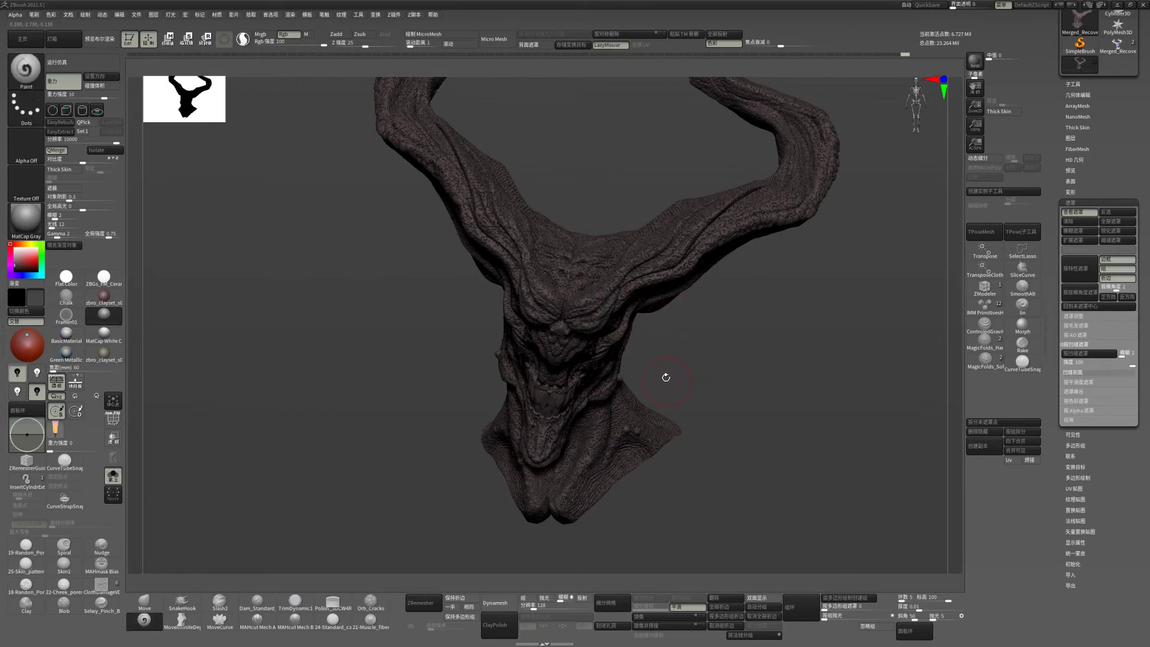
key(ctrl+f)
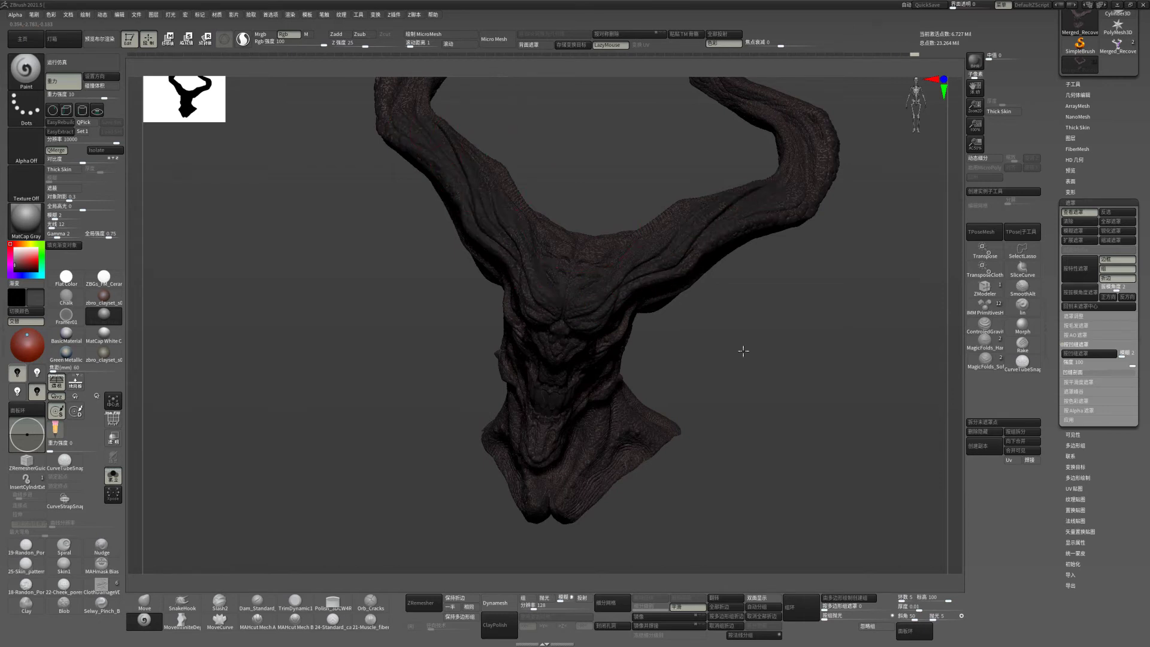
- Inspect the curled horns from side and front views, then turn Solo off
drag(744, 351, 732, 398)
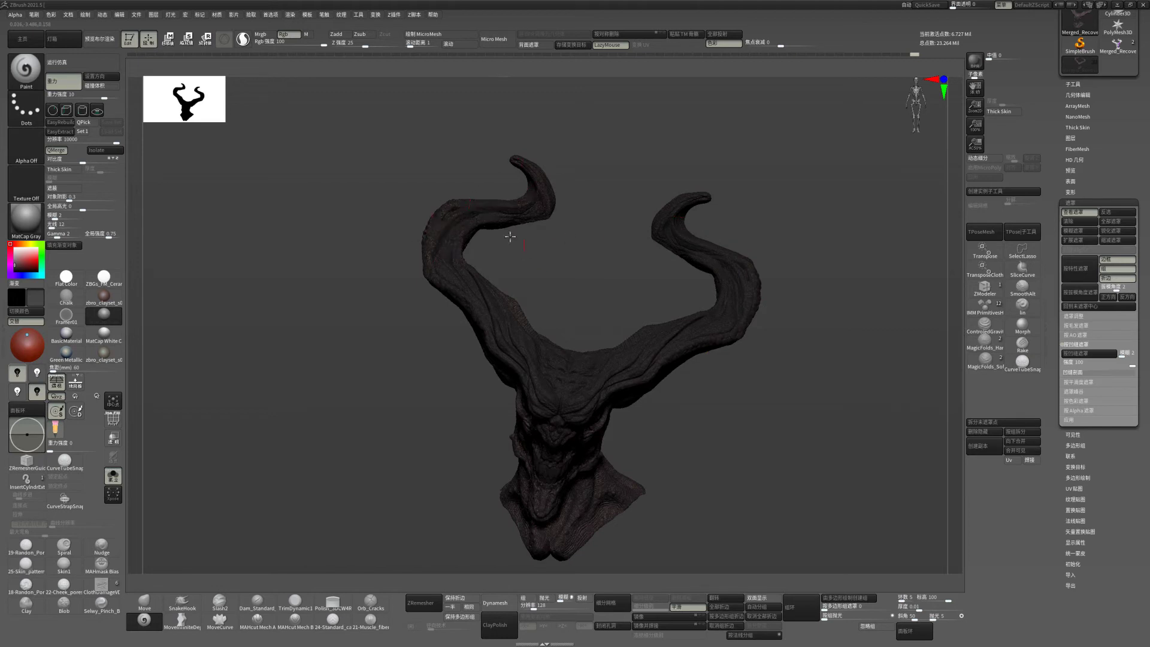
drag(660, 392, 500, 388)
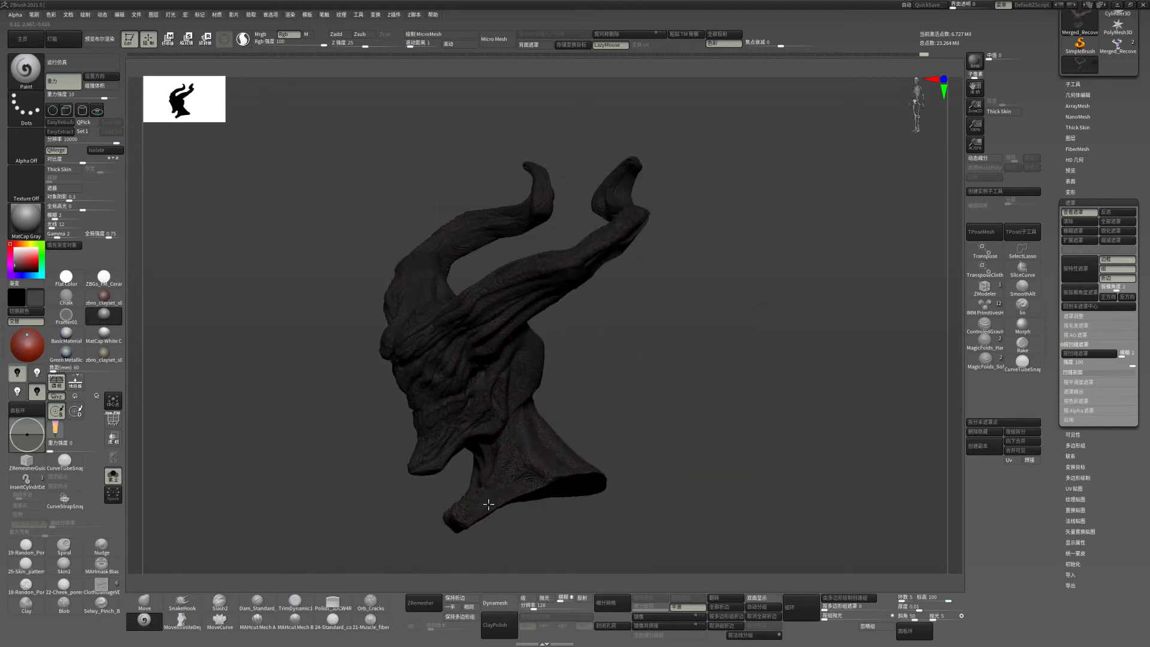
drag(684, 406, 554, 369)
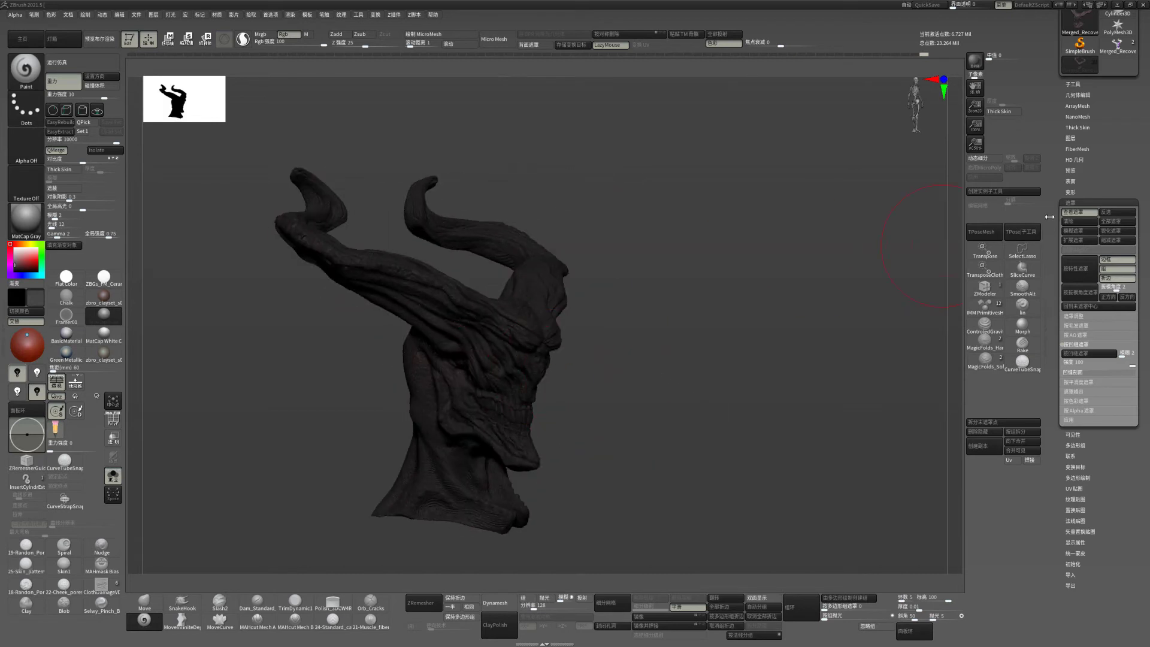
drag(687, 339, 446, 392)
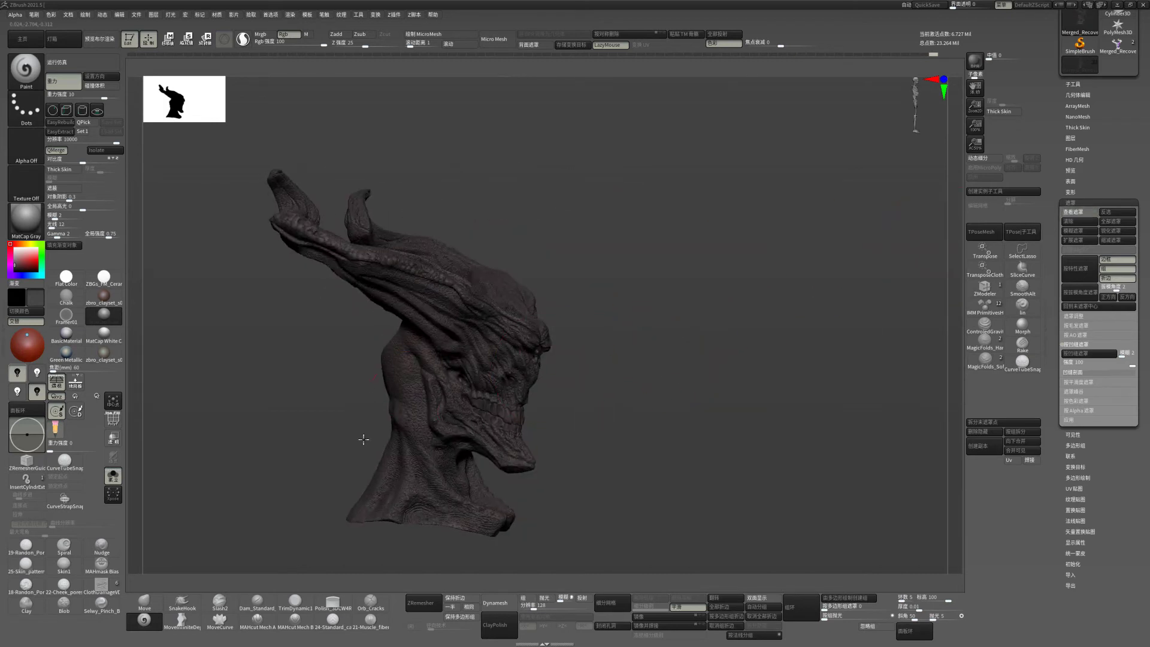
drag(699, 355, 589, 413)
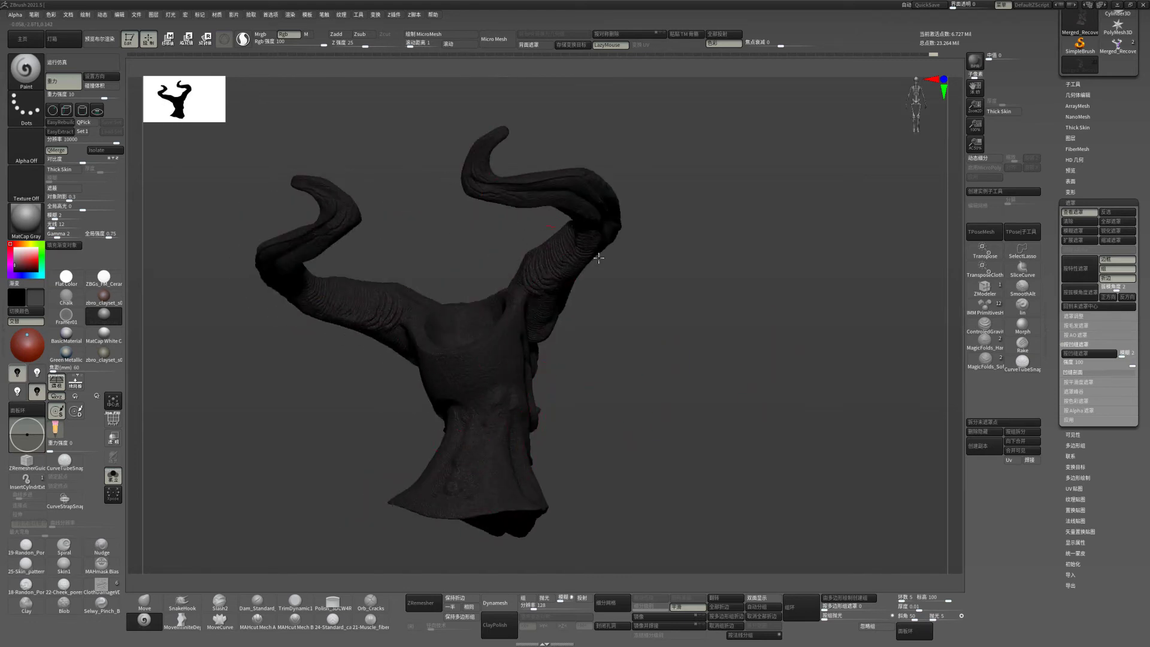
drag(645, 362, 578, 375)
mouse_move(640, 353)
alt+mouse_down()
mouse_move(755, 399)
mouse_move(808, 297)
alt+mouse_up()
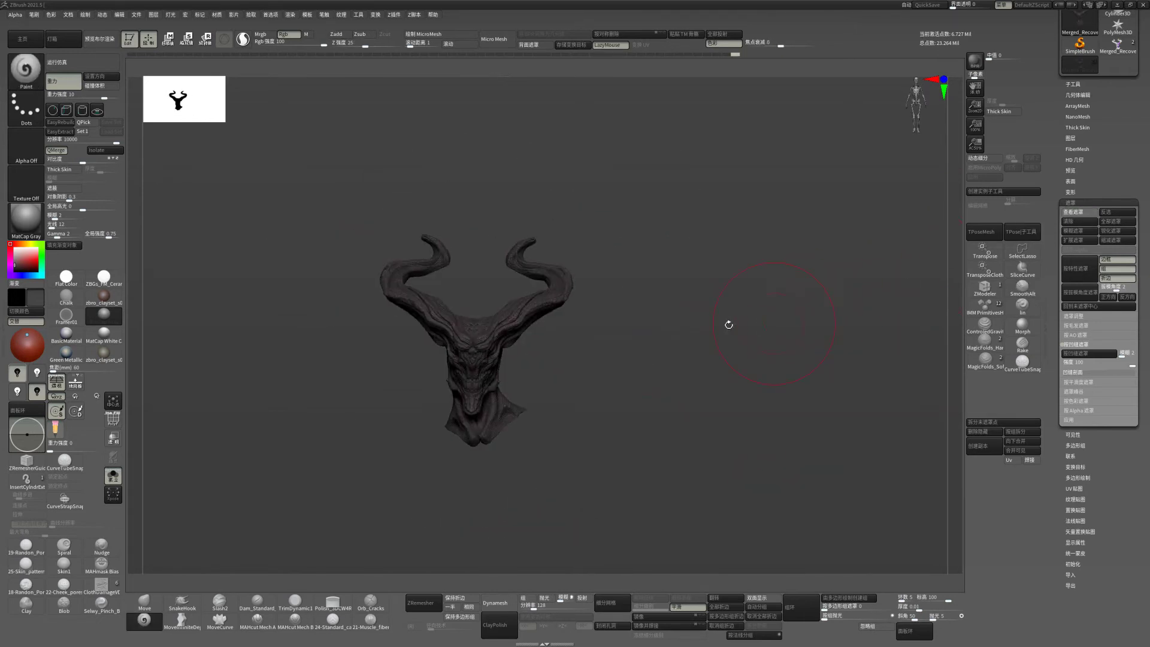
mouse_move(727, 323)
alt+mouse_down()
mouse_move(719, 454)
mouse_move(771, 426)
mouse_move(669, 367)
alt+mouse_up()
key(space)
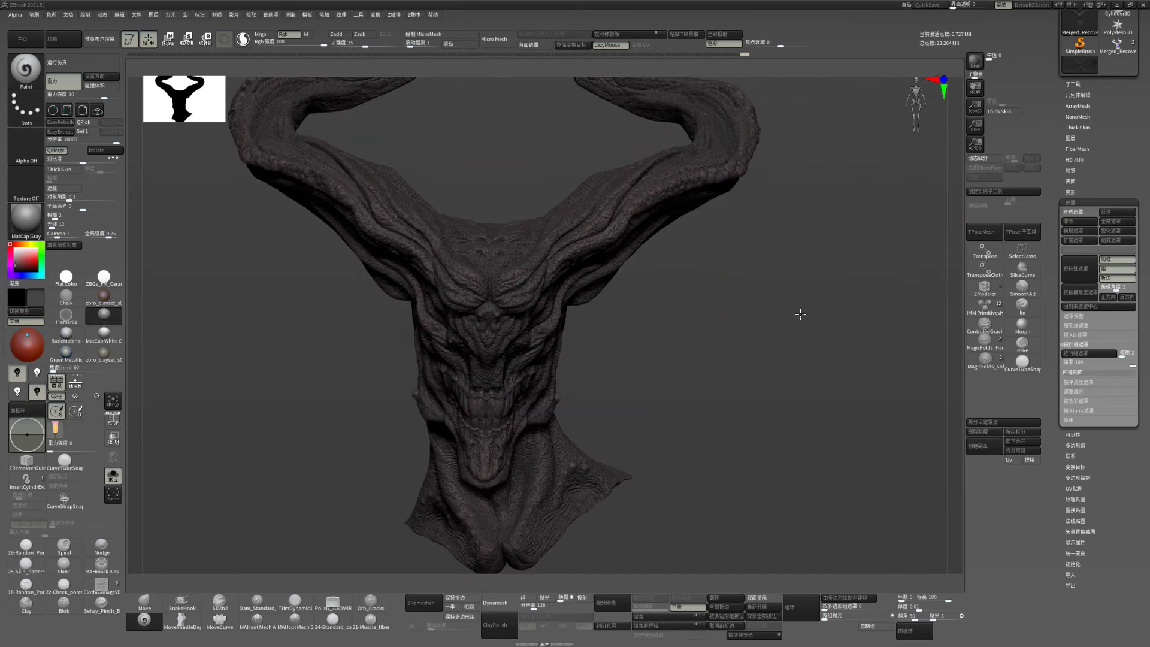
alt+drag(790, 326, 201, 457)
click(113, 478)
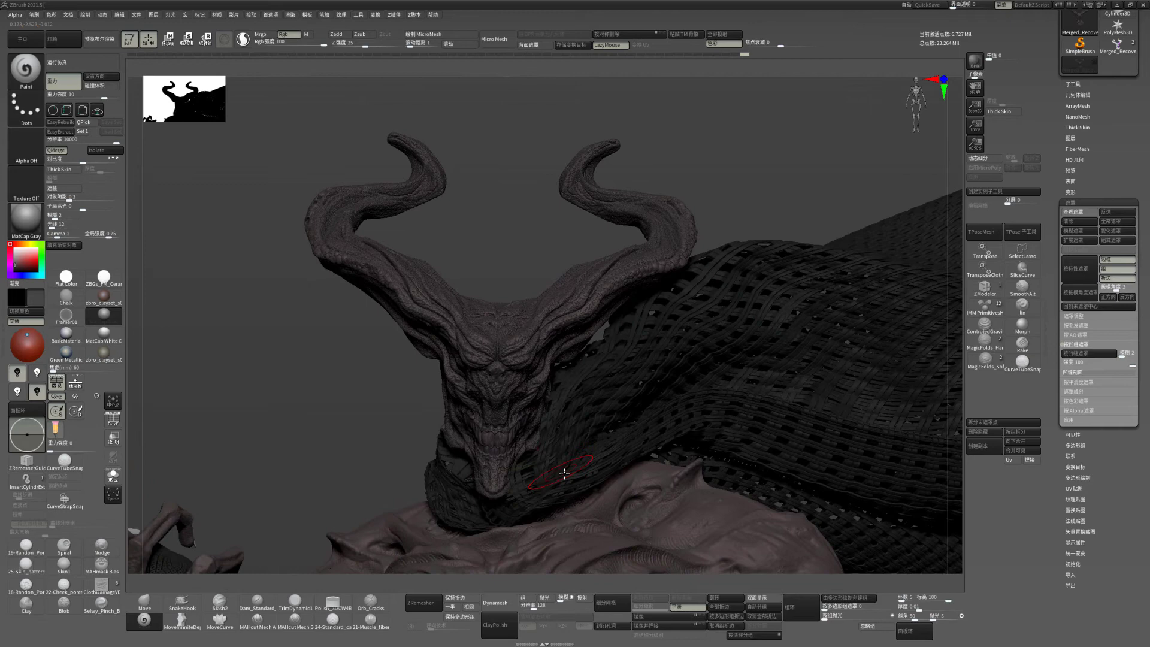
- Select the ZBuilder2_1 body subtool and isolate it with Solo
alt+click(635, 525)
alt+drag(295, 368, 133, 487)
click(113, 477)
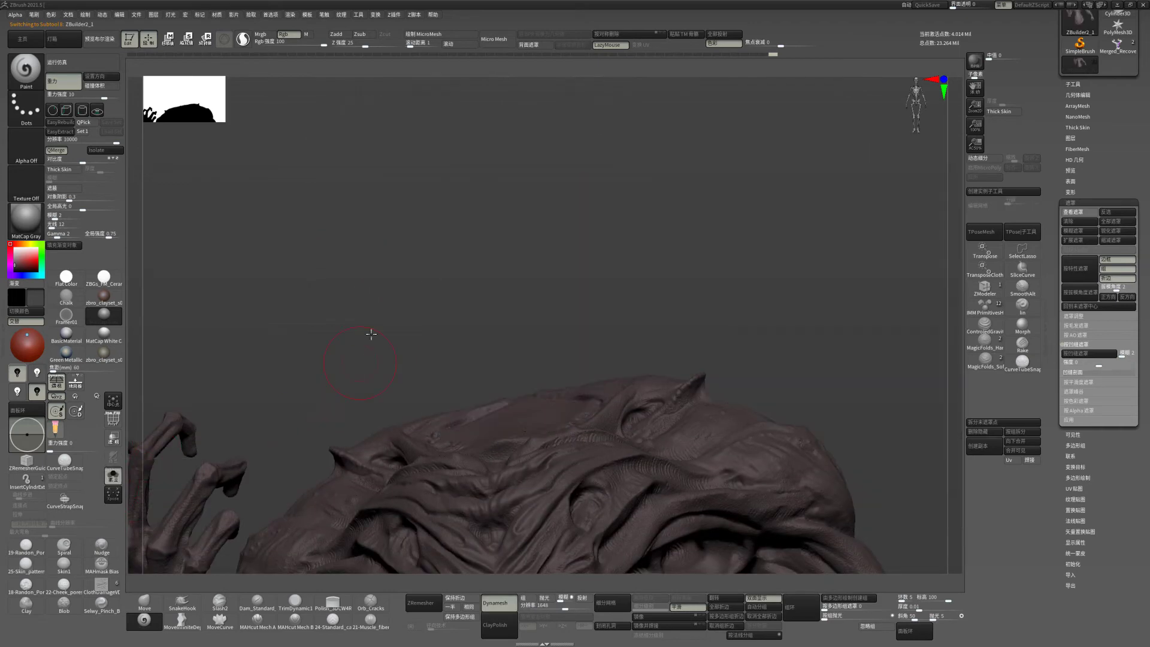
drag(372, 334, 526, 219)
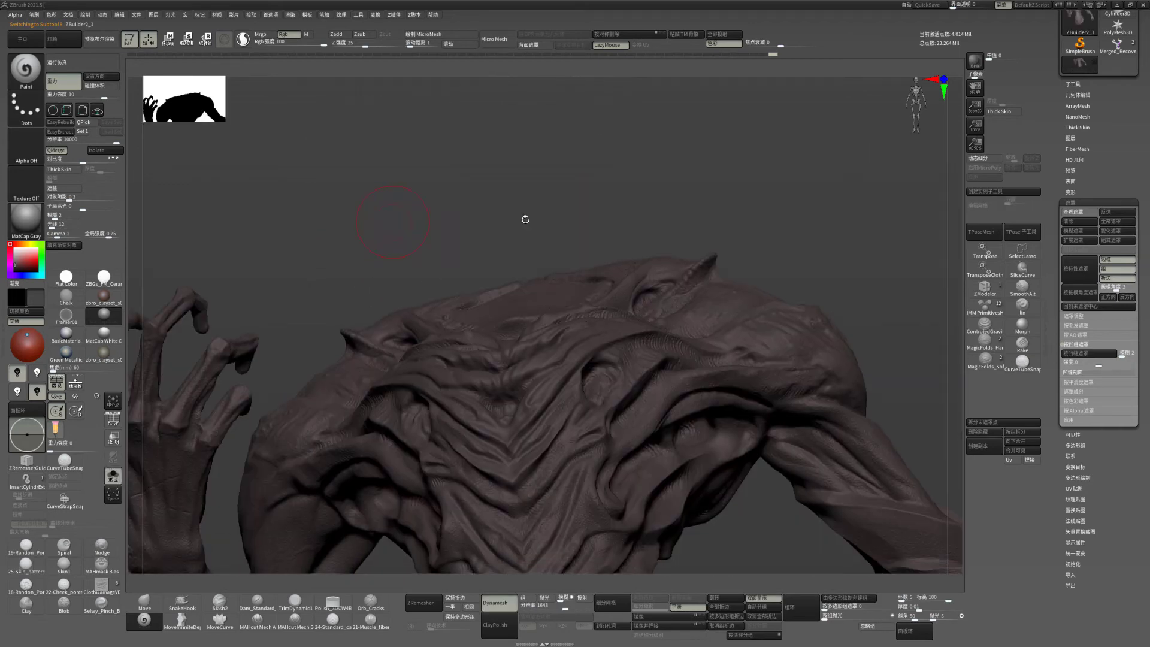
- Apply Mask By Cavity to the torso, then invert and clear the mask
click(1102, 355)
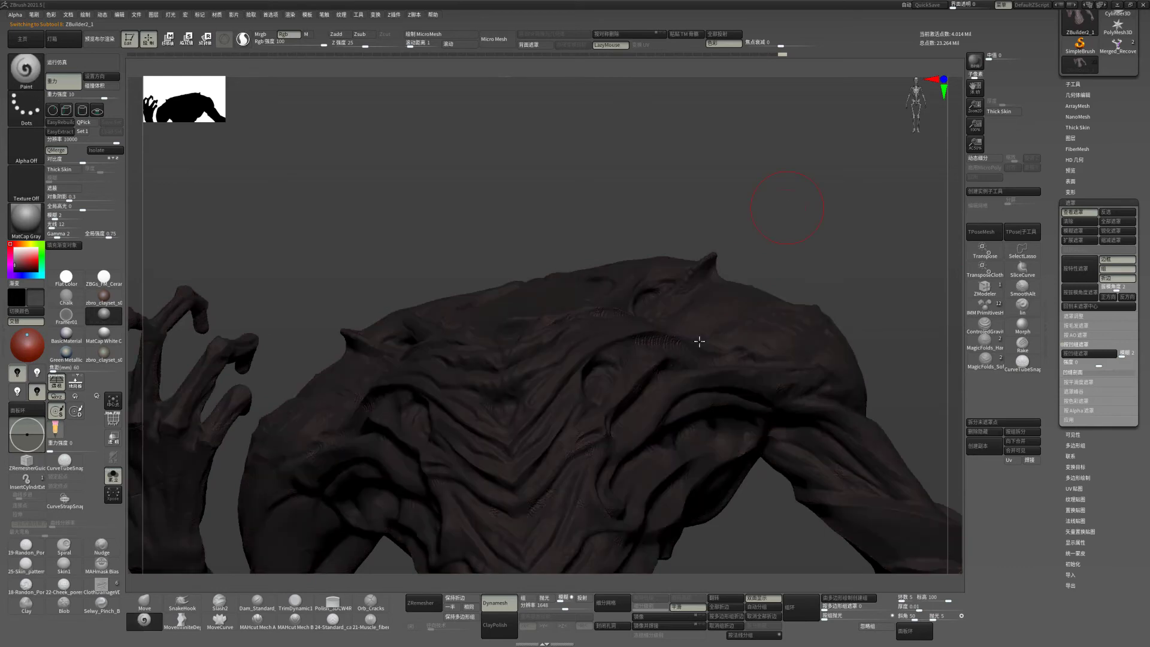
mouse_move(812, 234)
mouse_down()
mouse_move(845, 250)
mouse_move(812, 213)
mouse_move(796, 249)
mouse_up()
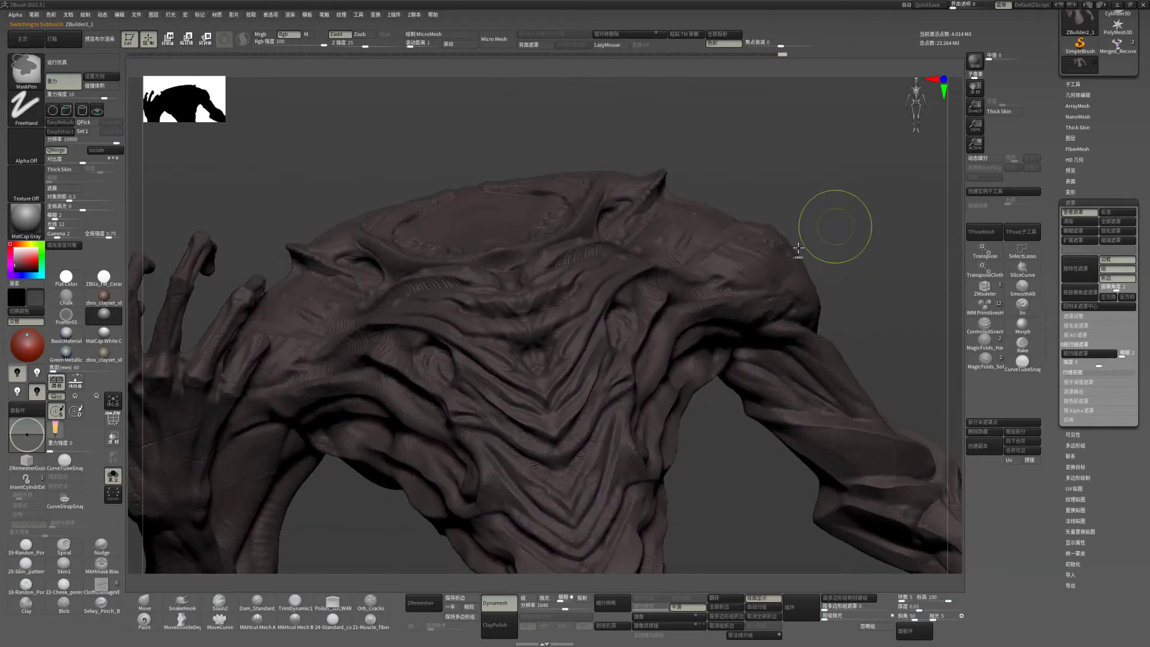
mouse_move(745, 282)
mouse_down()
mouse_move(828, 265)
mouse_move(817, 245)
mouse_move(839, 270)
mouse_move(858, 263)
mouse_up()
ctrl+click(858, 262)
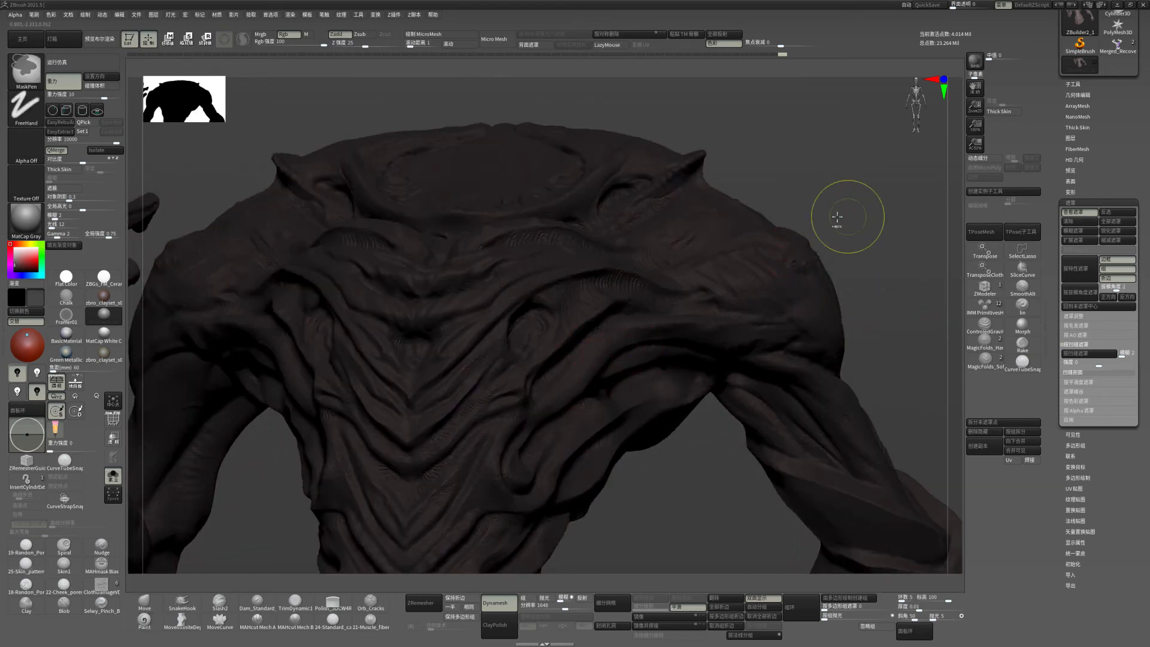
ctrl+click(887, 270)
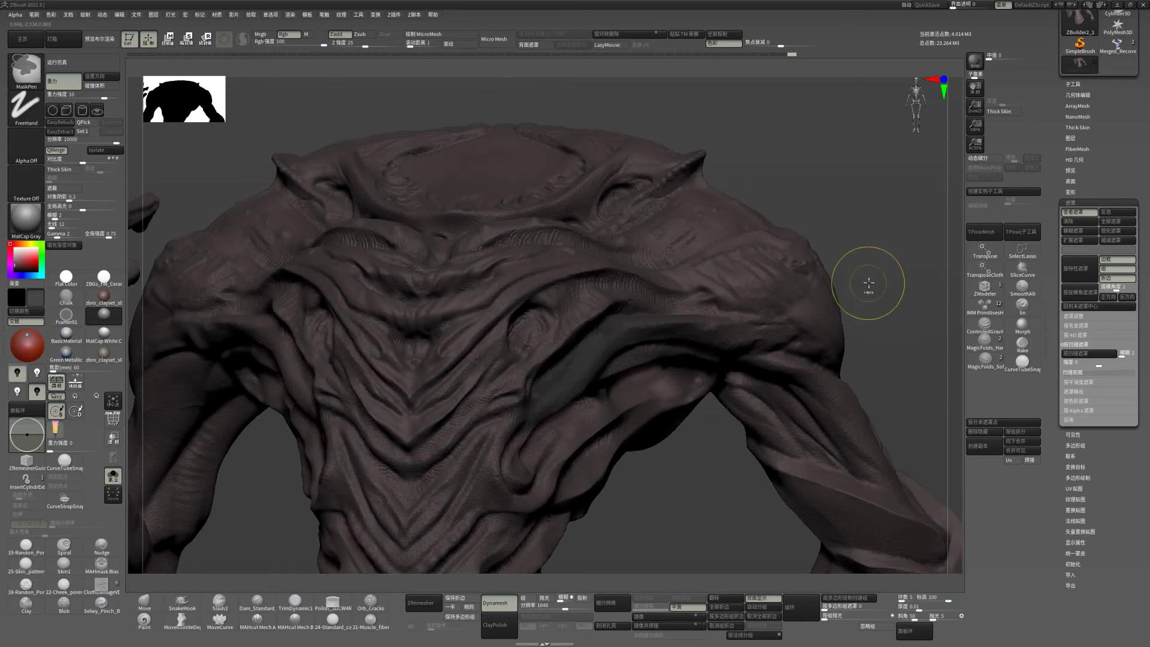
ctrl+click(868, 284)
ctrl+click(865, 287)
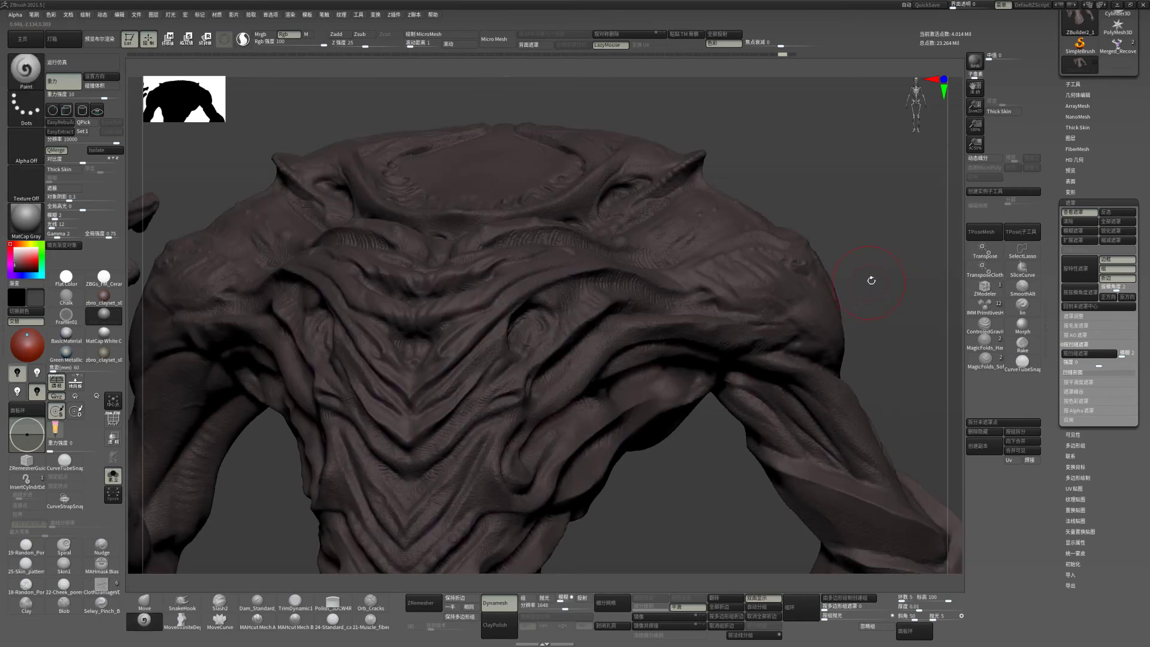
- Reframe the view to bring the raised arm and torso into focus
ctrl+click(882, 277)
ctrl+click(895, 241)
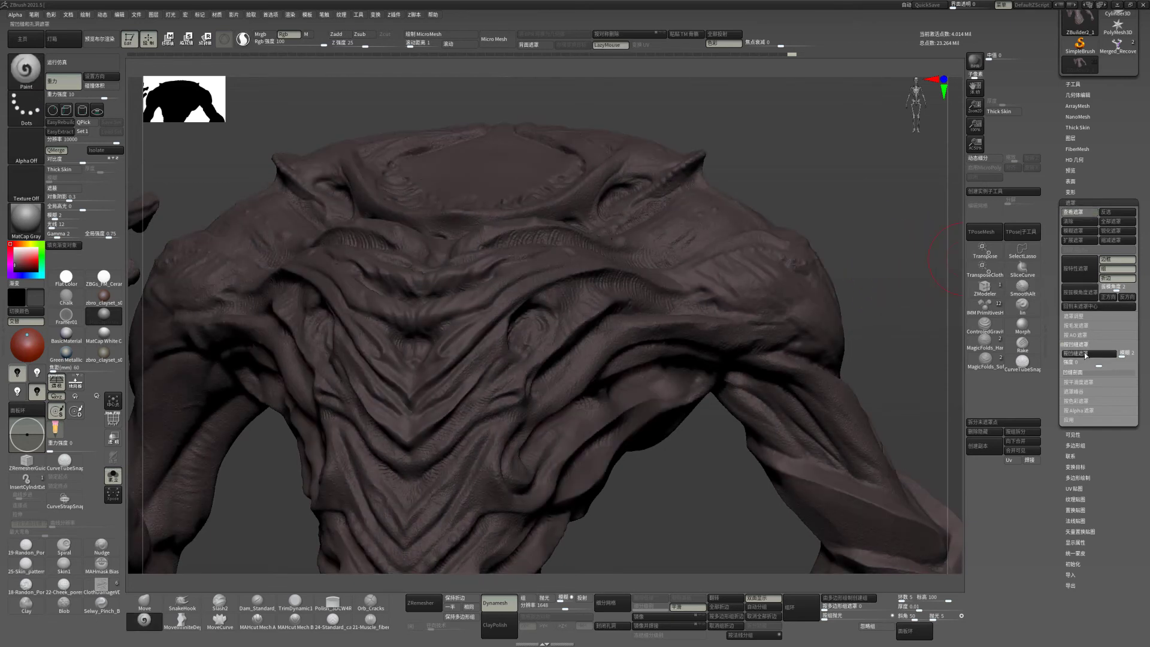
ctrl+right_drag(911, 243, 846, 257)
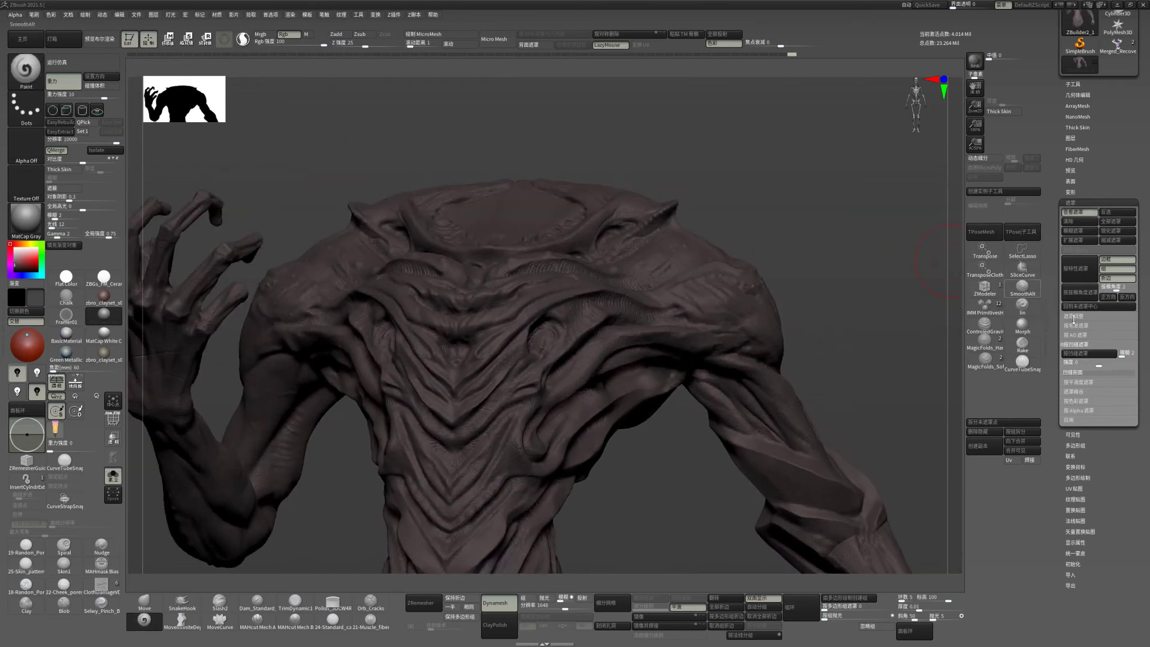
ctrl+right_drag(904, 346, 952, 345)
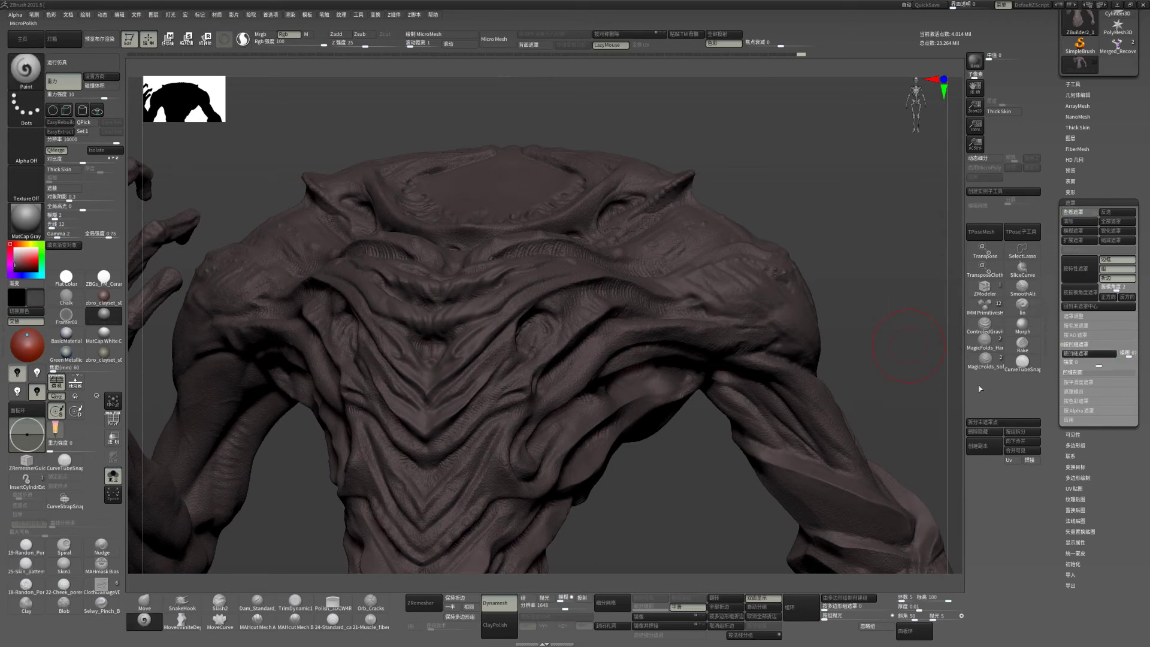
- Mask the whole torso, clear it, and raise the cavity mask intensity to about 95
ctrl+click(896, 315)
ctrl+click(899, 314)
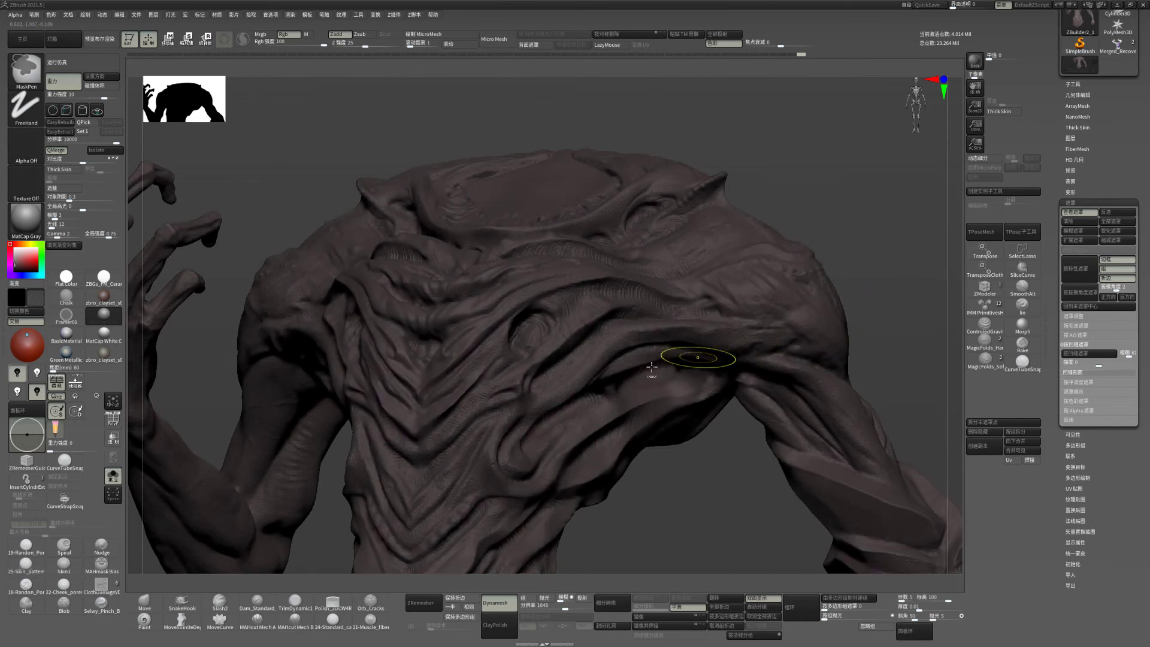
key(ctrl+a)
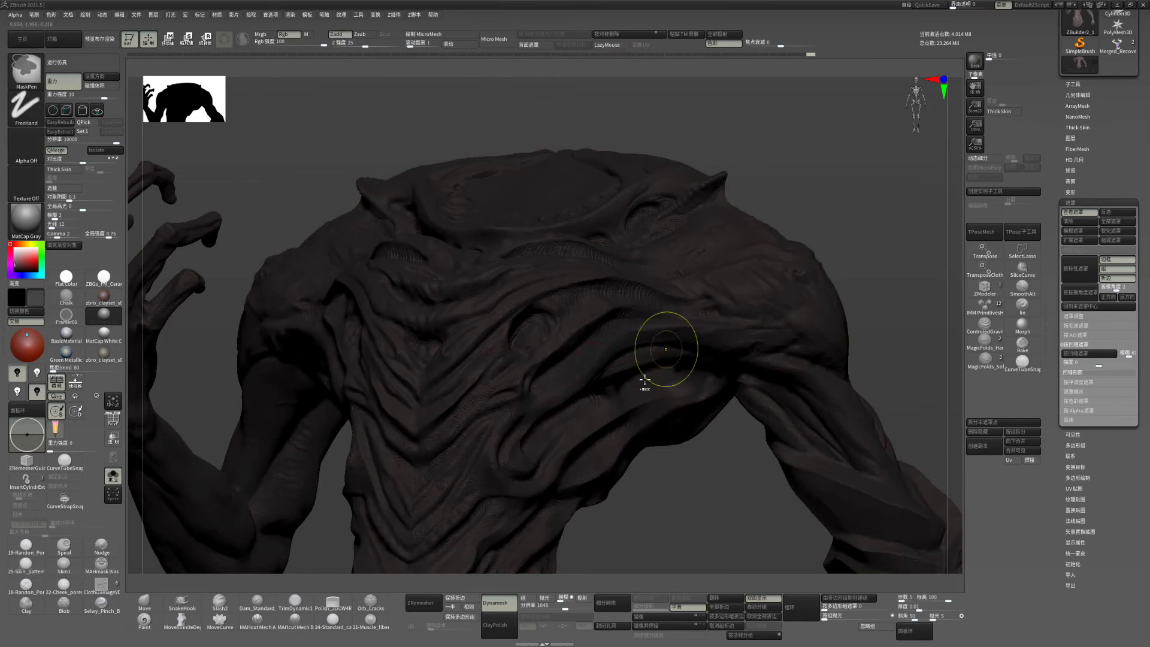
key(ctrl)
ctrl+click(876, 250)
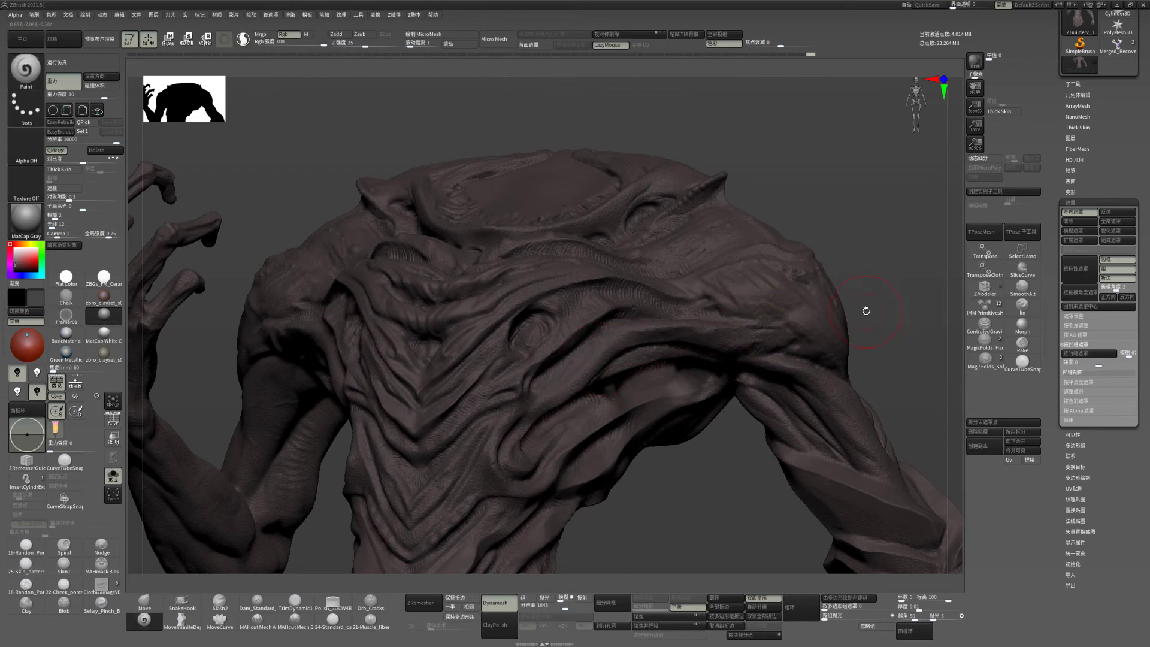
drag(878, 257, 935, 318)
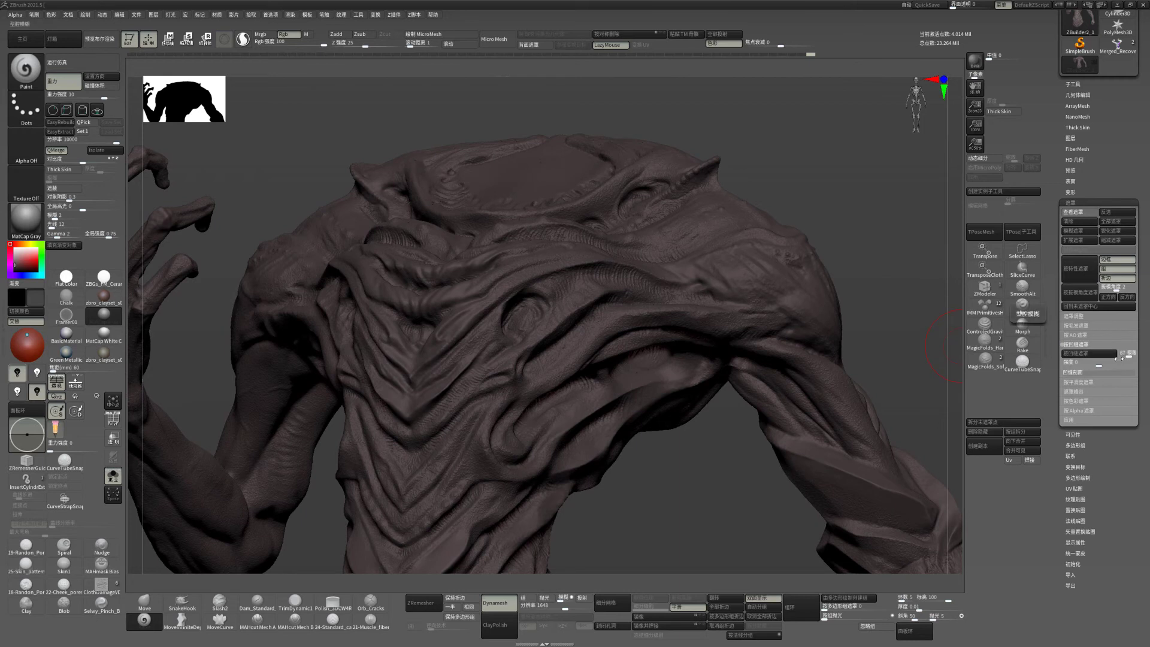
drag(1123, 359, 1124, 353)
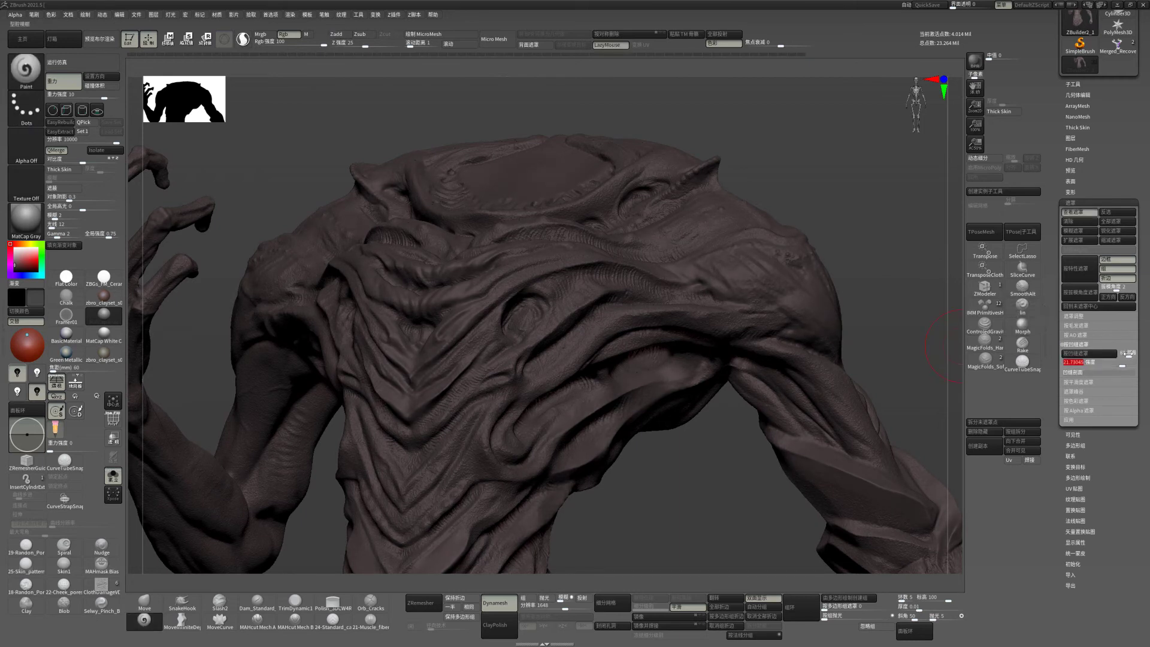
drag(1120, 362, 1131, 367)
- Zoom to the chest, smooth the crease by the right shoulder, and hide the mask display
scroll(868, 259, down, 3)
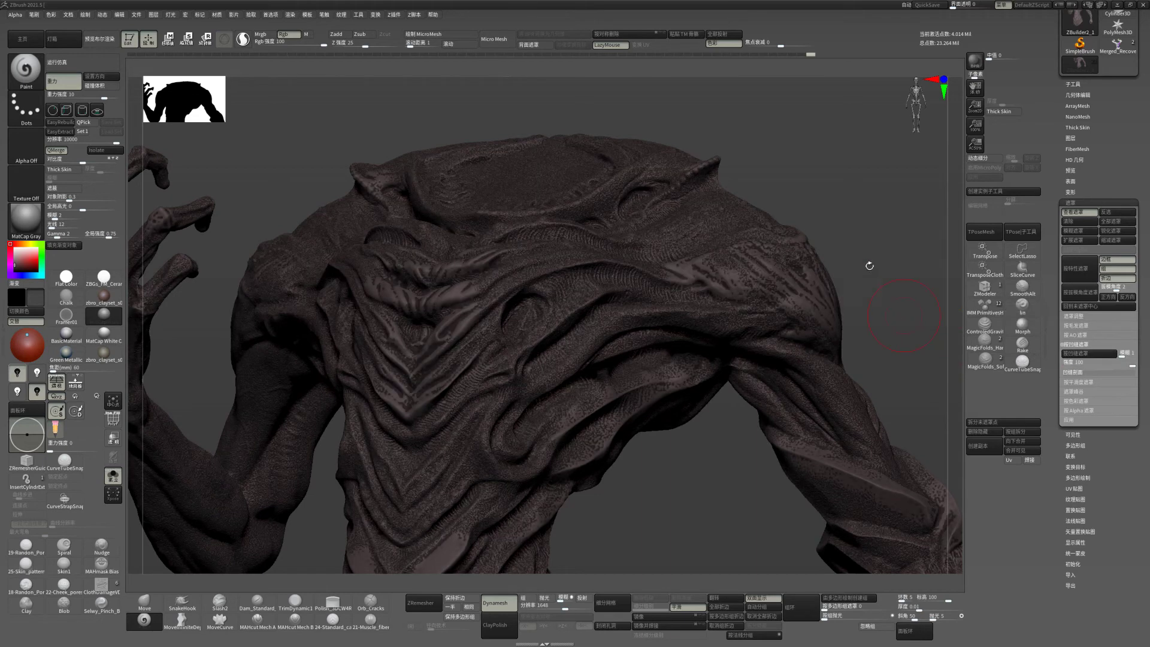
scroll(863, 249, down, 3)
scroll(862, 258, up, 3)
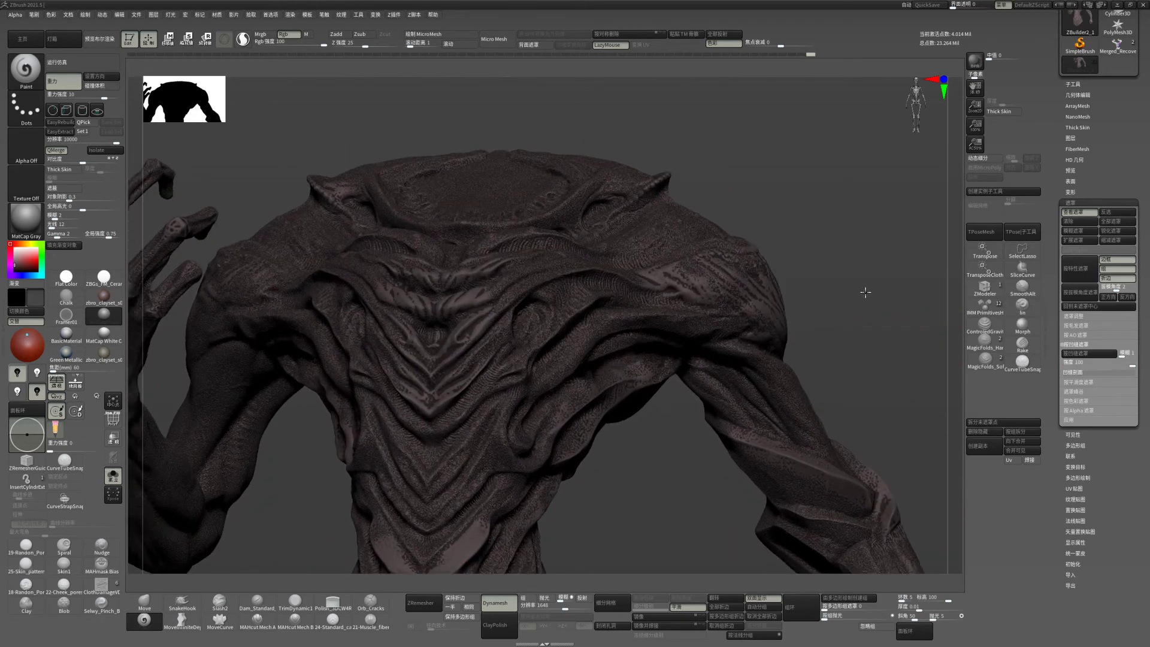
scroll(866, 293, up, 2)
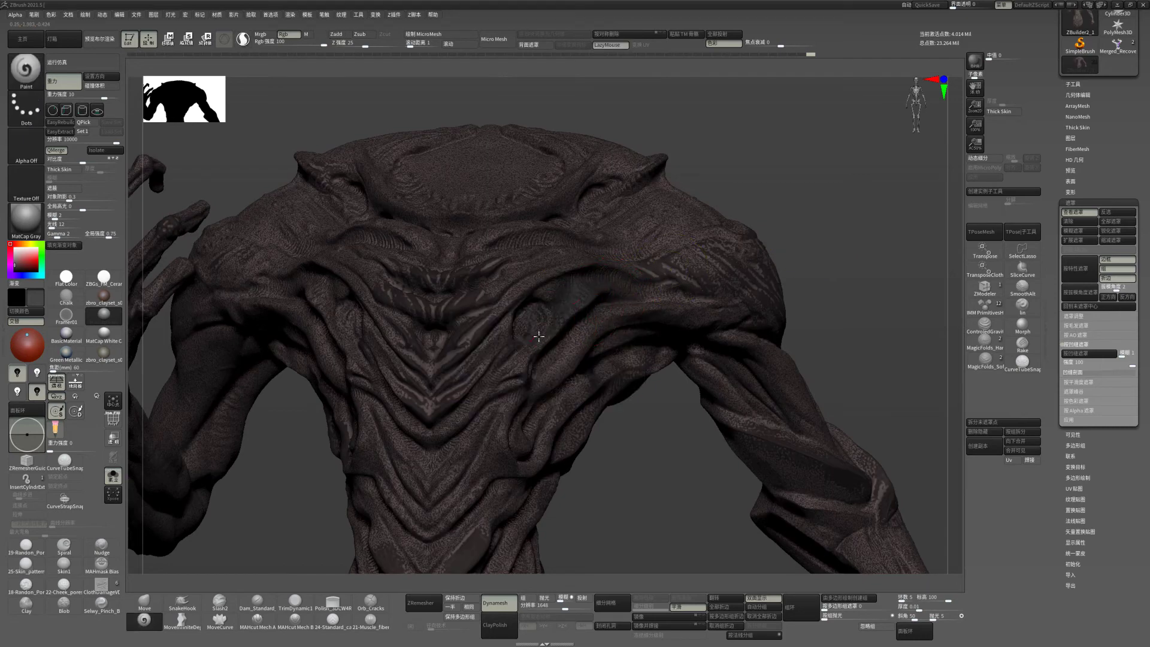
scroll(818, 246, up, 3)
scroll(816, 249, up, 2)
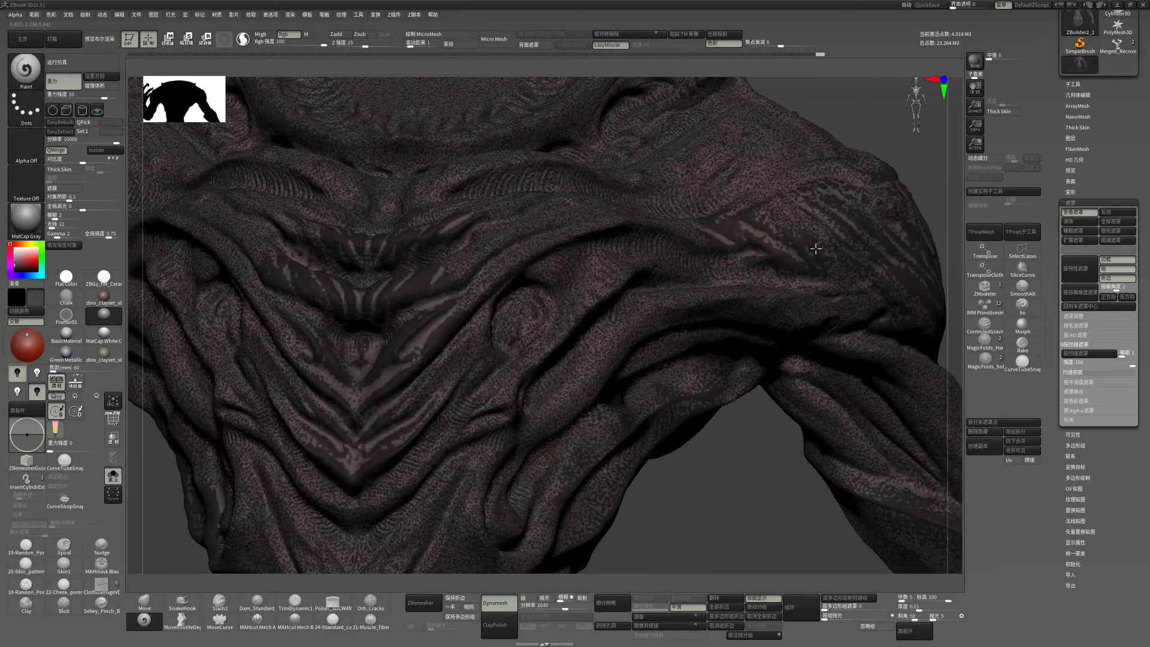
scroll(628, 259, down, 1)
shift+drag(617, 249, 639, 248)
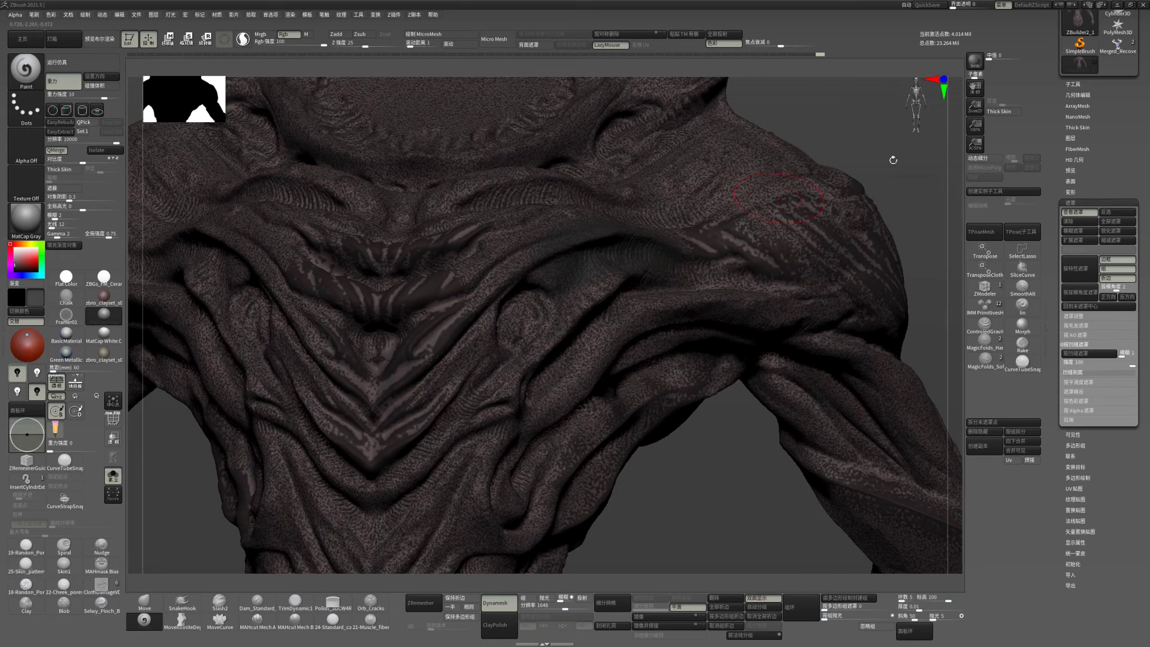
click(1079, 212)
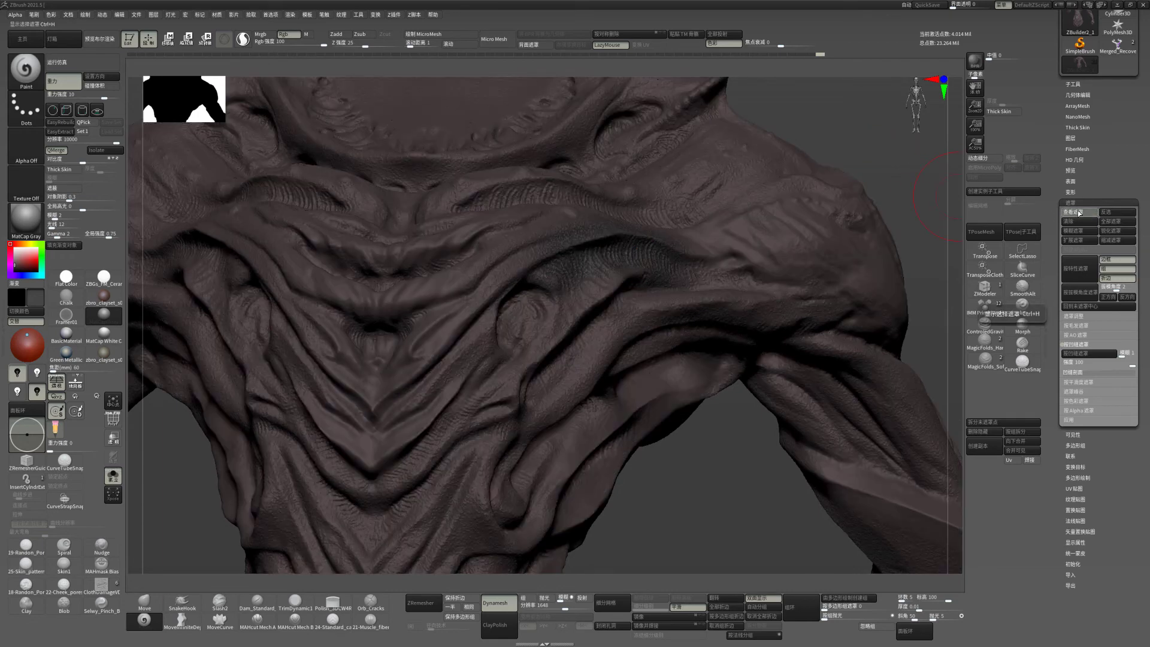
- Stroke rough skin texture across the chest and shoulder
click(1081, 213)
mouse_move(925, 217)
mouse_down()
mouse_move(905, 179)
mouse_move(967, 262)
mouse_move(941, 214)
mouse_move(940, 250)
mouse_move(951, 263)
mouse_move(945, 198)
mouse_move(893, 134)
mouse_move(716, 278)
mouse_up()
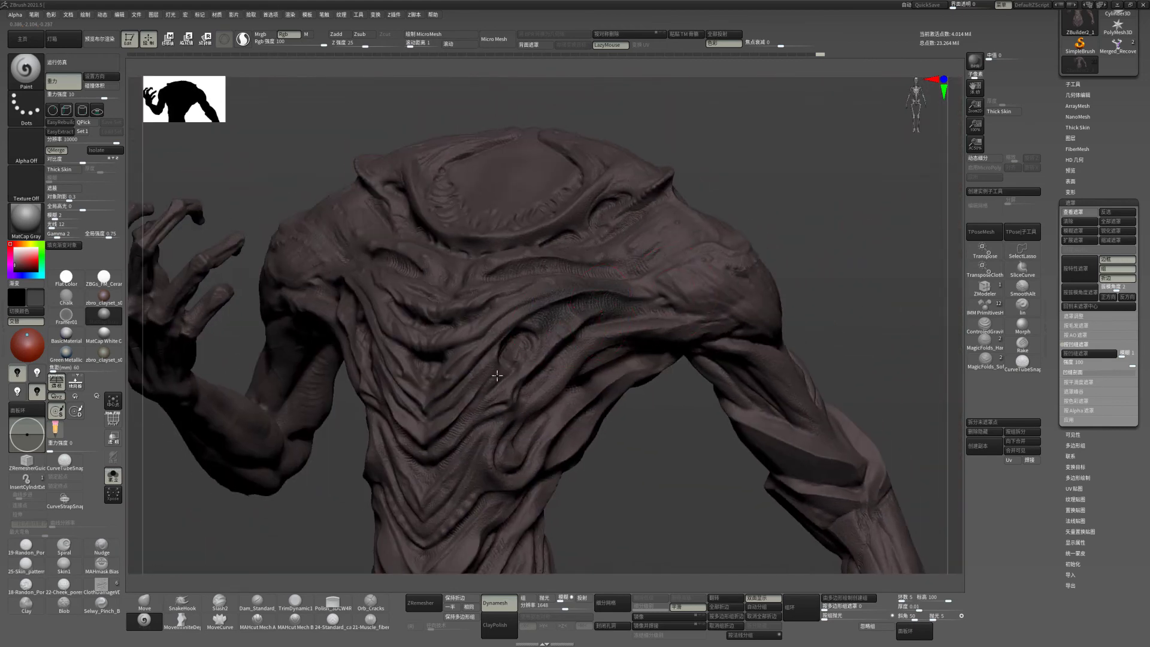
mouse_move(498, 375)
mouse_down()
mouse_move(539, 336)
mouse_move(518, 422)
mouse_up()
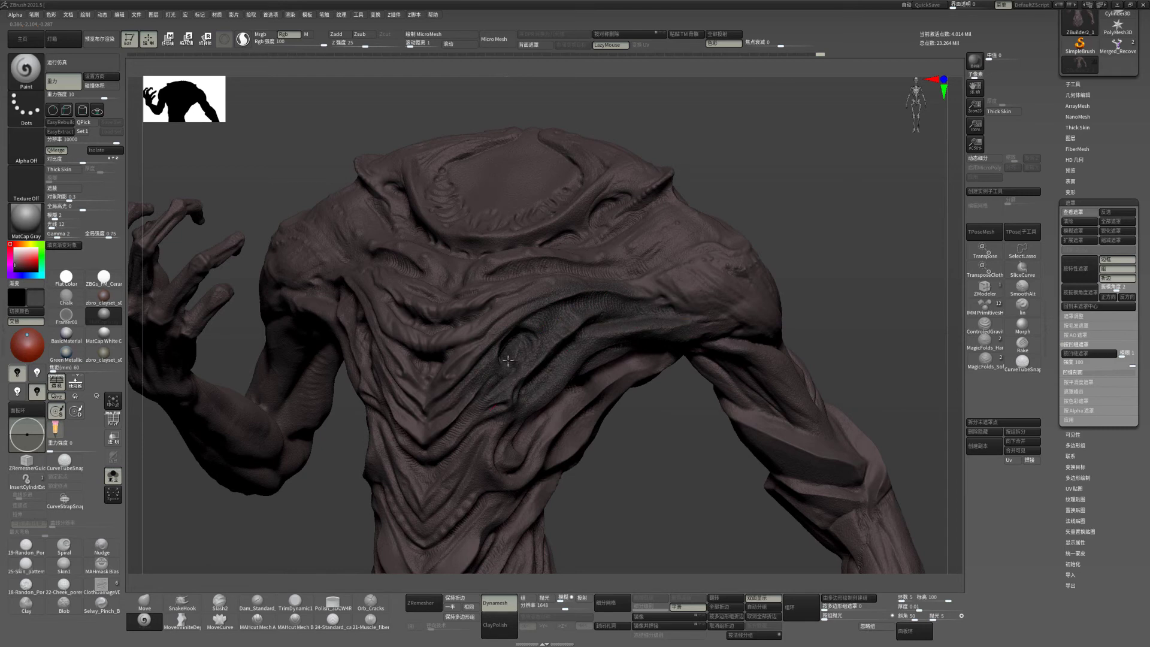
mouse_move(508, 360)
mouse_down()
mouse_move(420, 395)
mouse_move(395, 313)
mouse_up()
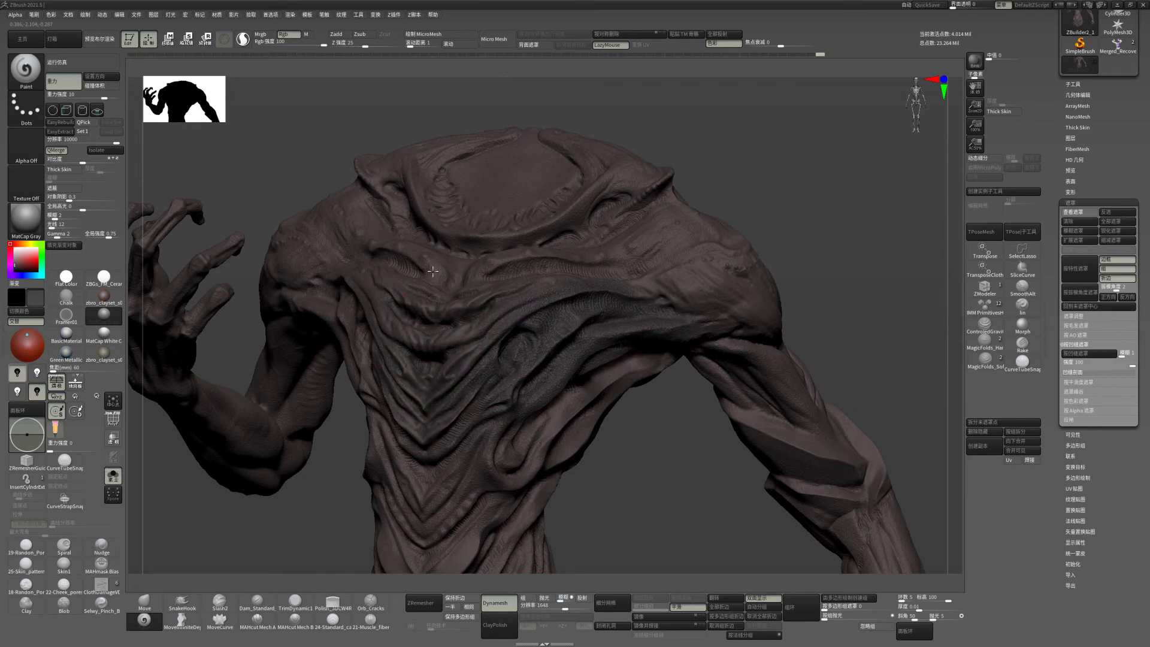
drag(506, 303, 437, 270)
mouse_move(581, 252)
mouse_down()
mouse_move(647, 240)
mouse_move(701, 204)
mouse_up()
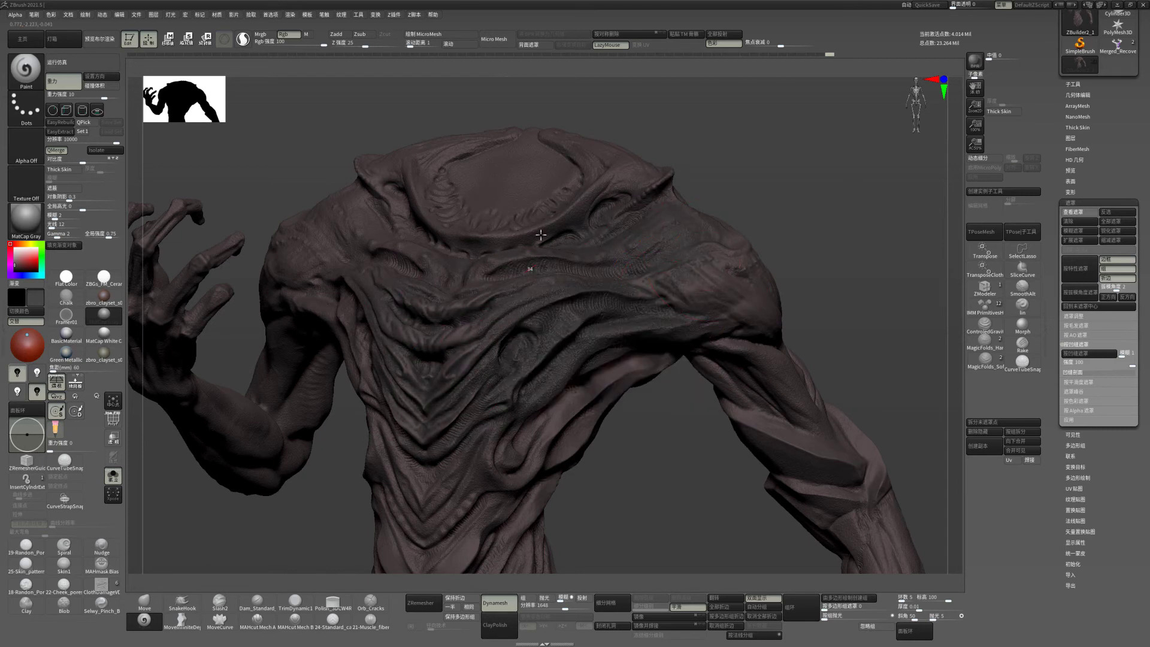
- Fill the creature with the dark colour and view it up close
ctrl+right_drag(851, 449, 586, 399)
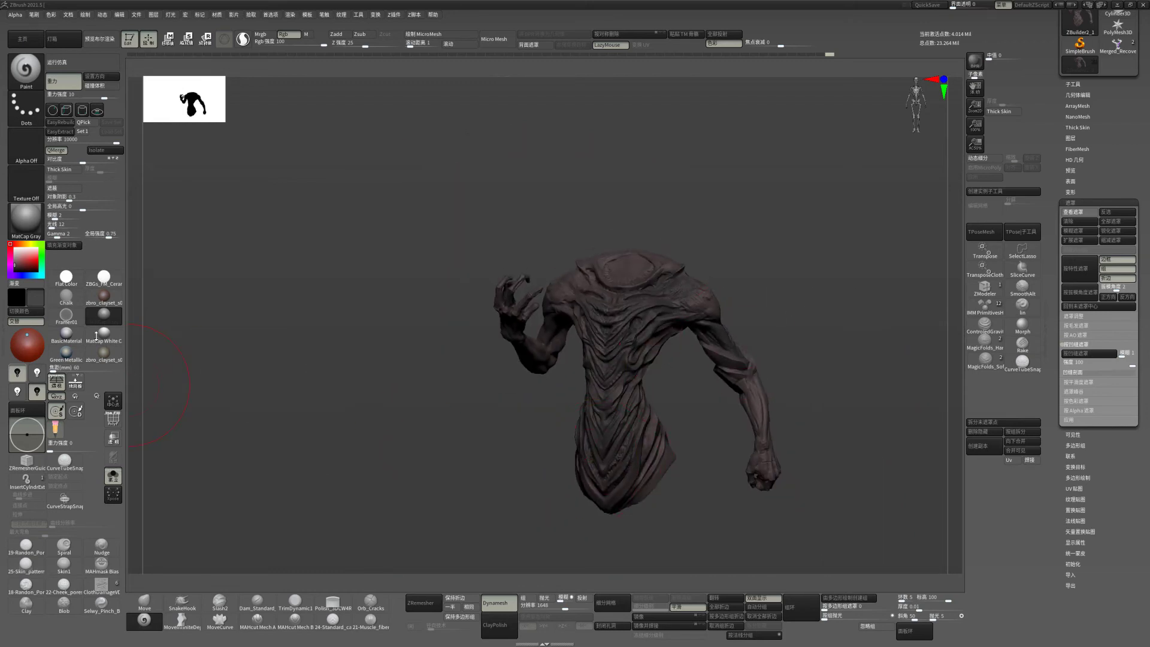
click(63, 245)
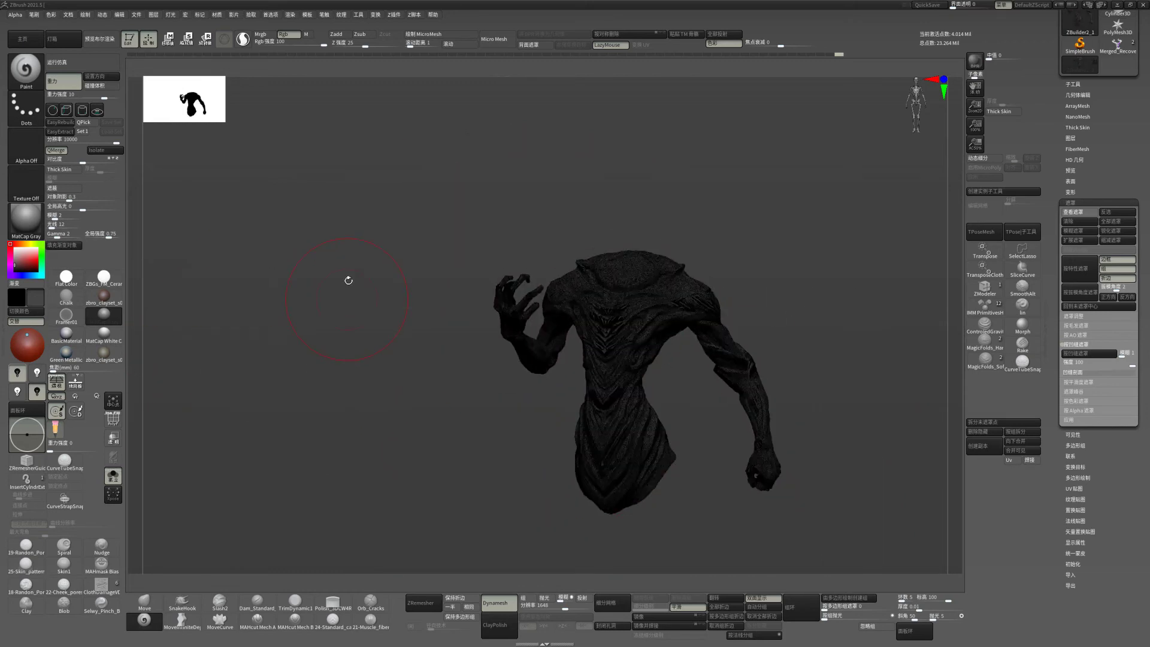
mouse_move(347, 277)
ctrl+right_down()
mouse_move(352, 379)
mouse_move(700, 405)
ctrl+right_up()
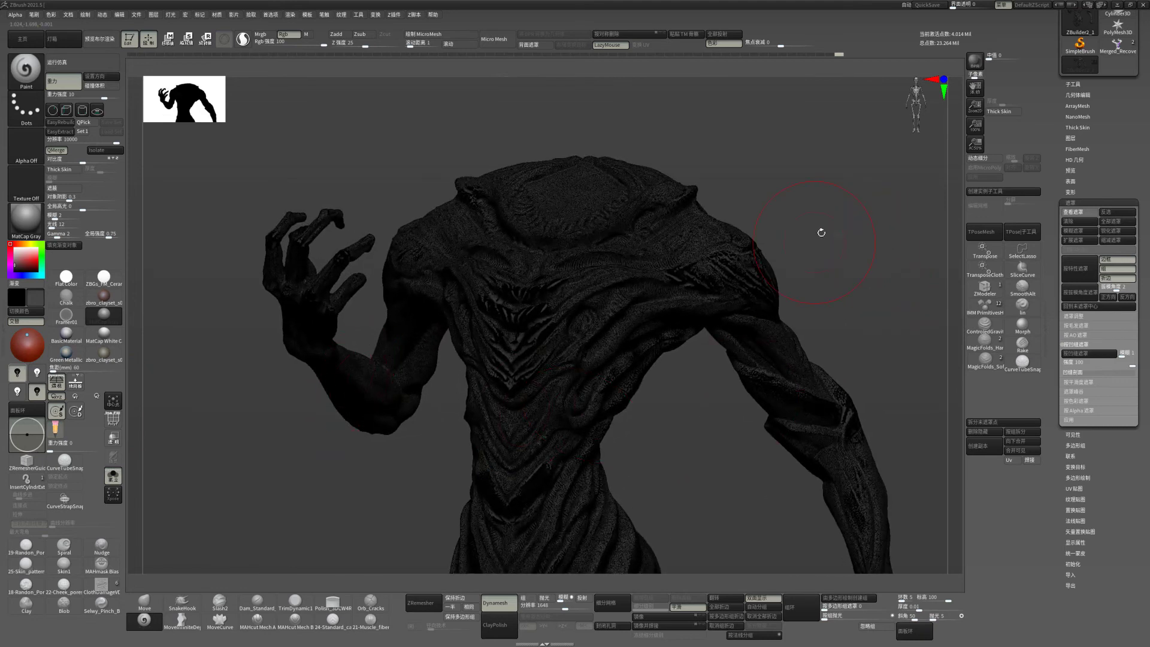
mouse_move(821, 233)
right_down()
mouse_move(809, 232)
mouse_move(838, 248)
right_up()
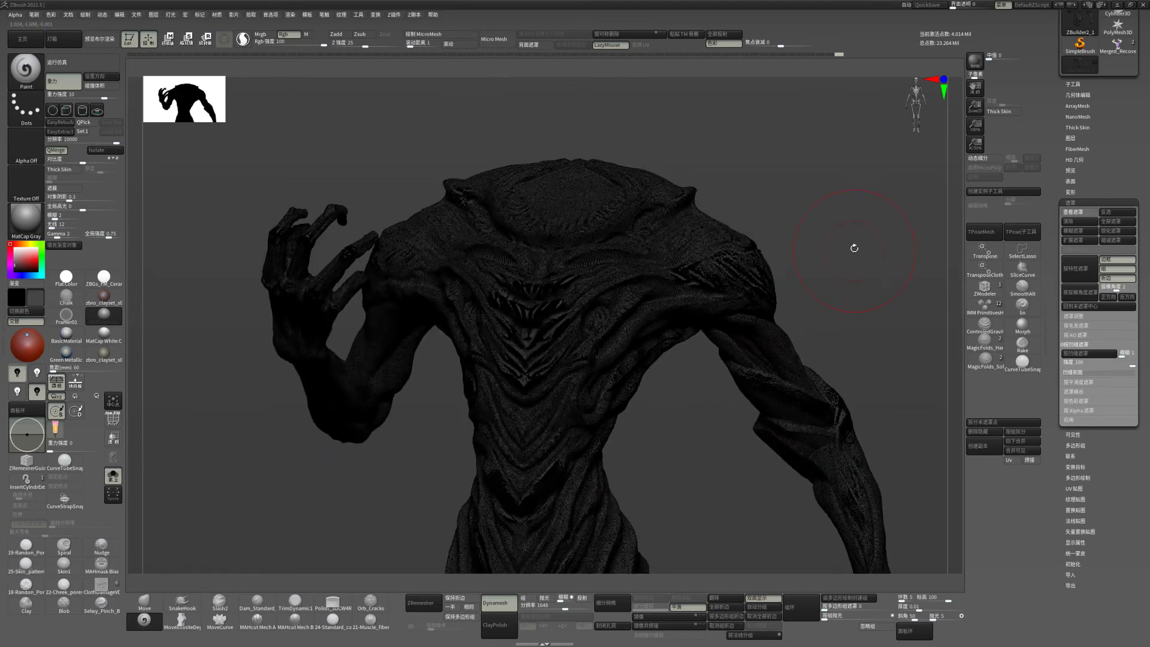
right_drag(909, 240, 866, 226)
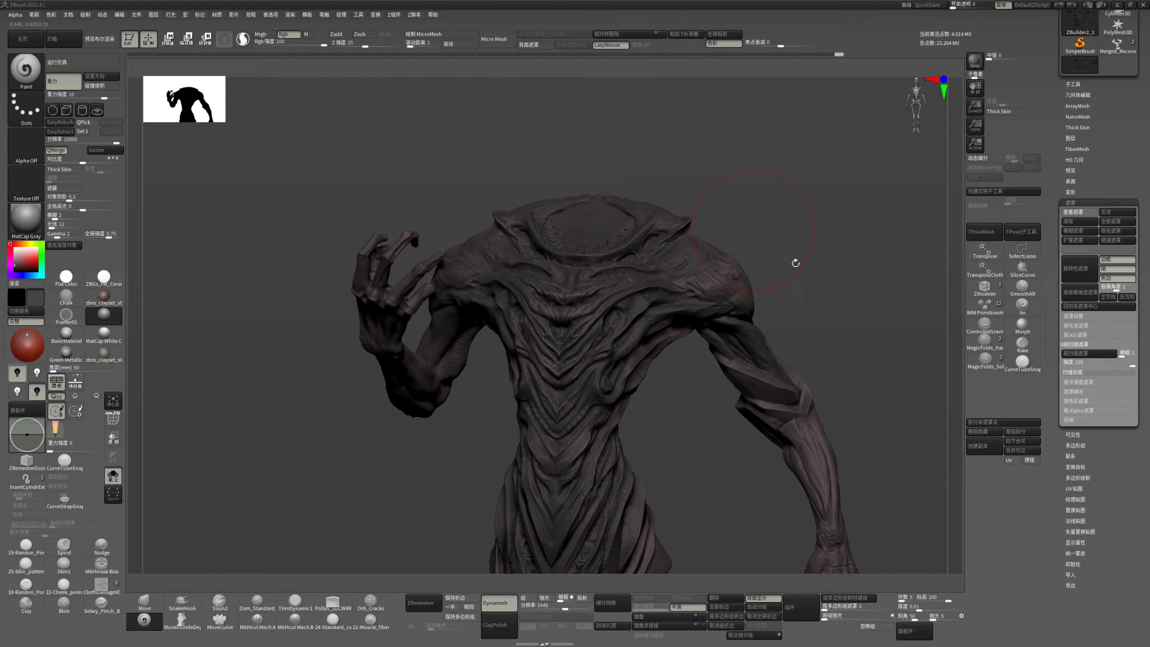
- Orbit around the creature to review its back, sides and full caped figure
right_drag(795, 263, 748, 290)
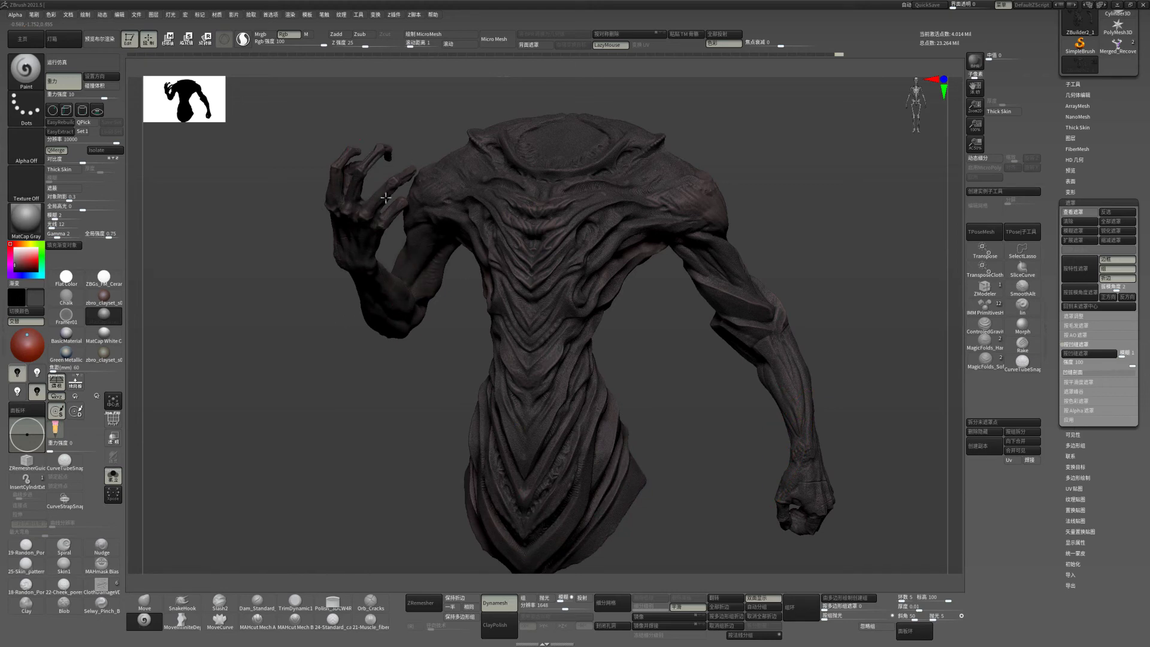
mouse_move(386, 197)
right_down()
mouse_move(357, 322)
mouse_move(352, 242)
right_up()
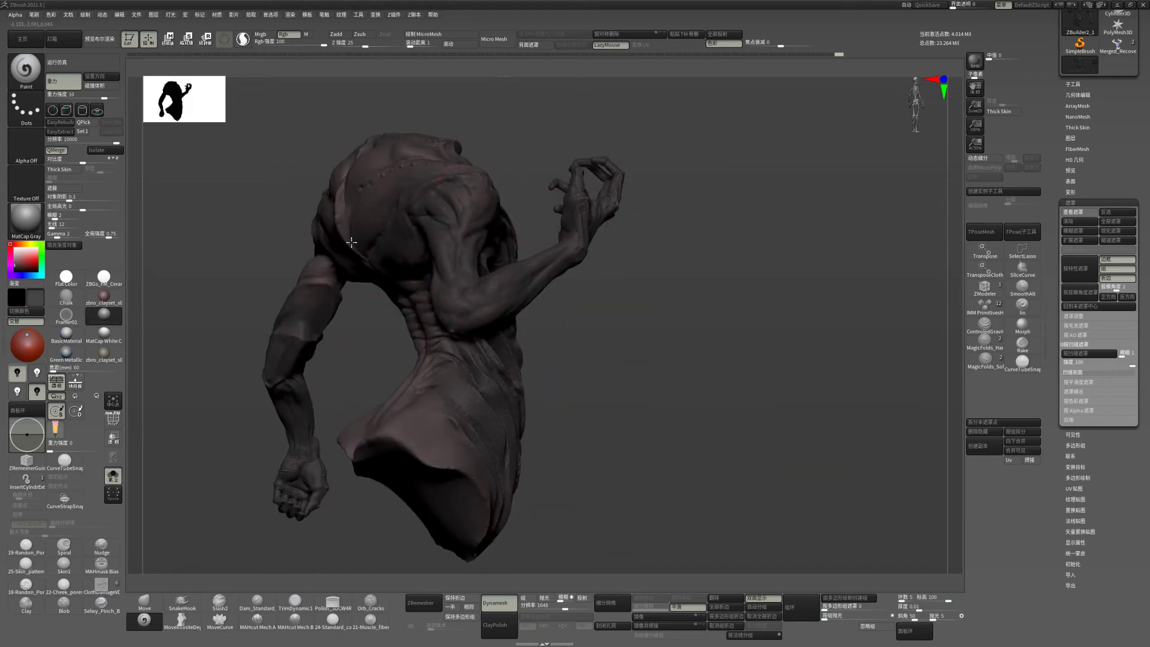
right_drag(669, 326, 606, 352)
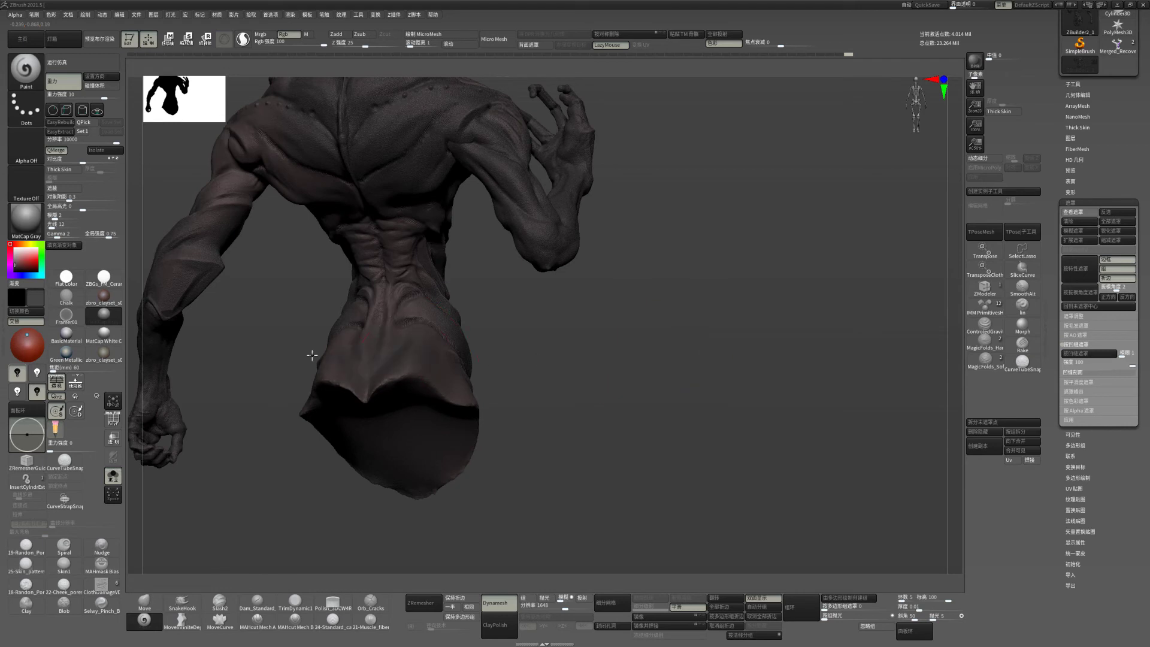
mouse_move(304, 186)
right_down()
mouse_move(706, 385)
mouse_move(449, 303)
right_up()
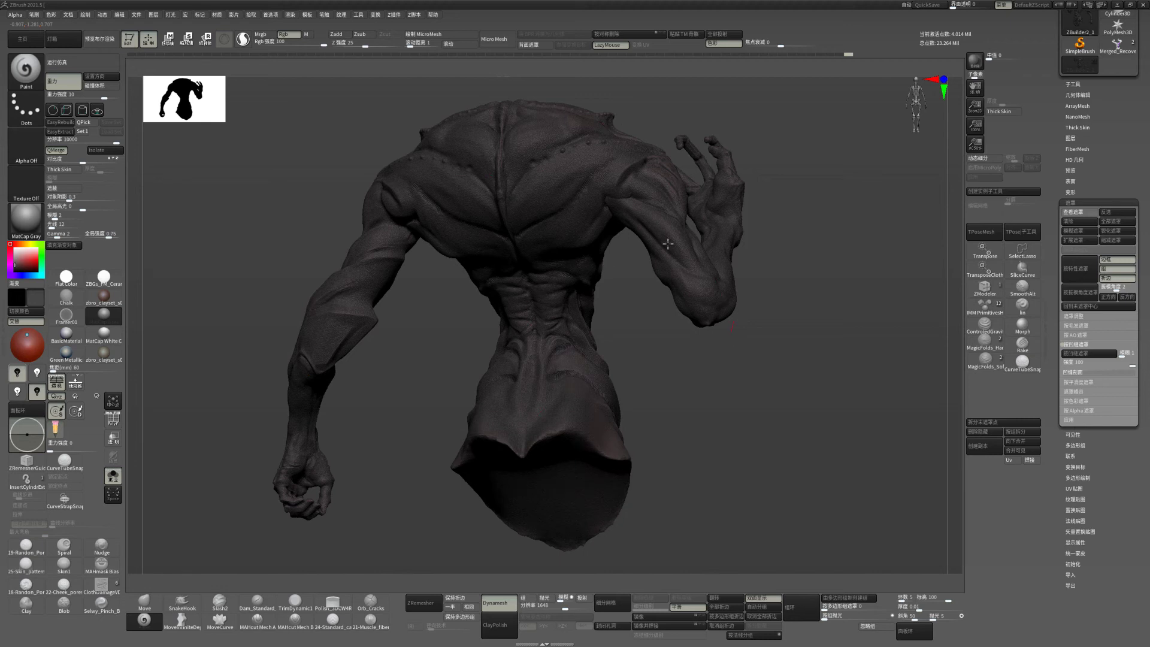
mouse_move(719, 410)
right_down()
mouse_move(713, 334)
mouse_move(588, 250)
right_up()
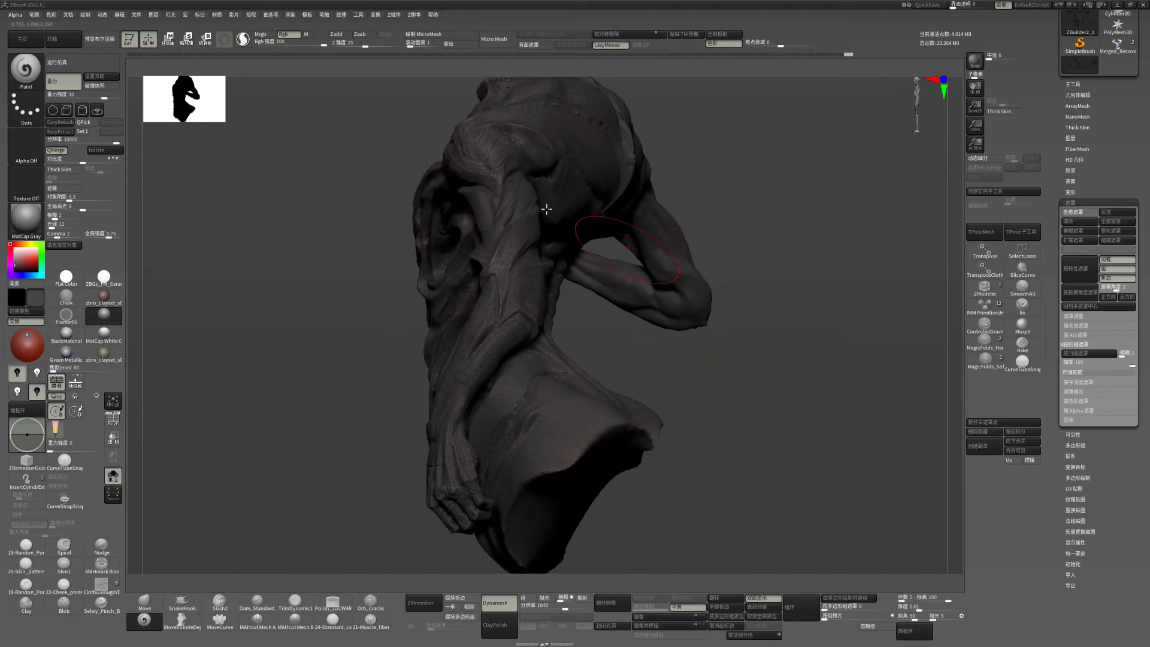
mouse_move(454, 444)
right_down()
mouse_move(701, 357)
mouse_move(783, 385)
mouse_move(731, 411)
mouse_move(615, 330)
right_up()
mouse_move(631, 390)
right_down()
mouse_move(665, 404)
mouse_move(590, 265)
right_up()
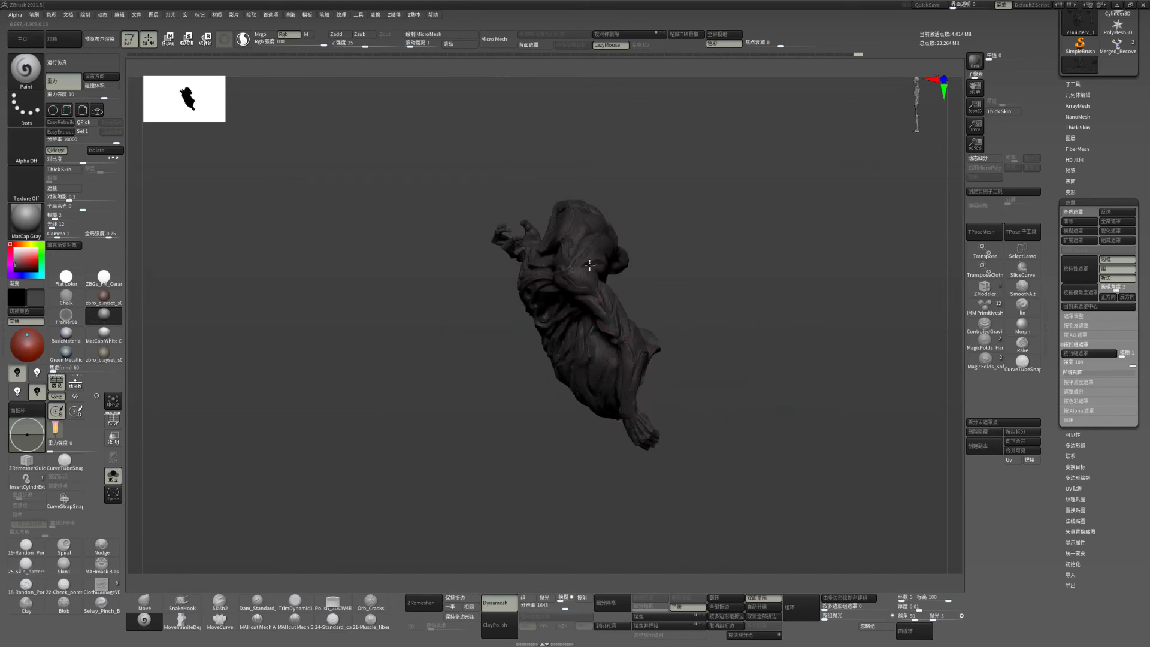
mouse_move(738, 297)
right_down()
mouse_move(777, 351)
mouse_move(770, 334)
mouse_move(350, 461)
right_up()
drag(794, 415, 657, 415)
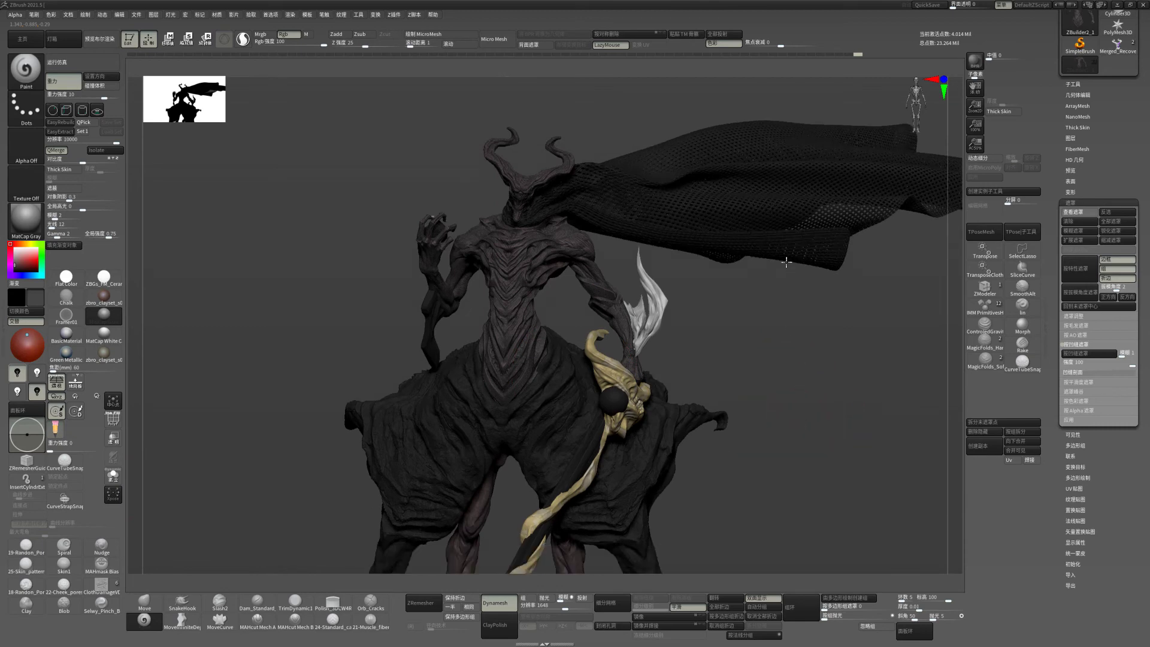
- Select the legs subtool, solo it, and frame it in the view
alt+click(582, 436)
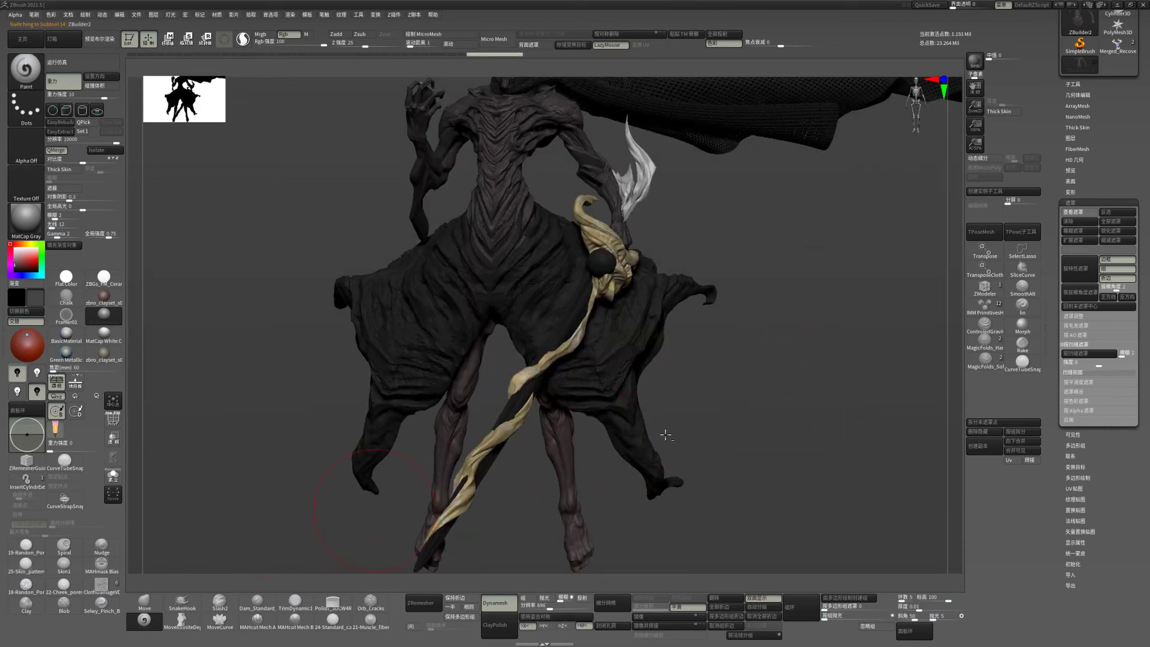
click(112, 477)
key(f)
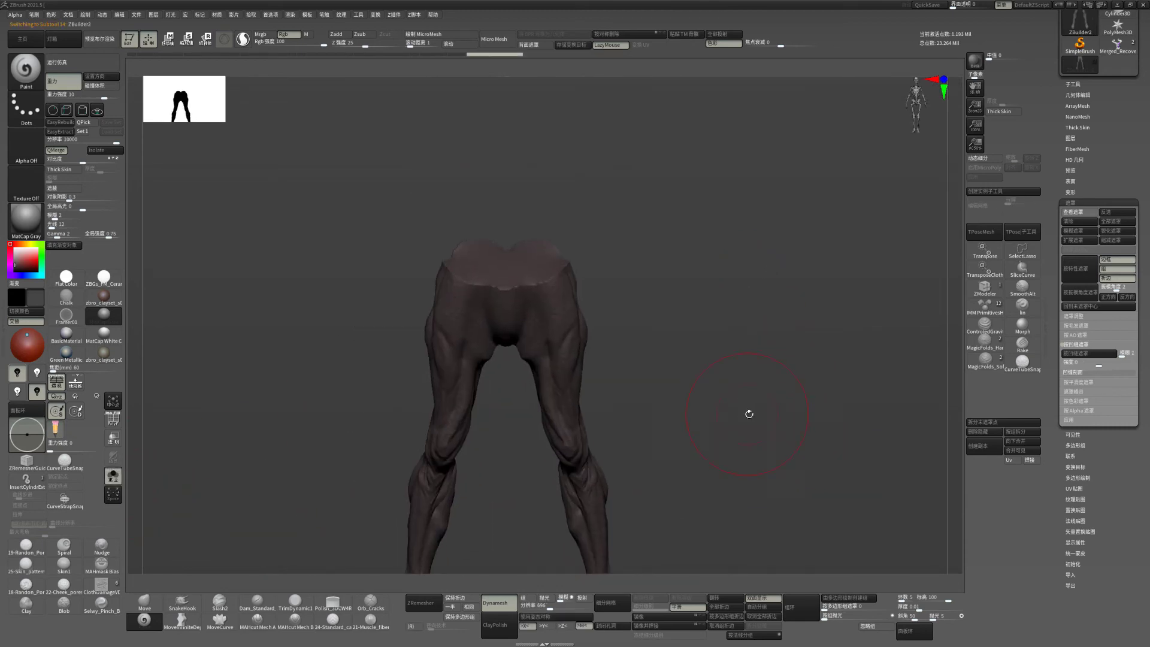
- Set cavity mask intensity to 100, test the cavity mask on the legs, then clear it
click(1099, 363)
text(100)
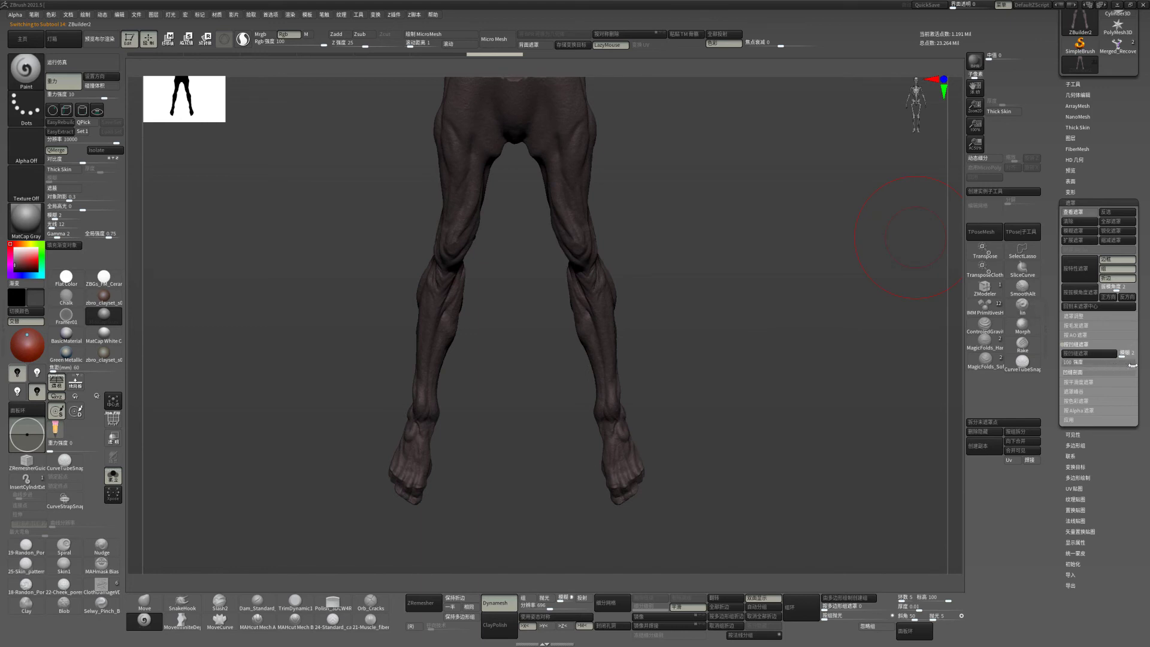
click(1090, 353)
drag(818, 323, 746, 410)
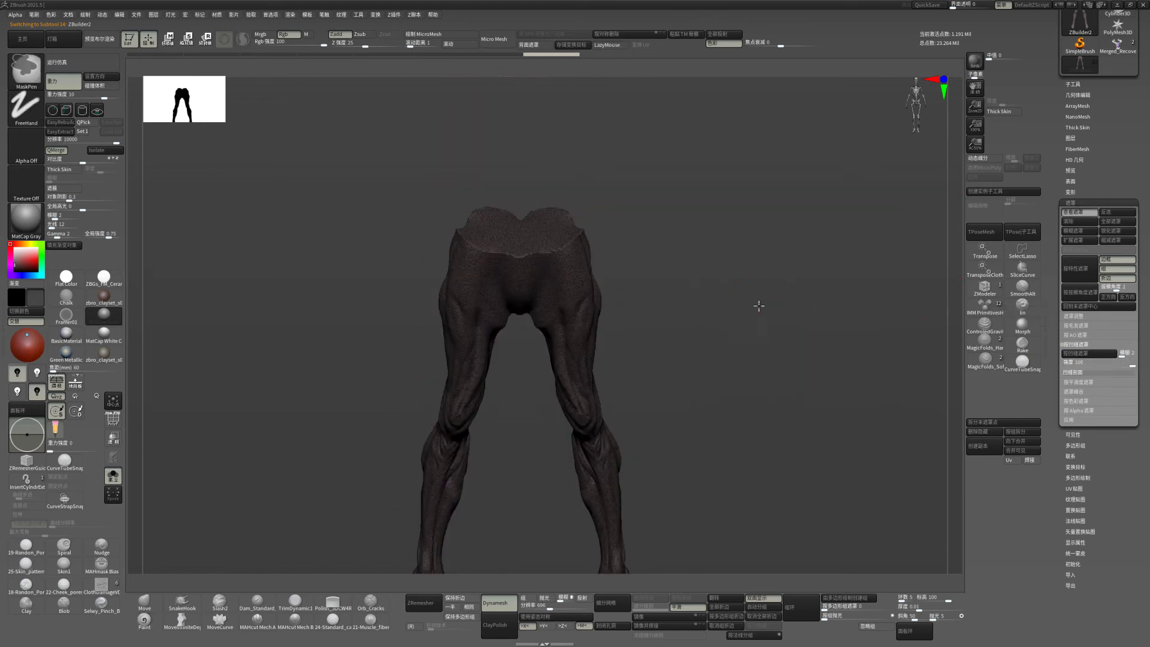
alt+drag(698, 372, 616, 308)
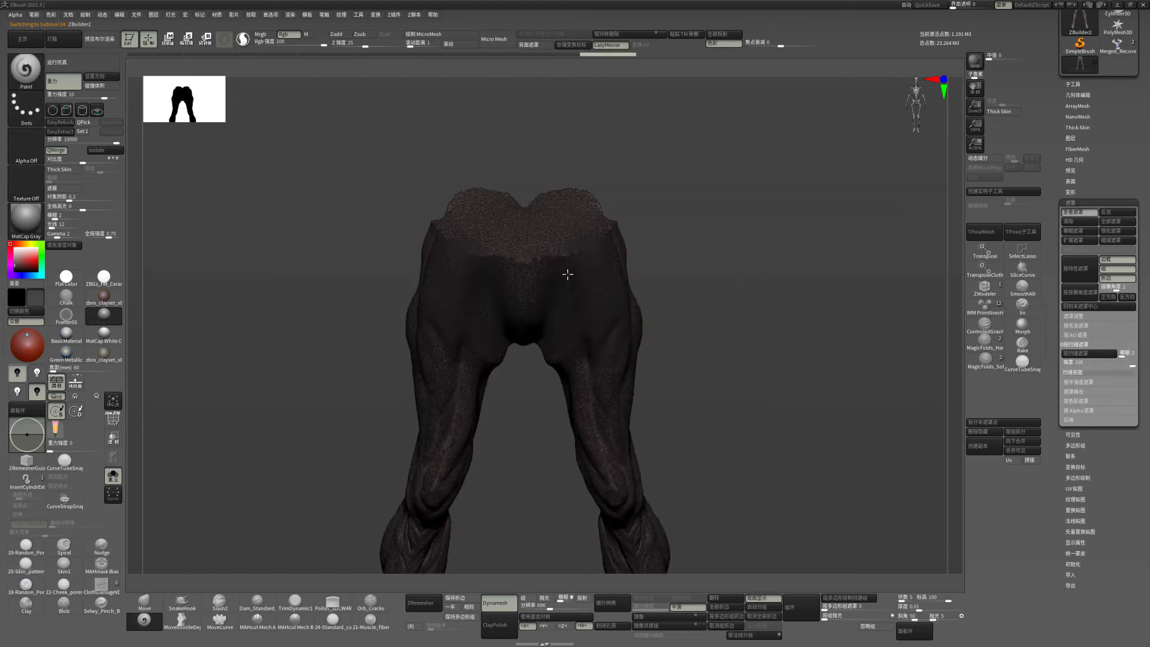
drag(694, 334, 677, 281)
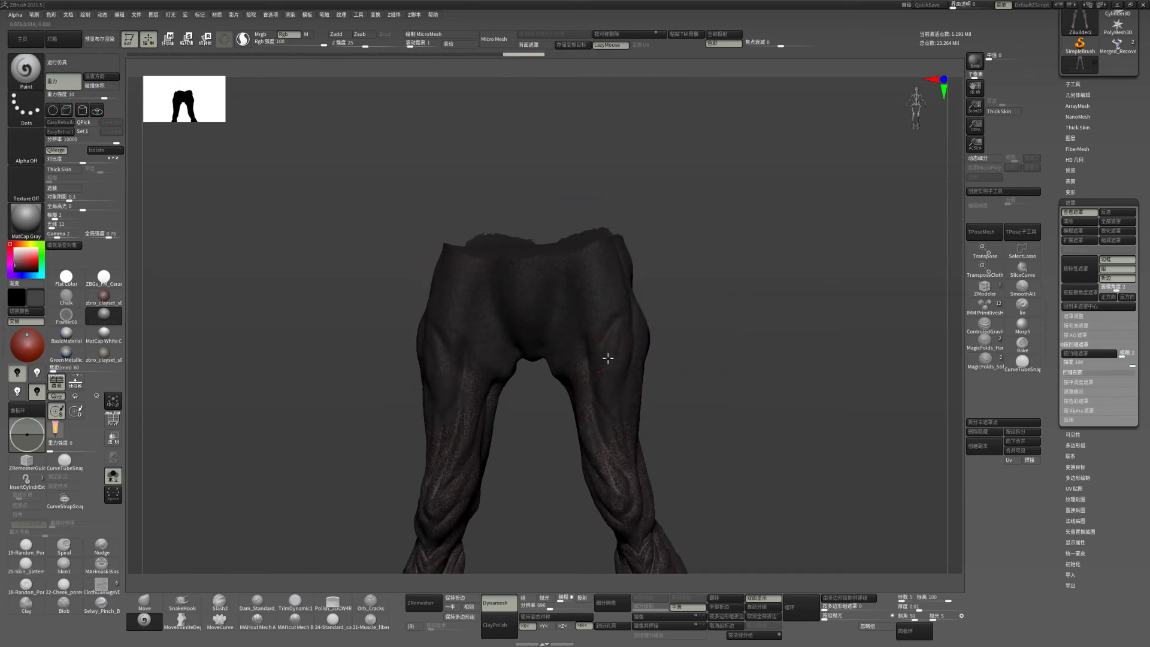
drag(621, 508, 707, 341)
ctrl+drag(763, 378, 750, 367)
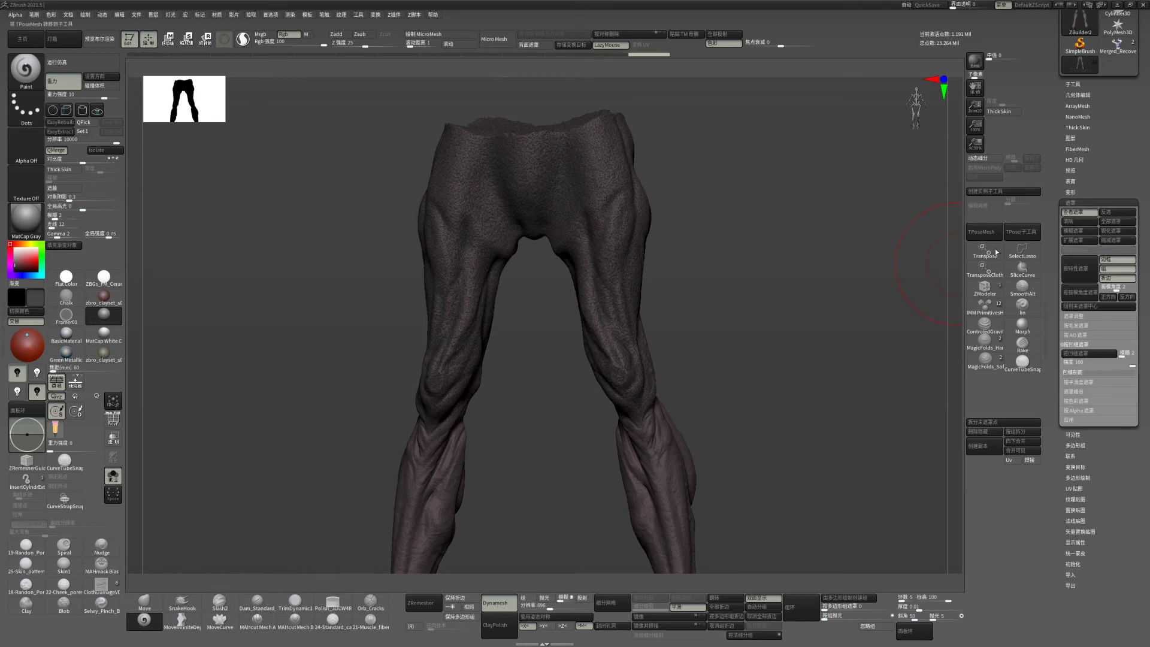
- Mask the legs by cavity, invert the mask, and turn to view the knees
click(1078, 353)
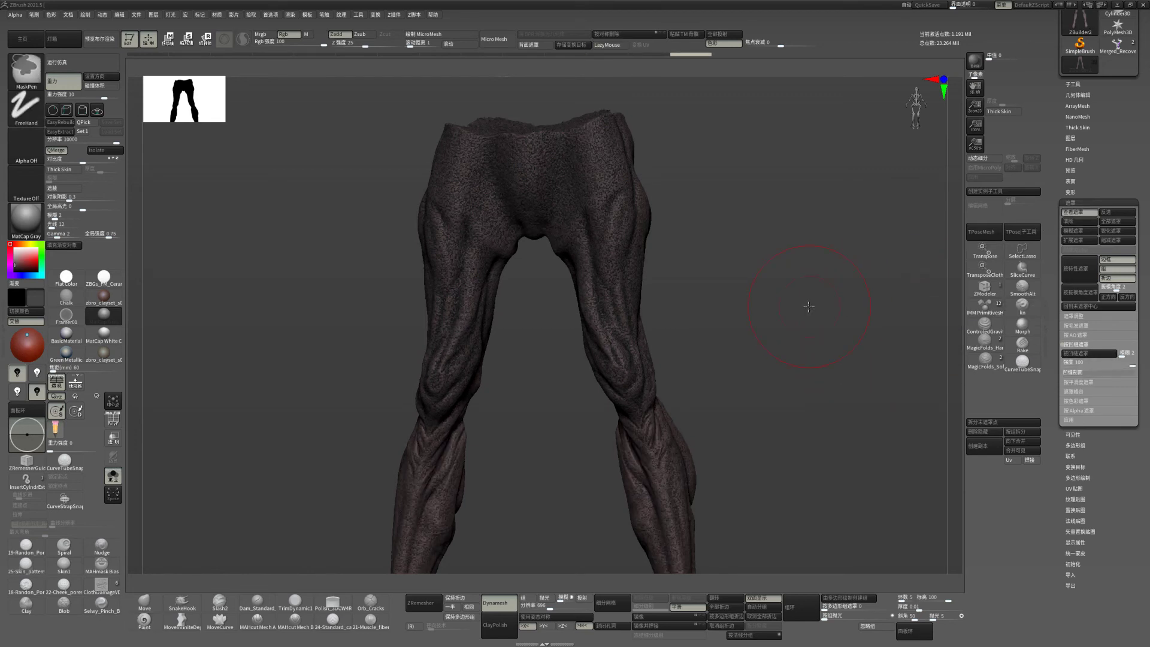
ctrl+click(786, 304)
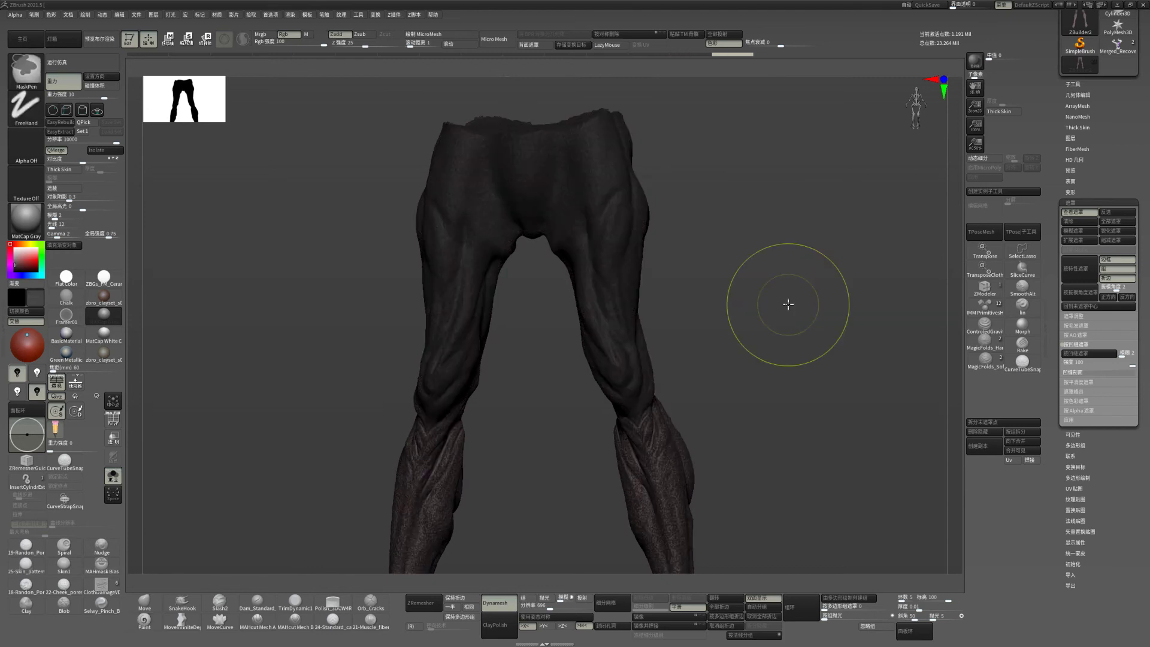
alt+drag(779, 443, 783, 295)
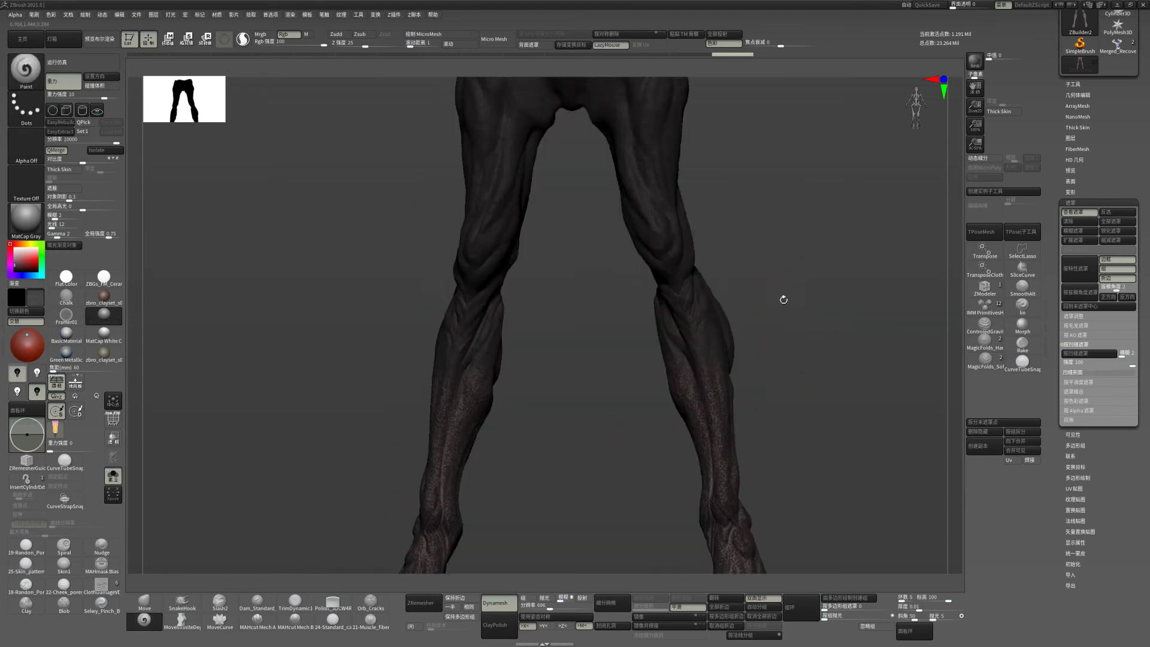
alt+drag(827, 335, 830, 198)
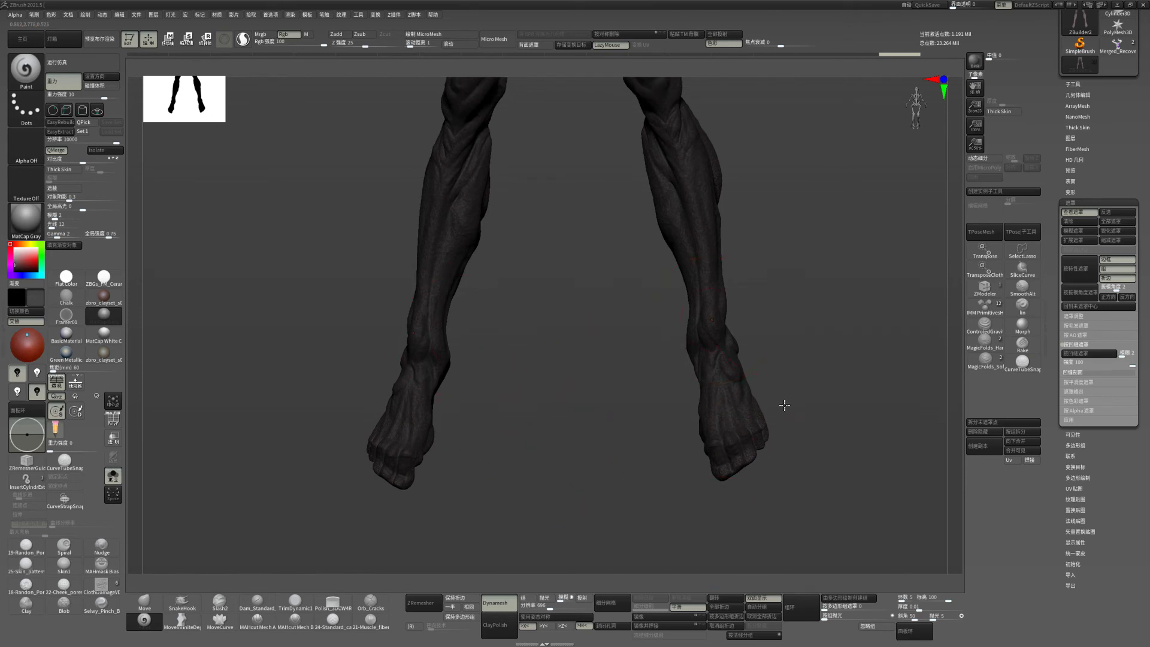
mouse_move(783, 406)
alt+mouse_down()
mouse_move(713, 410)
mouse_move(866, 376)
alt+mouse_up()
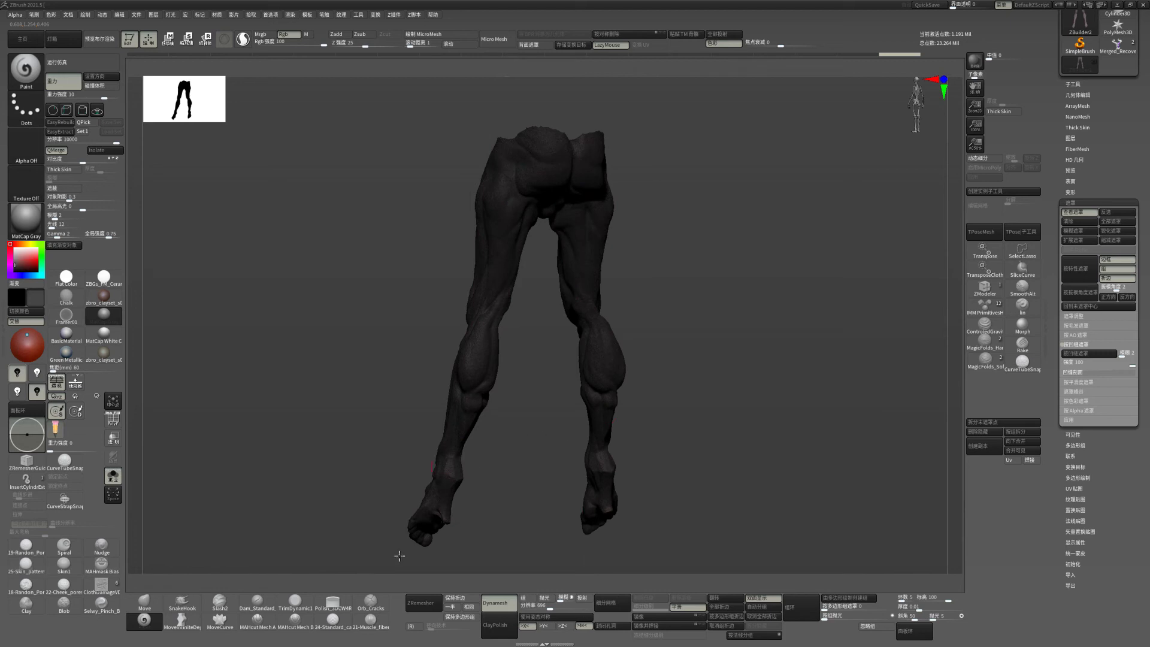
drag(700, 375, 602, 309)
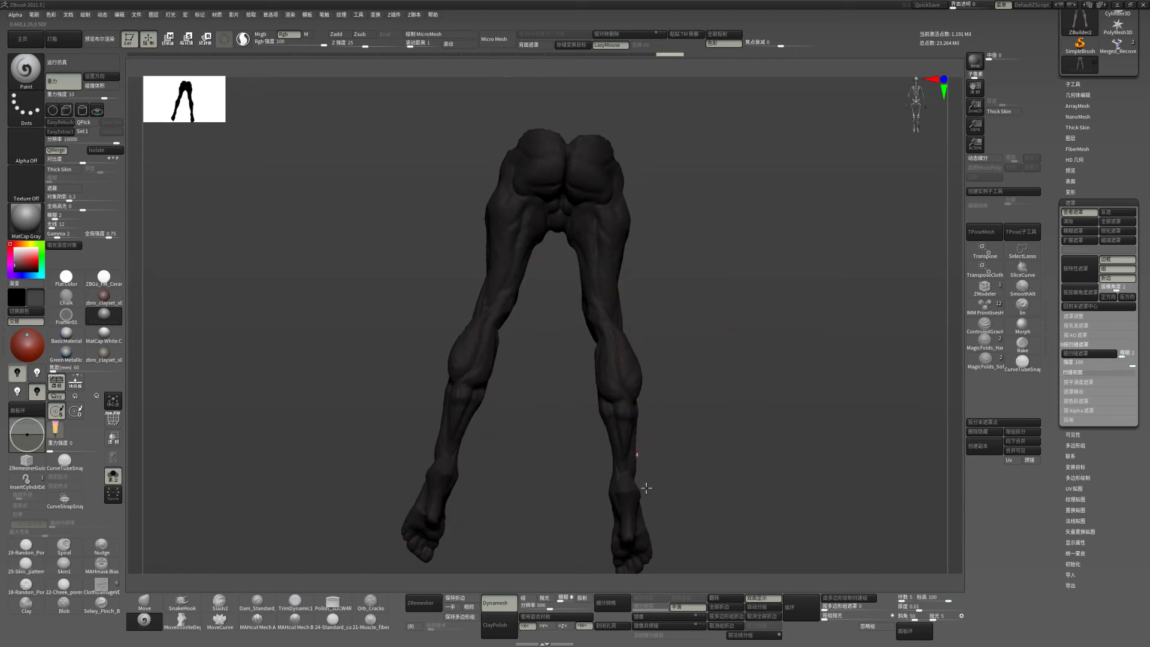
mouse_move(745, 363)
mouse_down()
mouse_move(855, 386)
mouse_move(771, 385)
mouse_move(801, 404)
mouse_move(775, 382)
mouse_up()
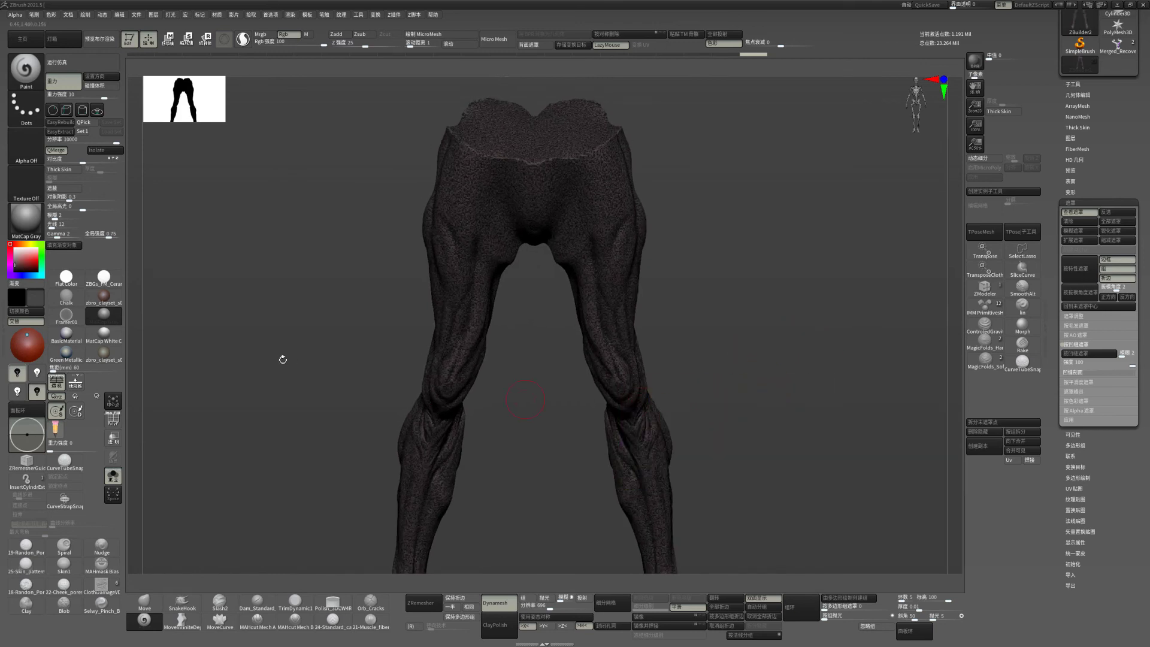
- Pick a brownish-orange colour, paint both knees, then undo four steps
drag(17, 259, 12, 258)
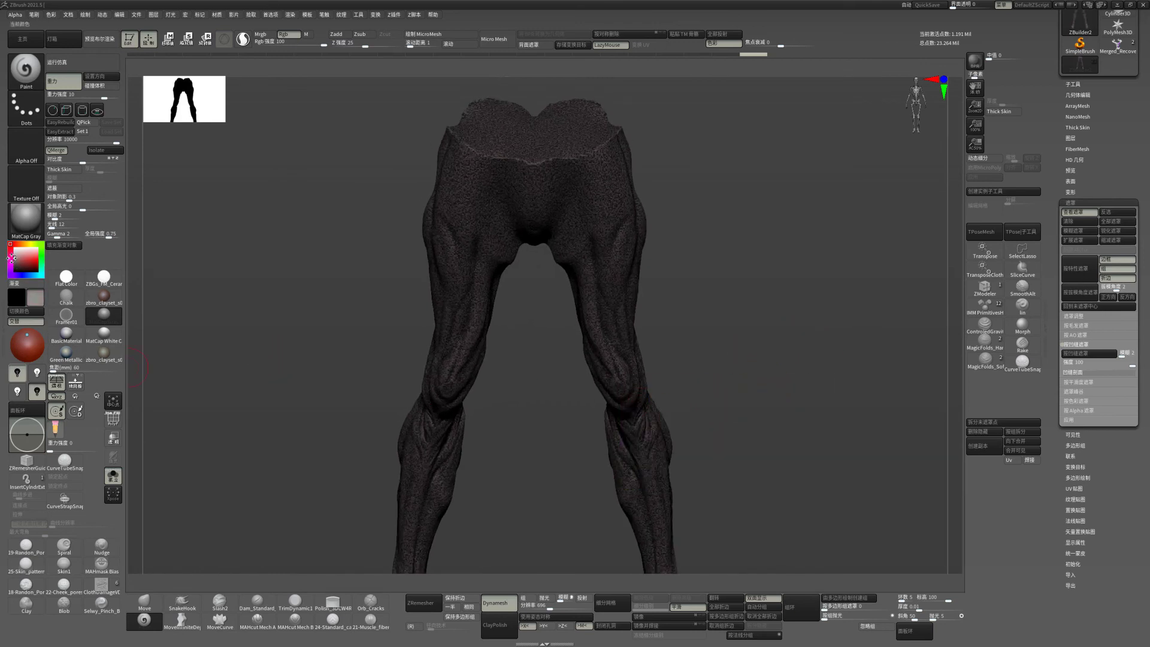
mouse_move(20, 259)
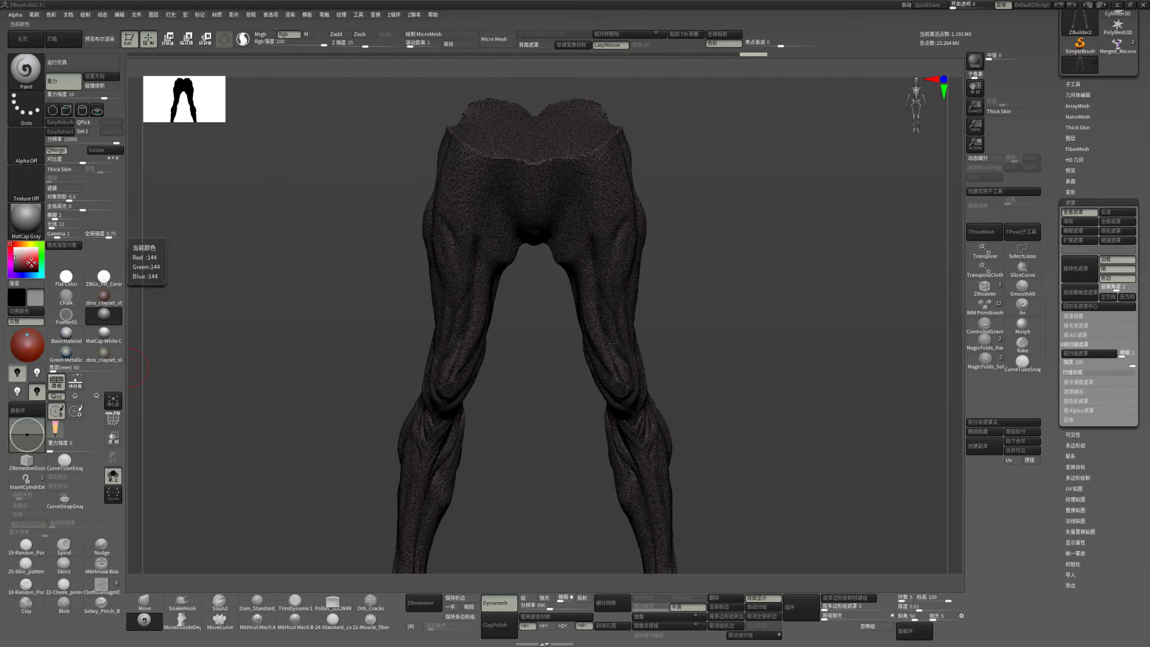
drag(12, 259, 20, 259)
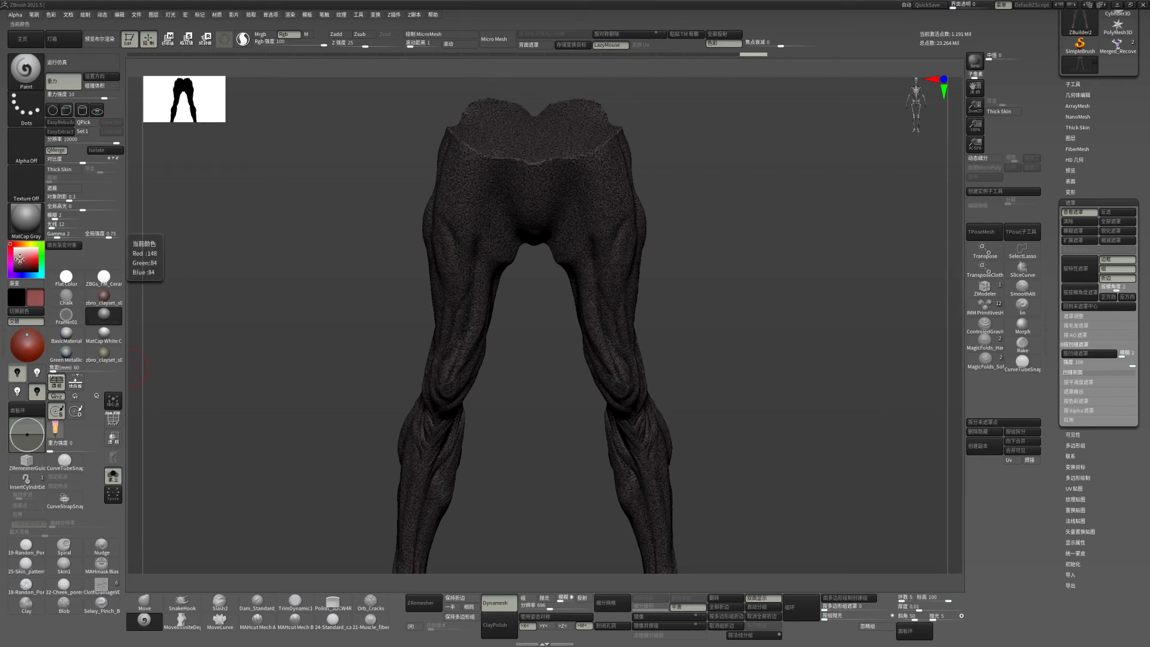
click(20, 245)
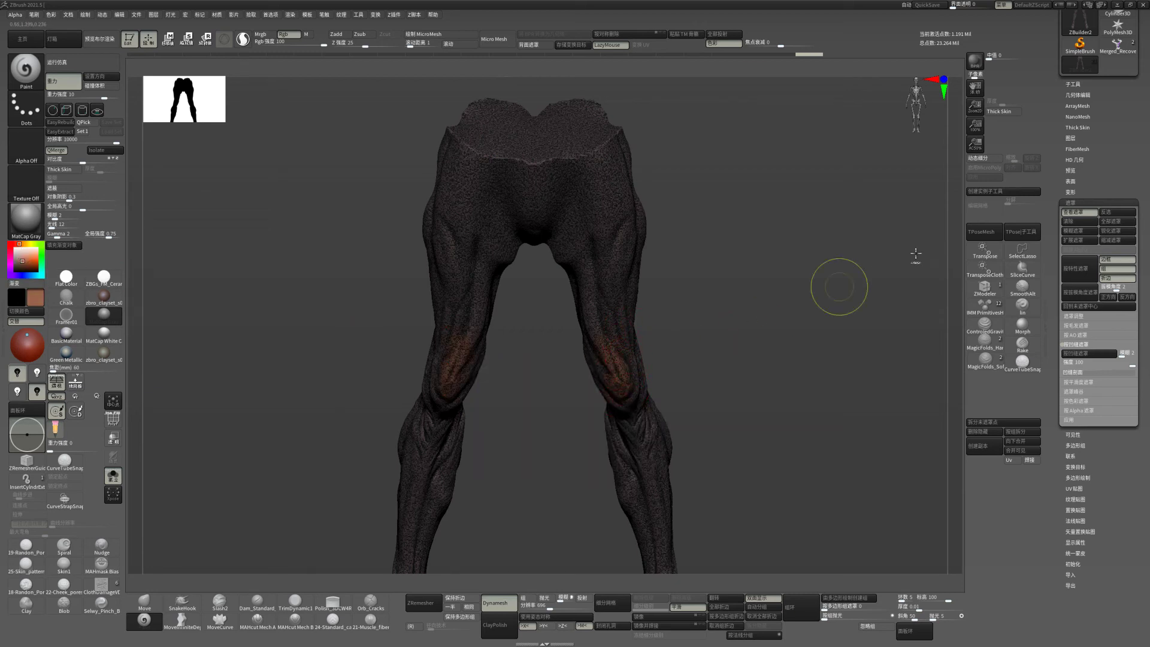
drag(621, 357, 603, 353)
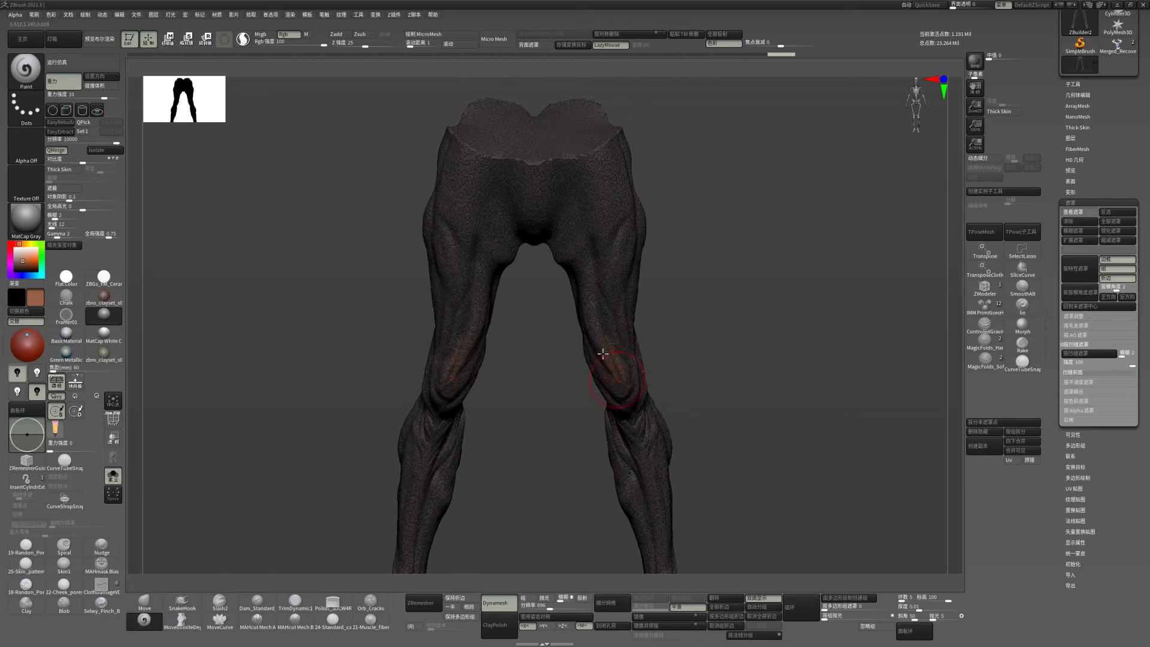
drag(595, 305, 634, 397)
key(ctrl+z)
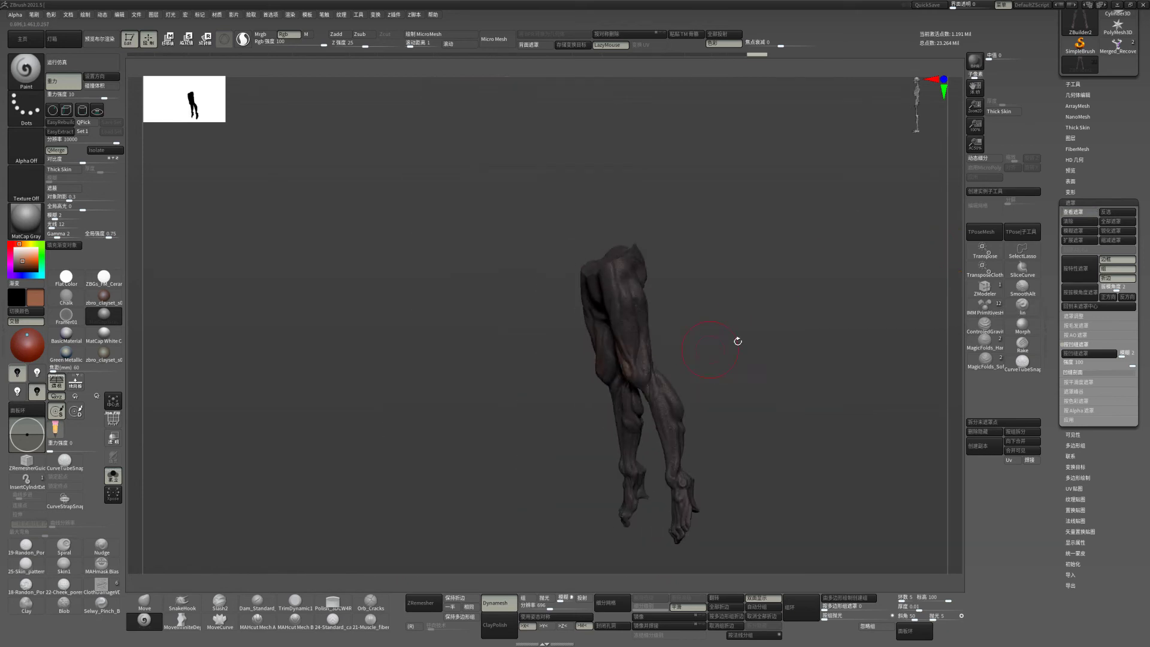
key(ctrl+z)
key(ctrl+z)
key(ctrl+z)
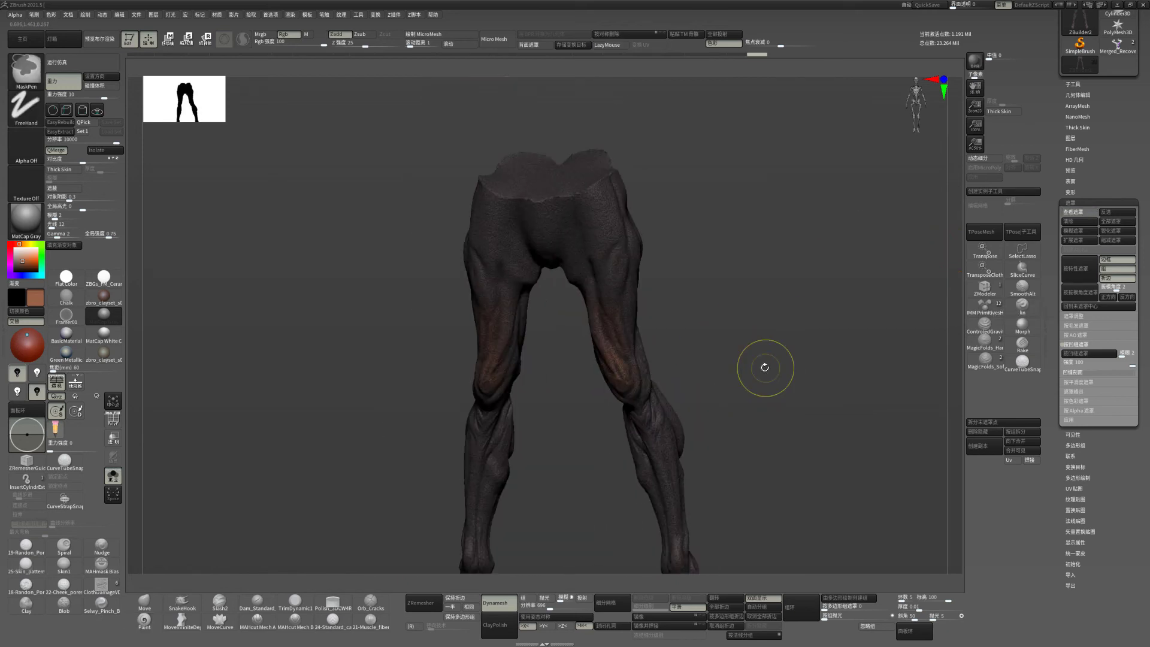
key(ctrl+z)
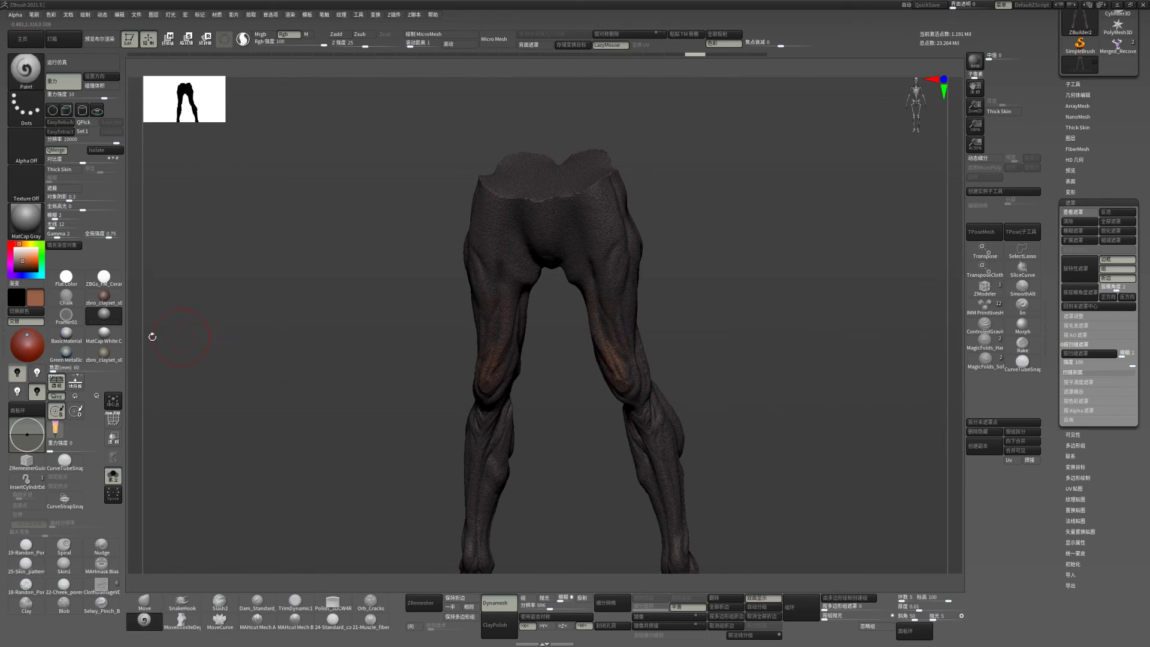
key(ctrl+z)
- Preview the legs under Flat Color, restore the material, and darken the brown colour
click(67, 277)
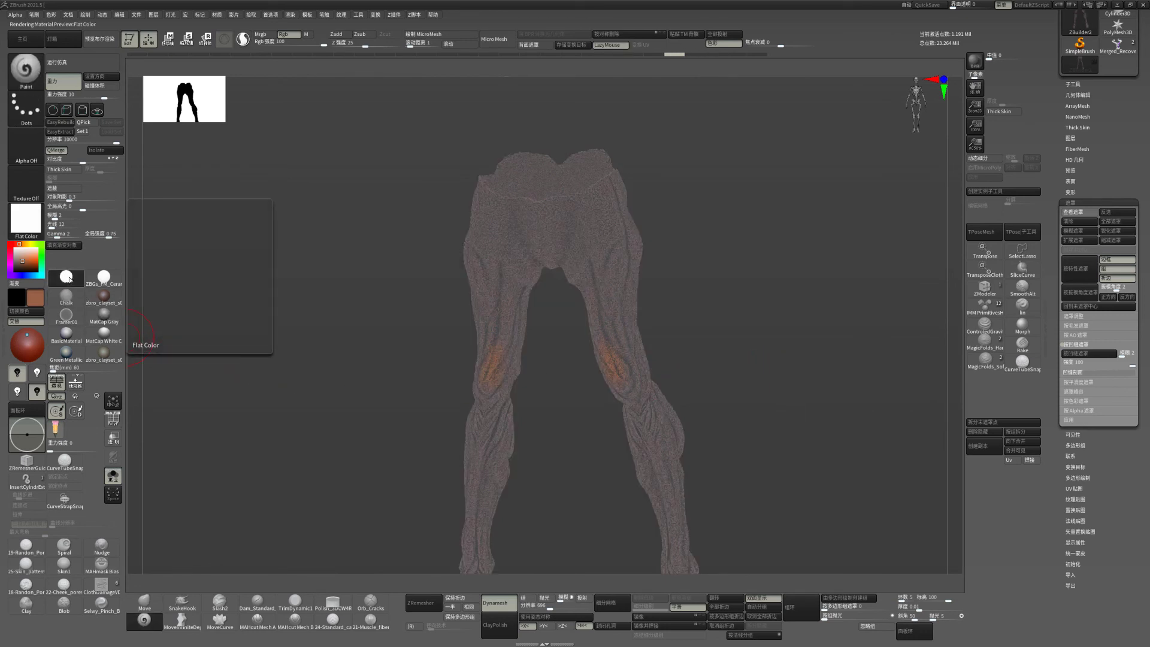
key(ctrl+z)
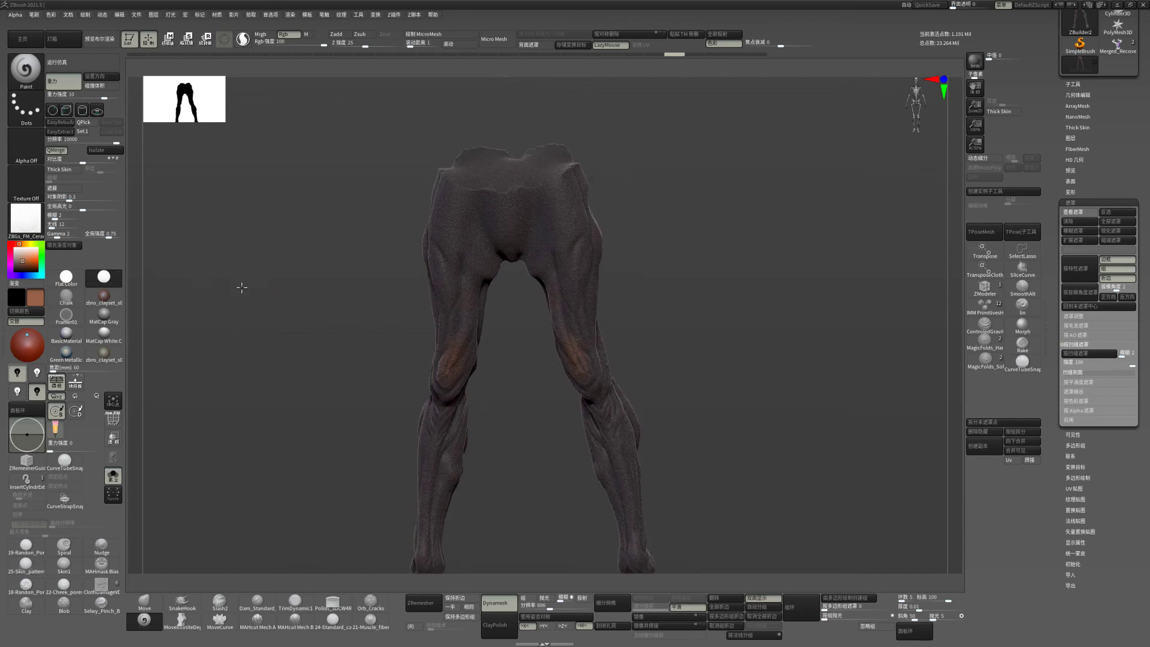
drag(241, 287, 278, 291)
drag(596, 329, 635, 308)
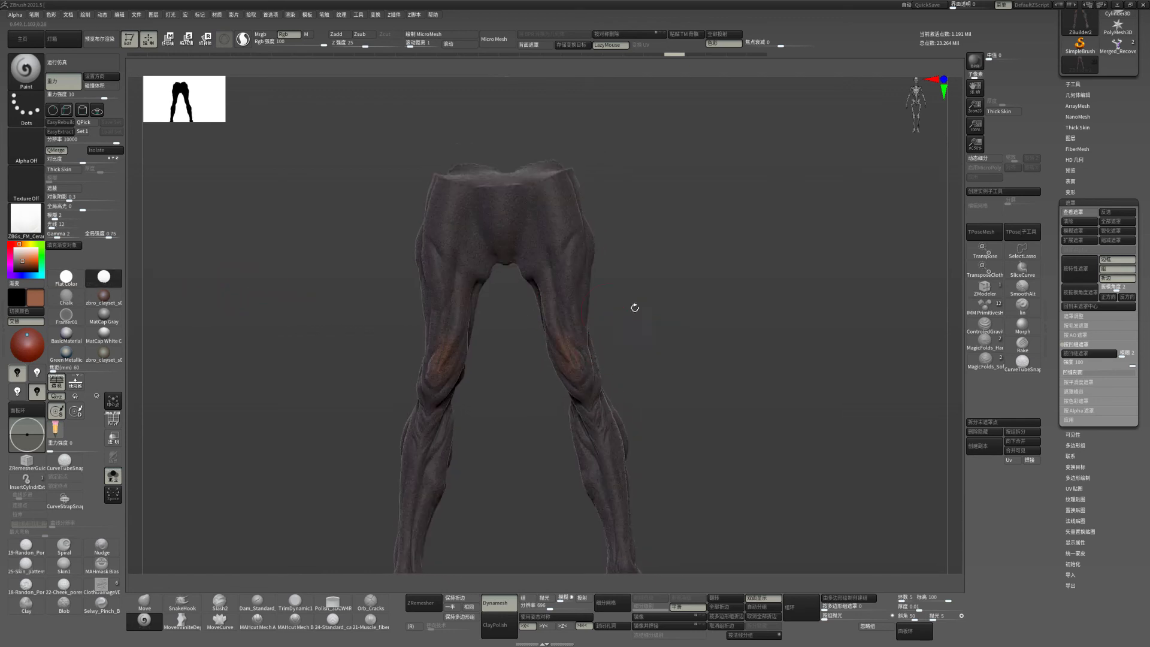
drag(605, 366, 629, 360)
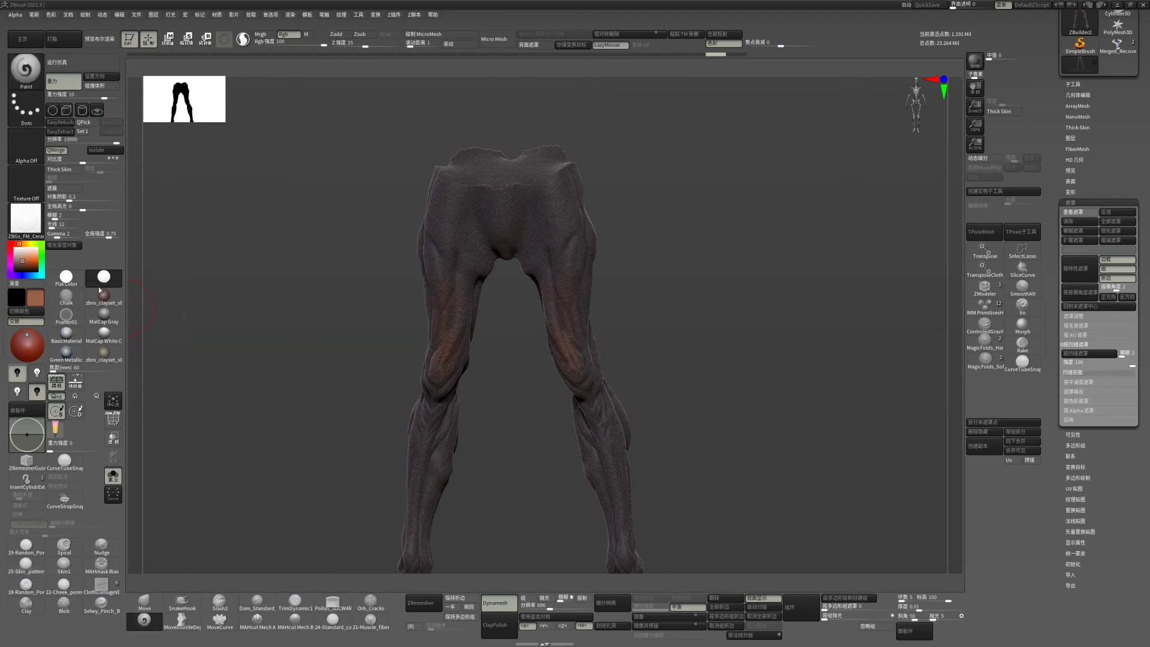
drag(21, 263, 24, 266)
- Orbit around the legs, resizing the brush, to check them from every side
mouse_move(575, 272)
right_down()
mouse_move(584, 294)
mouse_move(663, 288)
mouse_move(584, 252)
mouse_move(617, 276)
right_up()
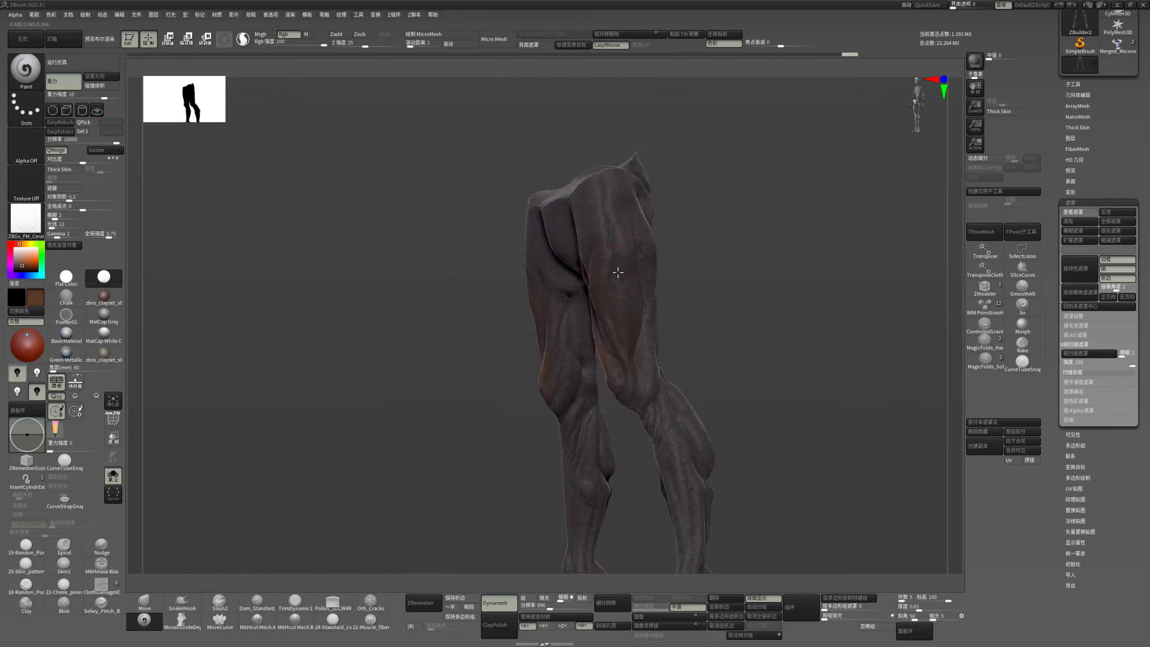
right_drag(732, 270, 586, 209)
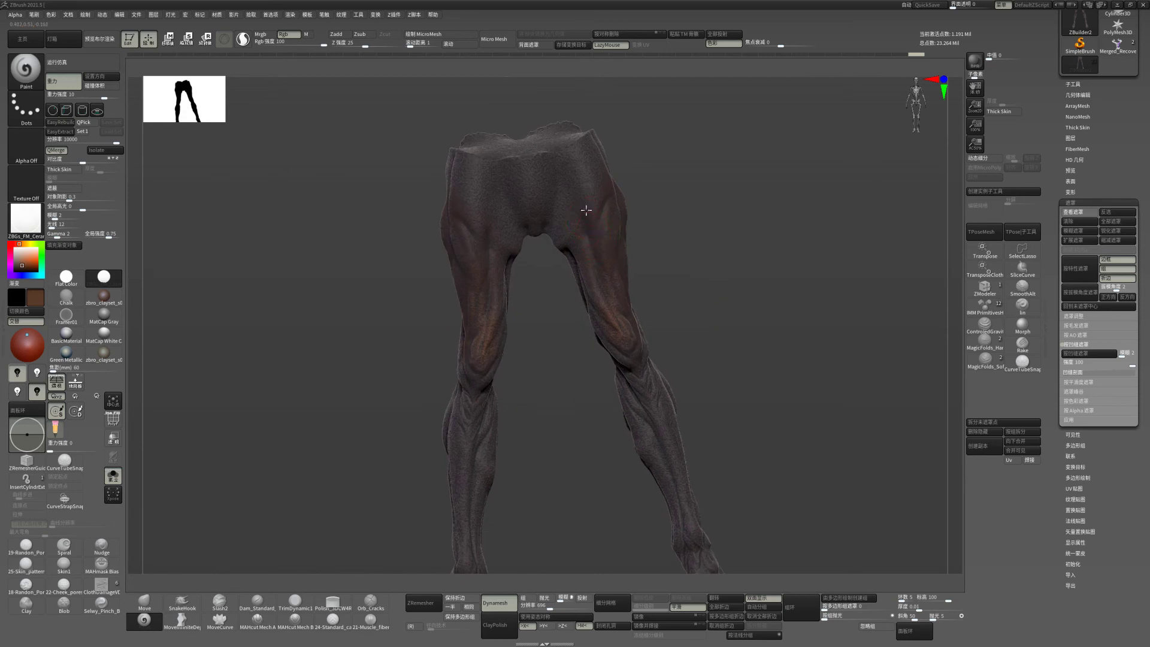
key(bracketright)
key(bracketright)
key(bracketright)
mouse_move(716, 308)
ctrl+right_down()
mouse_move(629, 360)
mouse_move(717, 337)
mouse_move(644, 354)
ctrl+right_up()
ctrl+right_drag(717, 390, 683, 379)
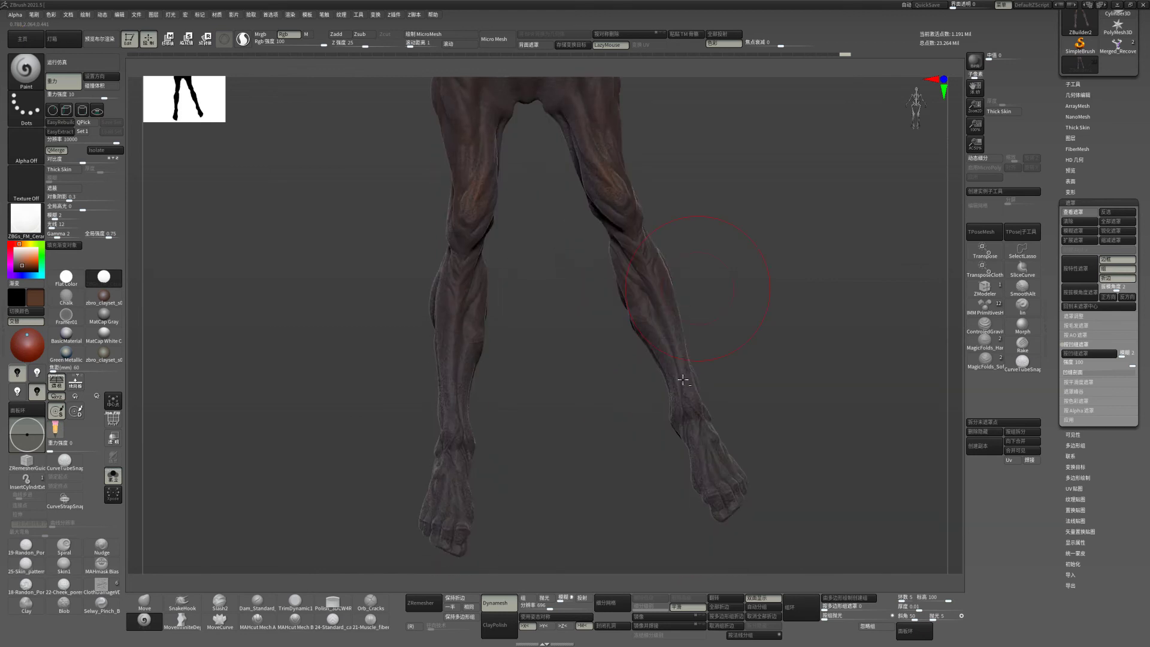
key(bracketleft)
key(bracketleft)
key(bracketleft)
mouse_move(715, 449)
right_down()
mouse_move(719, 493)
mouse_move(758, 390)
mouse_move(811, 418)
mouse_move(737, 386)
mouse_move(765, 342)
mouse_move(840, 440)
mouse_move(687, 346)
right_up()
right_drag(745, 400, 633, 409)
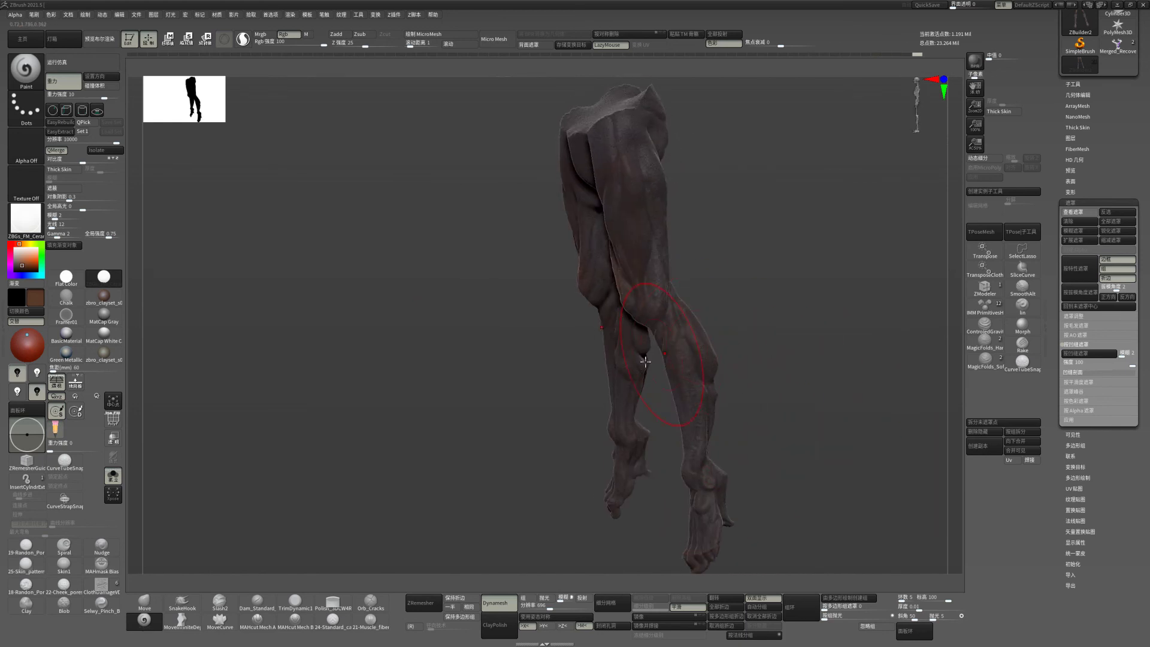
mouse_move(637, 206)
right_down()
mouse_move(761, 326)
mouse_move(517, 235)
right_up()
right_drag(673, 251, 650, 252)
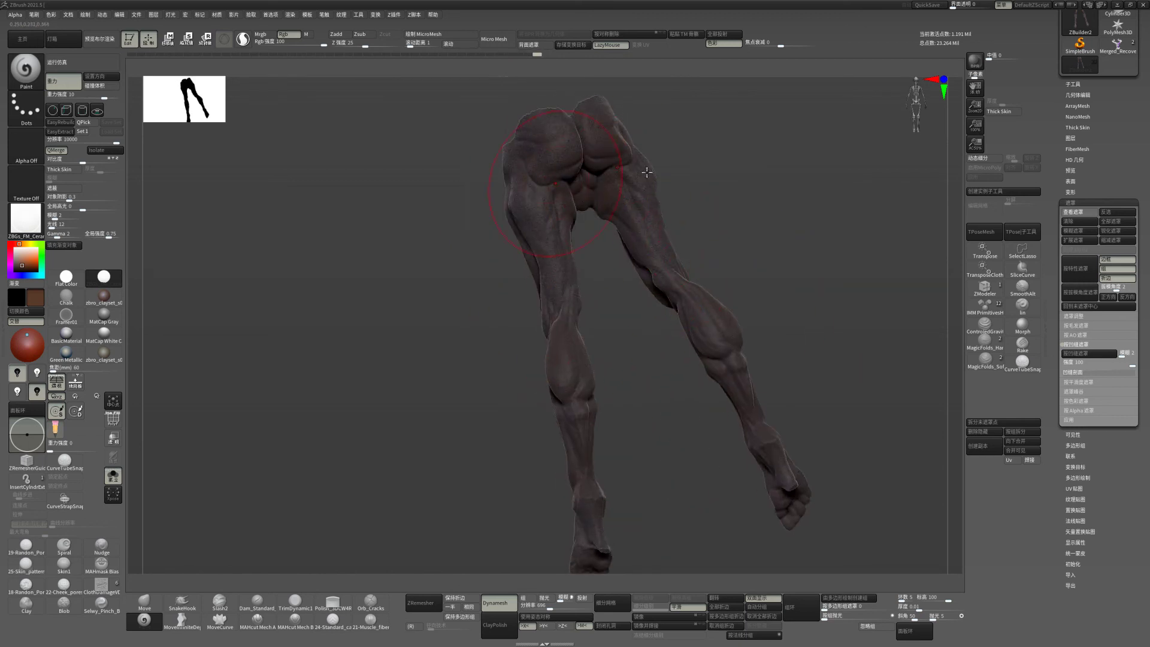
mouse_move(601, 449)
right_down()
mouse_move(632, 411)
mouse_move(689, 264)
mouse_move(549, 203)
right_up()
mouse_move(689, 210)
right_down()
mouse_move(812, 282)
mouse_move(868, 259)
mouse_move(770, 346)
mouse_move(586, 307)
right_up()
- Turn Solo off to show the whole creature and select the torso subtool
right_click(572, 306)
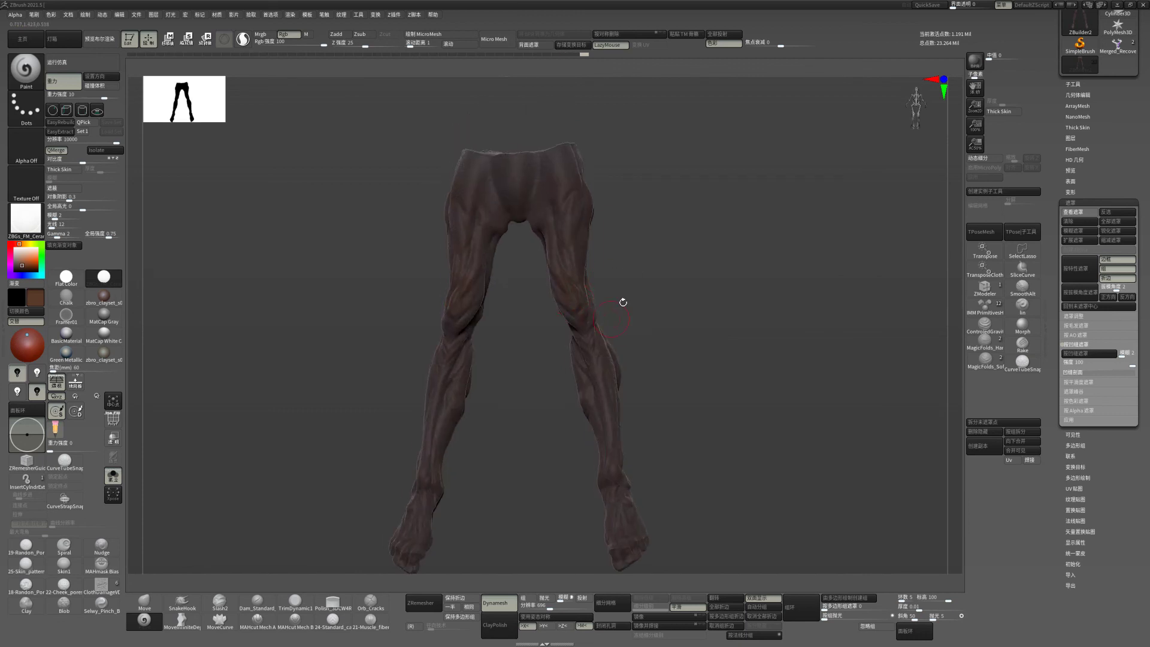
mouse_move(621, 303)
right_down()
mouse_move(584, 336)
mouse_move(616, 346)
mouse_move(629, 329)
mouse_move(822, 385)
mouse_move(811, 373)
mouse_move(774, 380)
right_up()
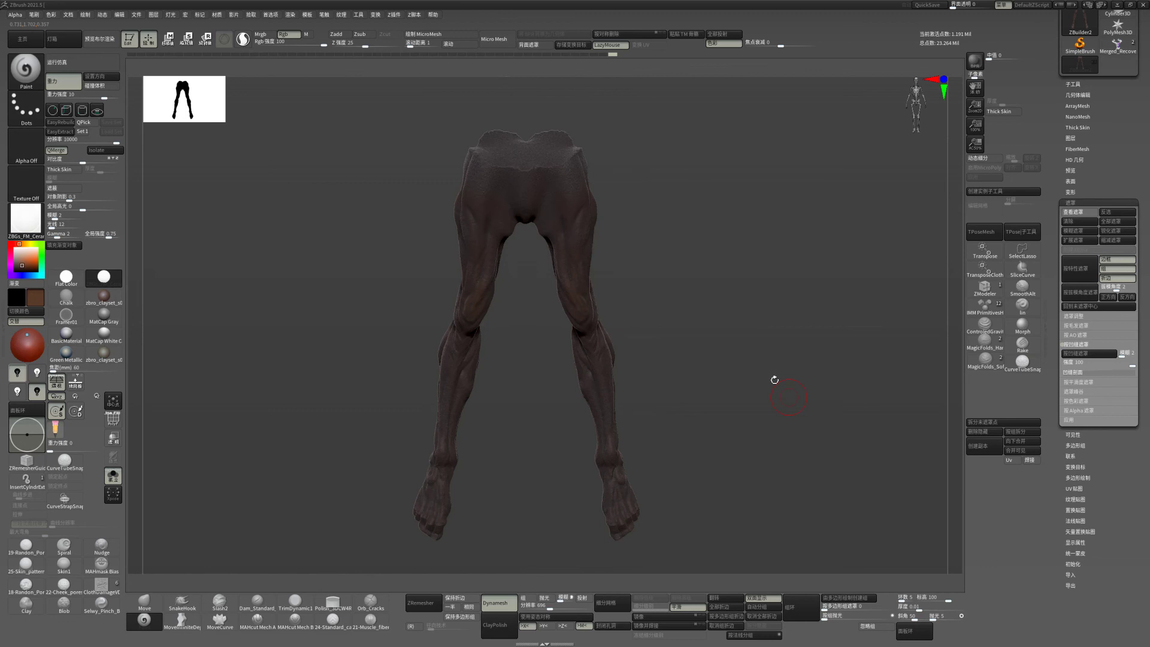
click(113, 475)
mouse_move(881, 307)
alt+right_down()
mouse_move(845, 406)
mouse_move(846, 380)
alt+right_up()
alt+click(543, 266)
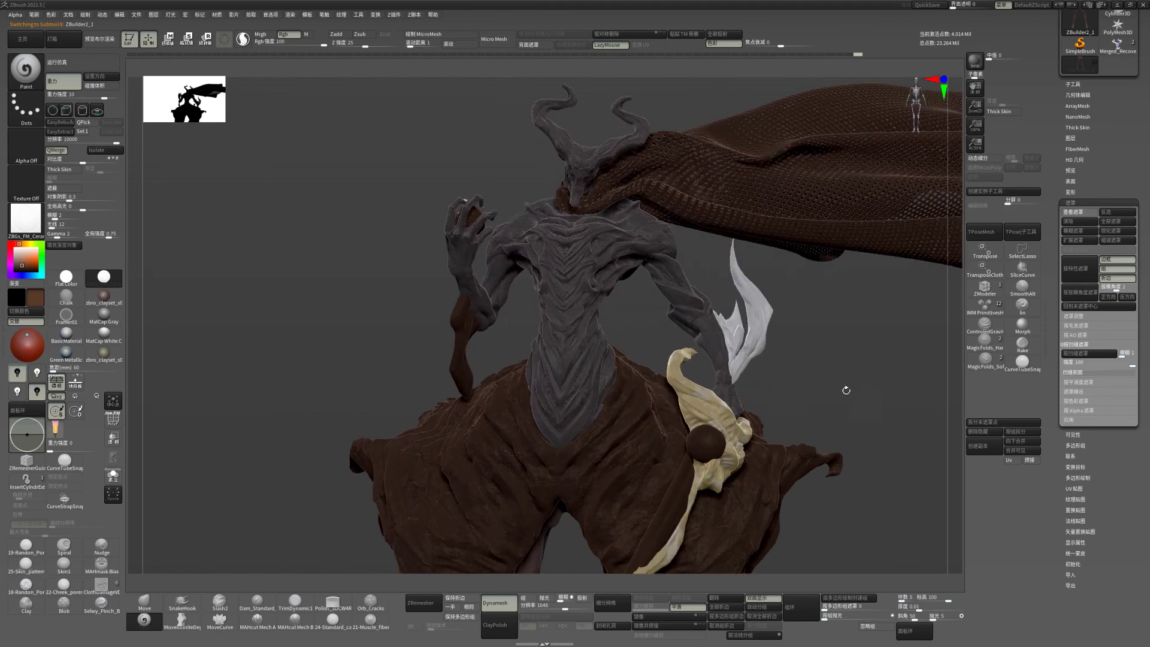
- Show the mask and solo the torso subtool, turning it to face front
click(1080, 212)
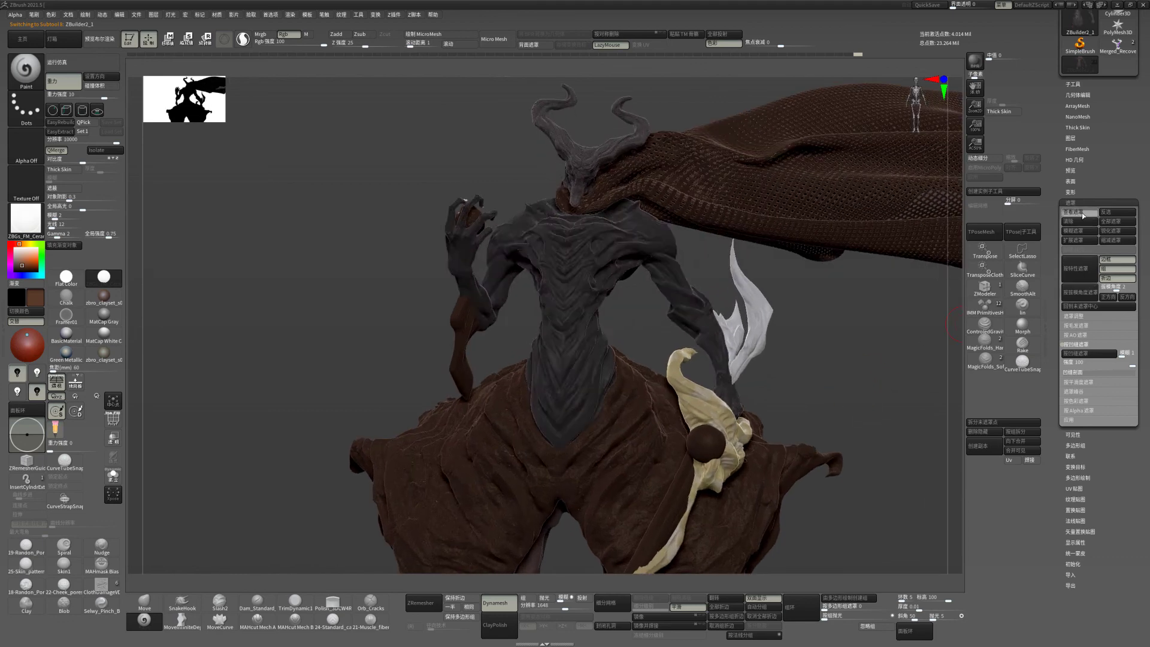
ctrl+right_drag(829, 418, 764, 467)
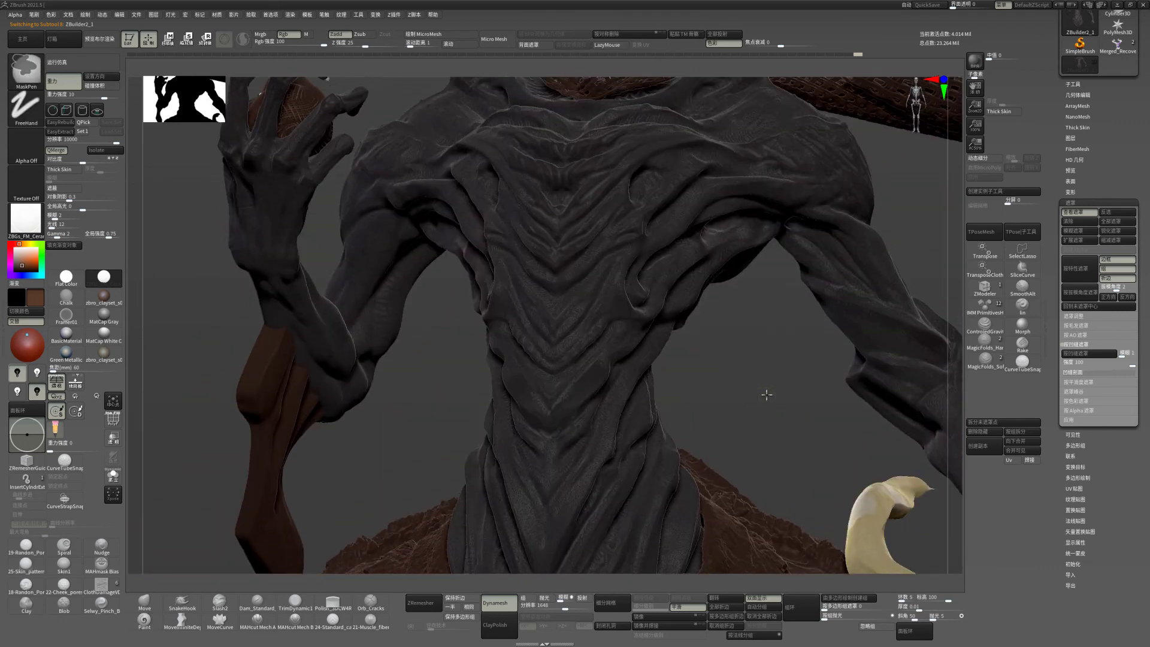
ctrl+click(765, 393)
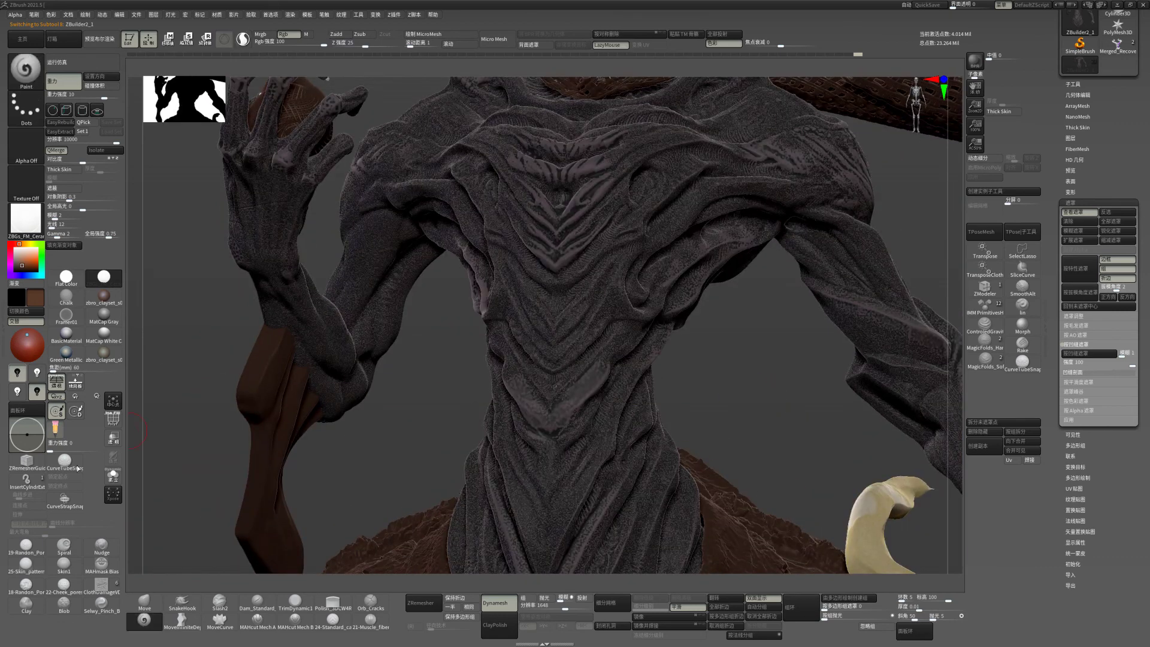
click(113, 476)
mouse_move(648, 391)
right_down()
mouse_move(765, 395)
mouse_move(716, 434)
right_up()
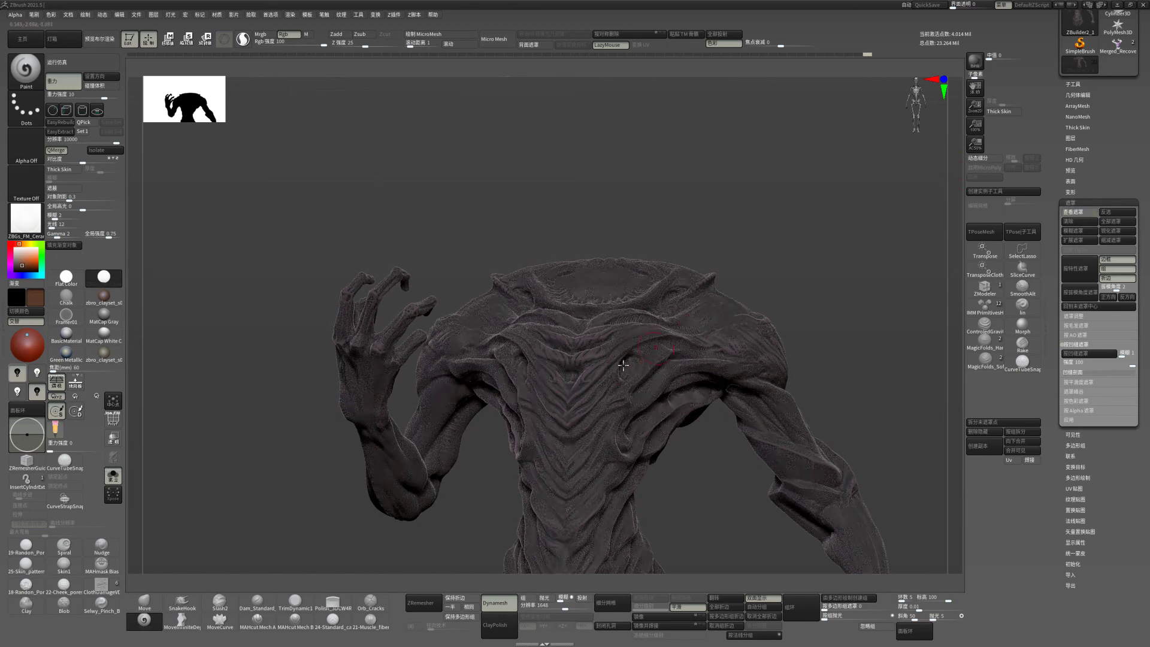
right_click(626, 365)
mouse_move(630, 342)
right_down()
mouse_move(715, 301)
mouse_move(652, 326)
right_up()
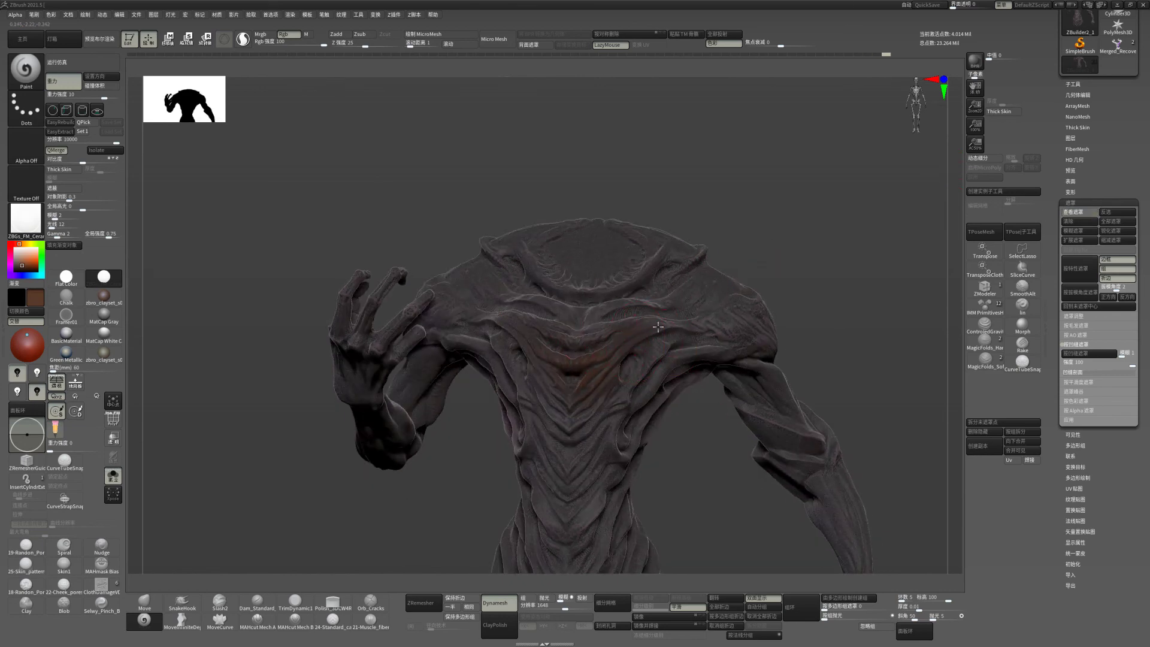
mouse_move(827, 250)
right_down()
mouse_move(624, 317)
mouse_move(523, 284)
right_up()
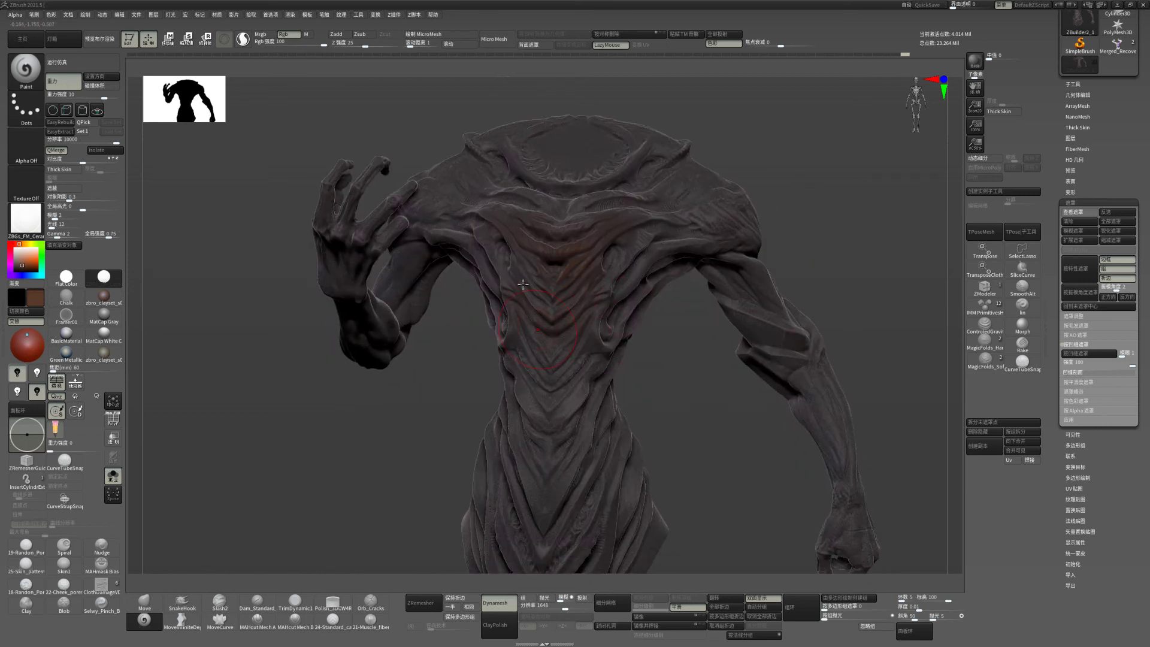
- Paint a warm reddish-brown tint across the chest and lower torso
drag(565, 318, 569, 414)
drag(520, 357, 521, 395)
drag(533, 339, 599, 324)
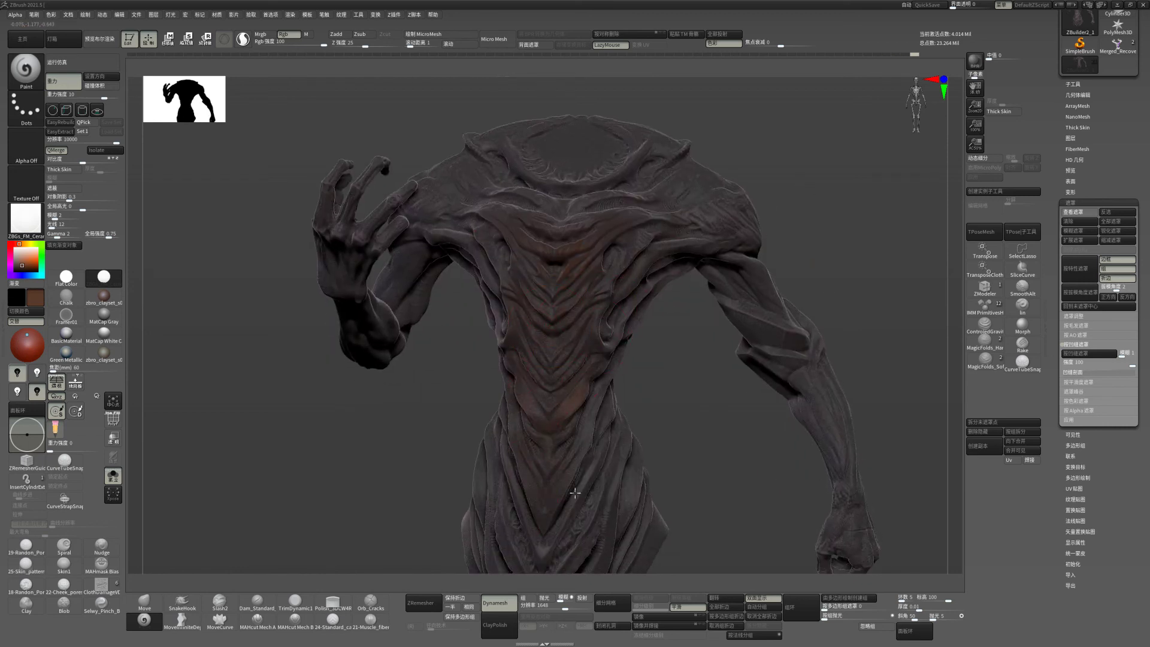
mouse_move(575, 492)
right_down()
mouse_move(683, 341)
mouse_move(574, 329)
right_up()
drag(512, 371, 578, 444)
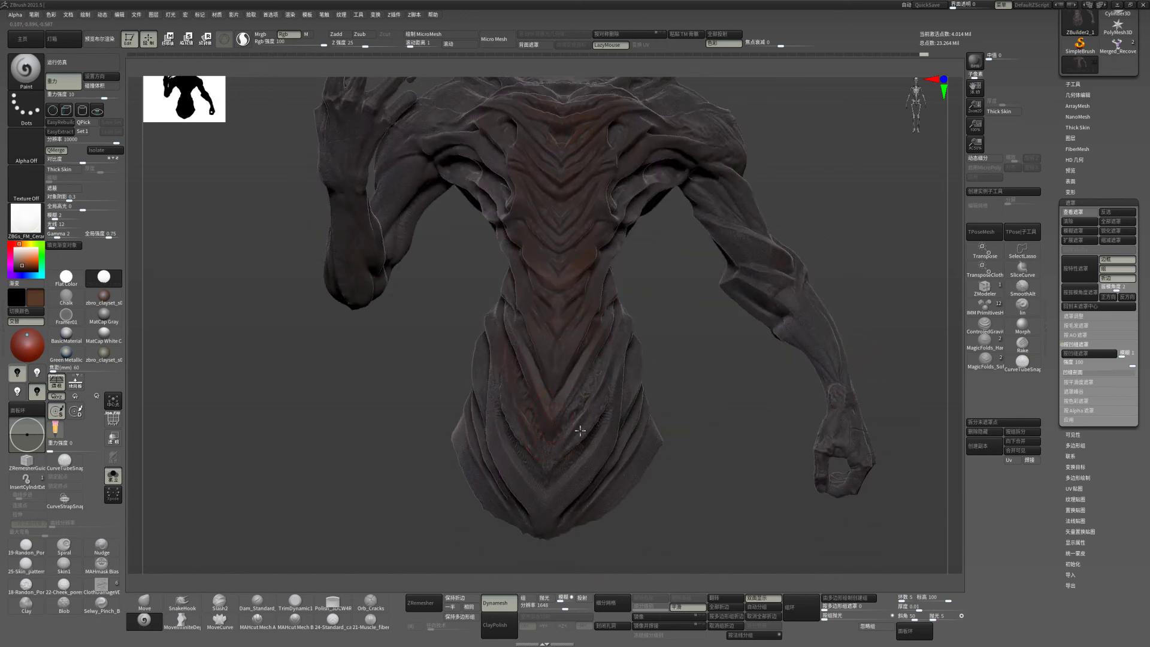
drag(524, 416, 608, 423)
mouse_move(572, 517)
right_down()
mouse_move(689, 419)
mouse_move(652, 369)
right_up()
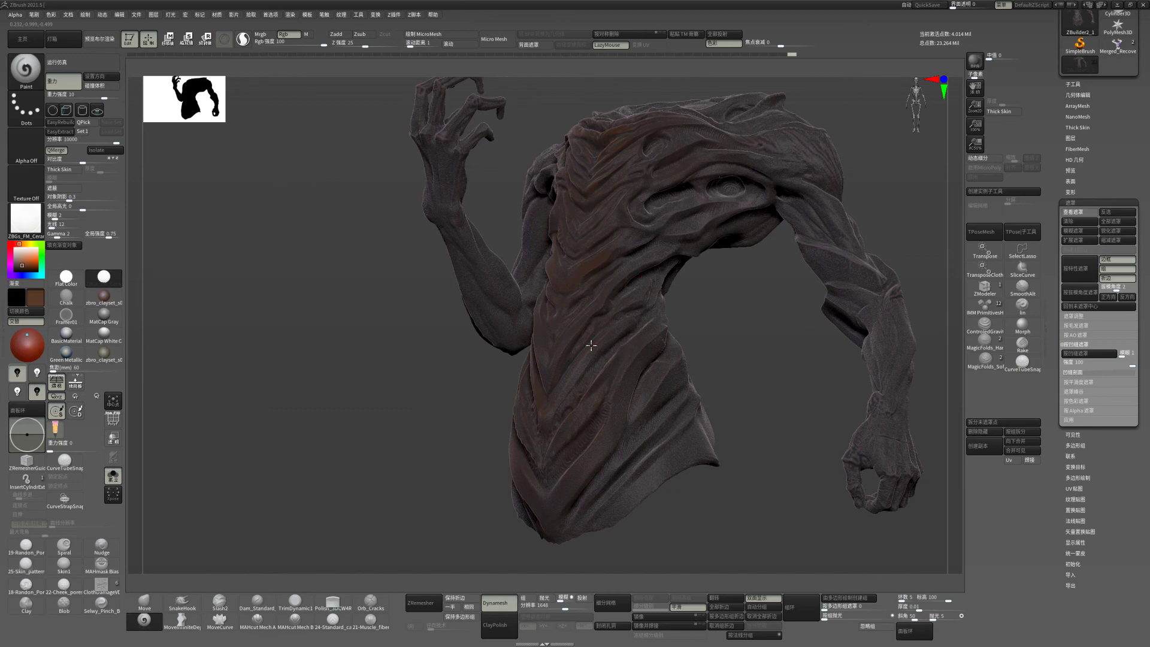
right_drag(727, 379, 596, 440)
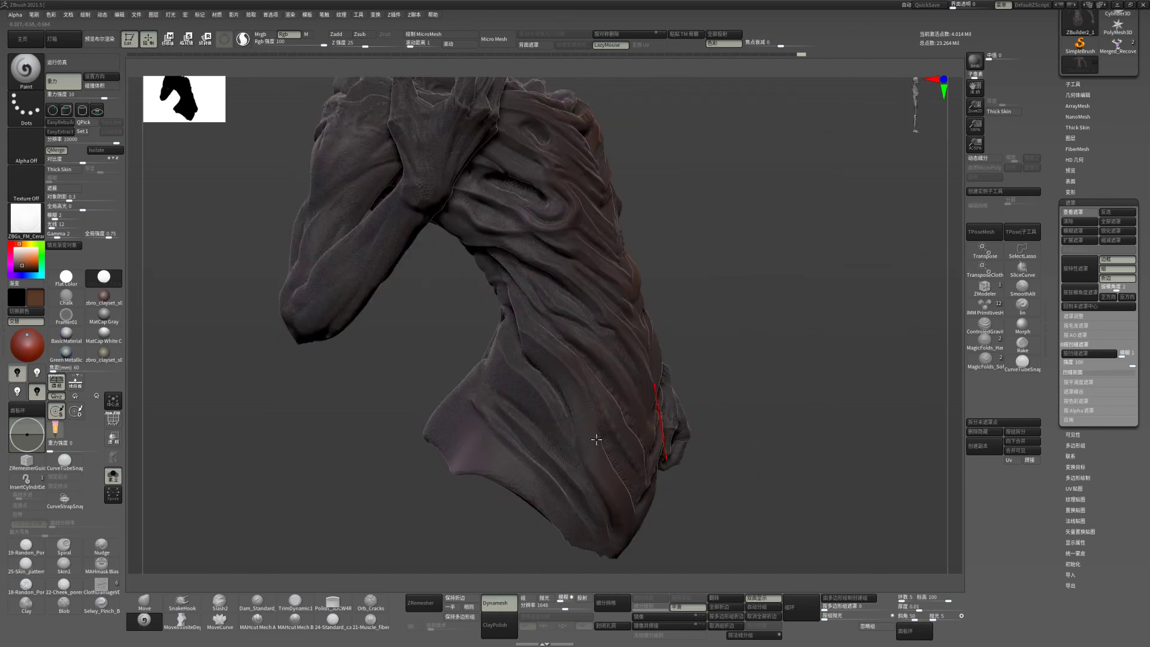
- Touch up the lower torso, upper chest and right shoulder with extra strokes
drag(544, 361, 551, 450)
drag(495, 400, 506, 444)
mouse_move(576, 464)
right_down()
mouse_move(711, 403)
mouse_move(670, 318)
right_up()
right_drag(698, 425, 630, 367)
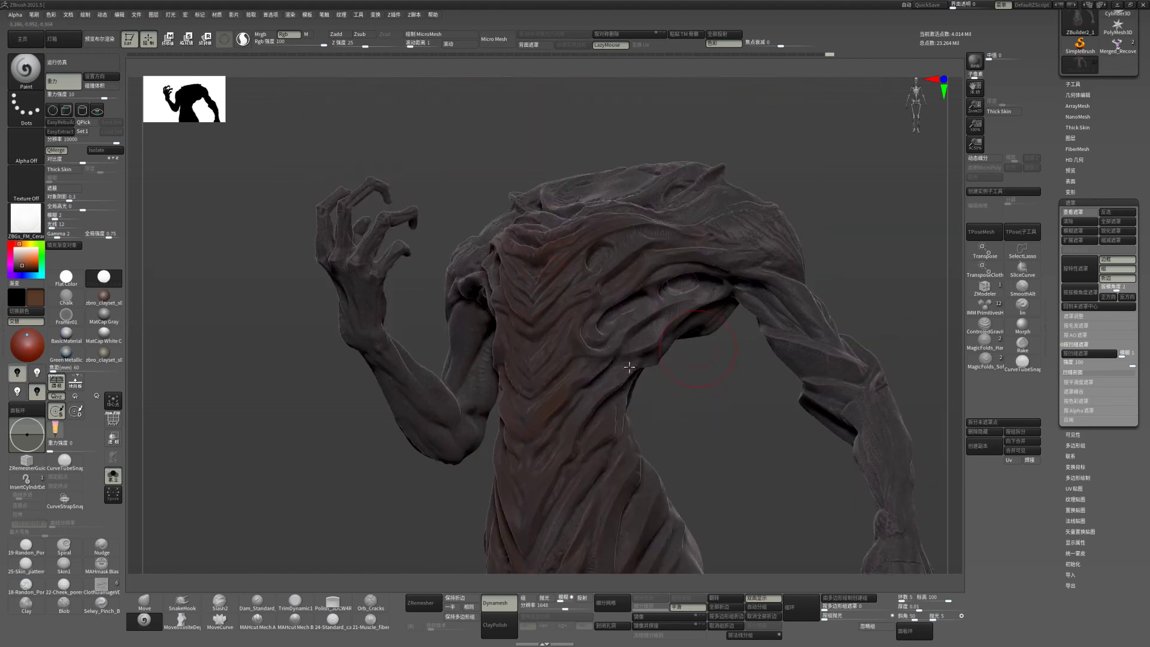
mouse_move(830, 207)
right_down()
mouse_move(832, 236)
mouse_move(663, 212)
right_up()
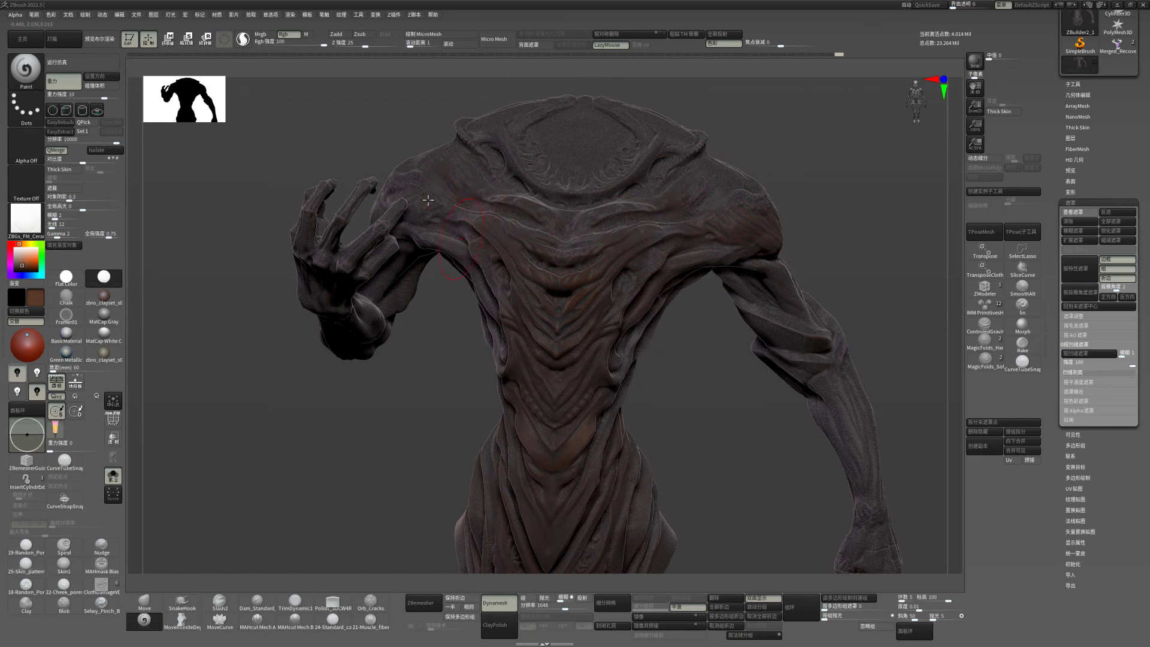
drag(428, 200, 436, 195)
drag(583, 192, 532, 153)
mouse_move(703, 145)
right_down()
mouse_move(778, 226)
mouse_move(646, 274)
right_up()
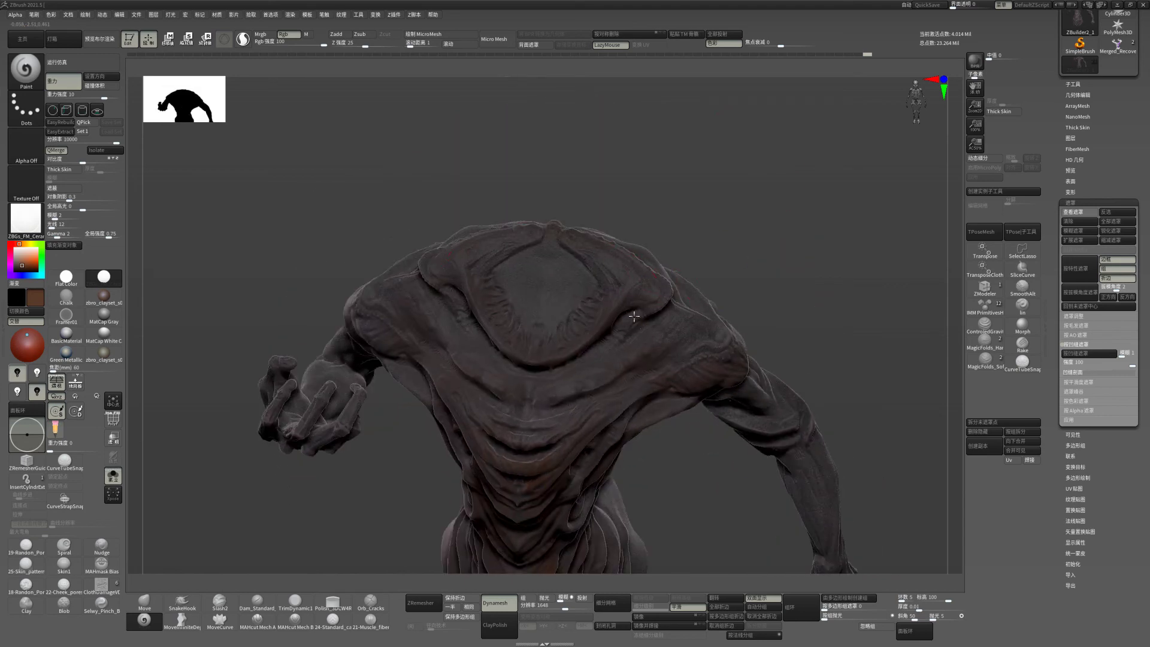
mouse_move(763, 304)
ctrl+right_down()
mouse_move(777, 264)
mouse_move(628, 268)
ctrl+right_up()
drag(561, 300, 581, 349)
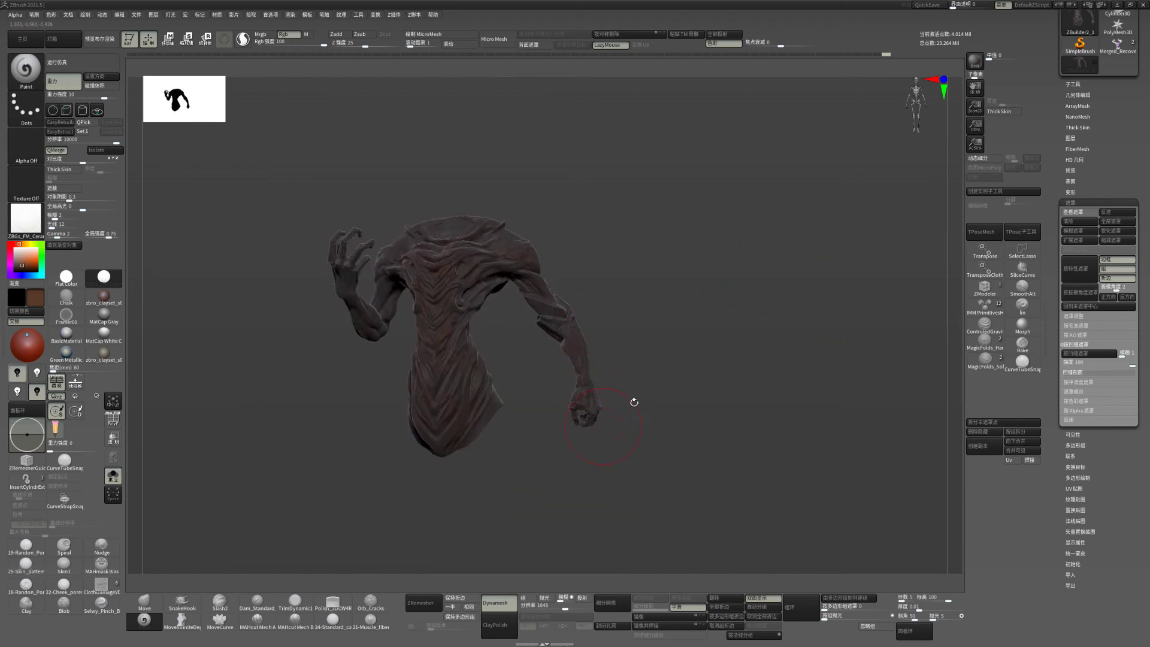
- Orbit the torso to review its side and back
right_drag(634, 403, 384, 300)
mouse_move(341, 397)
right_down()
mouse_move(369, 367)
mouse_move(283, 325)
right_up()
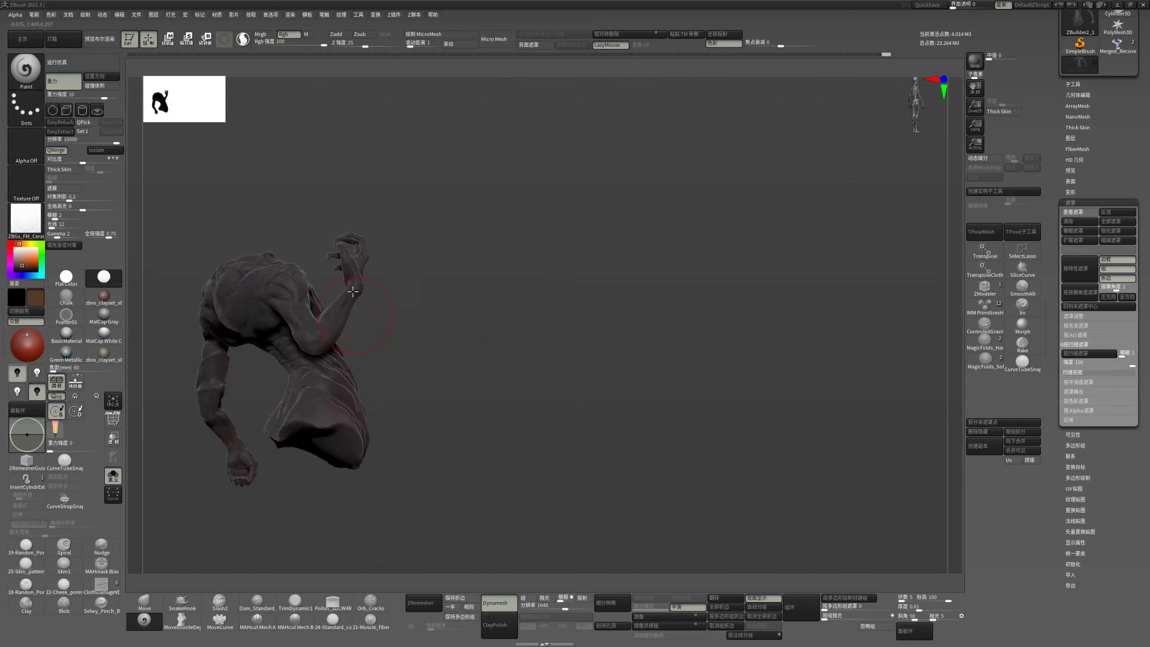
mouse_move(396, 241)
right_down()
mouse_move(329, 237)
mouse_move(693, 342)
mouse_move(647, 307)
mouse_move(454, 355)
right_up()
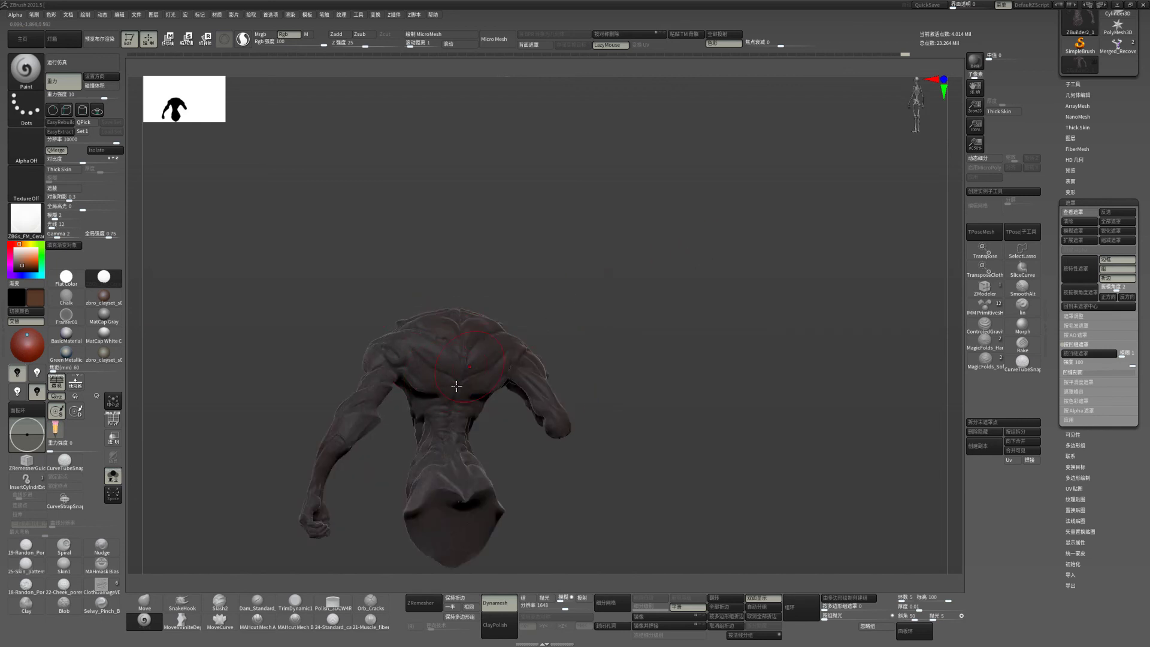
mouse_move(593, 307)
right_down()
mouse_move(601, 323)
mouse_move(477, 419)
right_up()
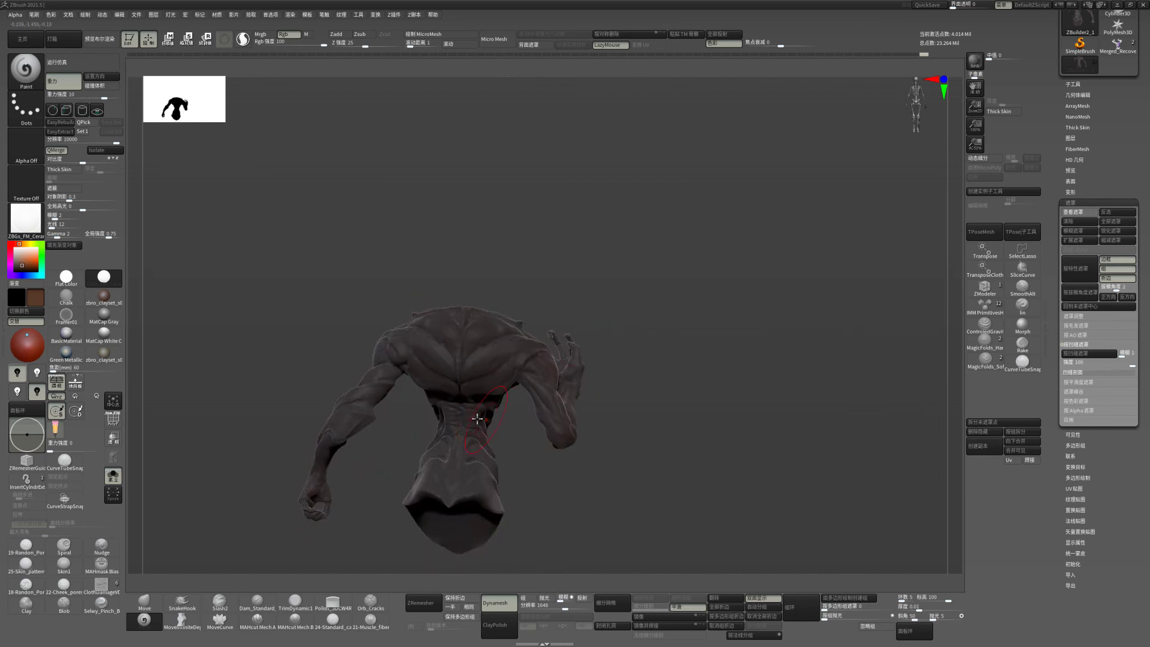
right_drag(647, 404, 461, 413)
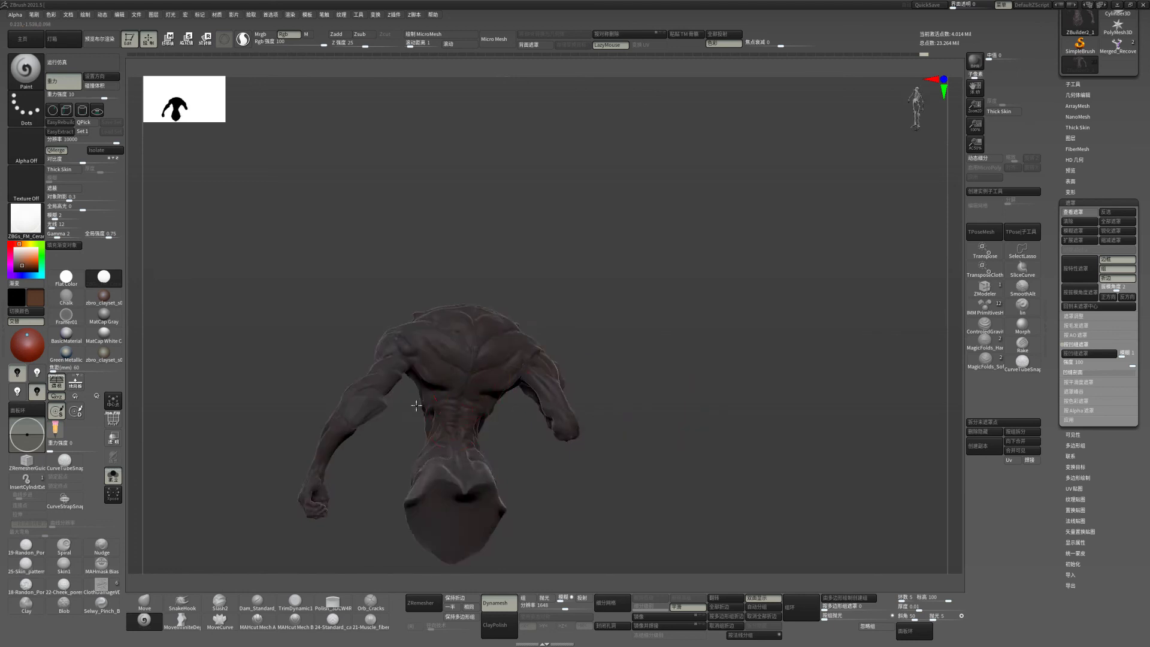
mouse_move(570, 450)
right_down()
mouse_move(438, 430)
mouse_move(519, 447)
right_up()
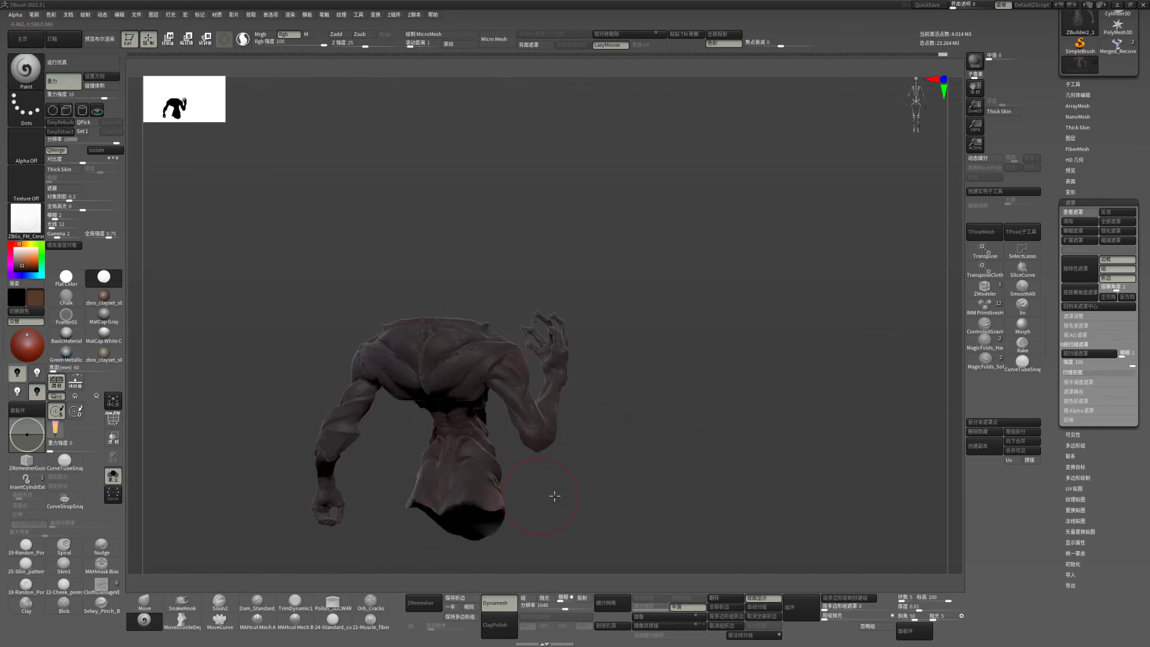
right_drag(501, 507, 509, 445)
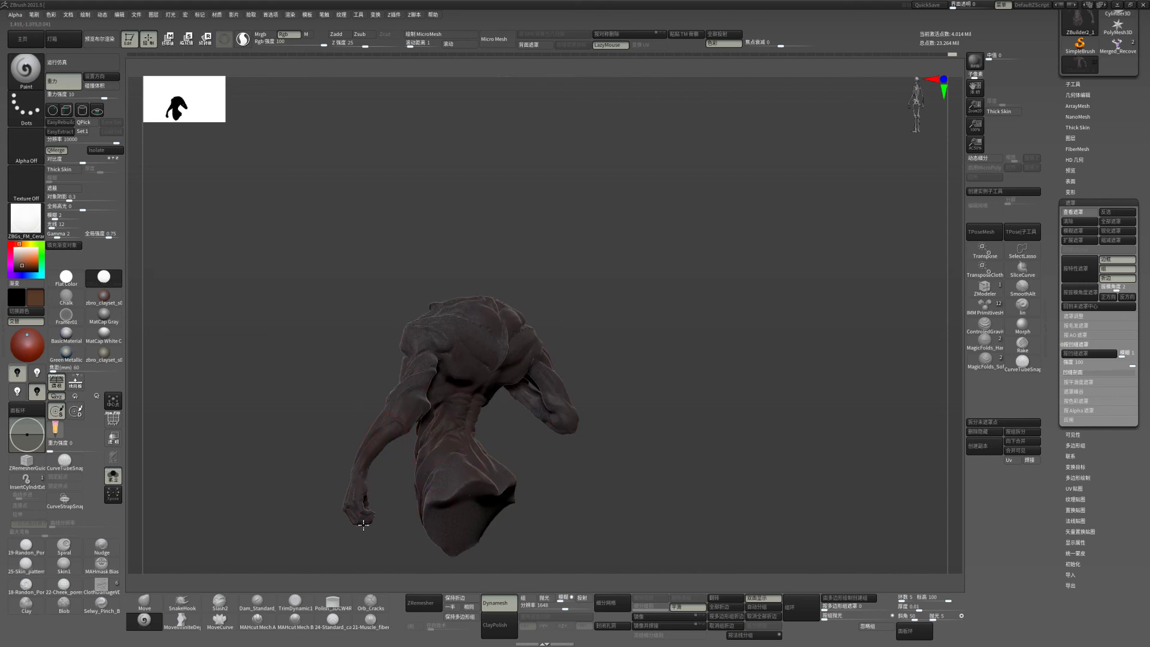
- Undo the last stroke, redo one step, and return to a front view
key(ctrl+z)
right_drag(674, 376, 571, 364)
key(ctrl+shift+z)
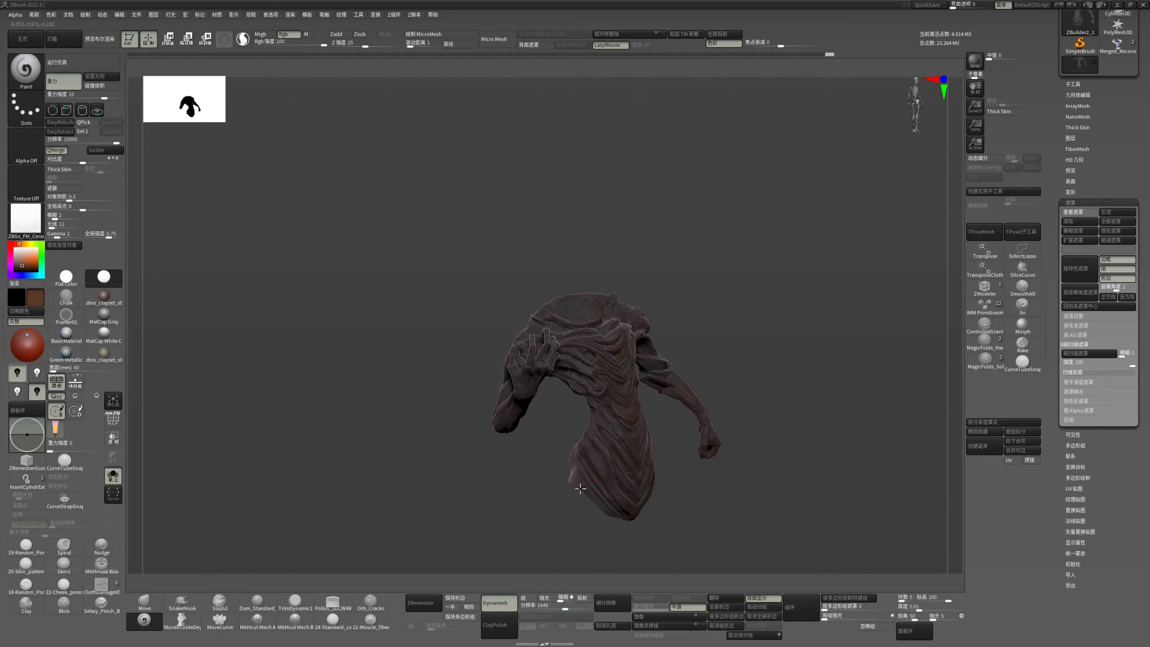
mouse_move(714, 523)
right_down()
mouse_move(835, 347)
mouse_move(704, 381)
right_up()
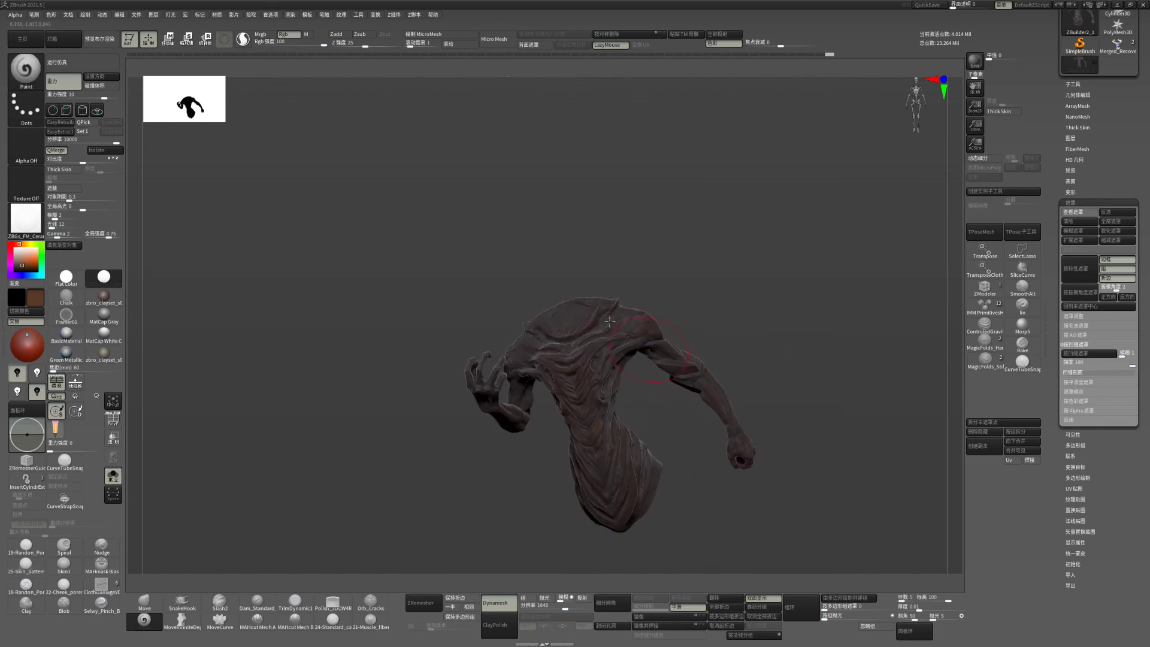
mouse_move(610, 321)
right_down()
mouse_move(801, 372)
mouse_move(778, 452)
mouse_move(606, 360)
right_up()
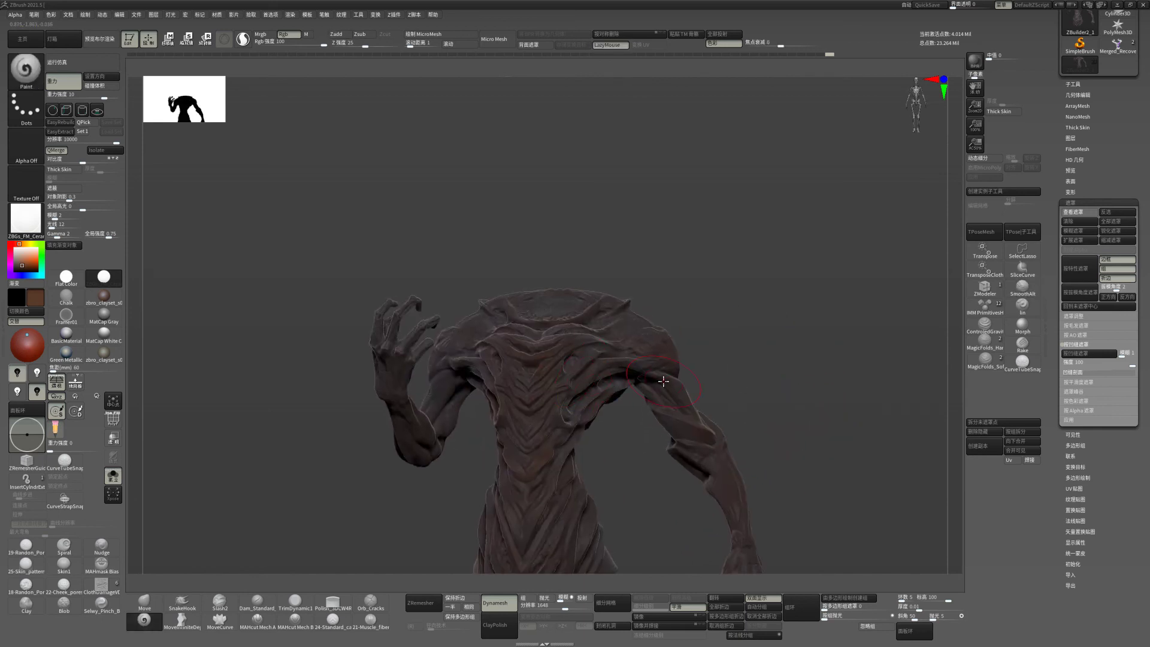